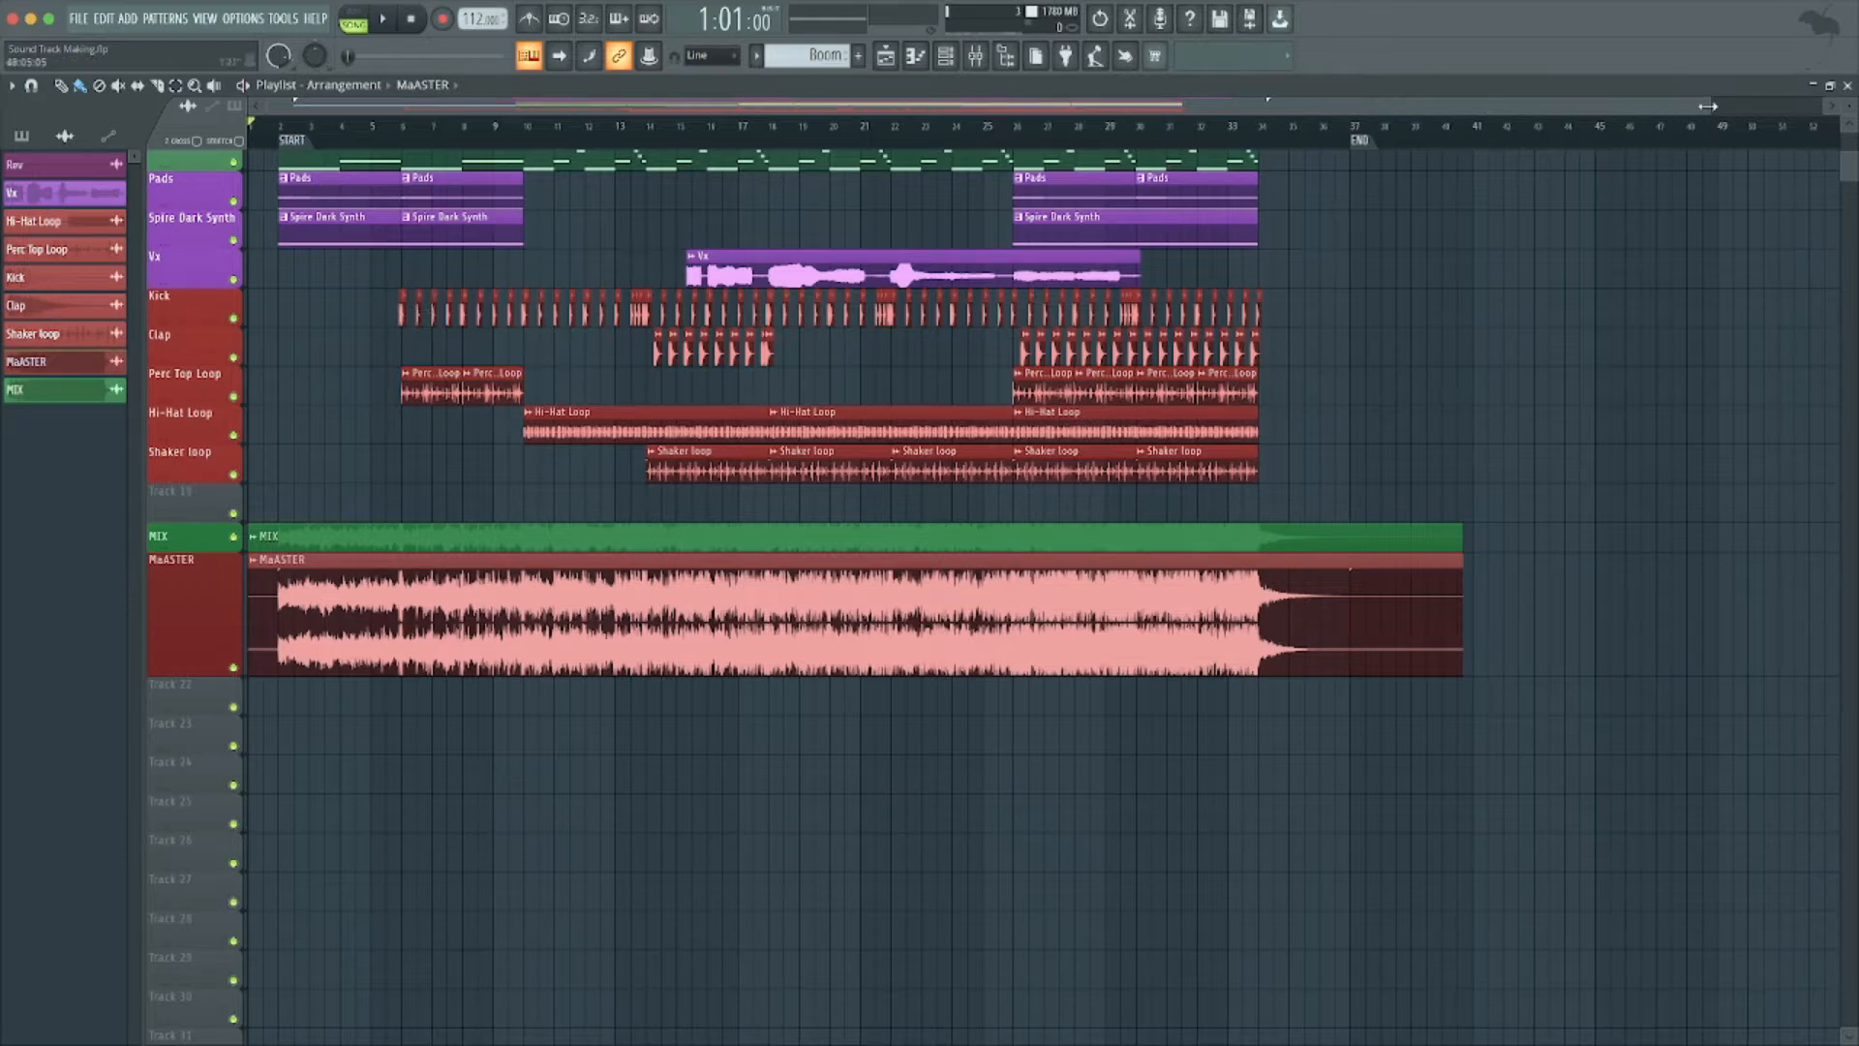
Solo the MIX track in the playlist and make the track taller so its waveform shows clearly.
drag(1708, 105, 1521, 119)
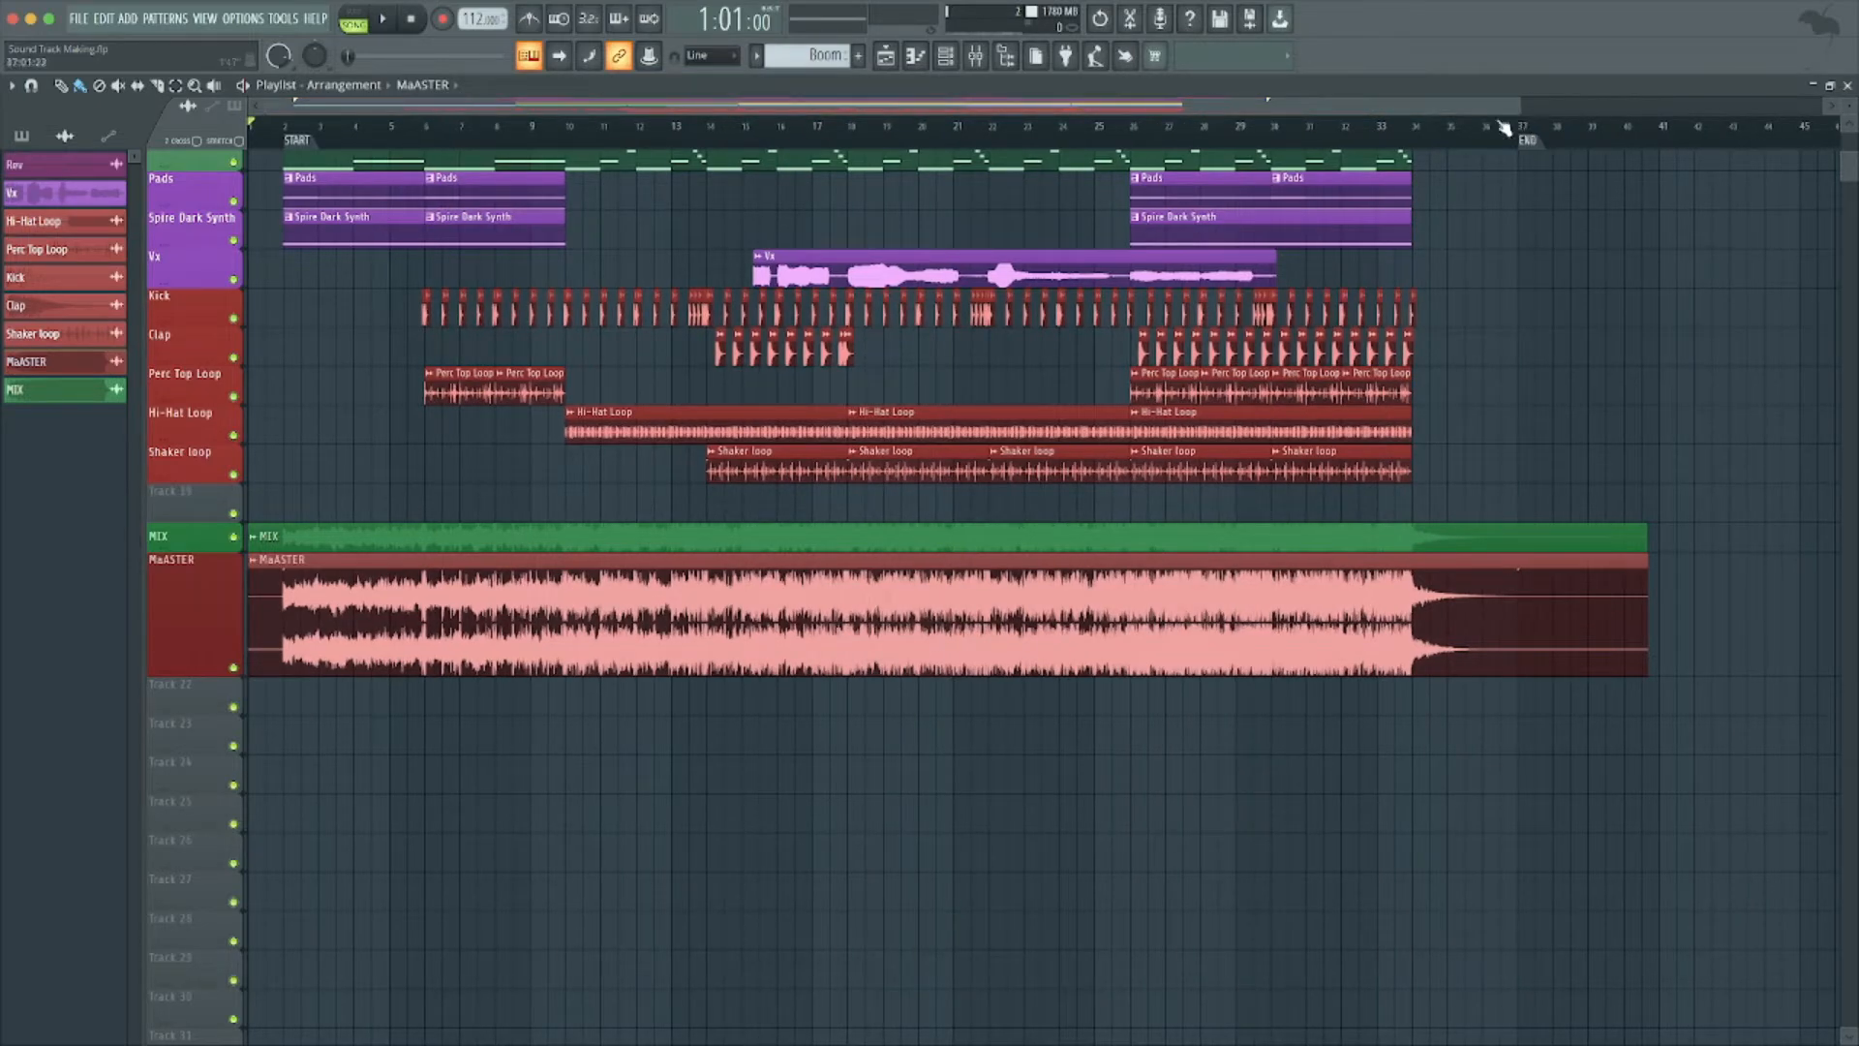
ctrl+click(235, 538)
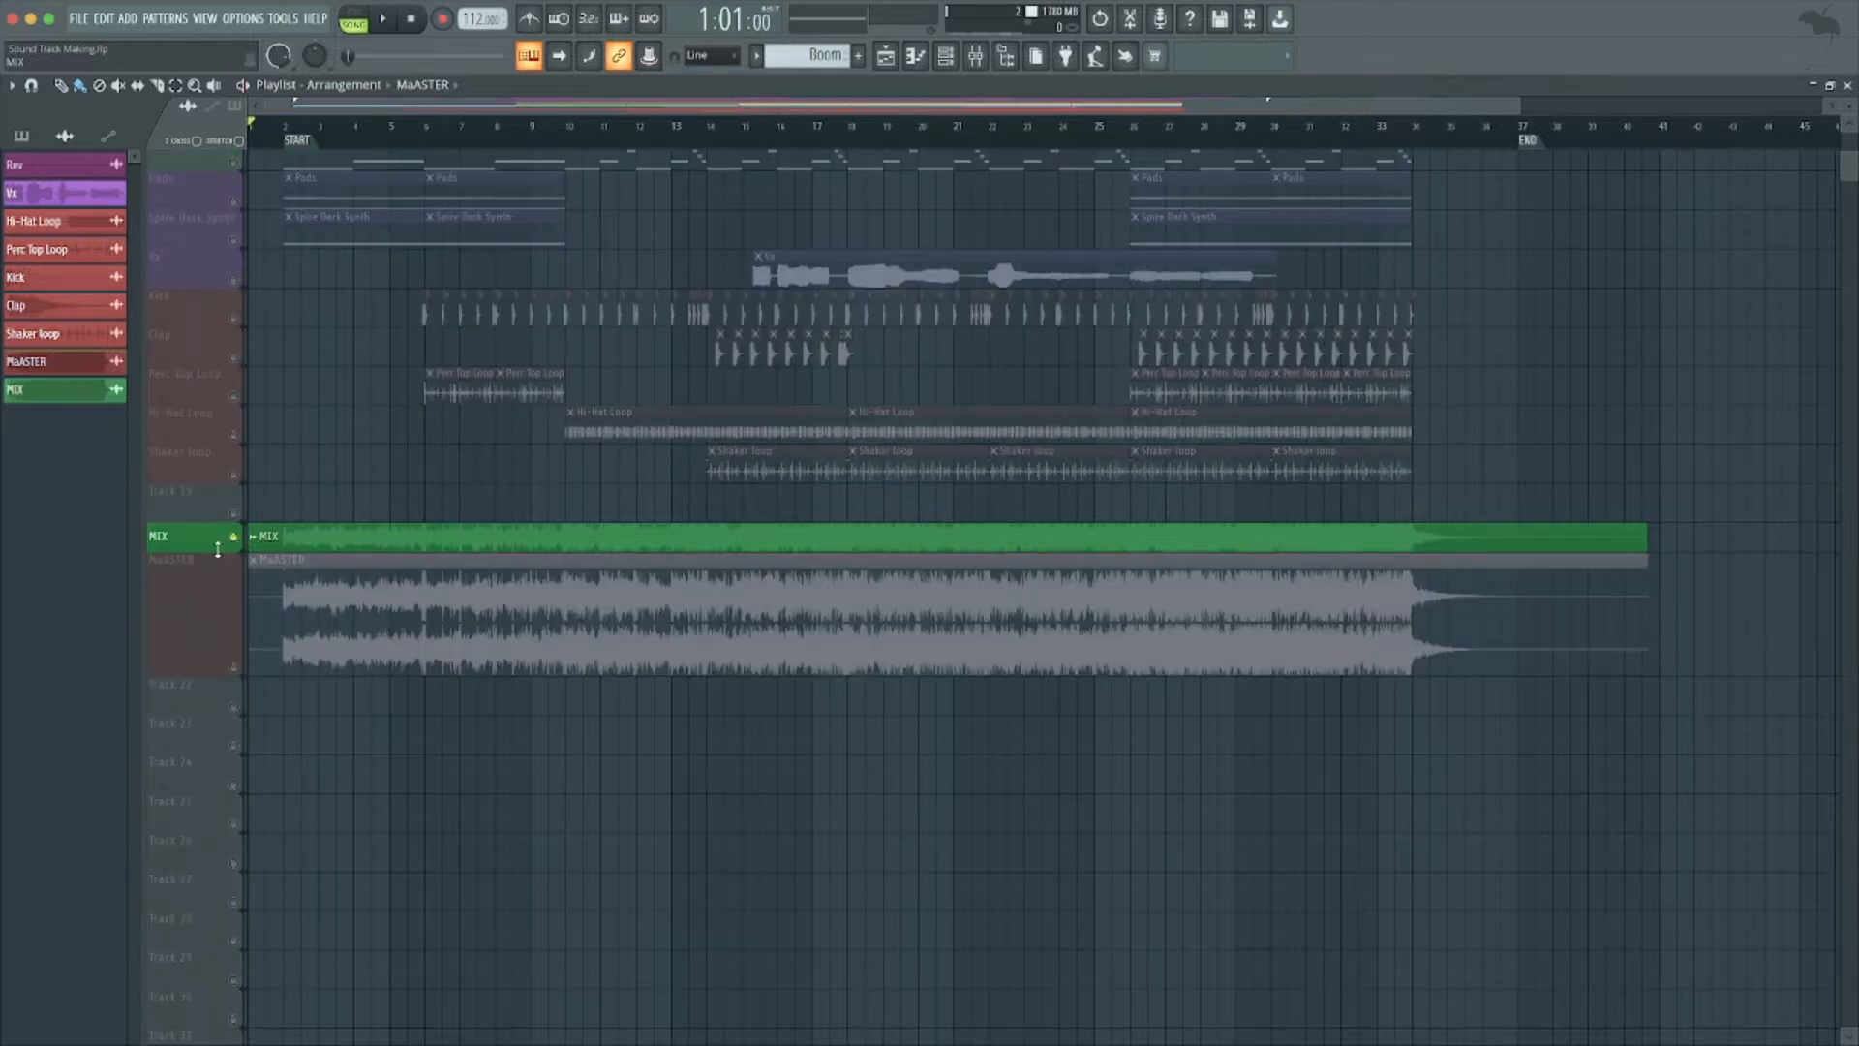
drag(218, 549, 217, 581)
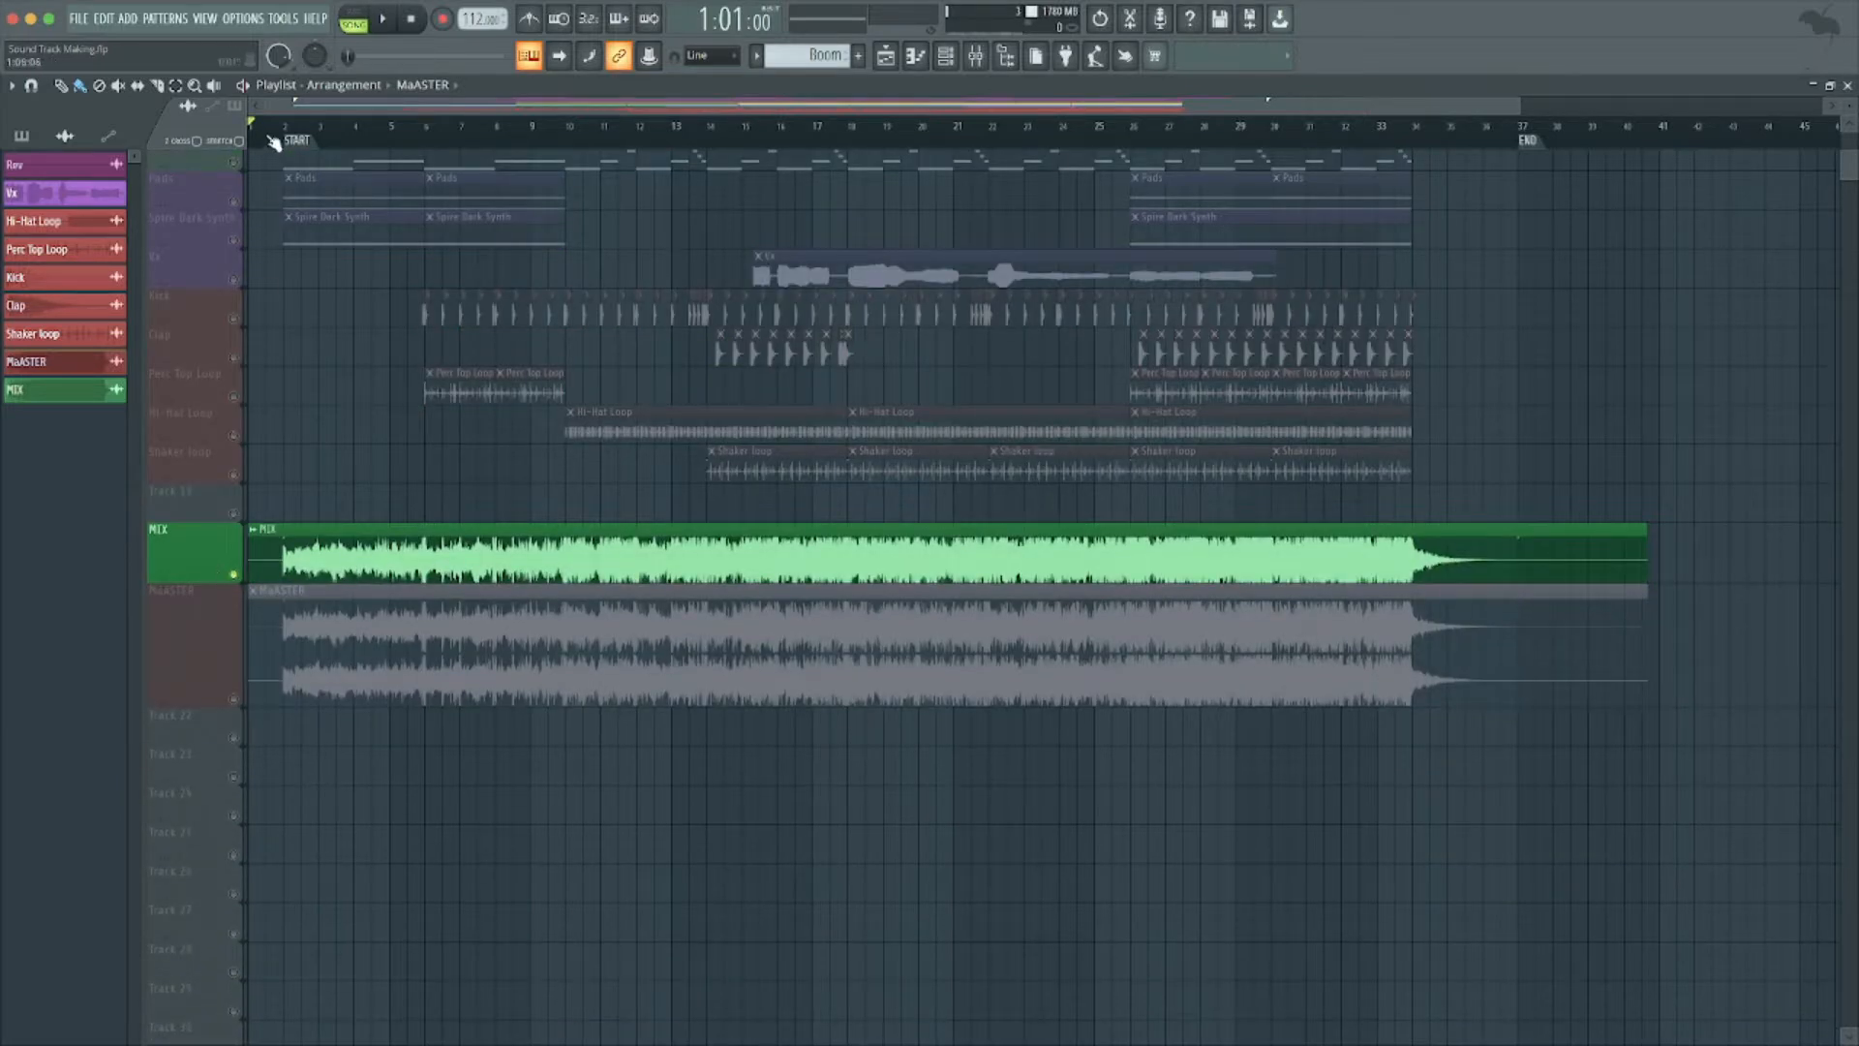
Play the soloed MIX track from the start and view all the arrangement's tracks during playback.
key(space)
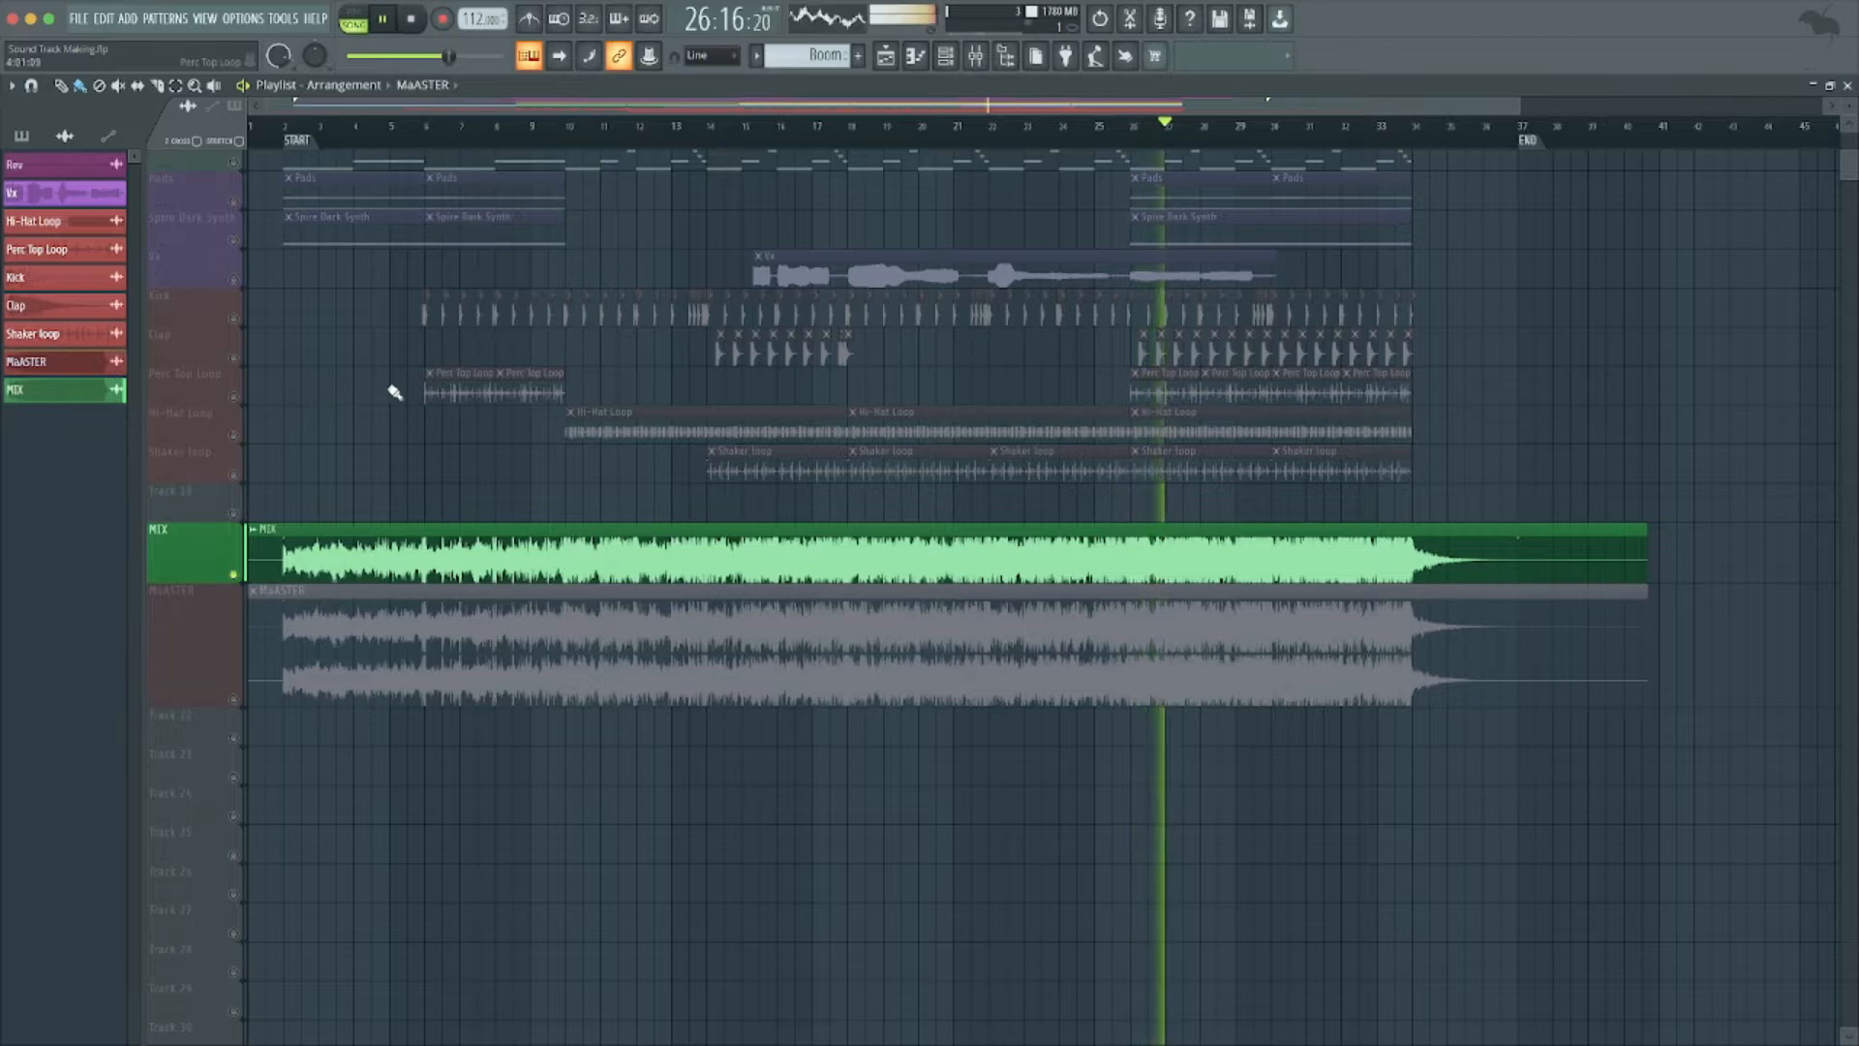
scroll(436, 352, up, 7)
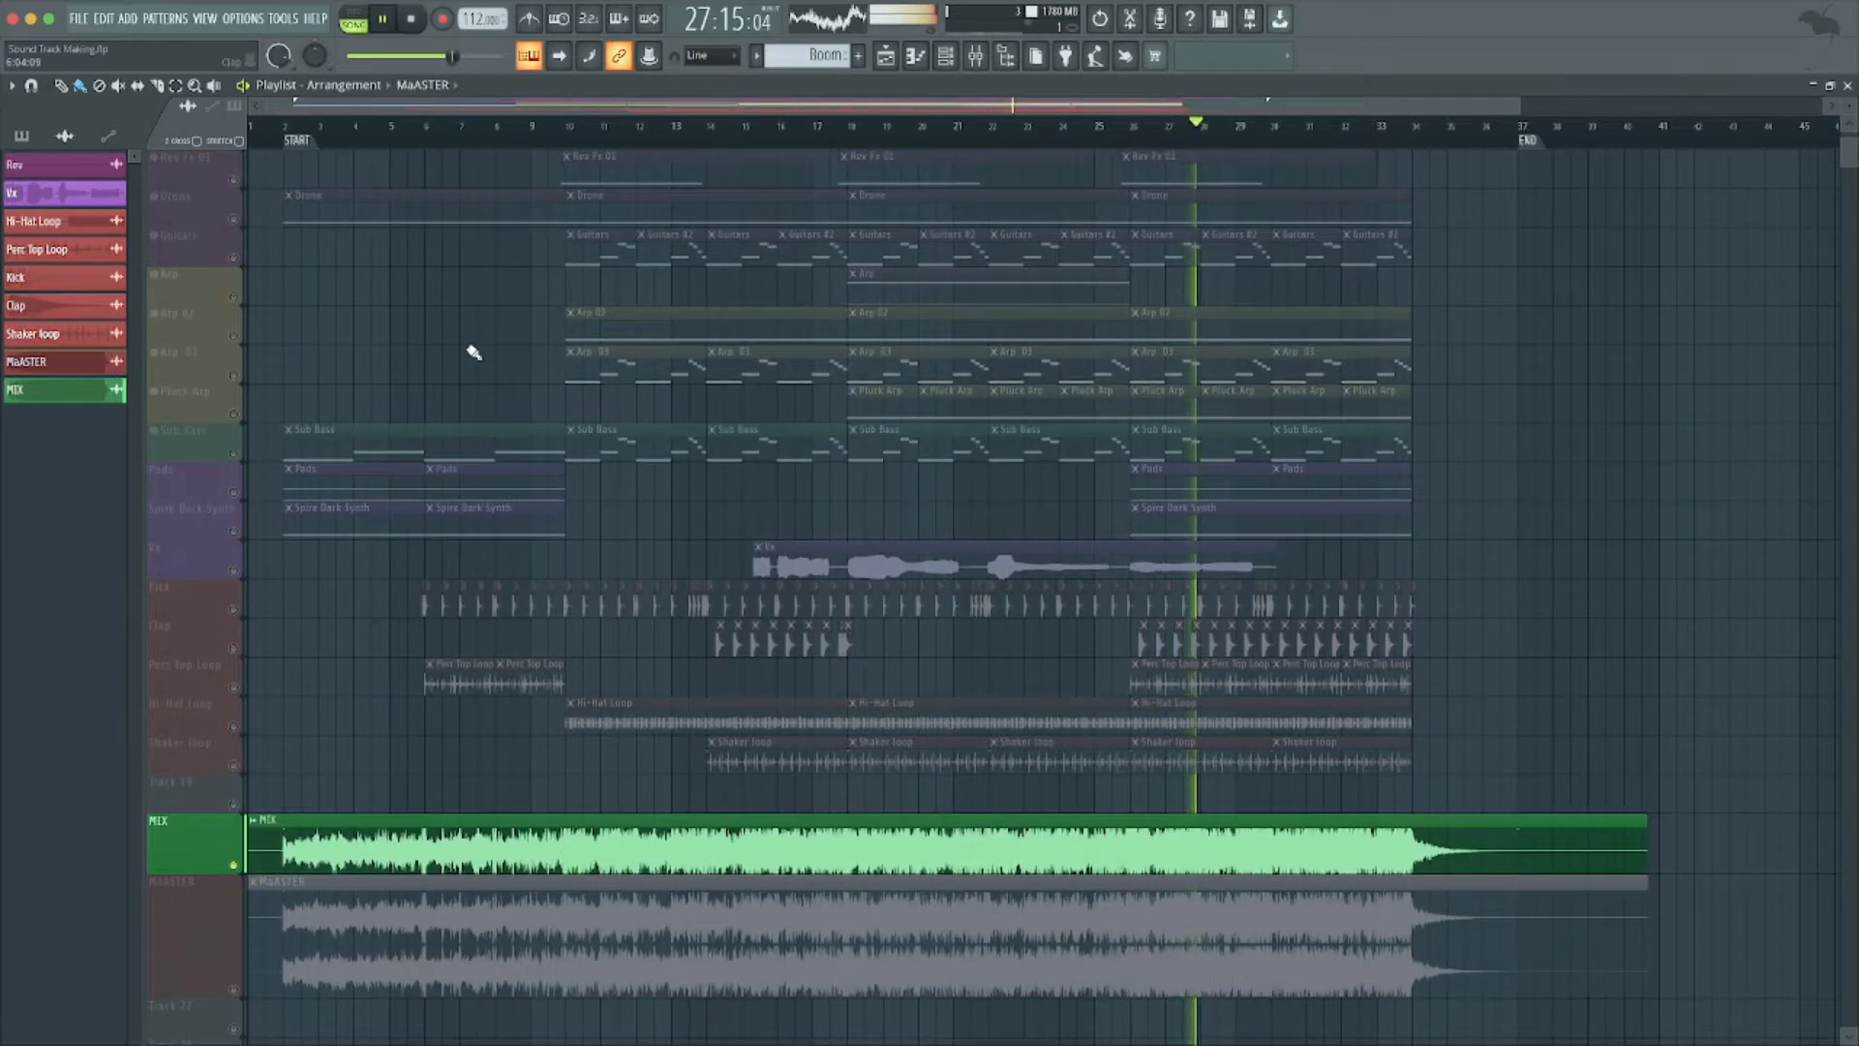
scroll(473, 353, down, 4)
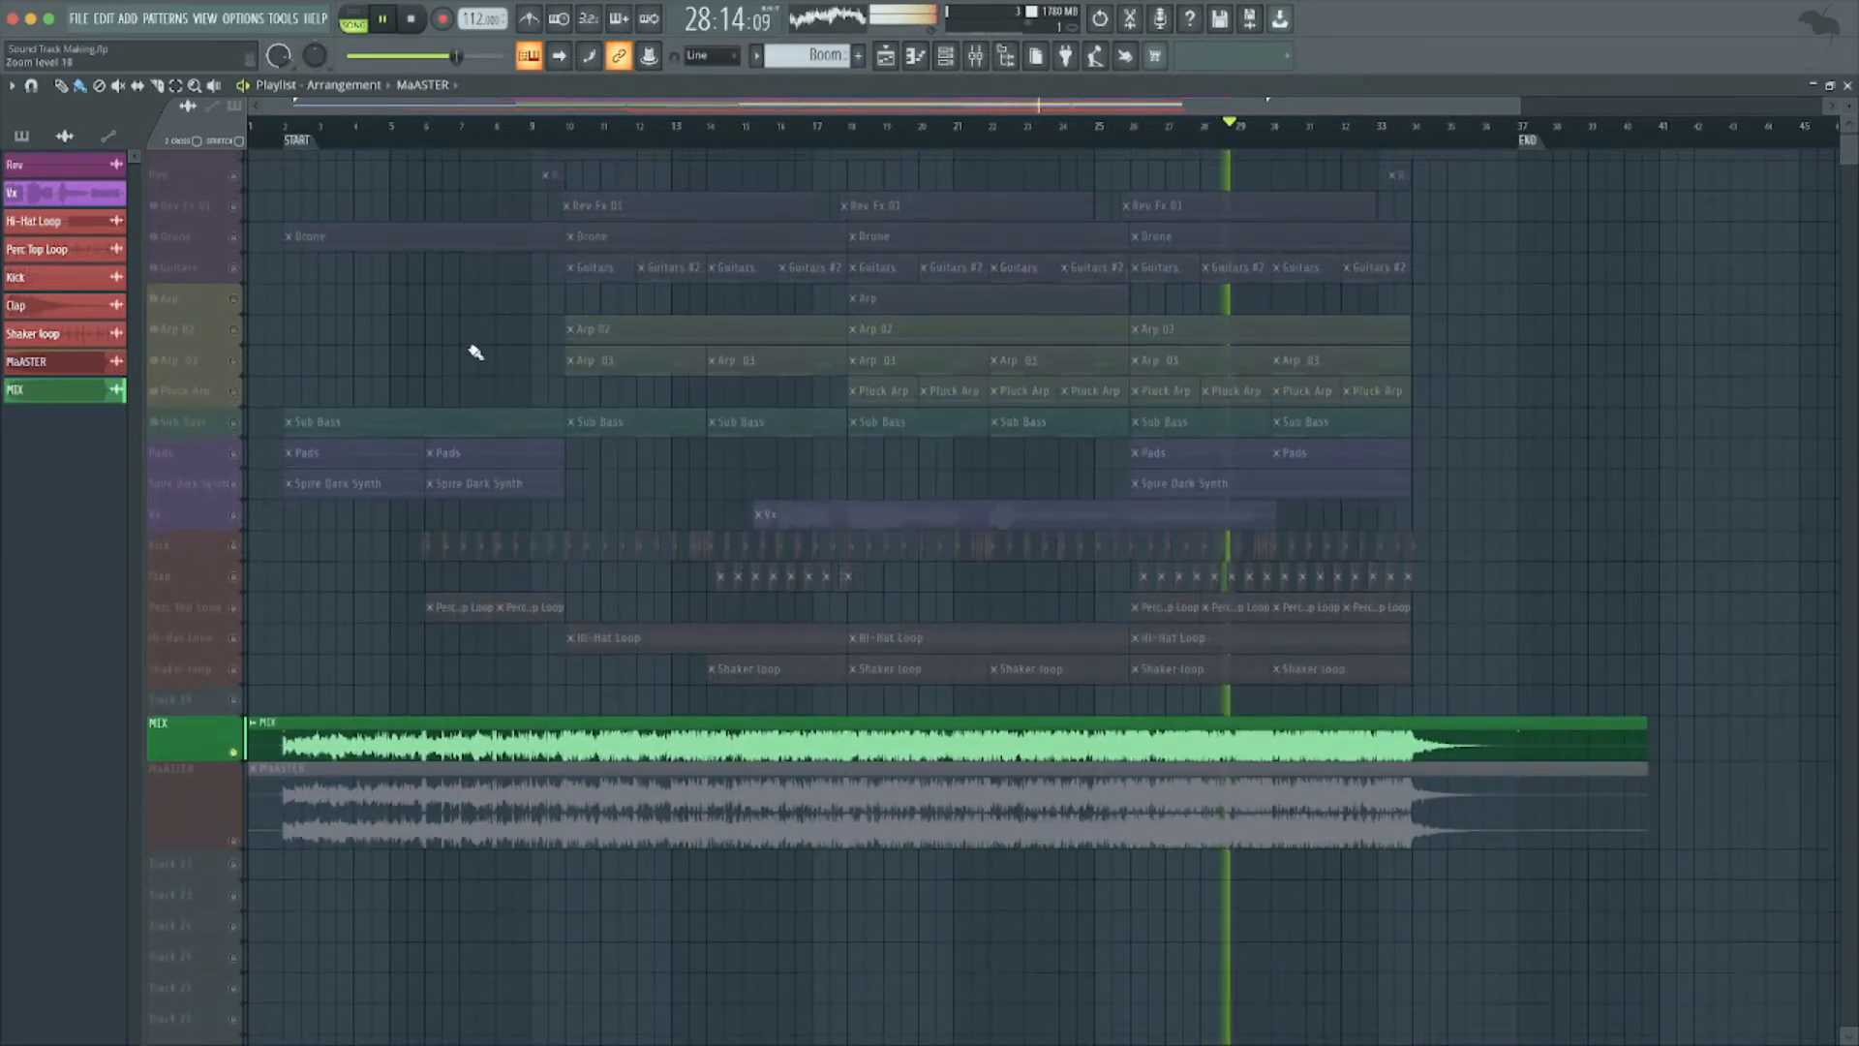
scroll(472, 350, down, 2)
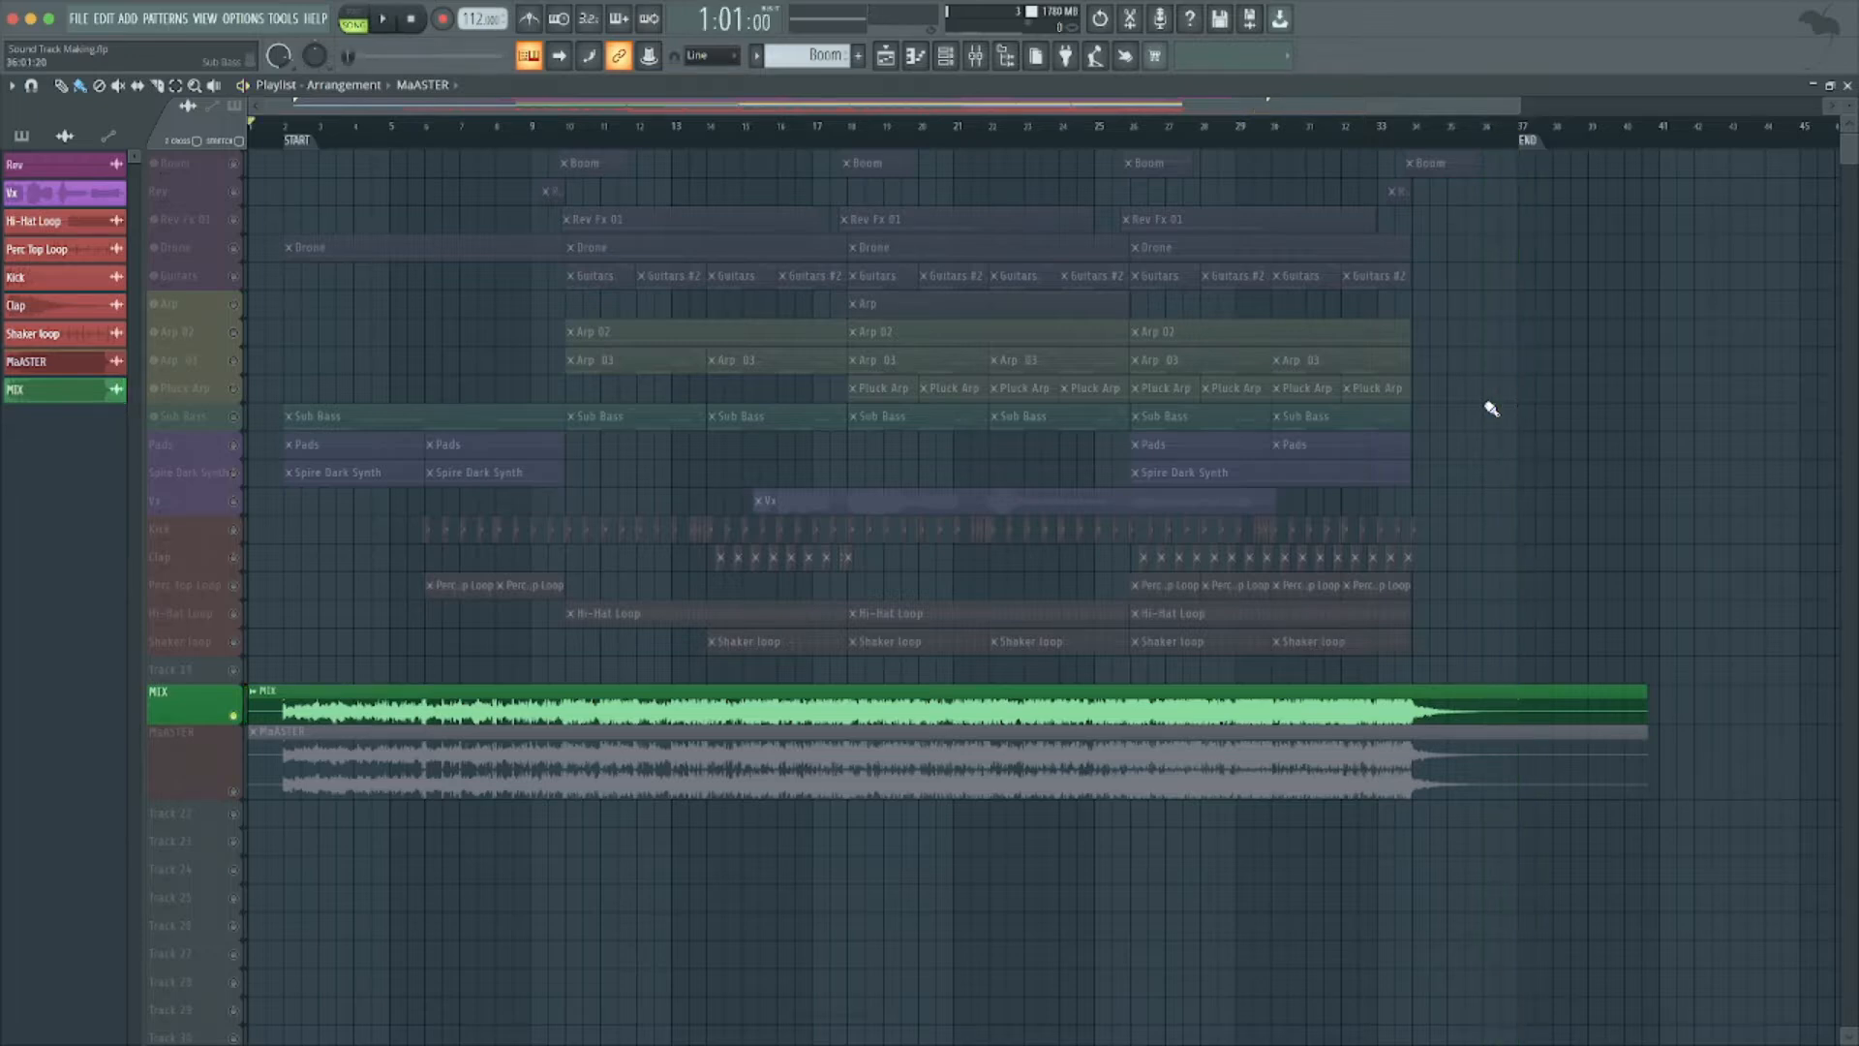
Turn off the solo on the MIX track and mute both the MIX and MaASTER tracks.
right_click(238, 718)
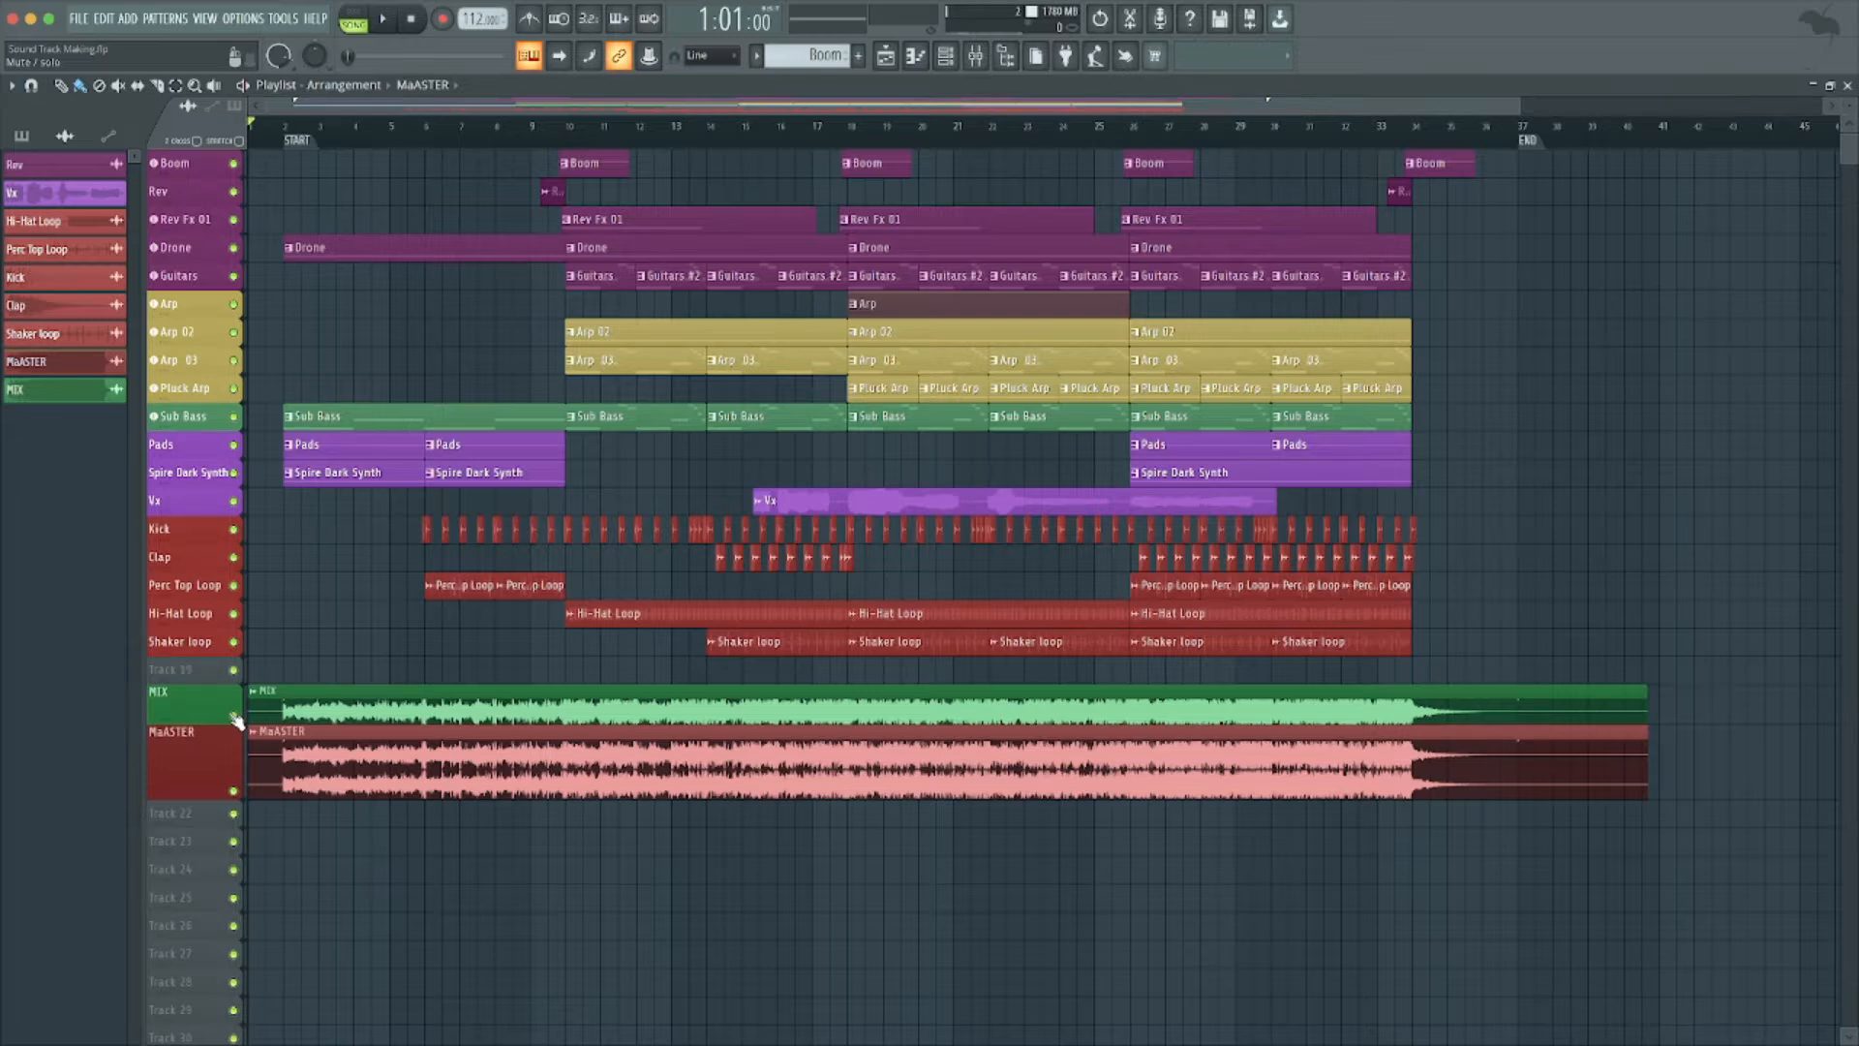
right_click(199, 714)
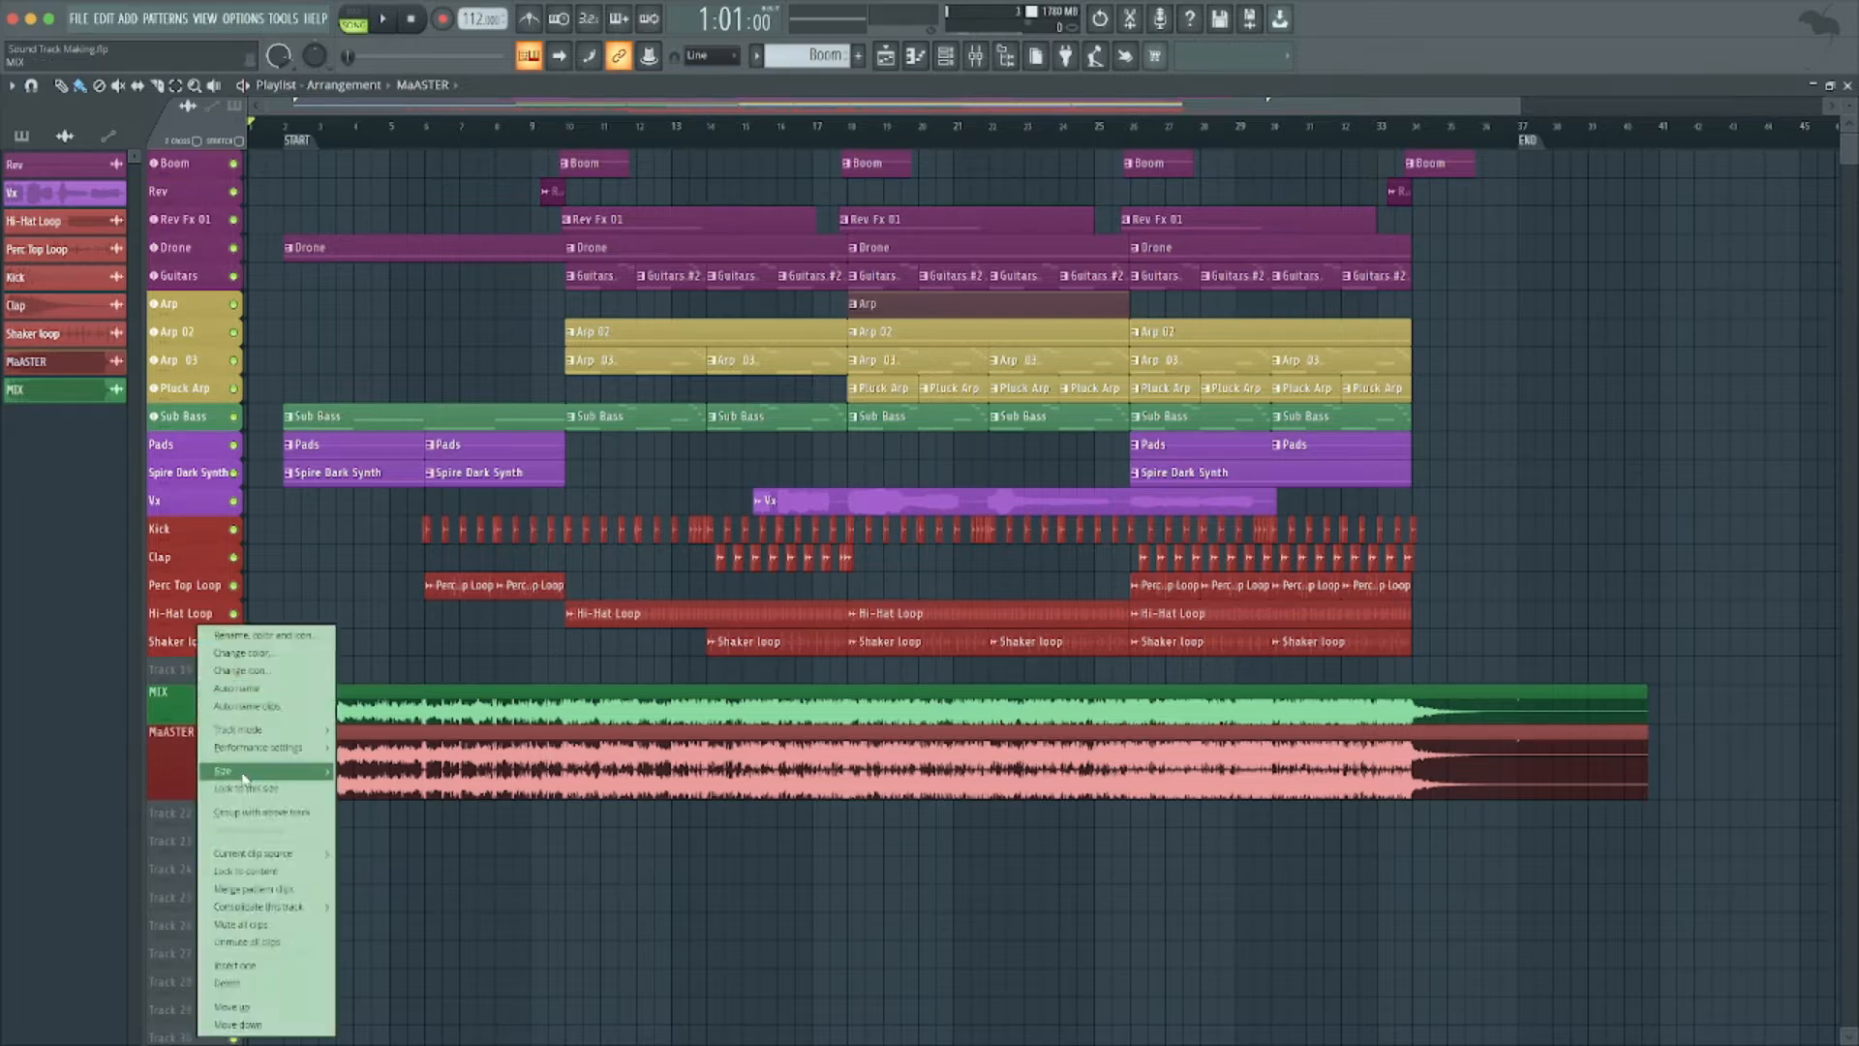
click(174, 718)
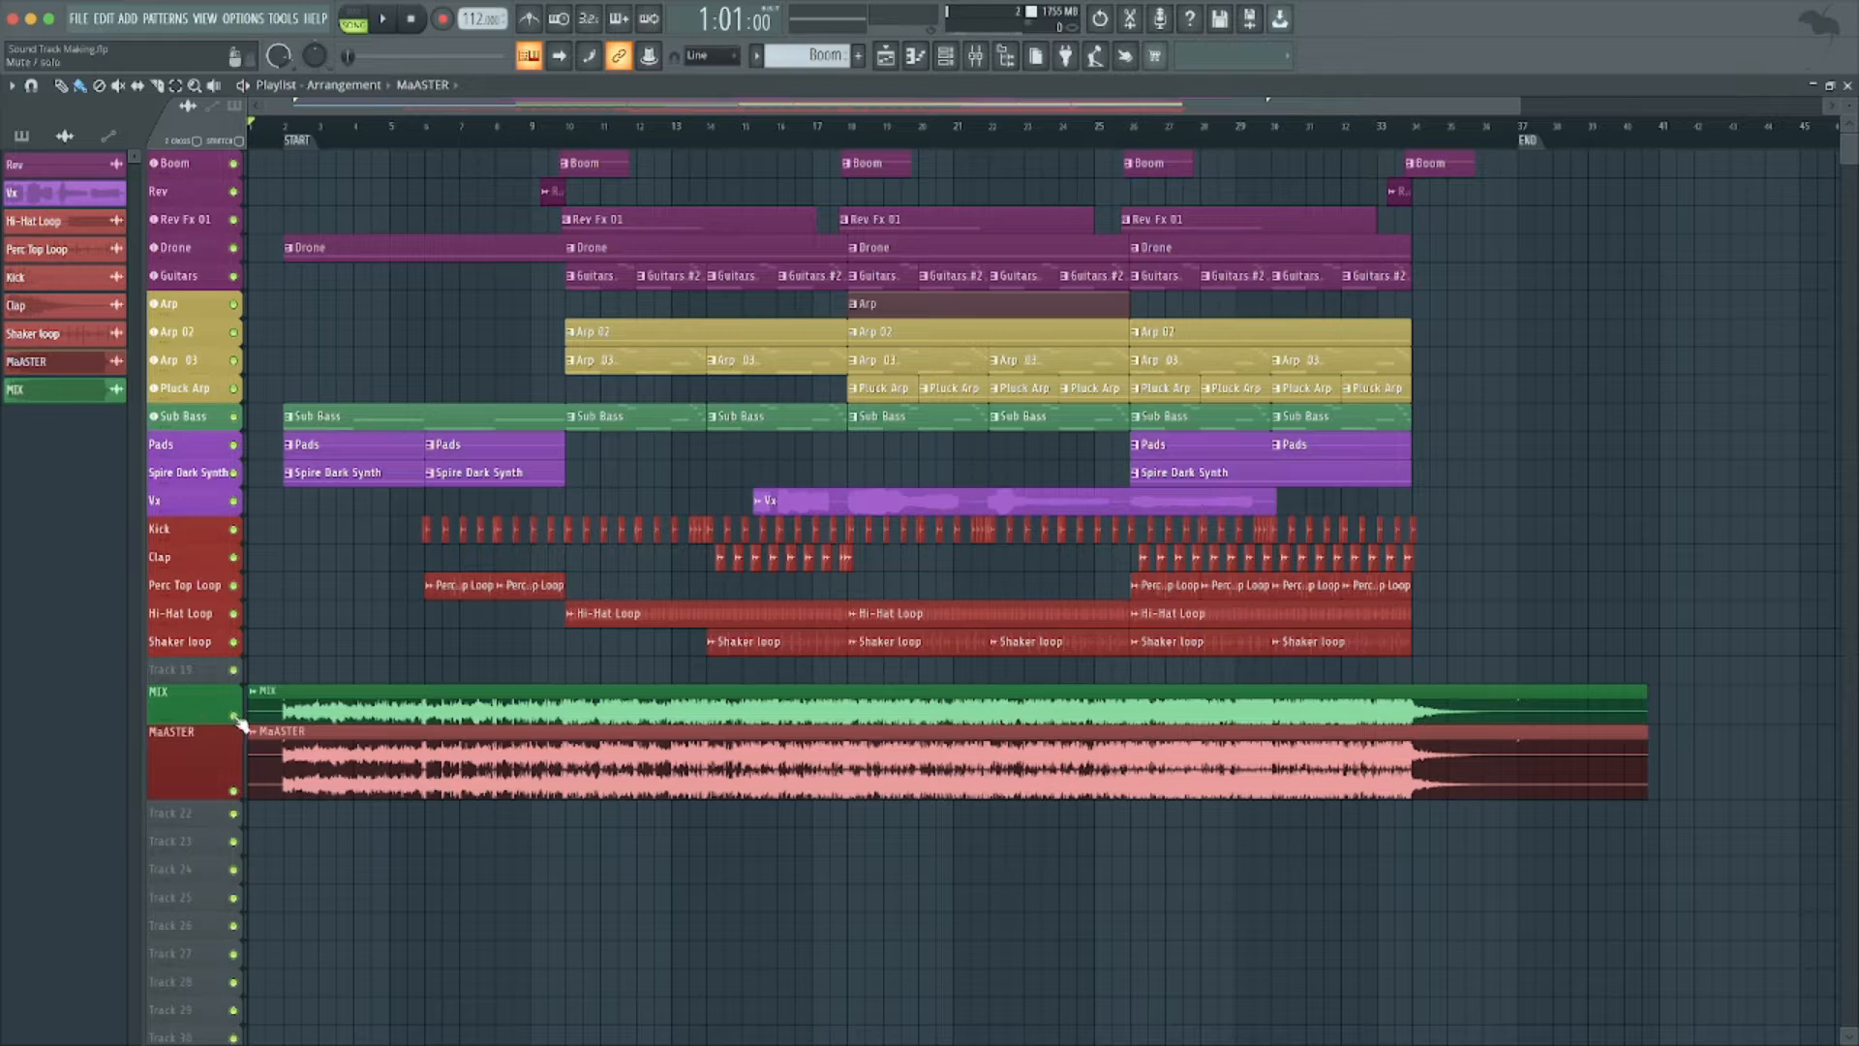
click(234, 717)
click(234, 792)
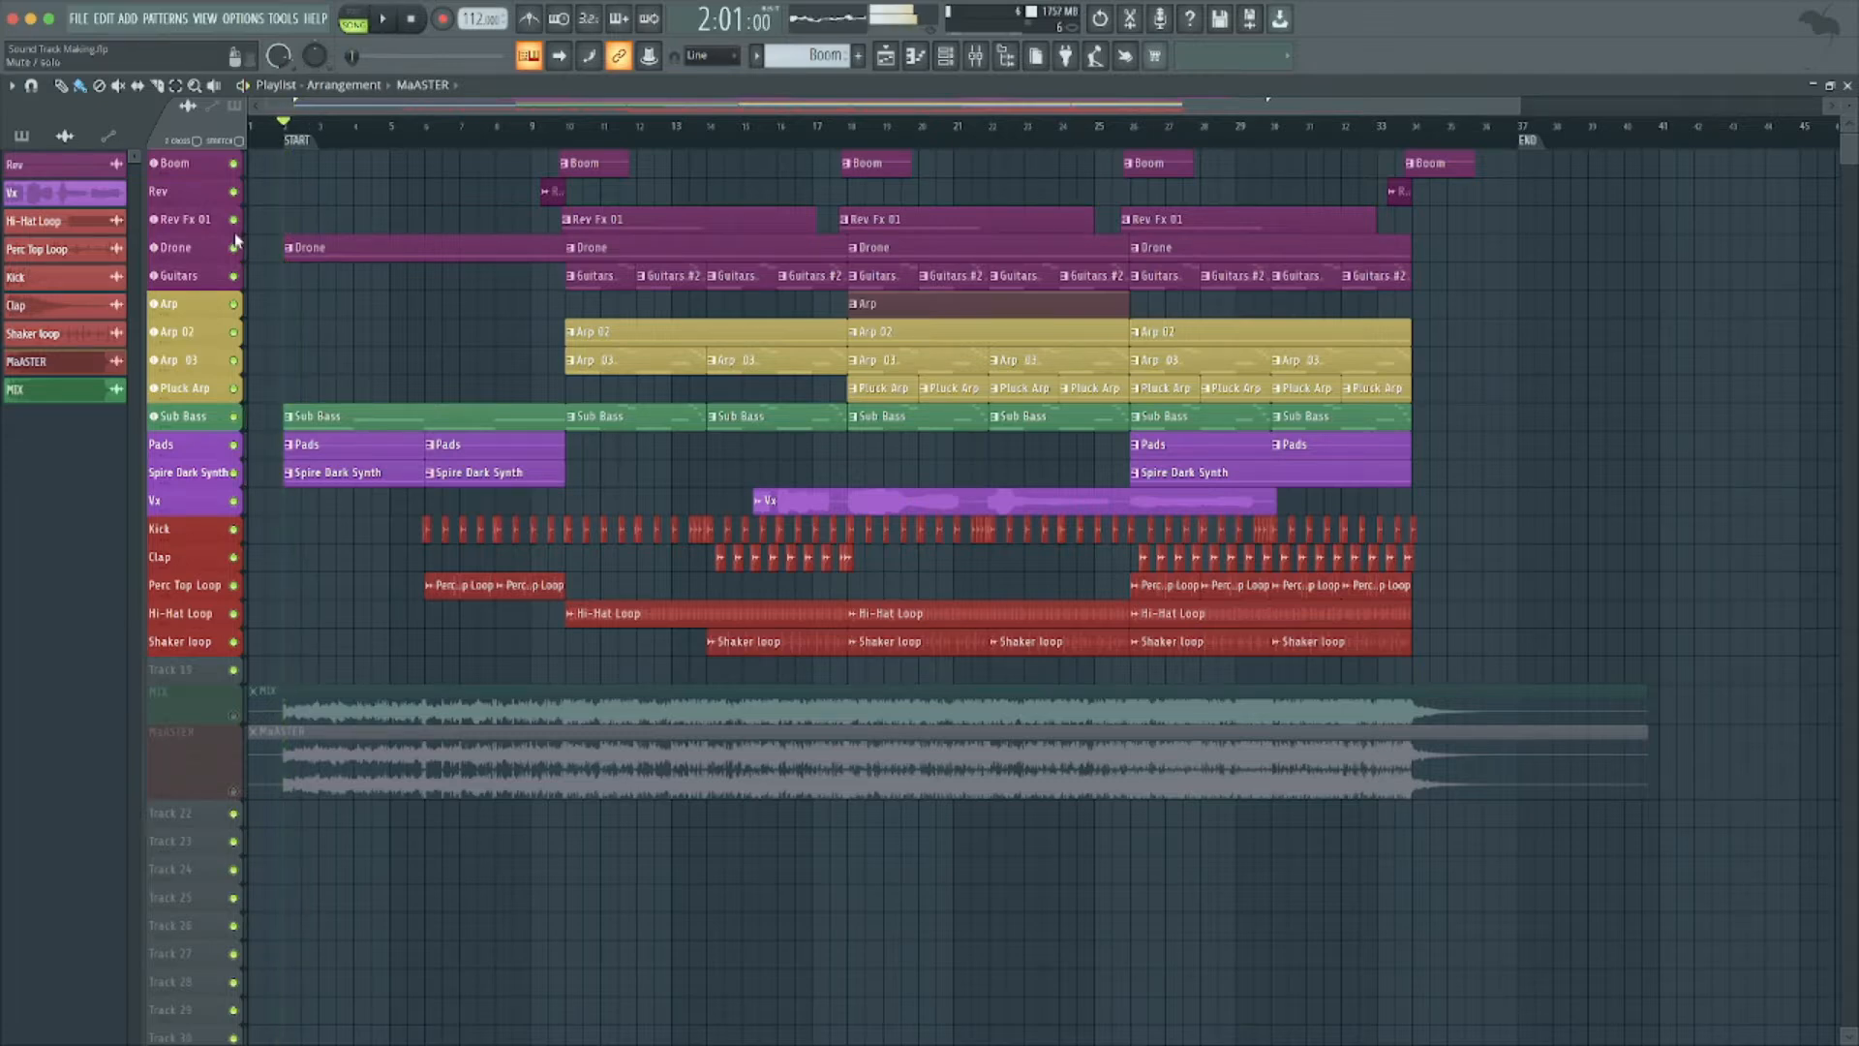
Open the channel rack over the playlist without the mixer, filter it to Unsorted and select the Drone channel.
click(976, 56)
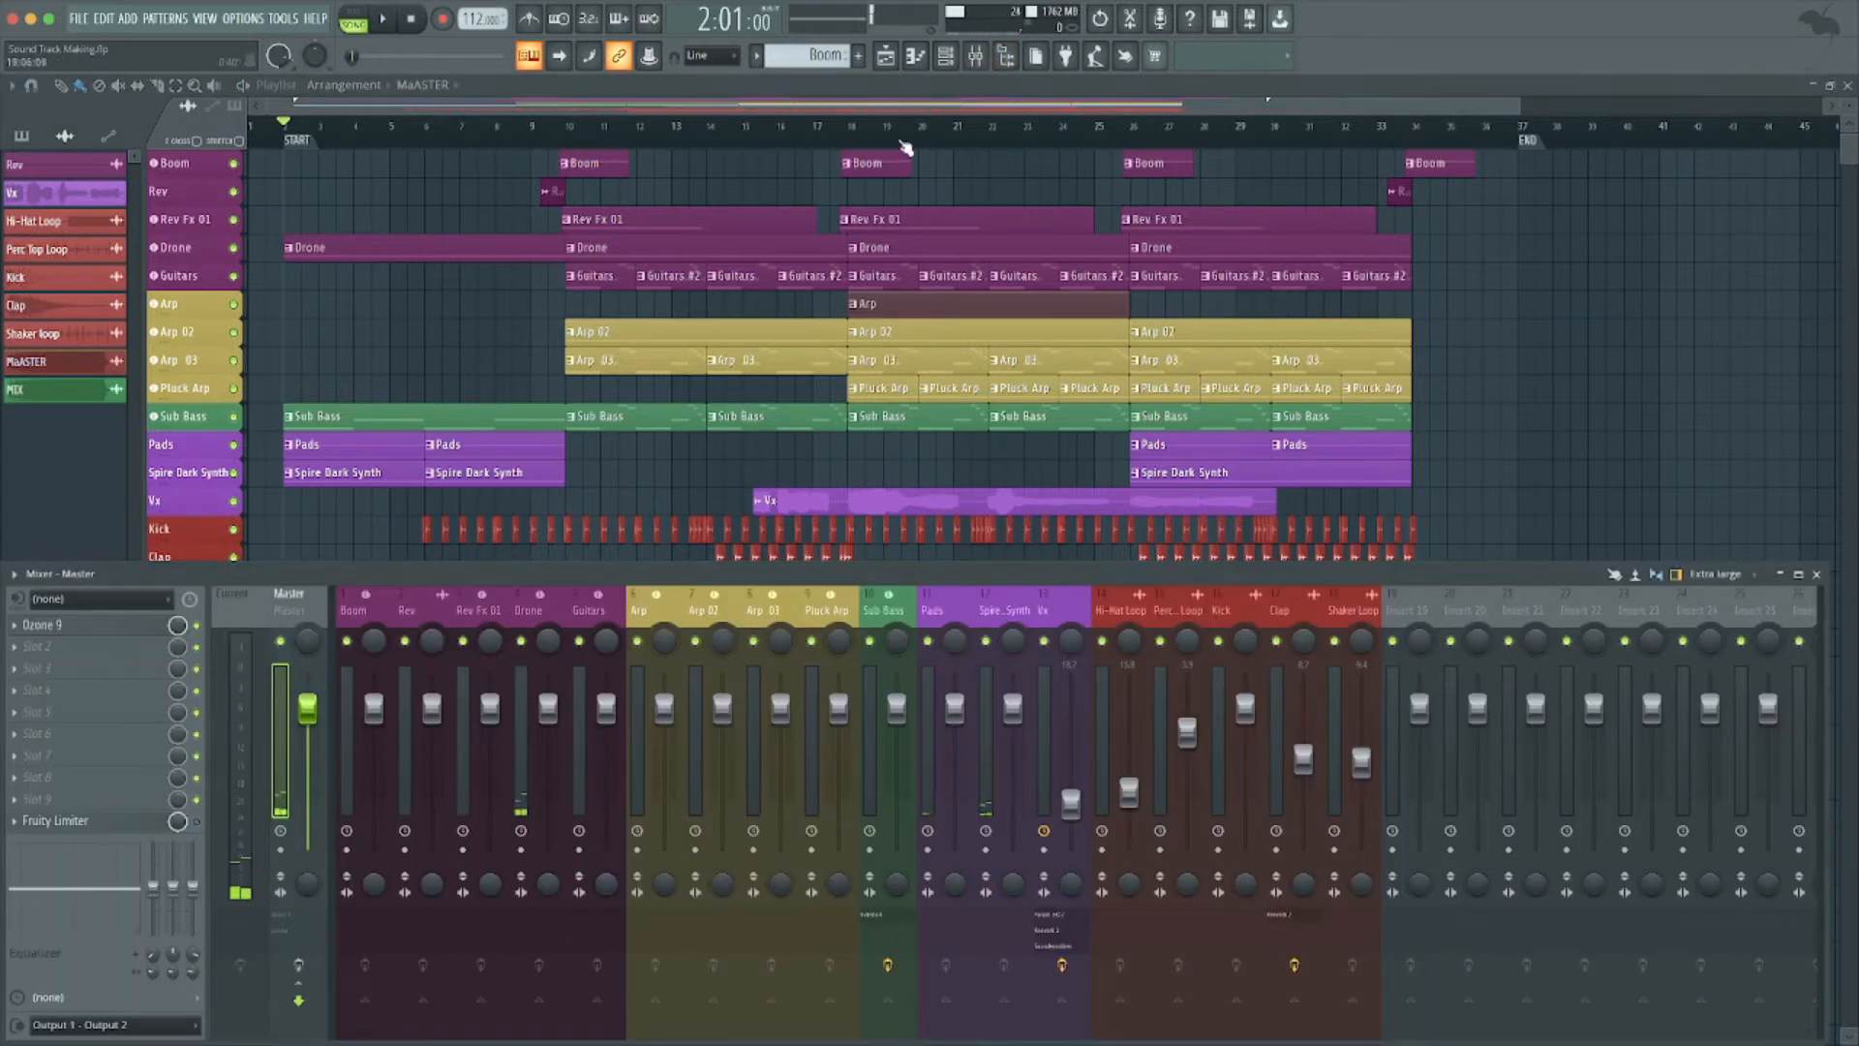
click(947, 57)
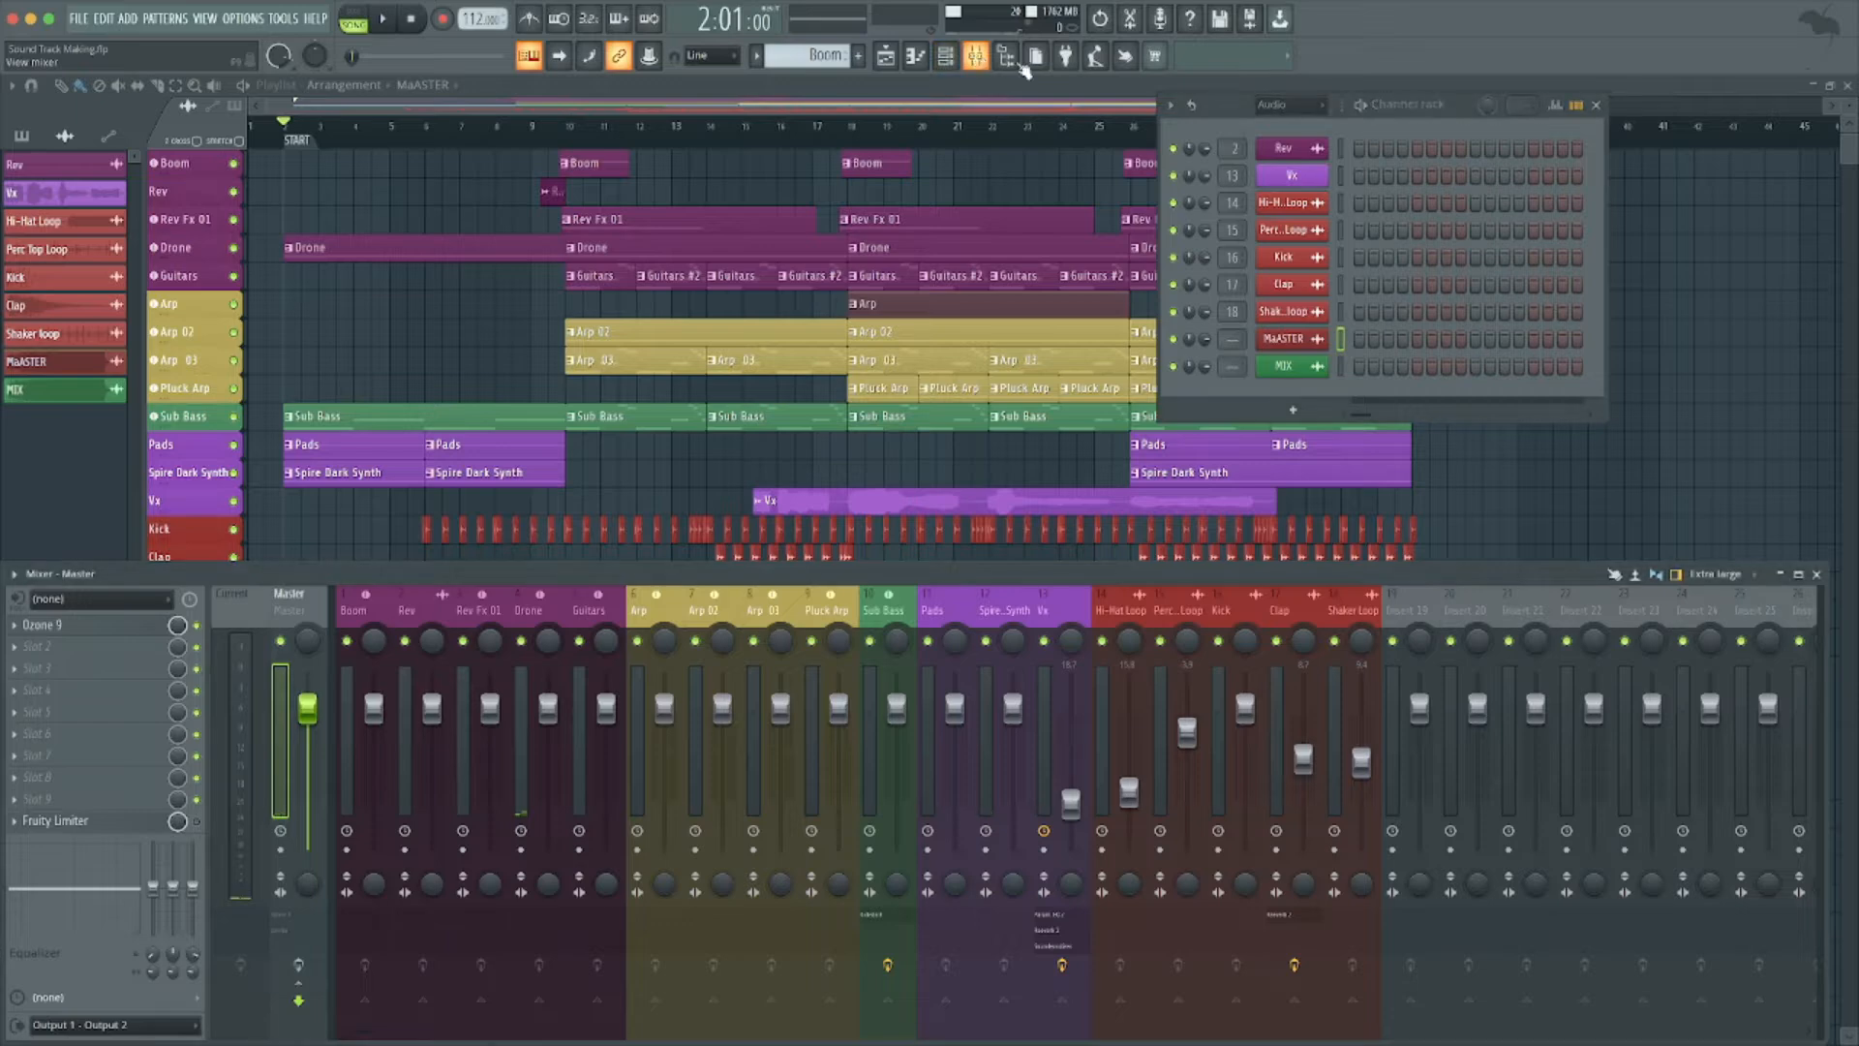
click(976, 56)
drag(1227, 106, 1187, 425)
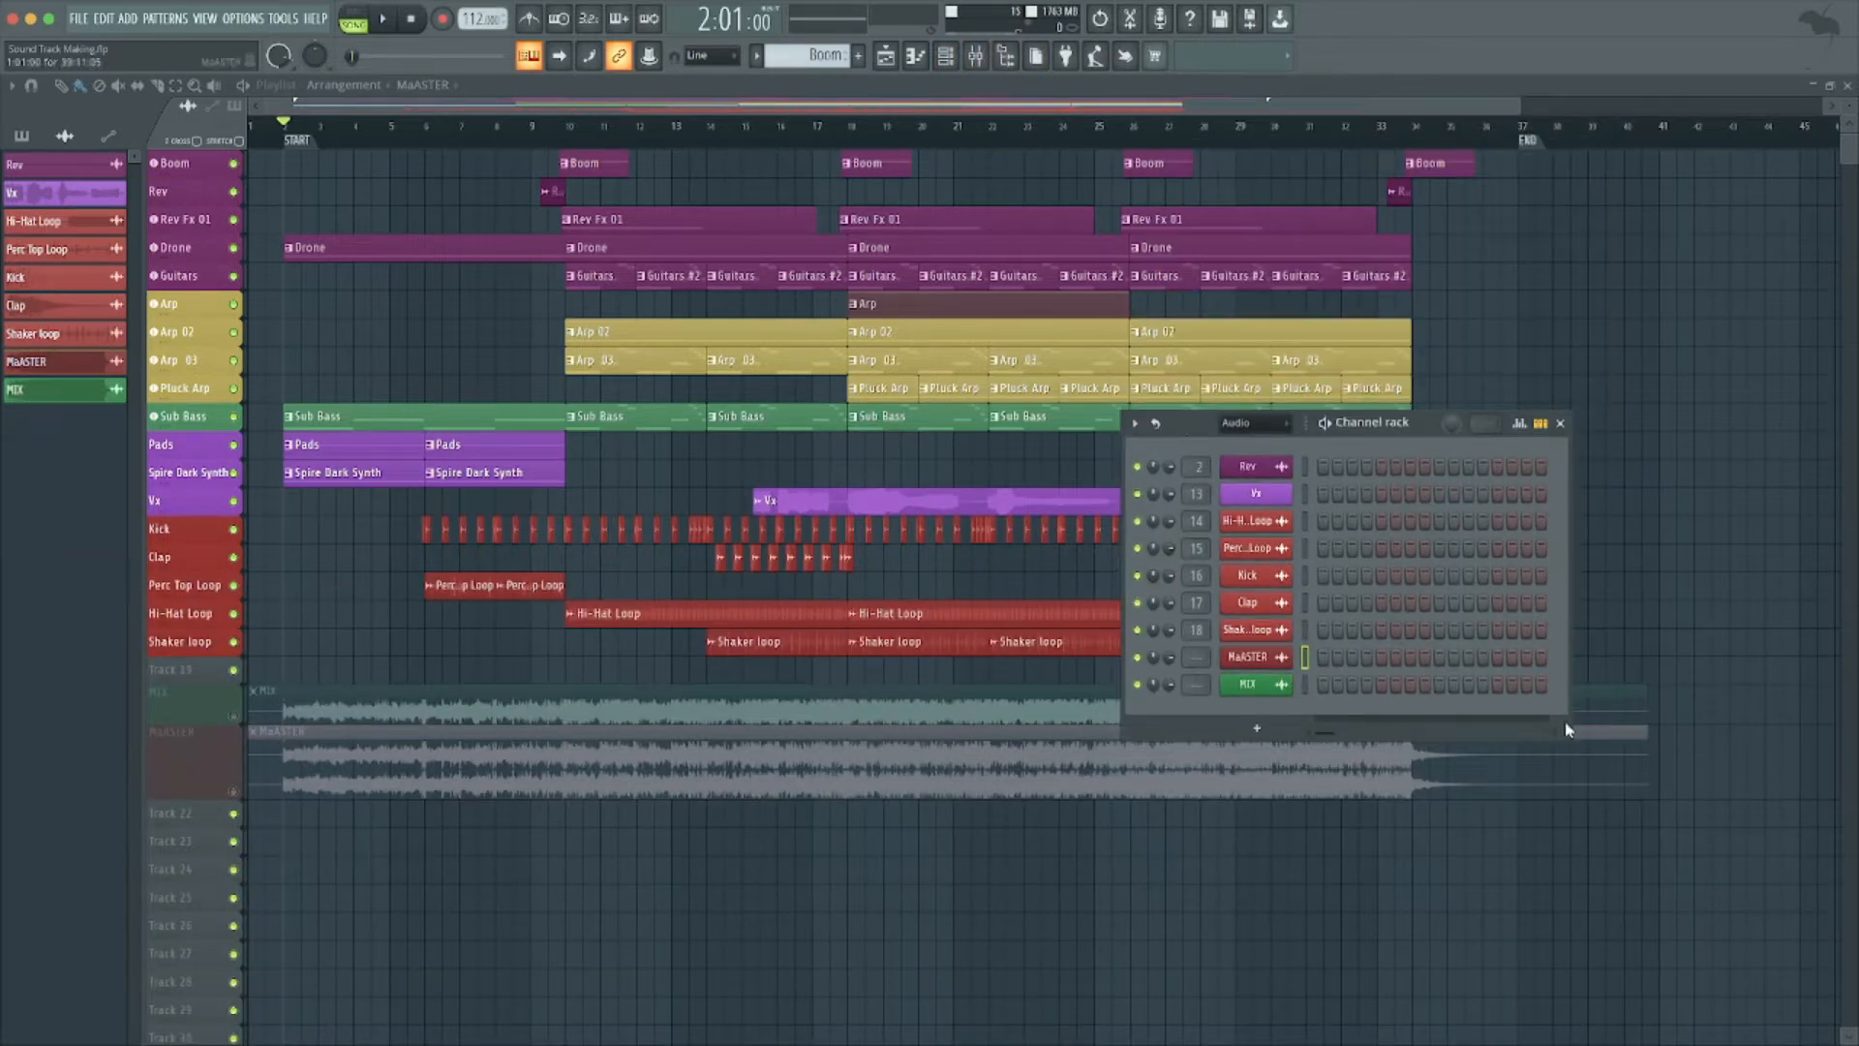
drag(1566, 735, 1638, 917)
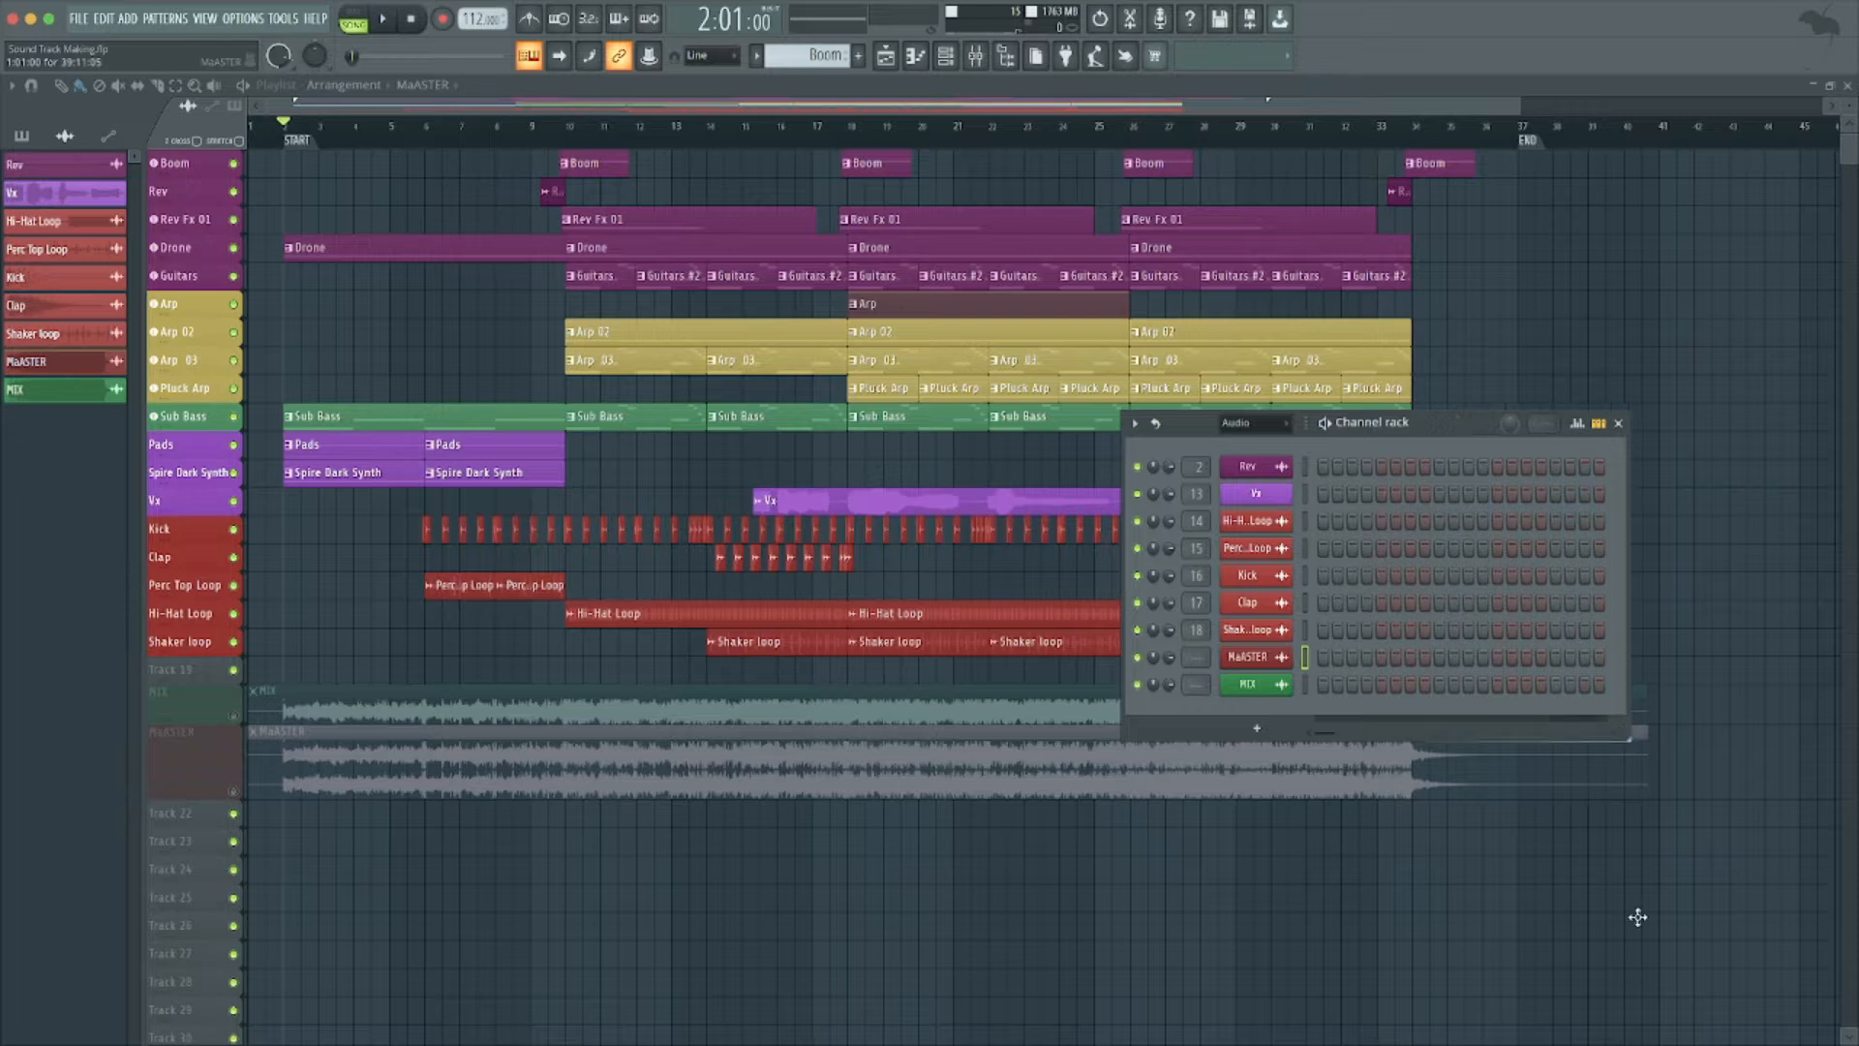
click(1254, 427)
click(1252, 489)
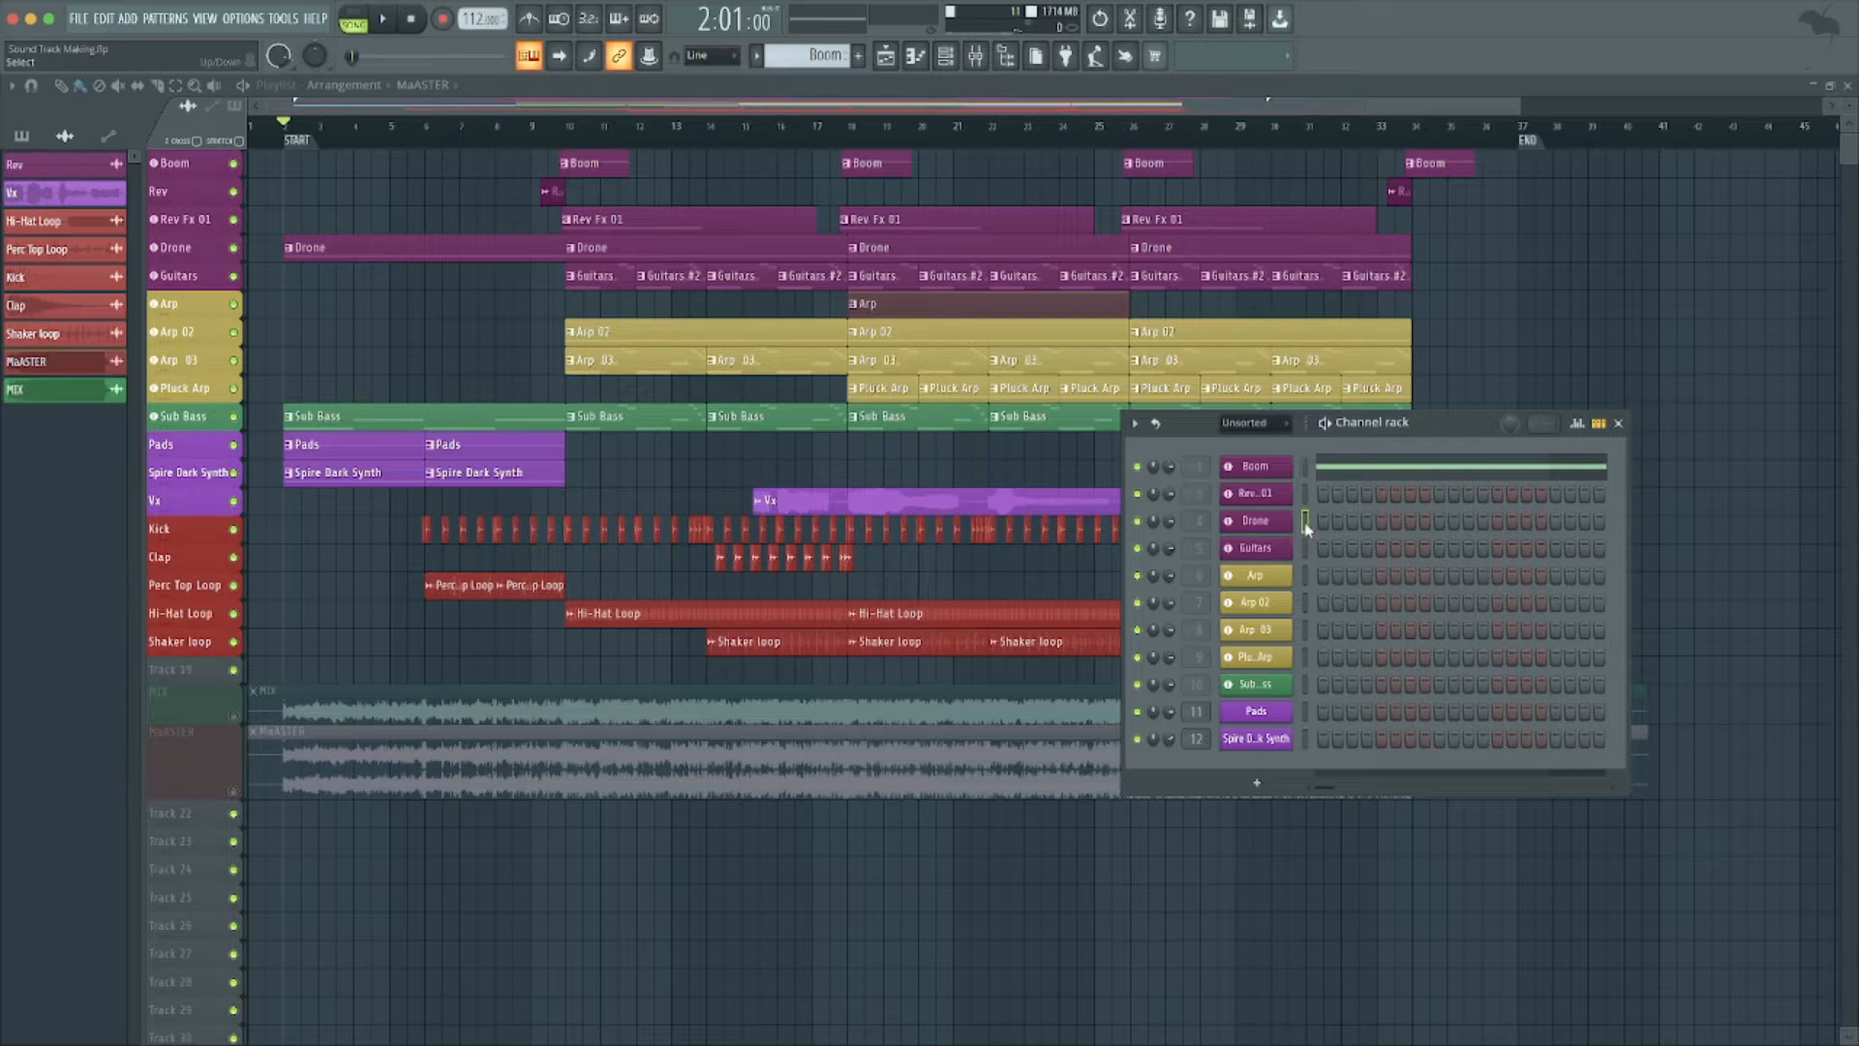
click(1306, 521)
Solo the Drone track, listen to it, then stop playback and restore all tracks.
right_click(234, 252)
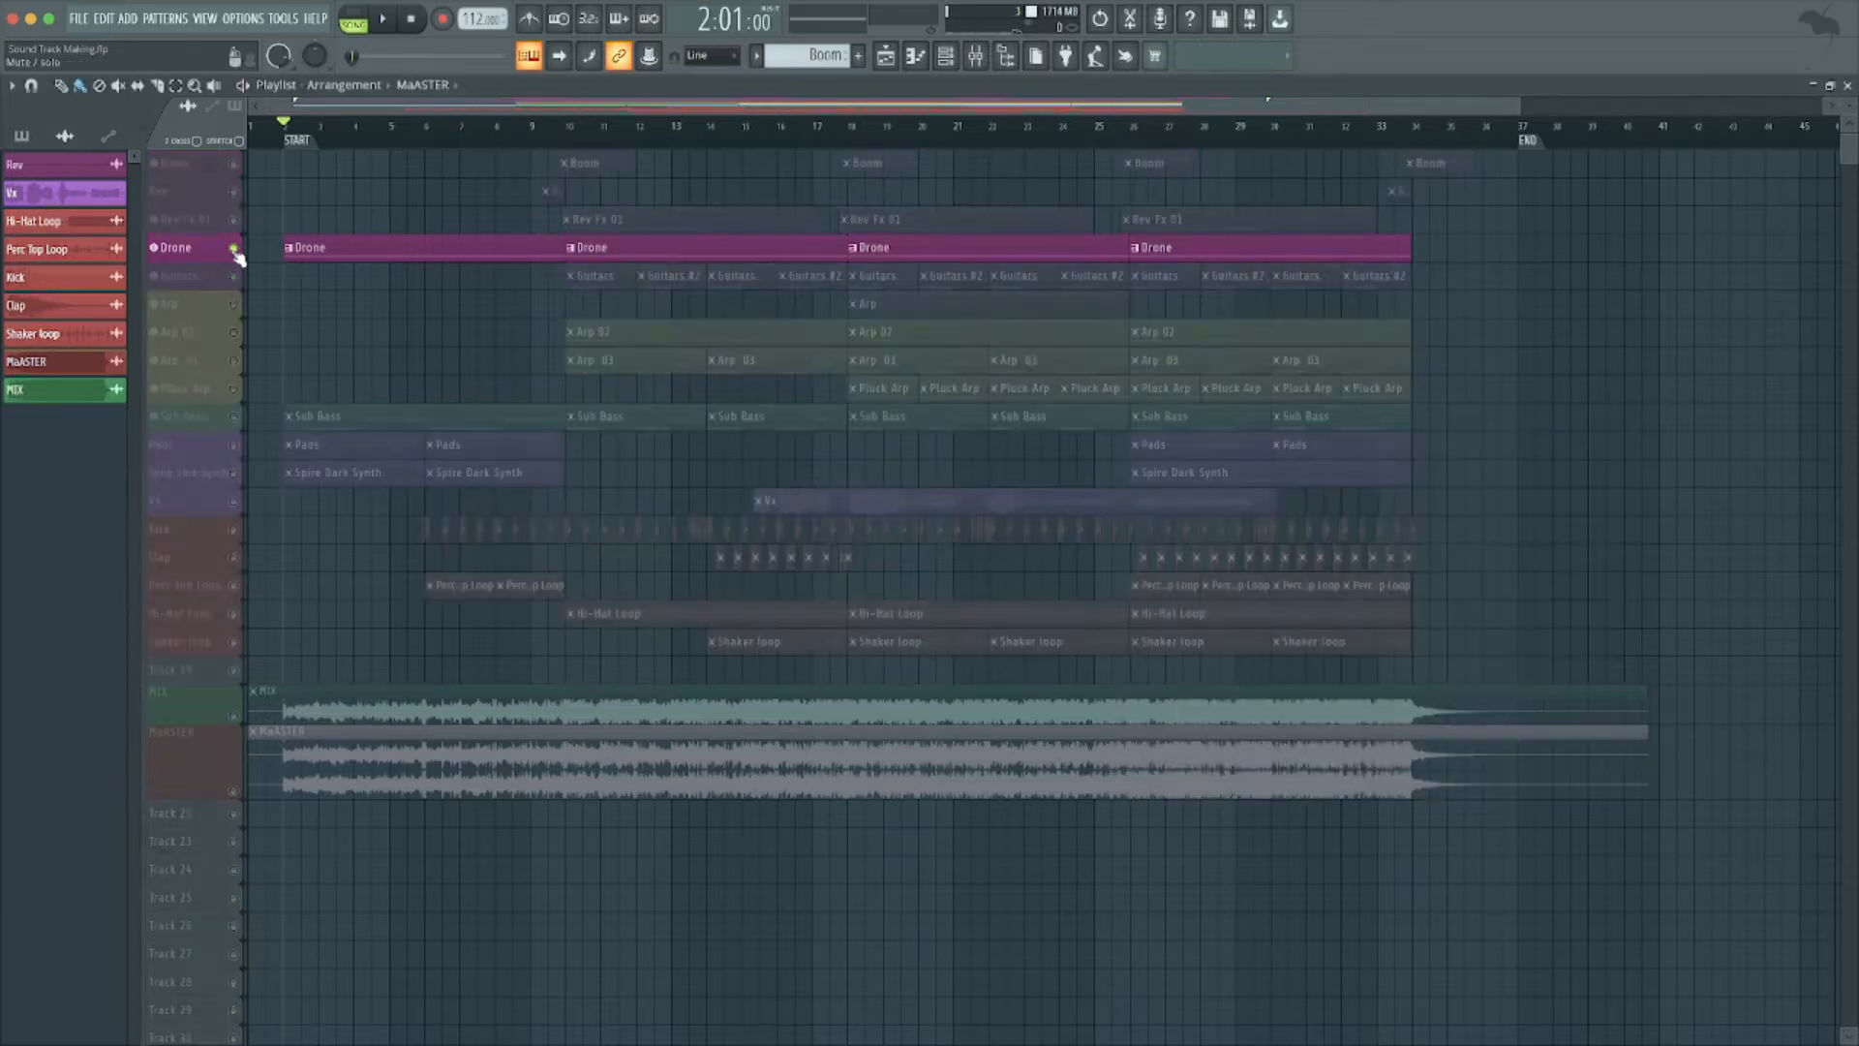
key(space)
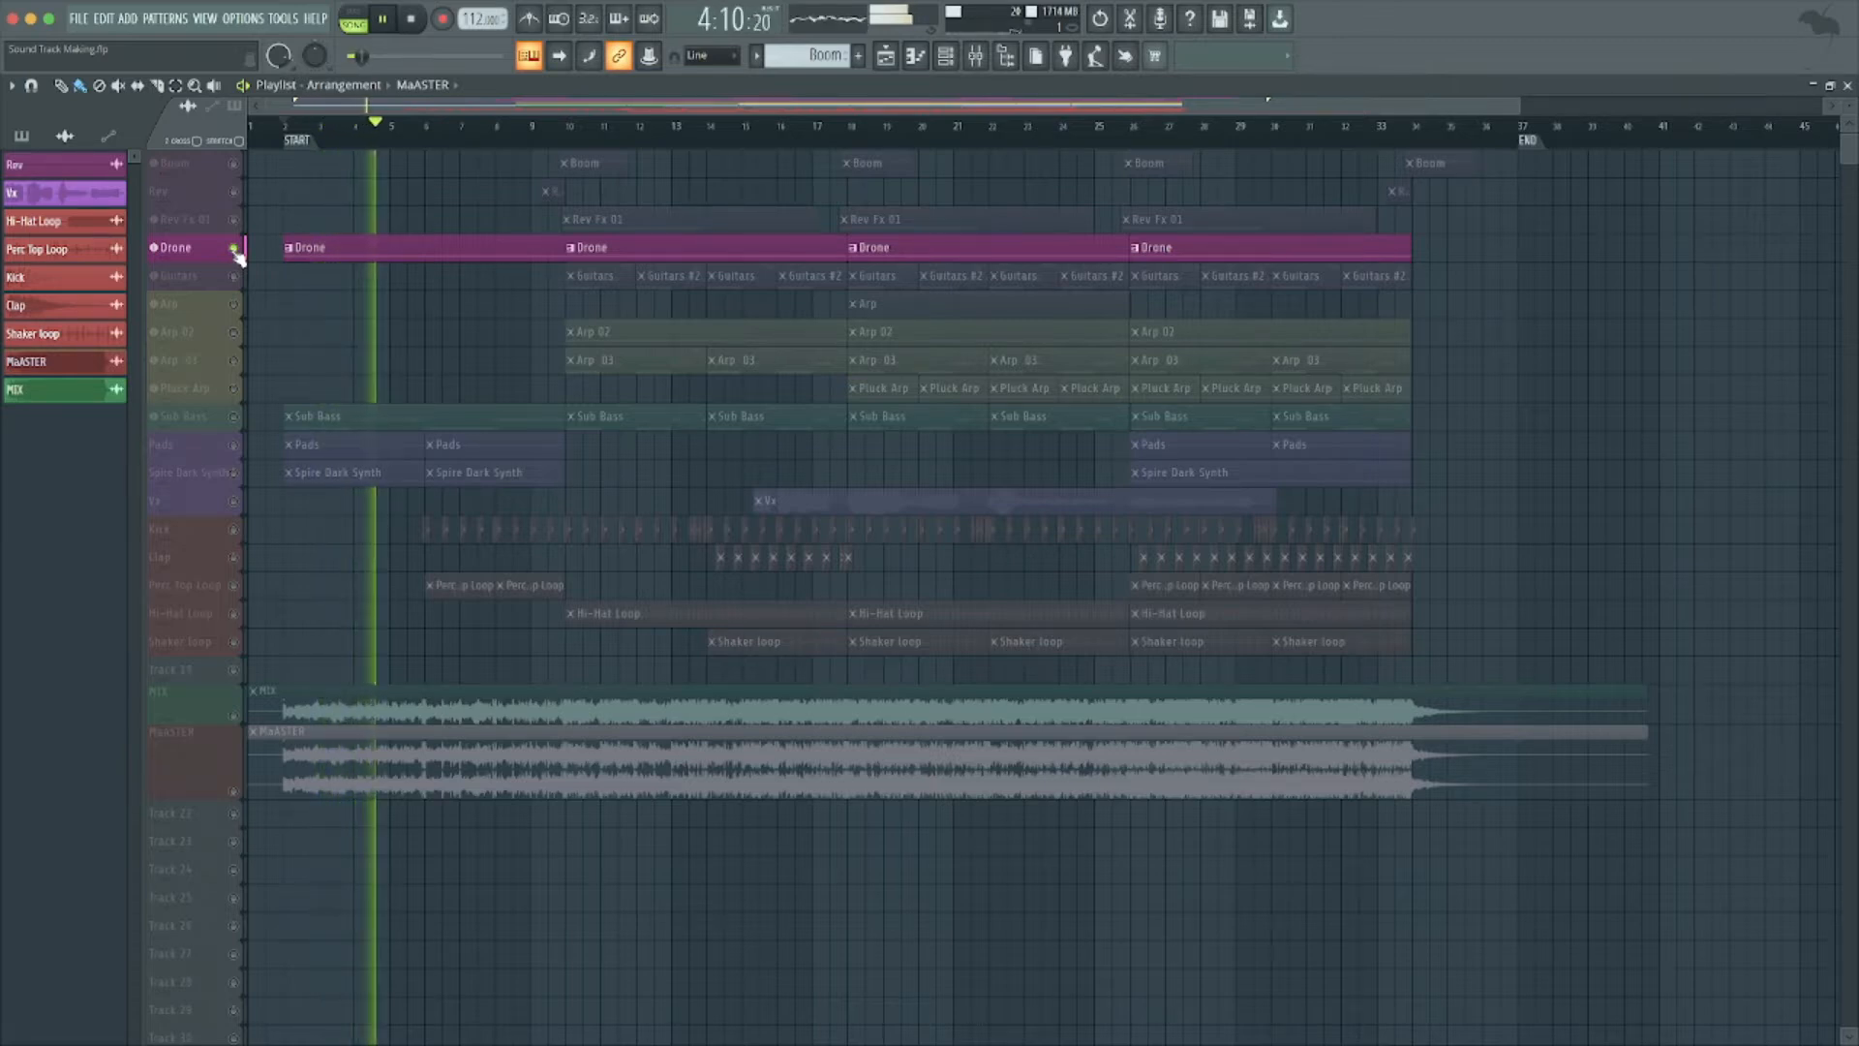
right_click(236, 253)
key(space)
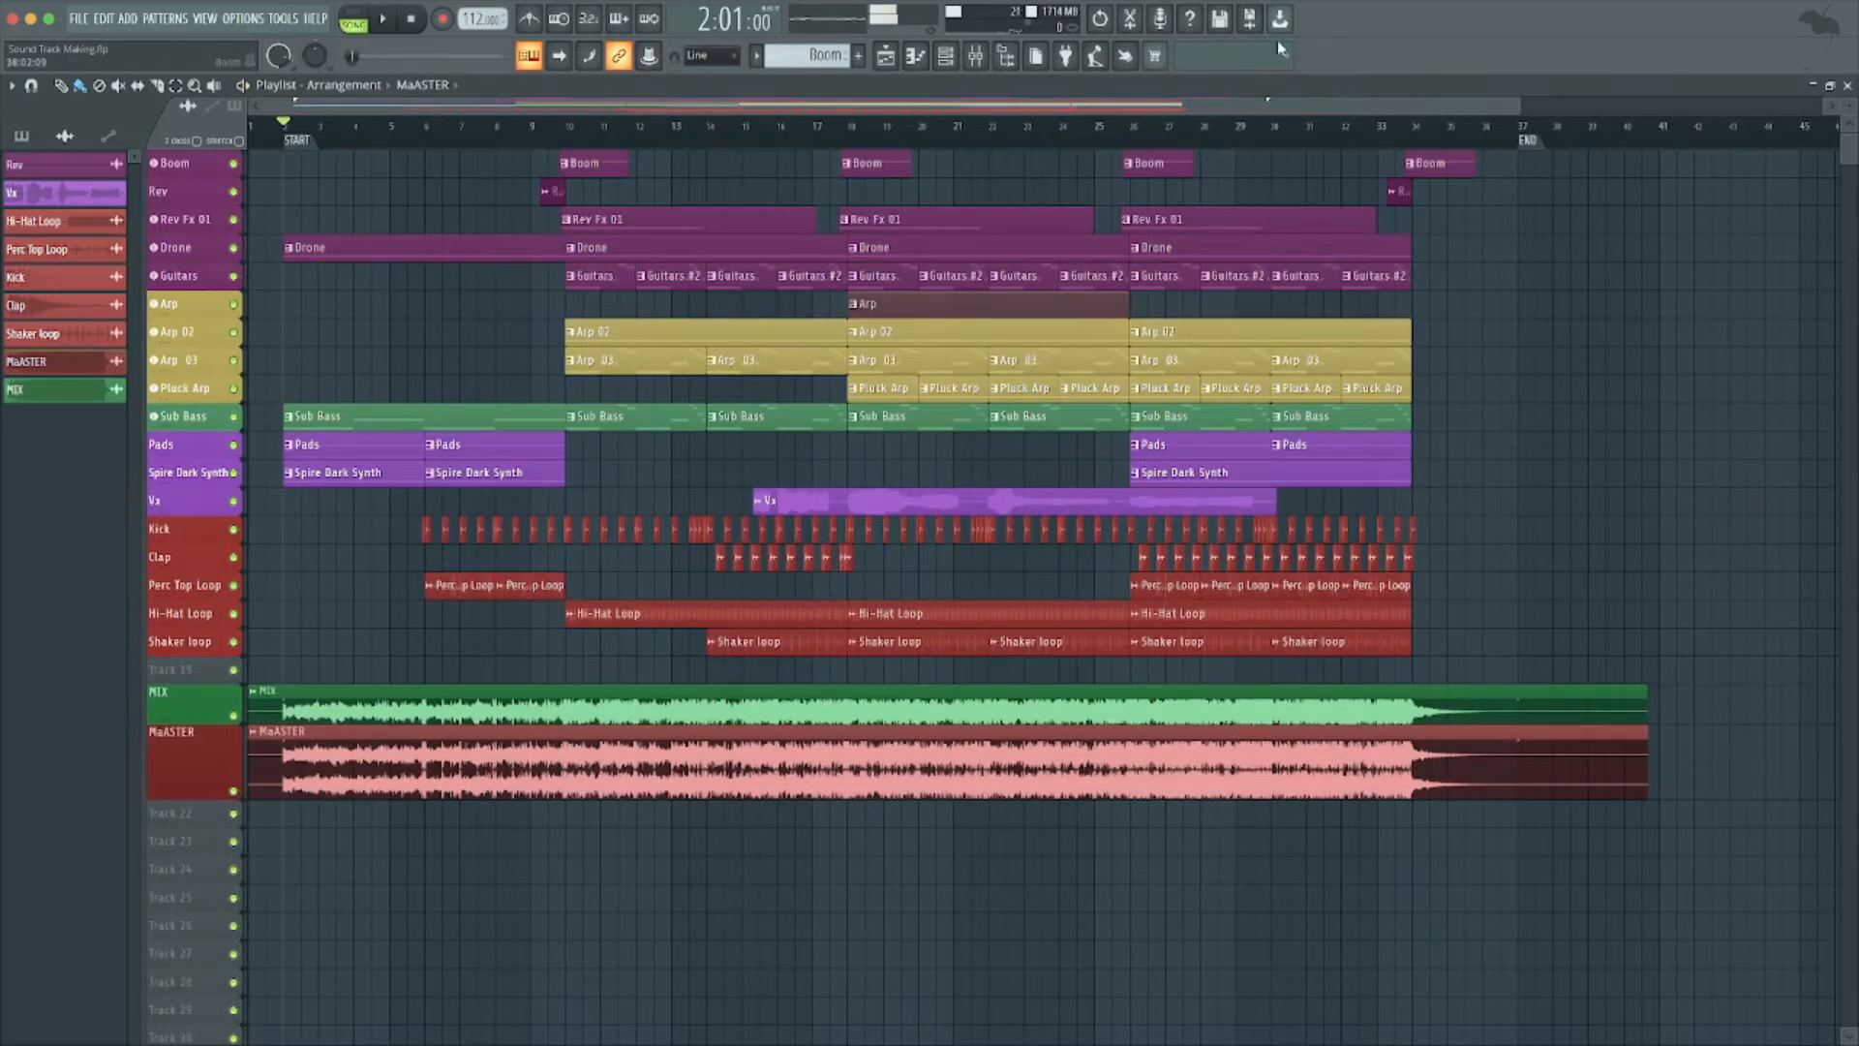
Bring back the channel rack, detach it so it stays above the playlist, and place it over the arrangement.
click(945, 56)
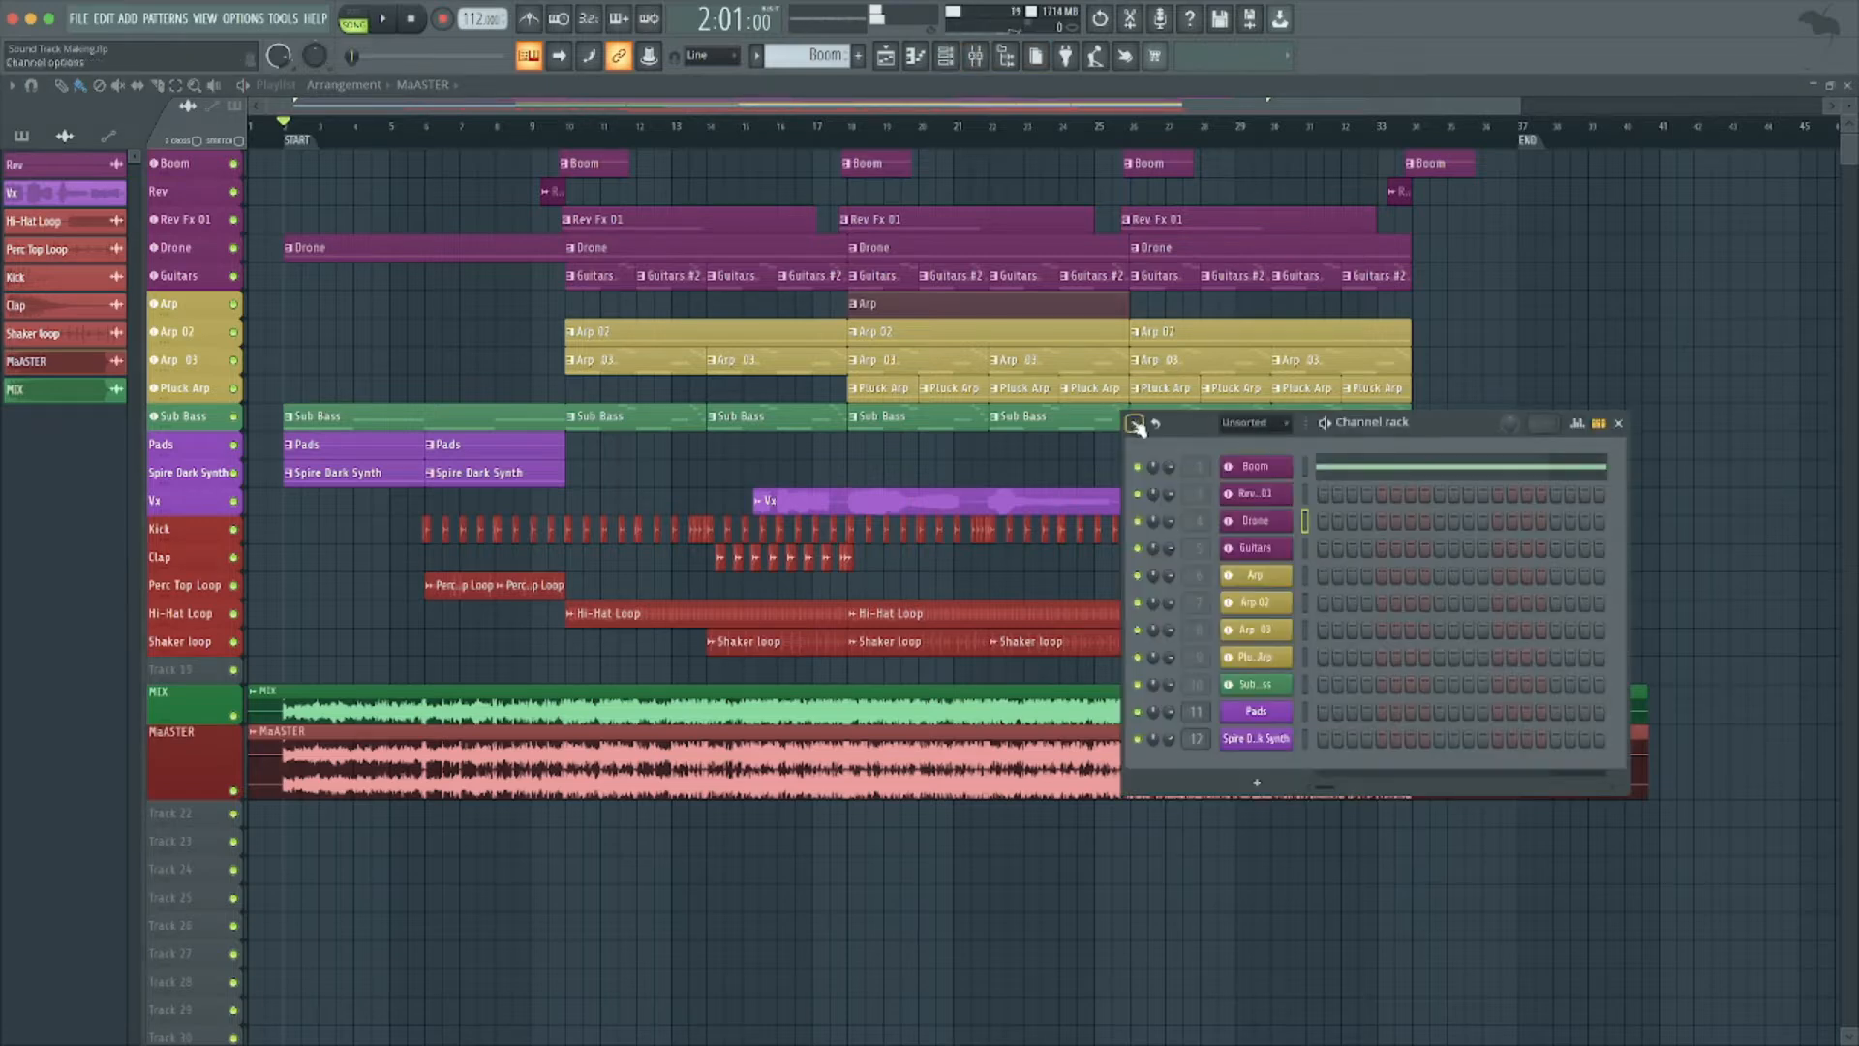
drag(1189, 427, 1327, 447)
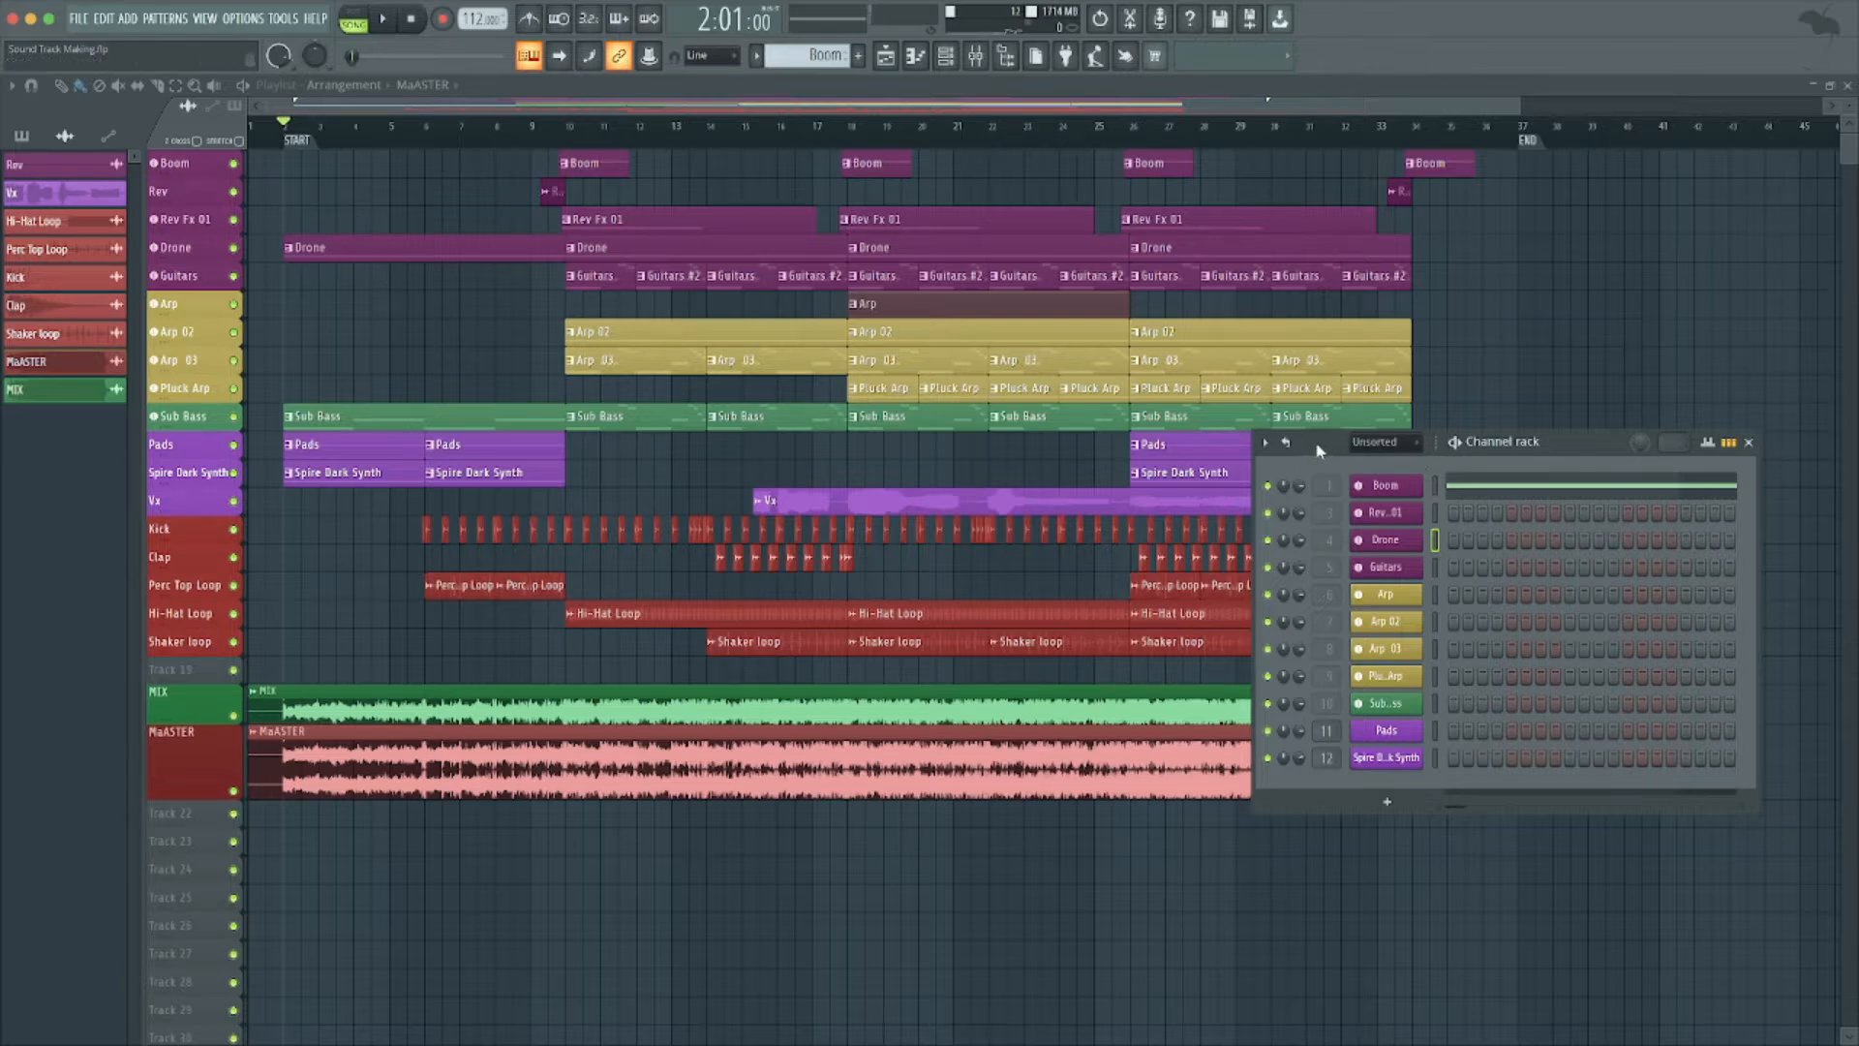
click(1264, 444)
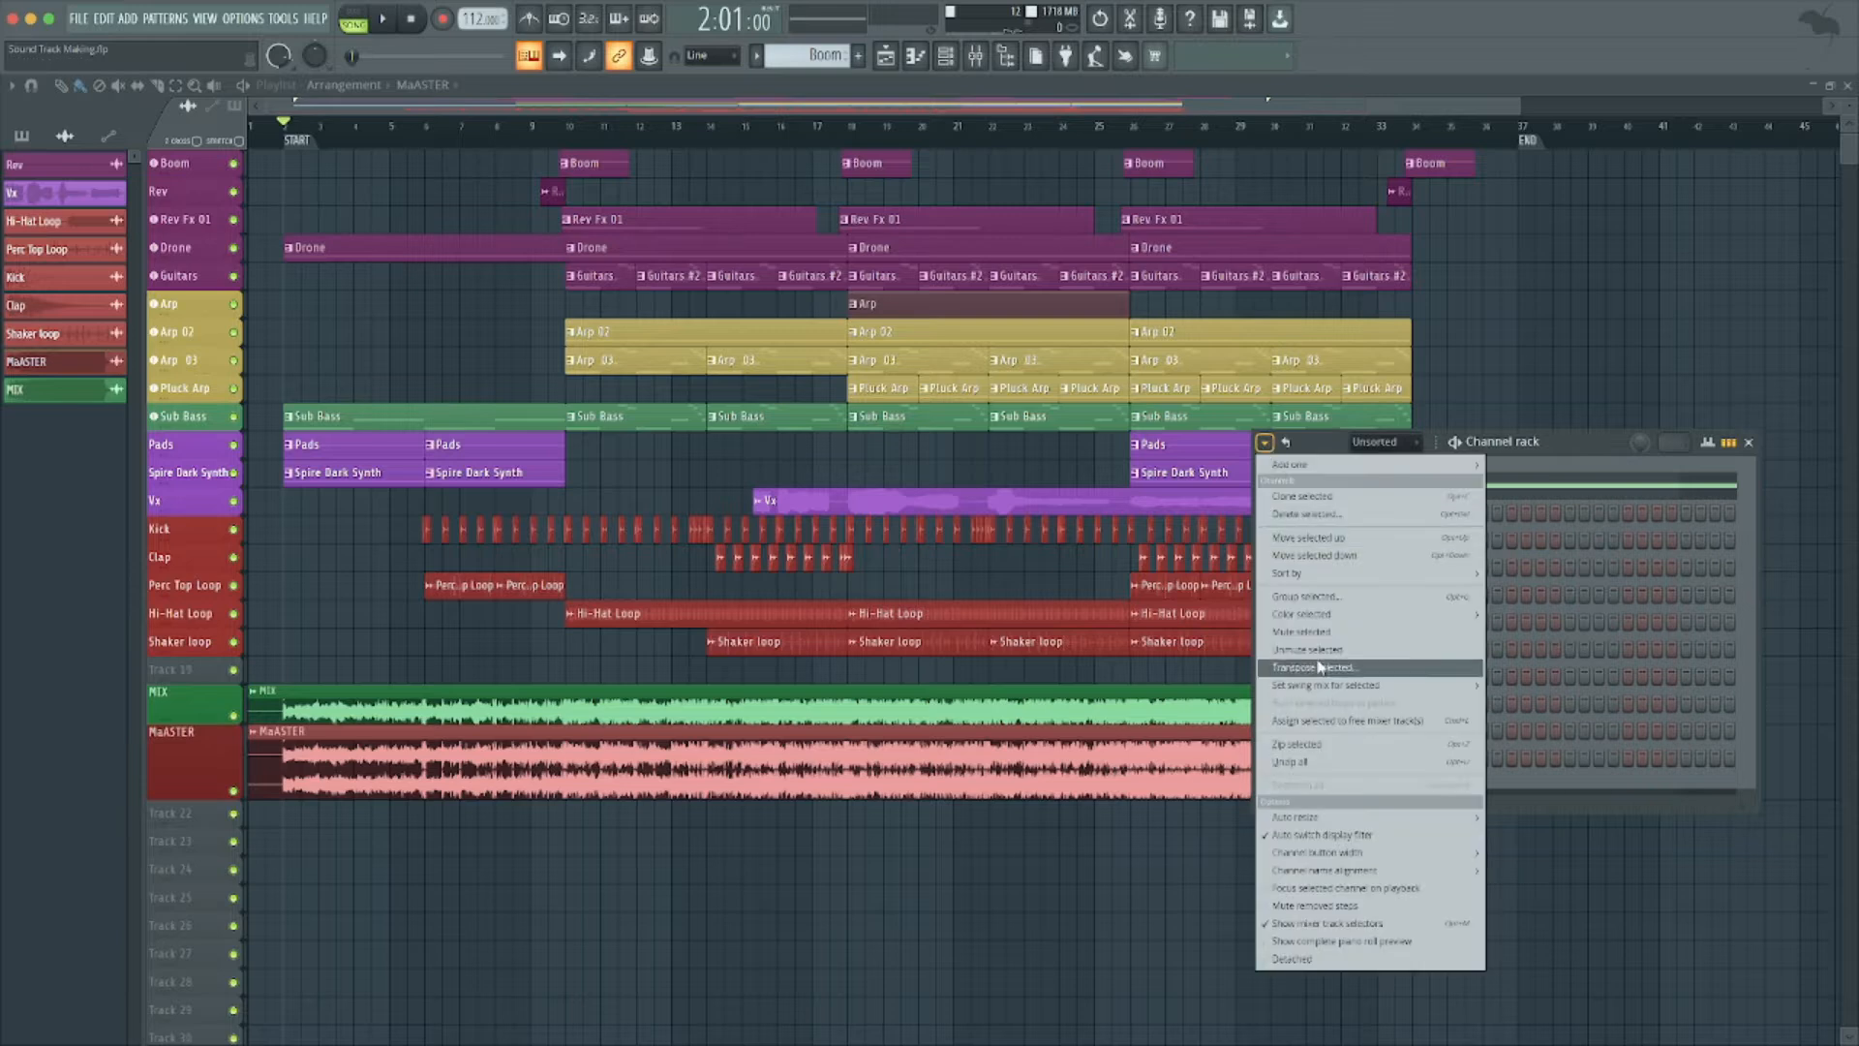
click(1324, 960)
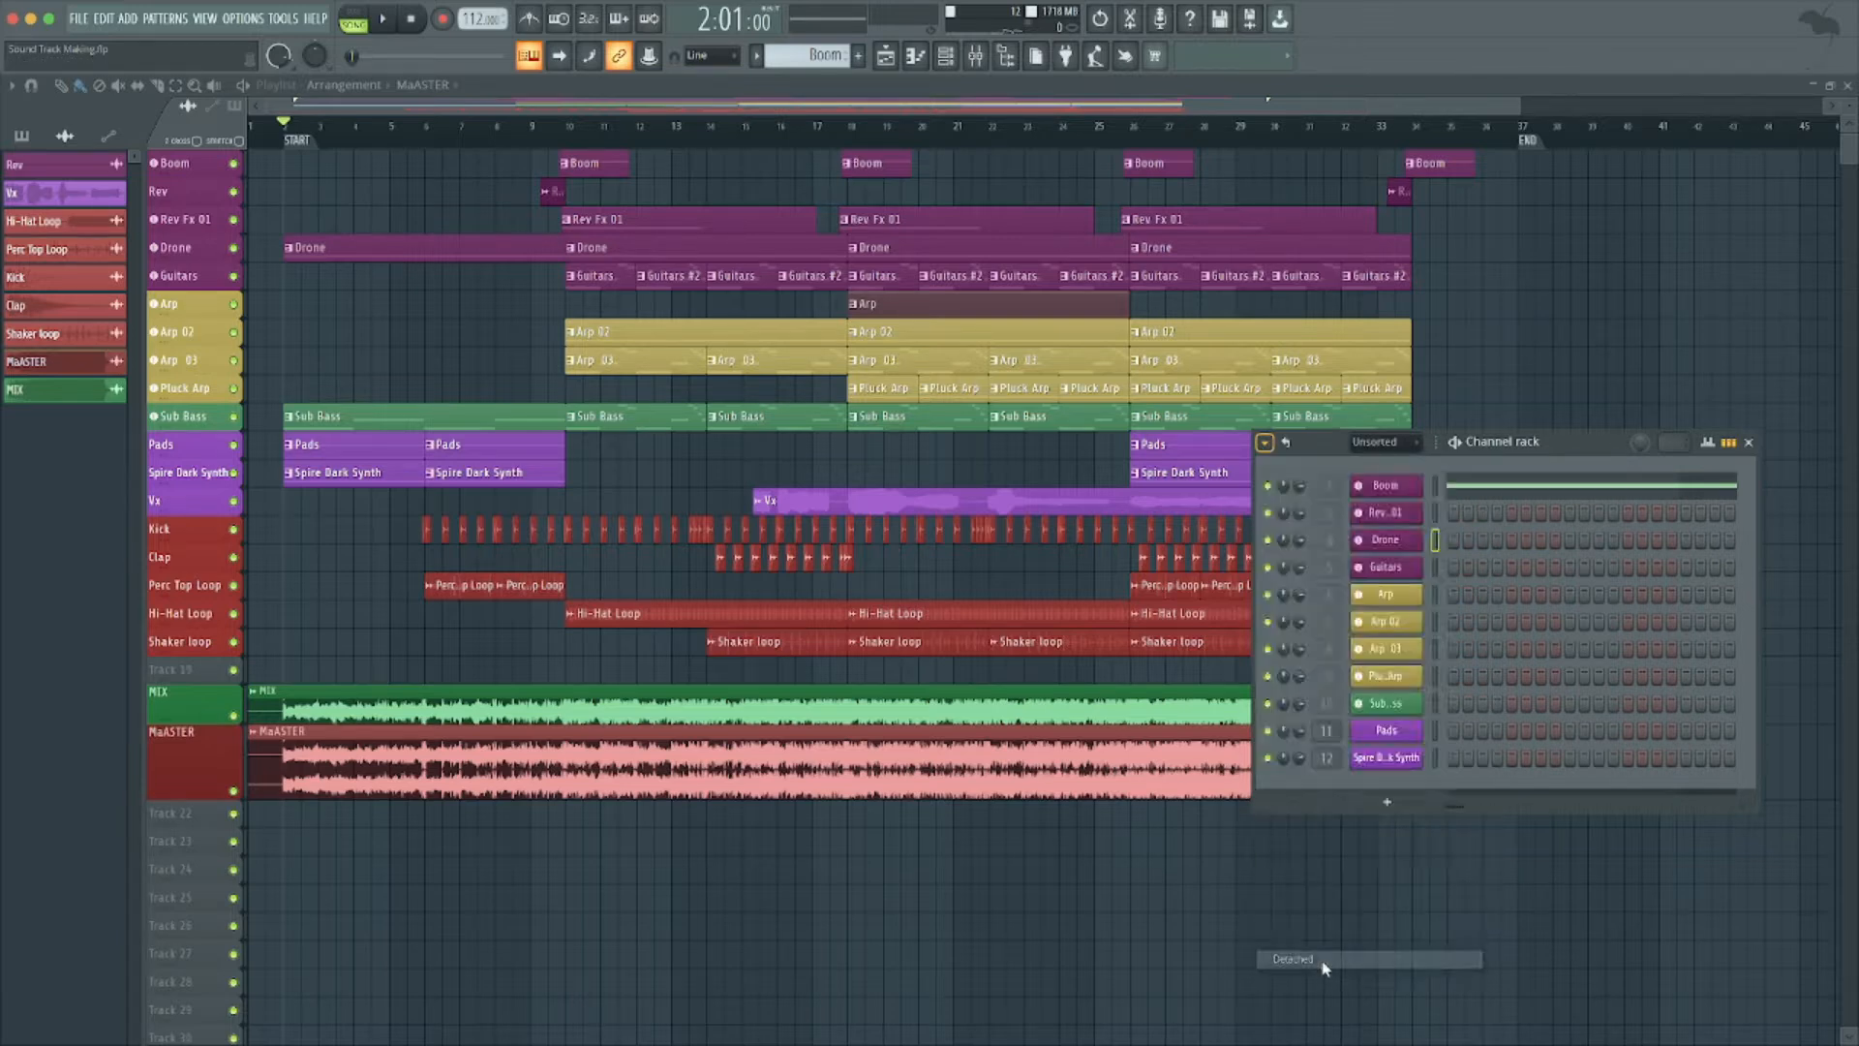
drag(1329, 453, 1452, 399)
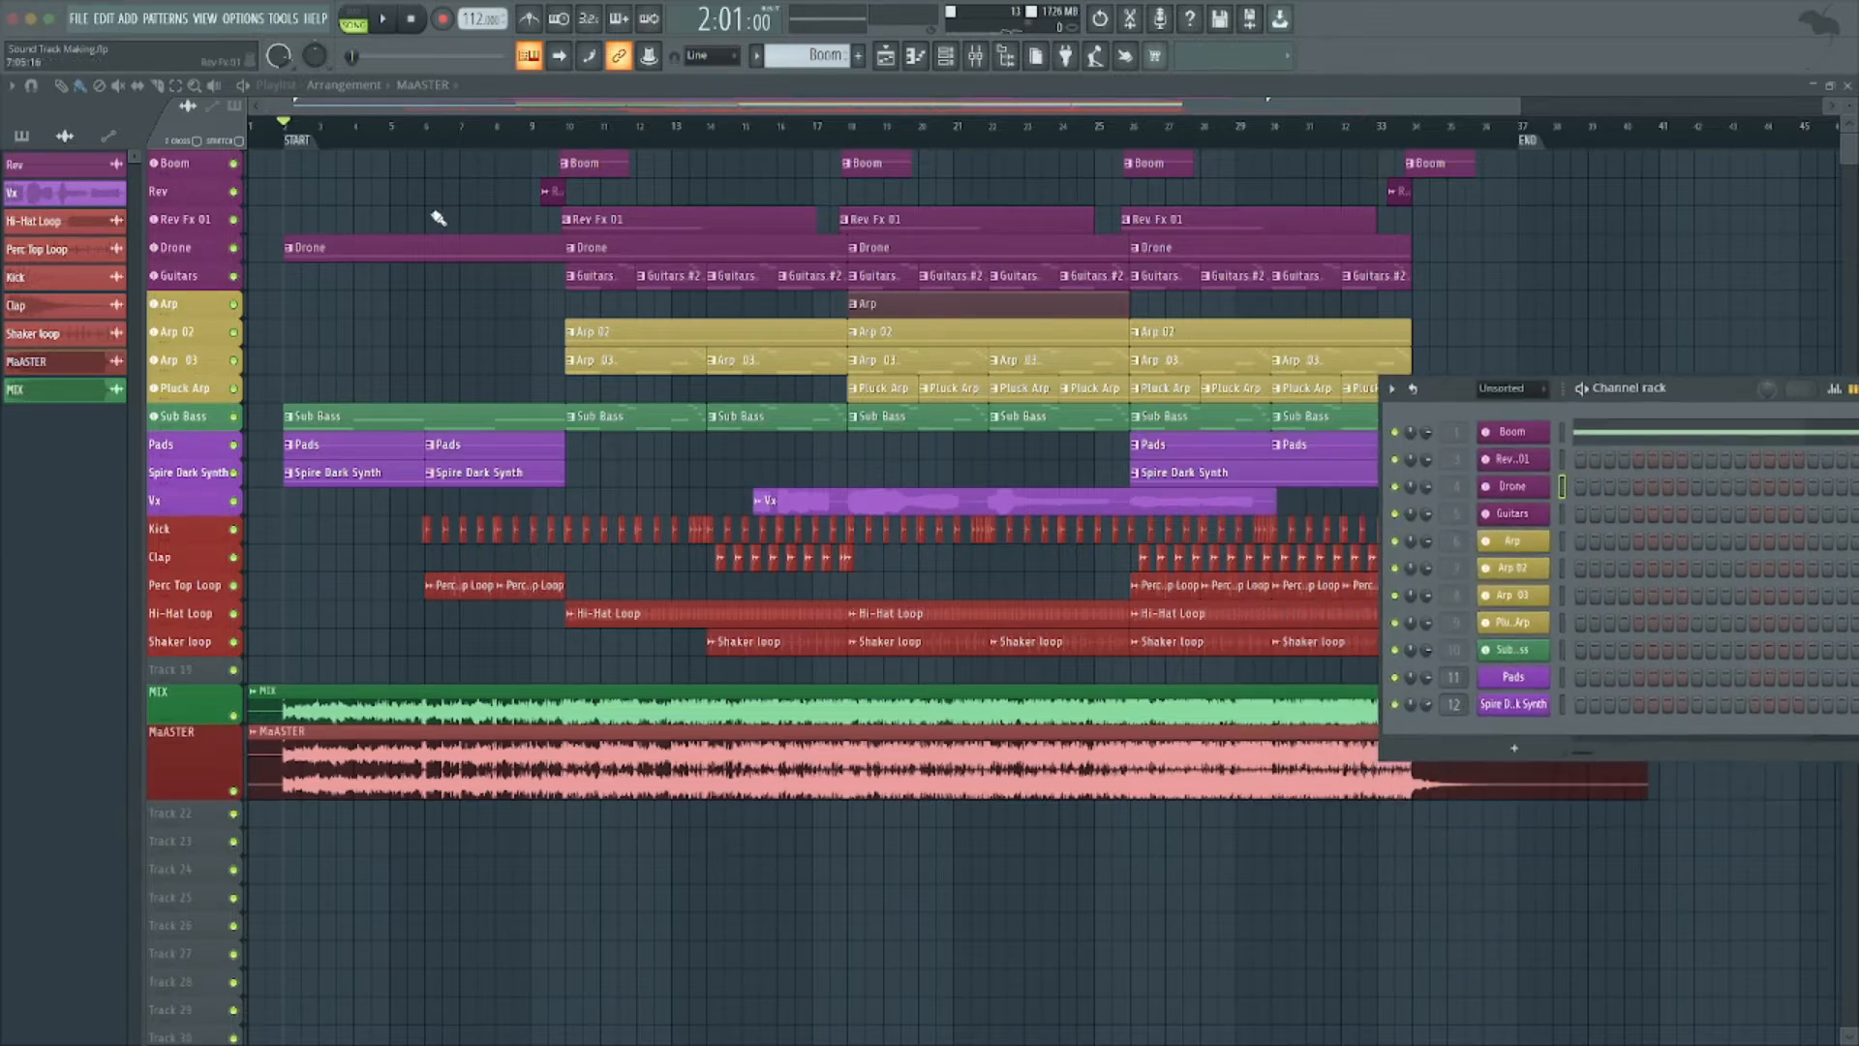
click(378, 201)
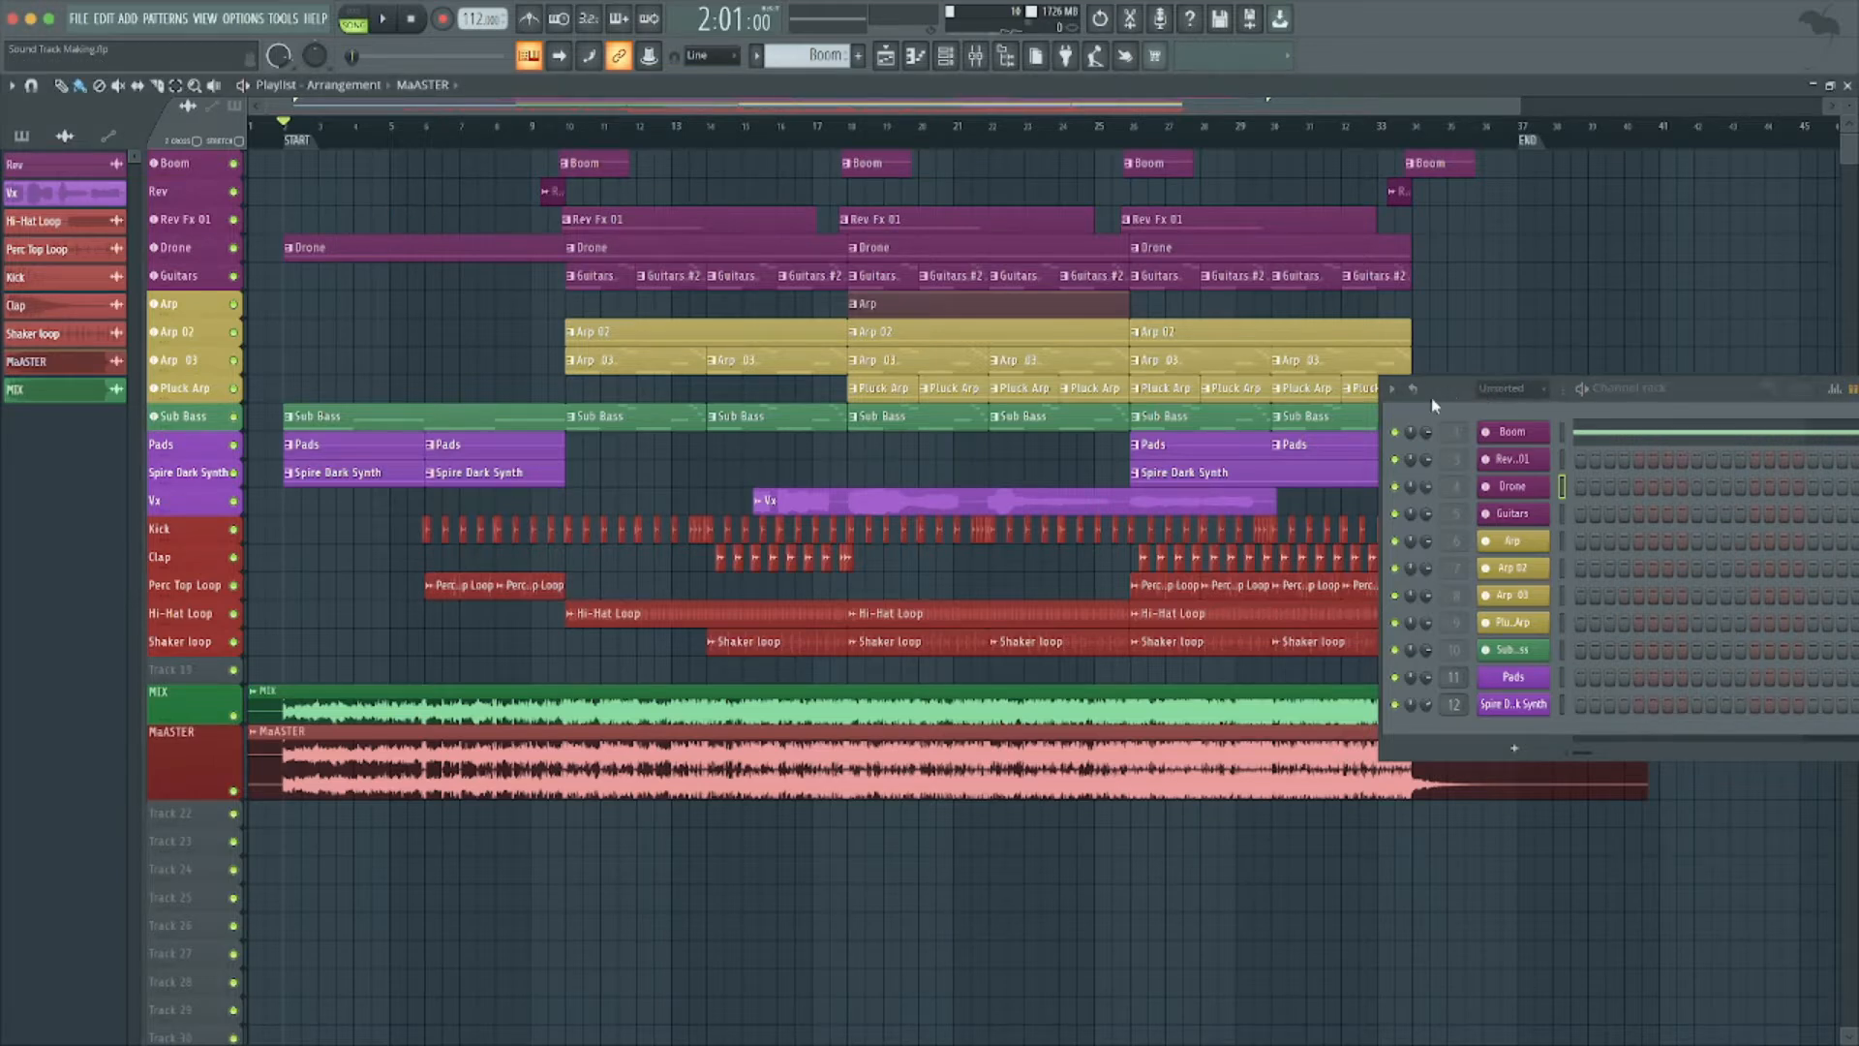
drag(1435, 405, 959, 359)
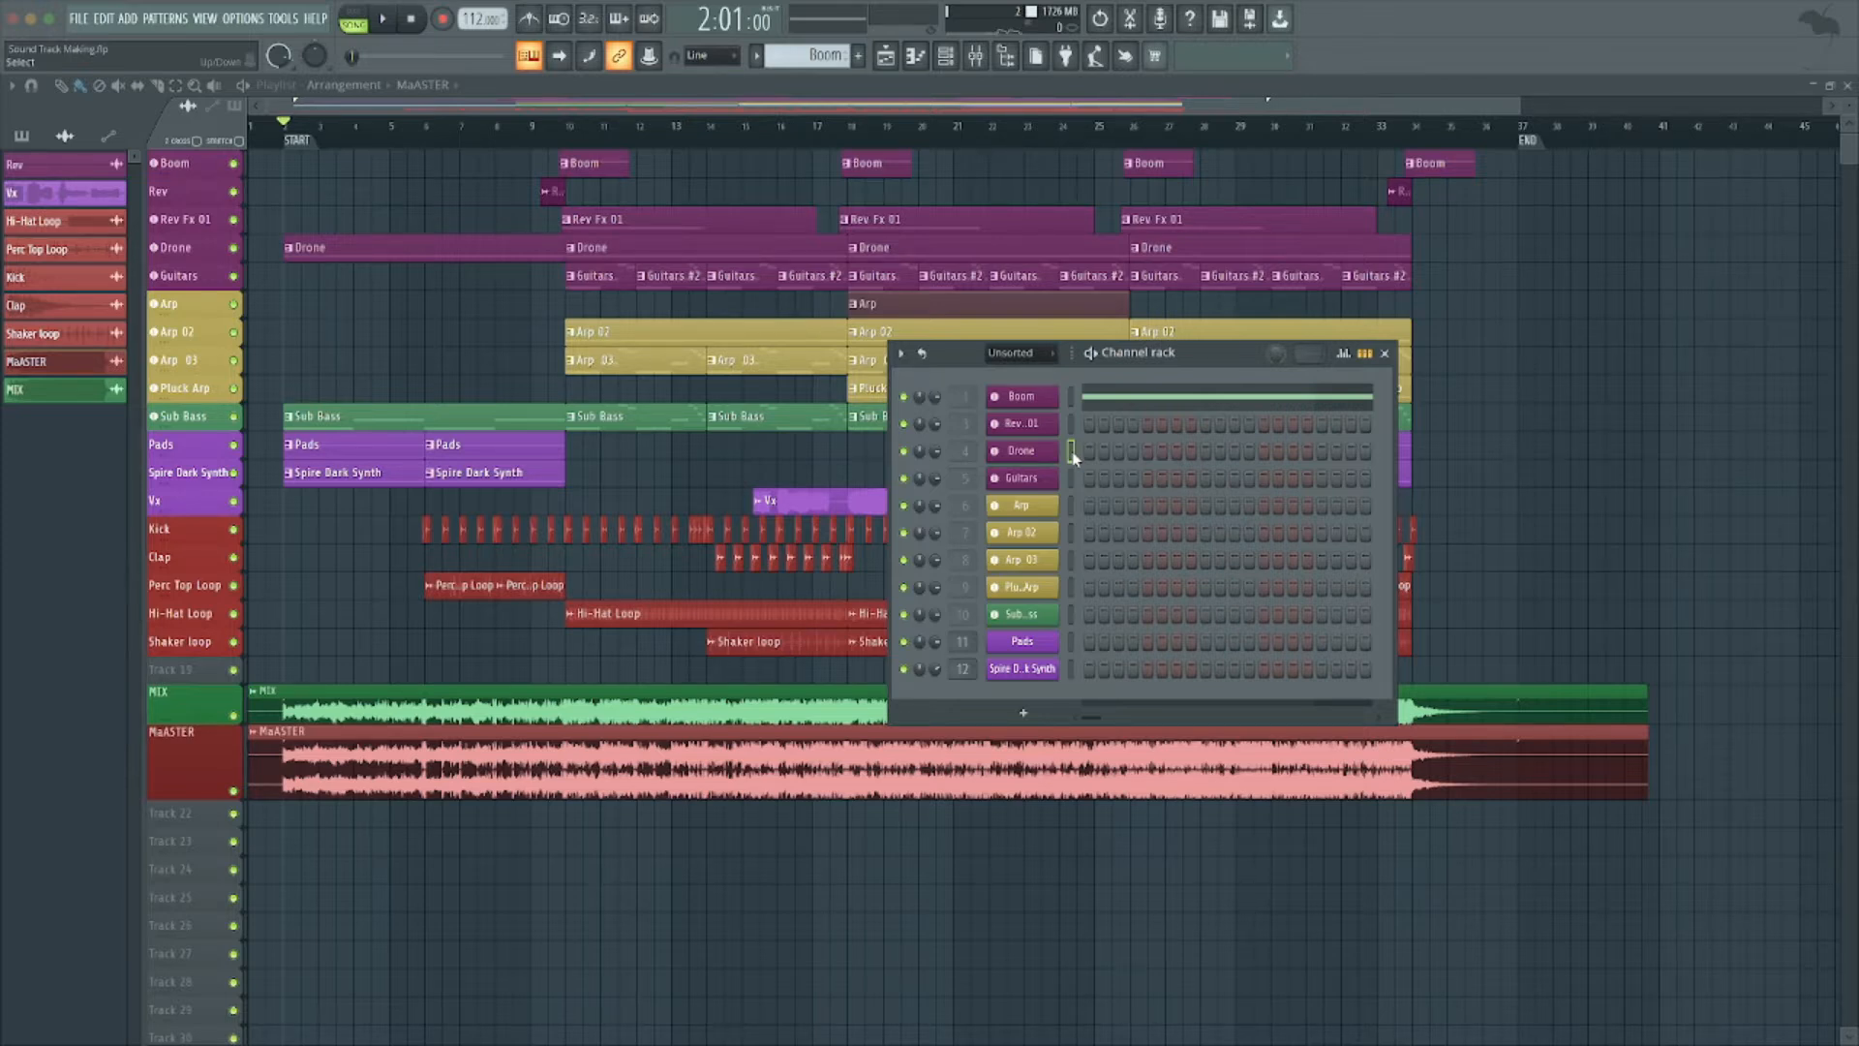
Select the Drone pattern, open it in the piano roll and move the channel rack clear of the notes.
click(14, 141)
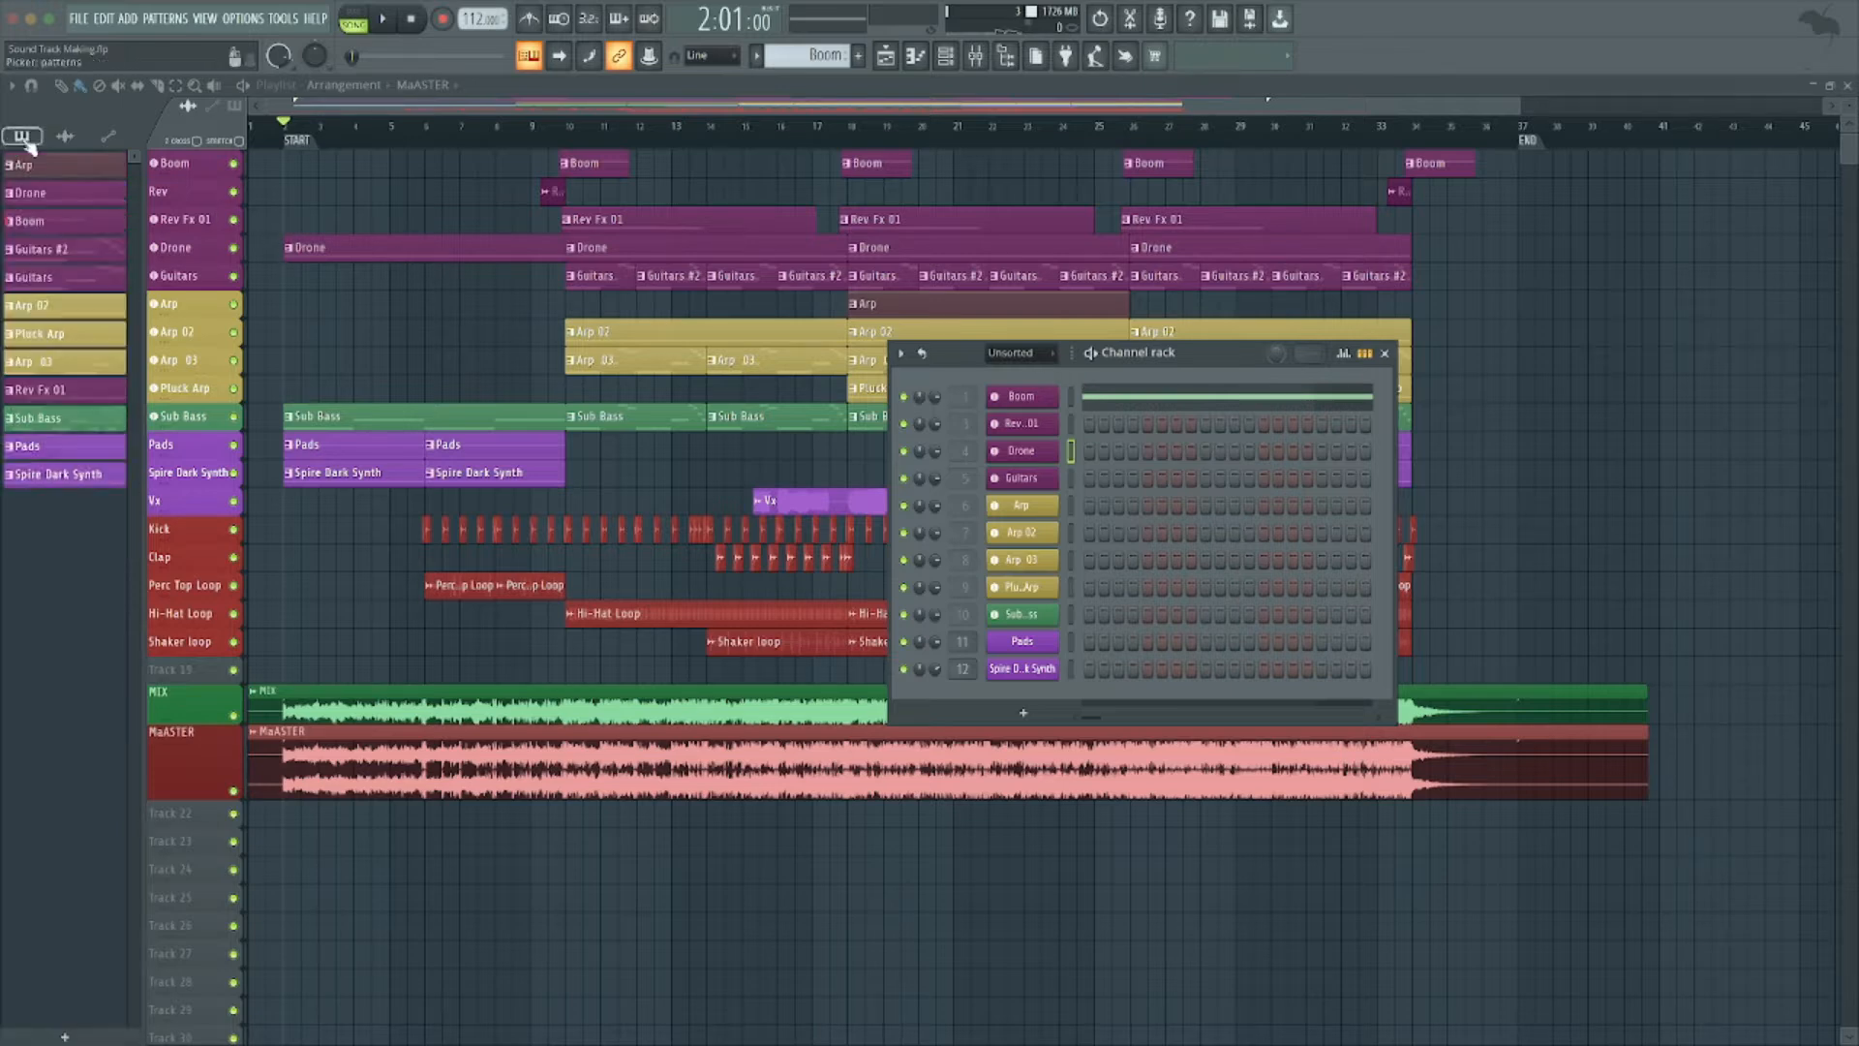
click(72, 198)
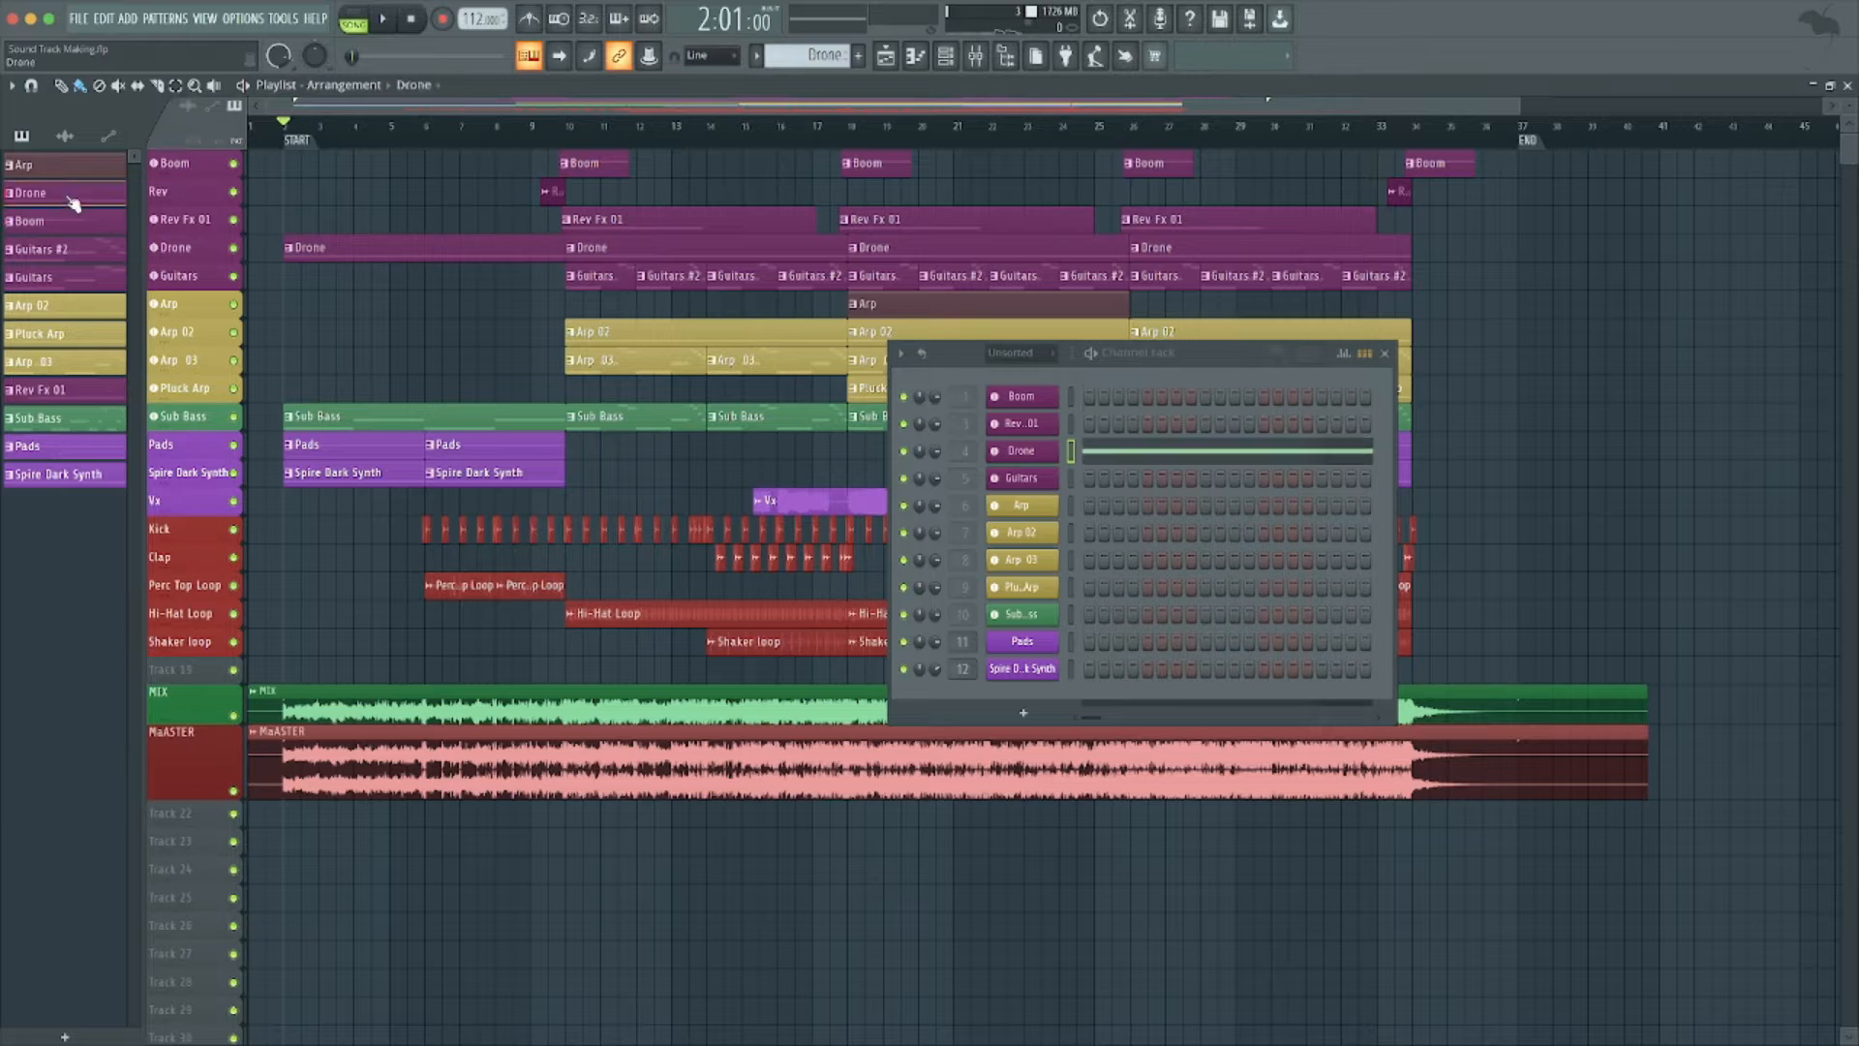
click(1106, 462)
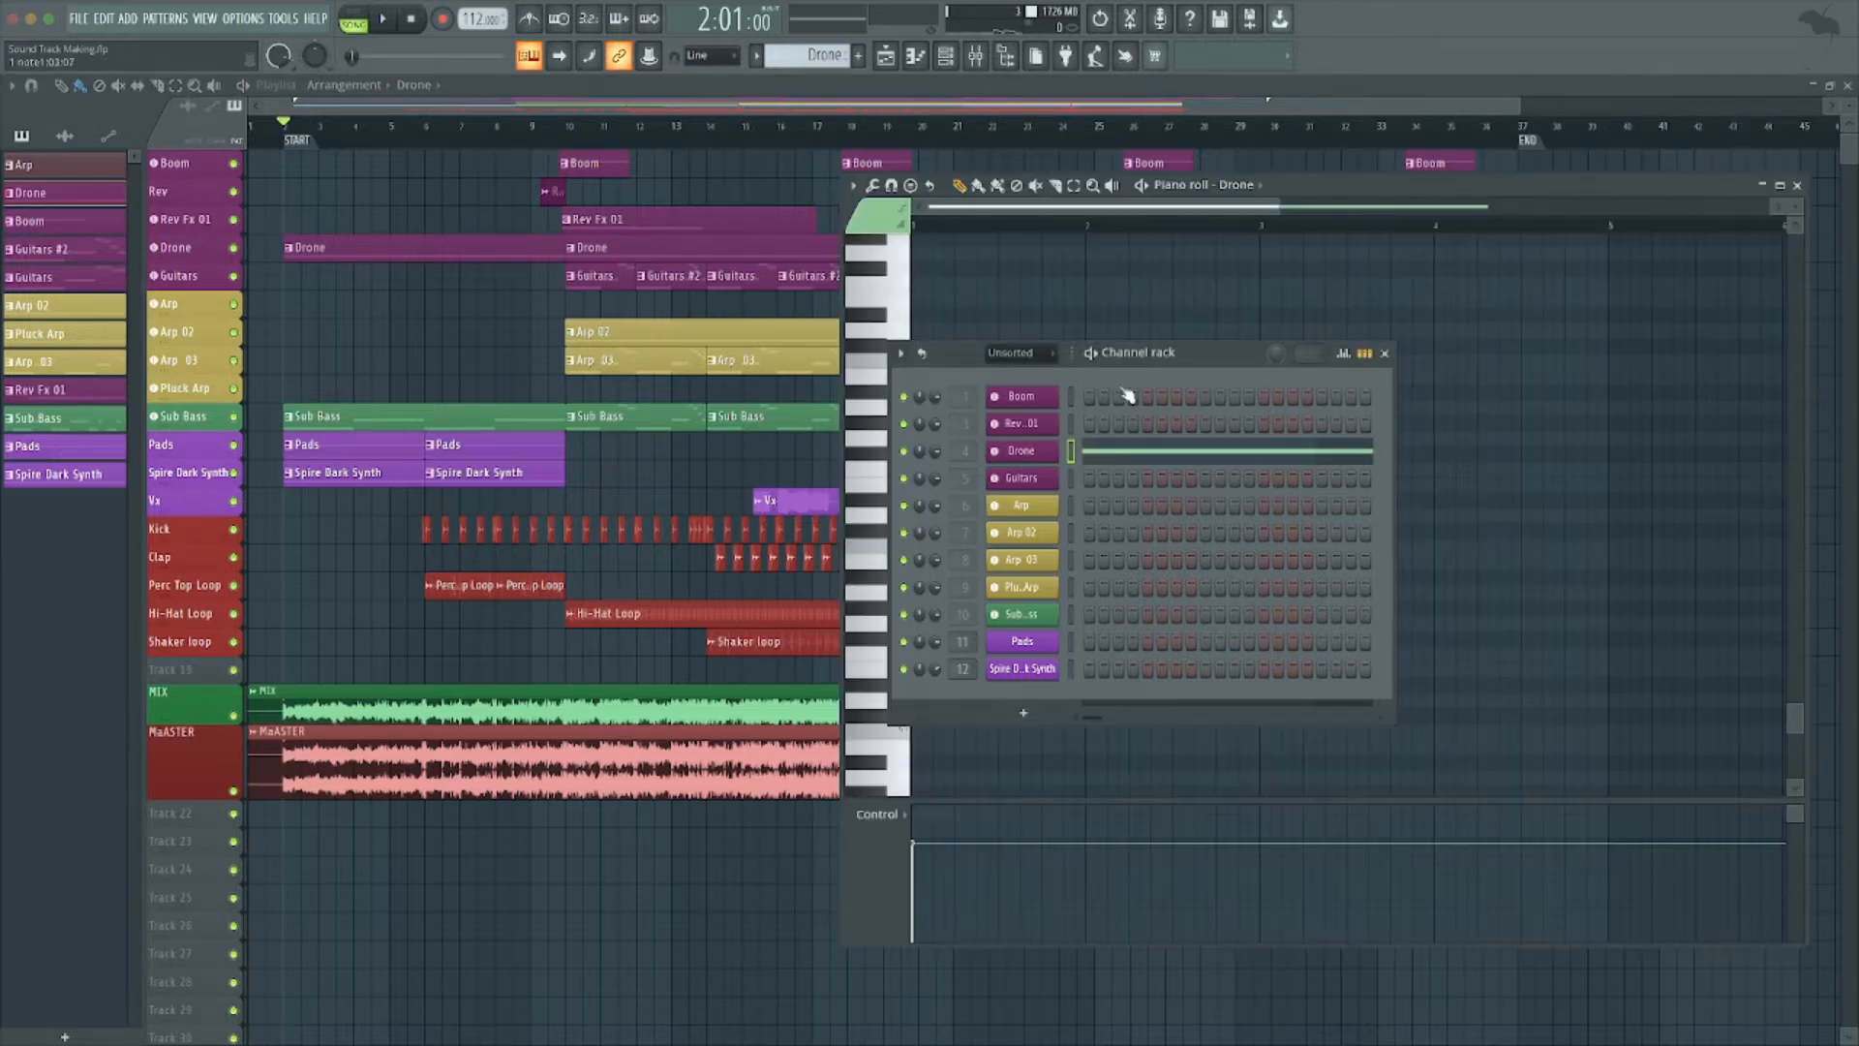
drag(1169, 360, 1534, 722)
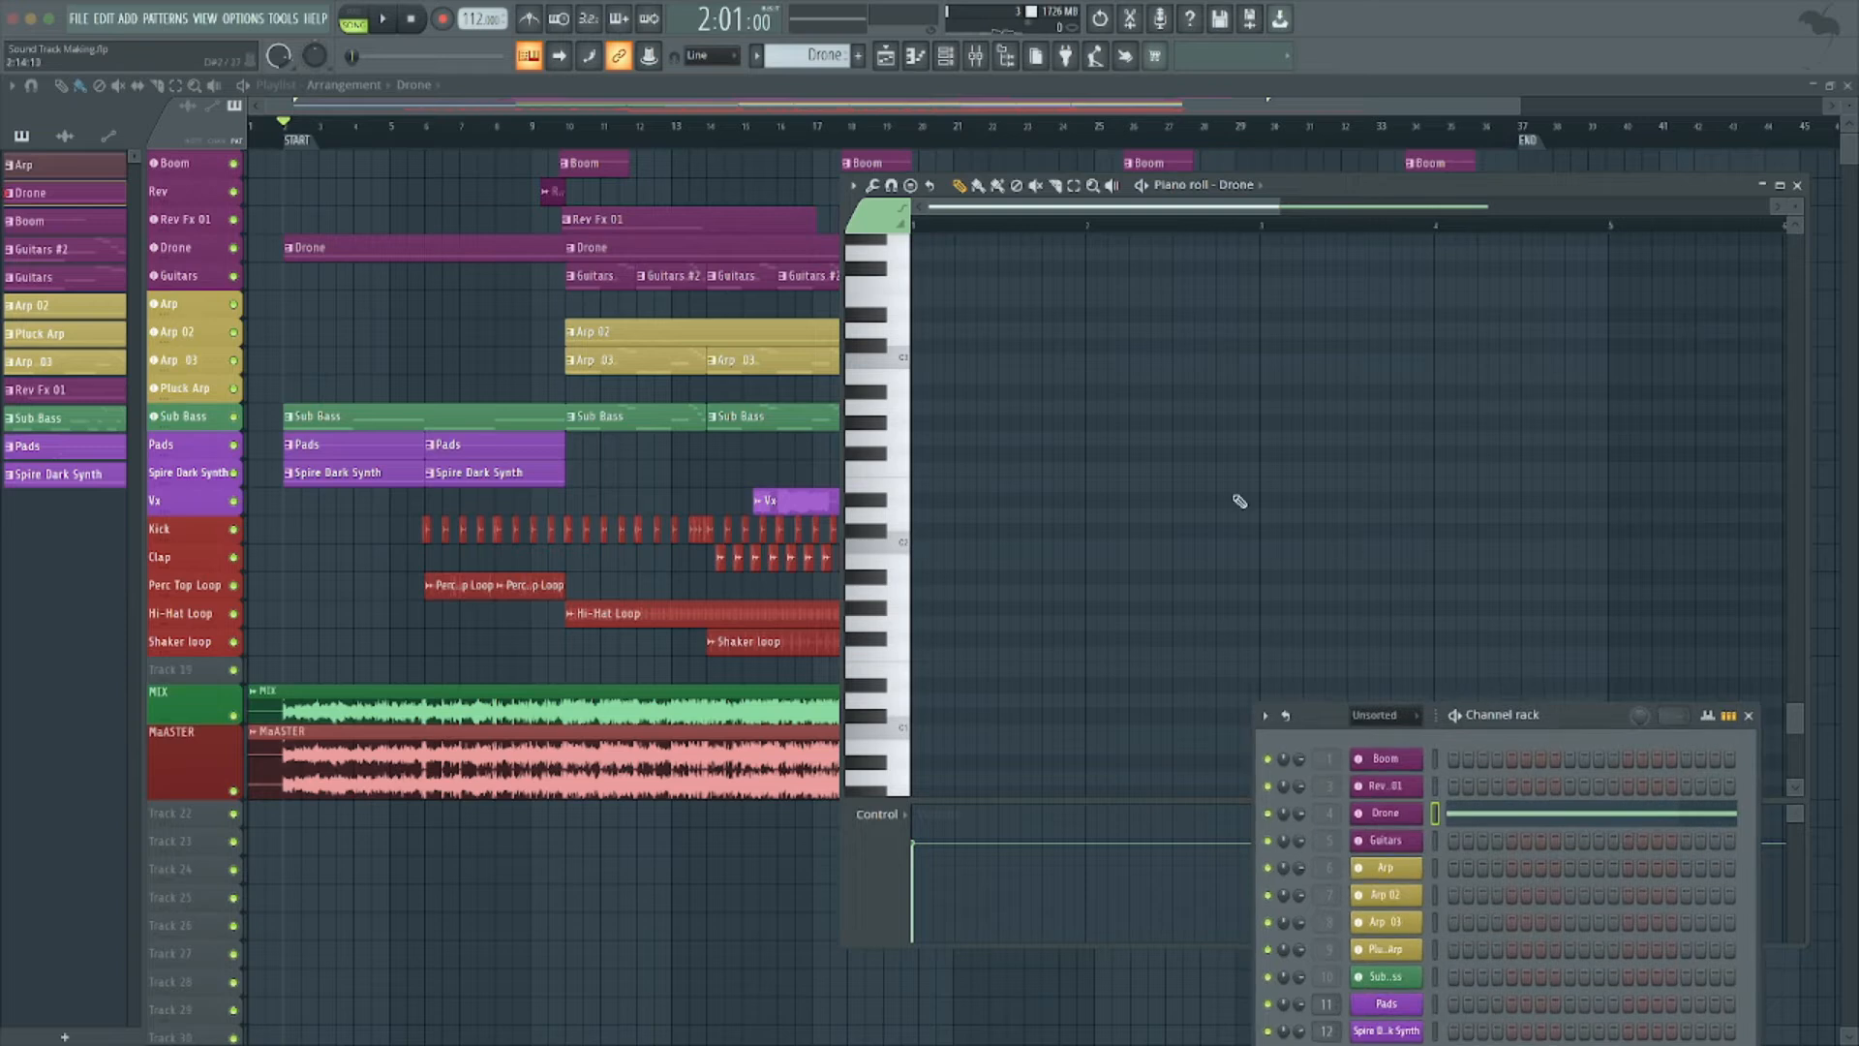
Show the full length of the Drone note in the piano roll, audition its key and play the pattern.
scroll(1233, 495, down, 3)
scroll(1232, 495, down, 5)
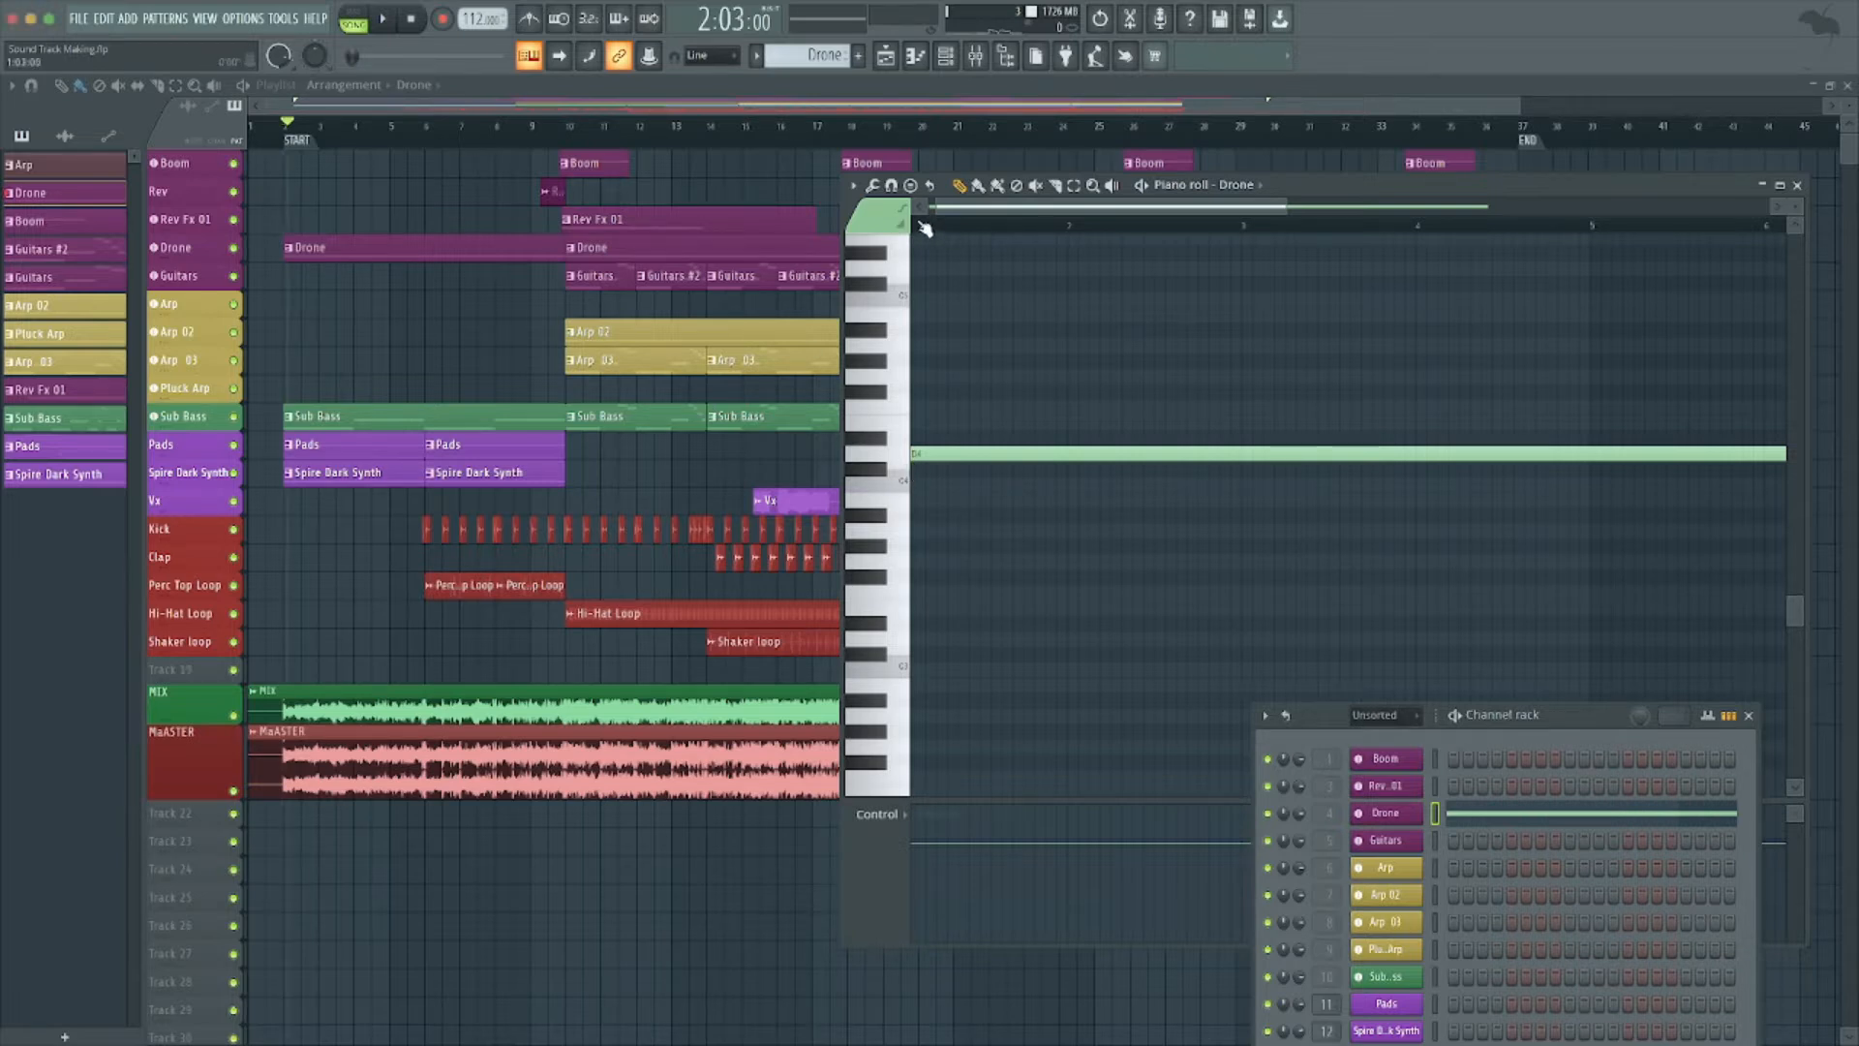
drag(964, 210, 957, 210)
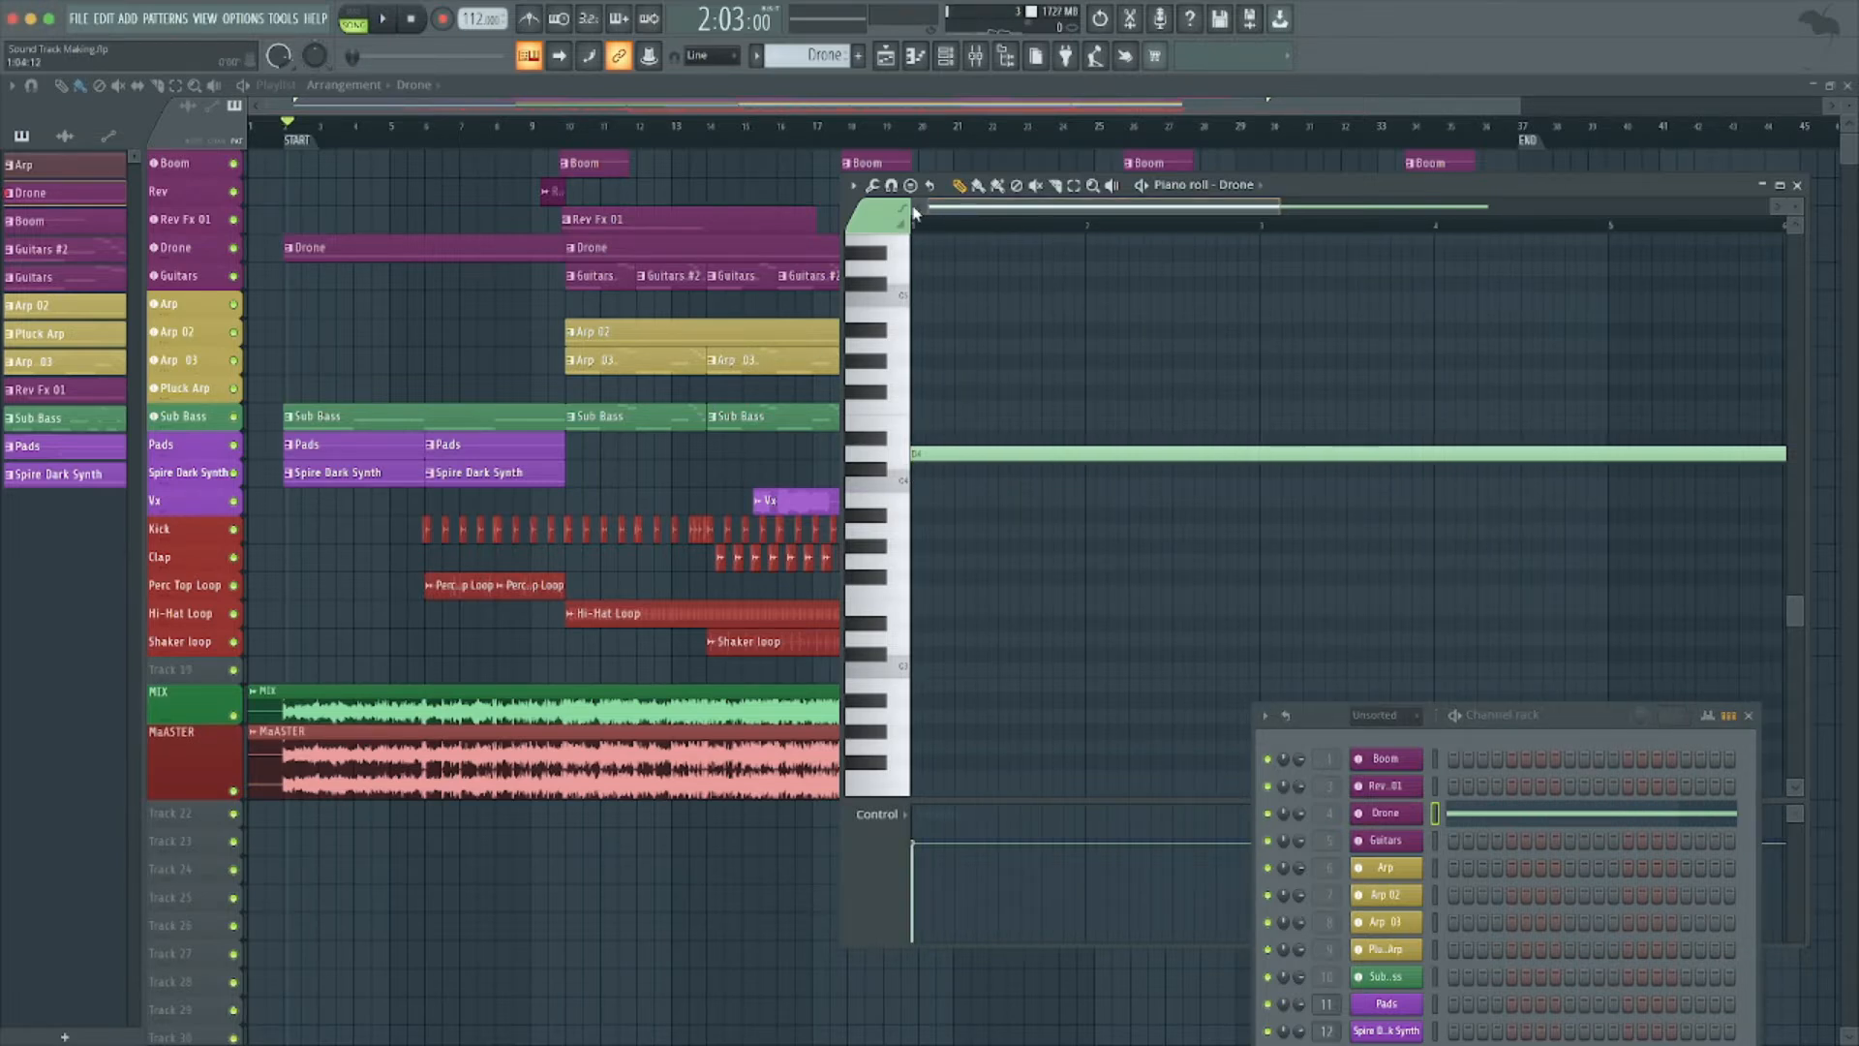
click(891, 455)
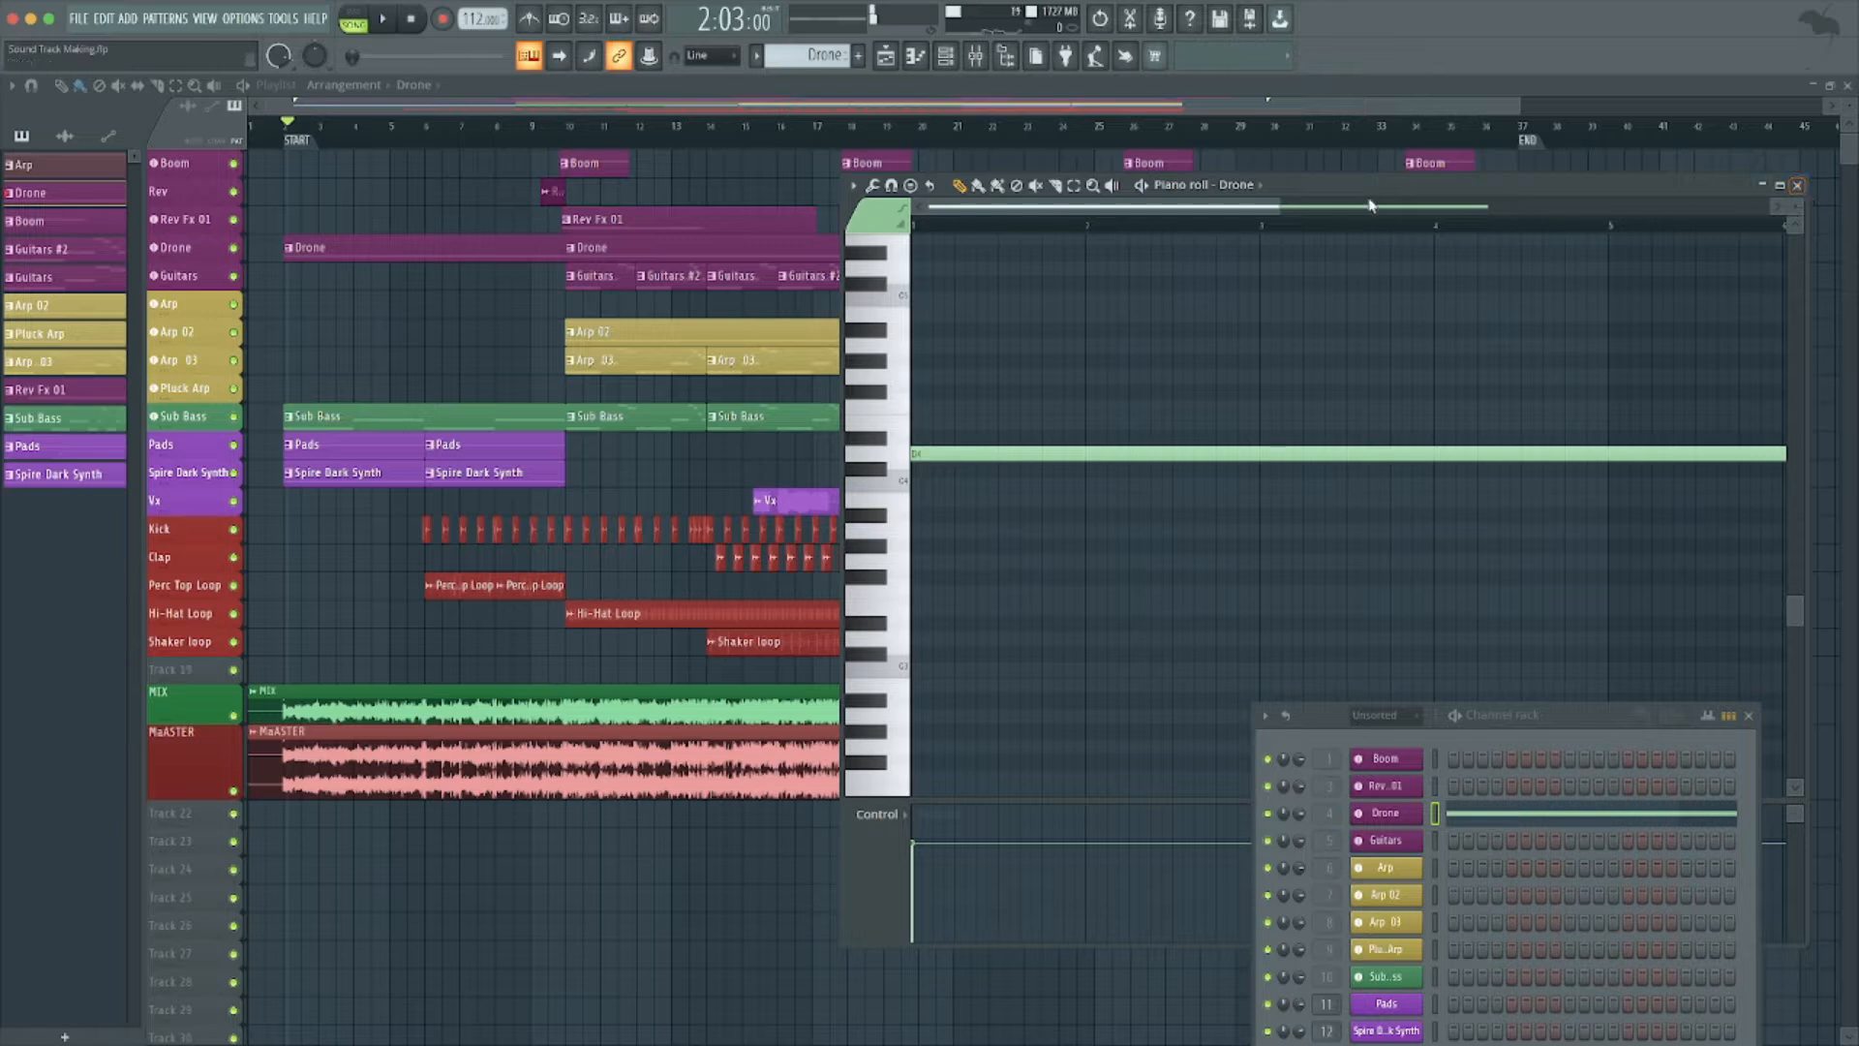
drag(1281, 205, 1642, 205)
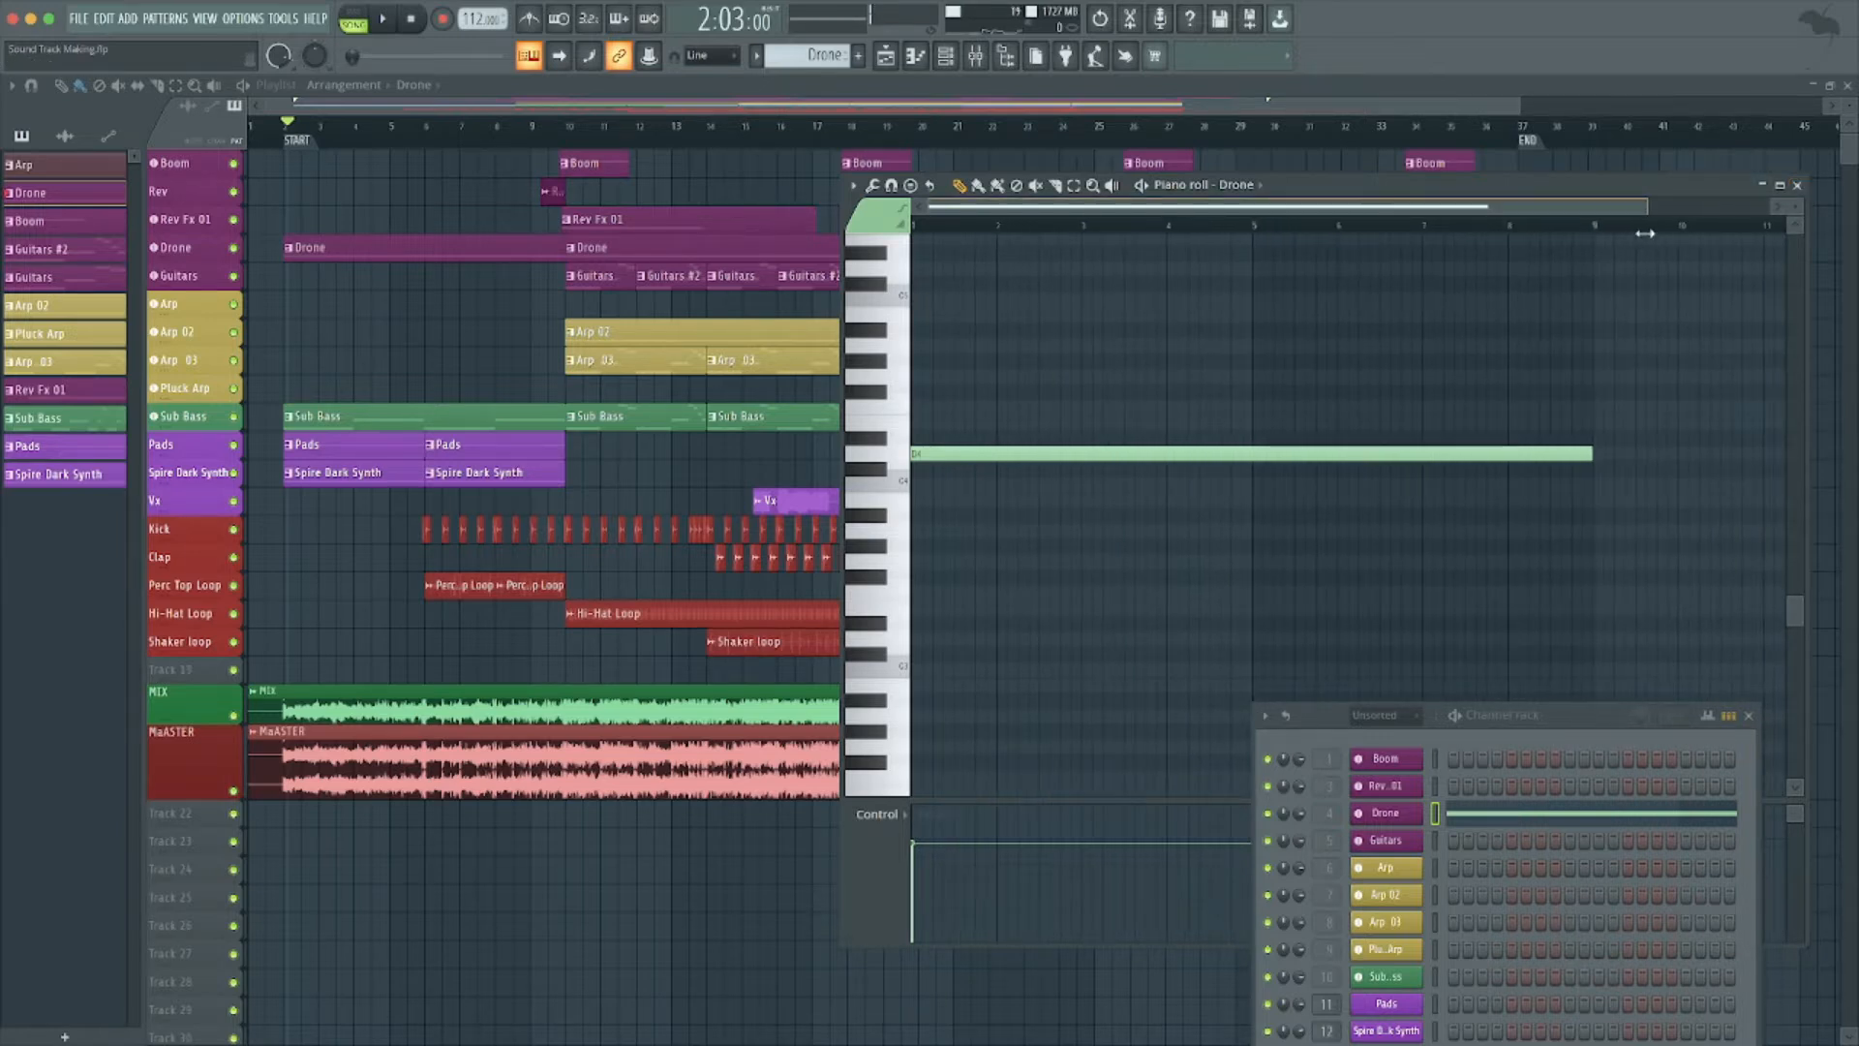
click(1144, 186)
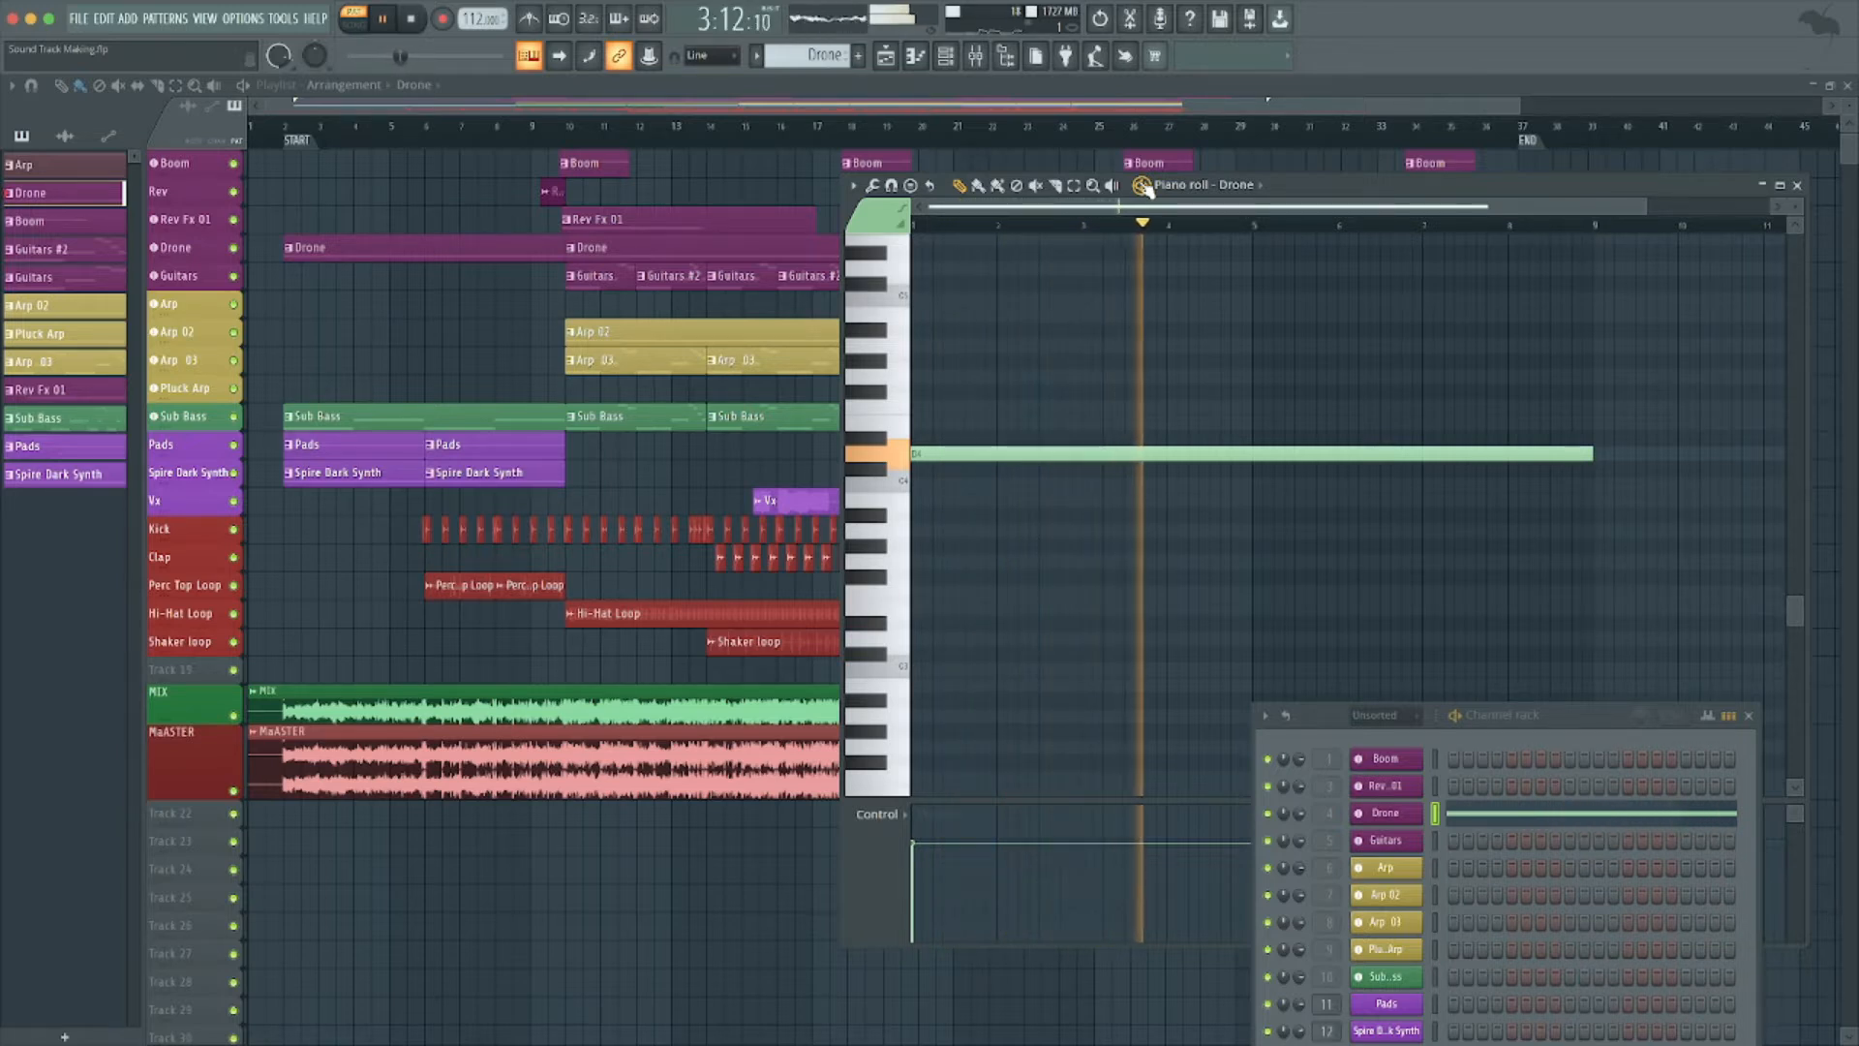
Stop the Drone pattern, open the Sub Bass pattern in the piano roll, and play it with the piano roll moved clear of the playlist.
click(1144, 185)
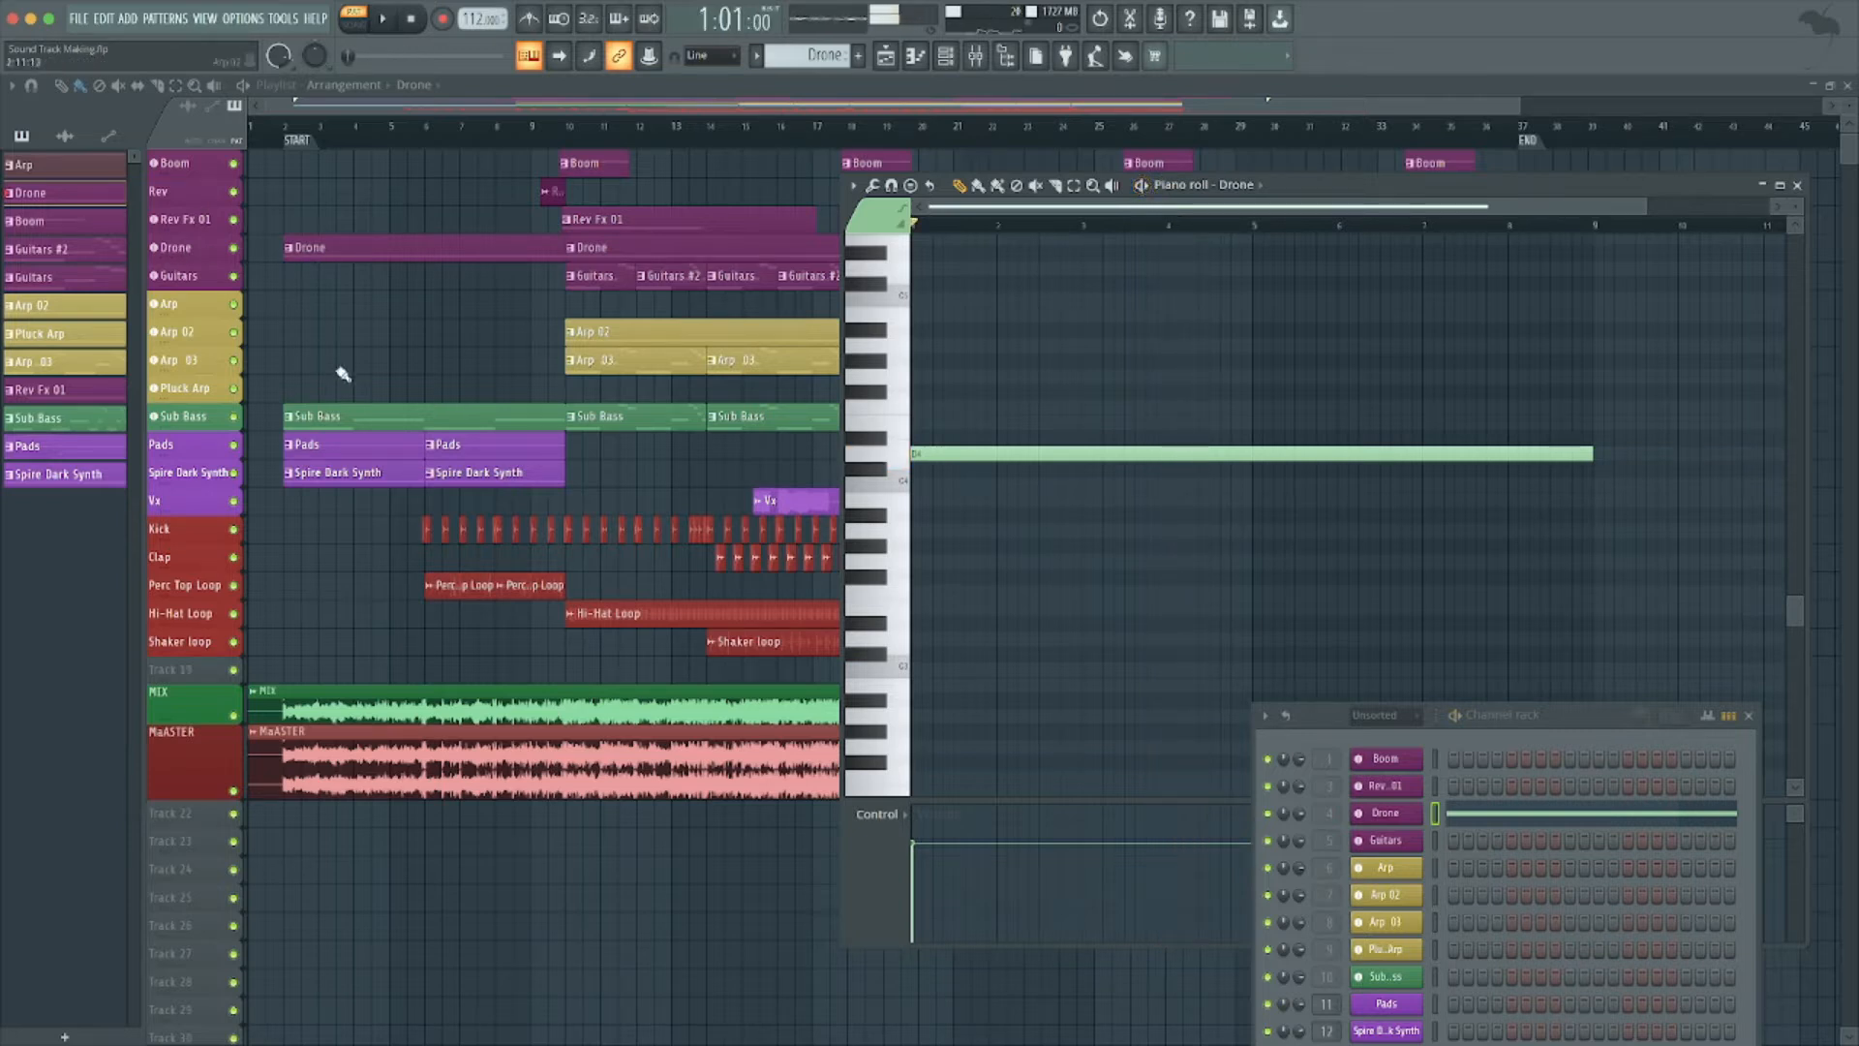
click(74, 430)
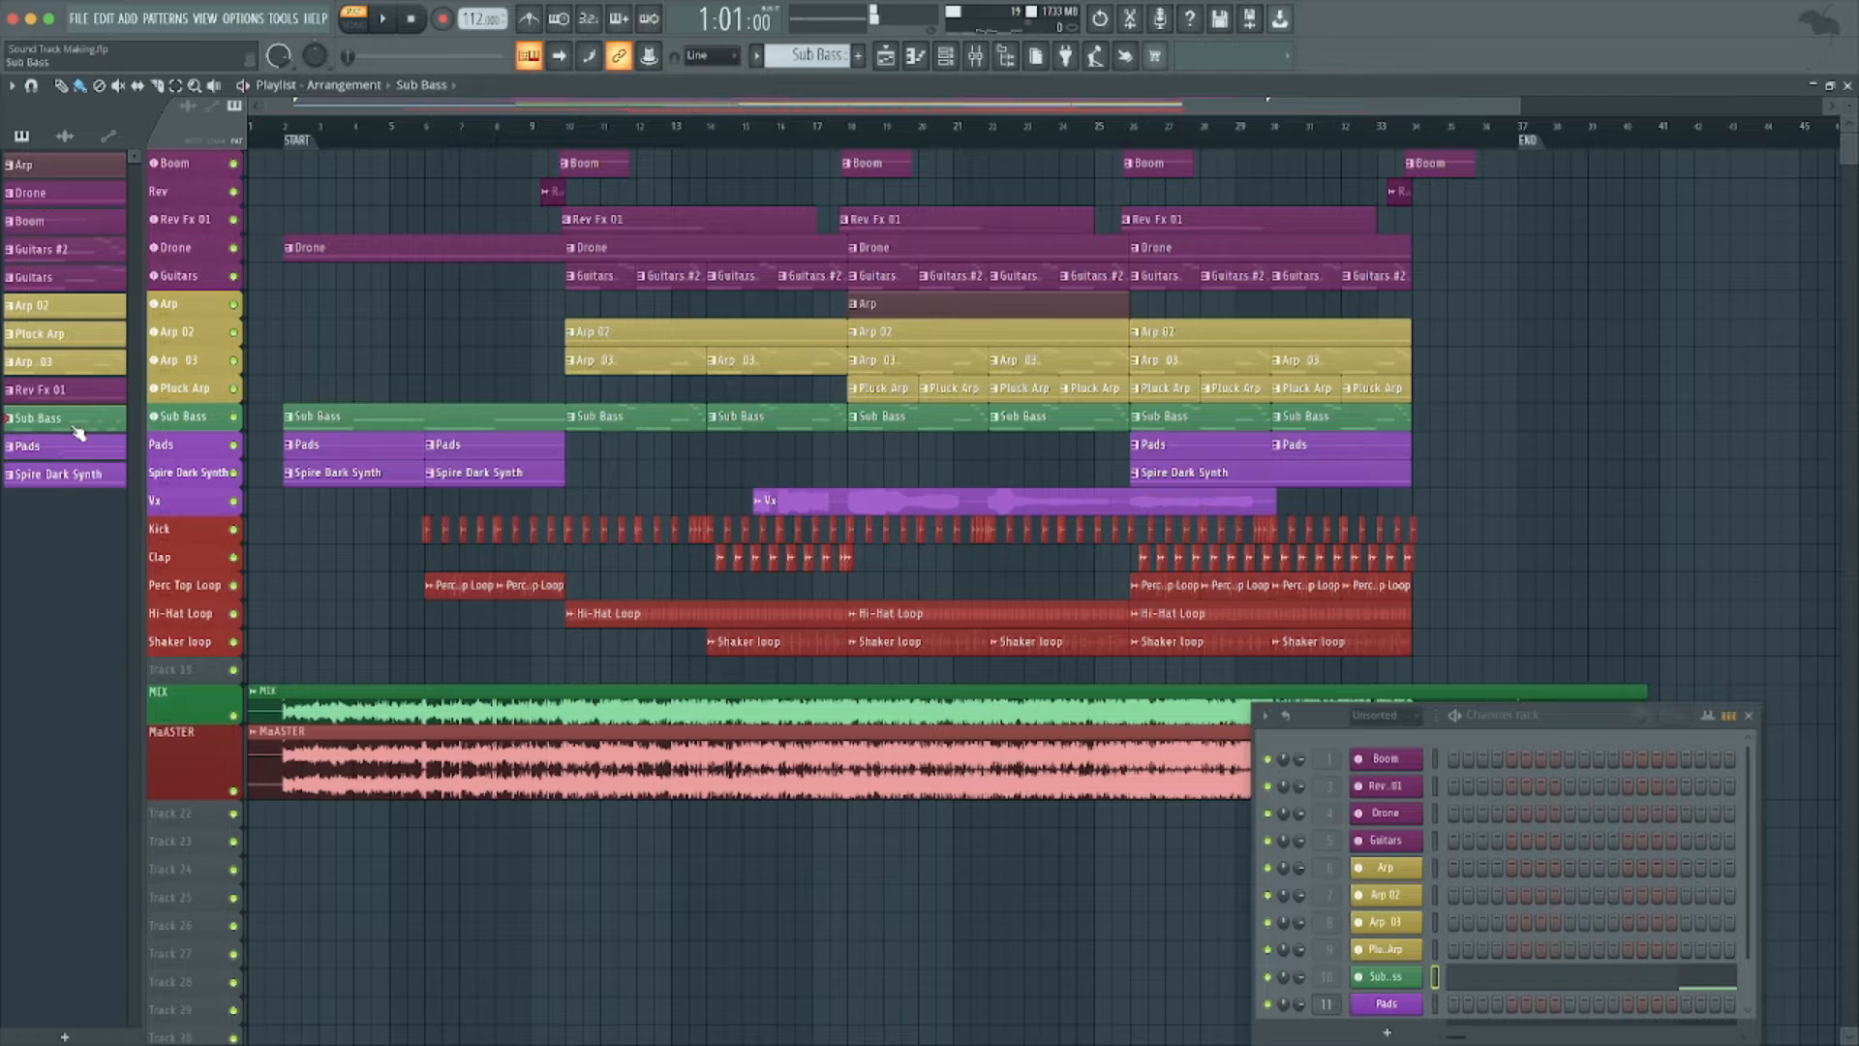
click(1545, 983)
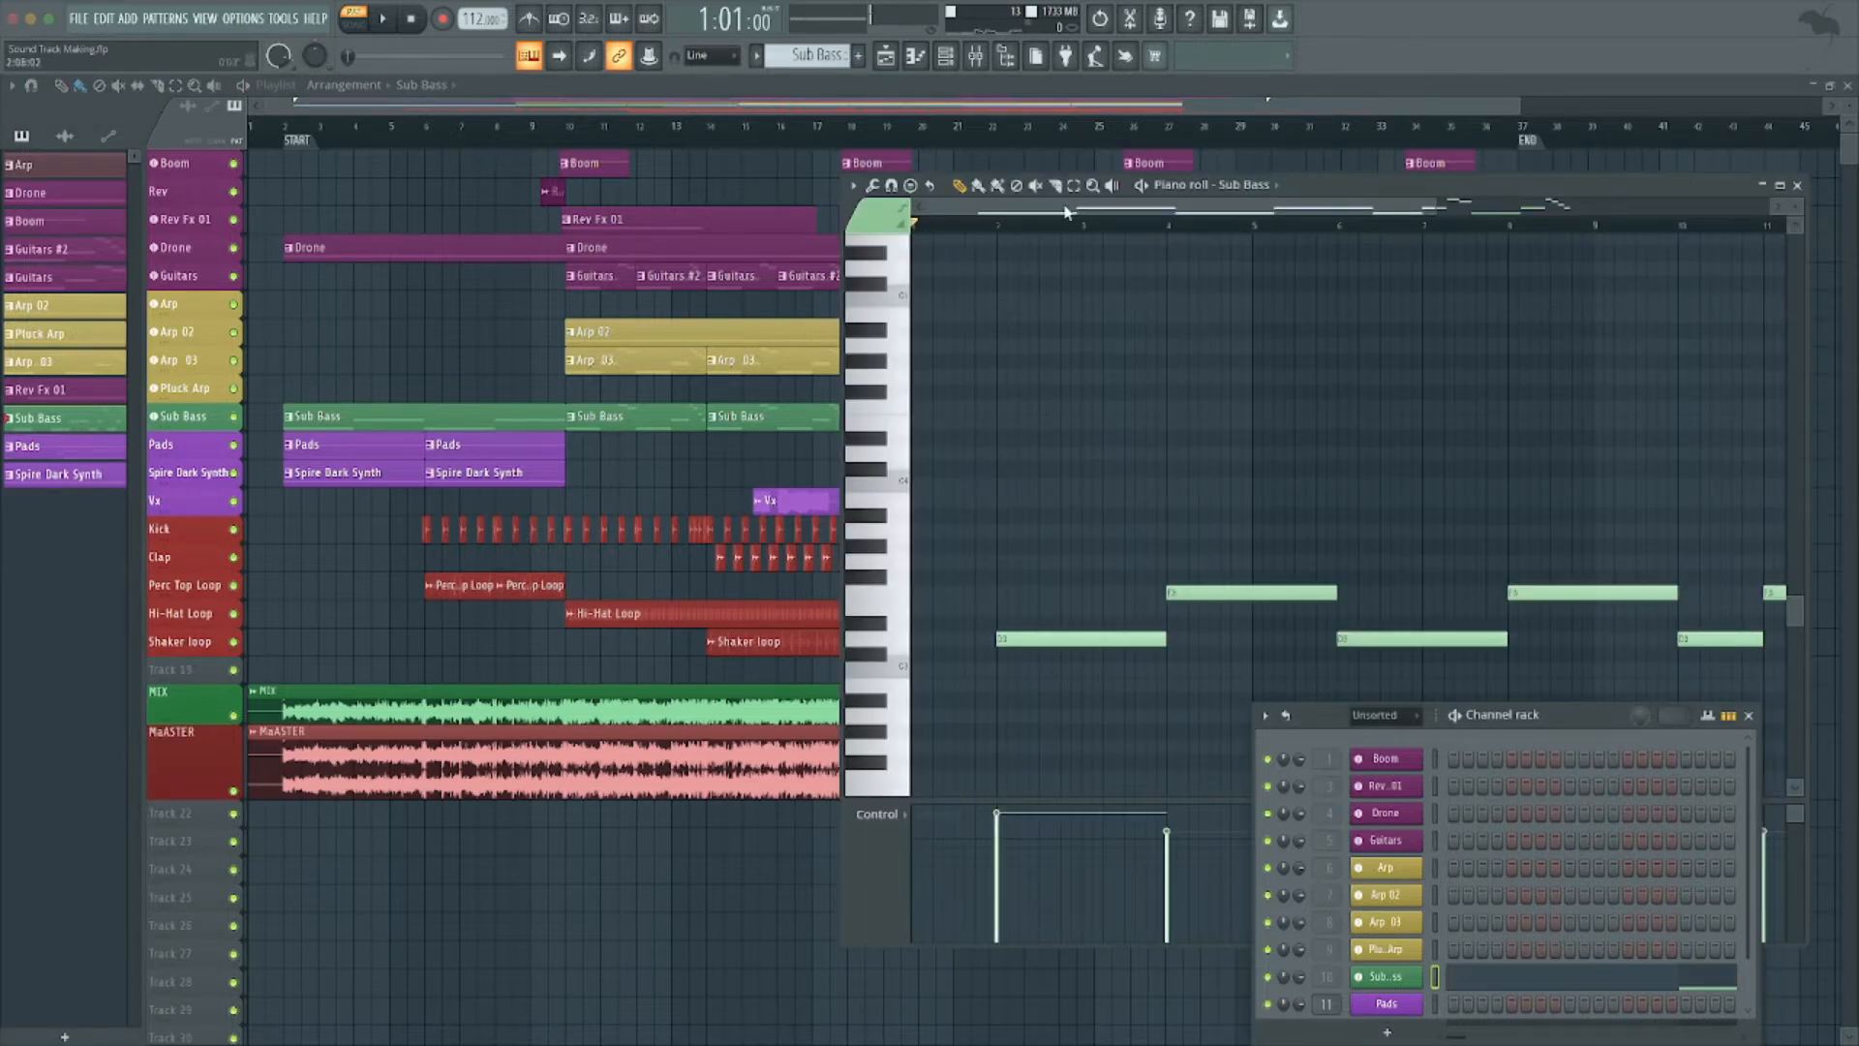
key(space)
drag(1379, 188, 1163, 140)
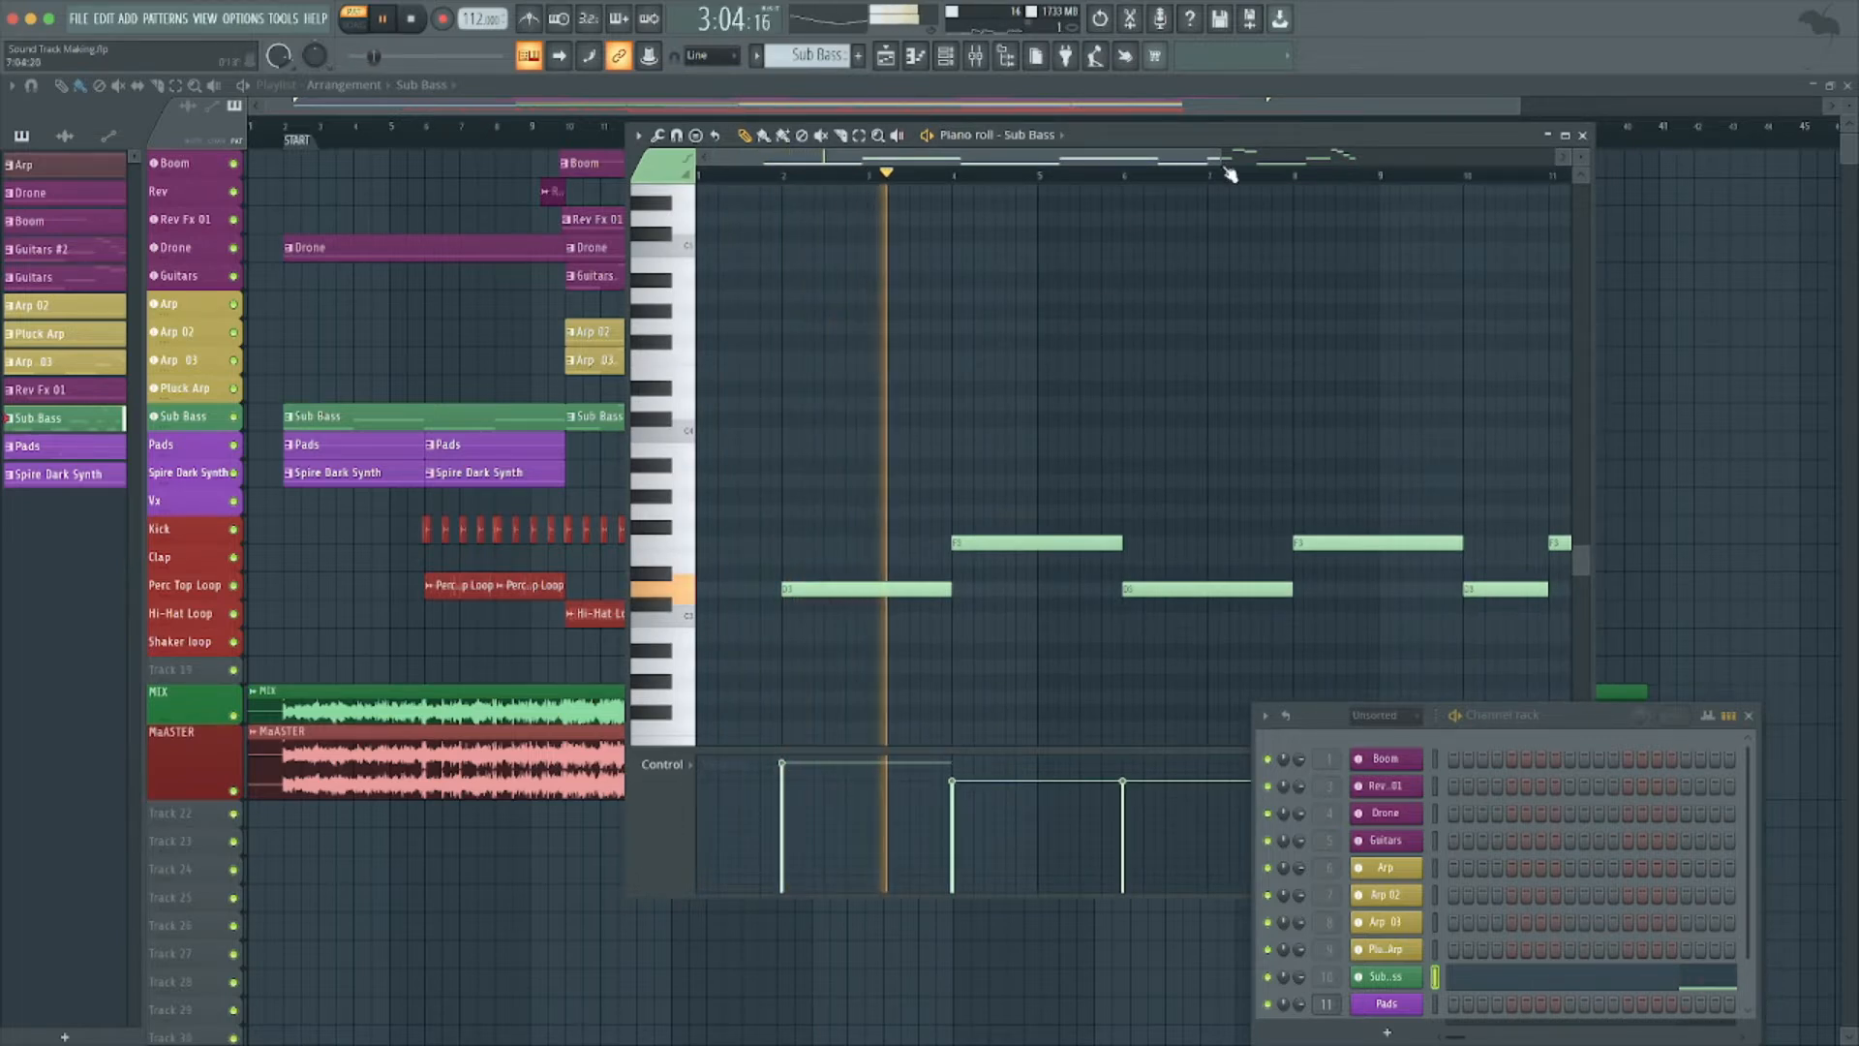
drag(1077, 135, 1369, 130)
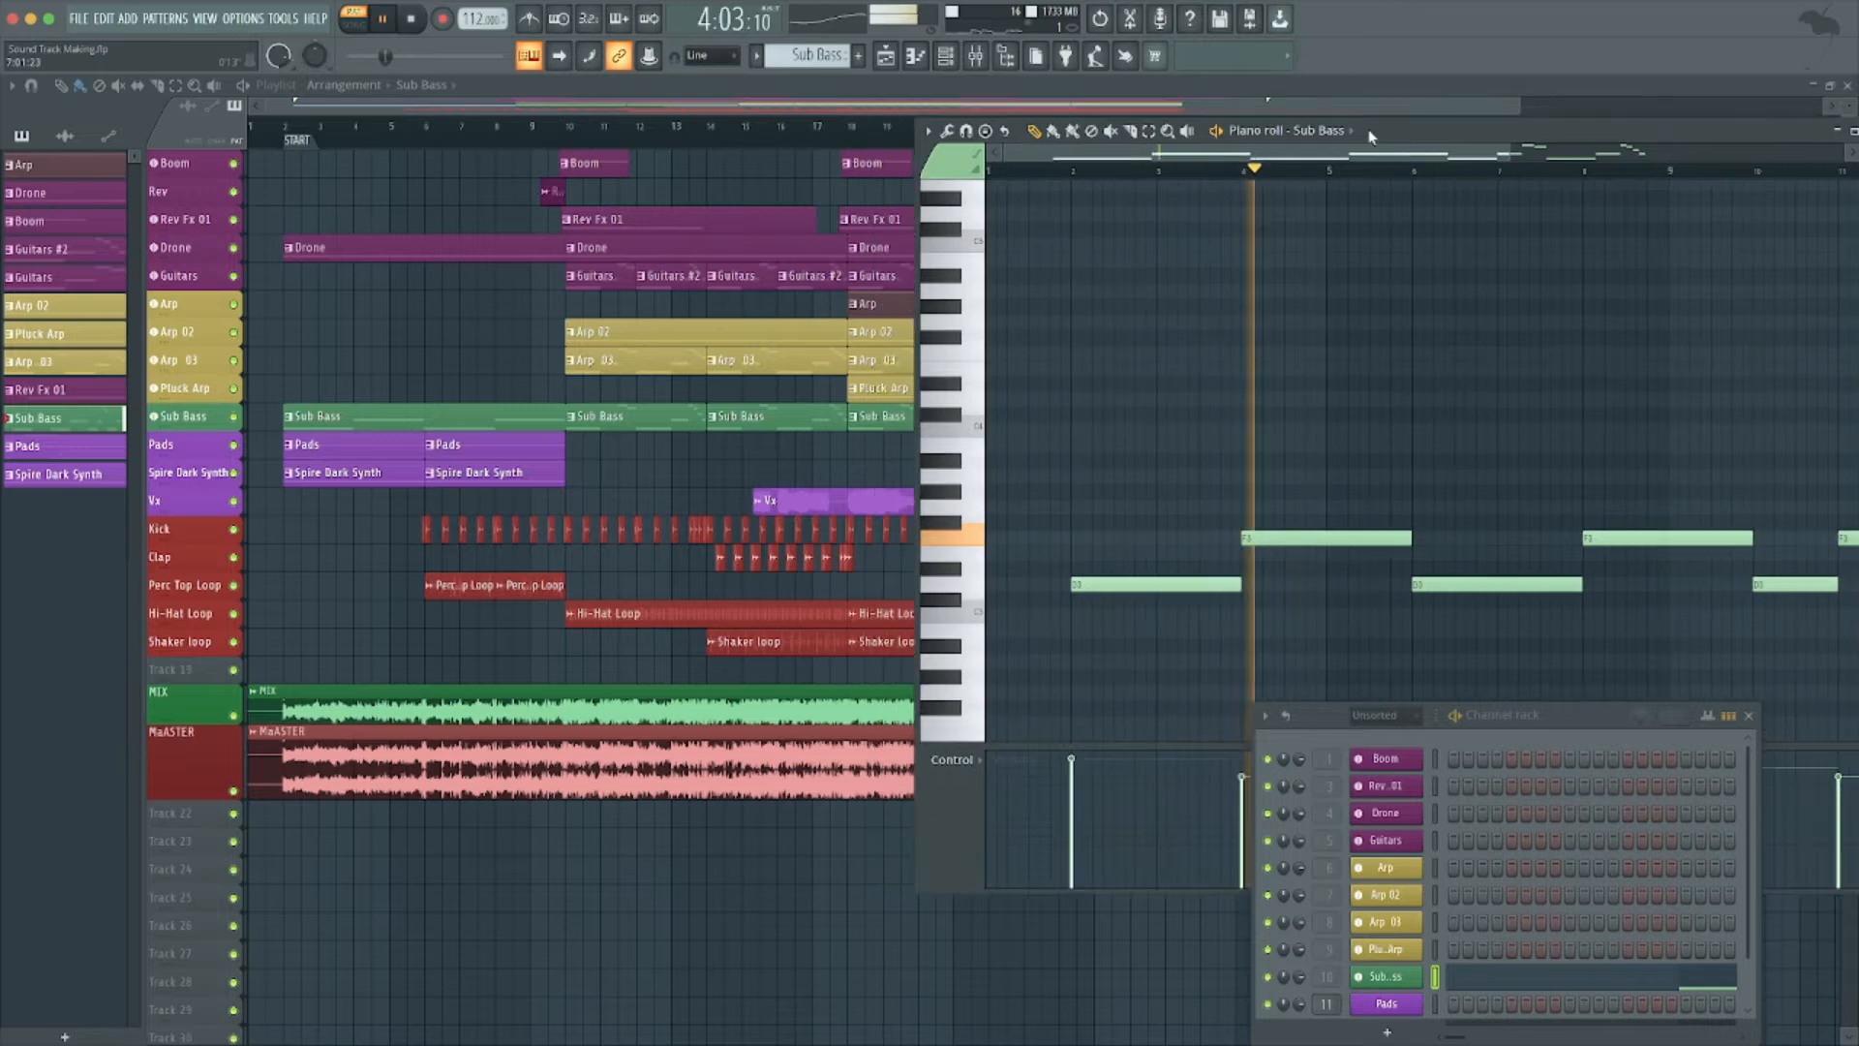
Show the mixer, examine the Kickstart effect on the Sub Bass insert while the pattern plays, and close the plugin window.
key(F9)
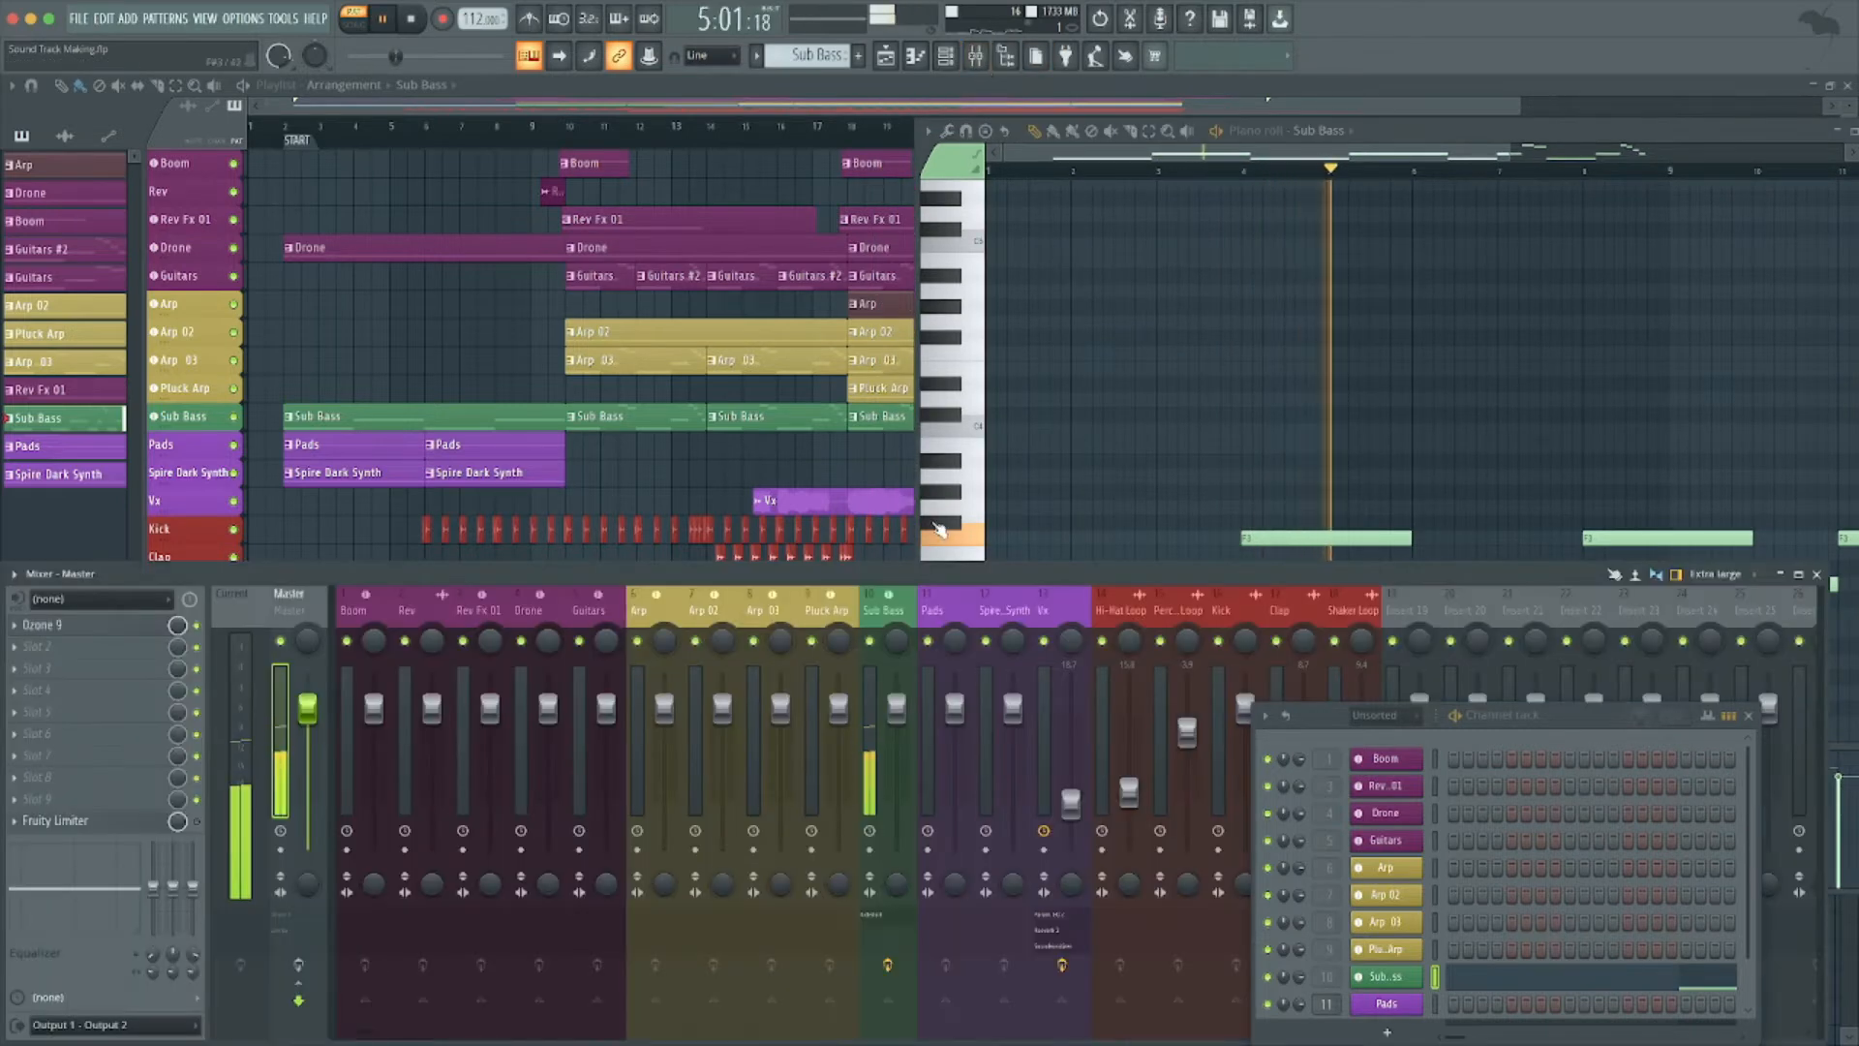
click(876, 620)
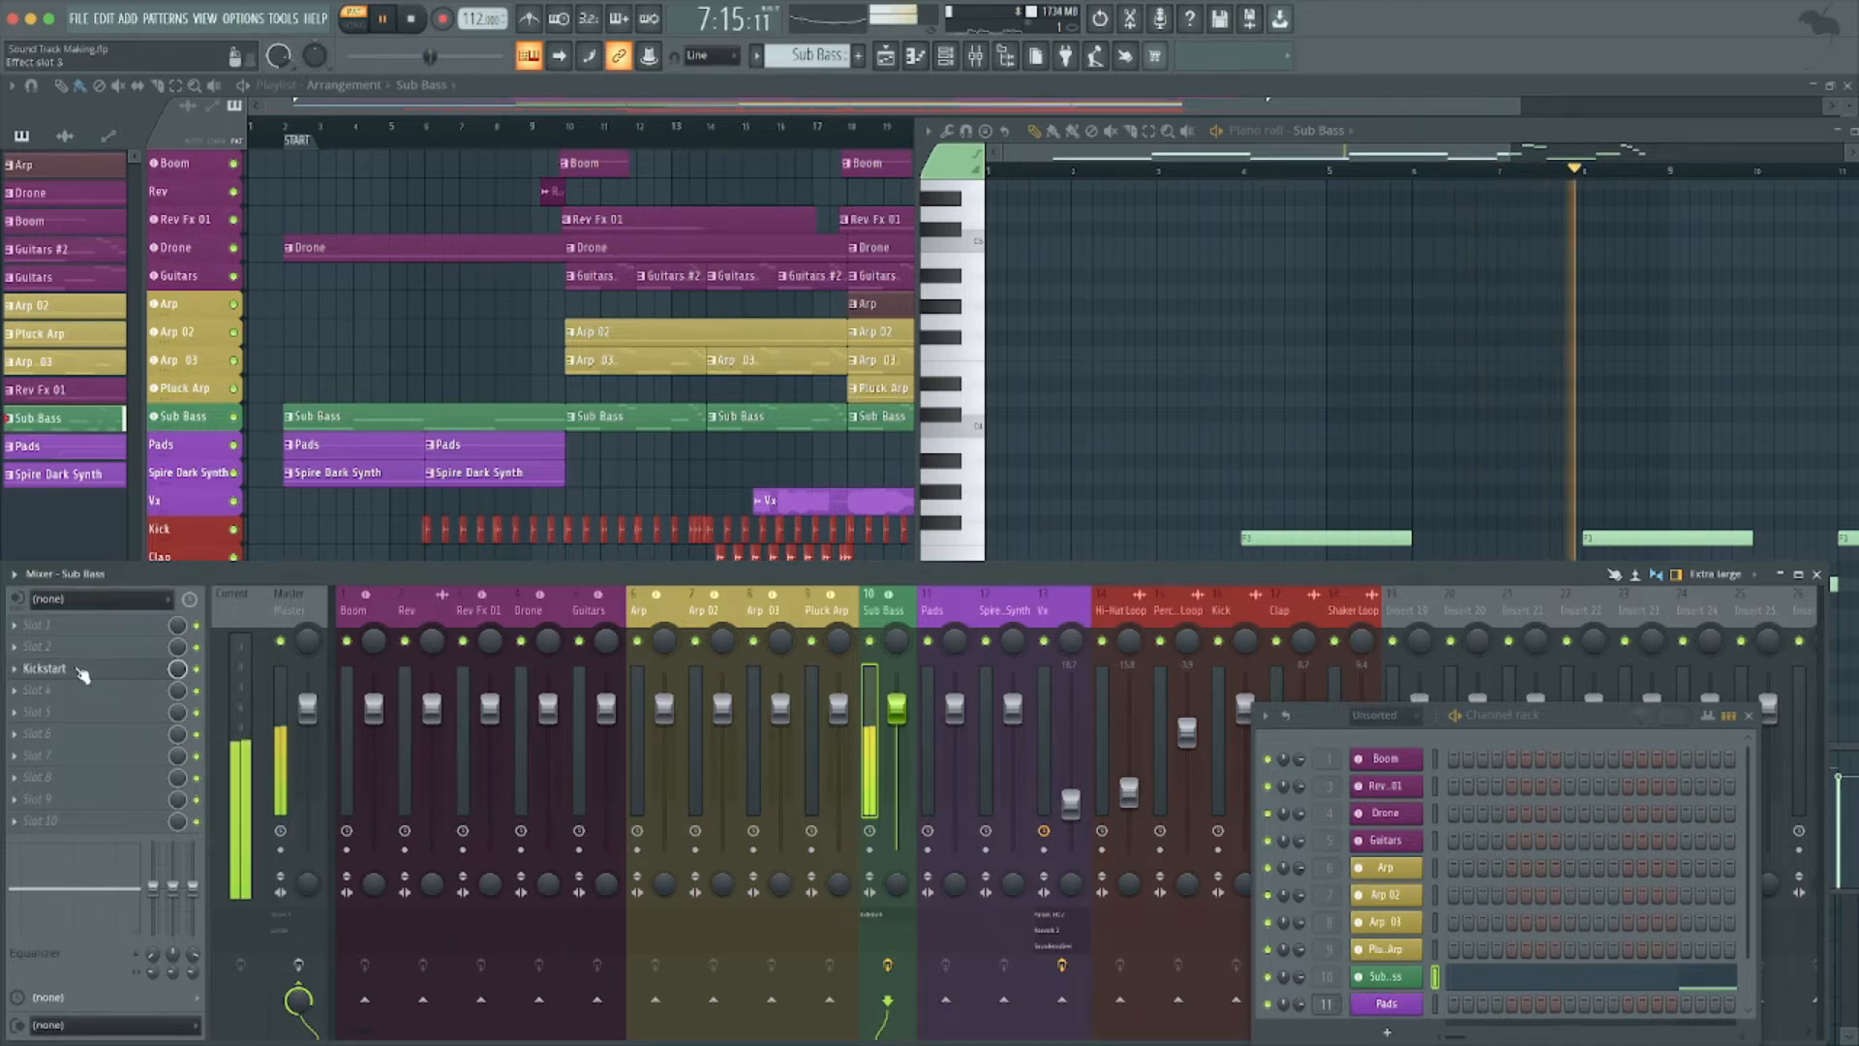
click(77, 670)
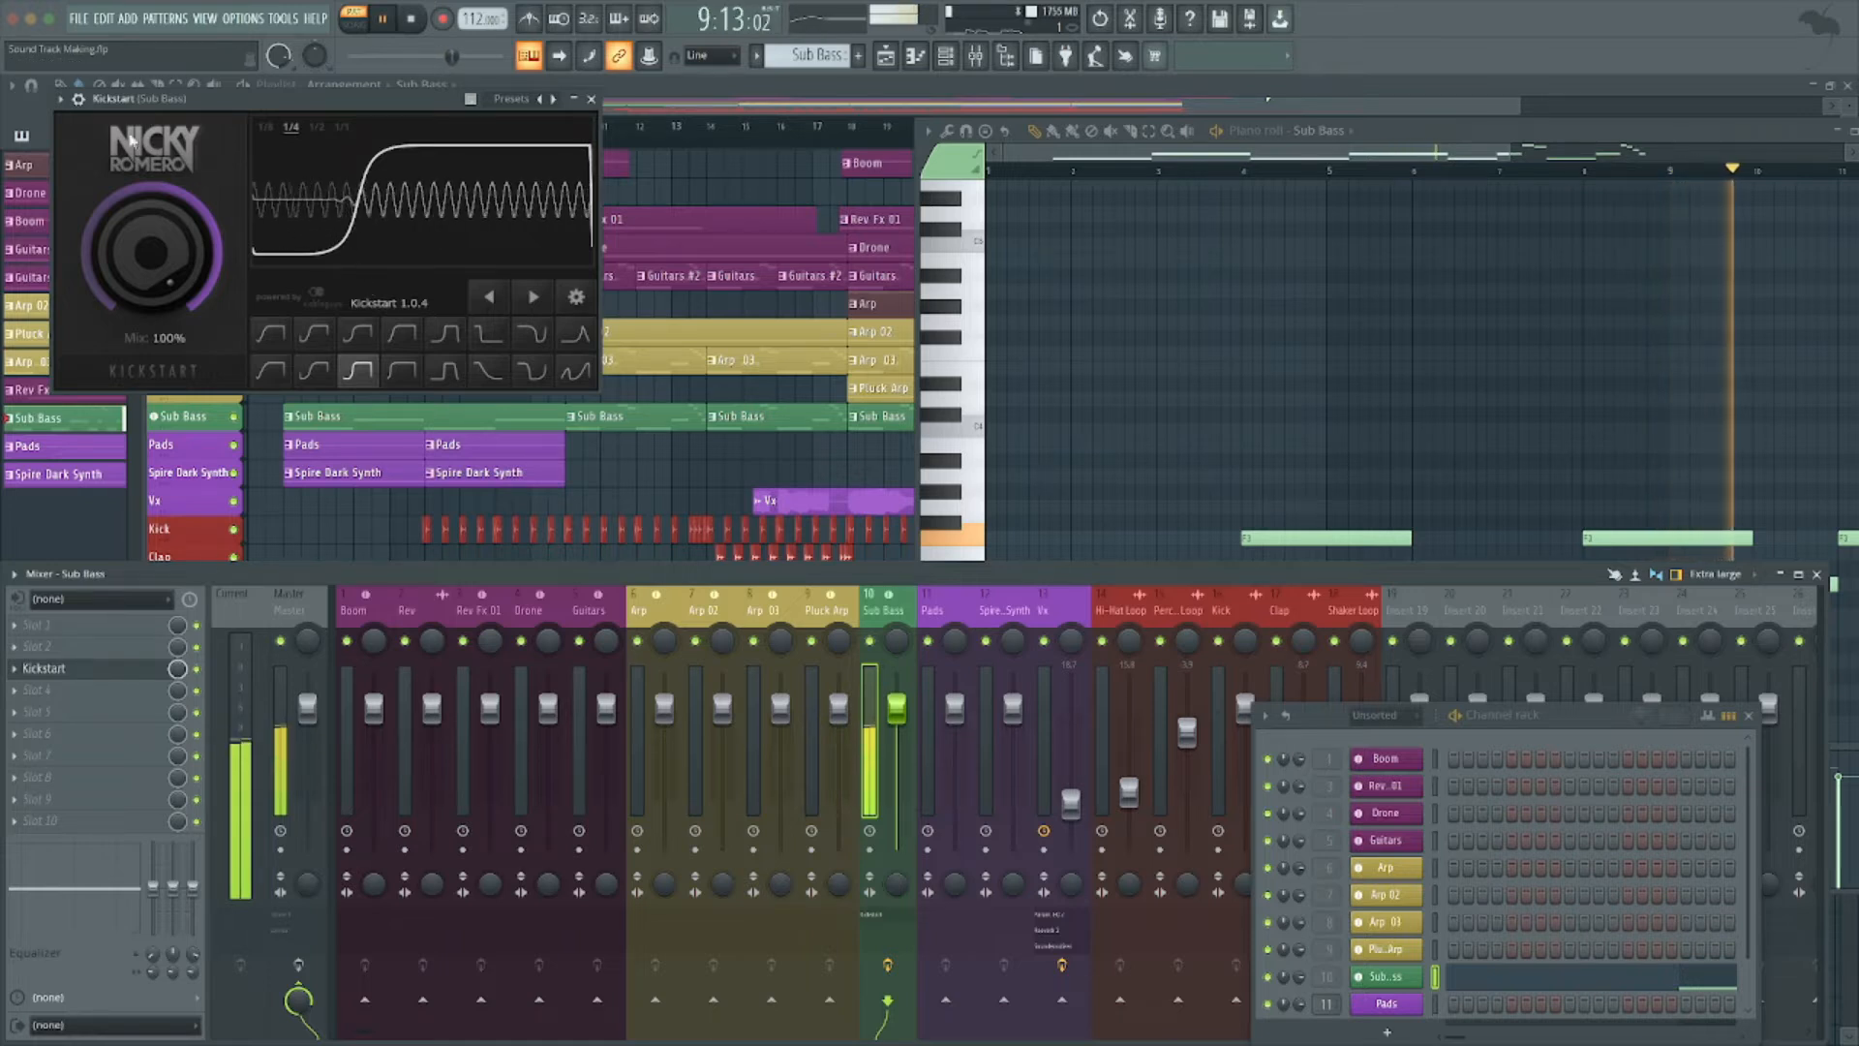
click(198, 669)
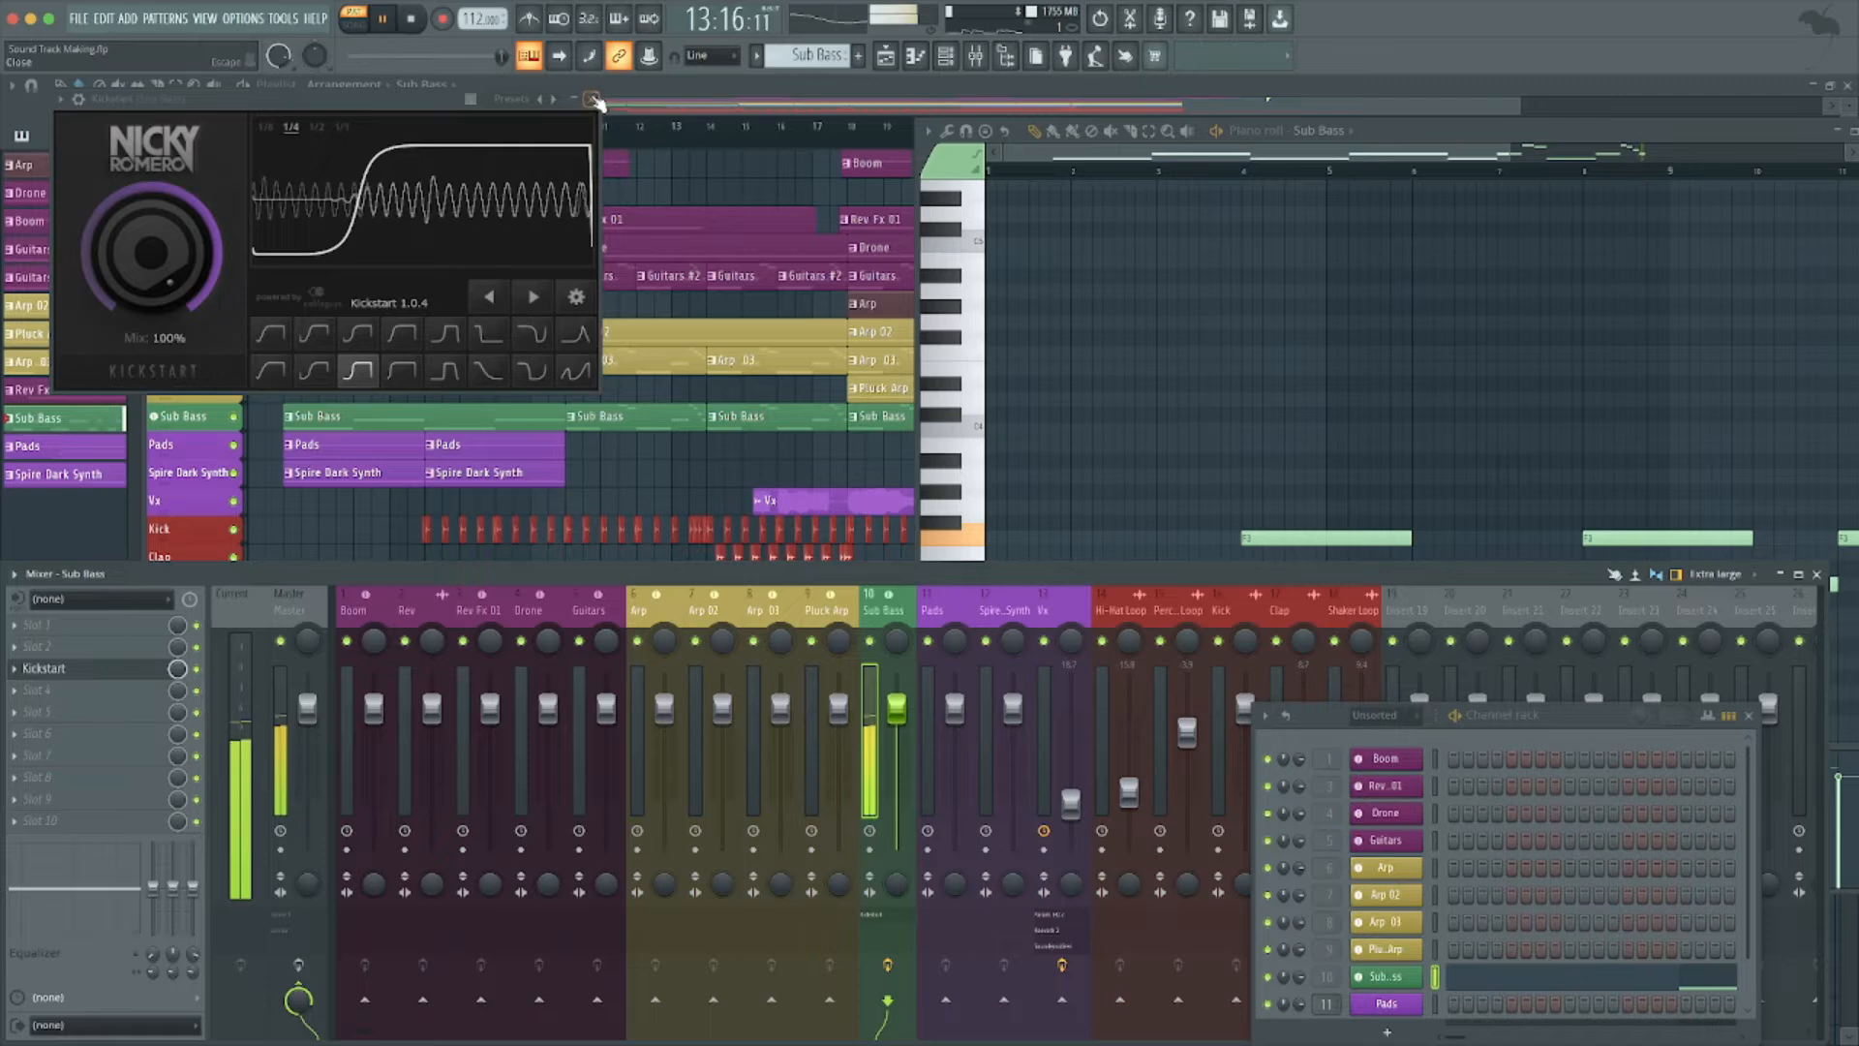
click(591, 99)
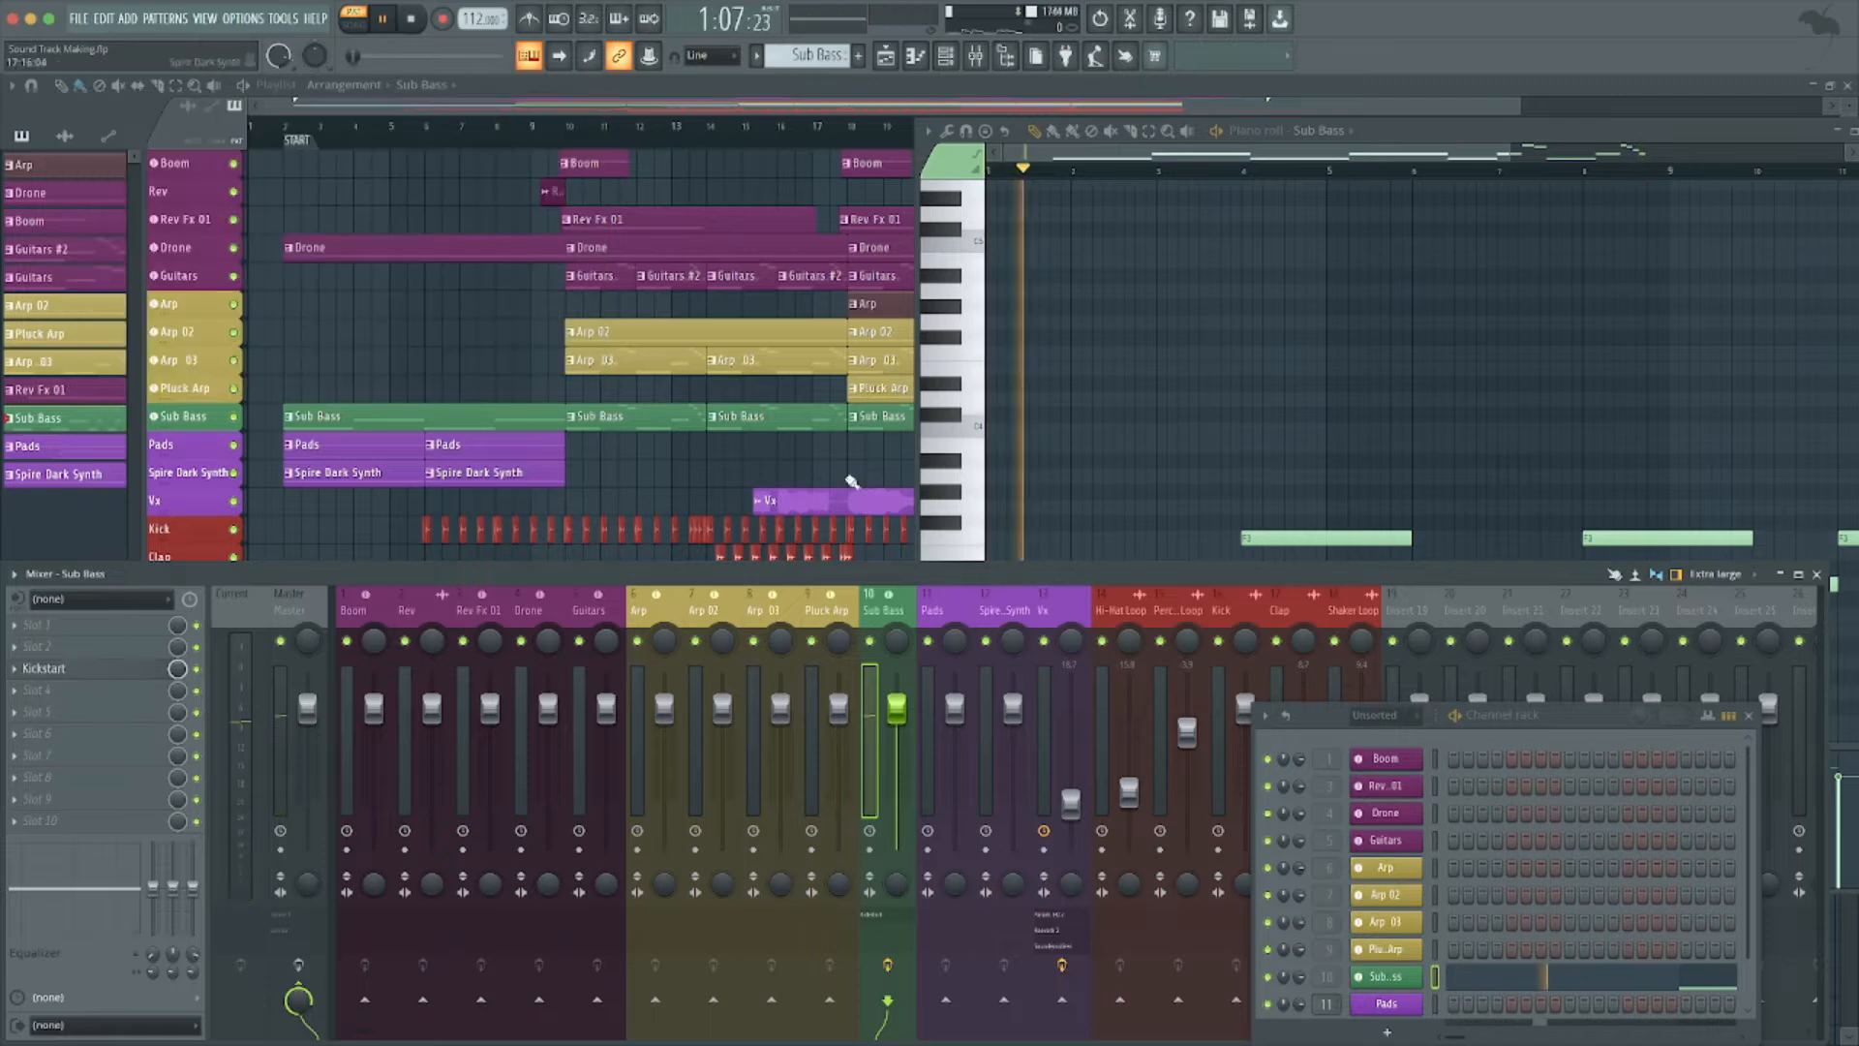
Stop the Sub Bass pattern and close the piano roll and the mixer.
key(space)
drag(1754, 133, 1504, 142)
click(1623, 140)
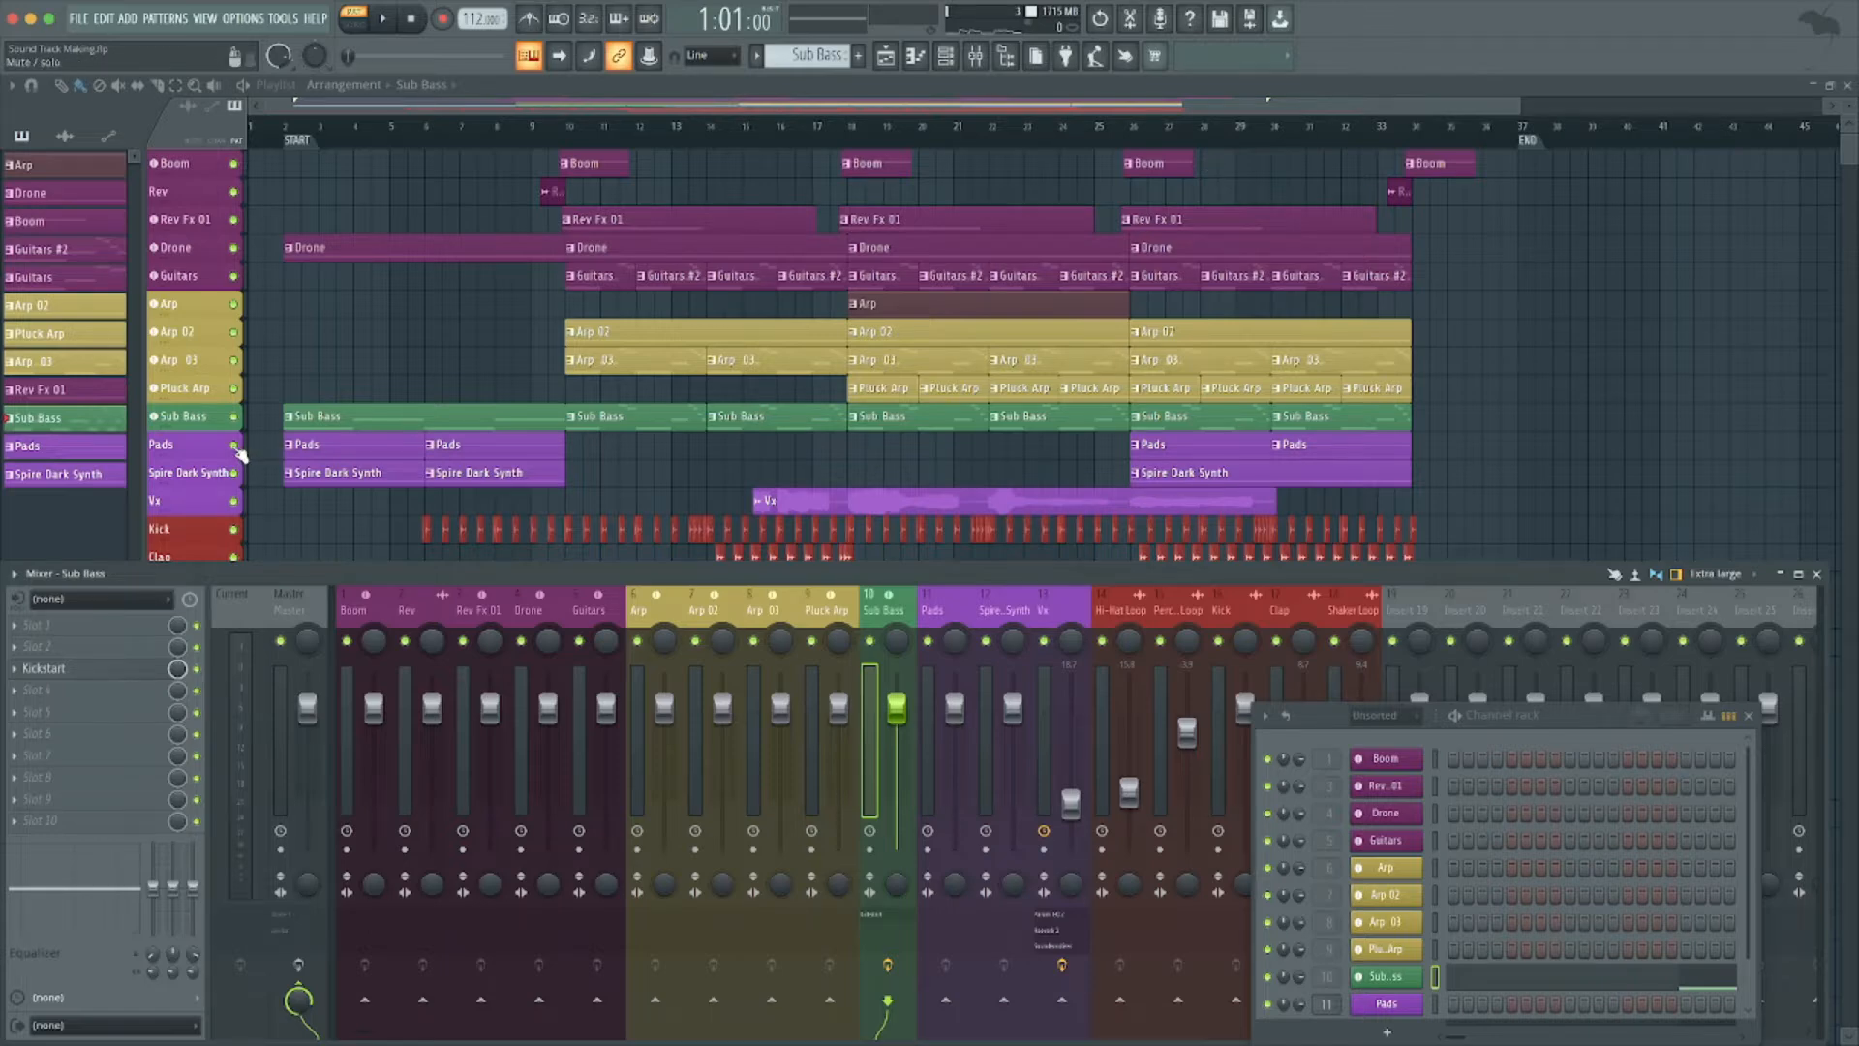
key(F9)
Select the Pads pattern, open it in the piano roll and move the channel rack clear of its notes.
click(102, 449)
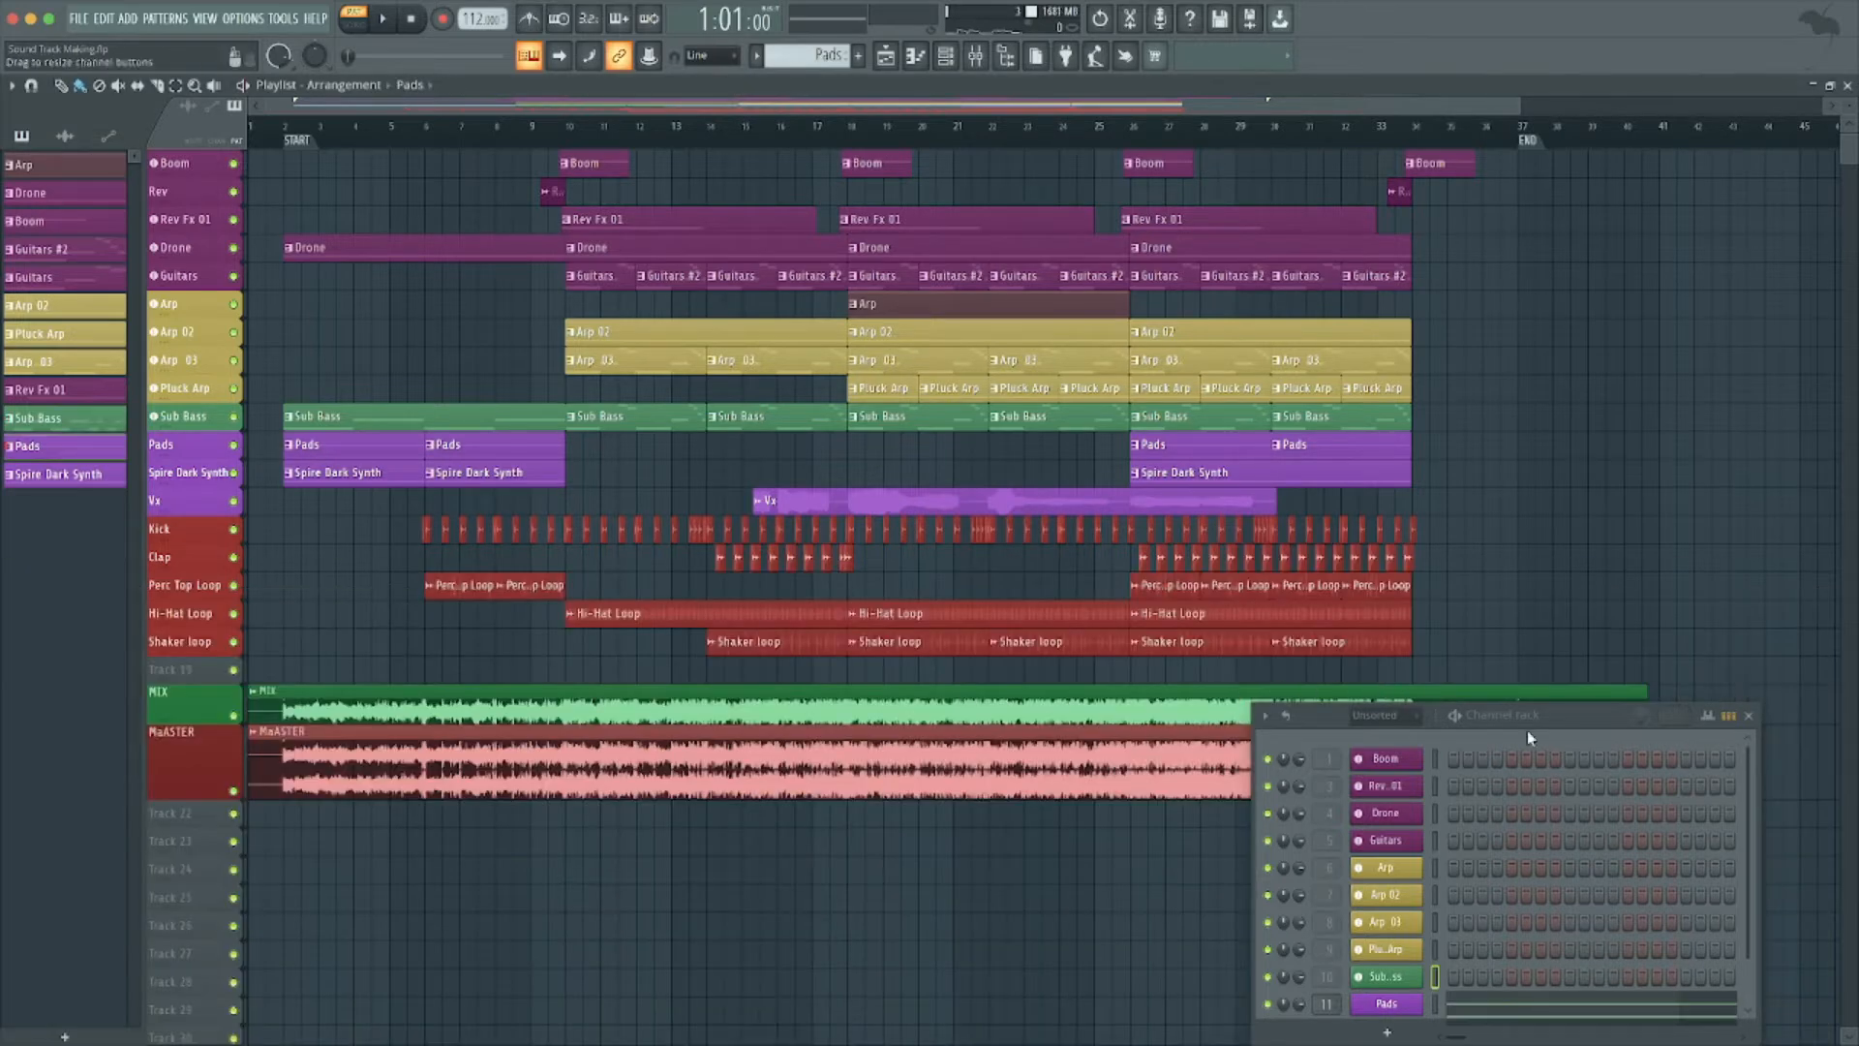
drag(1564, 725, 1440, 458)
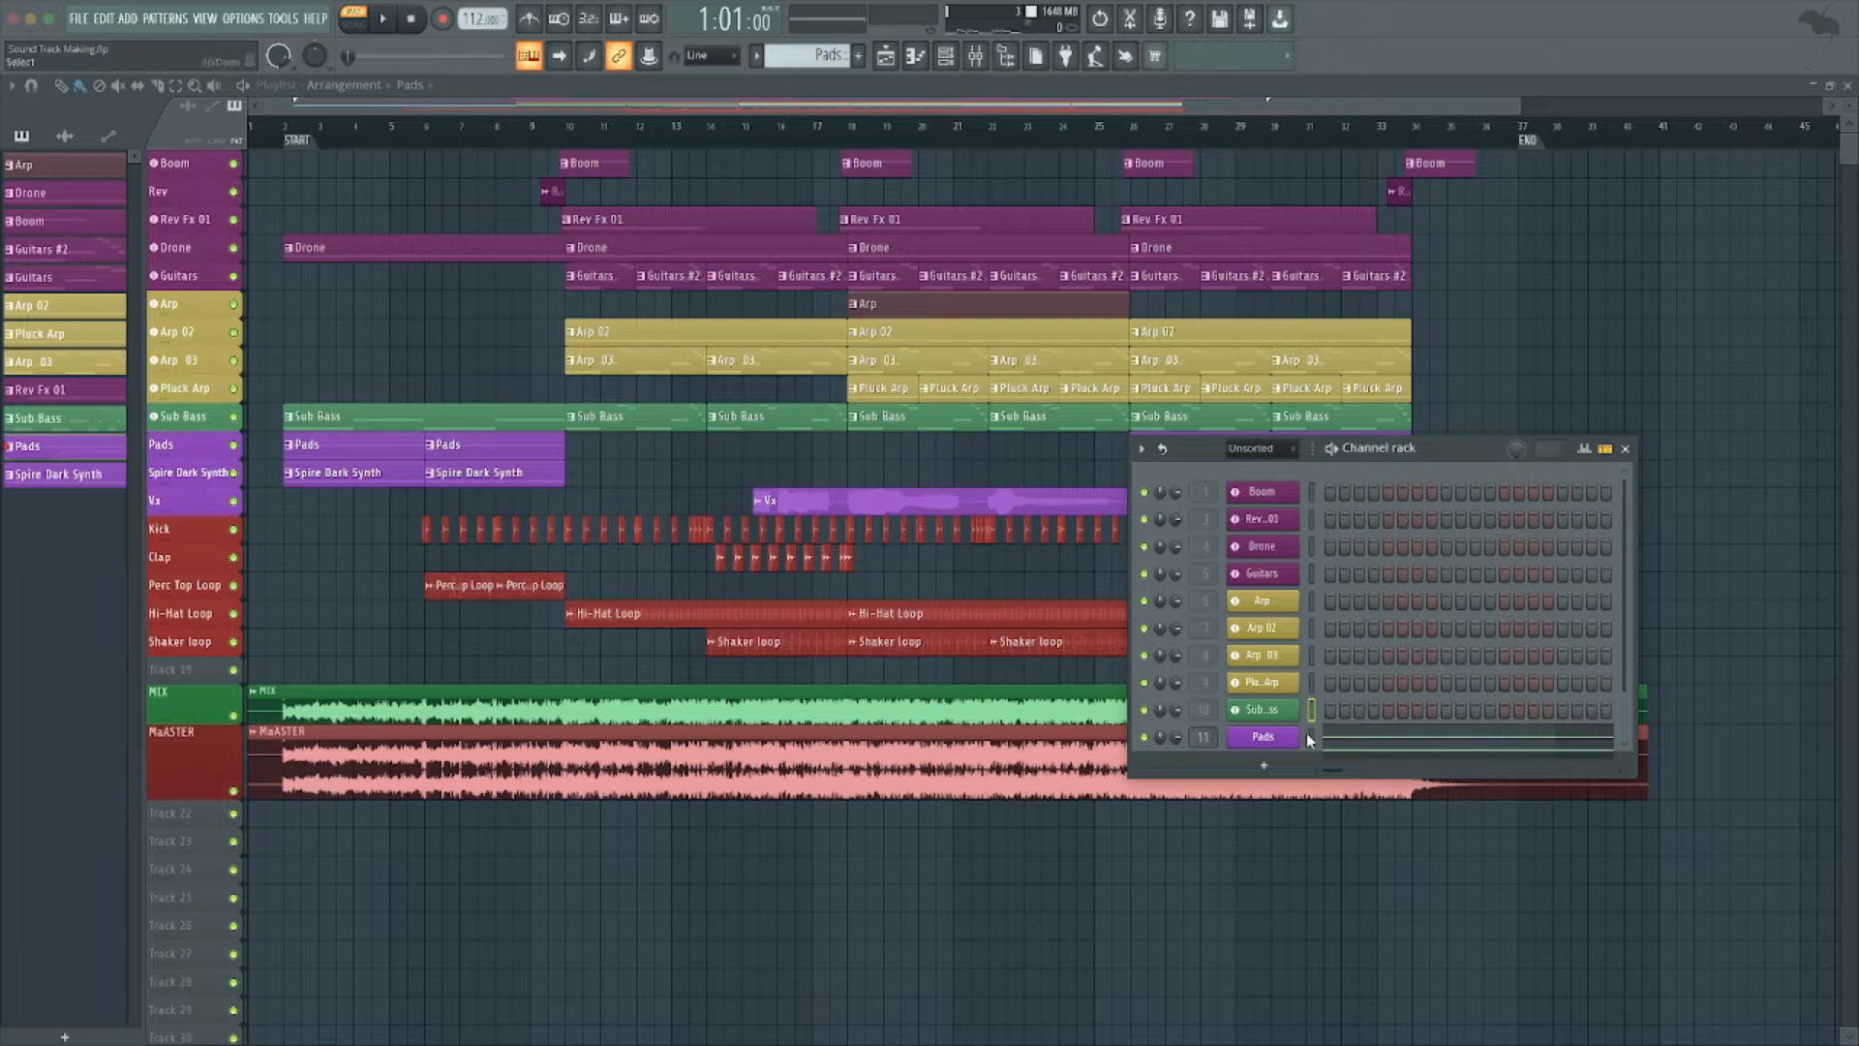
click(1369, 746)
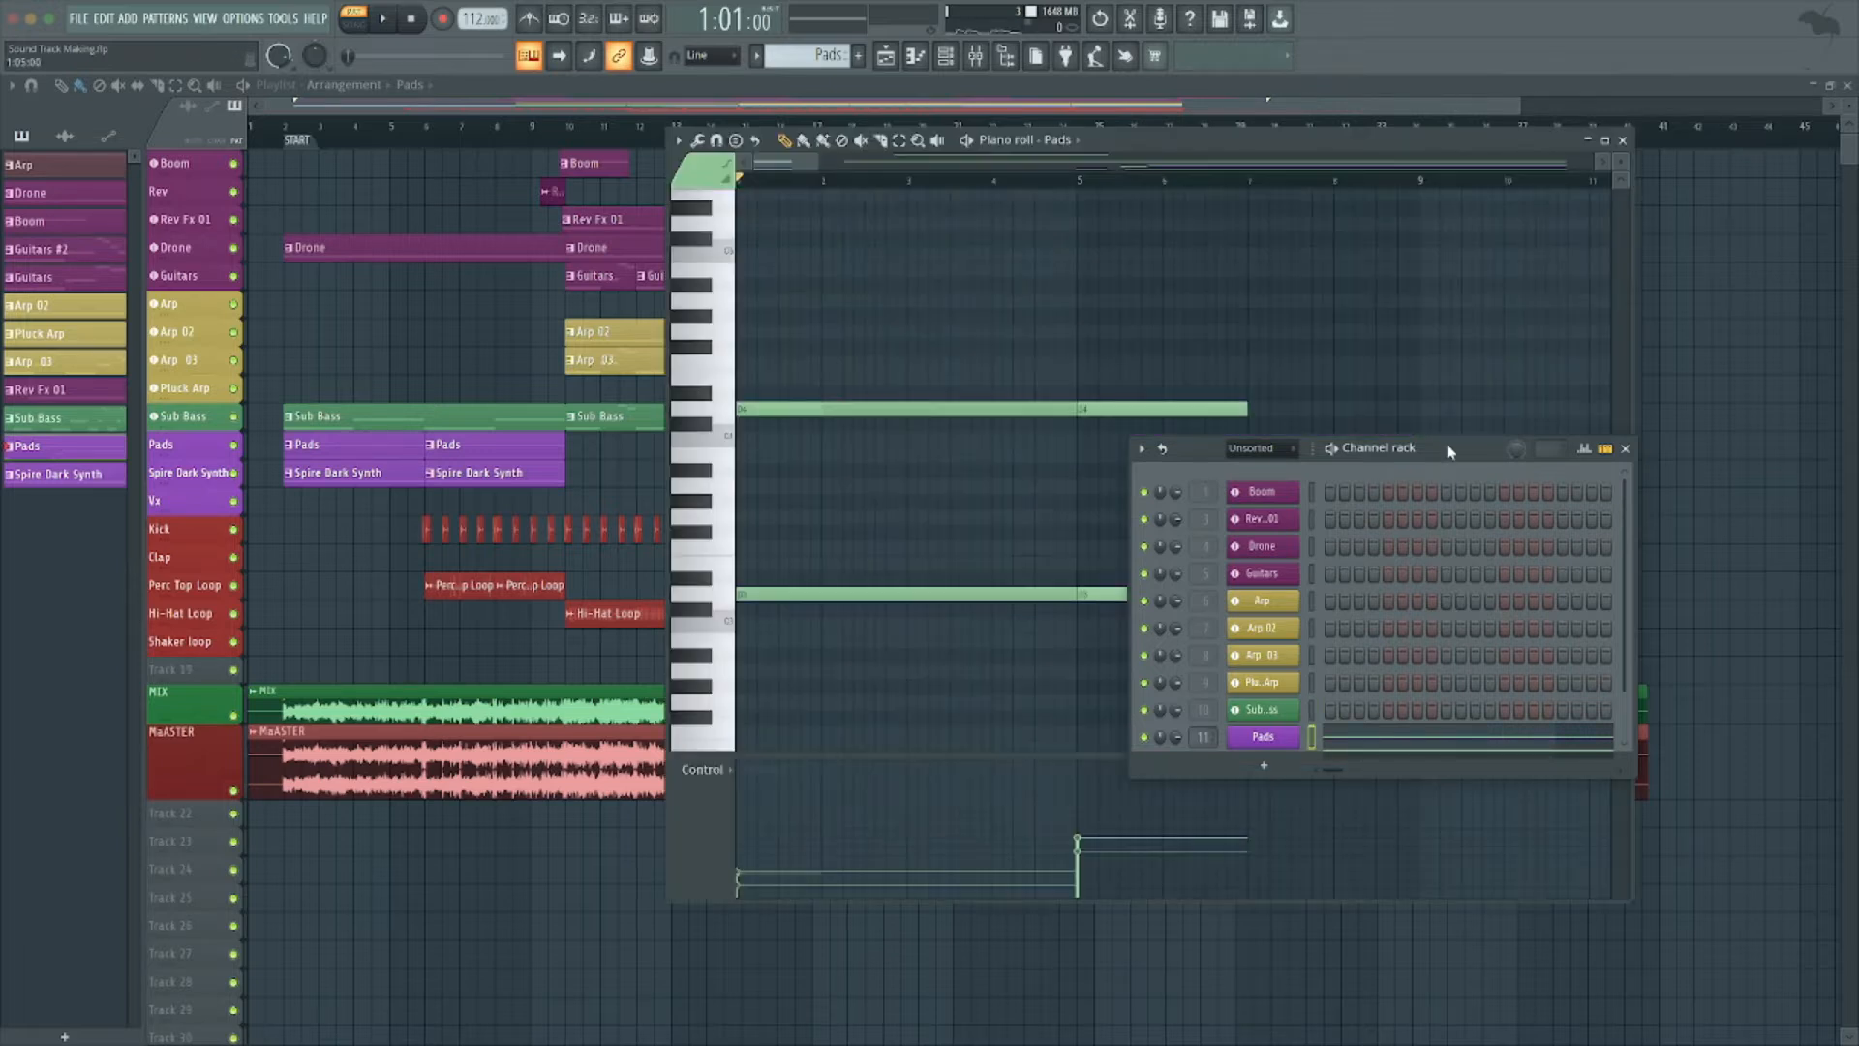
drag(1449, 451, 1689, 590)
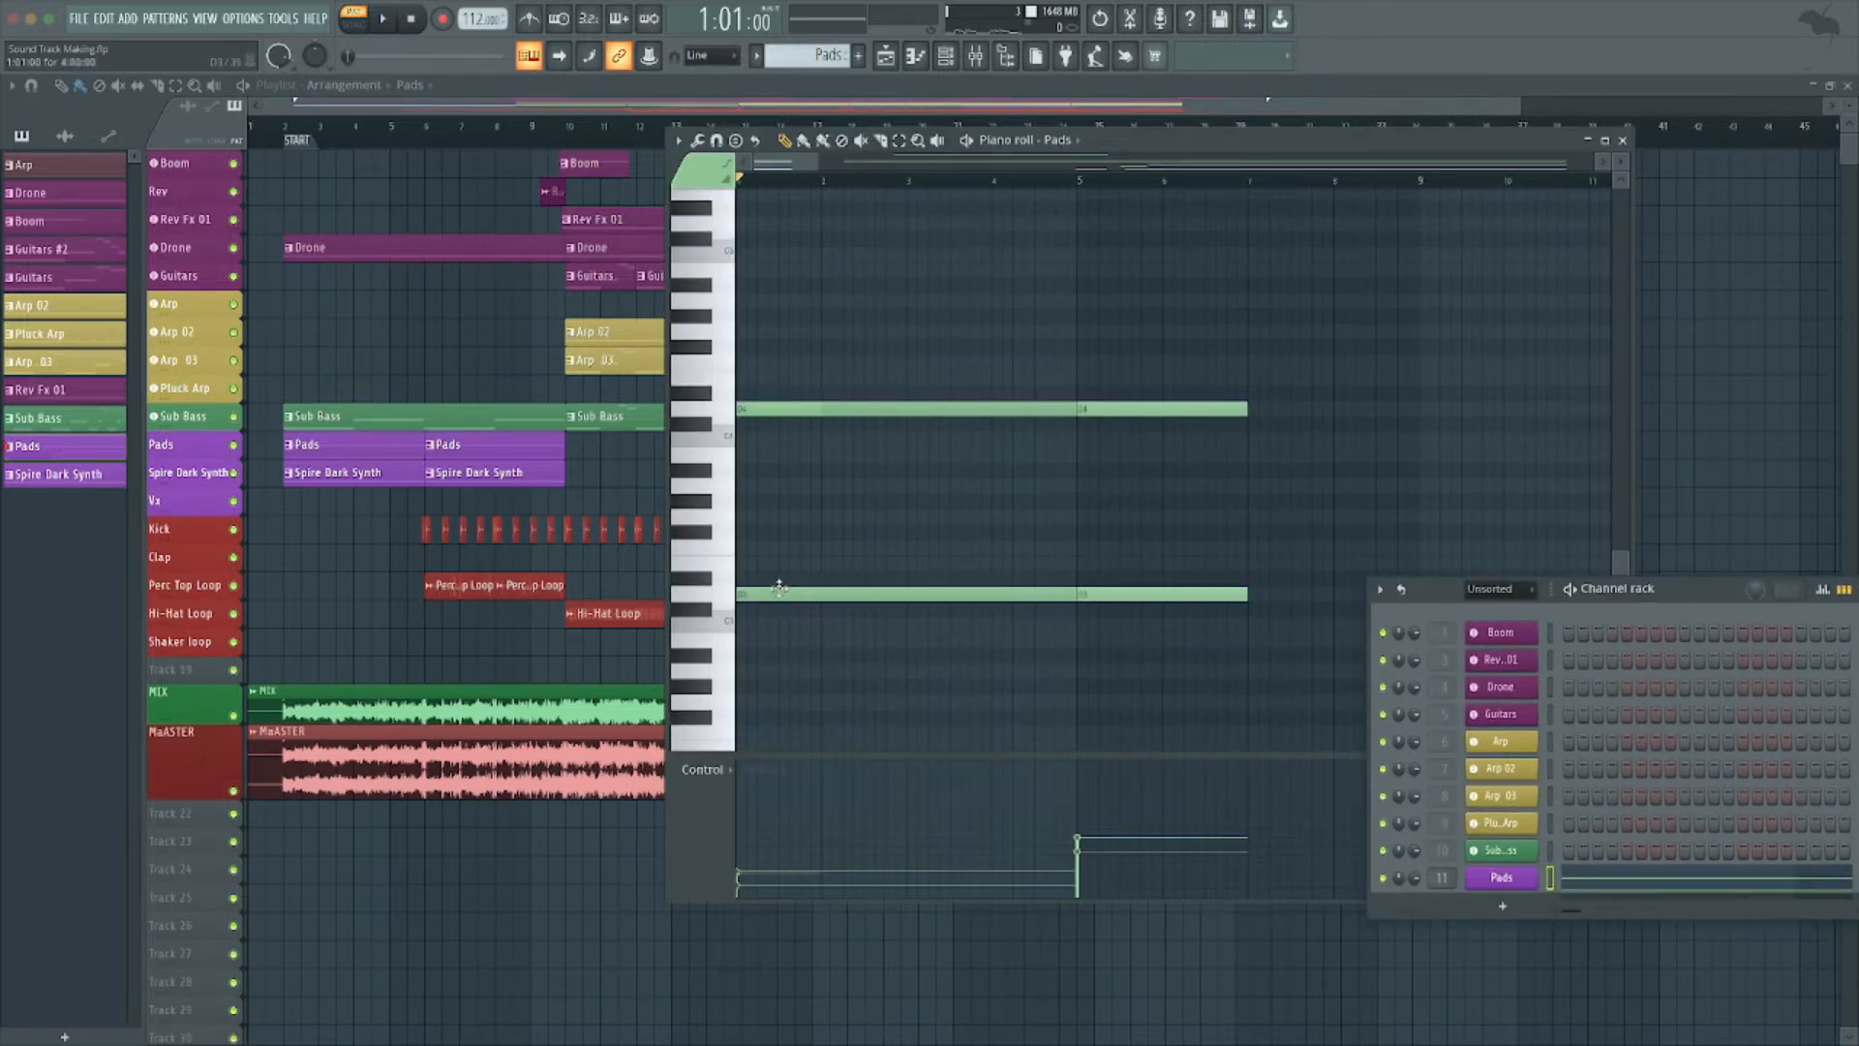
Audition the lower and upper keys used by the Pads notes, then play the pattern and stop it.
click(722, 595)
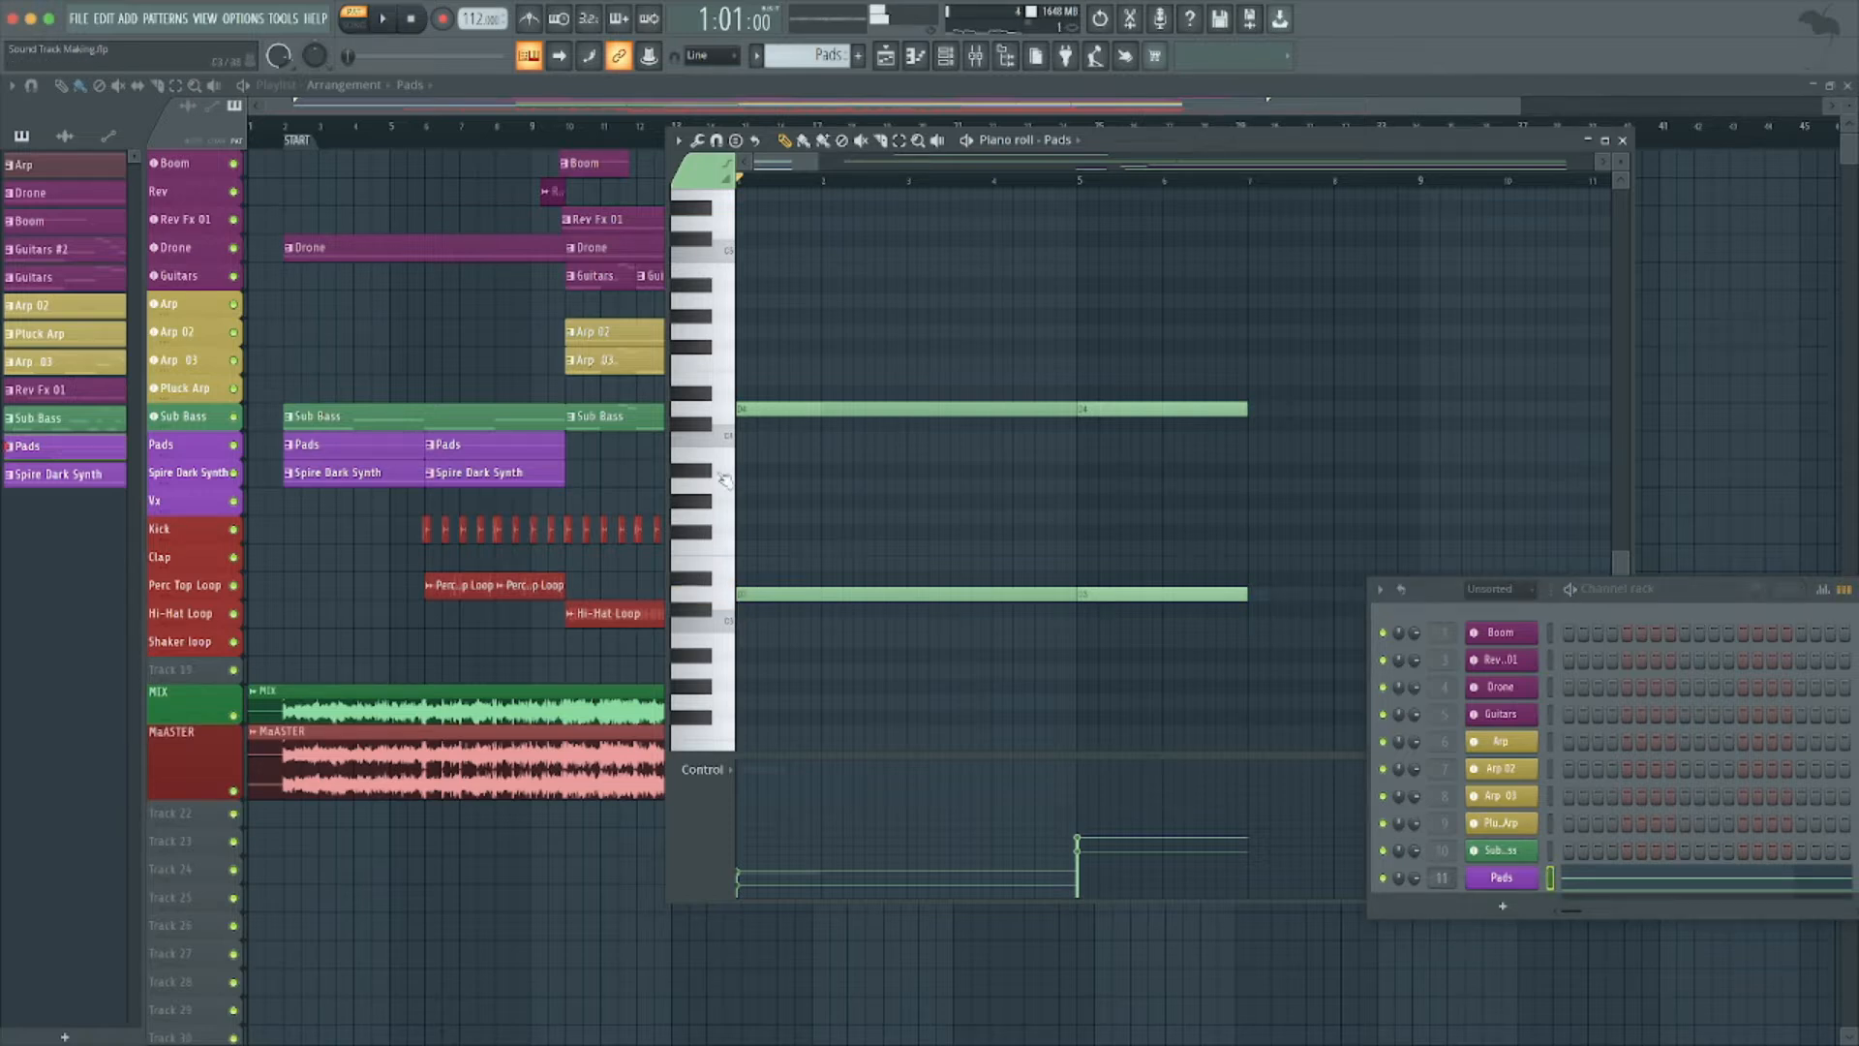
click(722, 413)
click(975, 146)
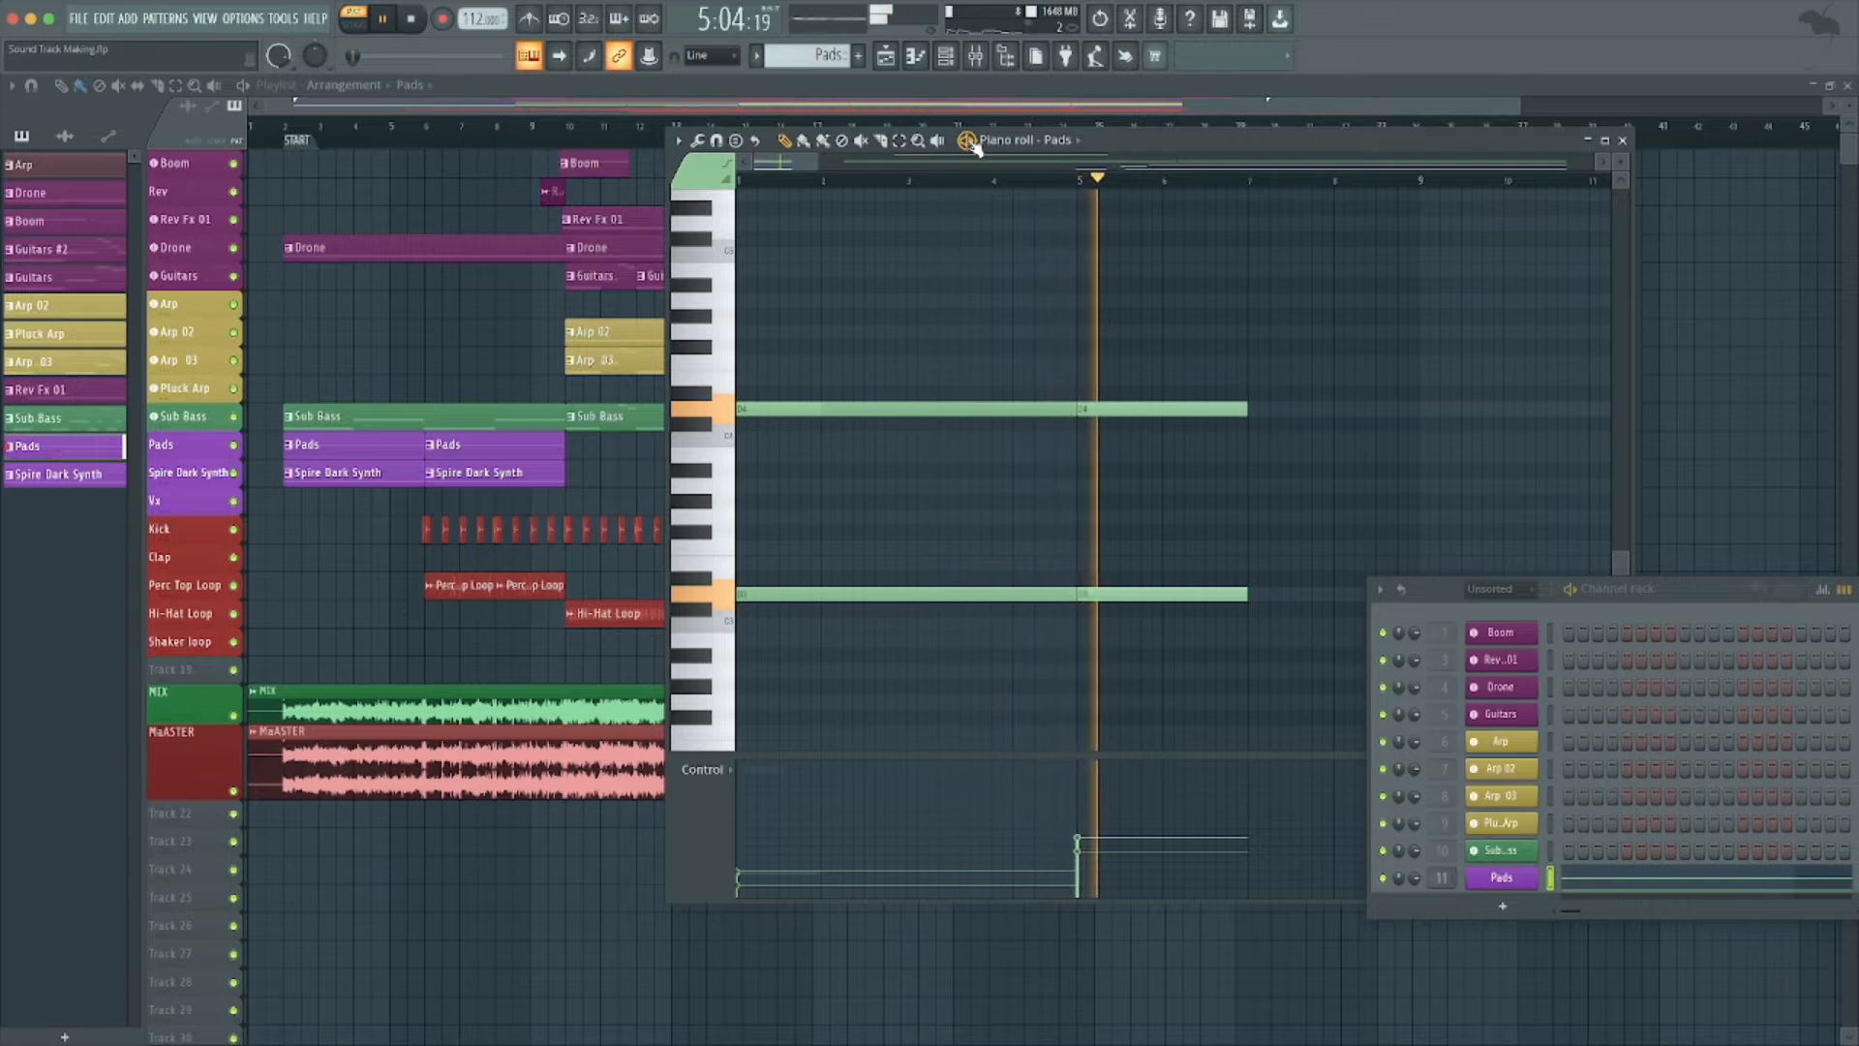
key(space)
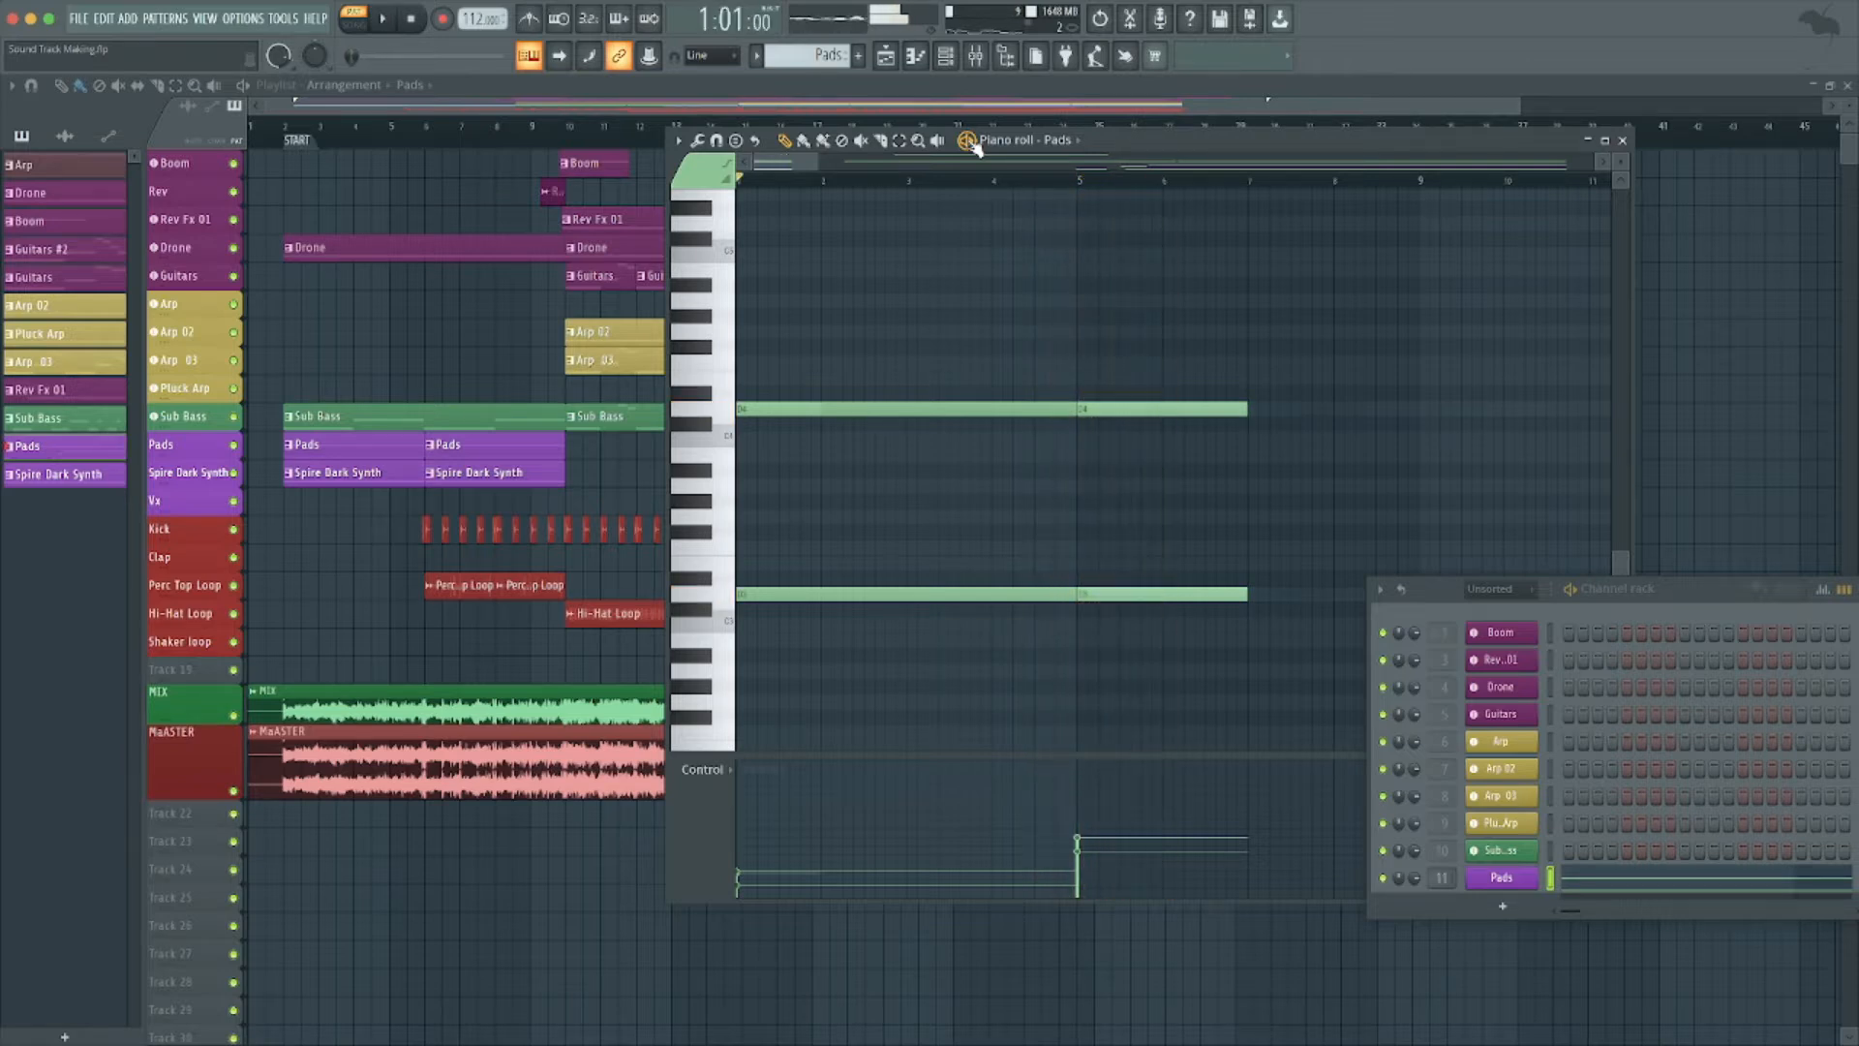
Mute the MIX and MASTER audio clips in the playlist and set the song position at the START marker.
alt+right_click(375, 711)
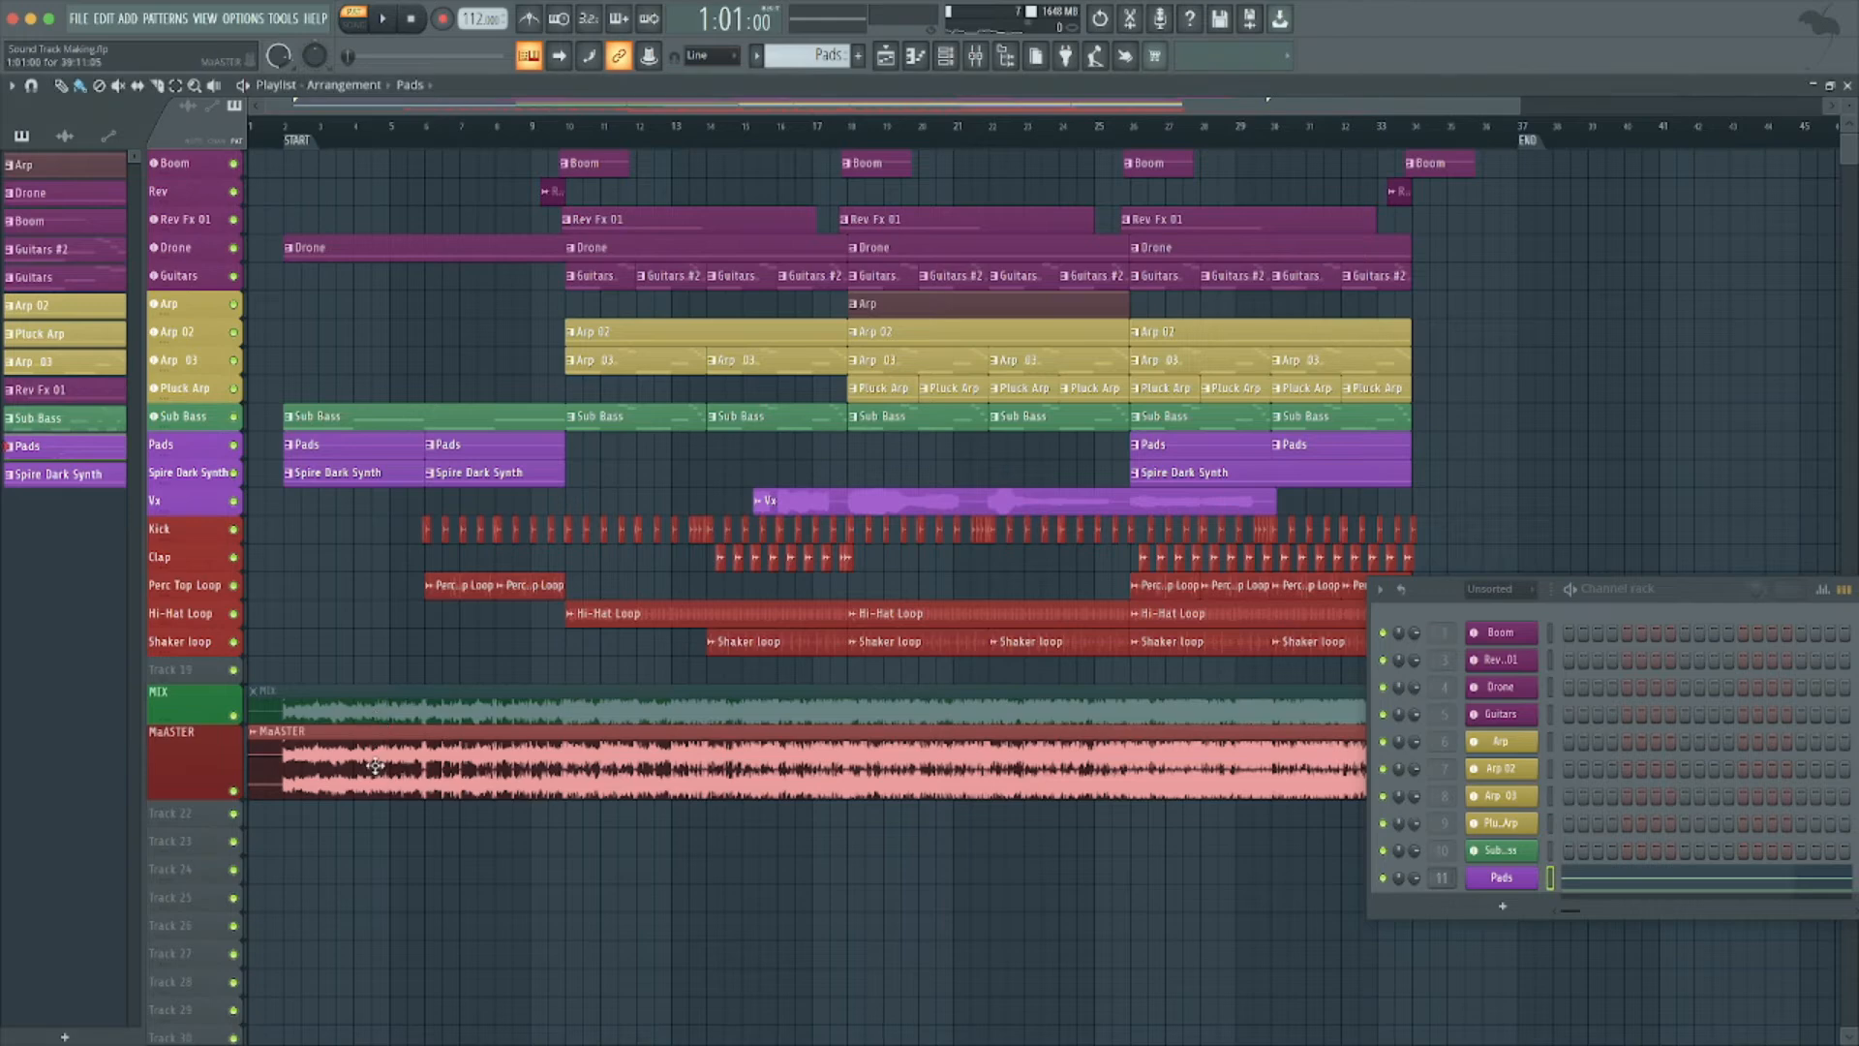
alt+right_click(375, 733)
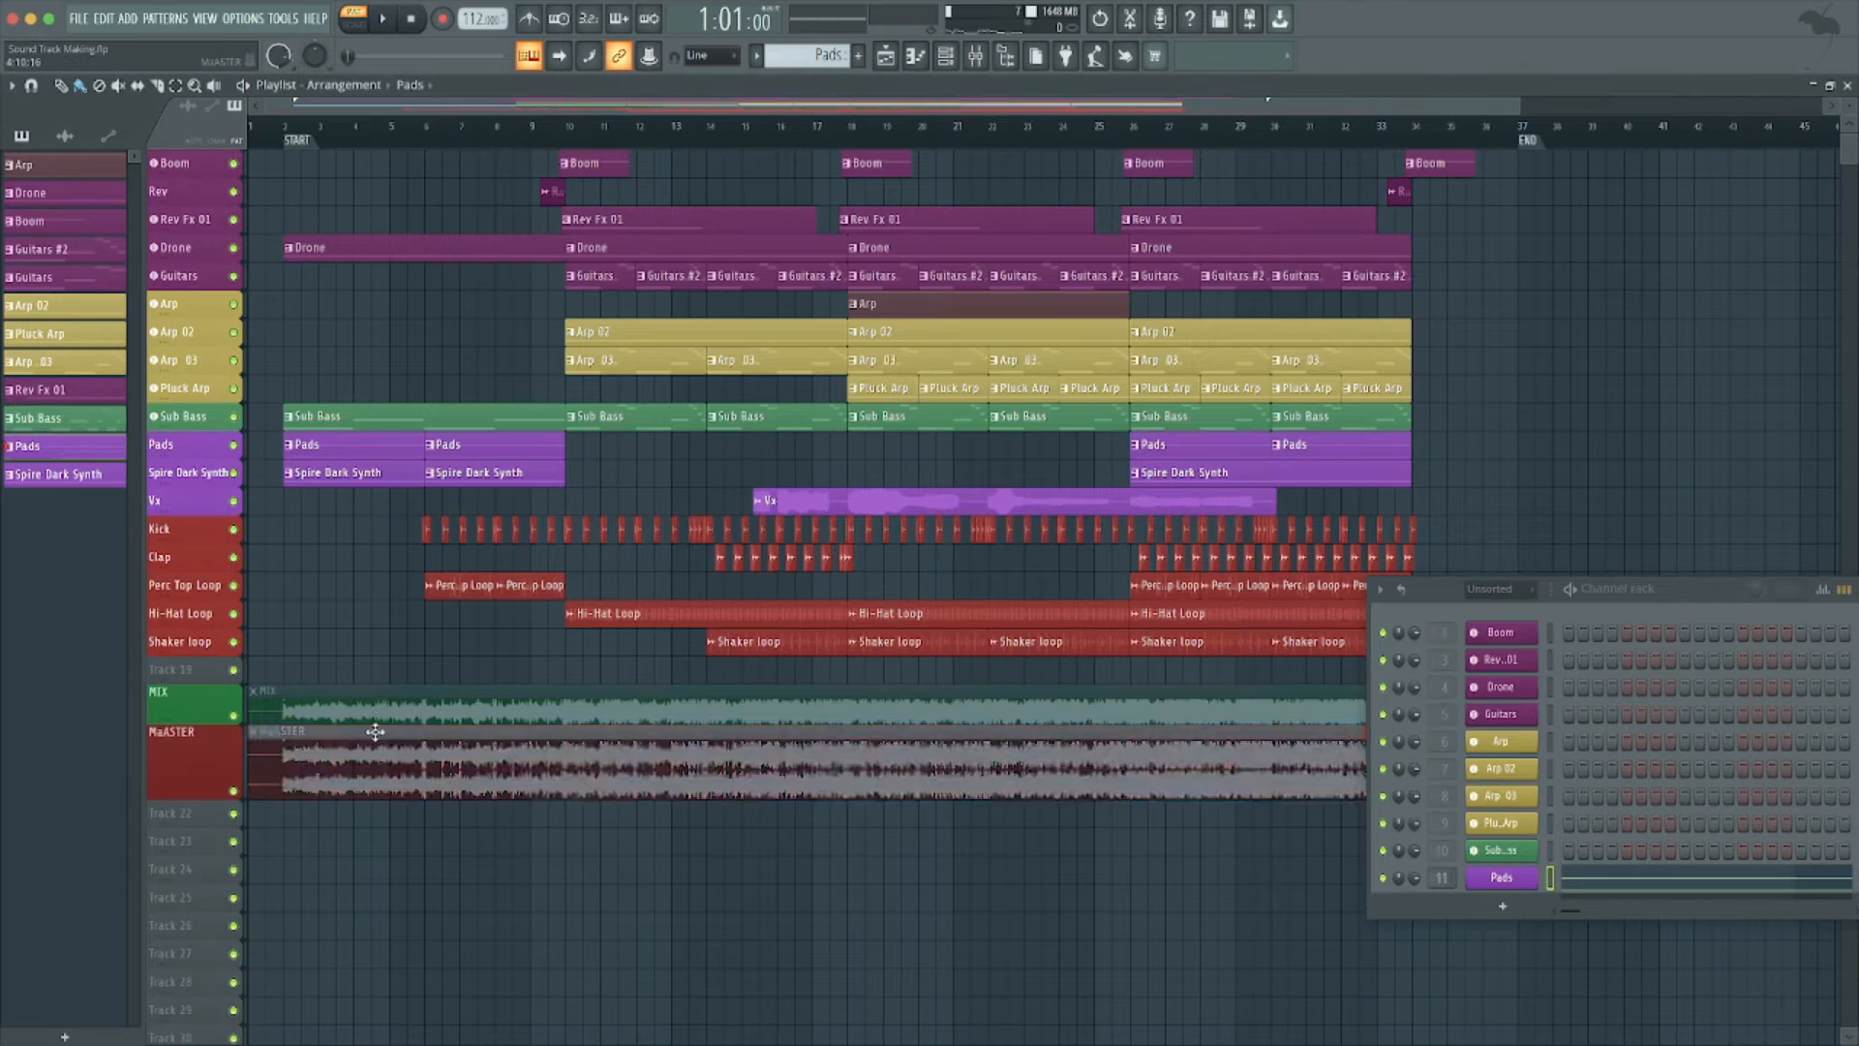
click(293, 131)
Solo the Drone track and play it, then unmute the Sub Bass track and listen to both together.
right_click(234, 248)
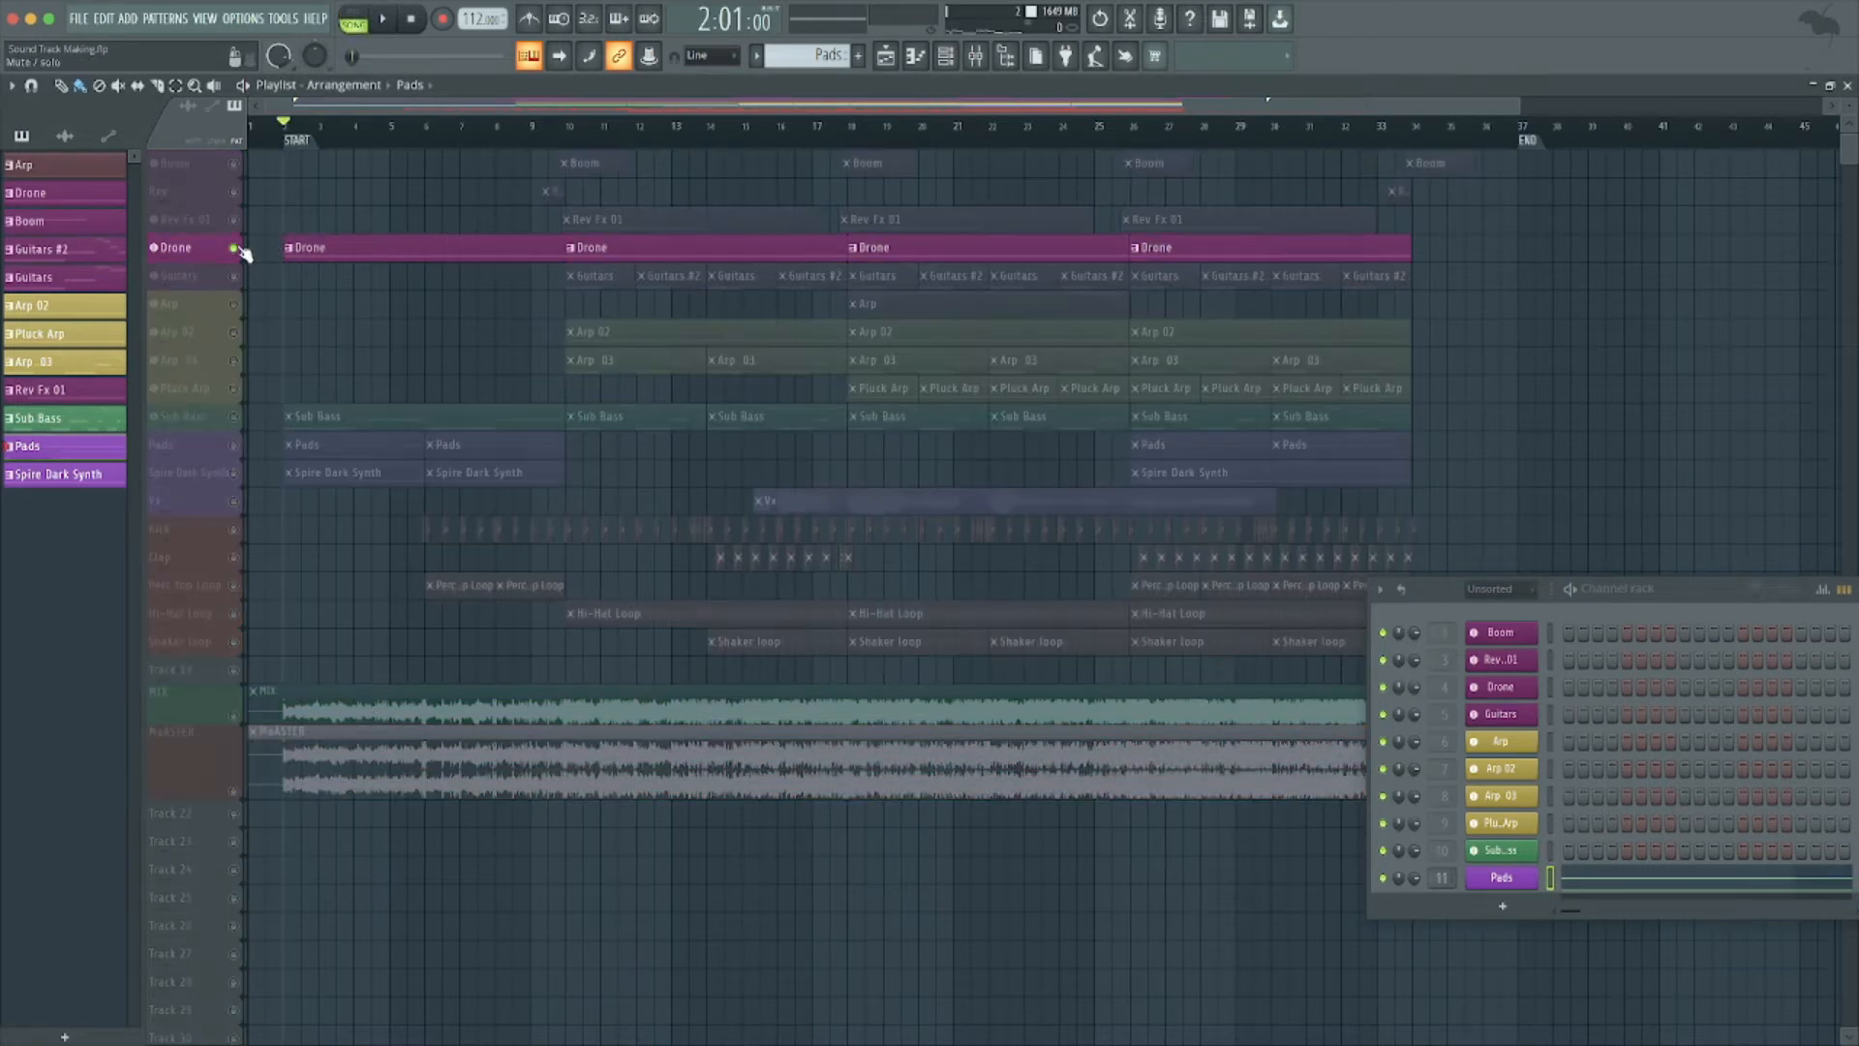
key(space)
key(space)
click(234, 418)
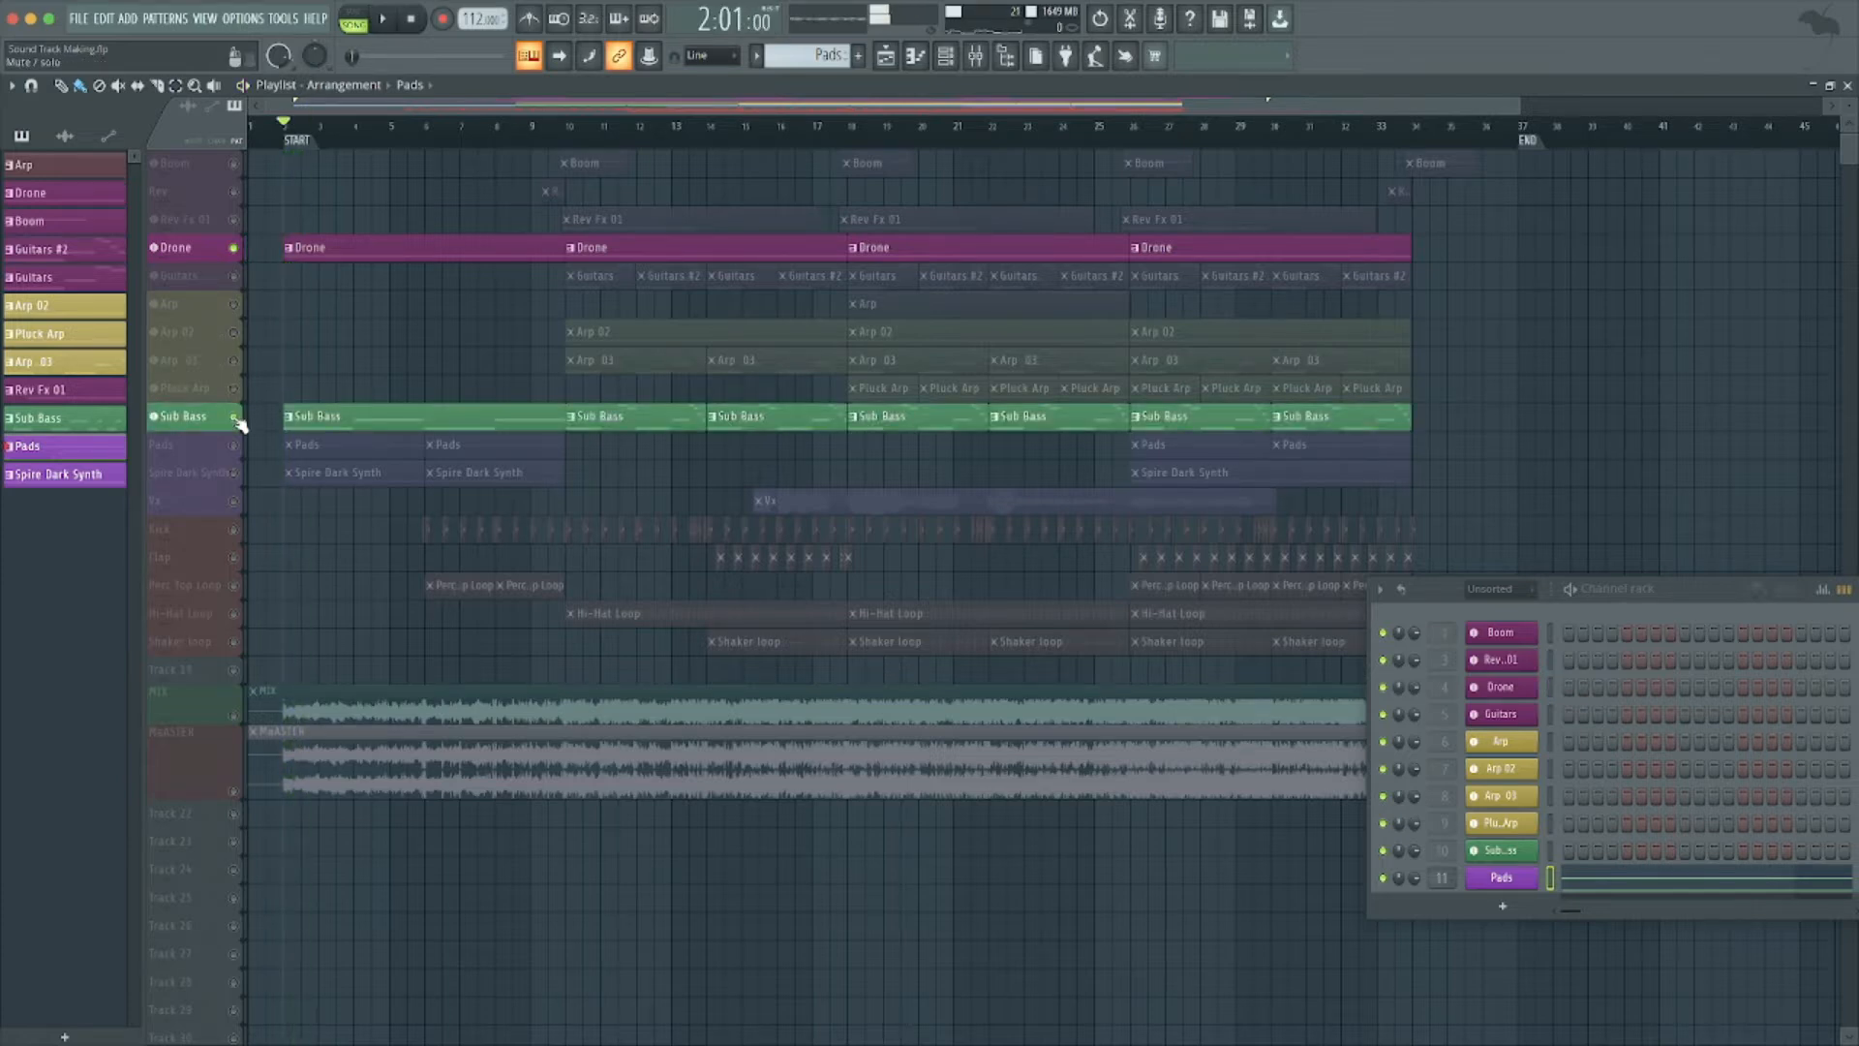
key(space)
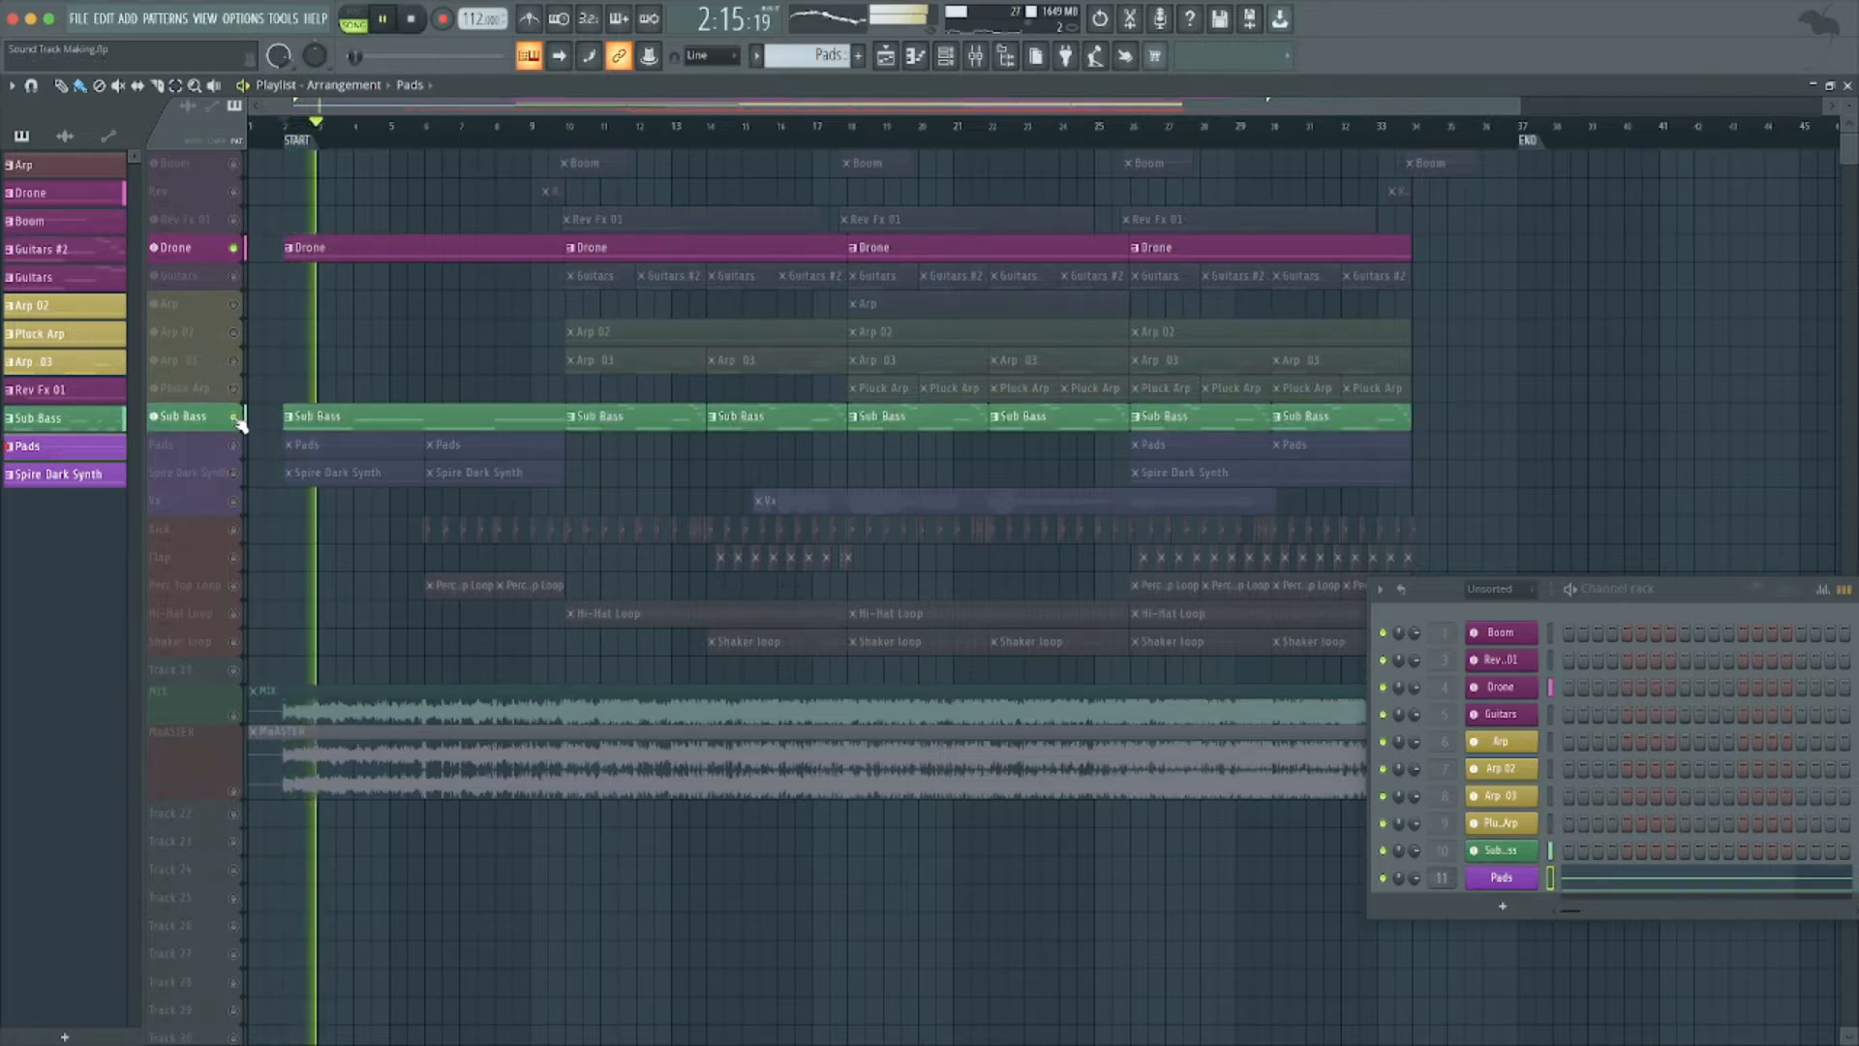
key(space)
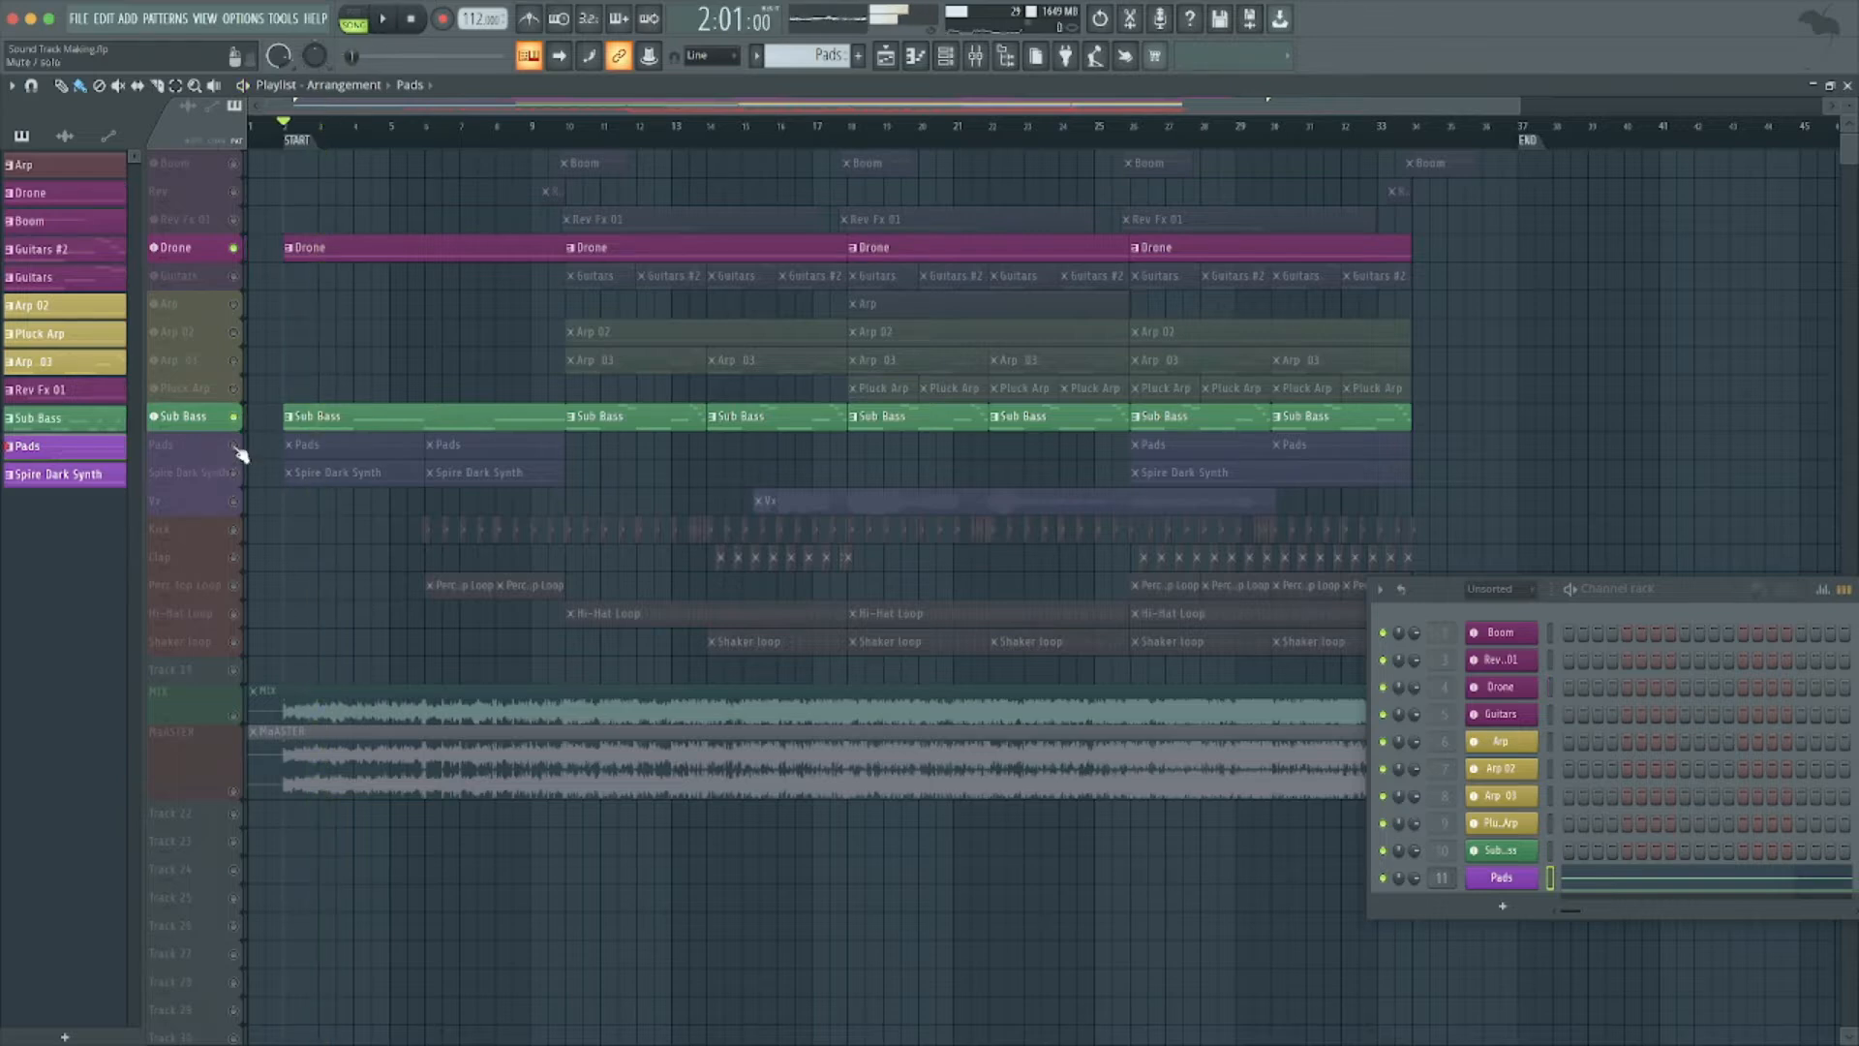
Unmute the Pads track, listen to it with Drone and Sub Bass, and unmute the Spire Dark Synth track.
click(235, 445)
key(space)
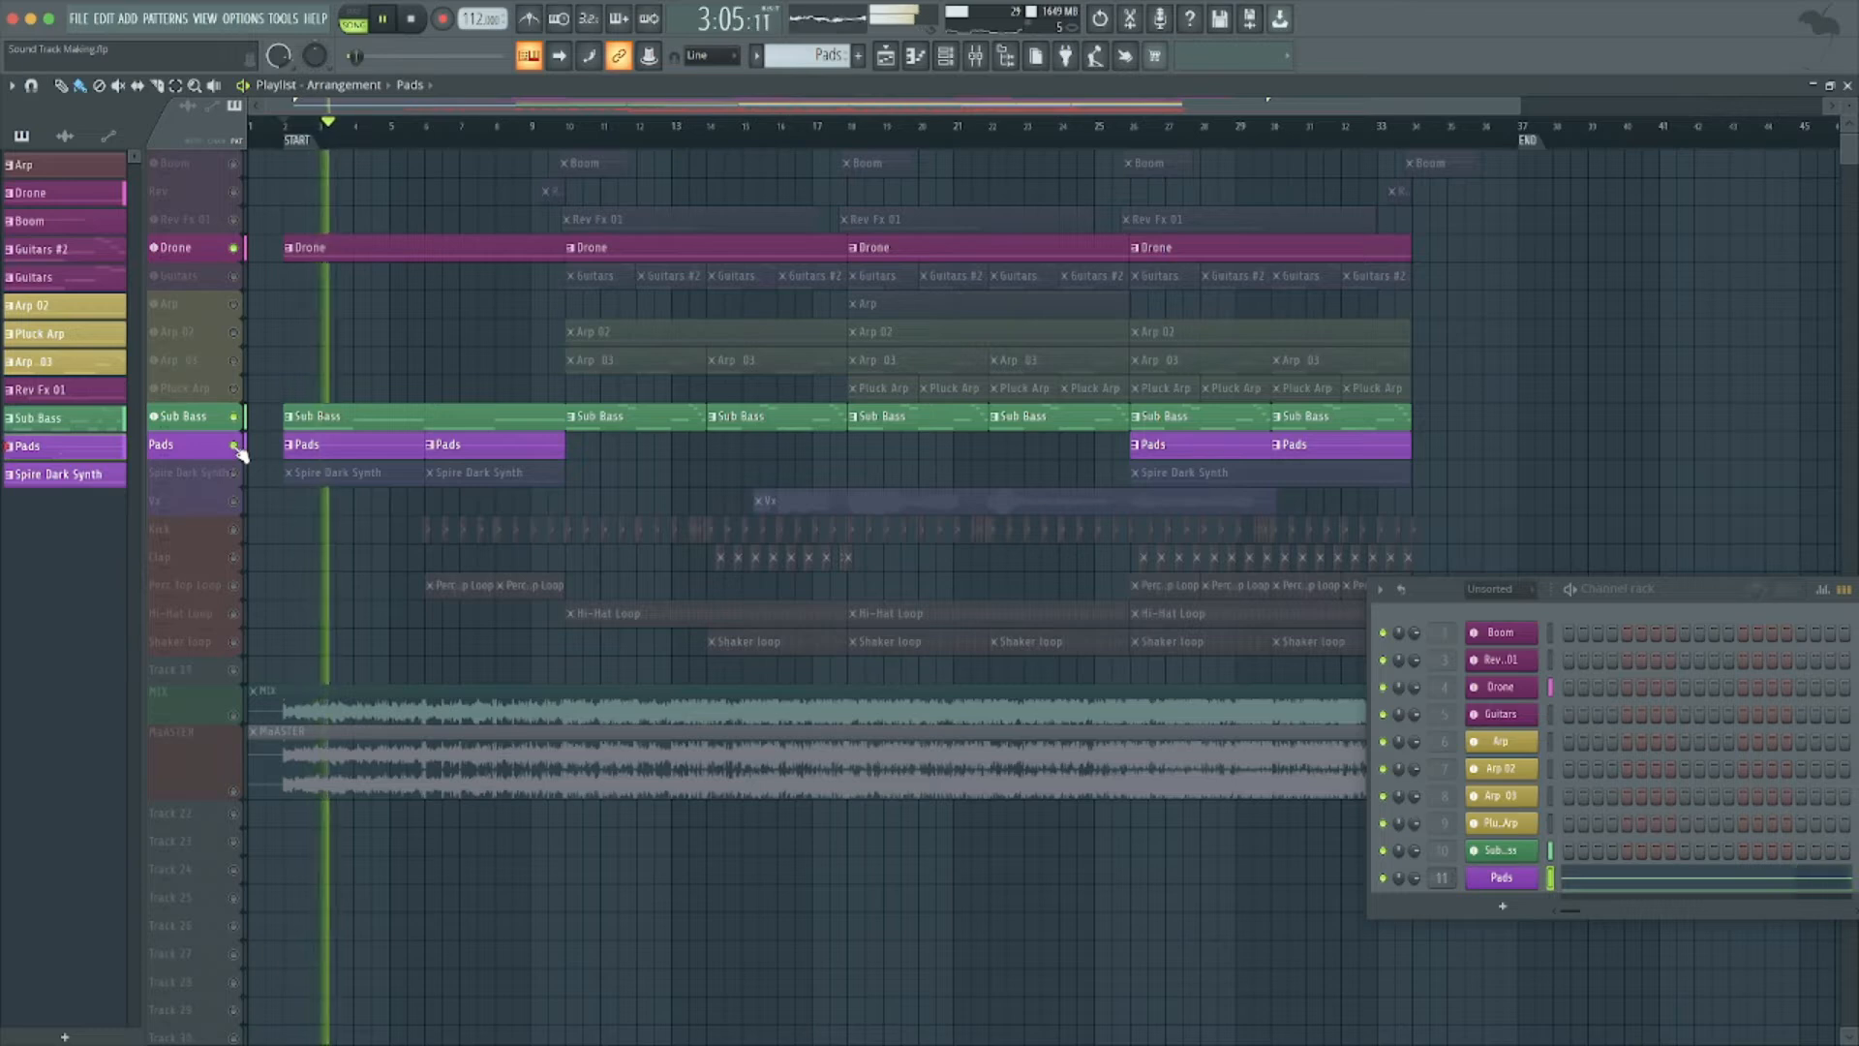
key(space)
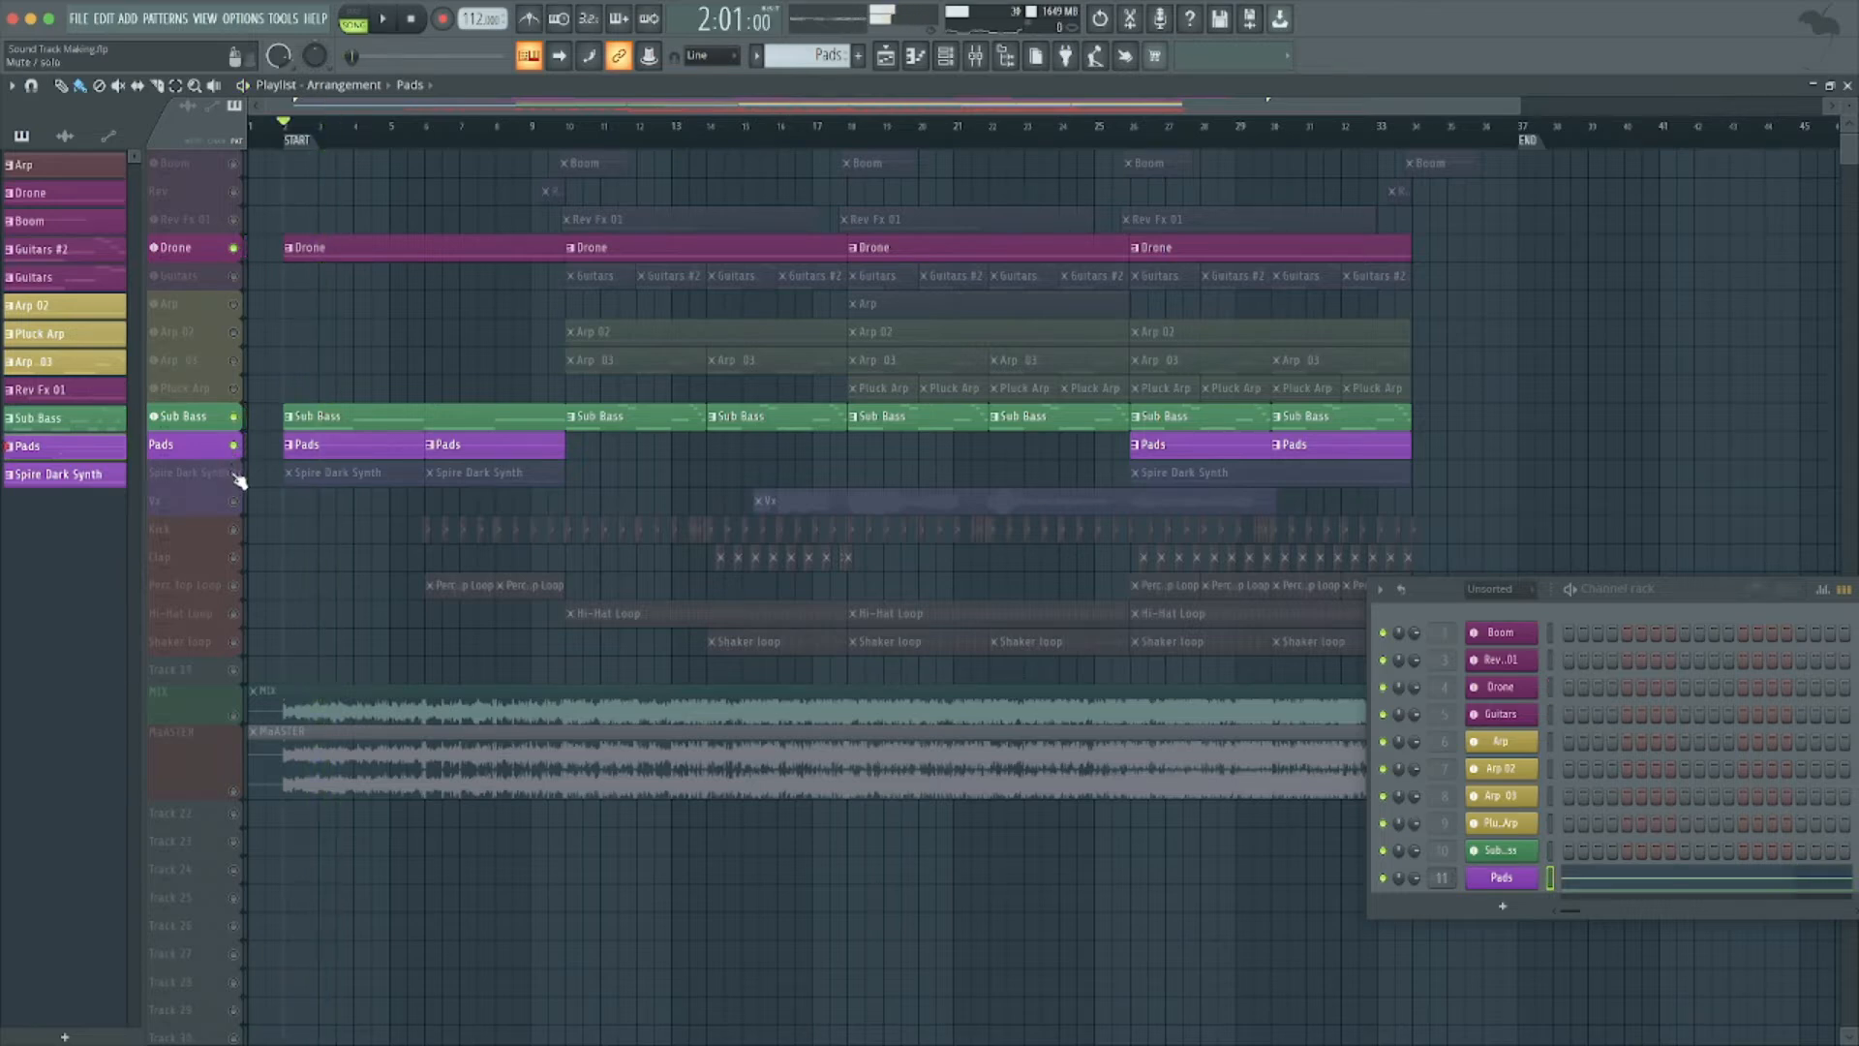
click(233, 474)
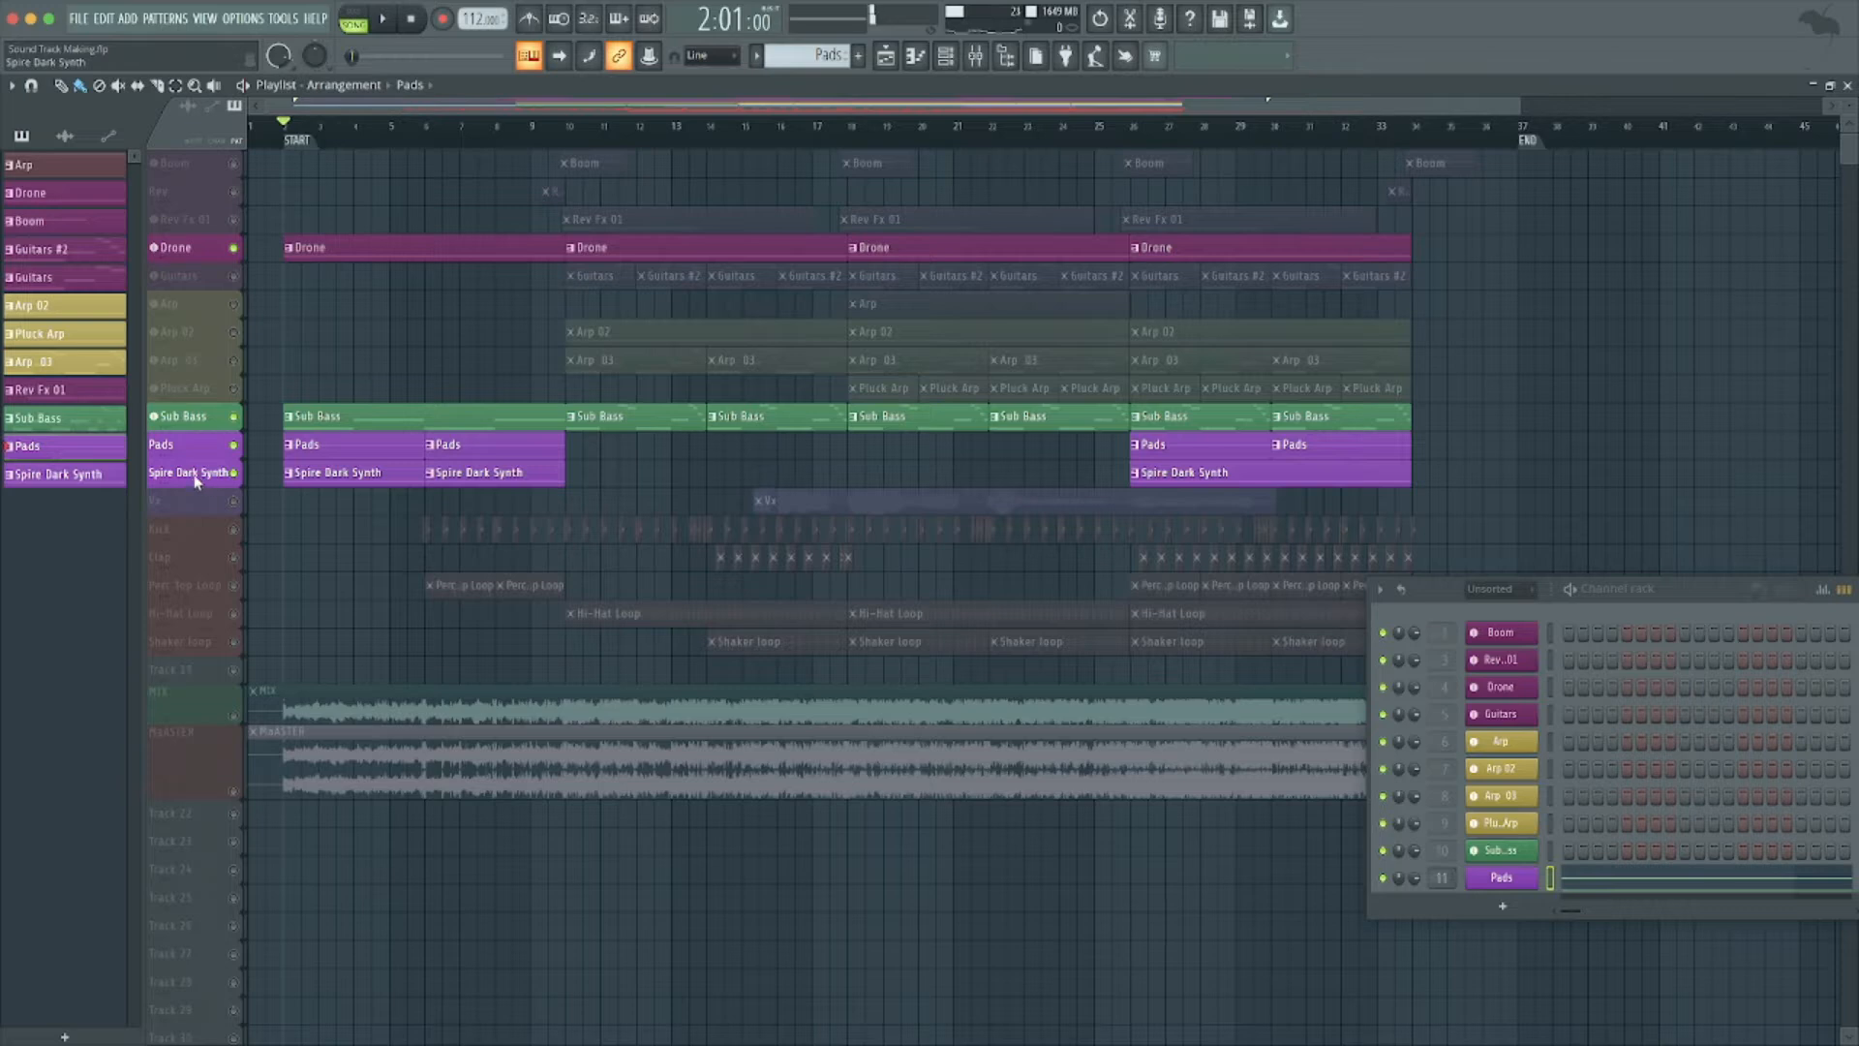
Open the Spire Dark Synth pattern in the piano roll, audition the key of its long note and close the piano roll.
scroll(1654, 774, down, 2)
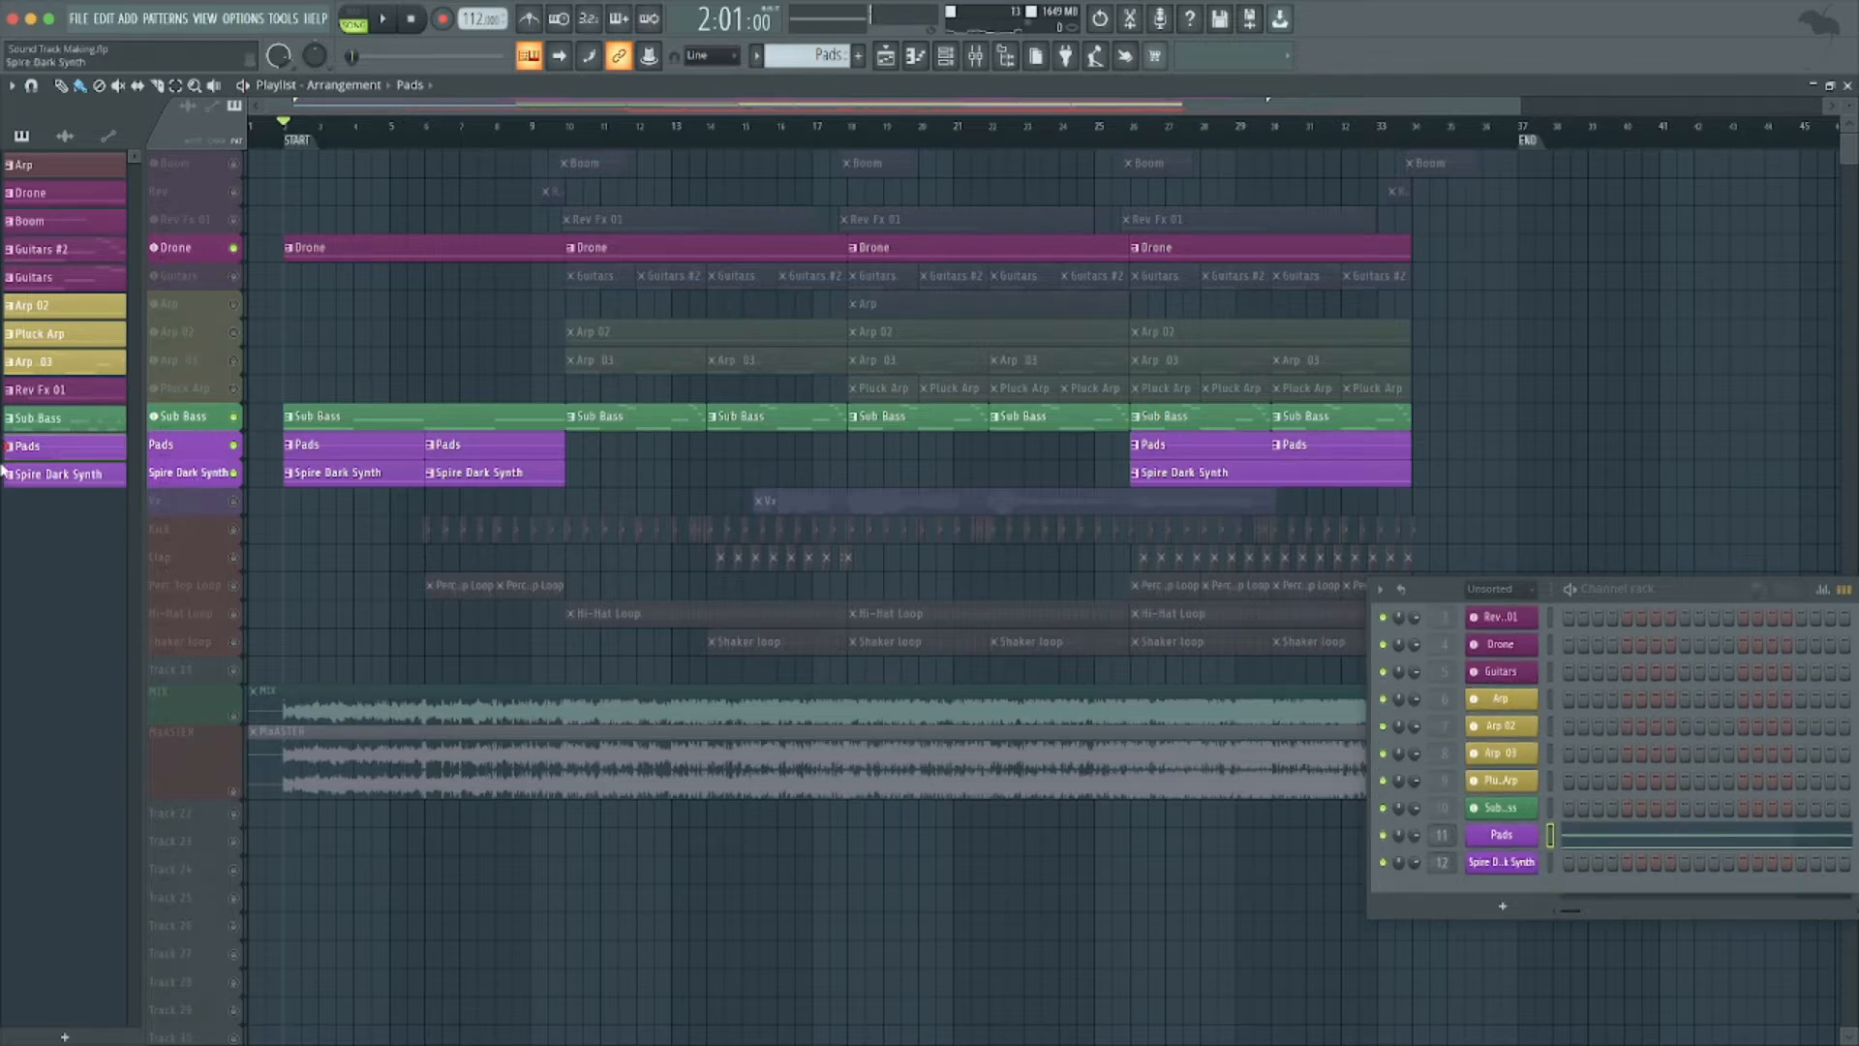
click(79, 475)
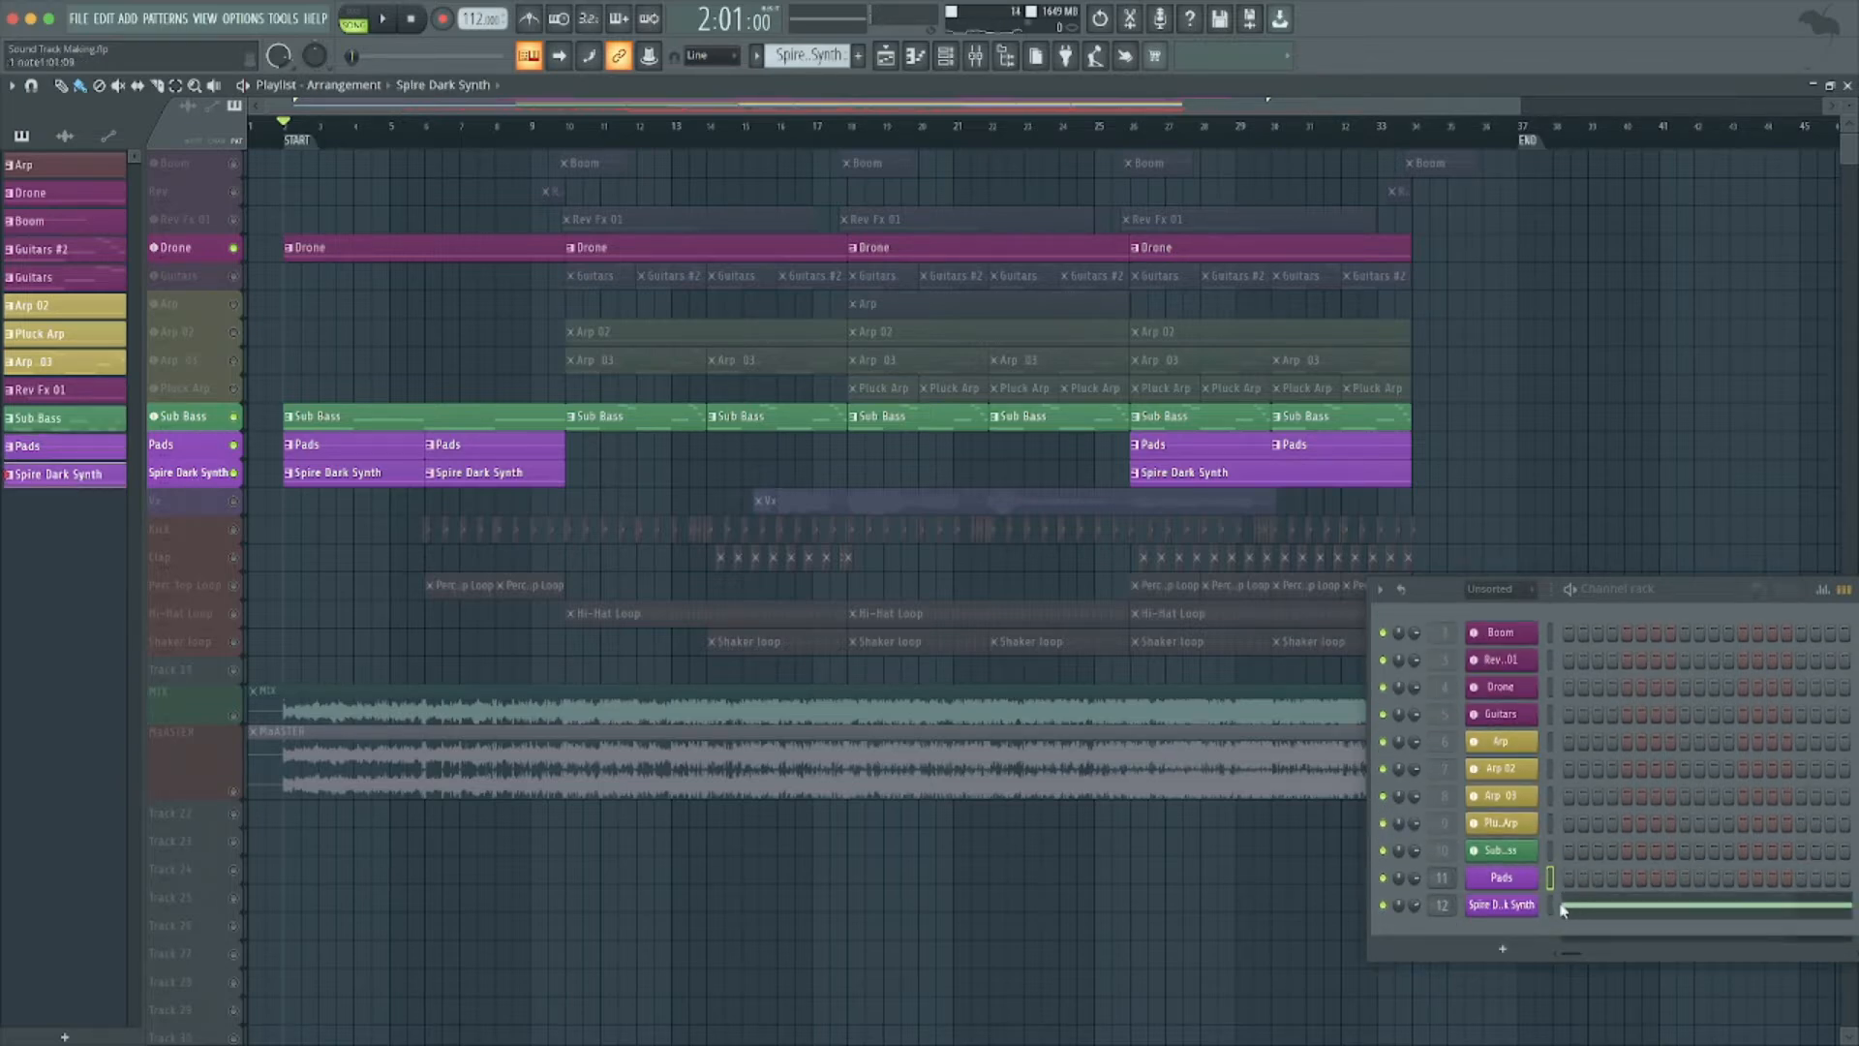
click(1593, 905)
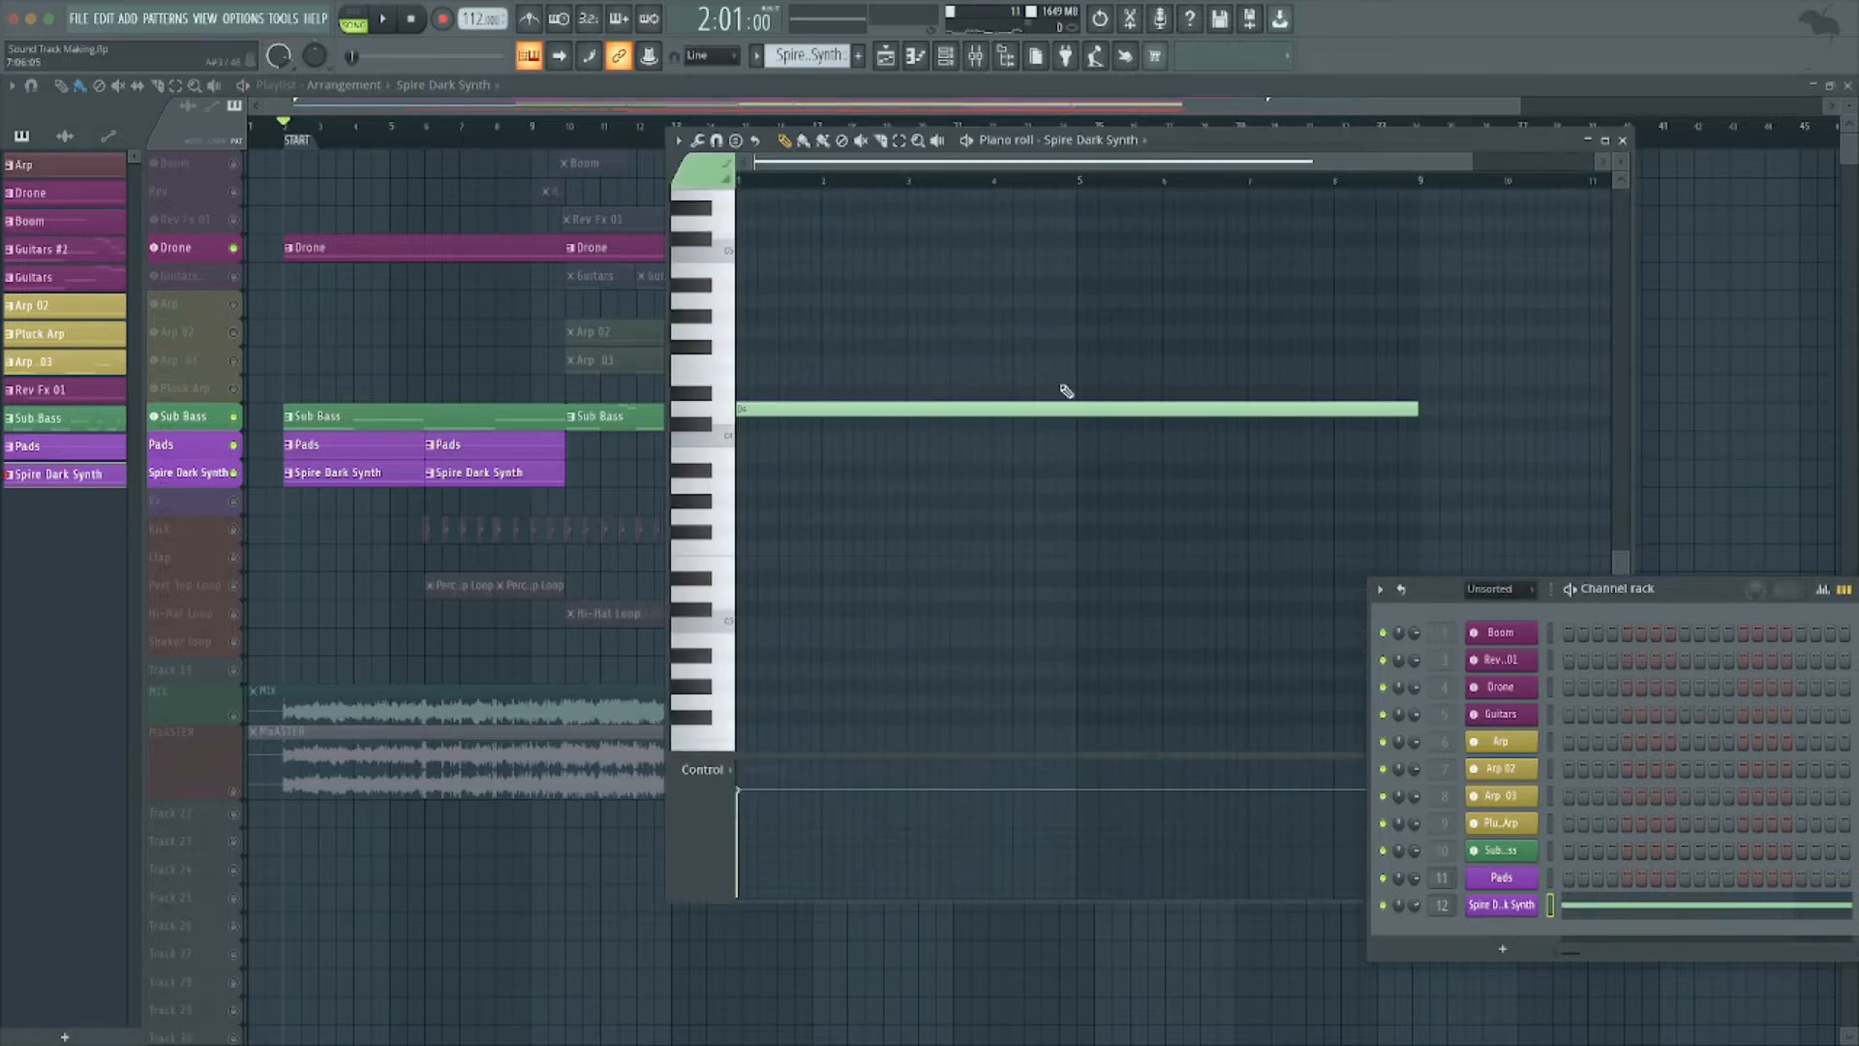
click(728, 415)
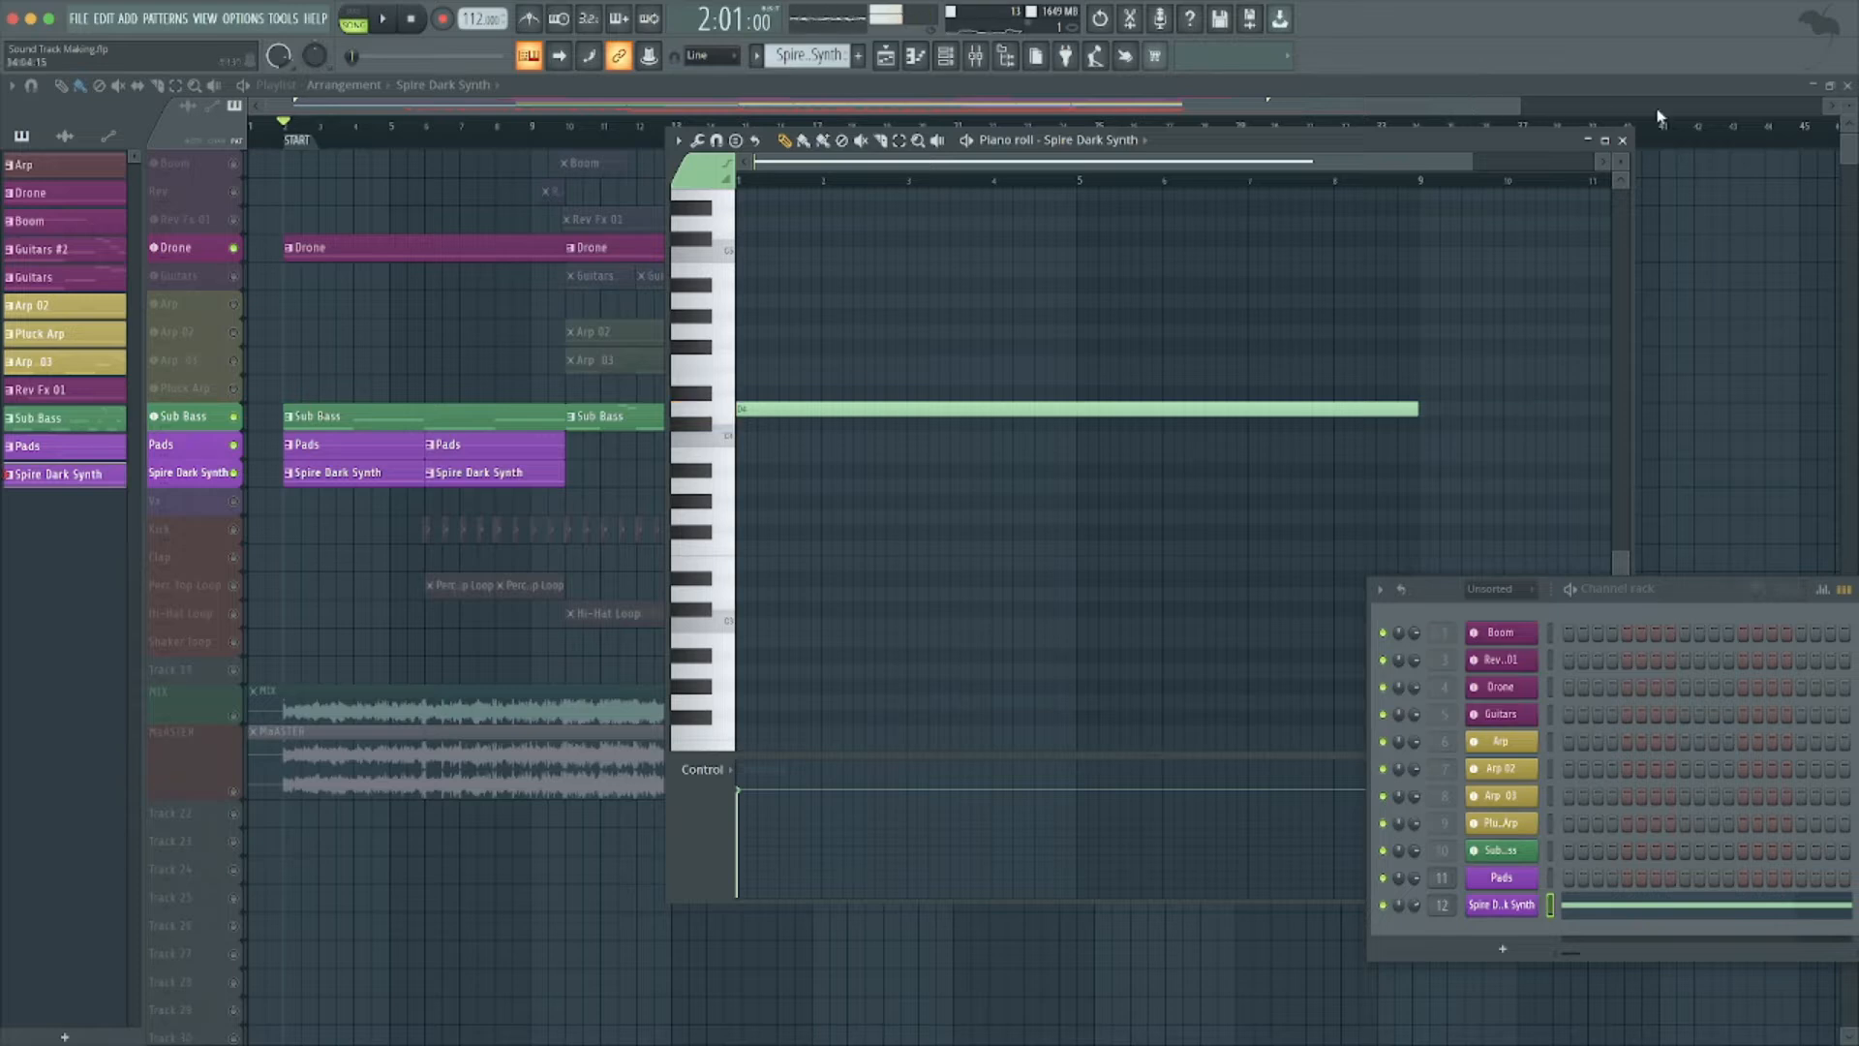
click(1624, 141)
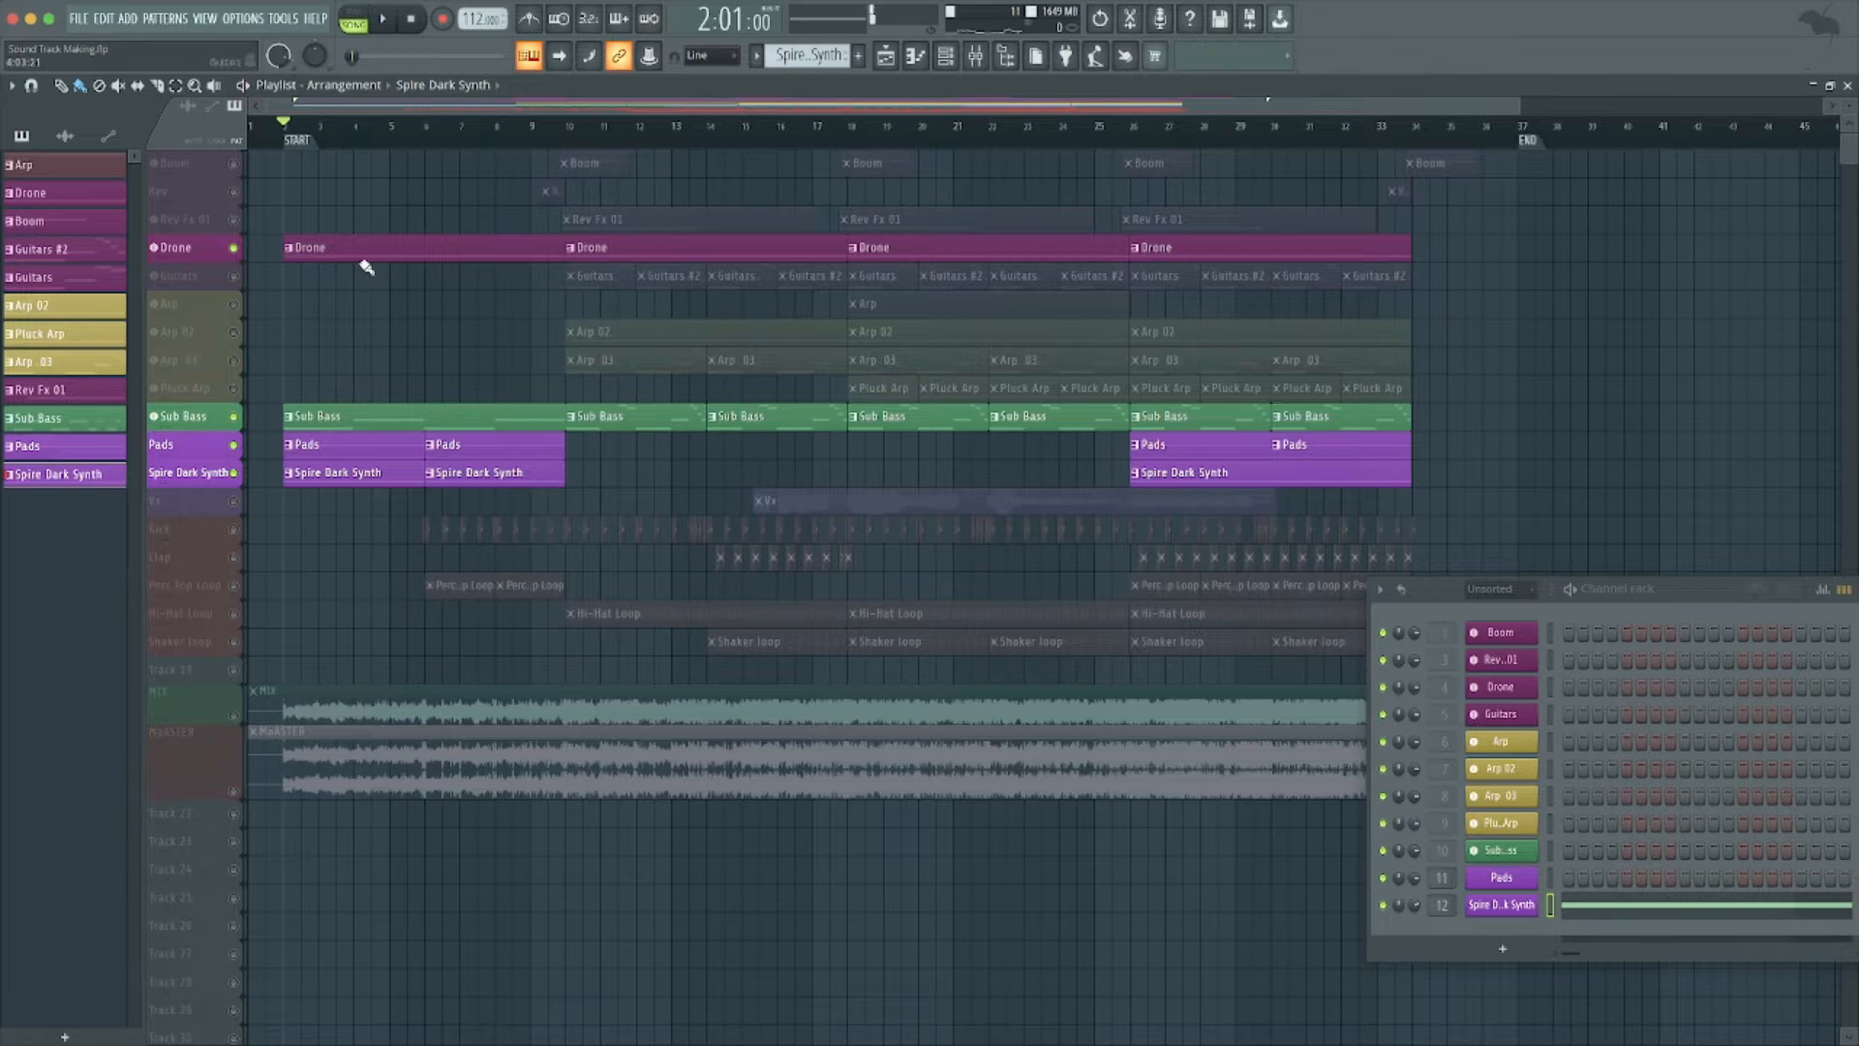
Play the Drone, Sub Bass, Pads and Spire Dark Synth intro together, stop playback and restore all tracks.
key(space)
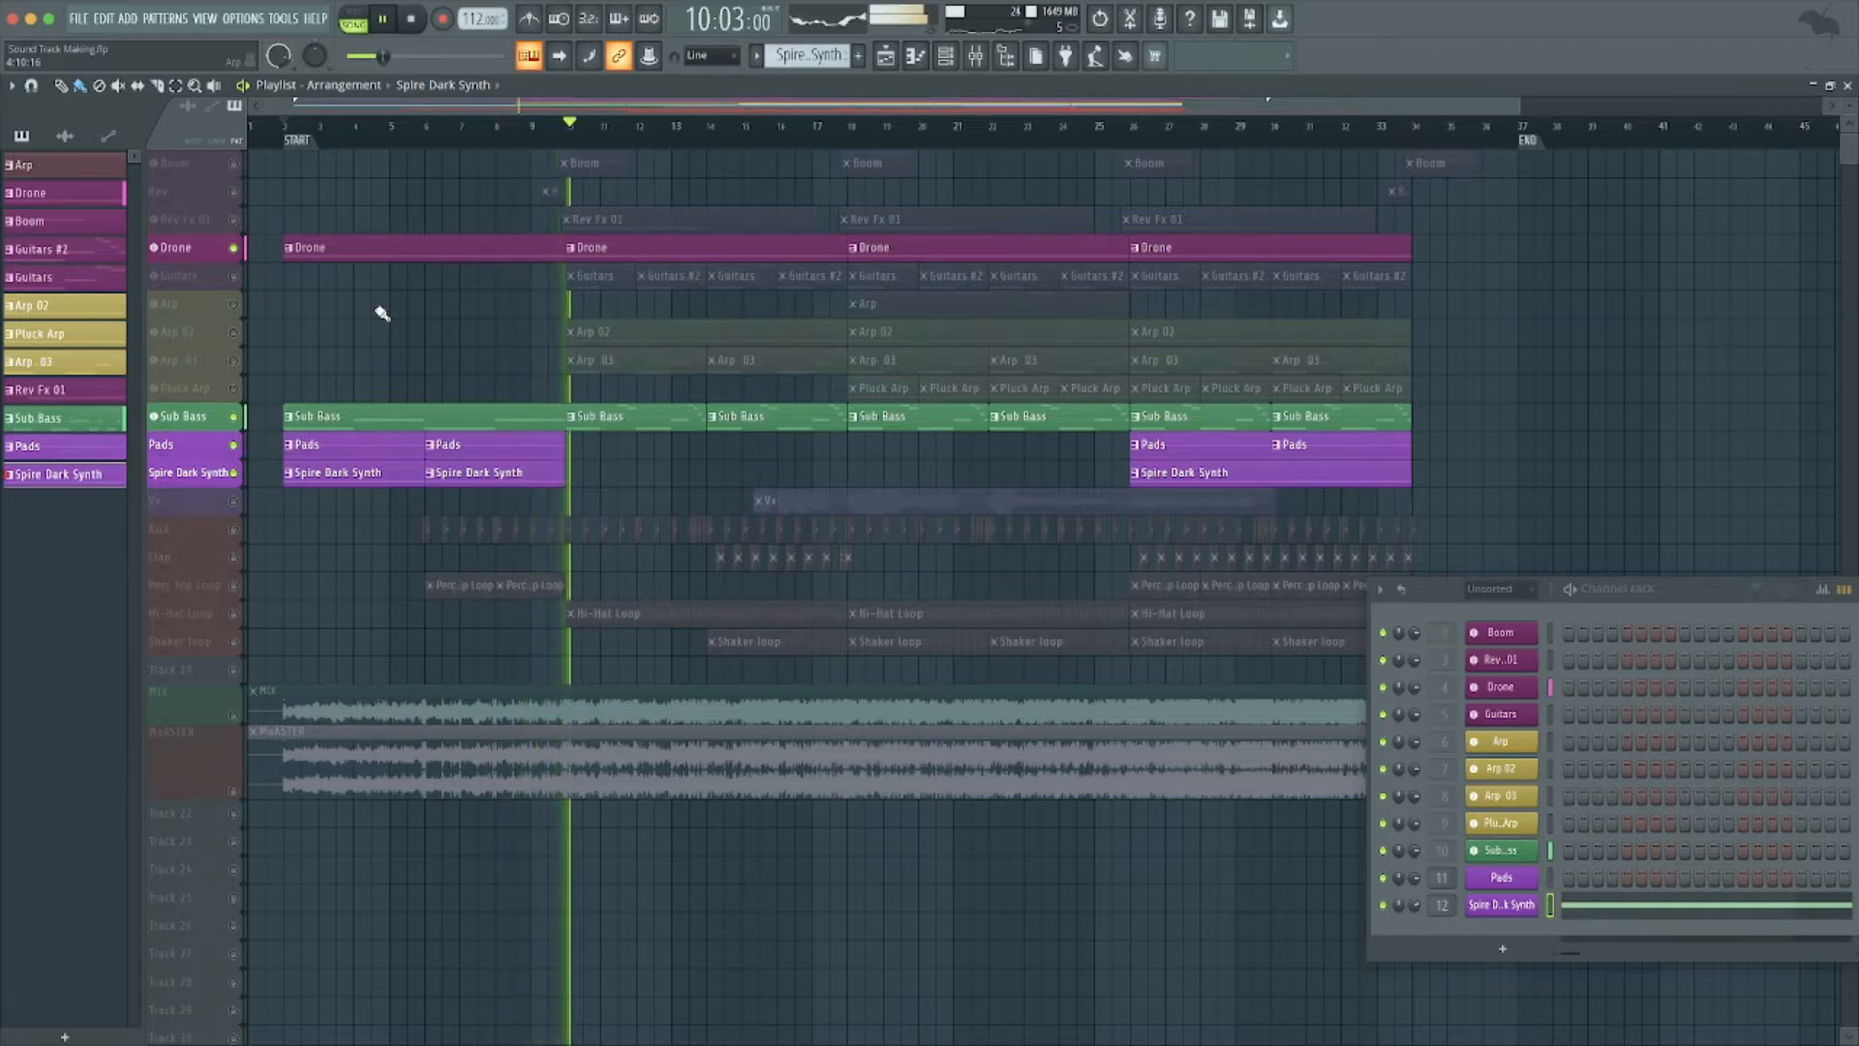
key(space)
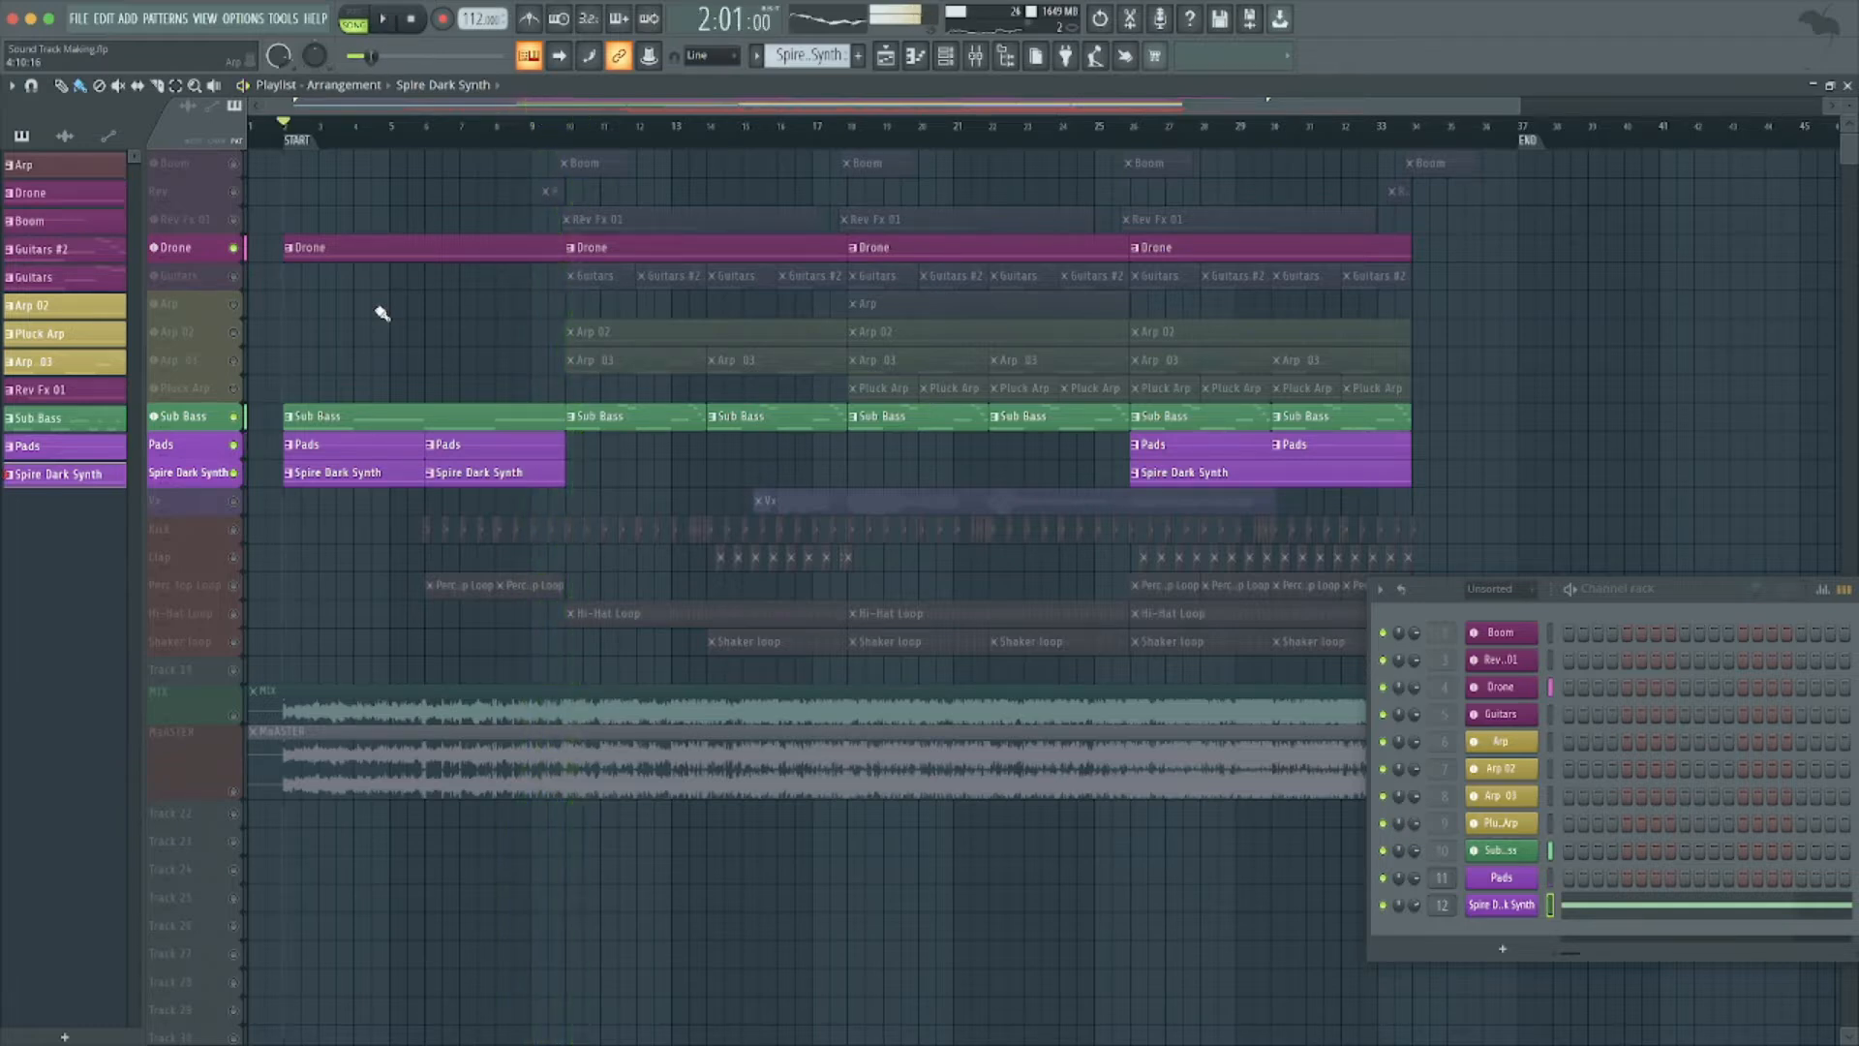
ctrl+click(233, 248)
ctrl+click(234, 248)
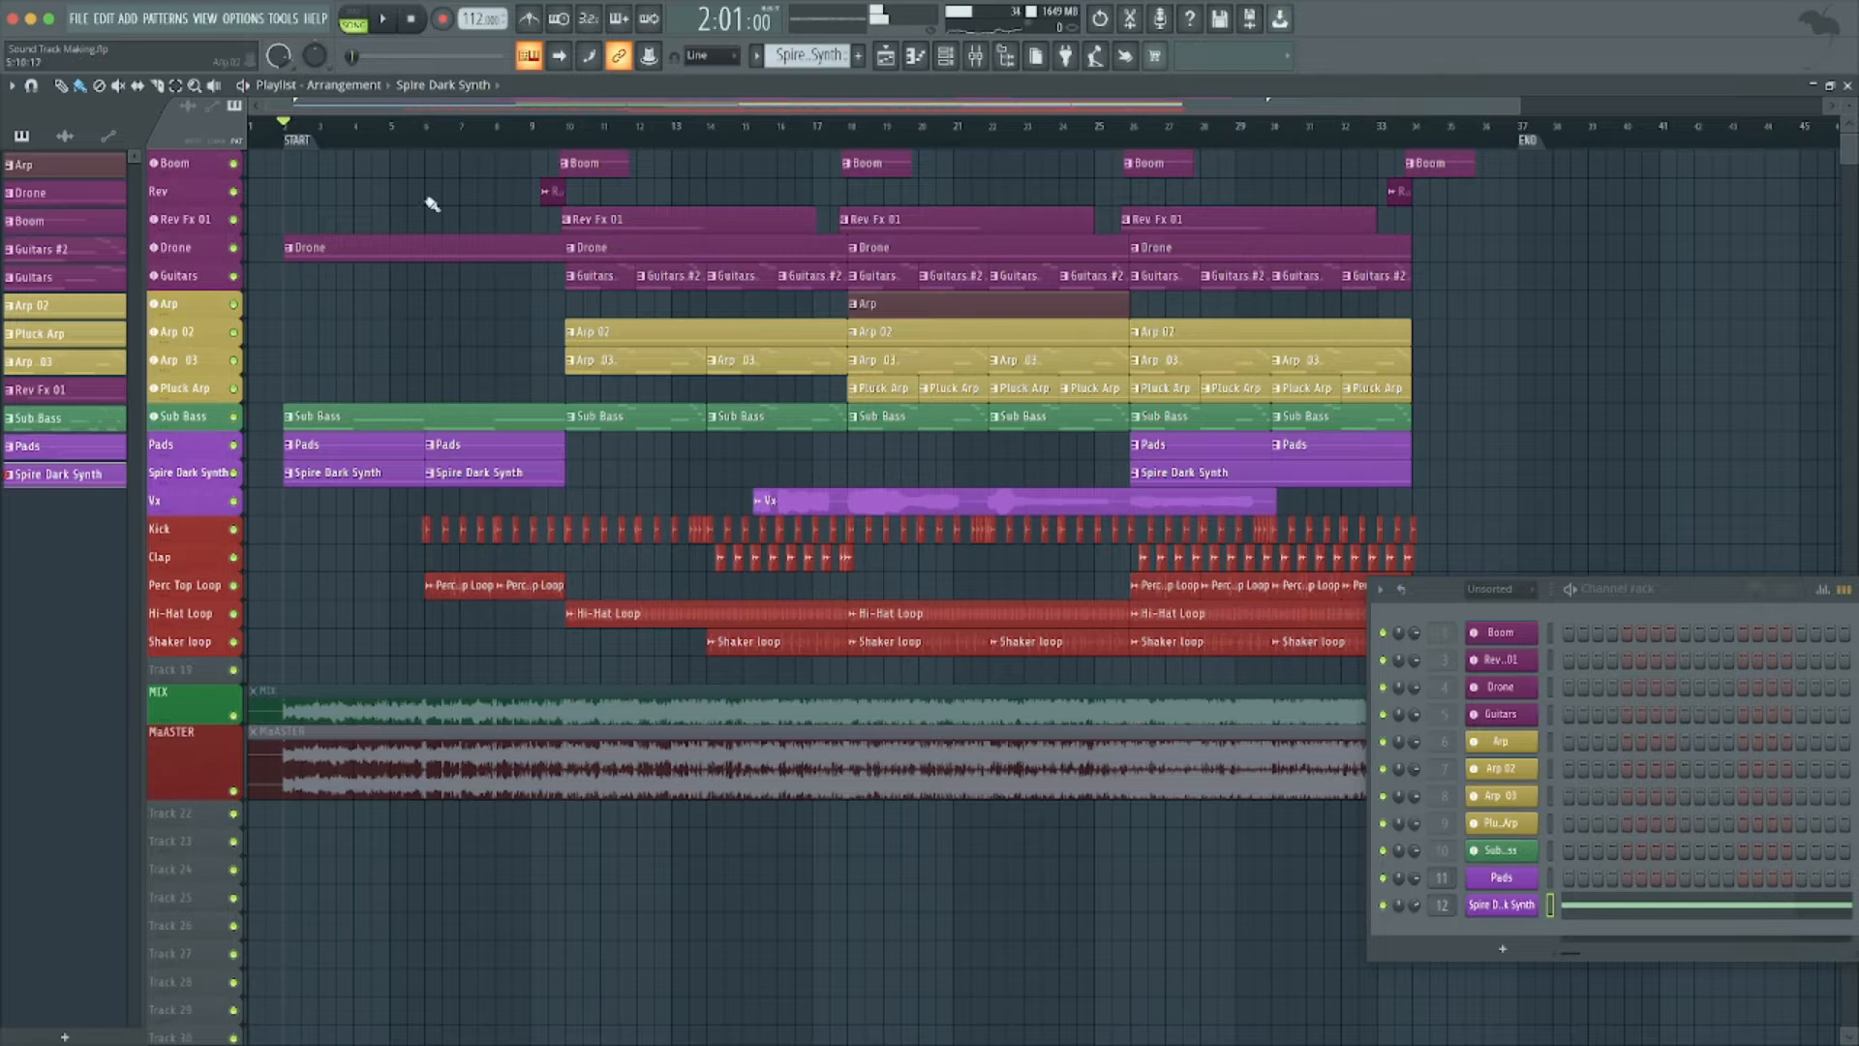
Set the playhead to the first Kick clip just before bar 6, solo the Kick track, and play and stop it.
click(427, 127)
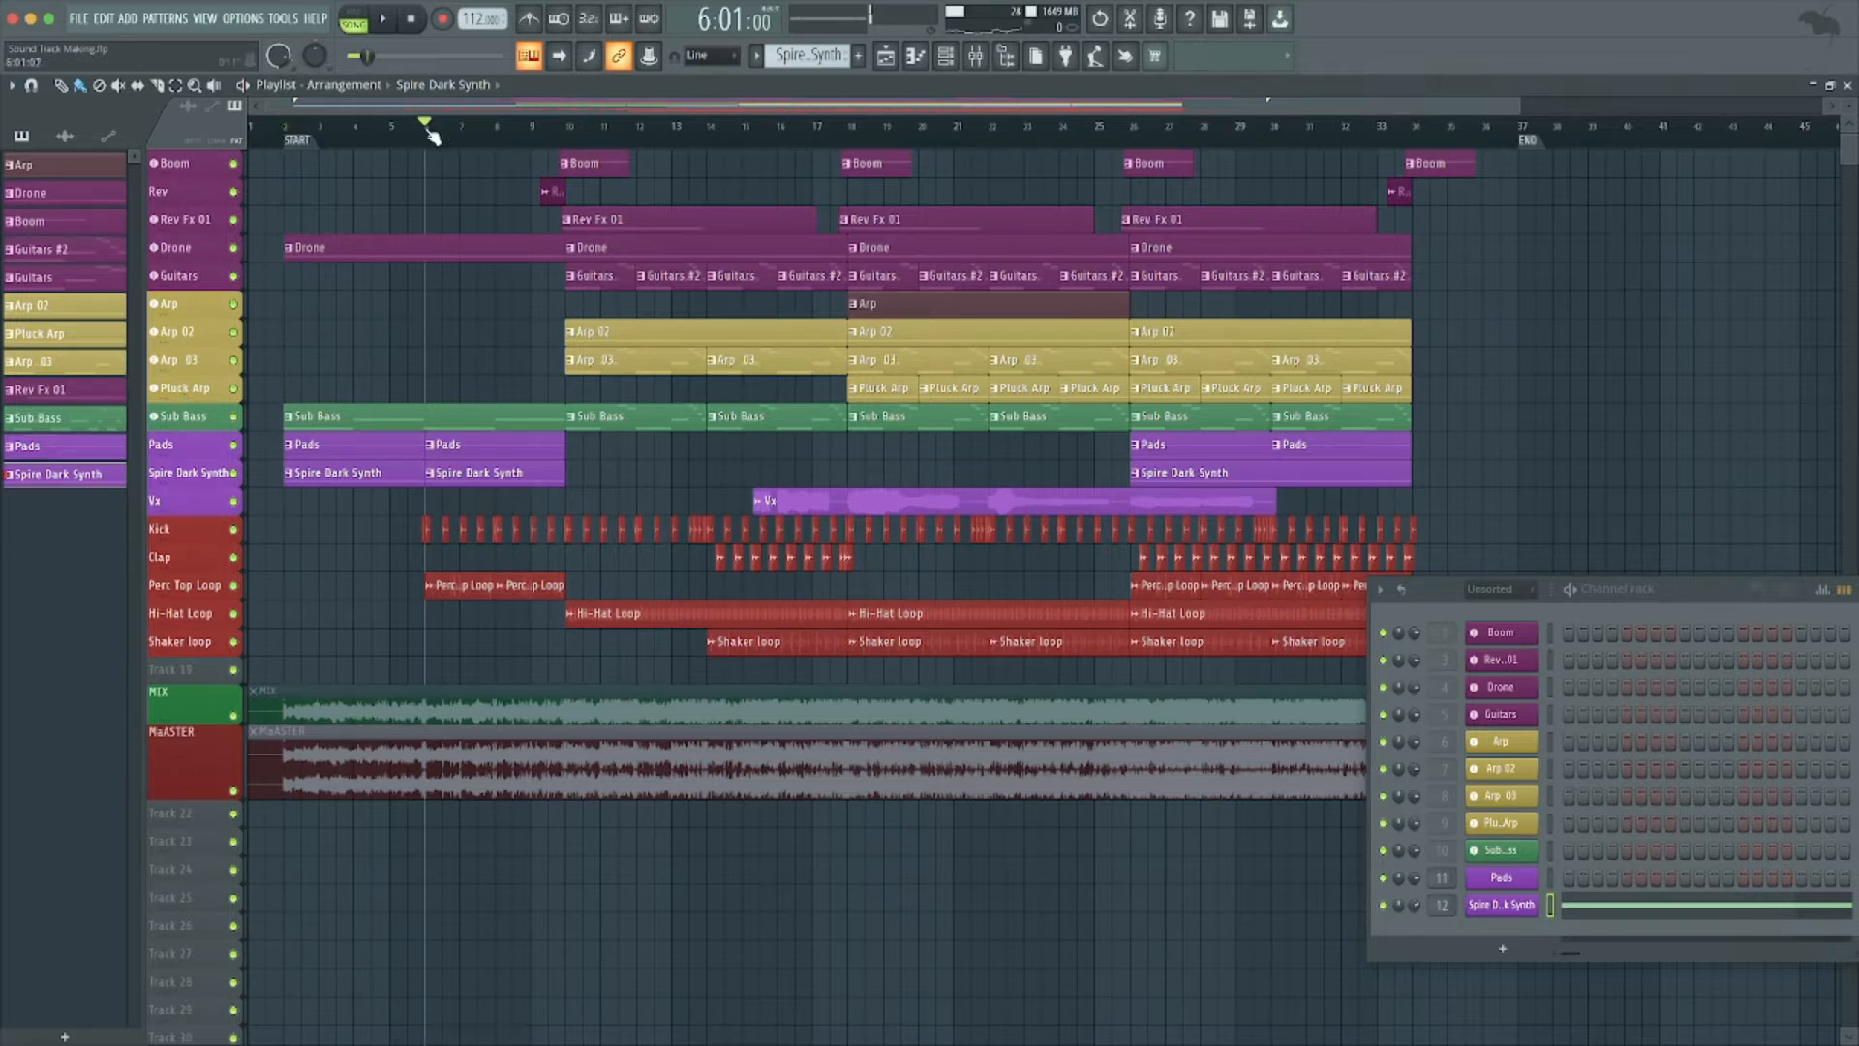
scroll(432, 137, up, 8)
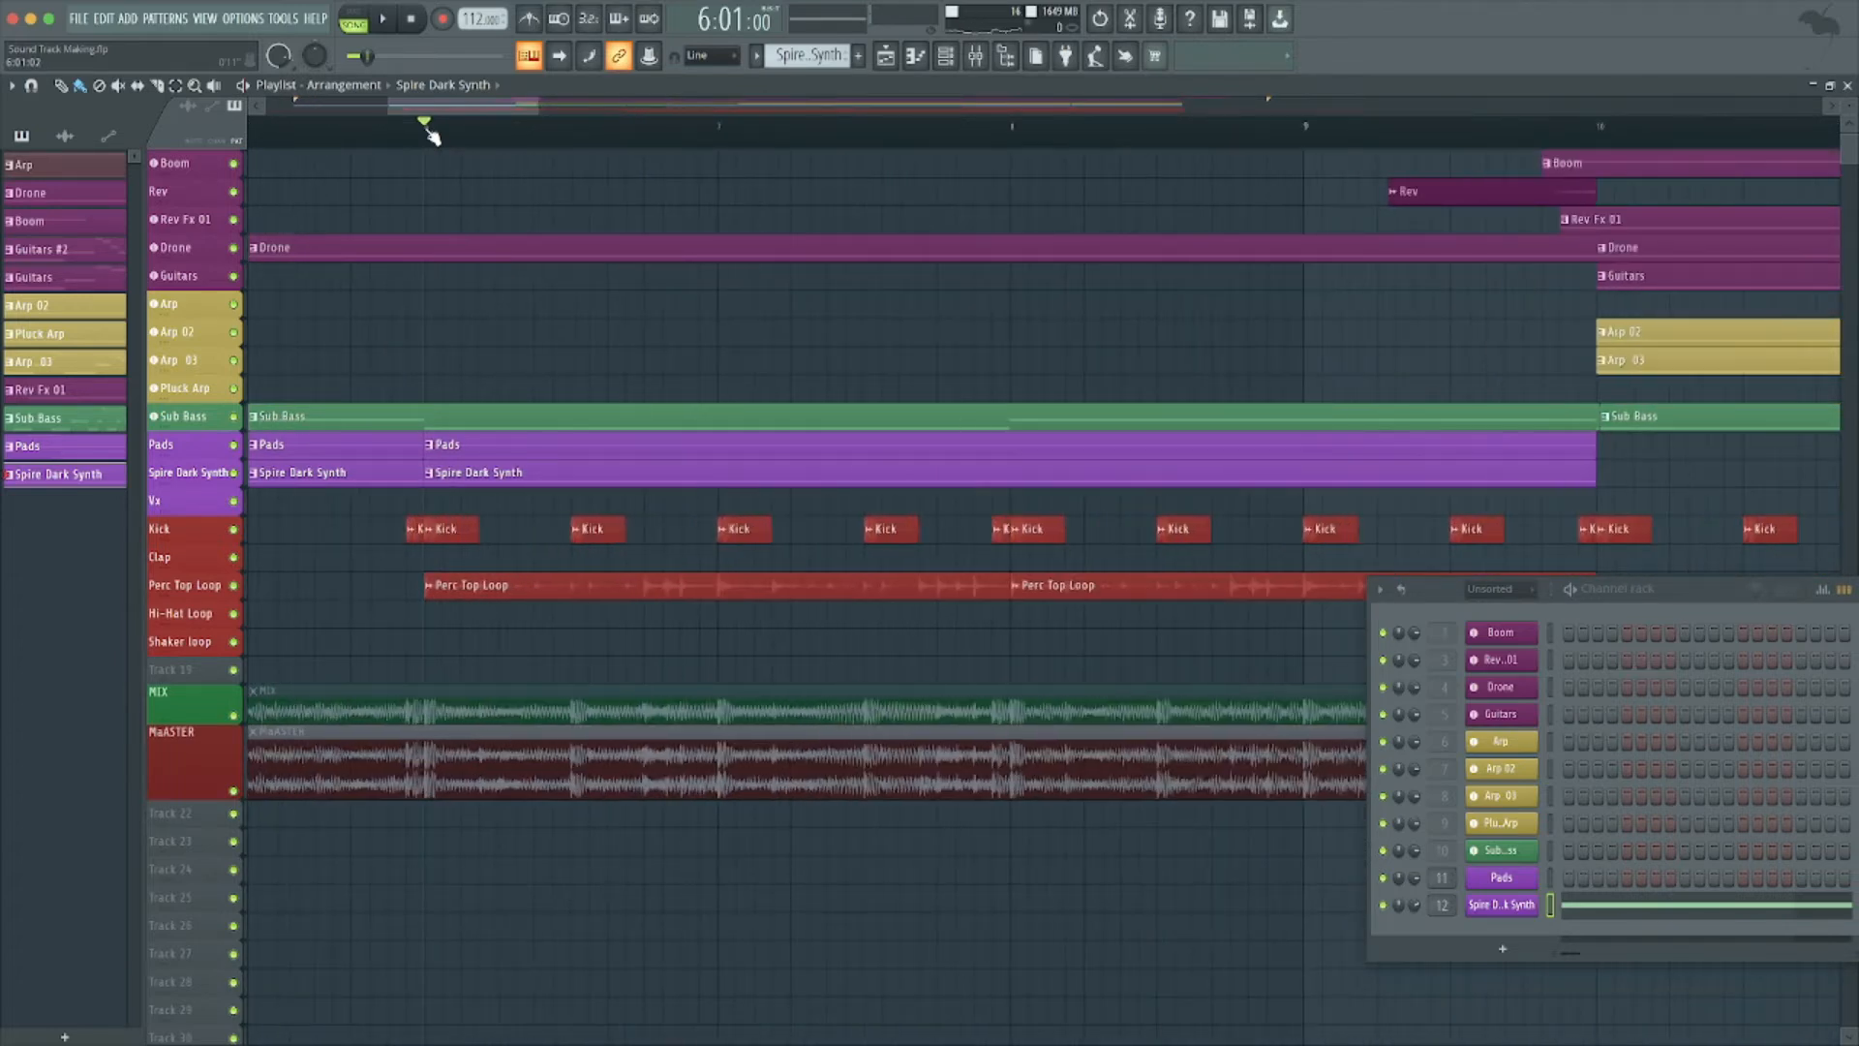
scroll(432, 137, up, 4)
scroll(438, 247, left, 2)
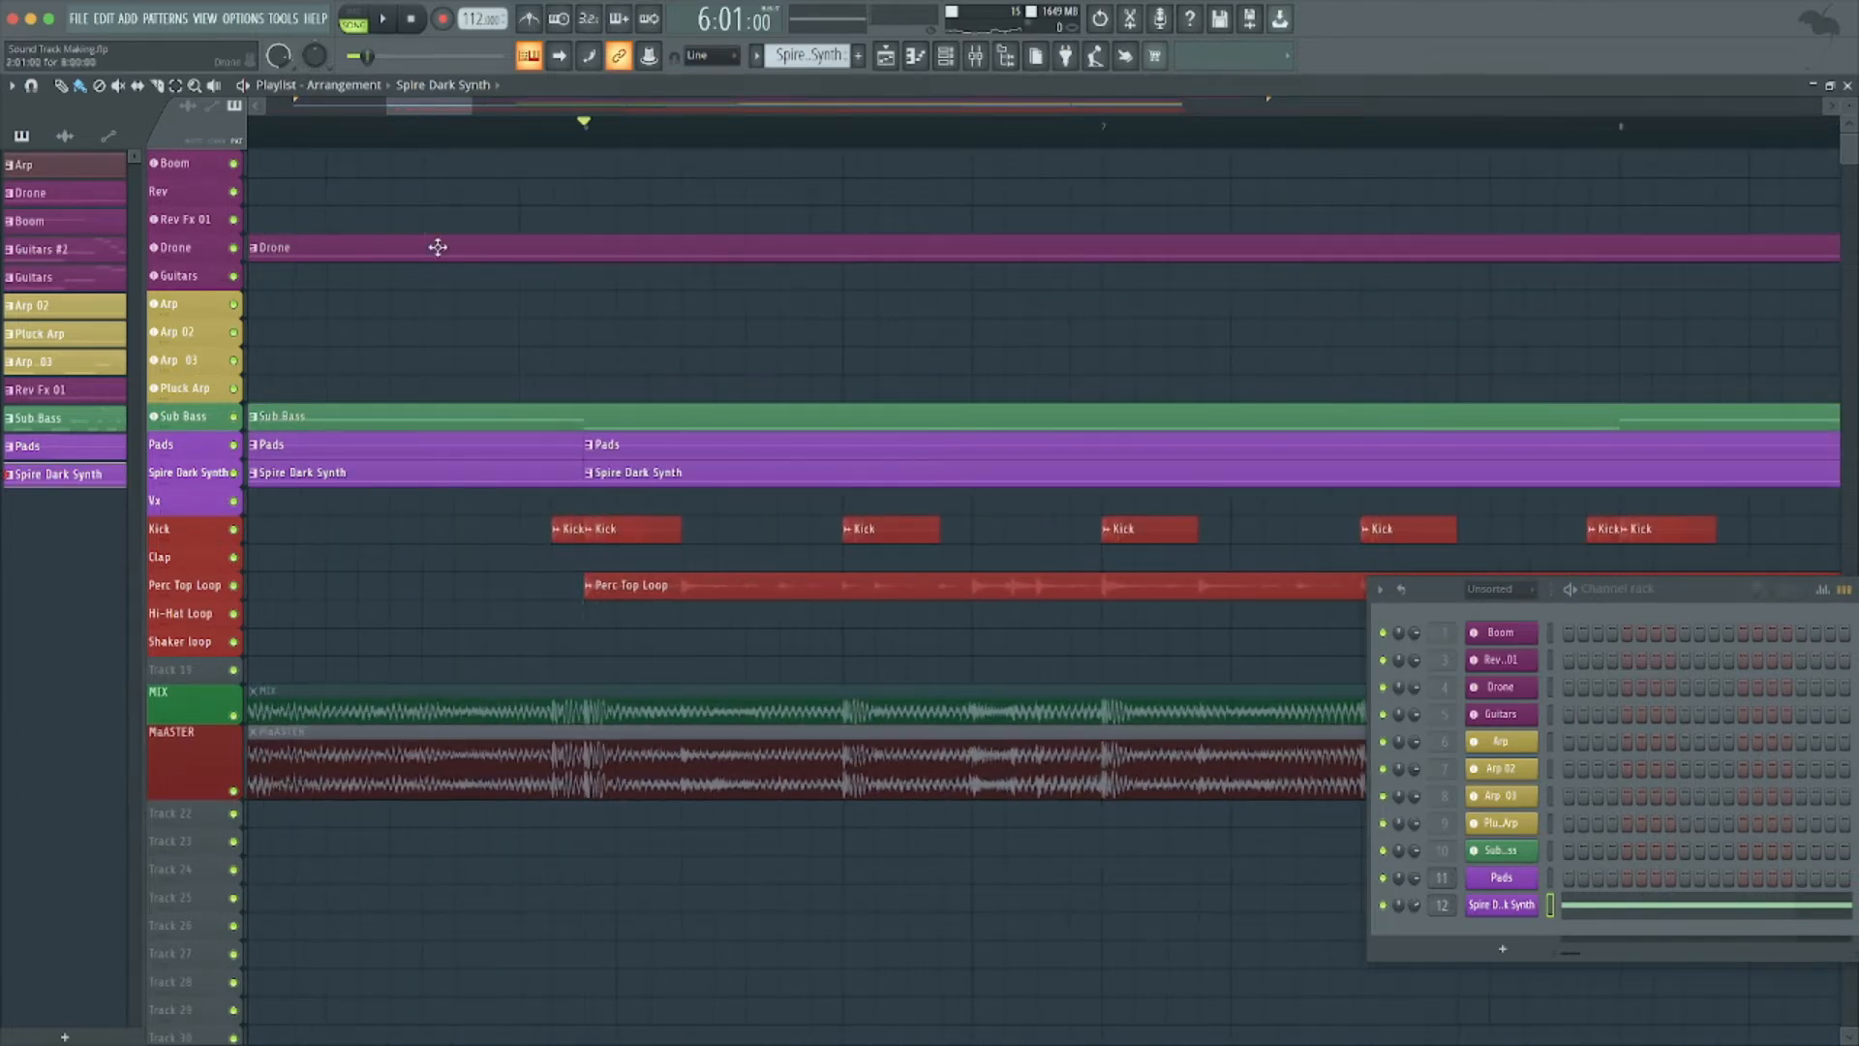
click(555, 129)
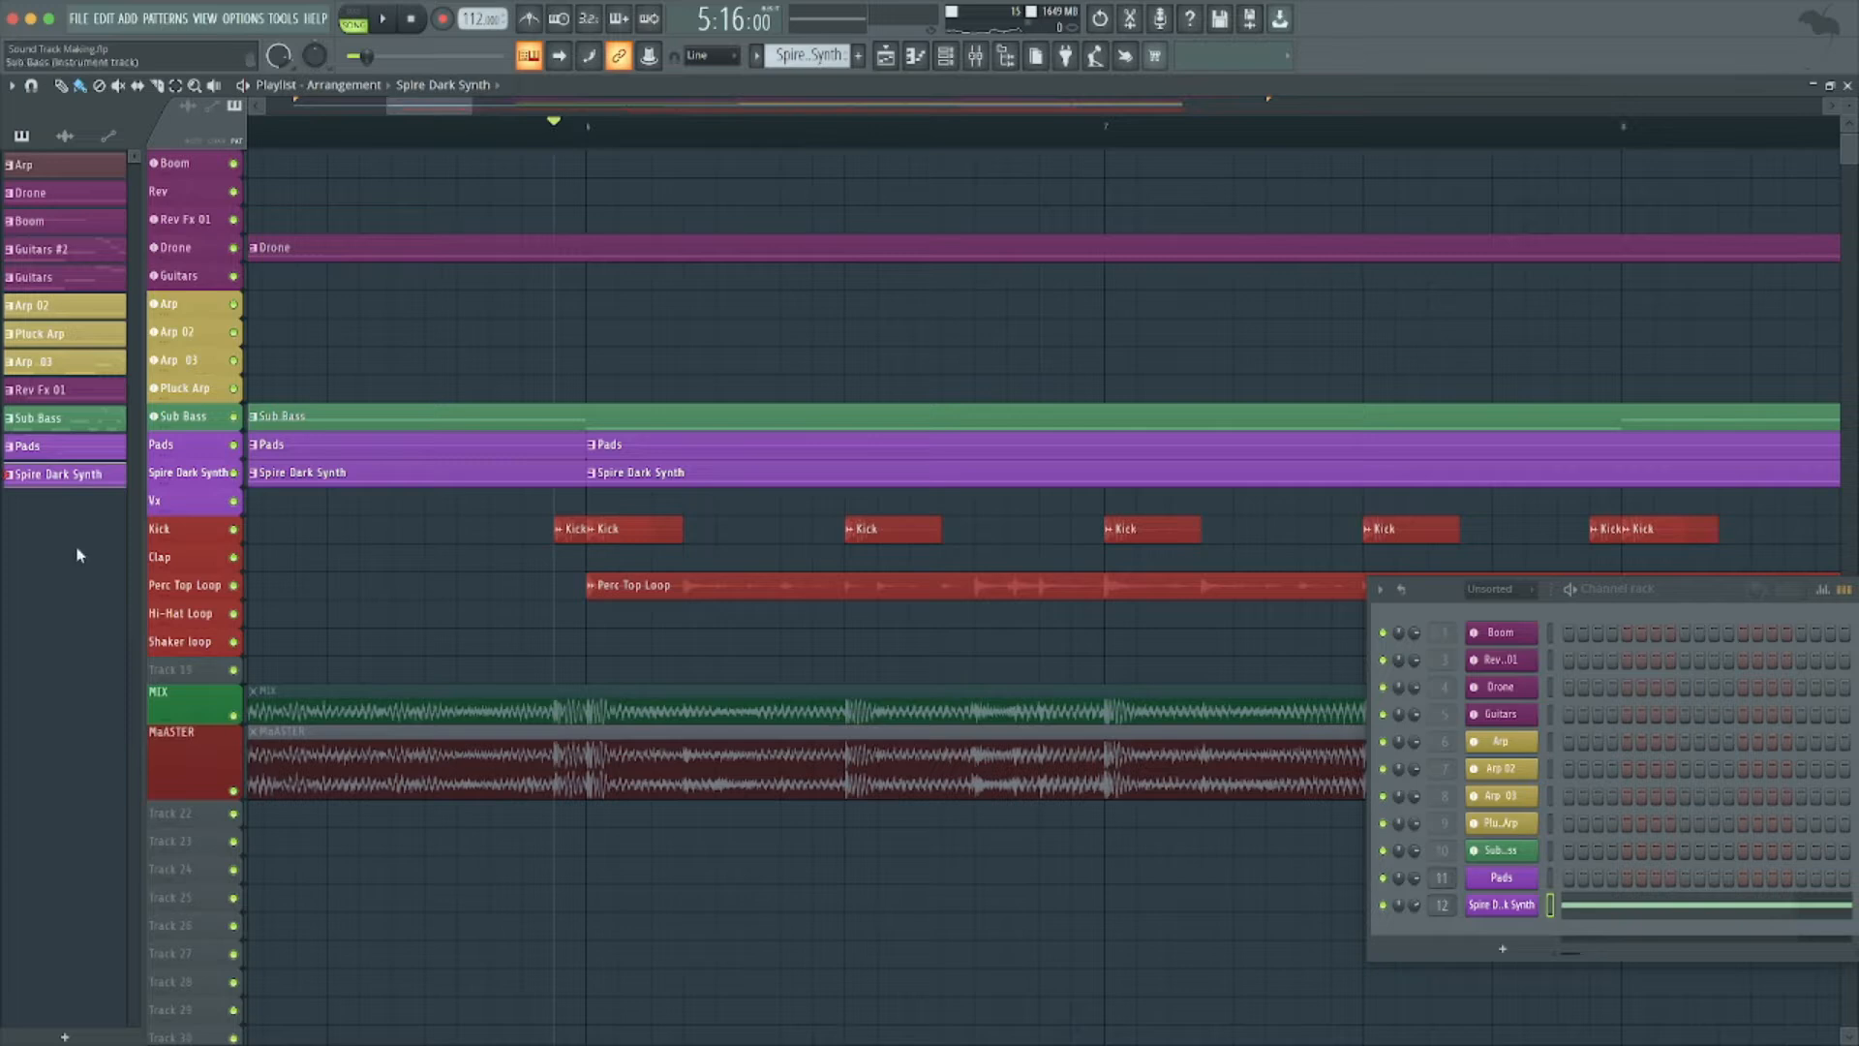
right_click(234, 528)
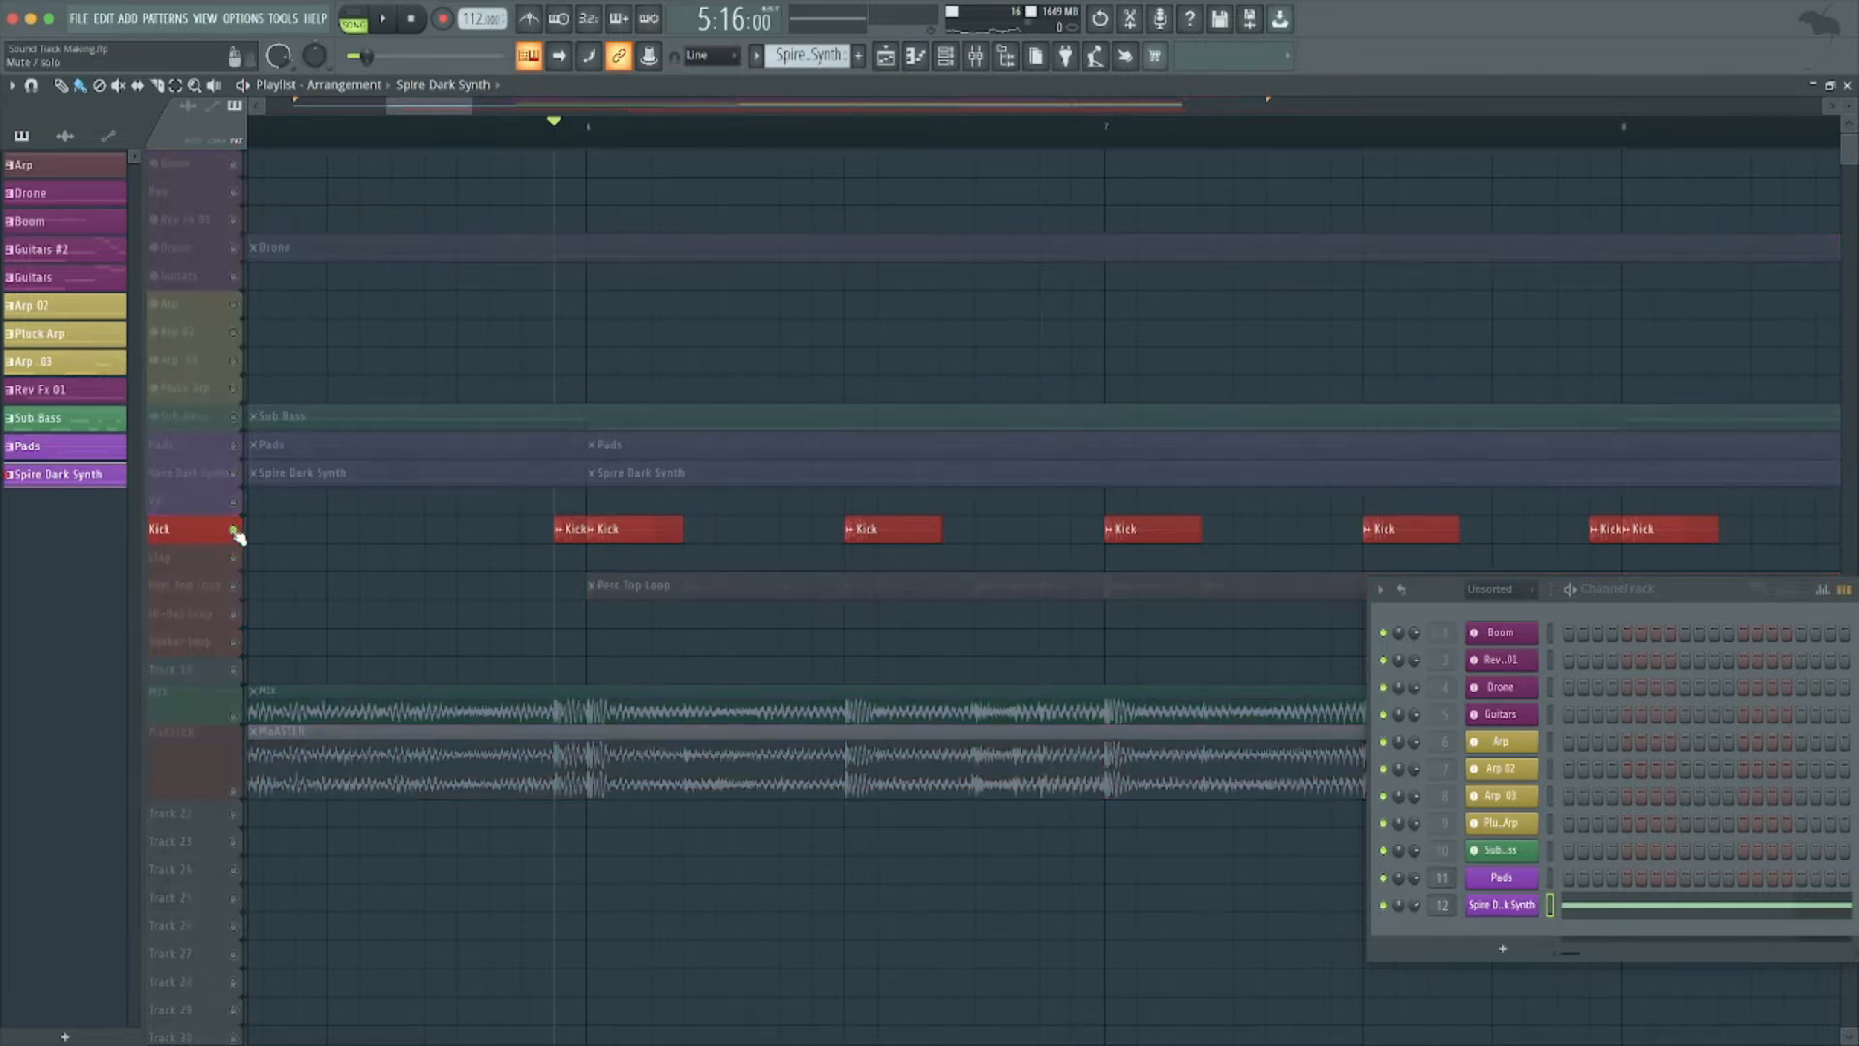
key(space)
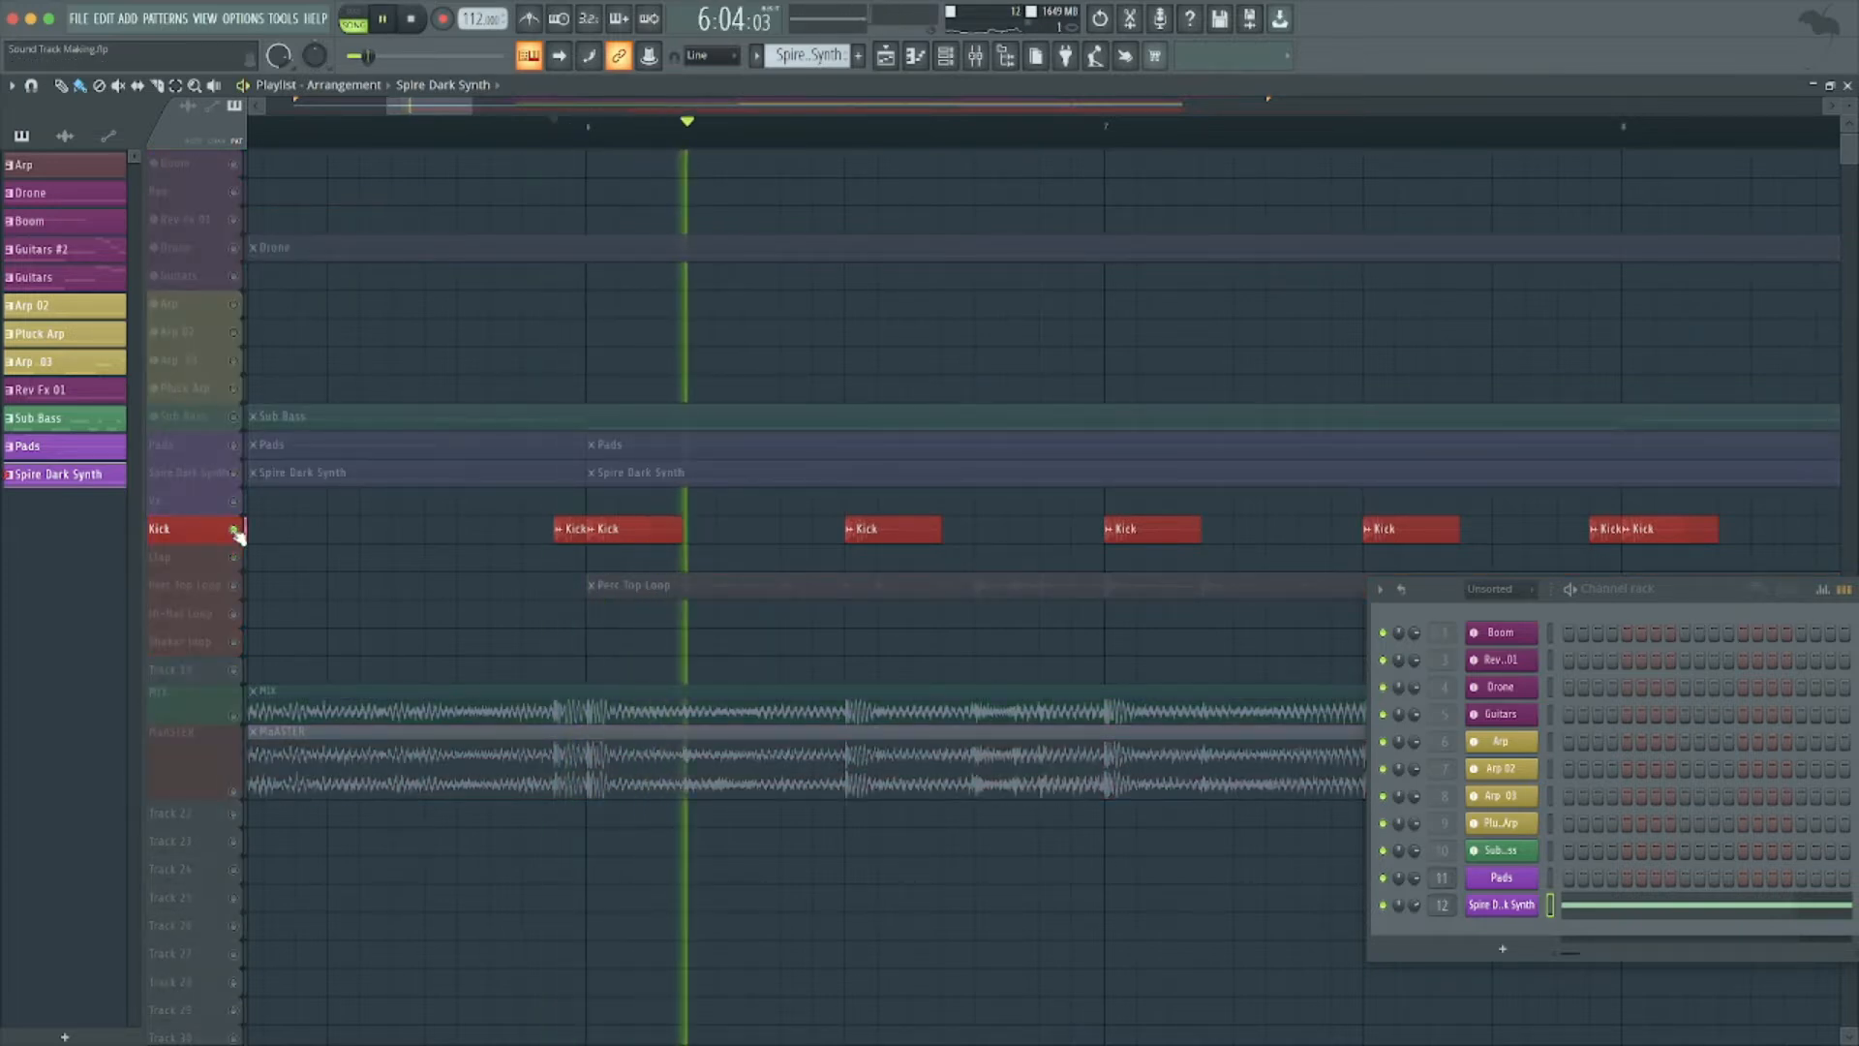
scroll(695, 140, down, 8)
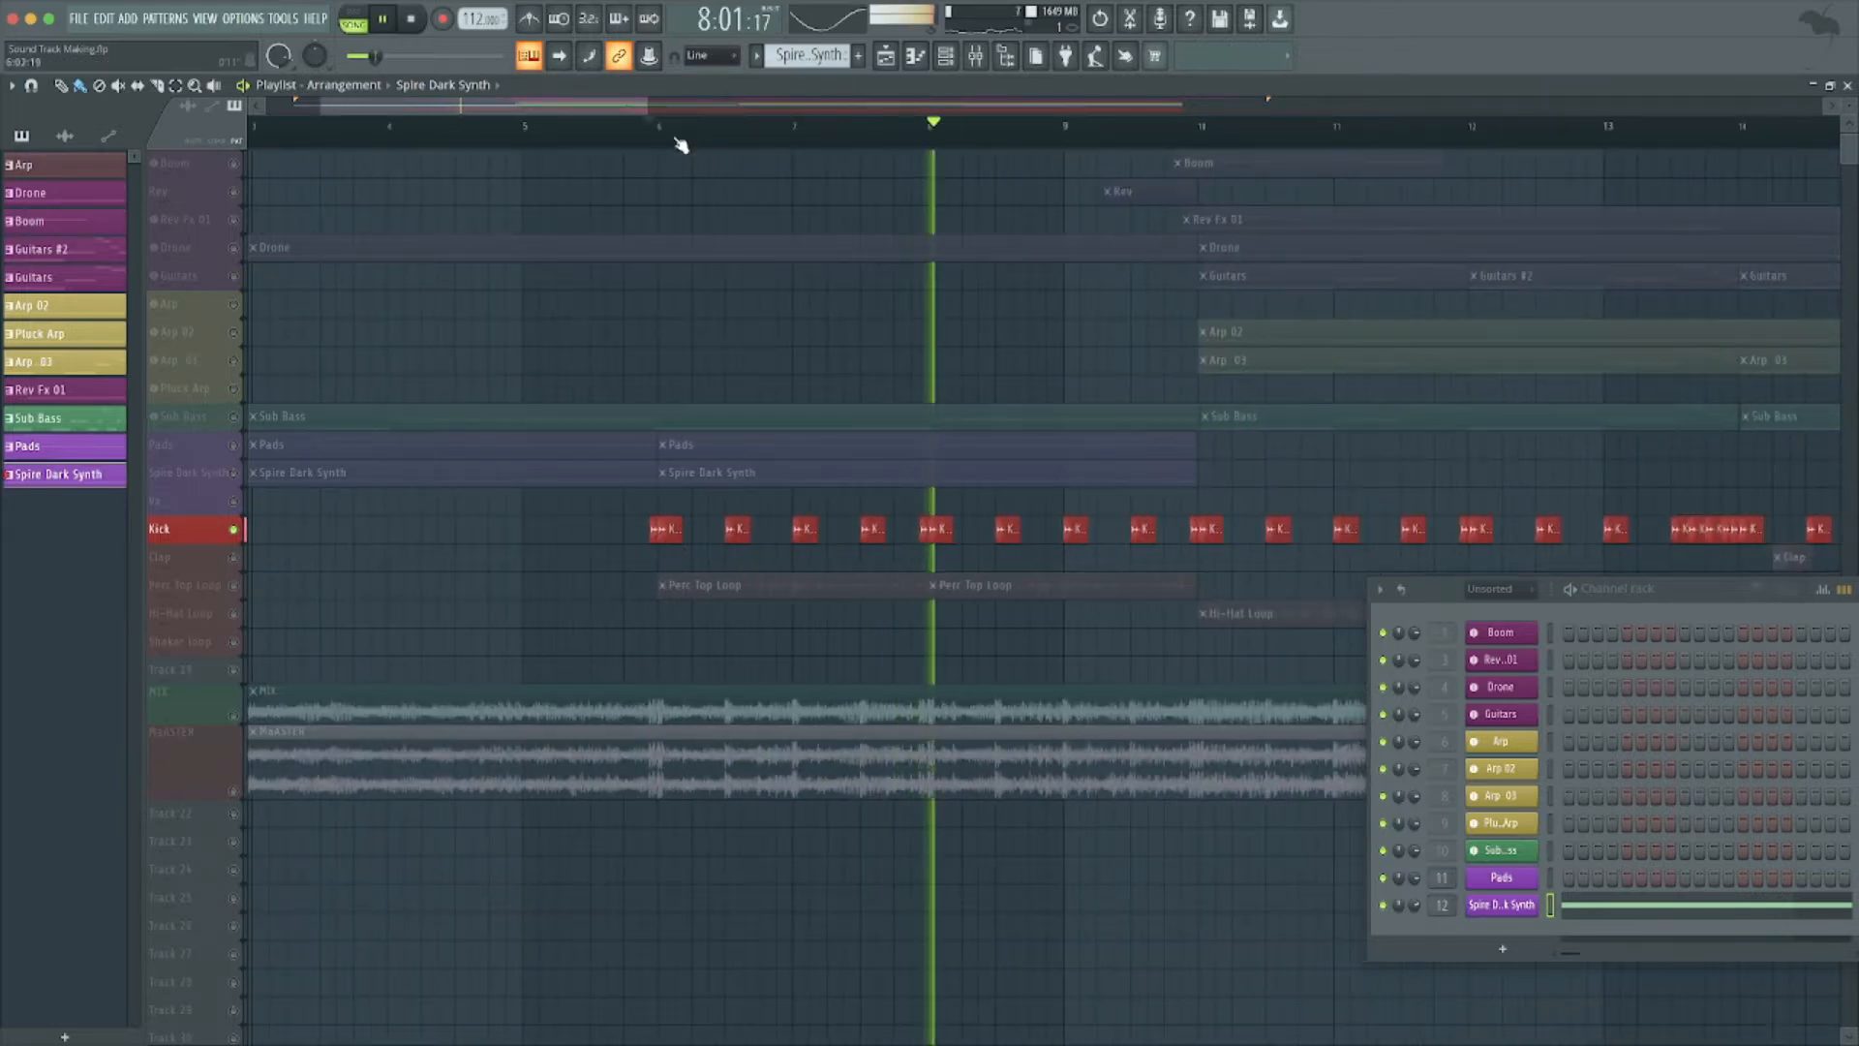
key(space)
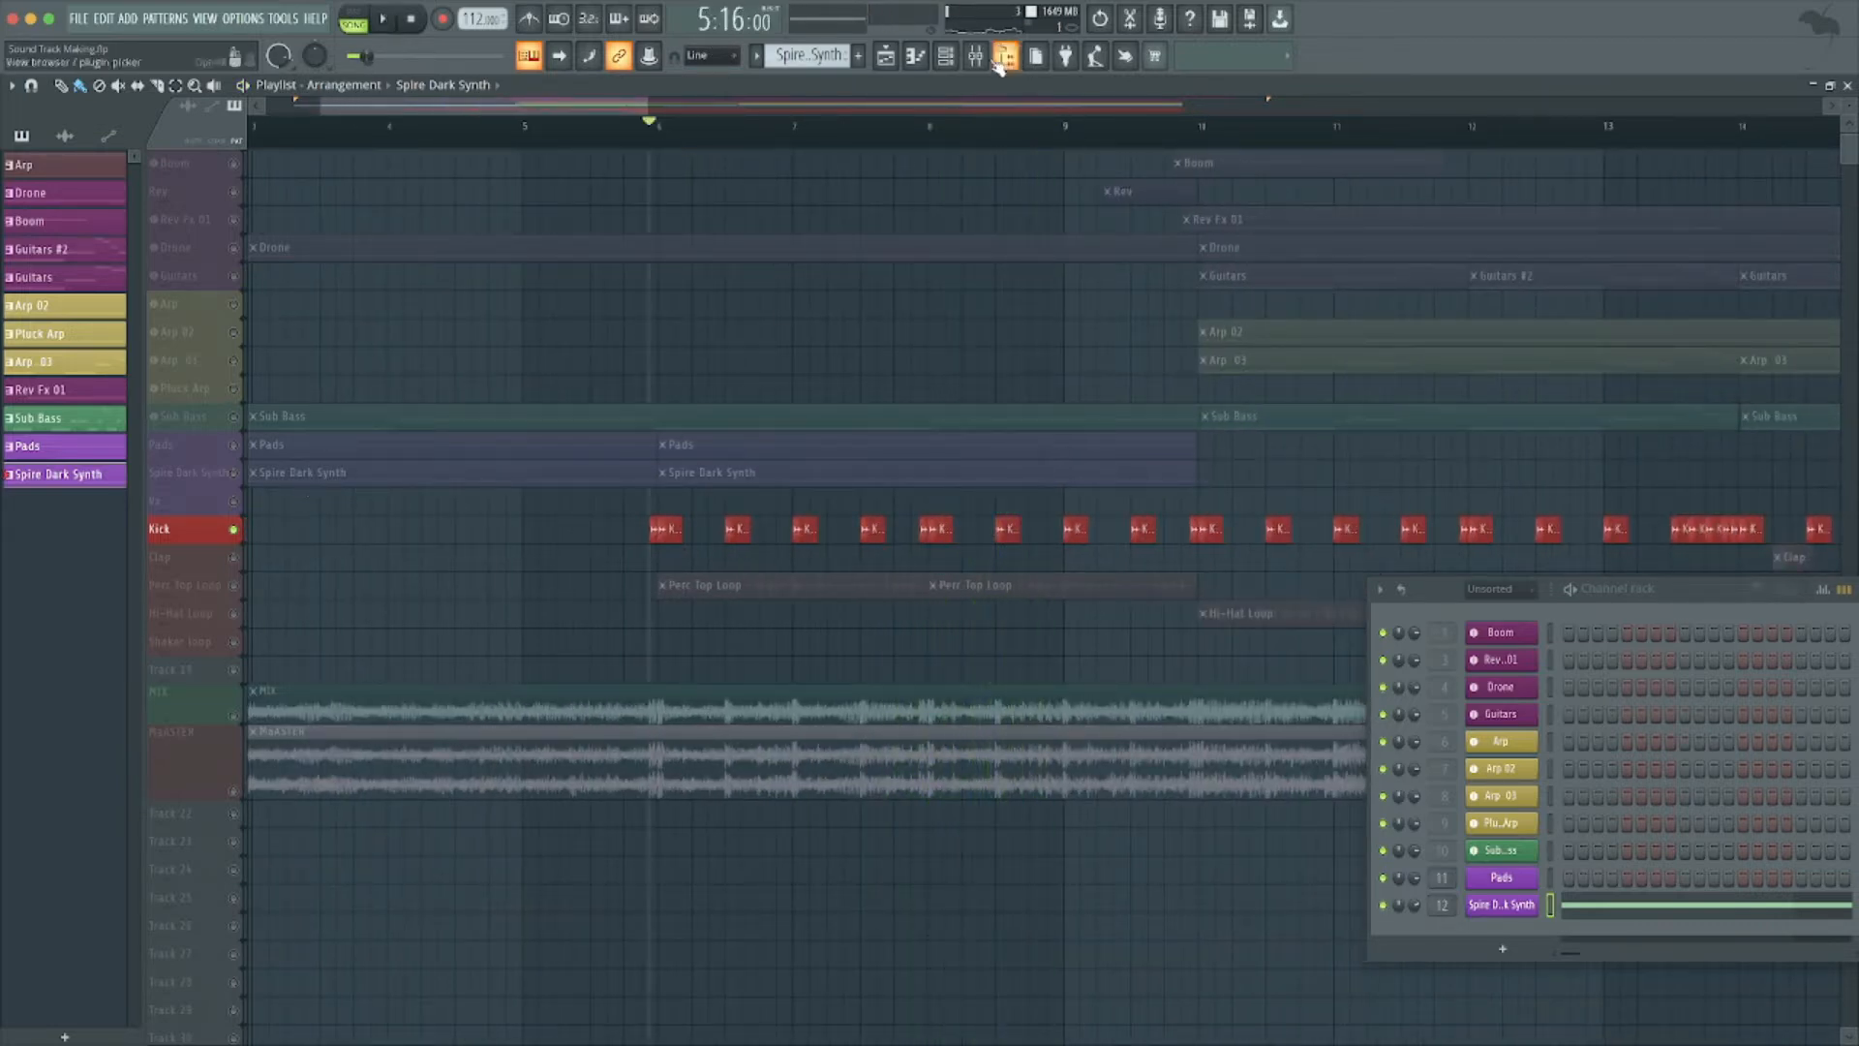
Open the mixer, reduce its height to uncover more of the playlist, and detach it.
key(F9)
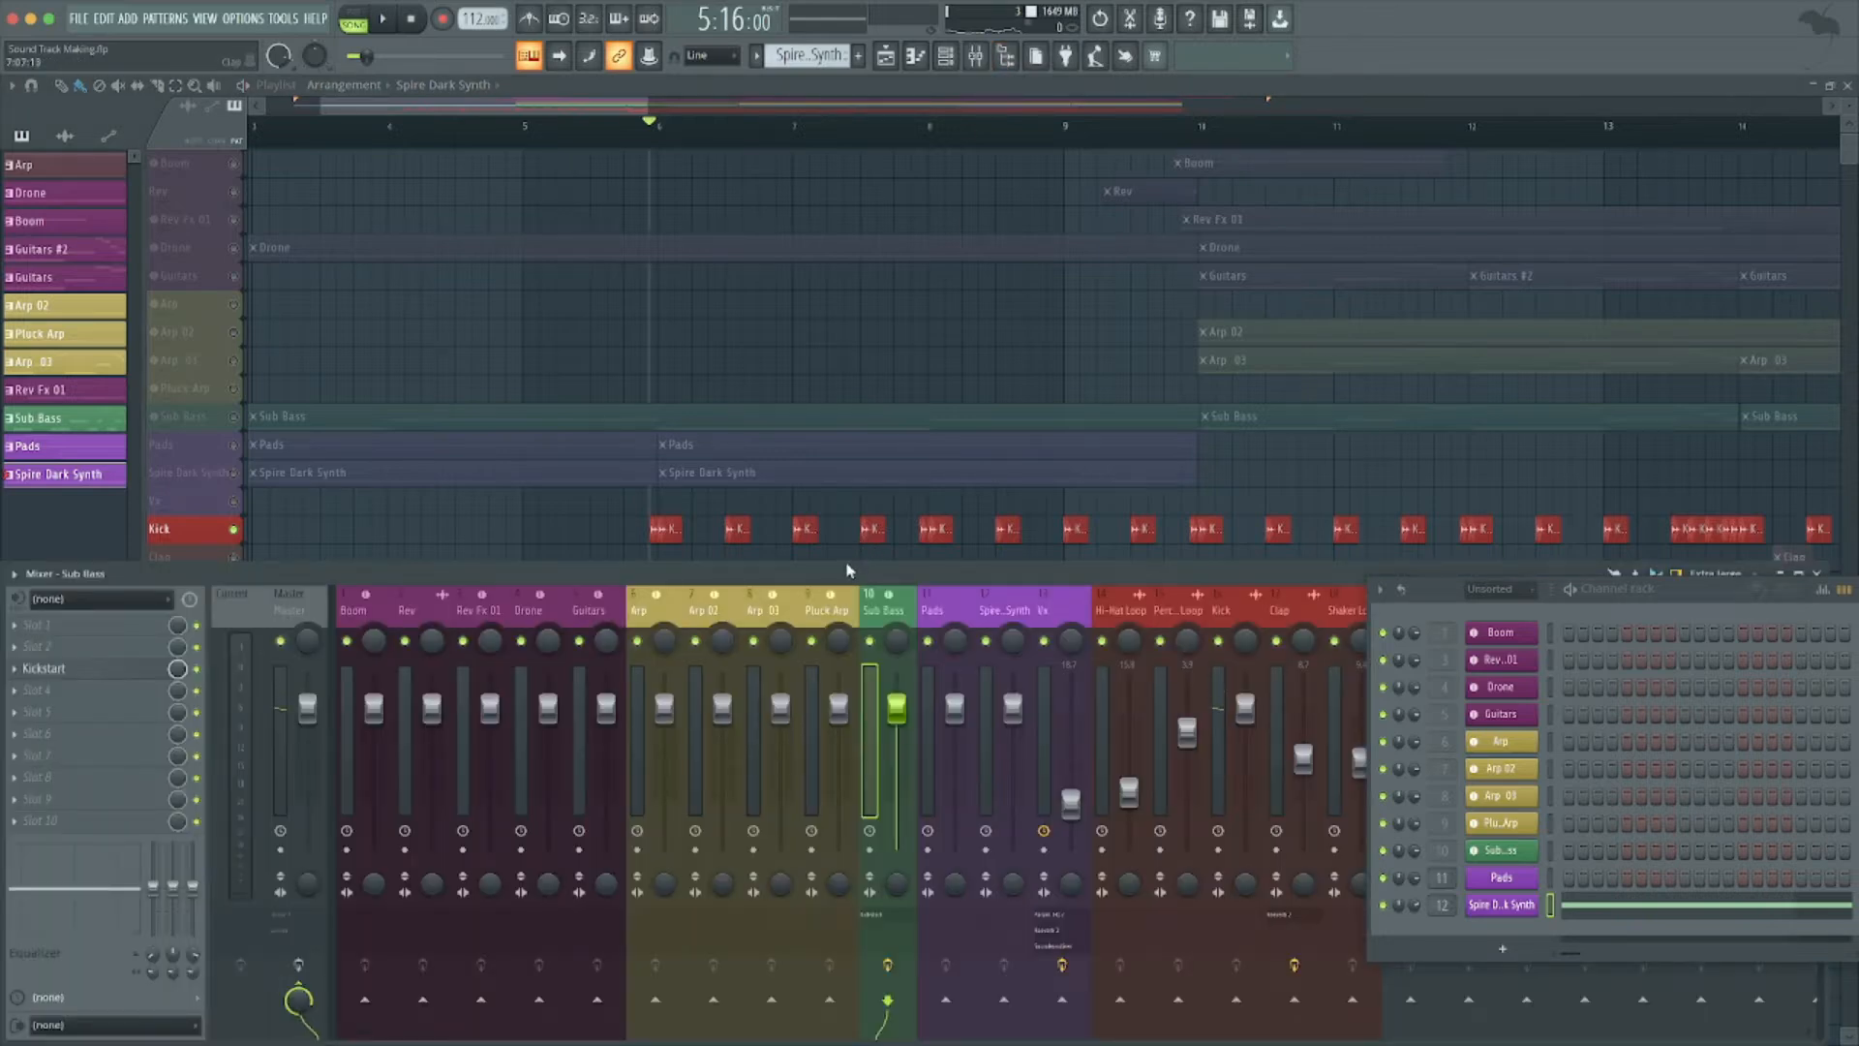
drag(847, 563, 849, 661)
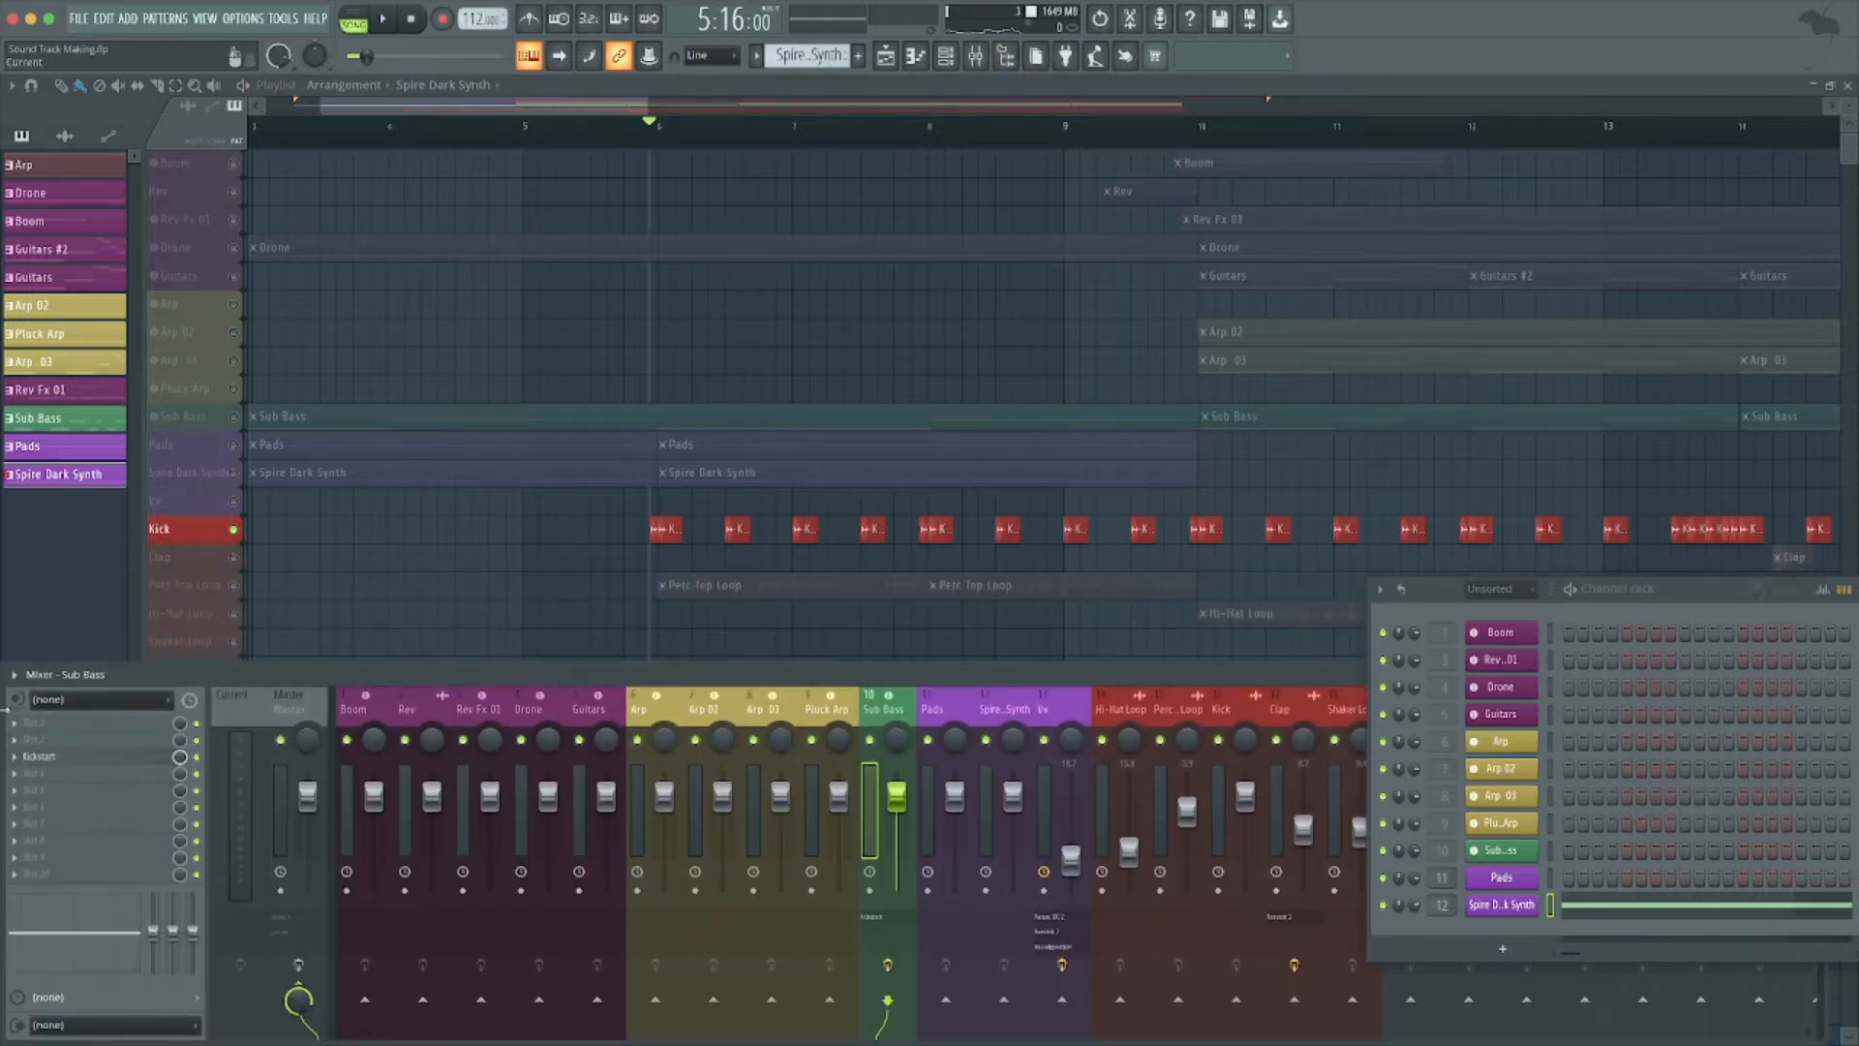
click(14, 675)
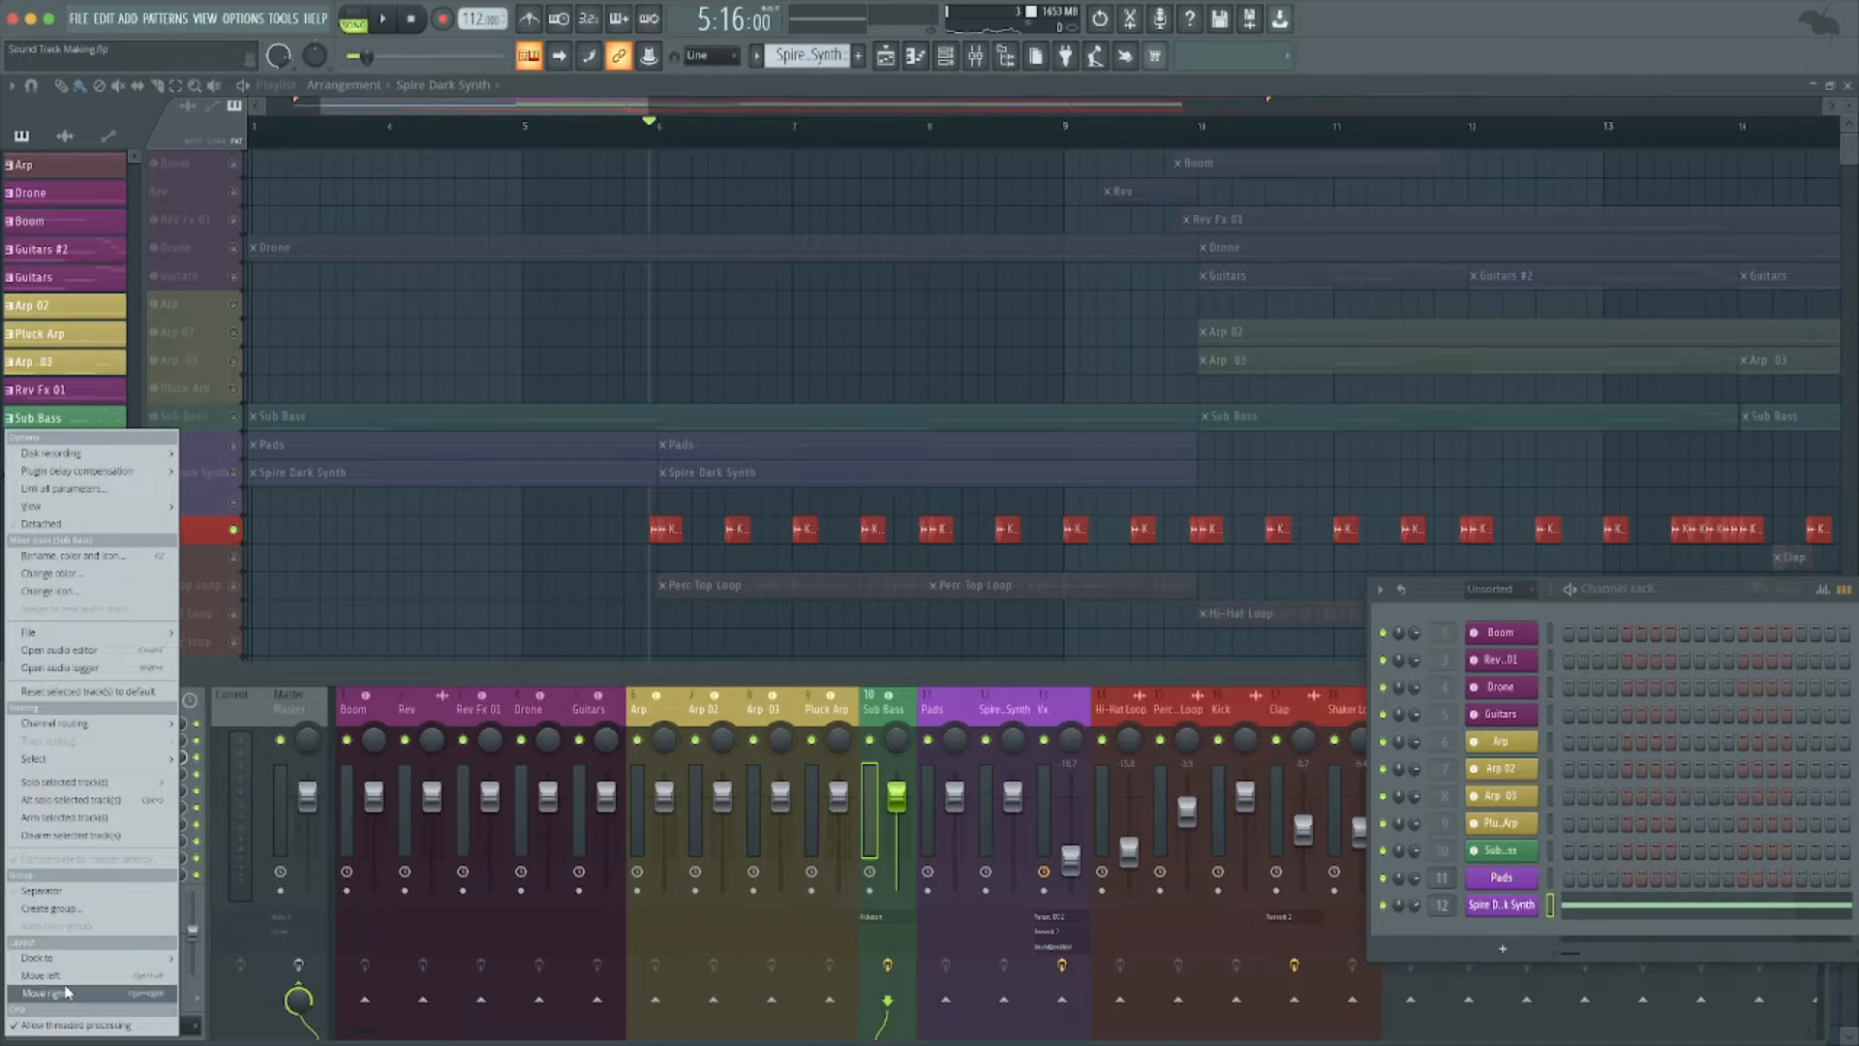
click(66, 524)
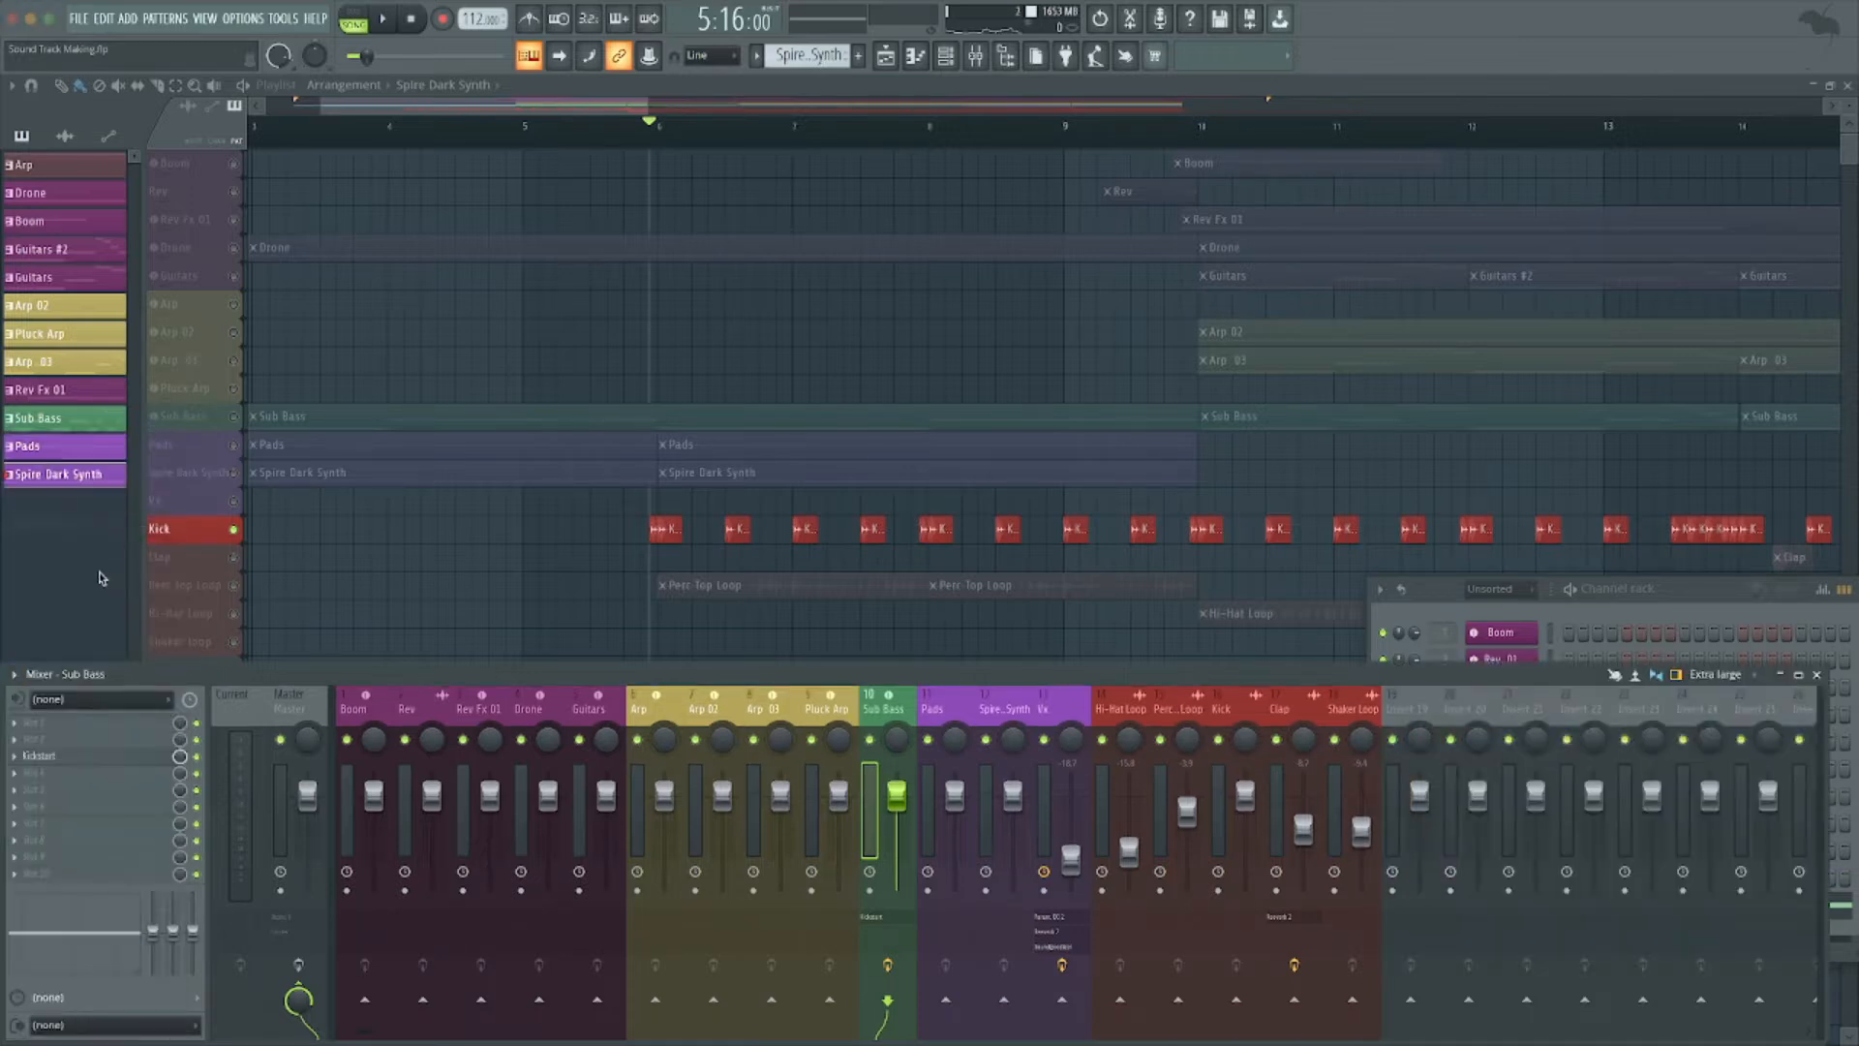
Play the soloed Kick again with the mixer open to watch its level, and stop playback.
scroll(539, 589, down, 6)
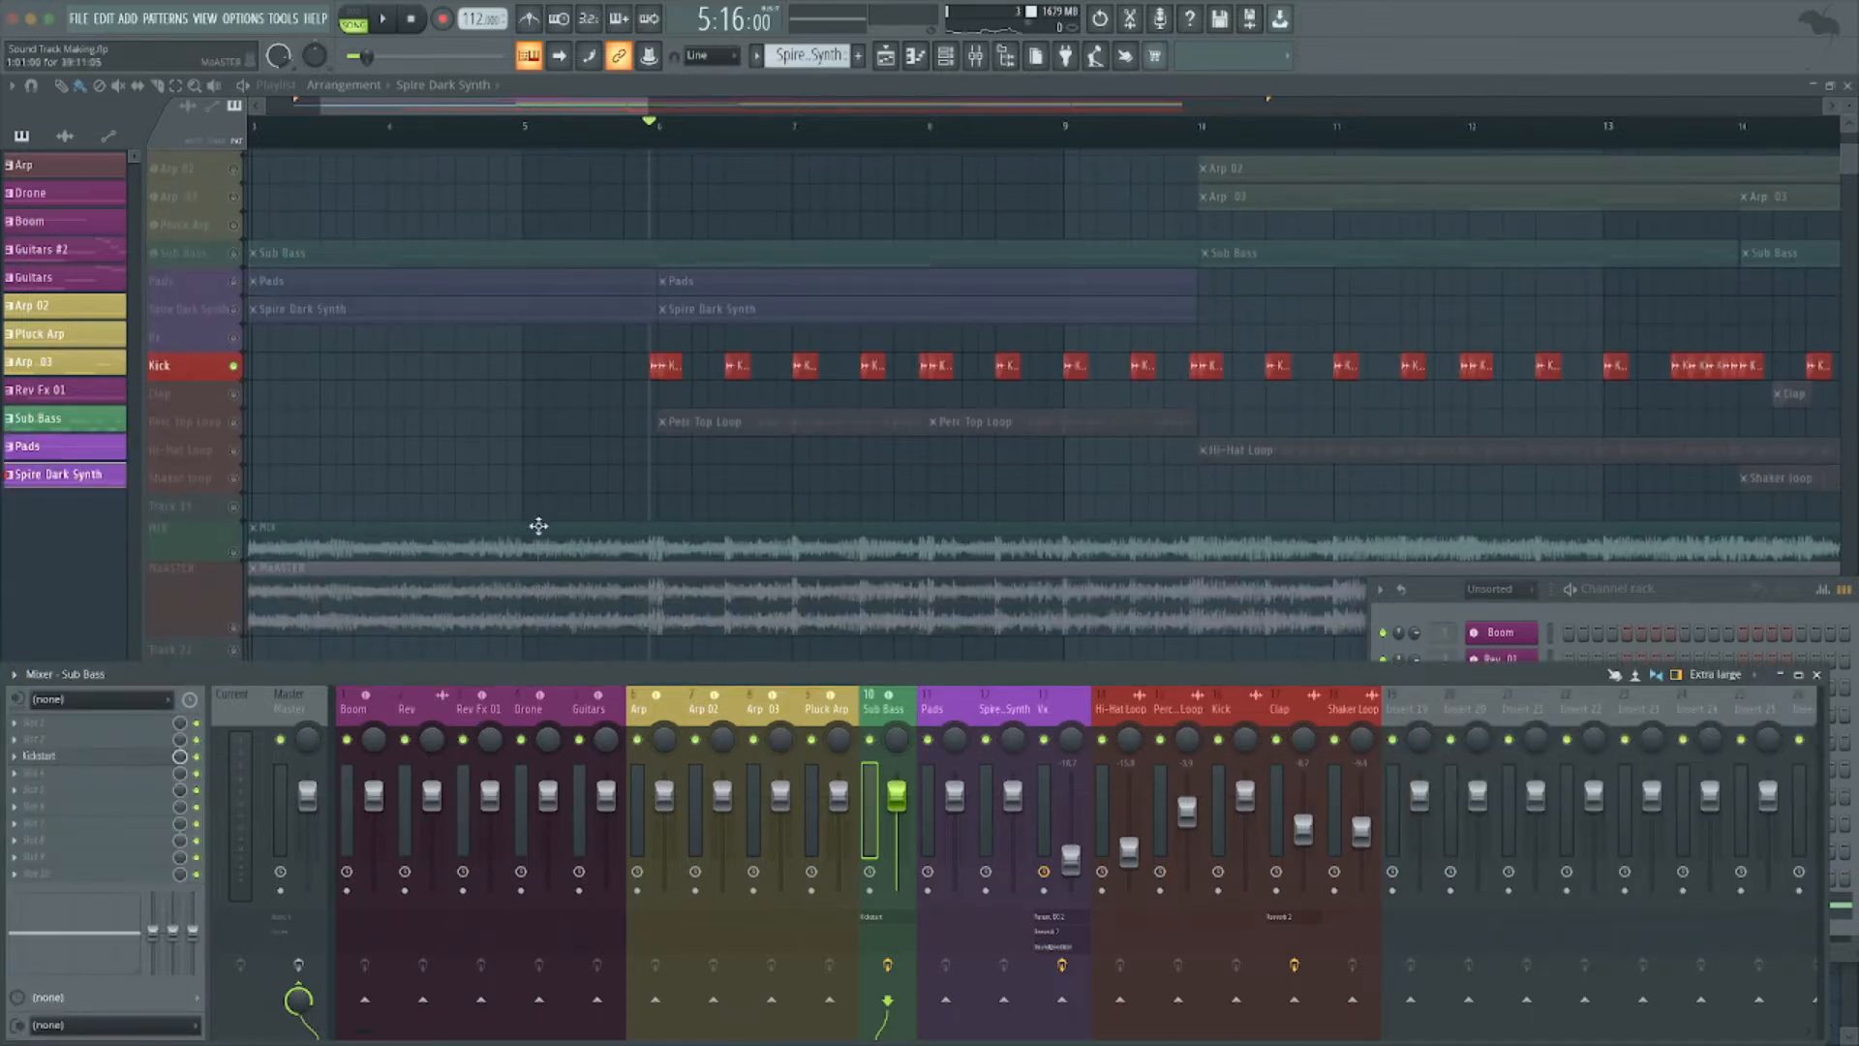
key(space)
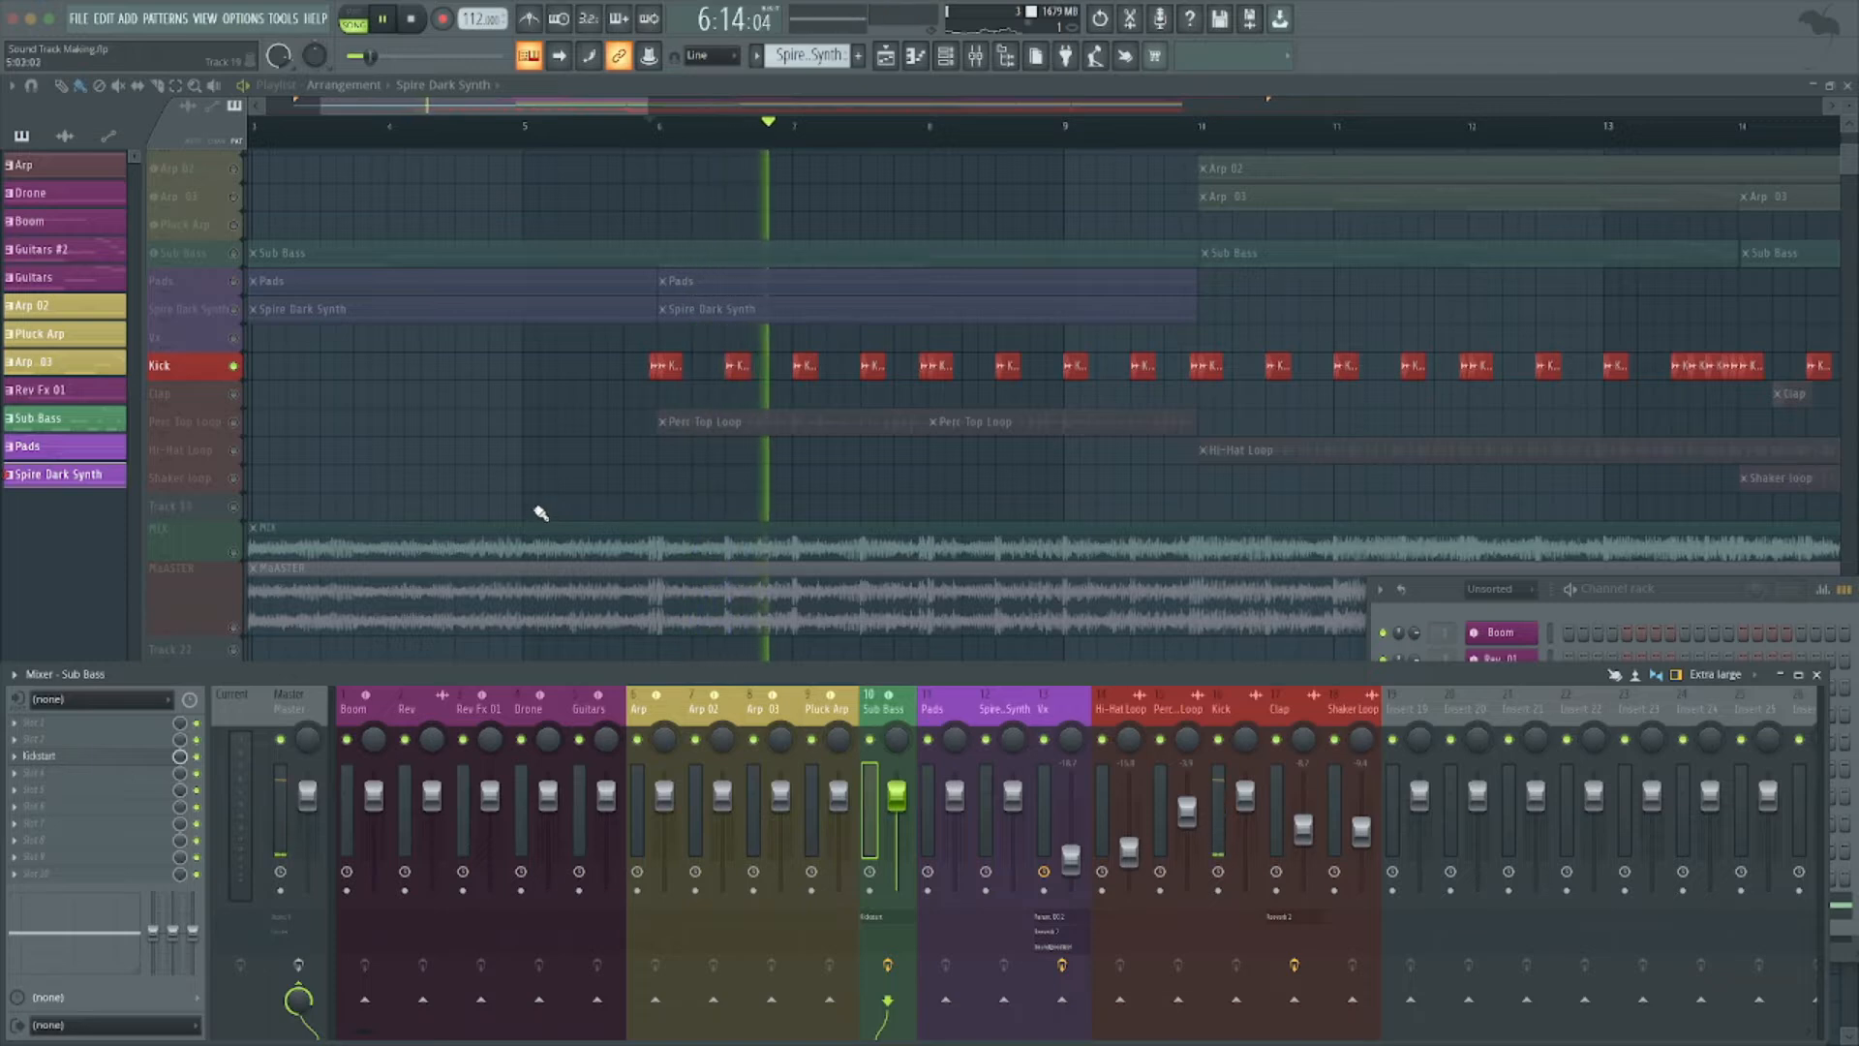
key(space)
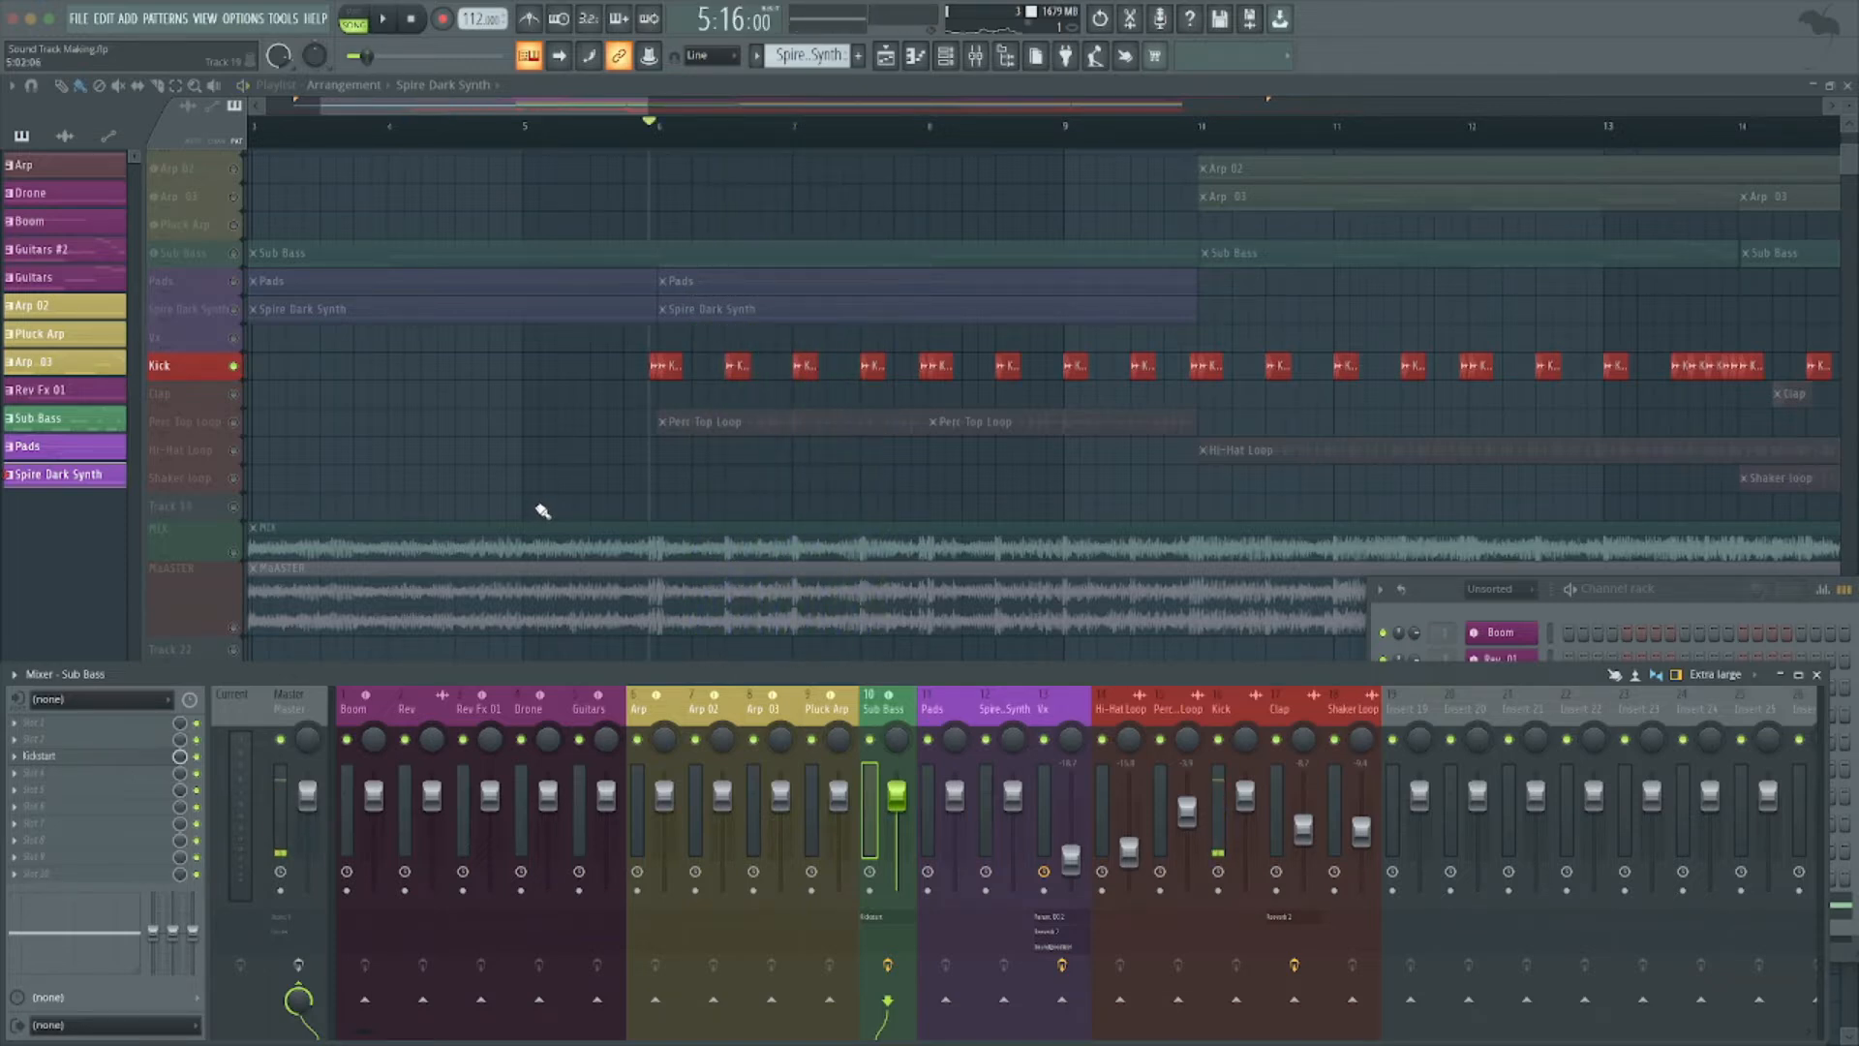
Unmute the Perc Top Loop track, play it with the Kick, and enlarge its track height to show the waveform.
click(235, 425)
key(space)
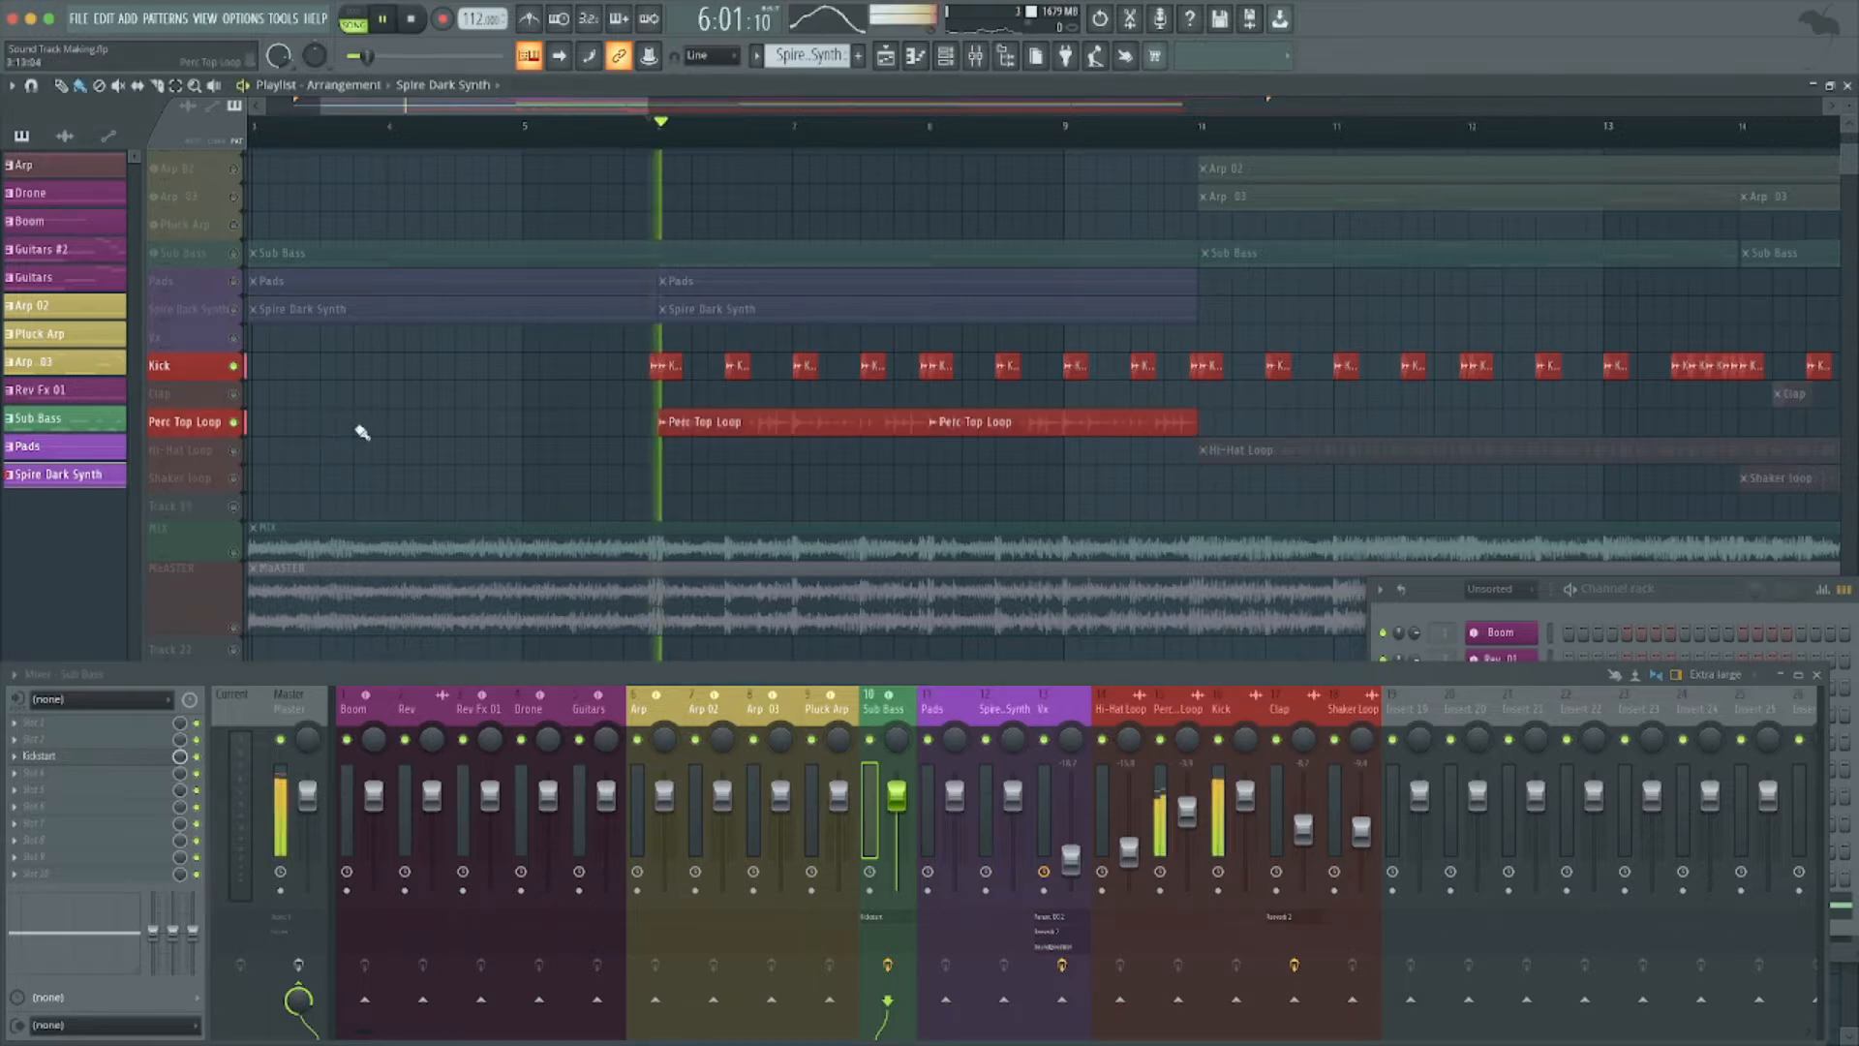
scroll(671, 145, down, 4)
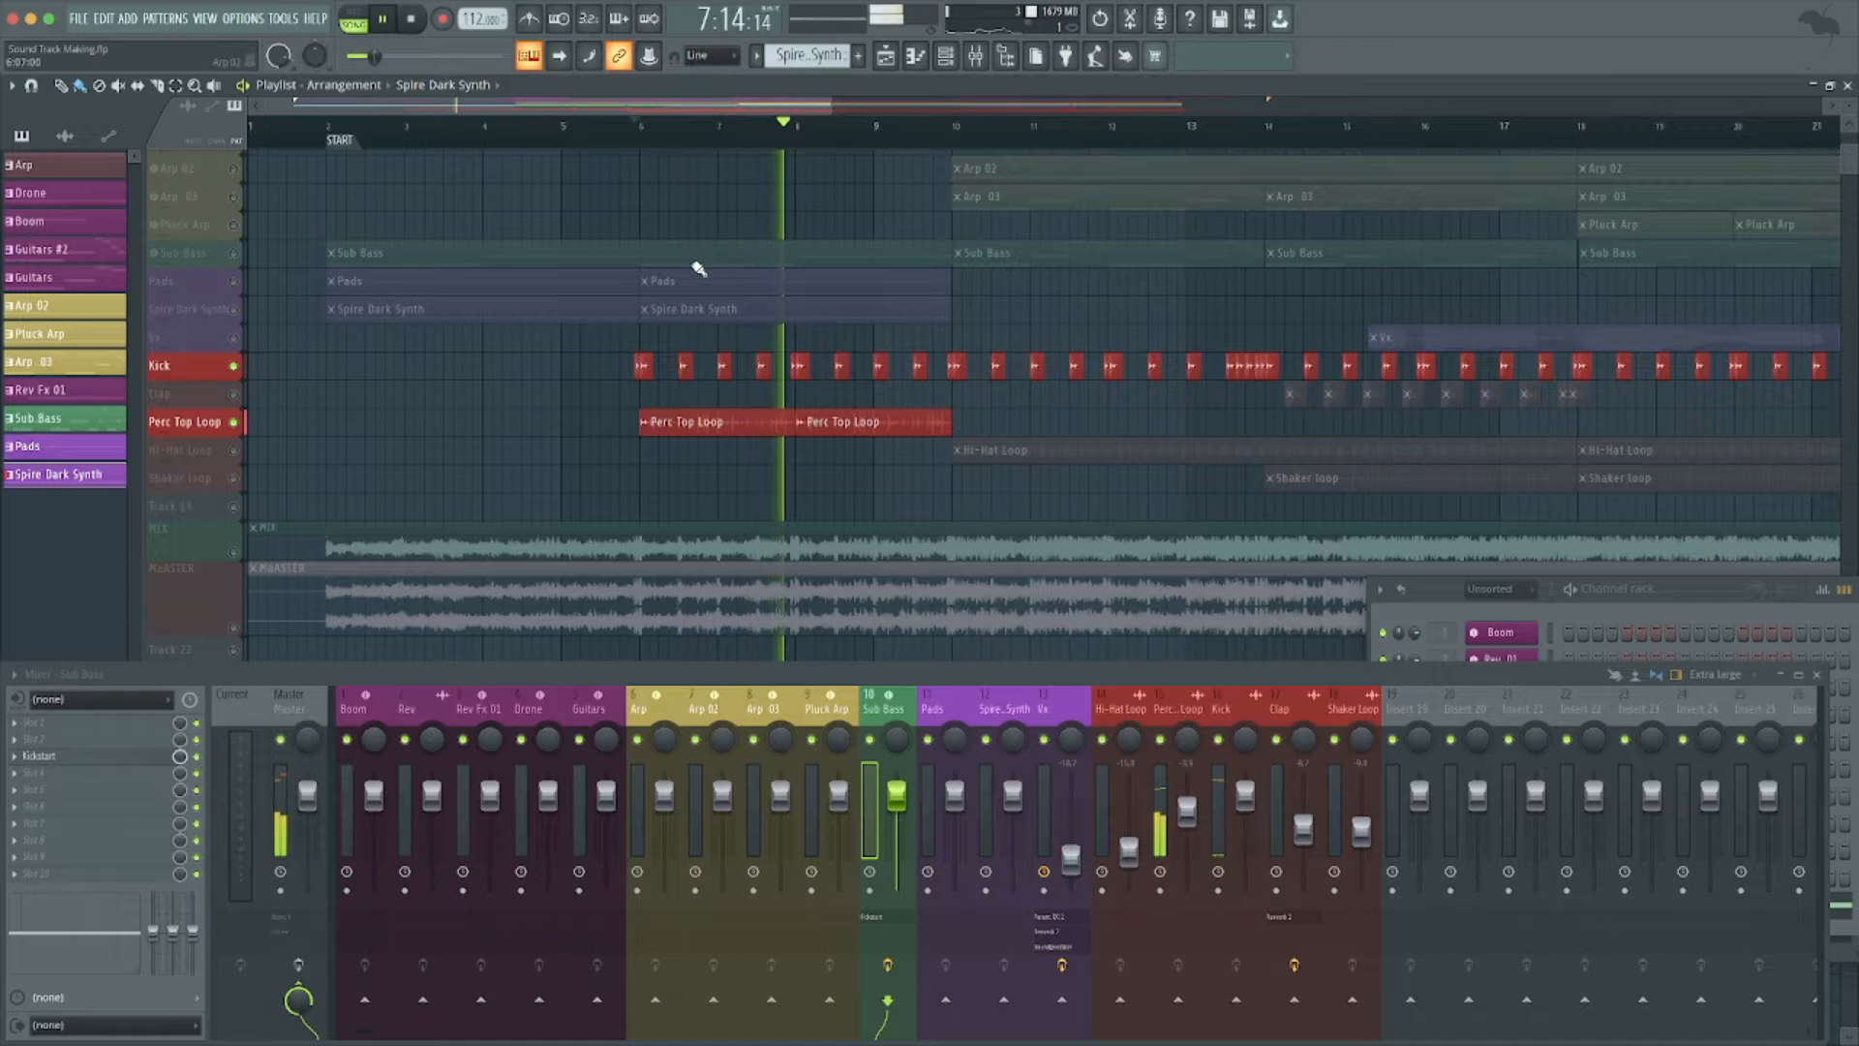
scroll(689, 263, right, 3)
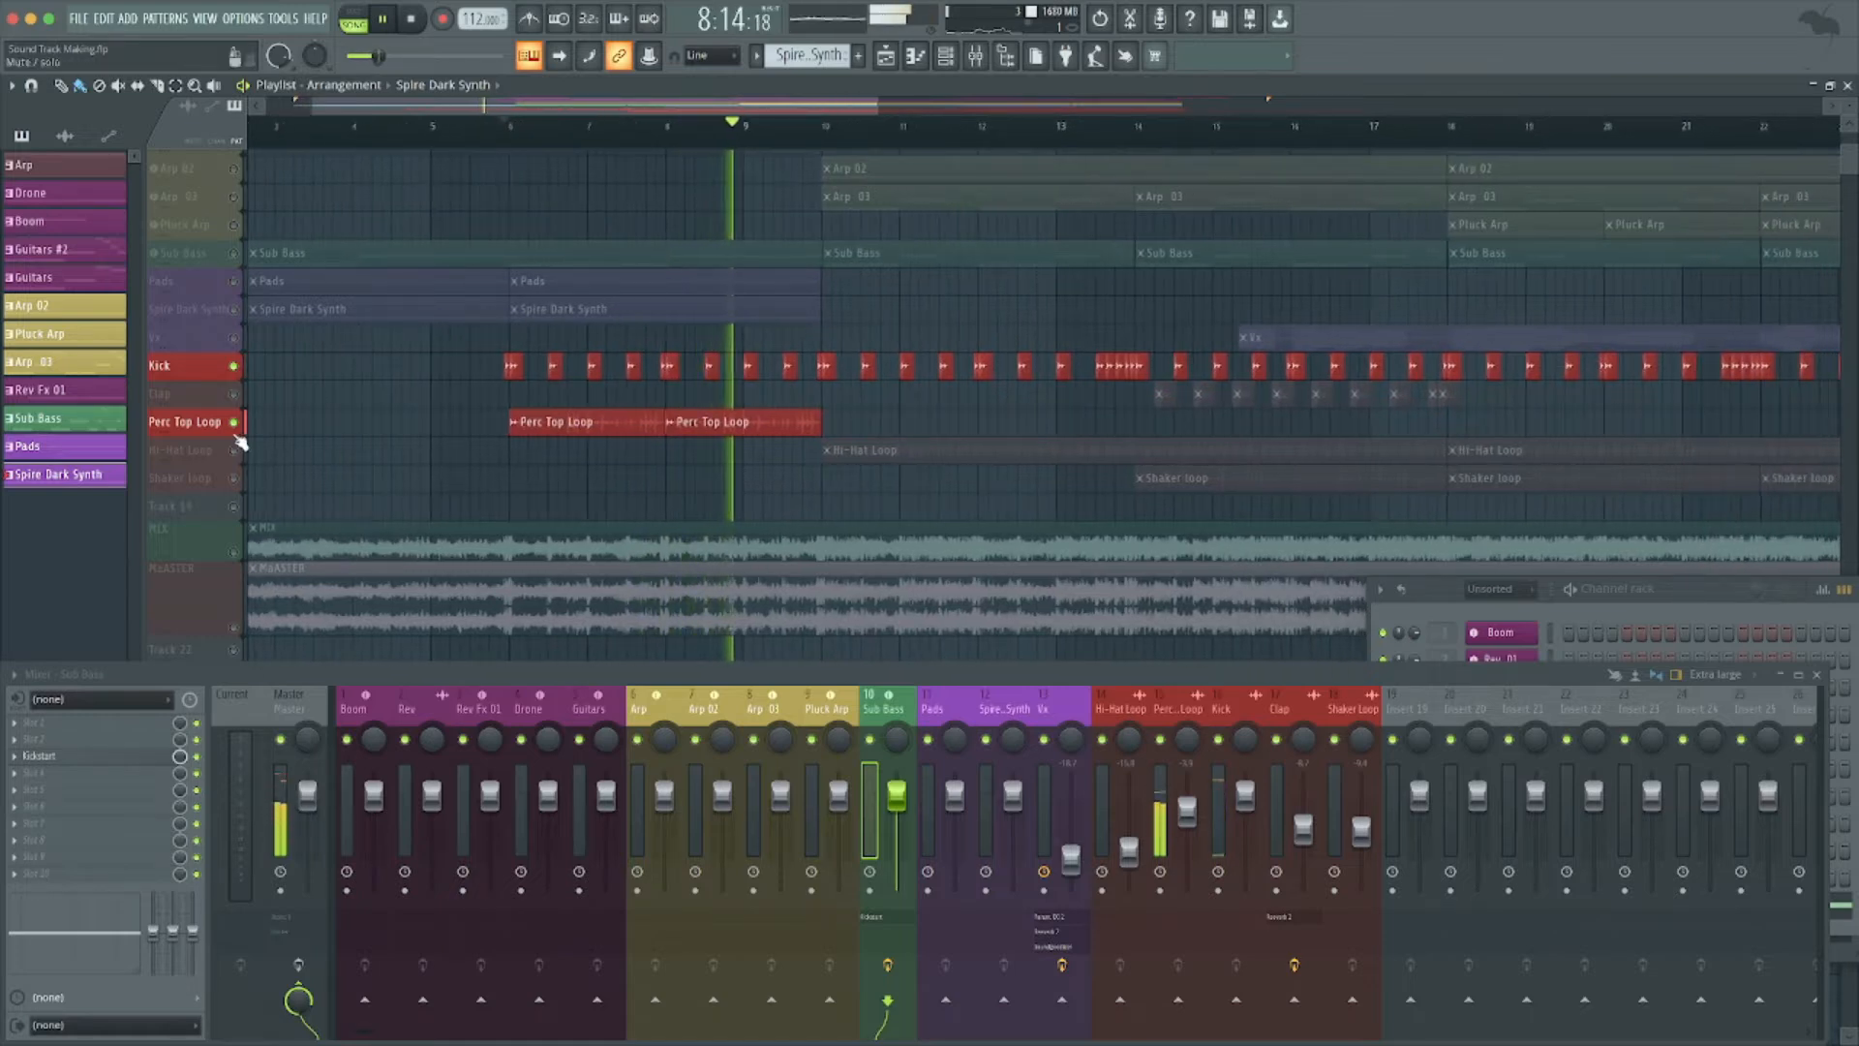
drag(234, 435, 226, 463)
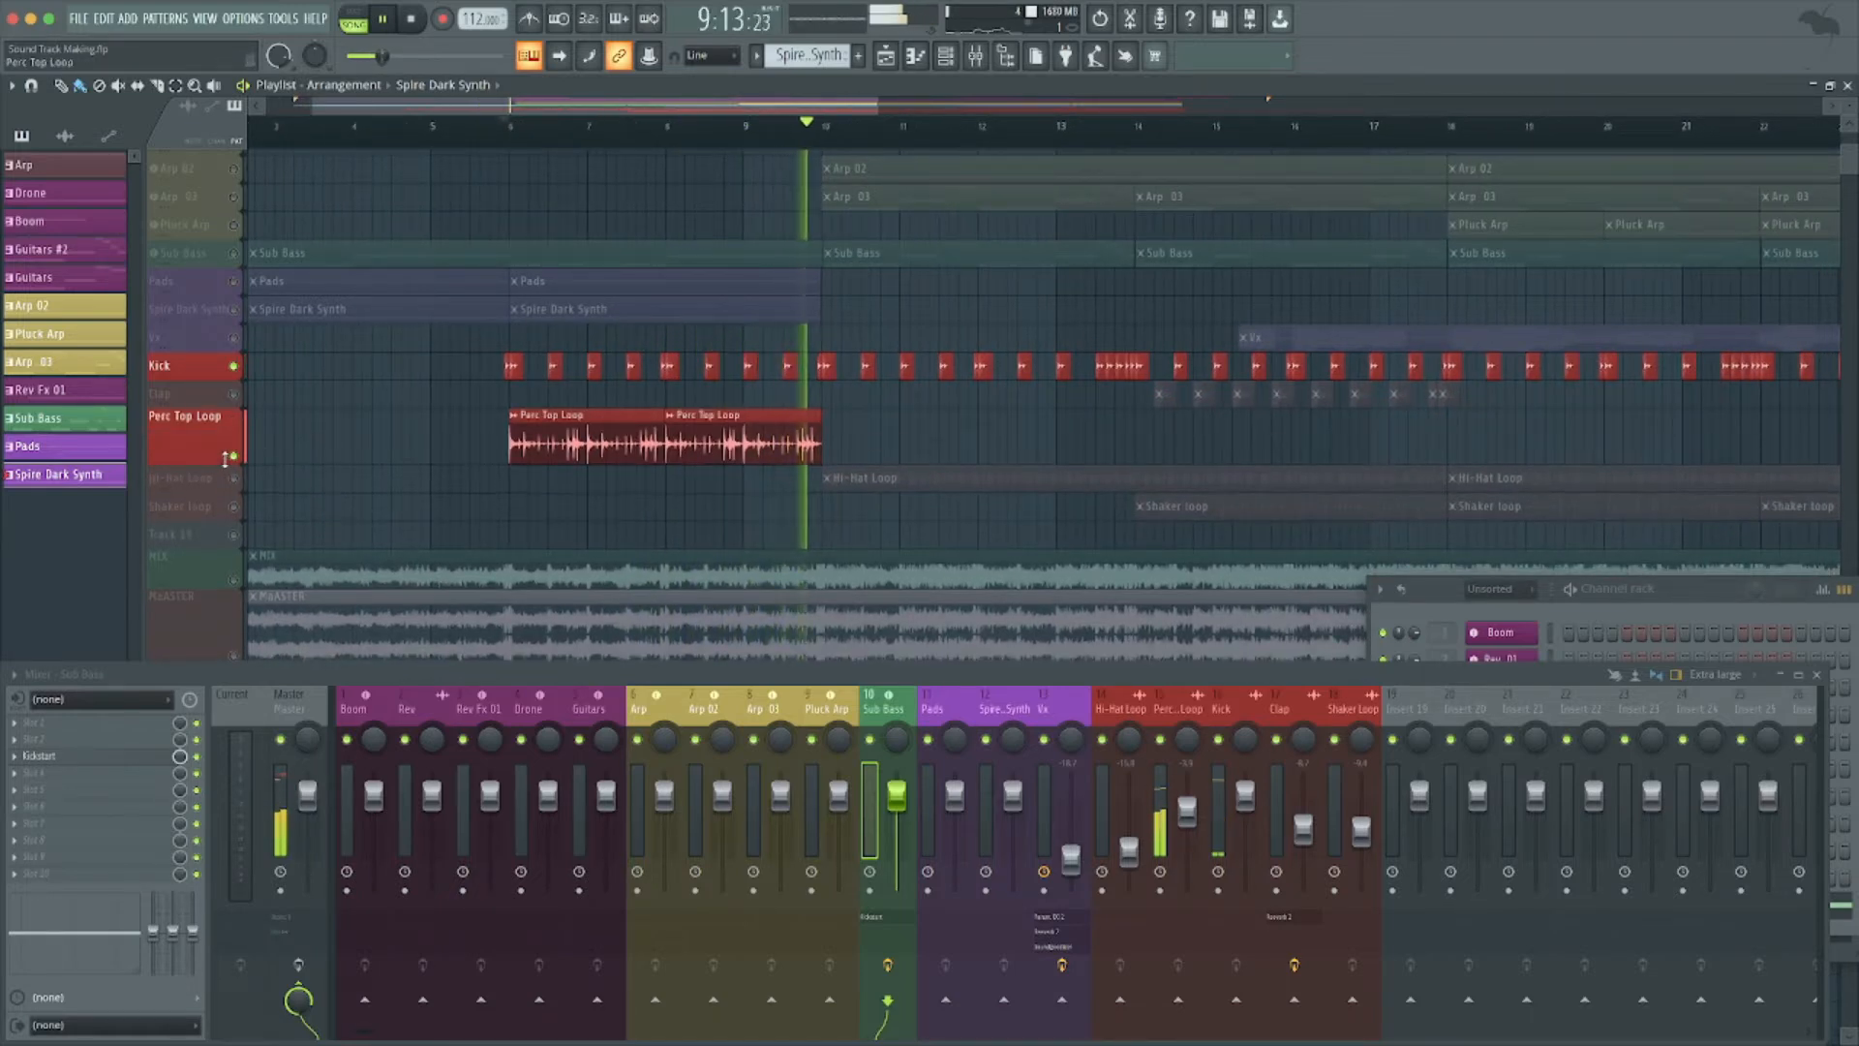
key(space)
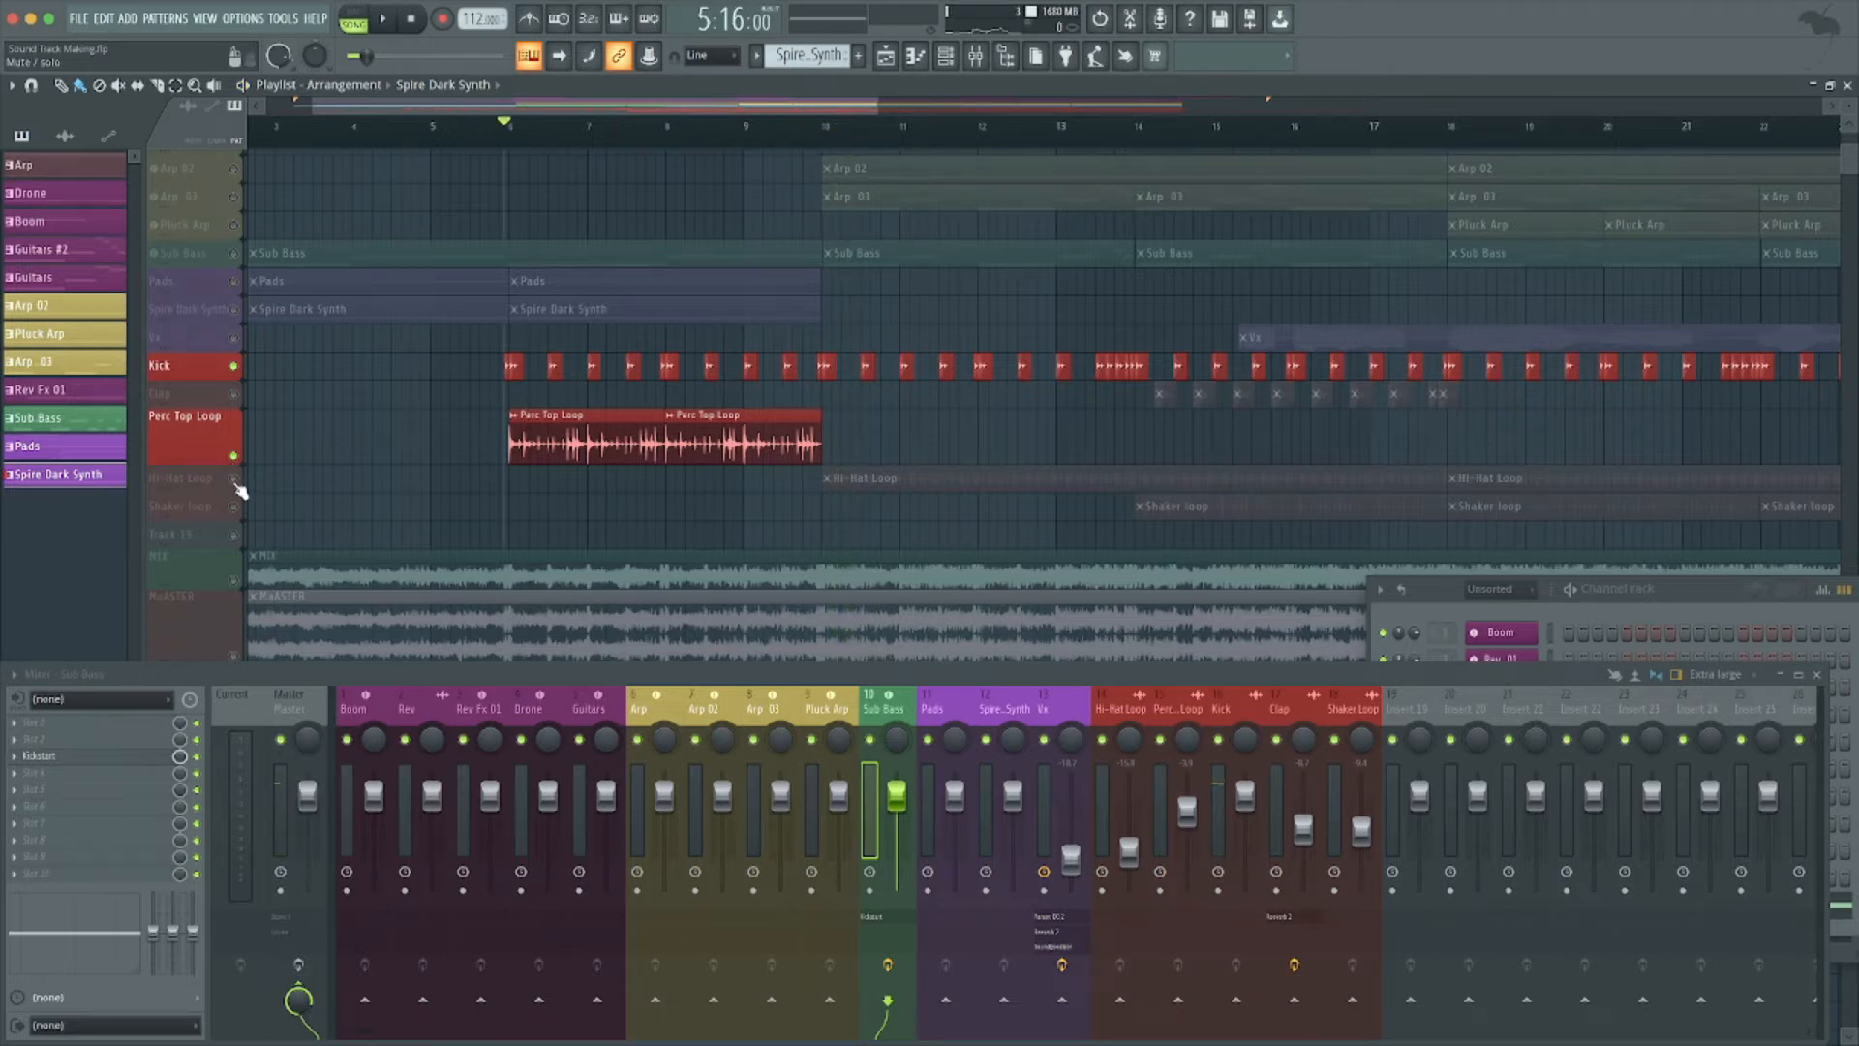
Unmute the Hi-Hat Loop track and play it with the Kick from bar 9, then stop playback.
click(234, 479)
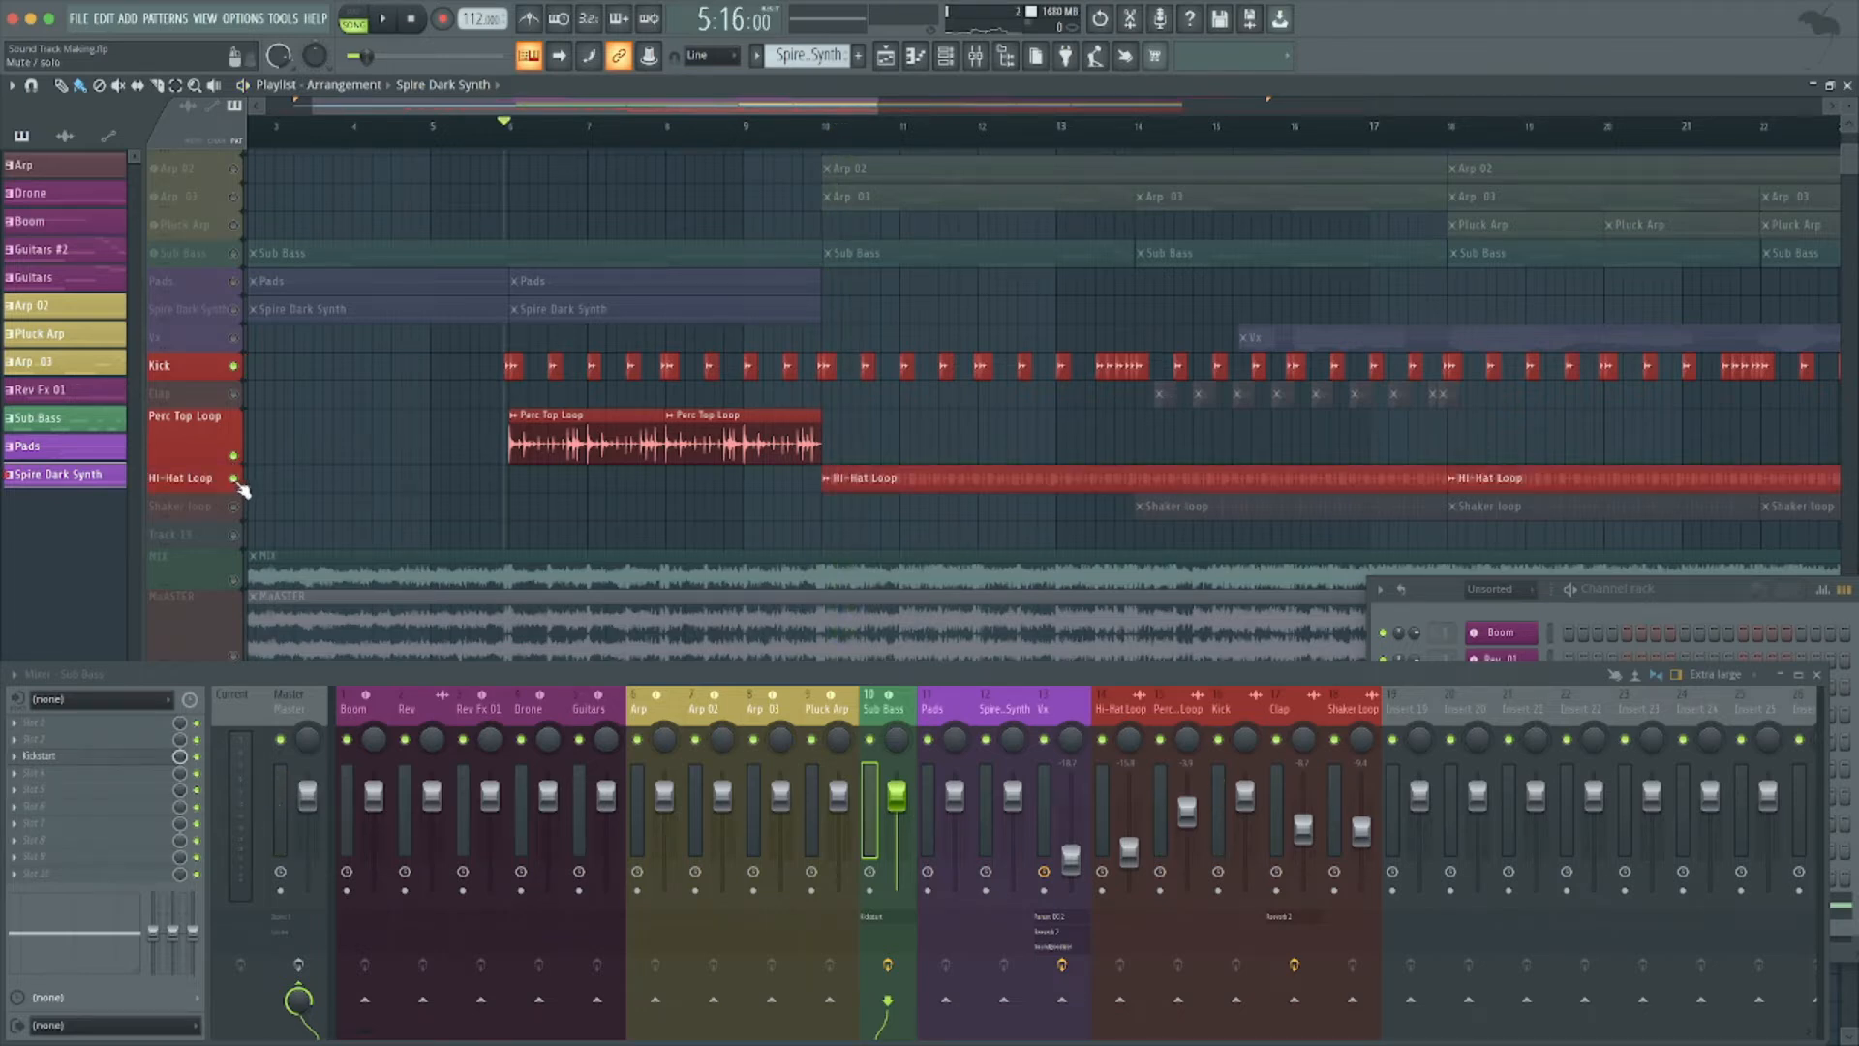
click(786, 135)
key(space)
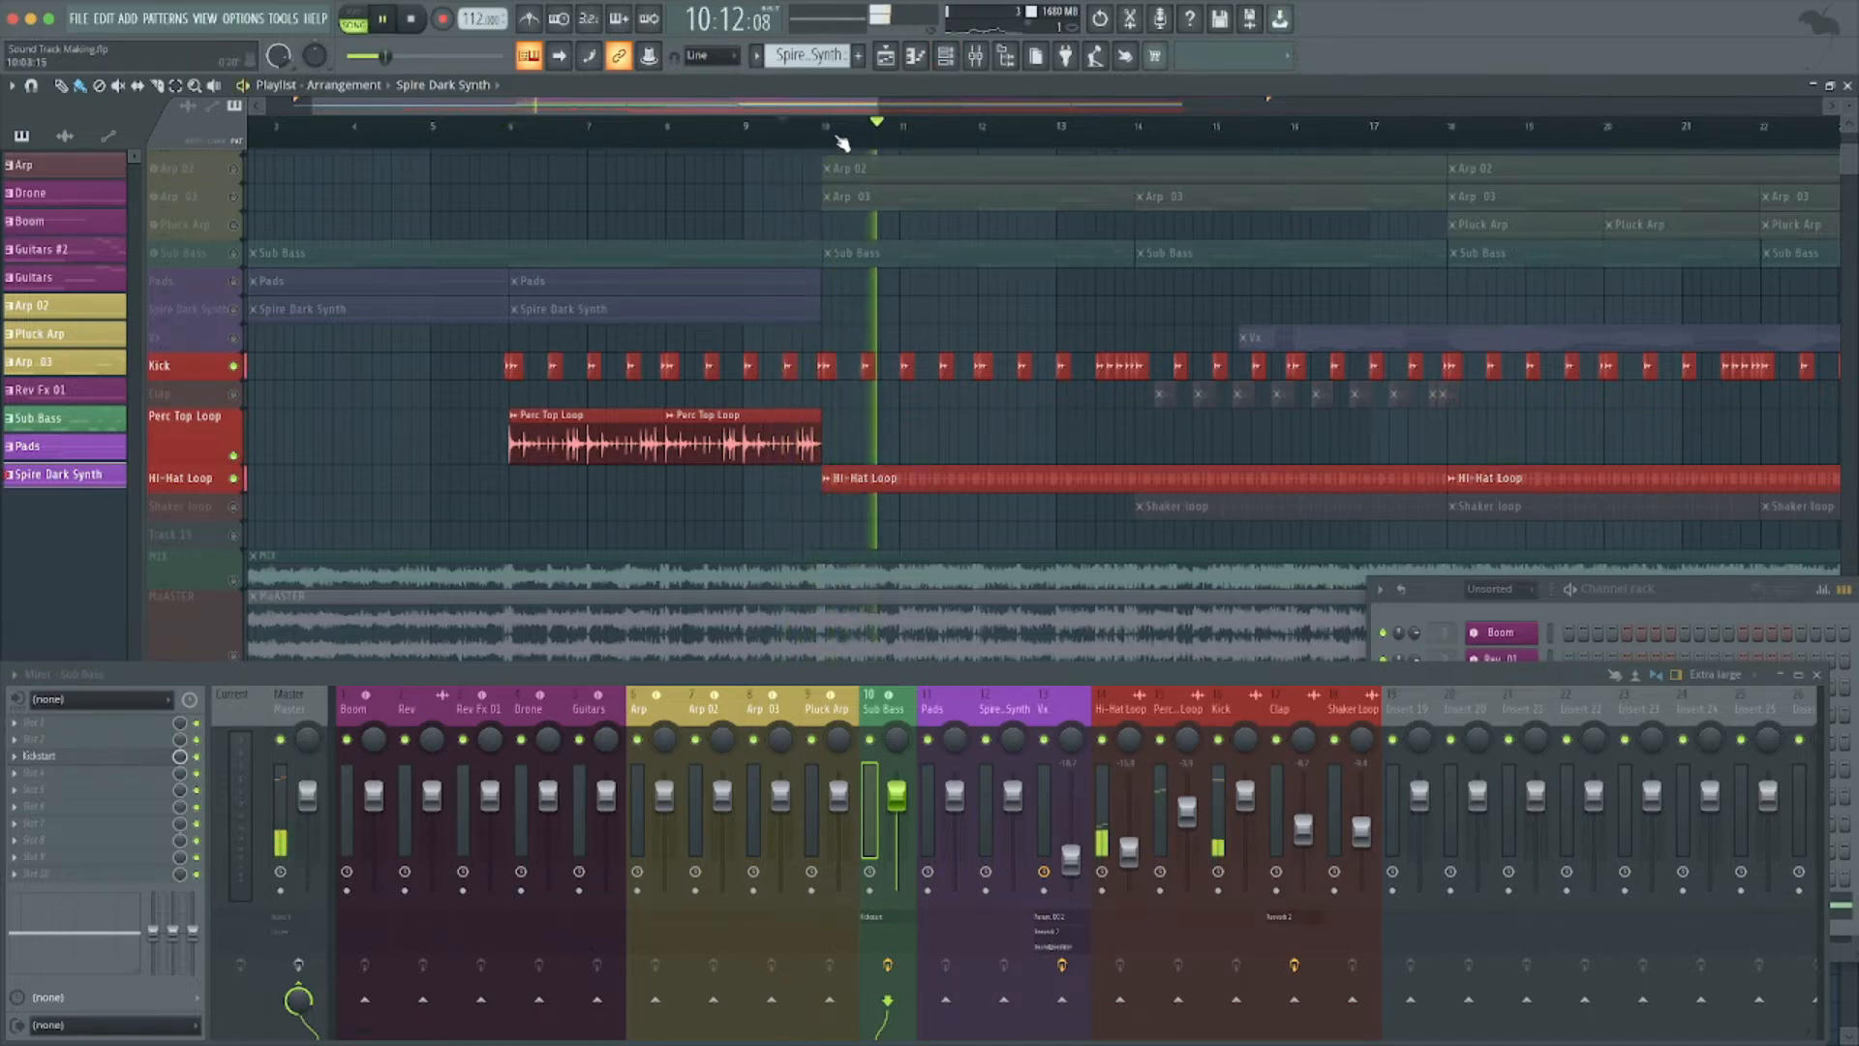
scroll(844, 132, down, 2)
key(space)
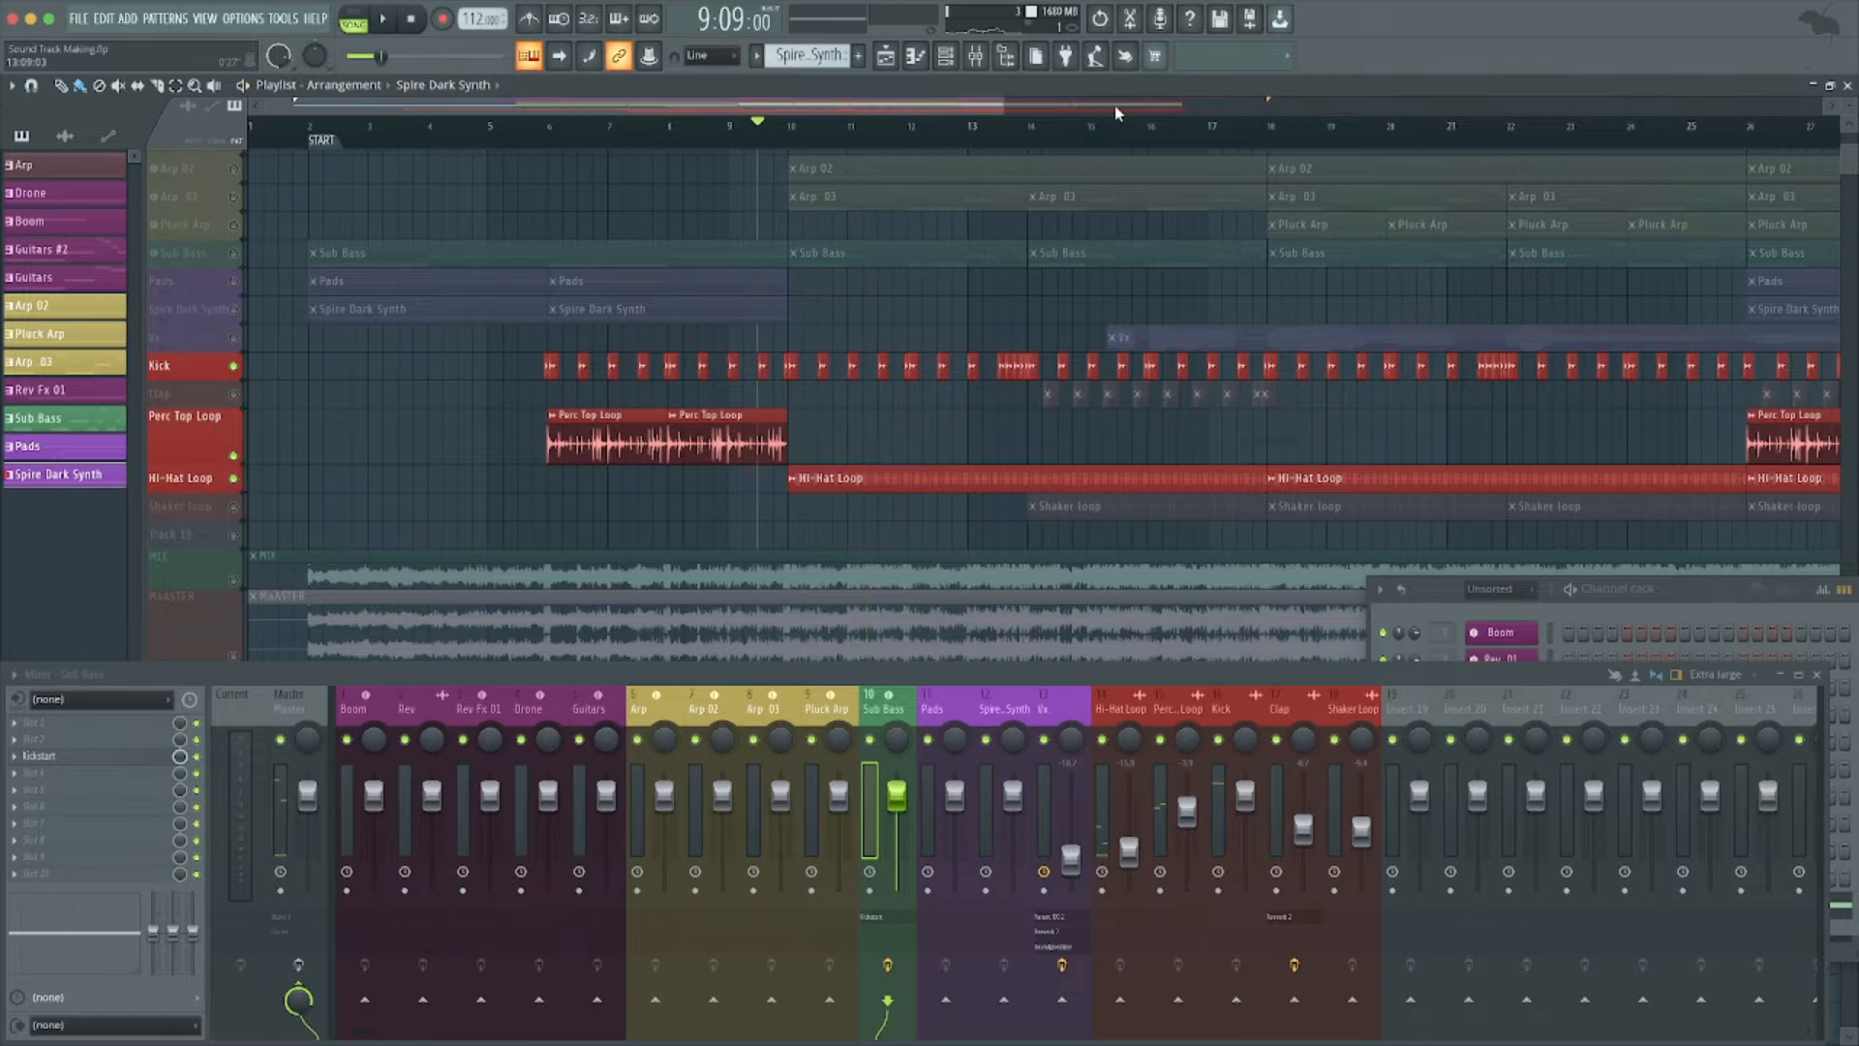
Enlarge the Hi-Hat Loop track to show its waveform and listen through to the start of the Clap clips.
drag(1003, 106, 903, 108)
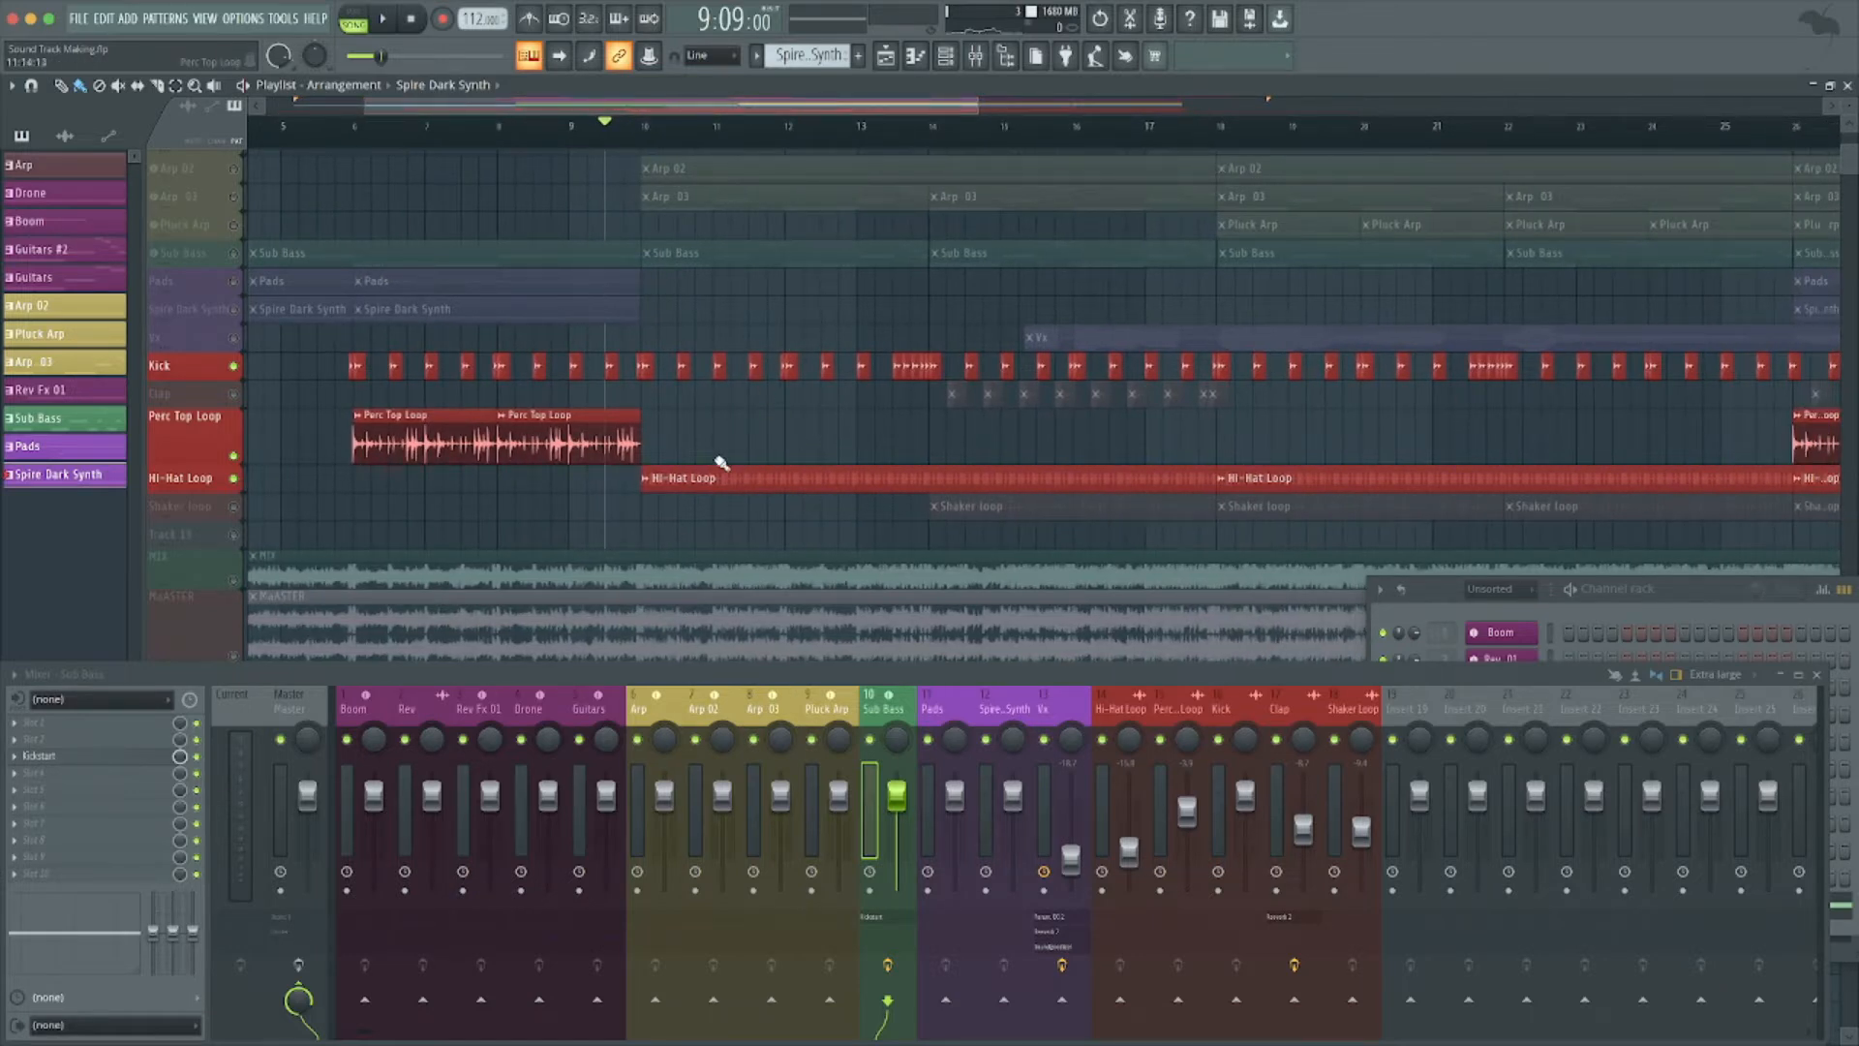
drag(221, 492, 218, 543)
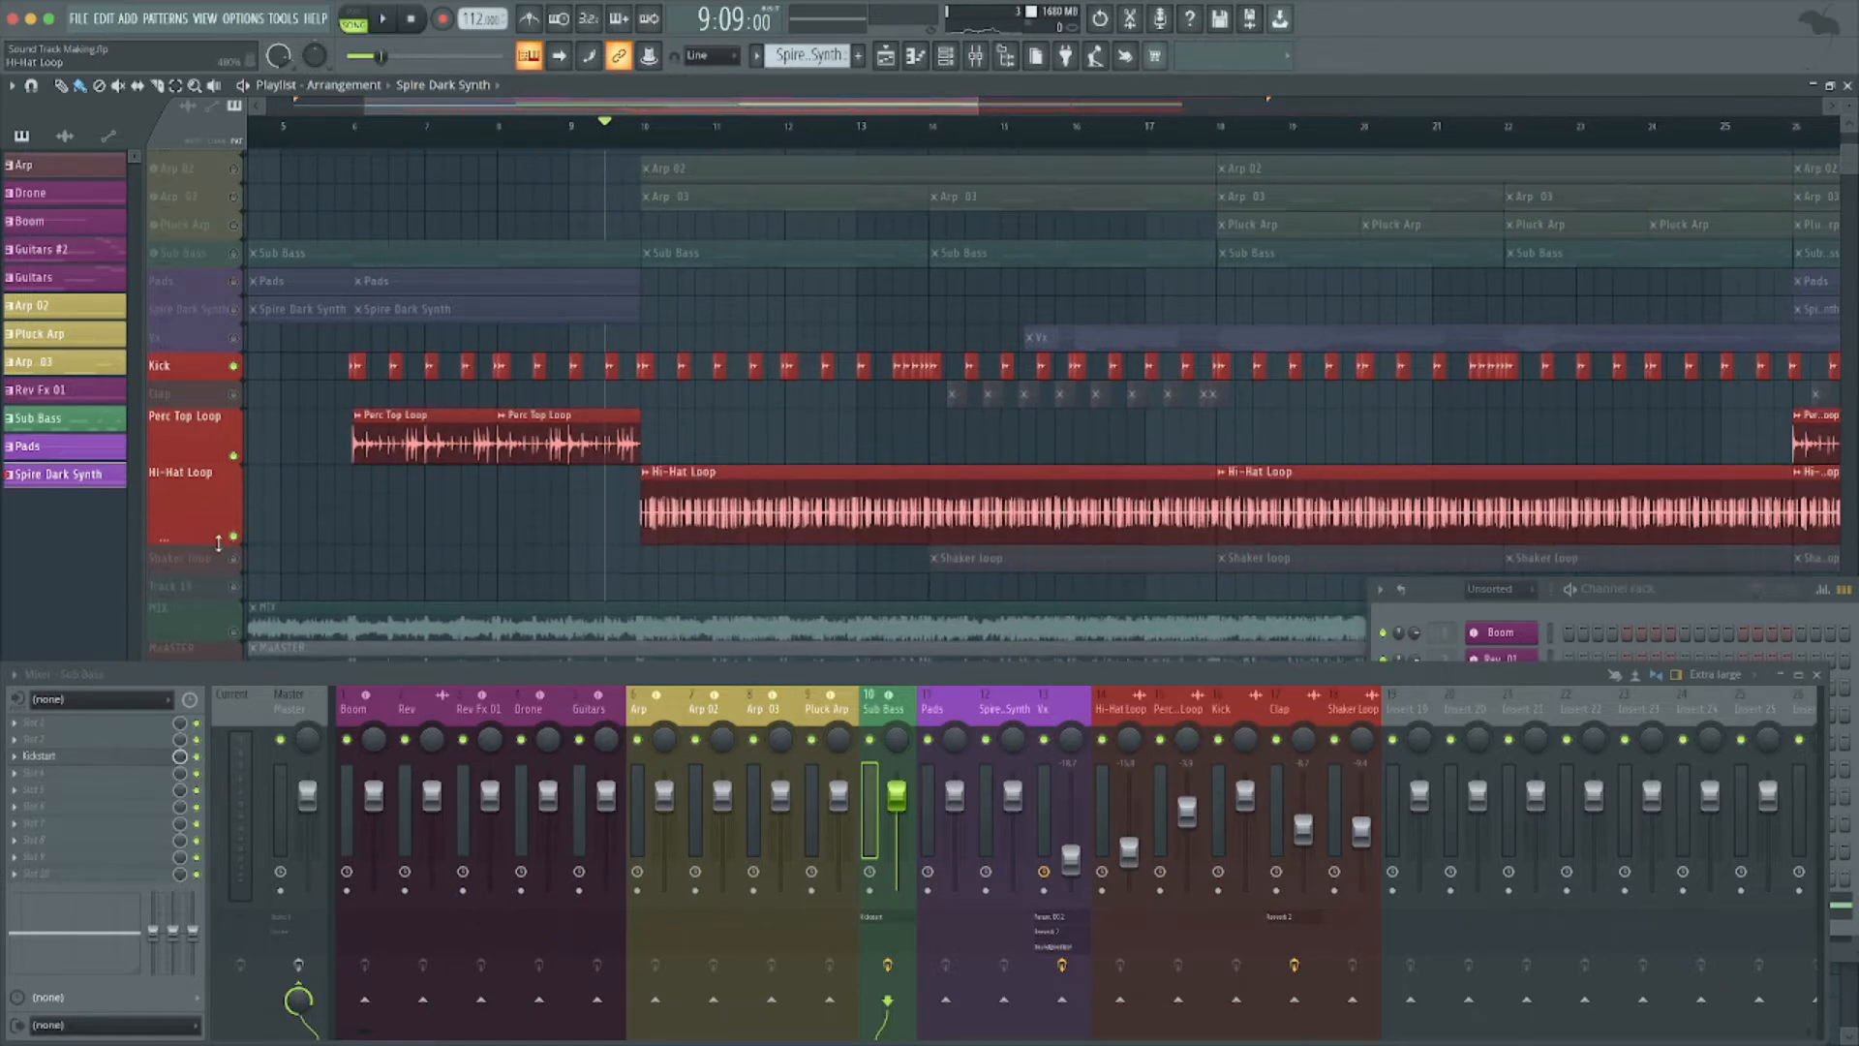
key(space)
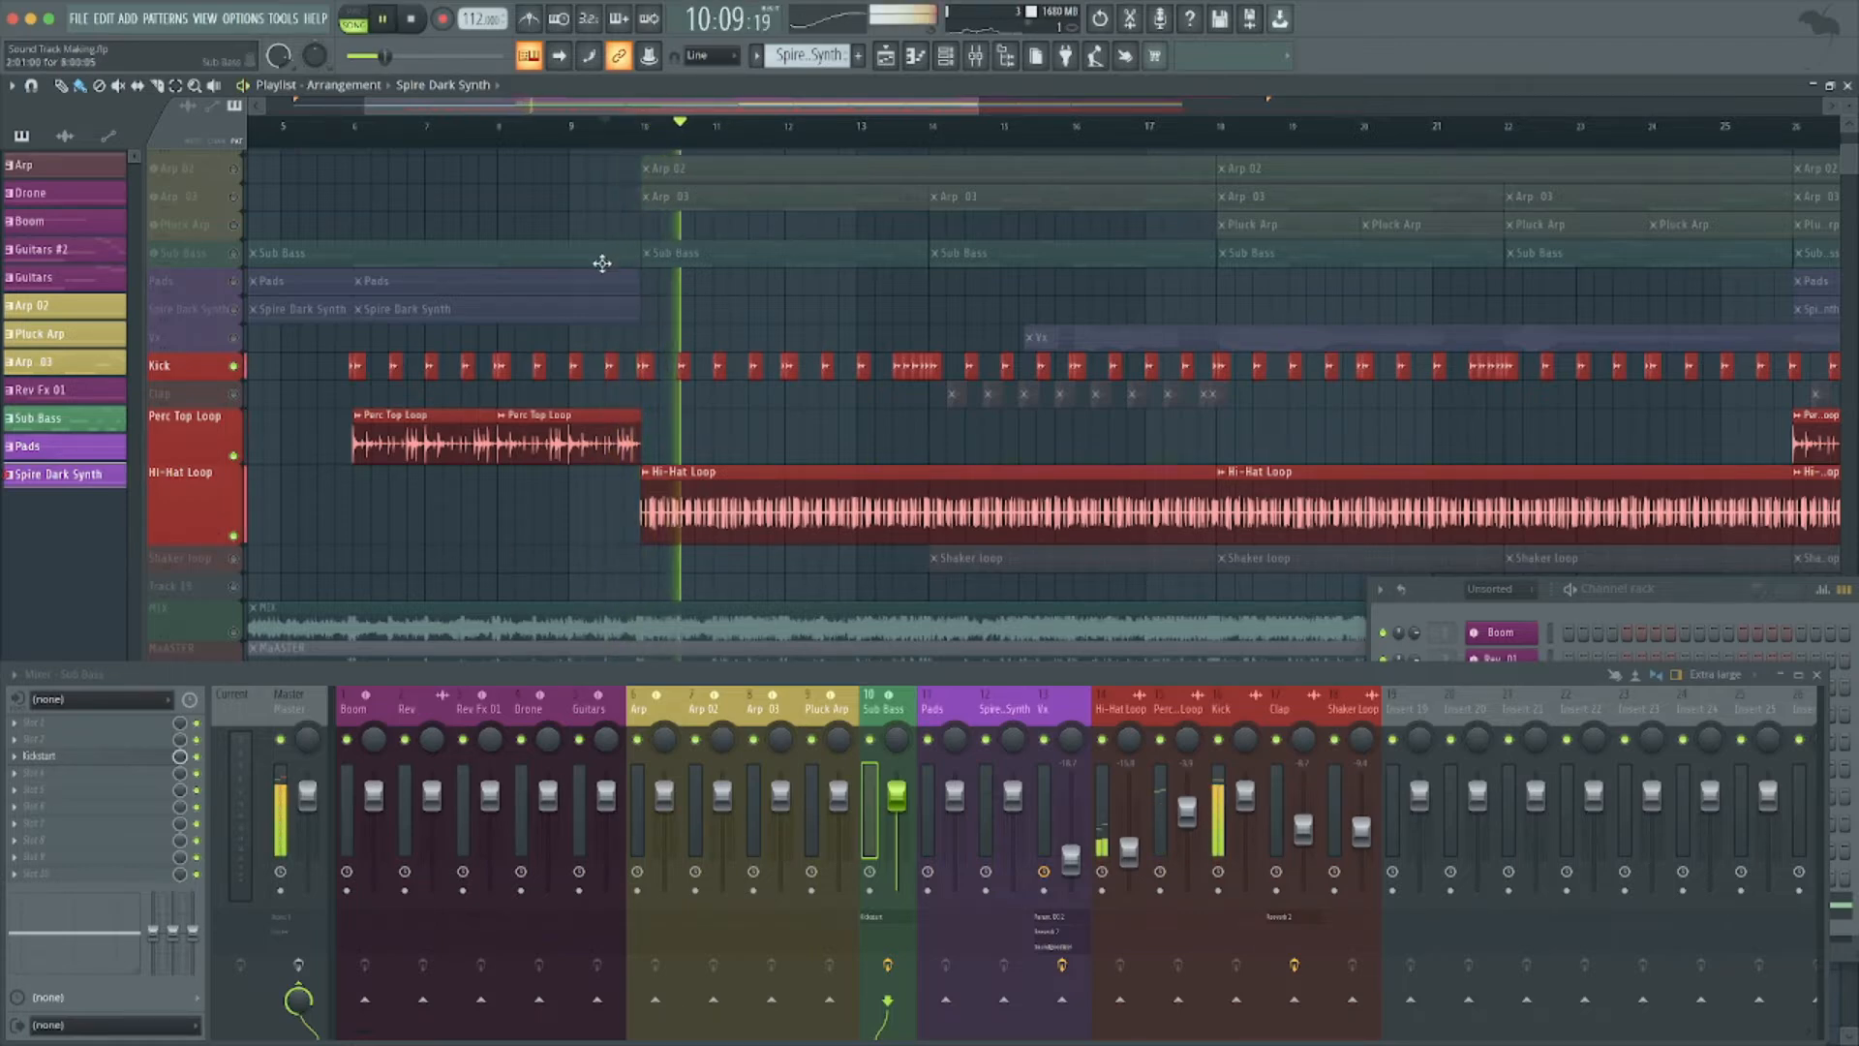
scroll(602, 260, down, 5)
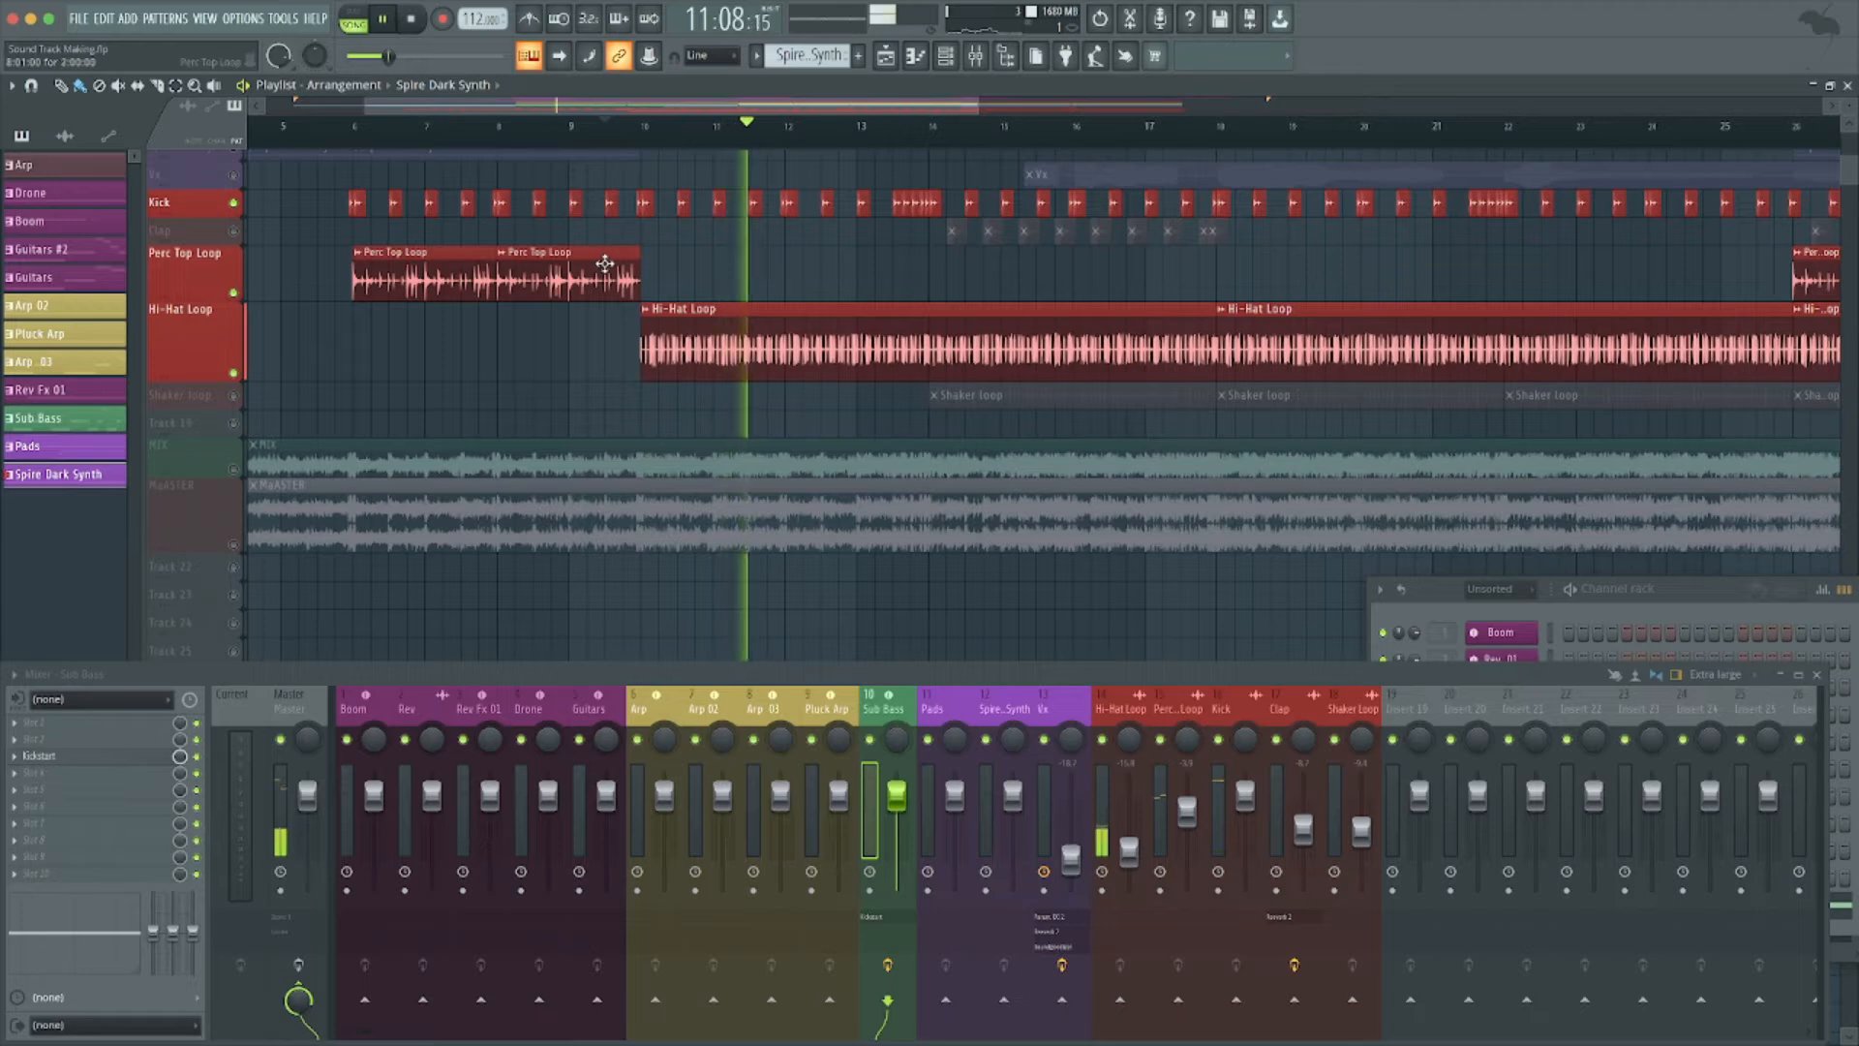
scroll(795, 294, right, 3)
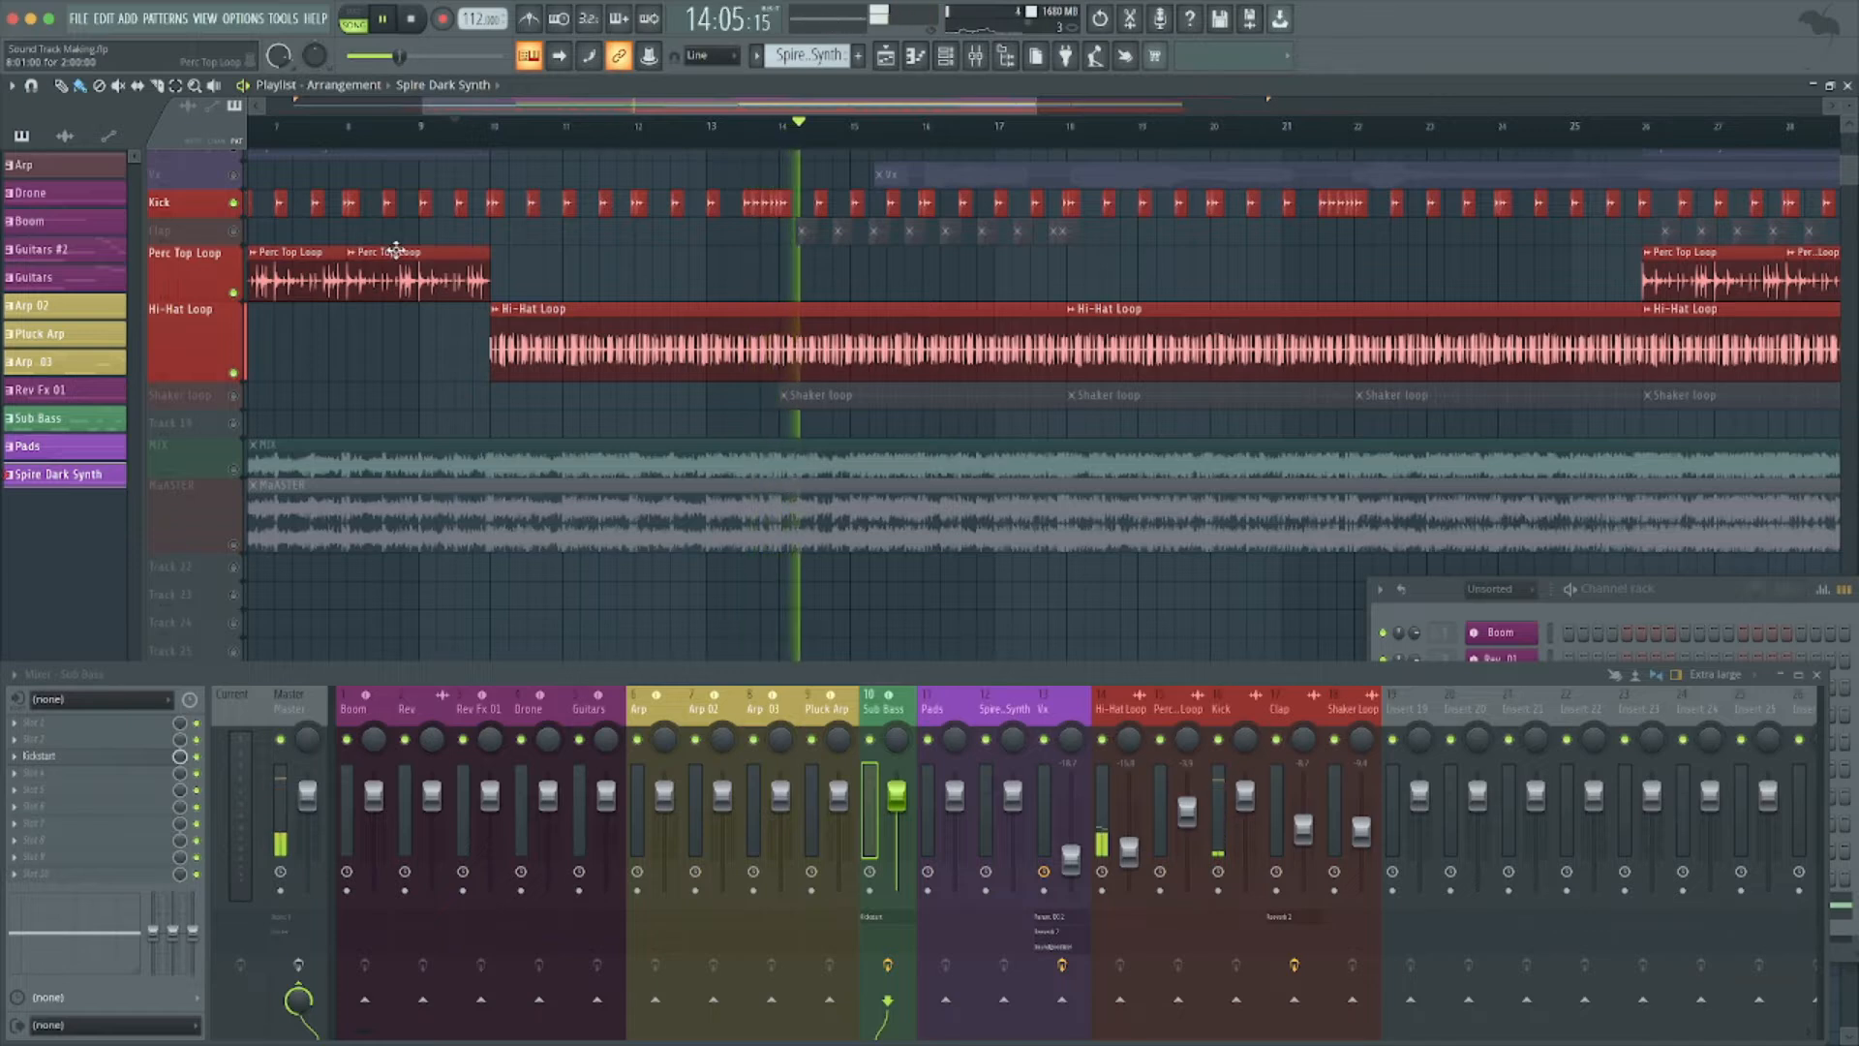
key(space)
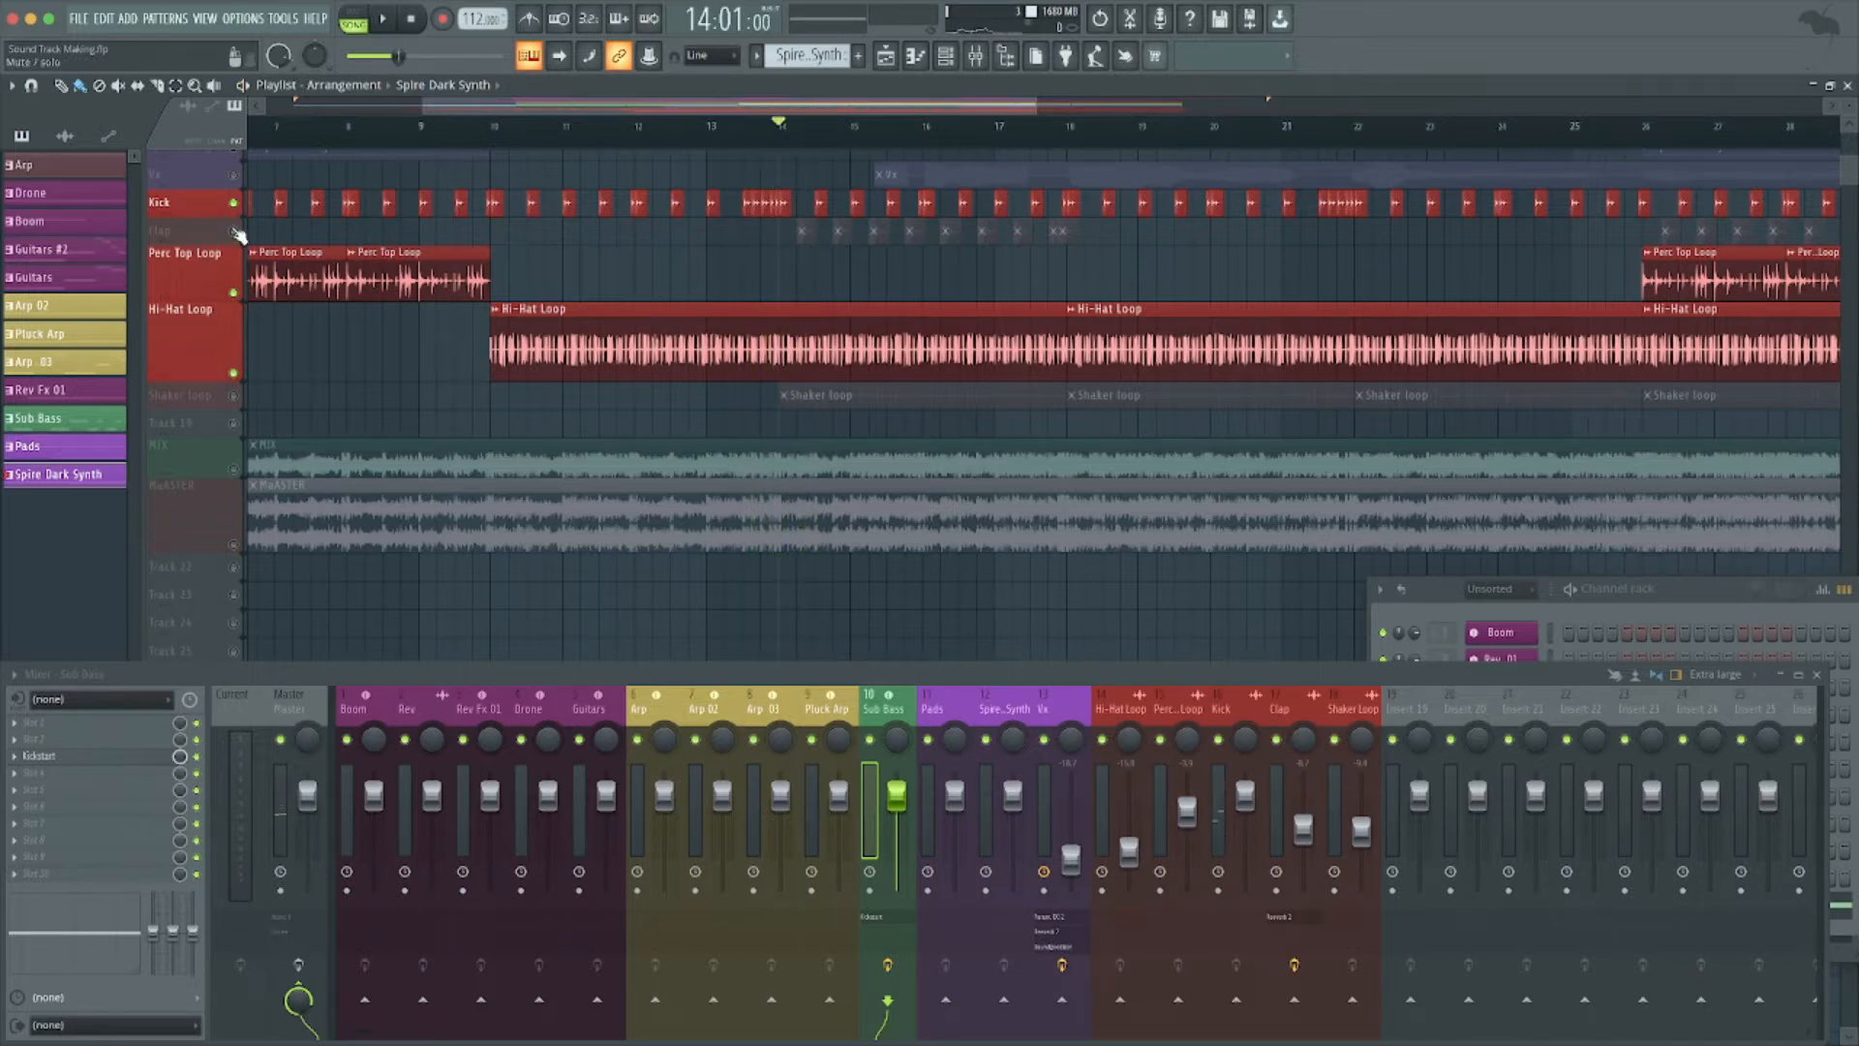
Unmute the Clap track and play it with the Kick and Hi-Hat Loop from bar 14 to bar 18.
key(space)
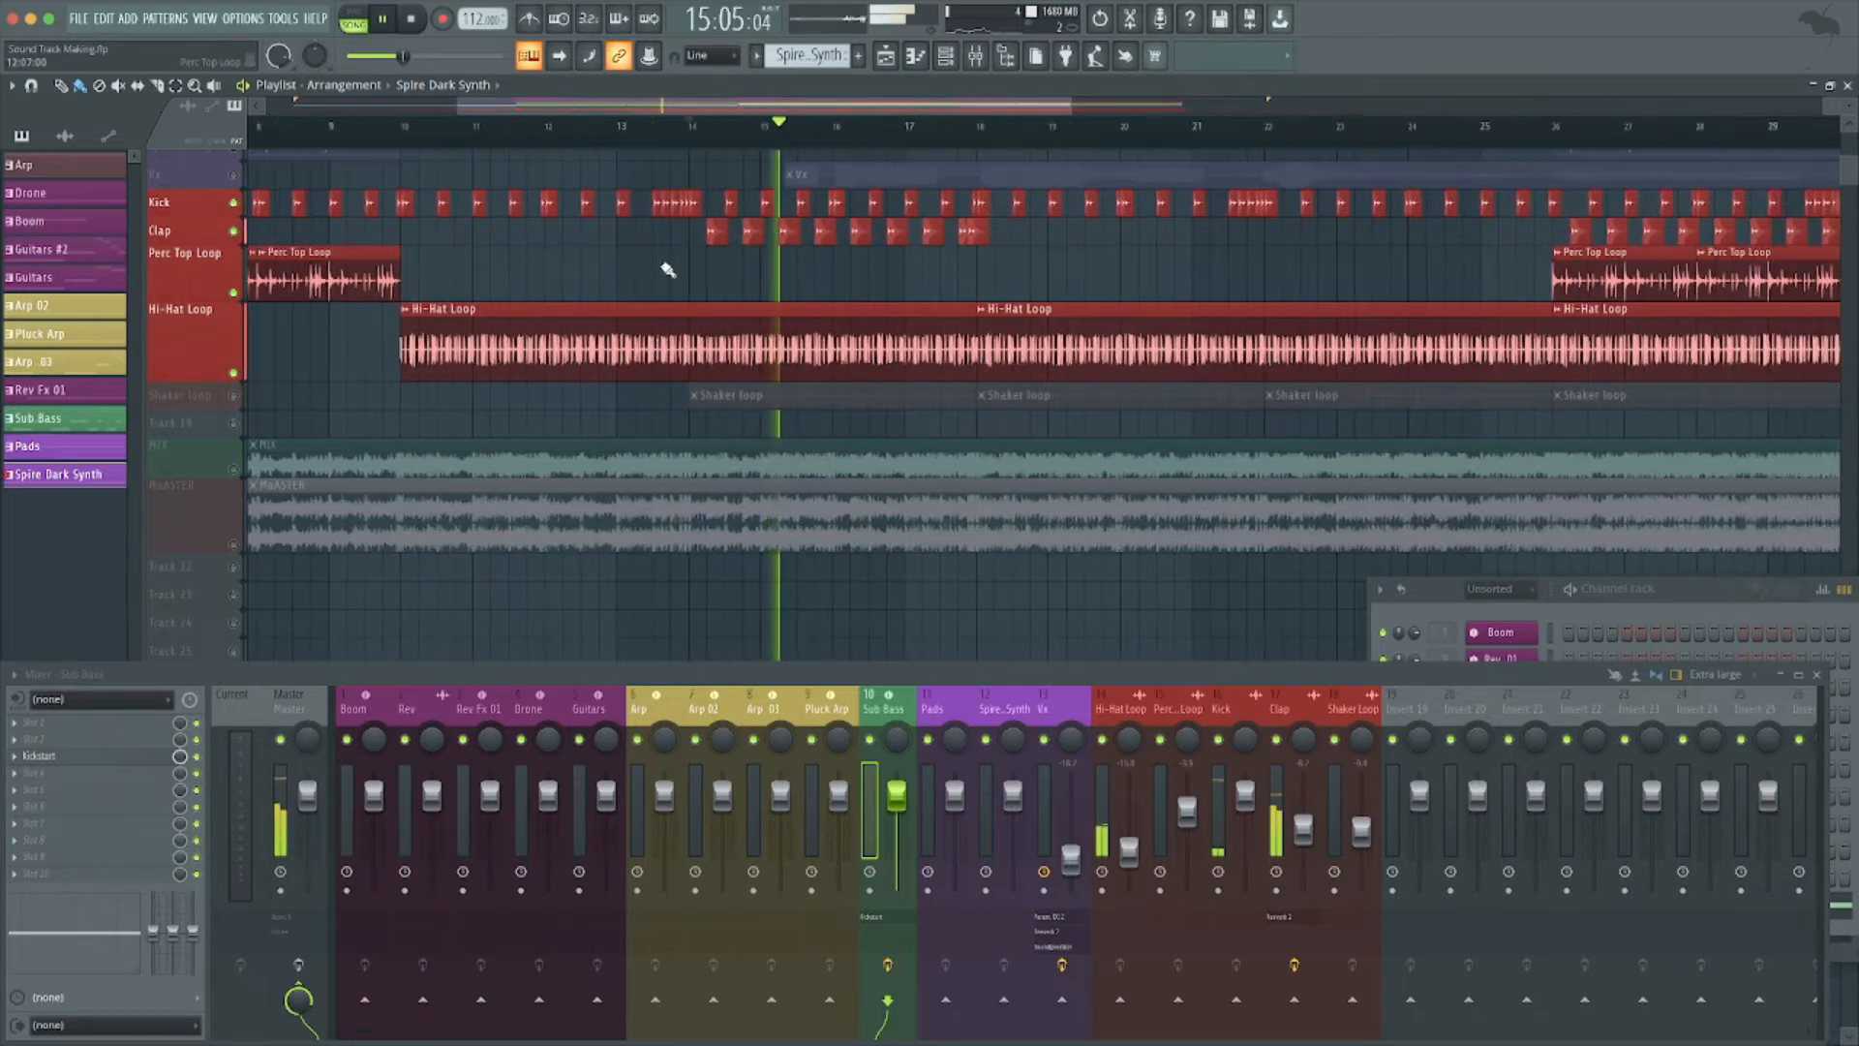
scroll(659, 134, down, 2)
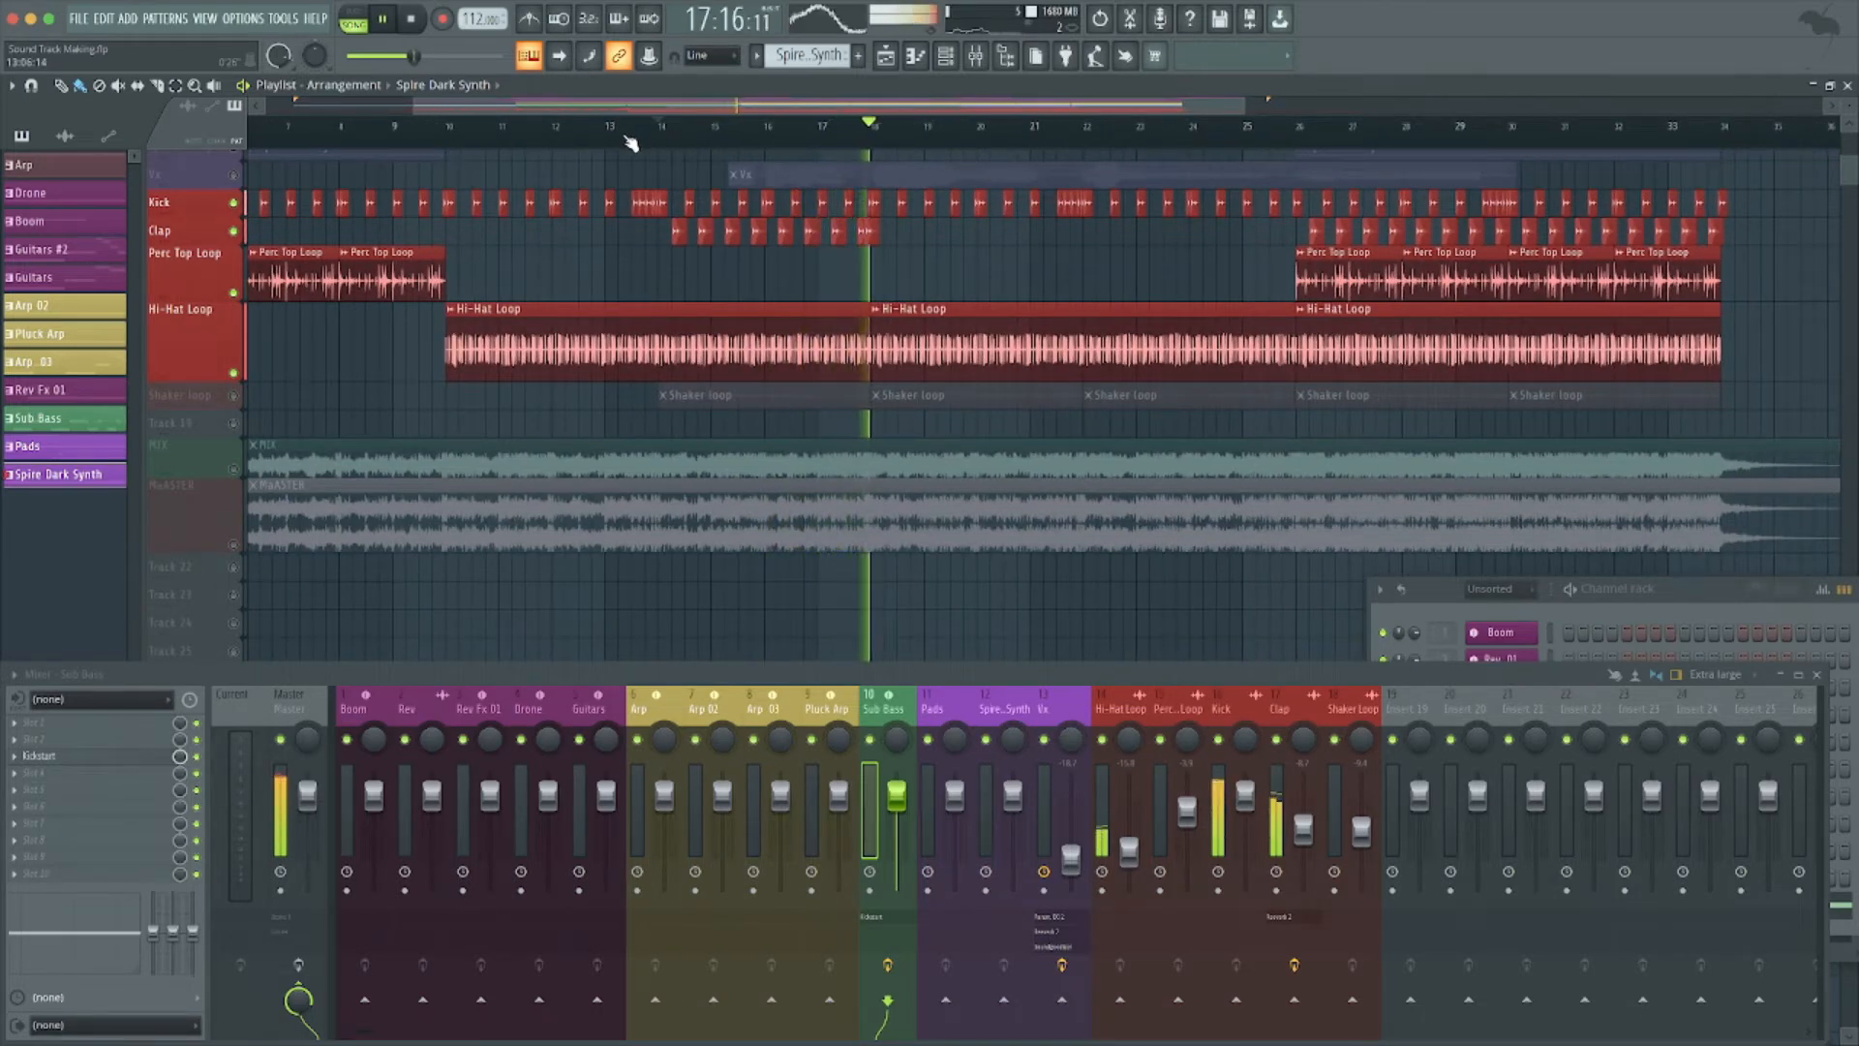
key(space)
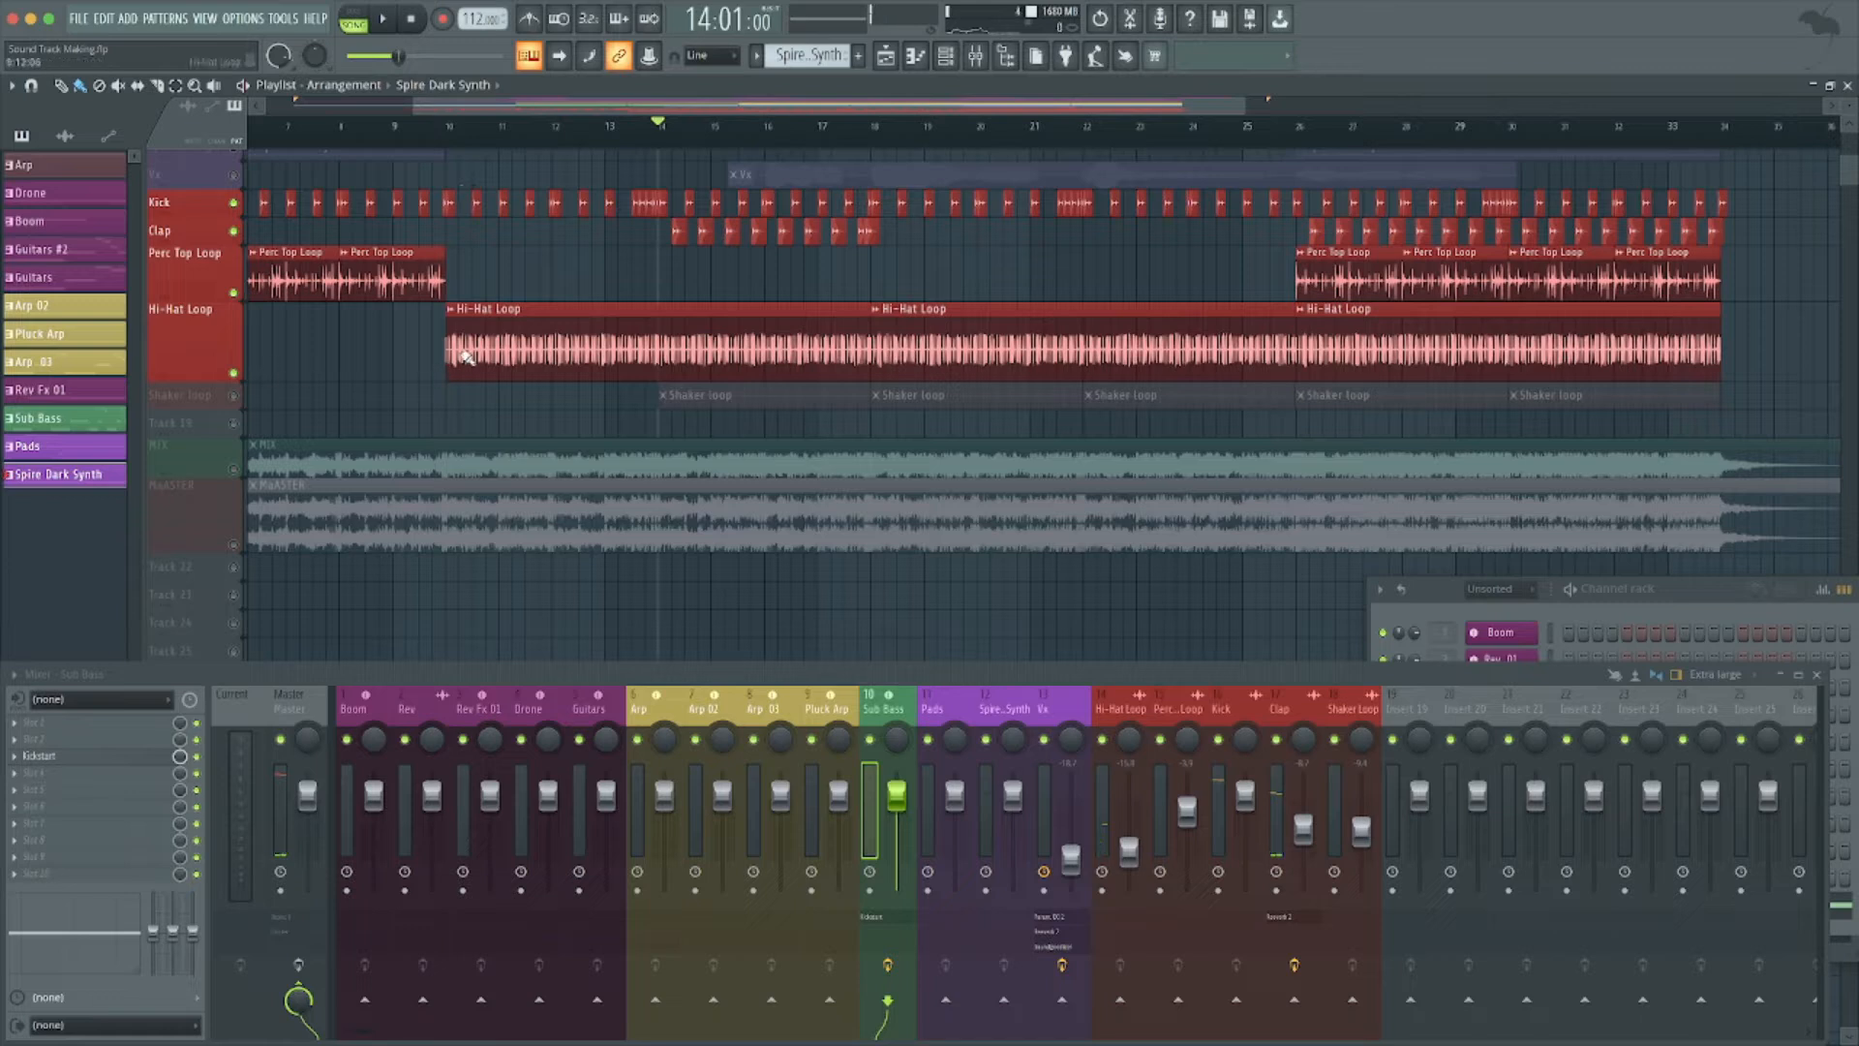
Unmute the Shaker loop track, play it with the other drums and then soloed, stop playback and restore all tracks.
click(234, 396)
key(space)
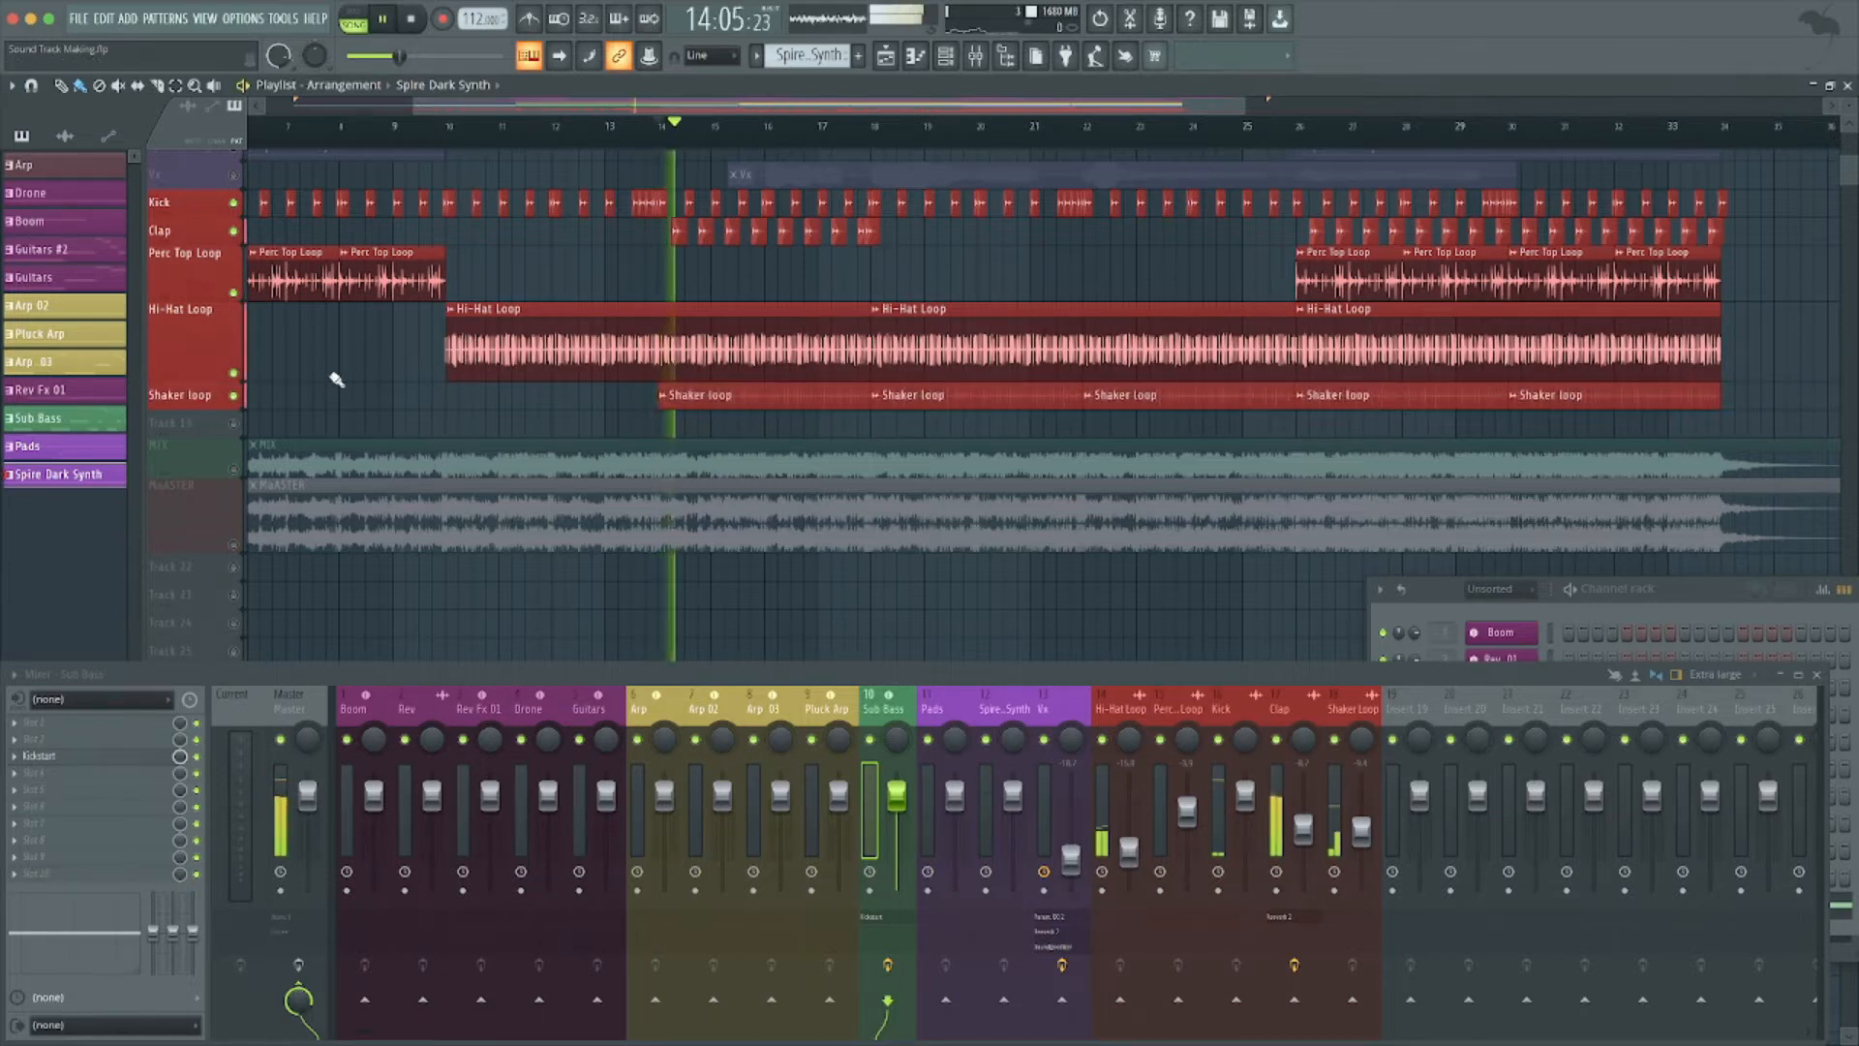
ctrl+click(235, 396)
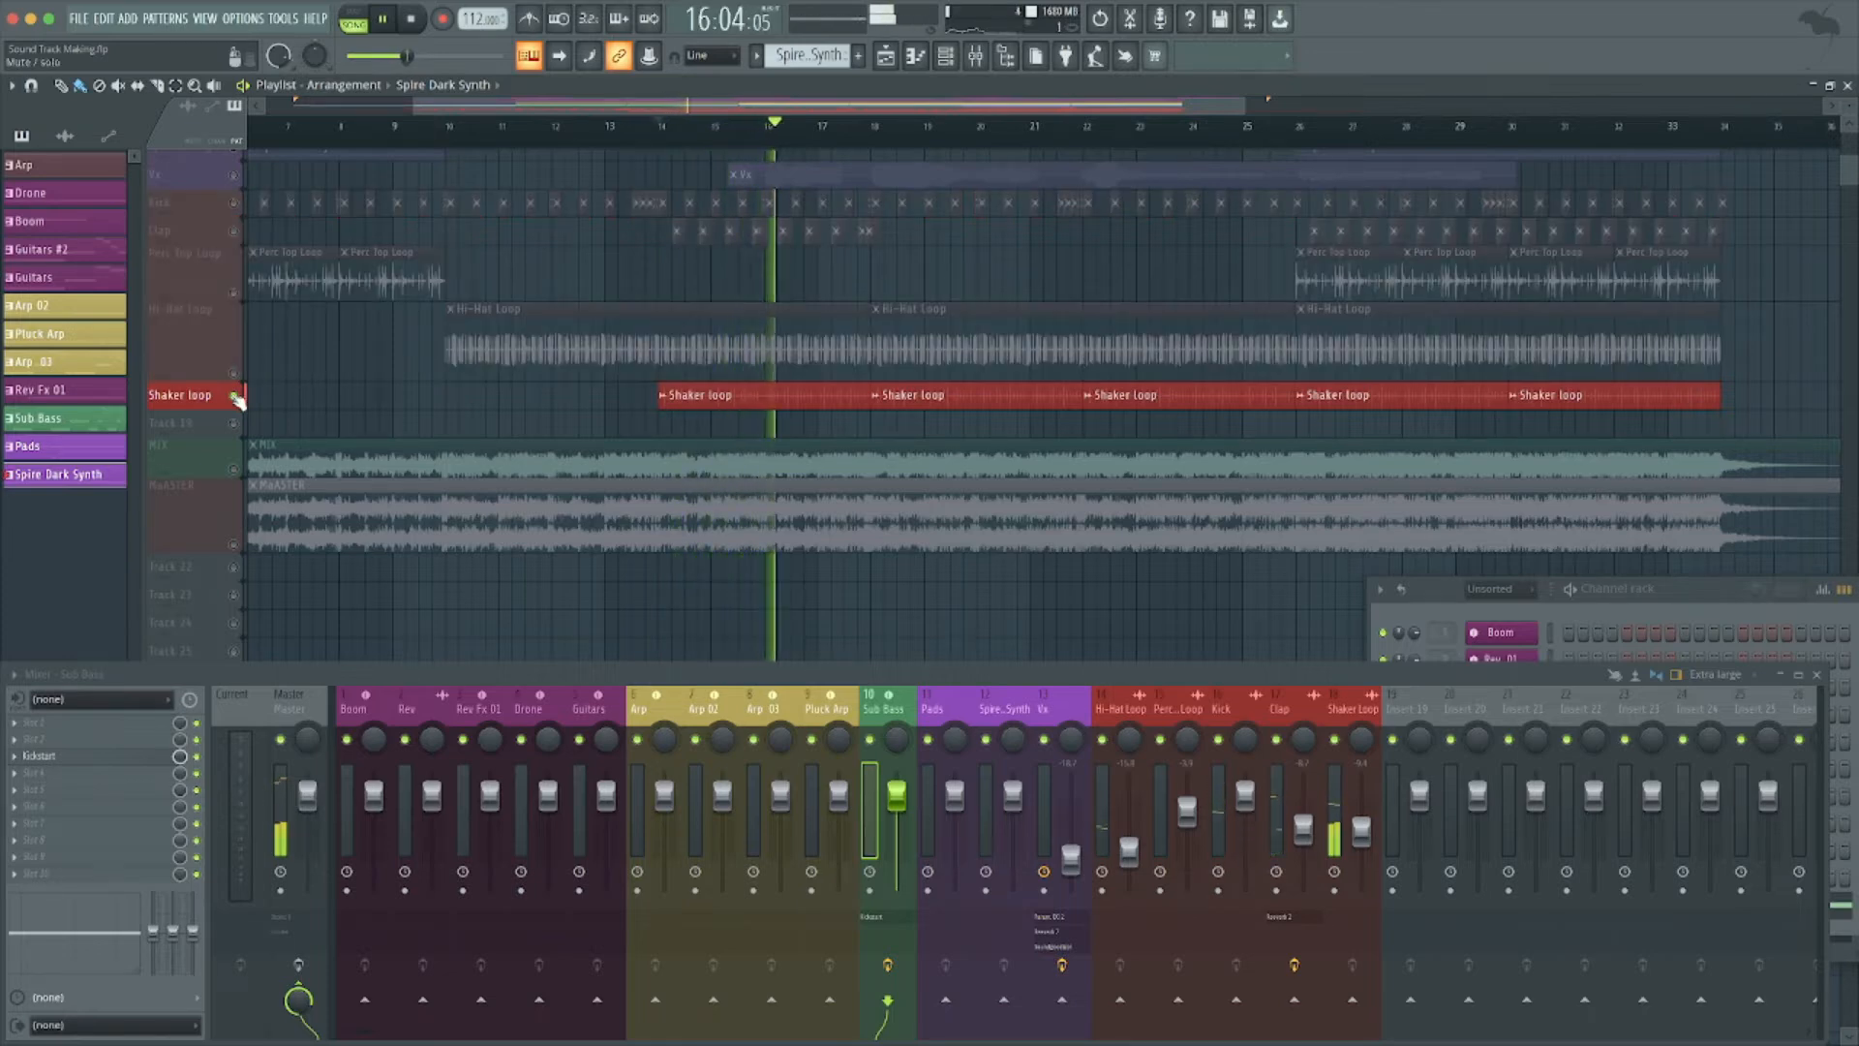
key(space)
ctrl+click(234, 396)
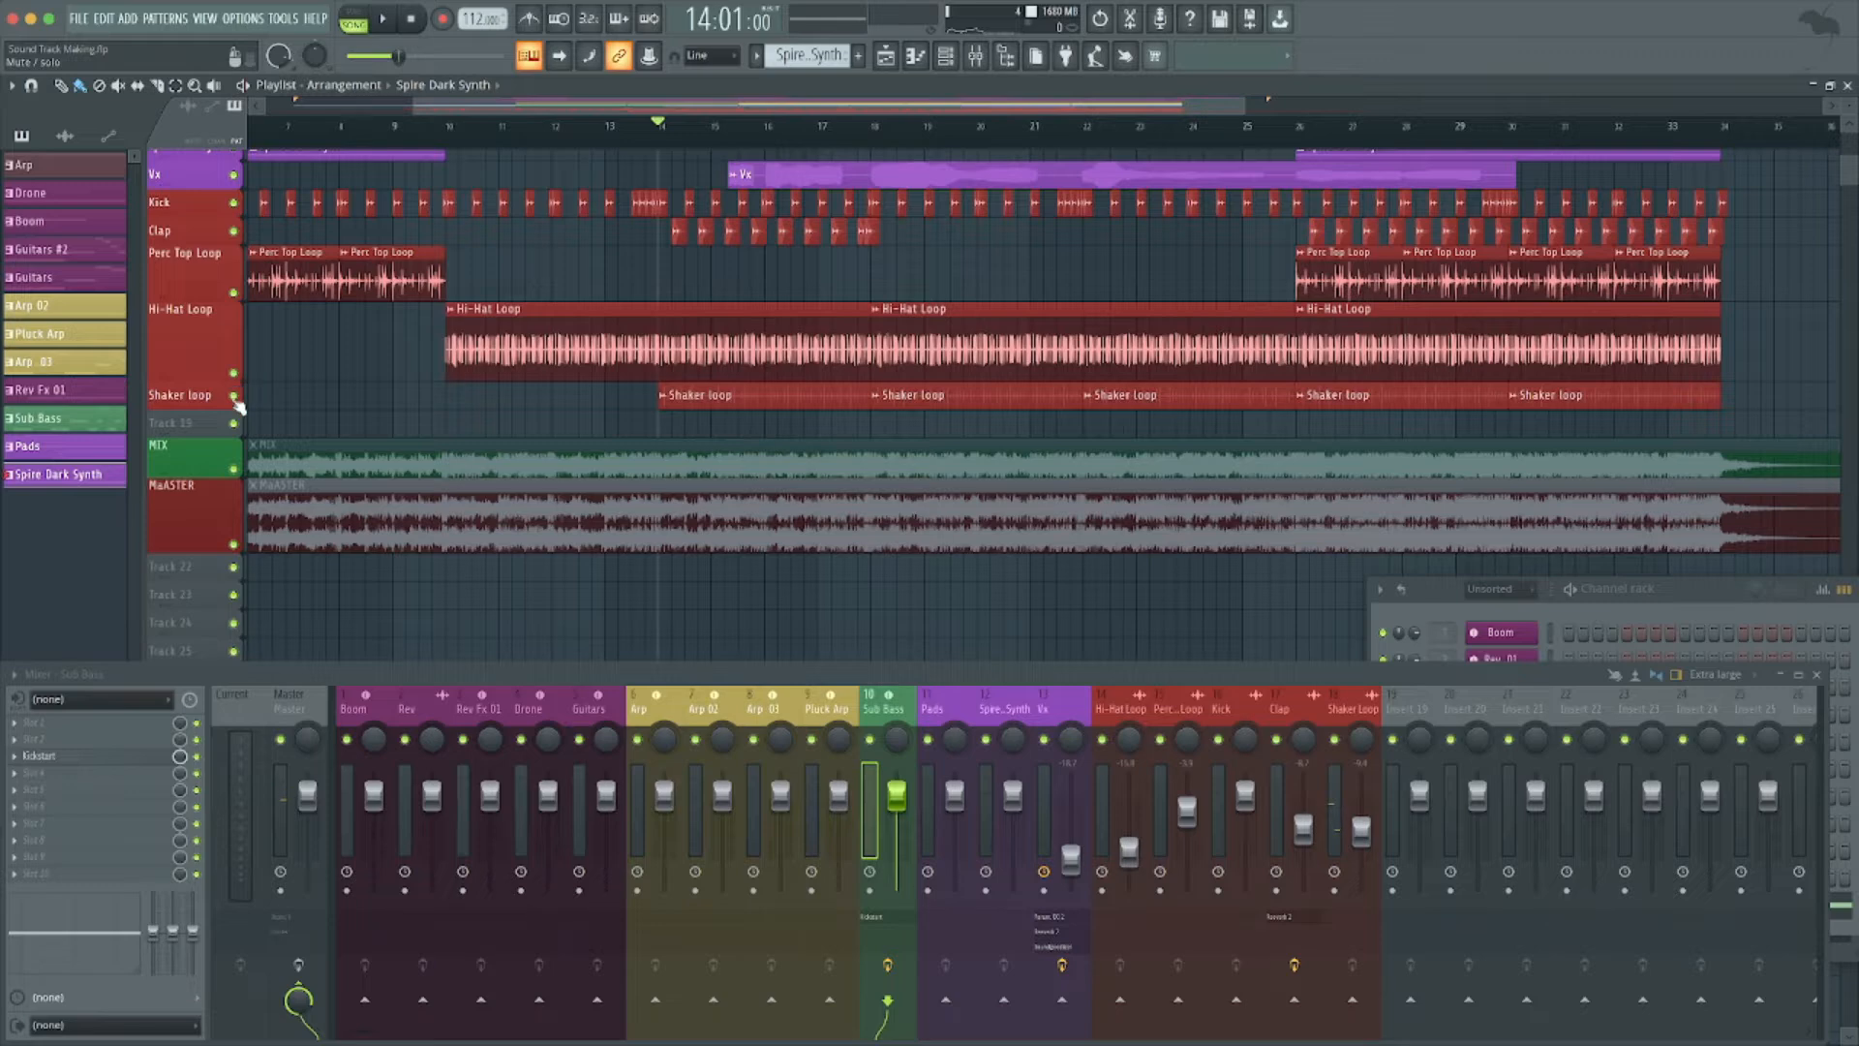
Isolate the Kick, Clap, Perc Top Loop, Hi-Hat Loop and Shaker loop tracks, play them together from bar 14 and stop playback.
ctrl+click(234, 396)
click(233, 374)
click(233, 291)
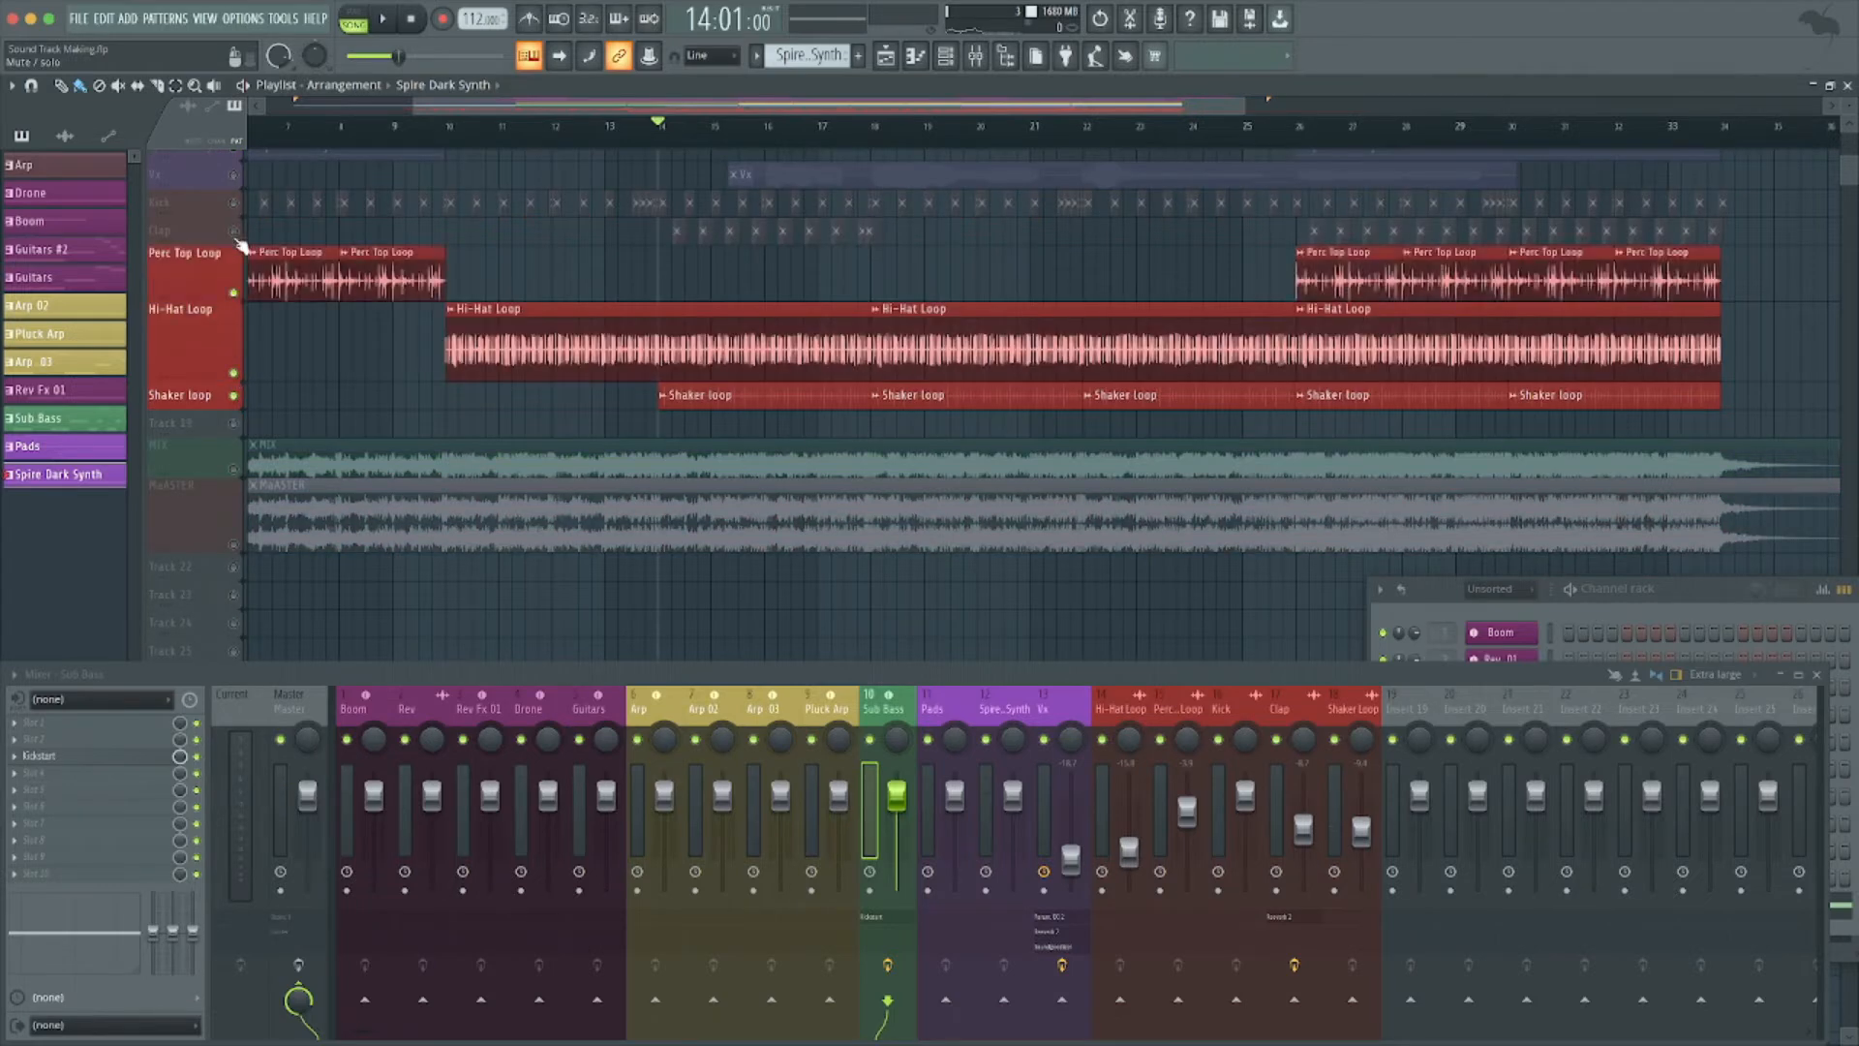
click(233, 231)
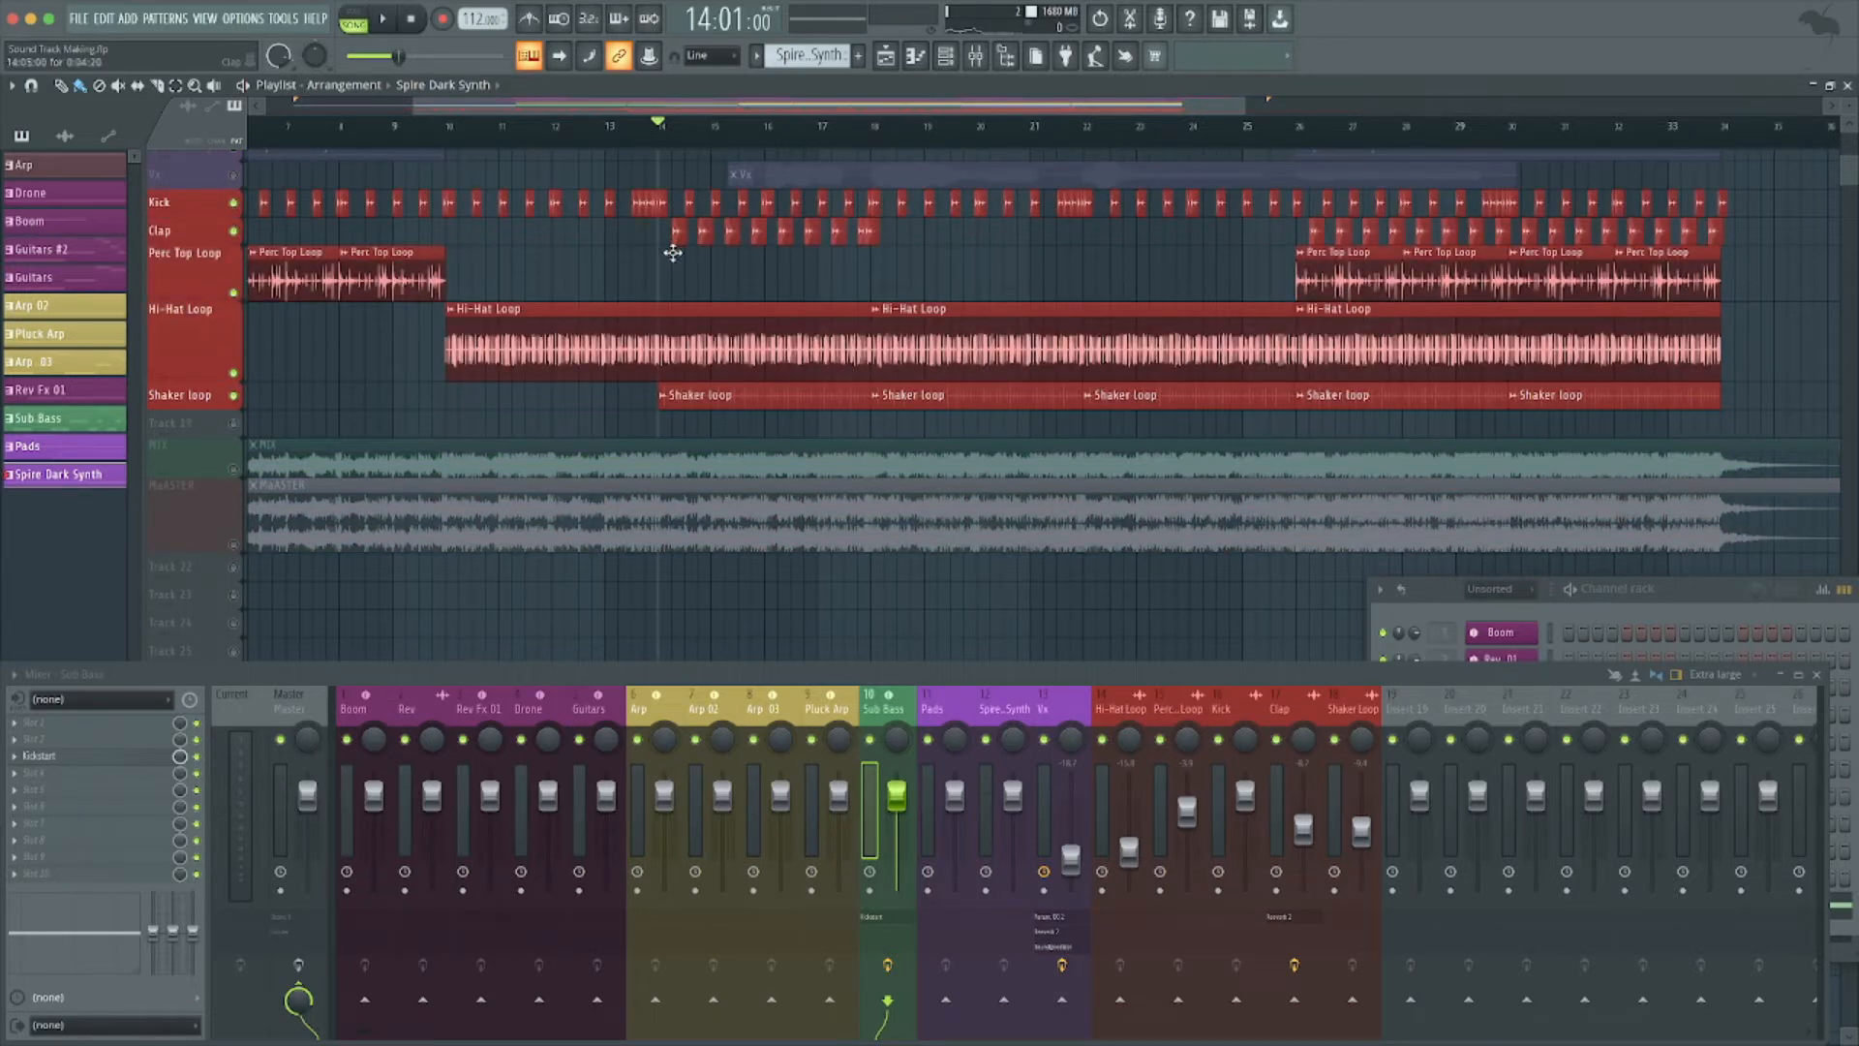
key(space)
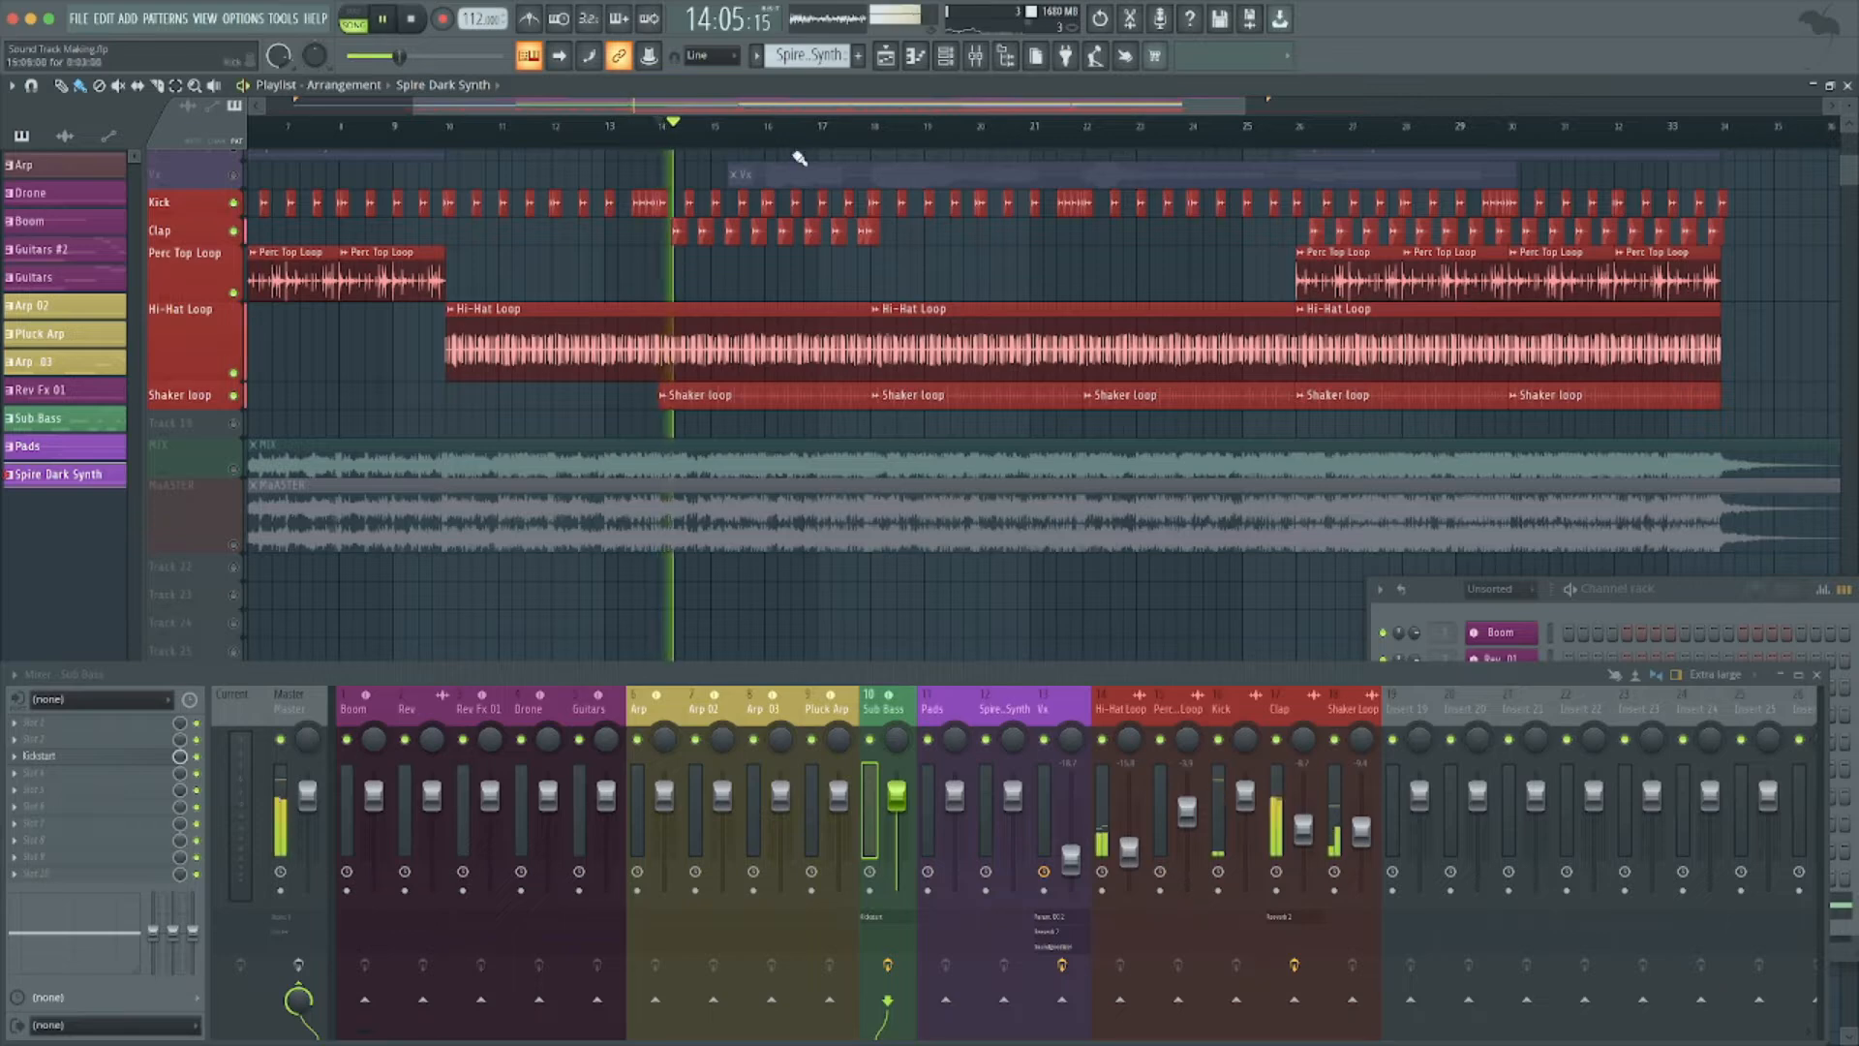
scroll(785, 140, down, 1)
scroll(784, 140, down, 4)
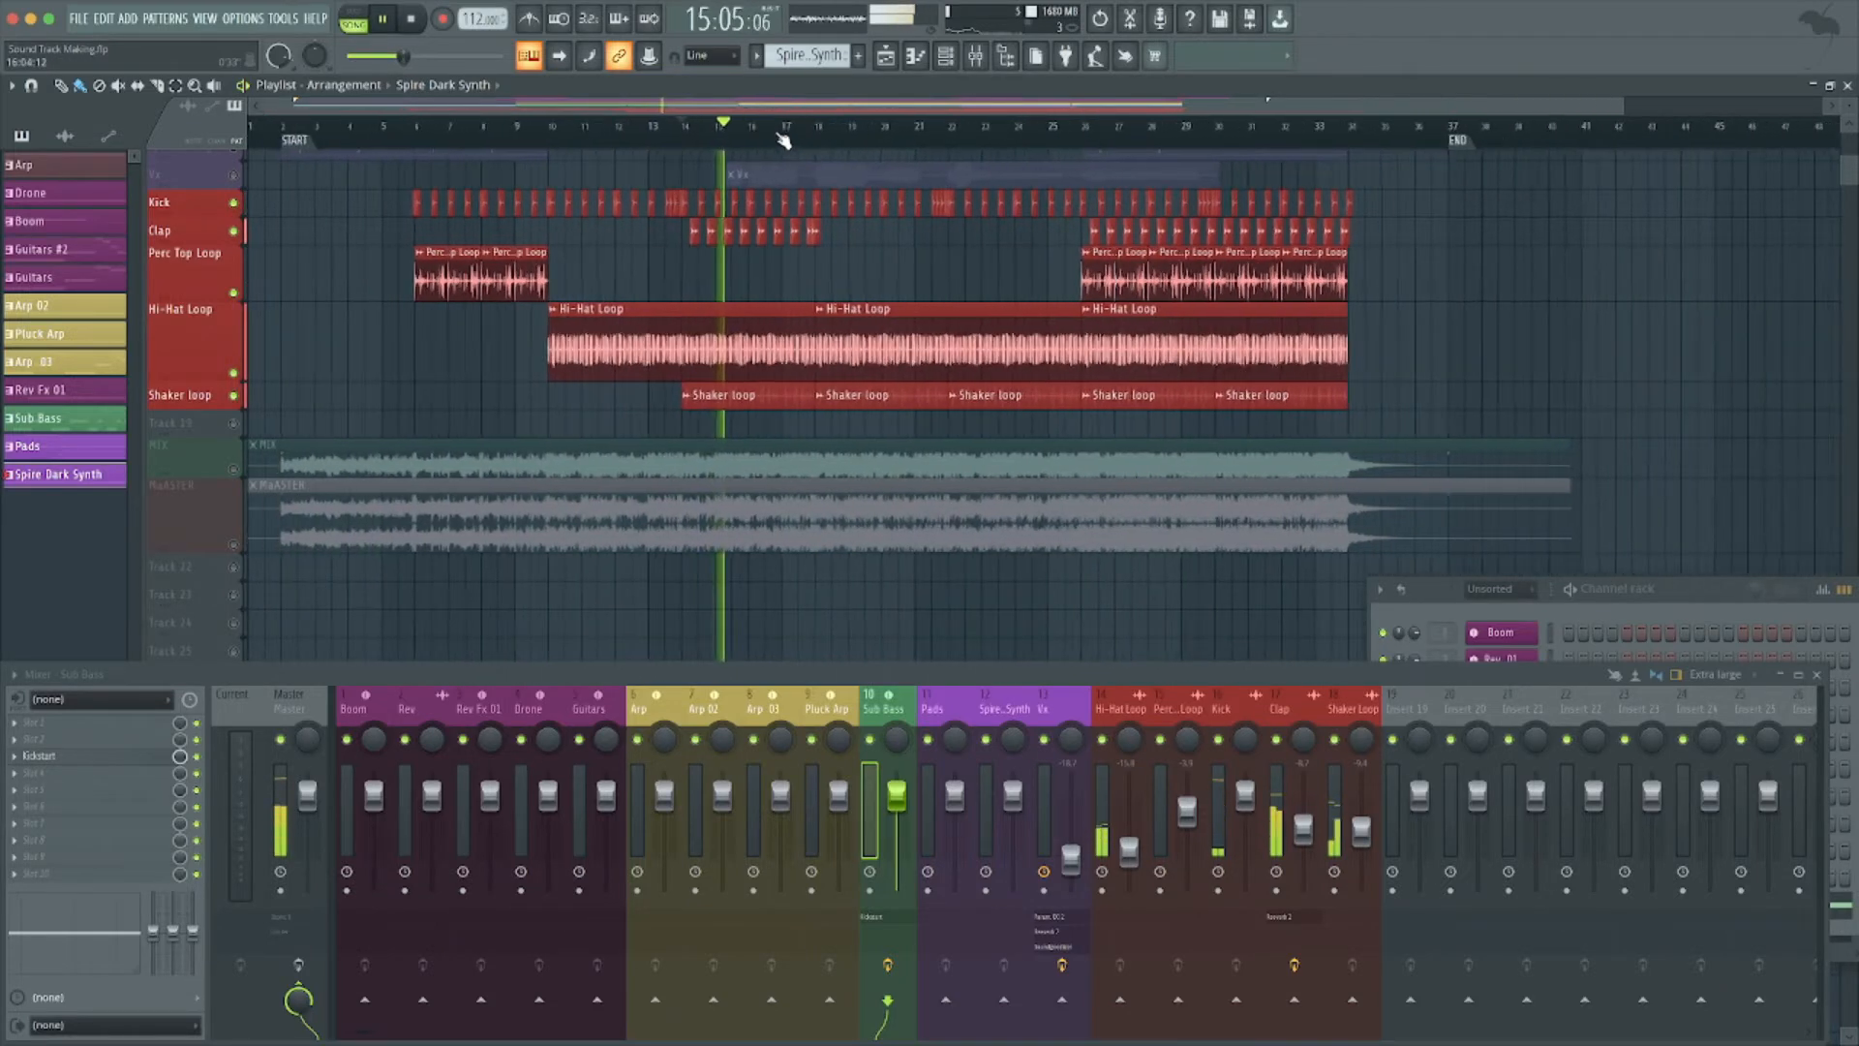
key(space)
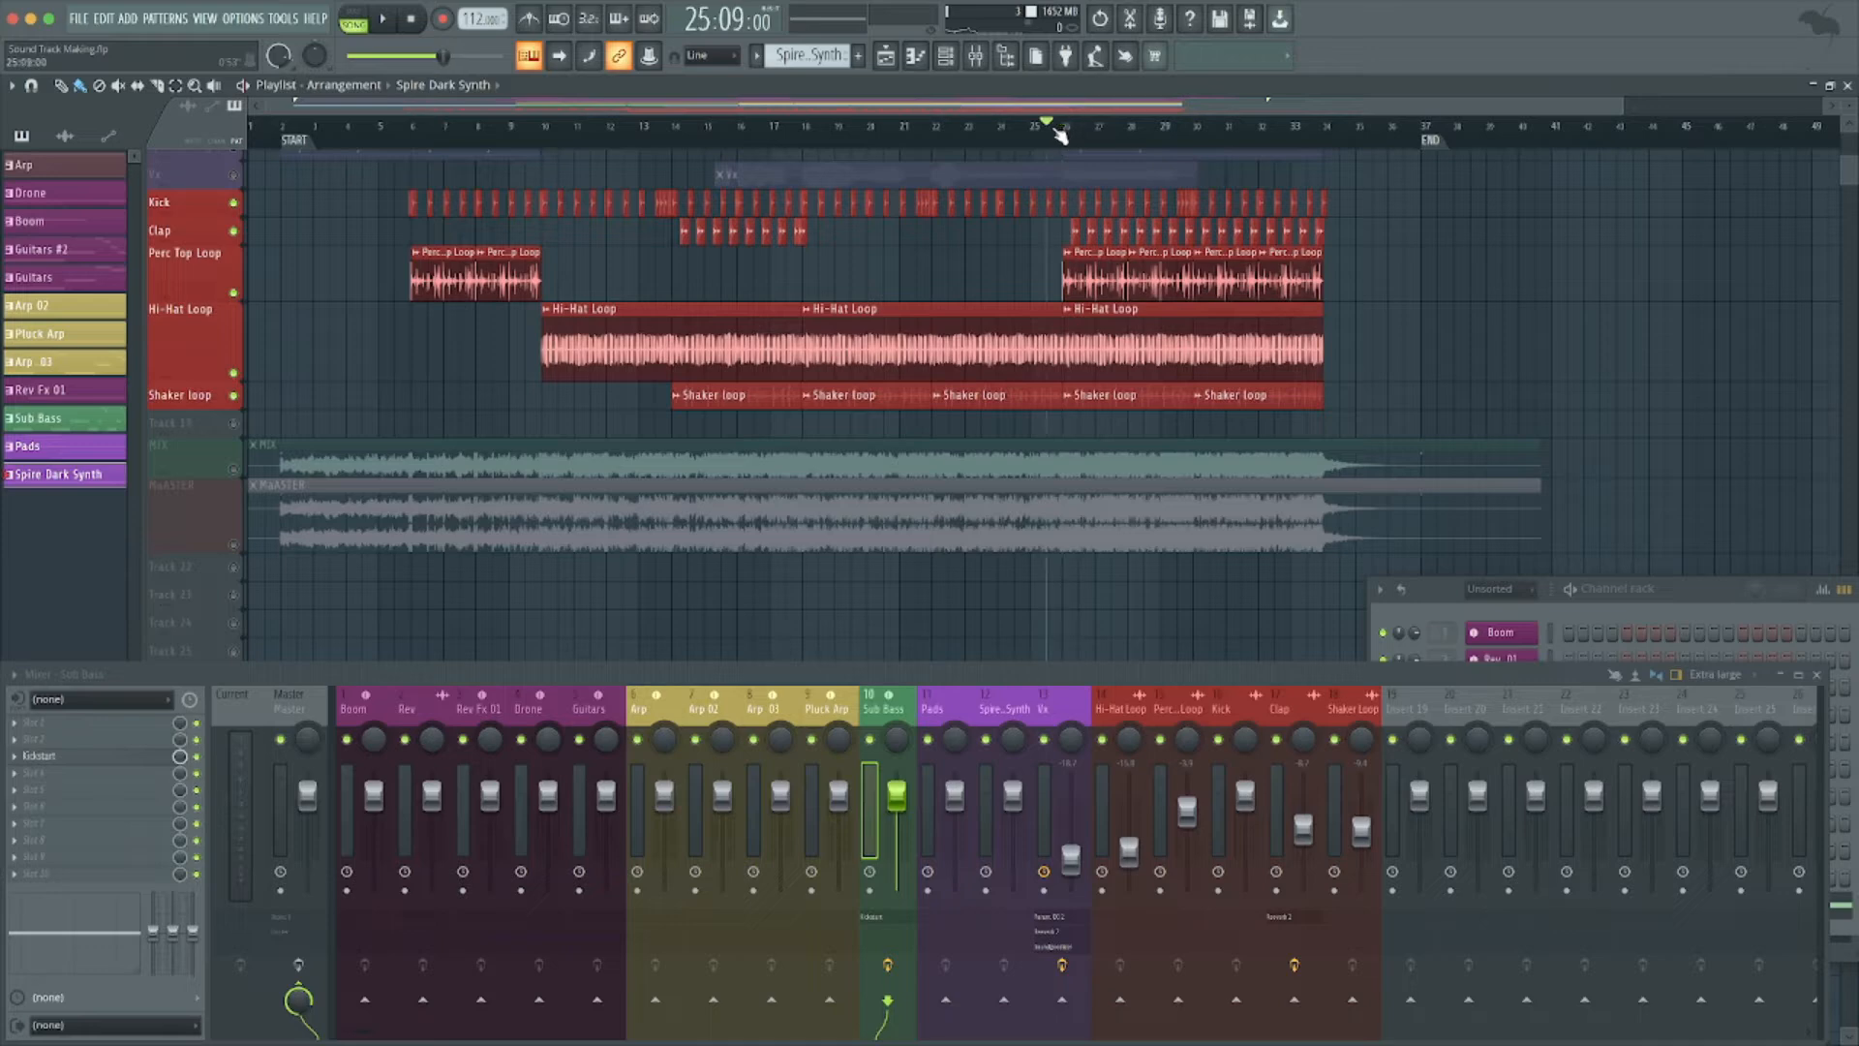
Play the isolated drum tracks from bar 25 to the end of their clips at bar 34, stop and restore all tracks.
key(space)
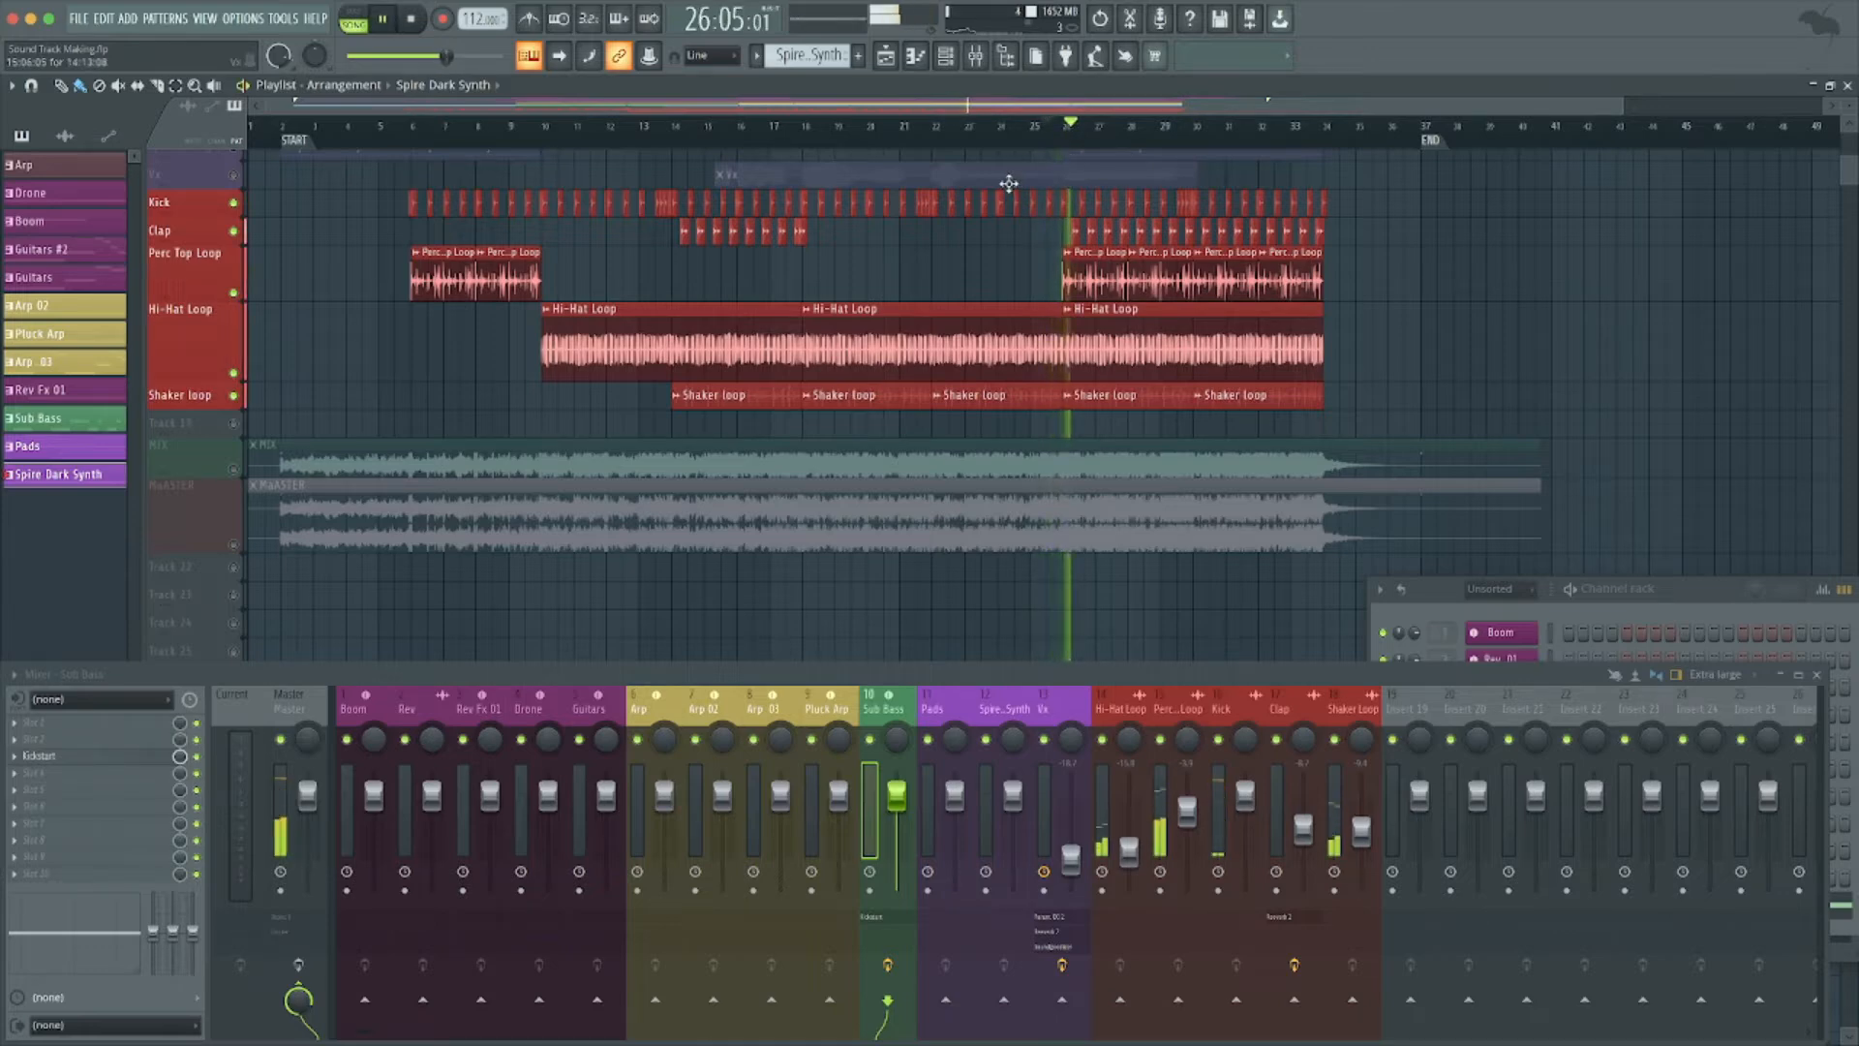
scroll(1049, 127, down, 2)
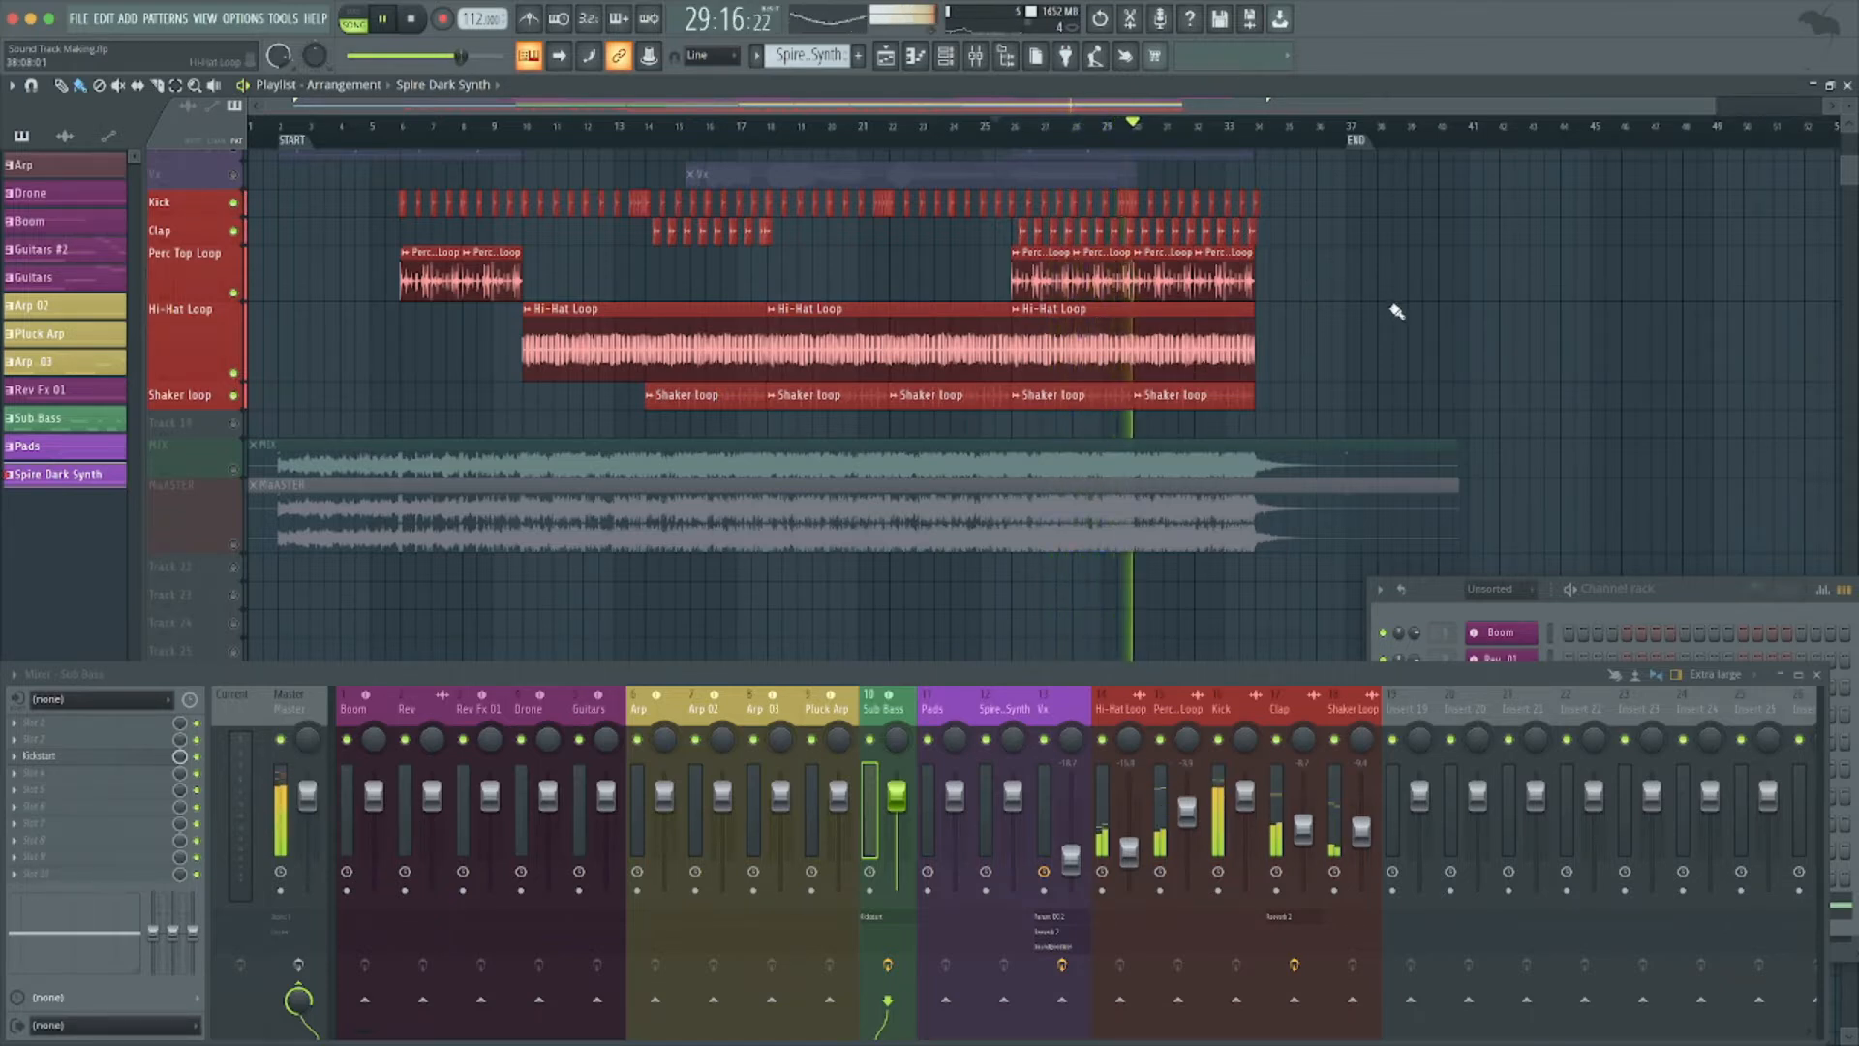
scroll(1397, 311, up, 3)
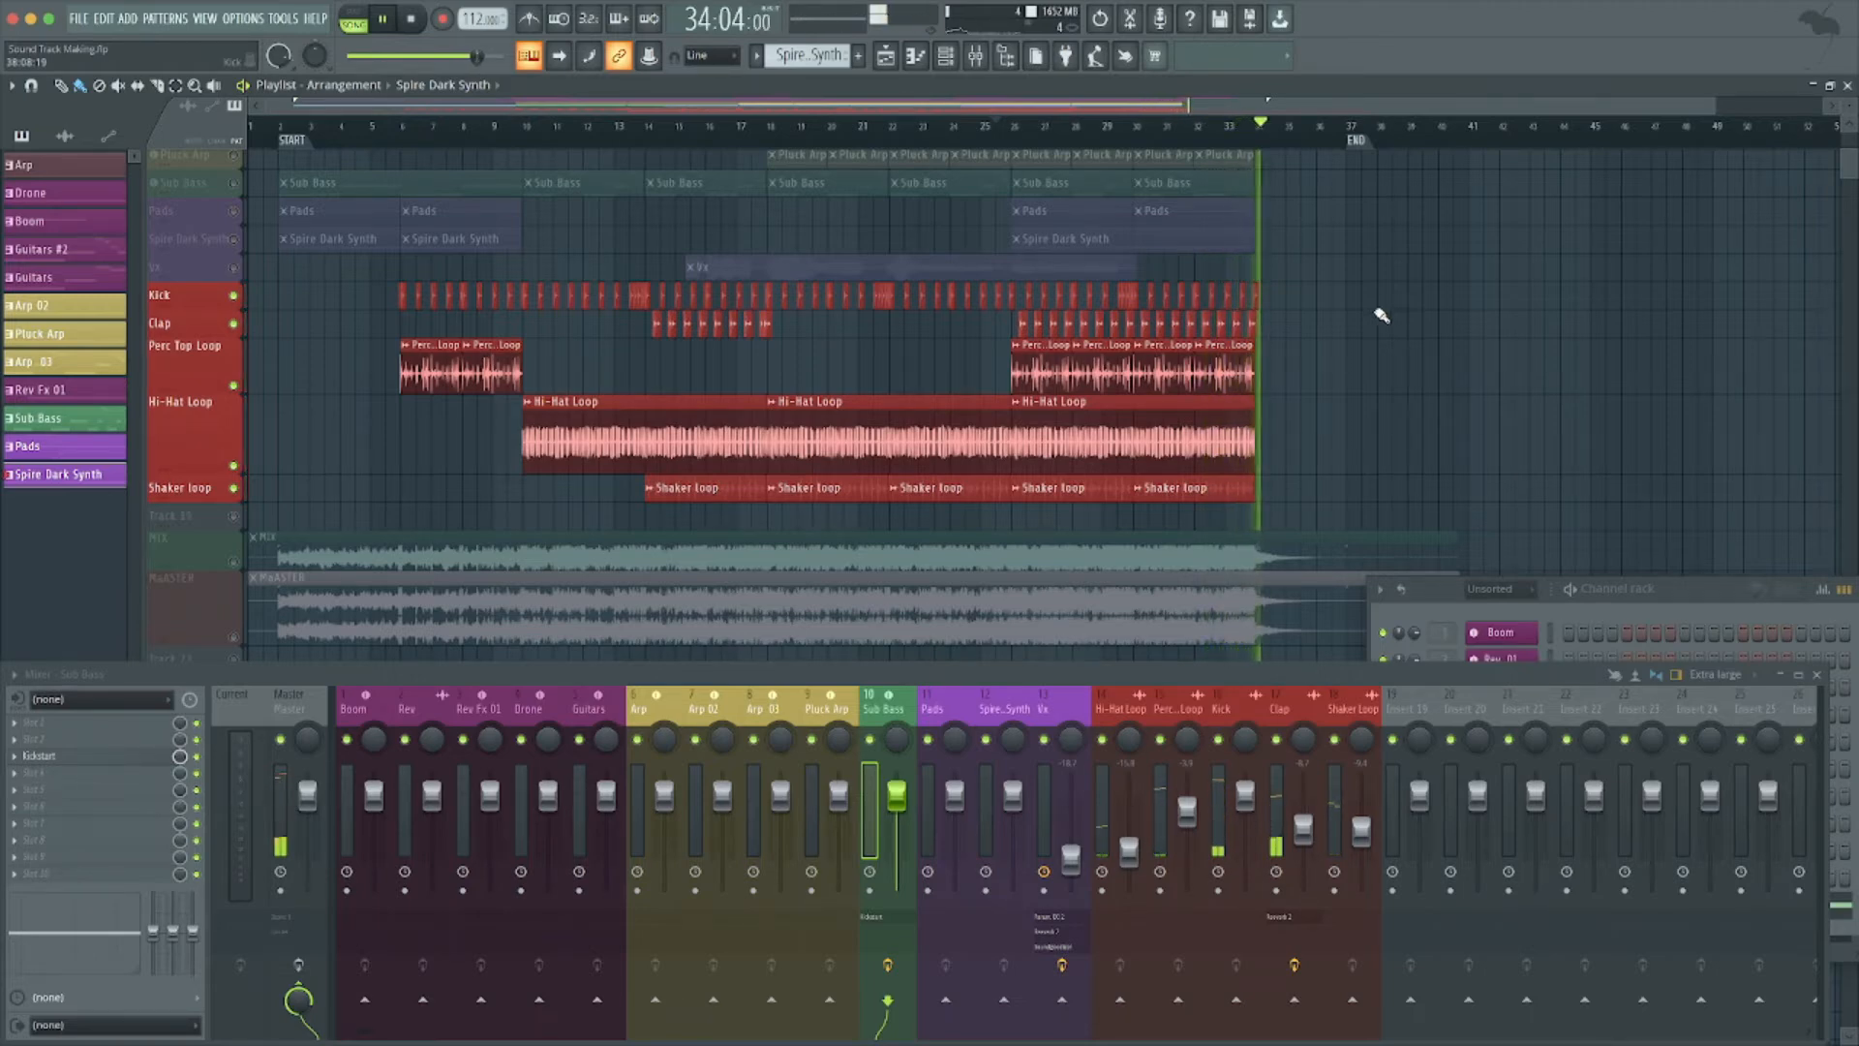
key(space)
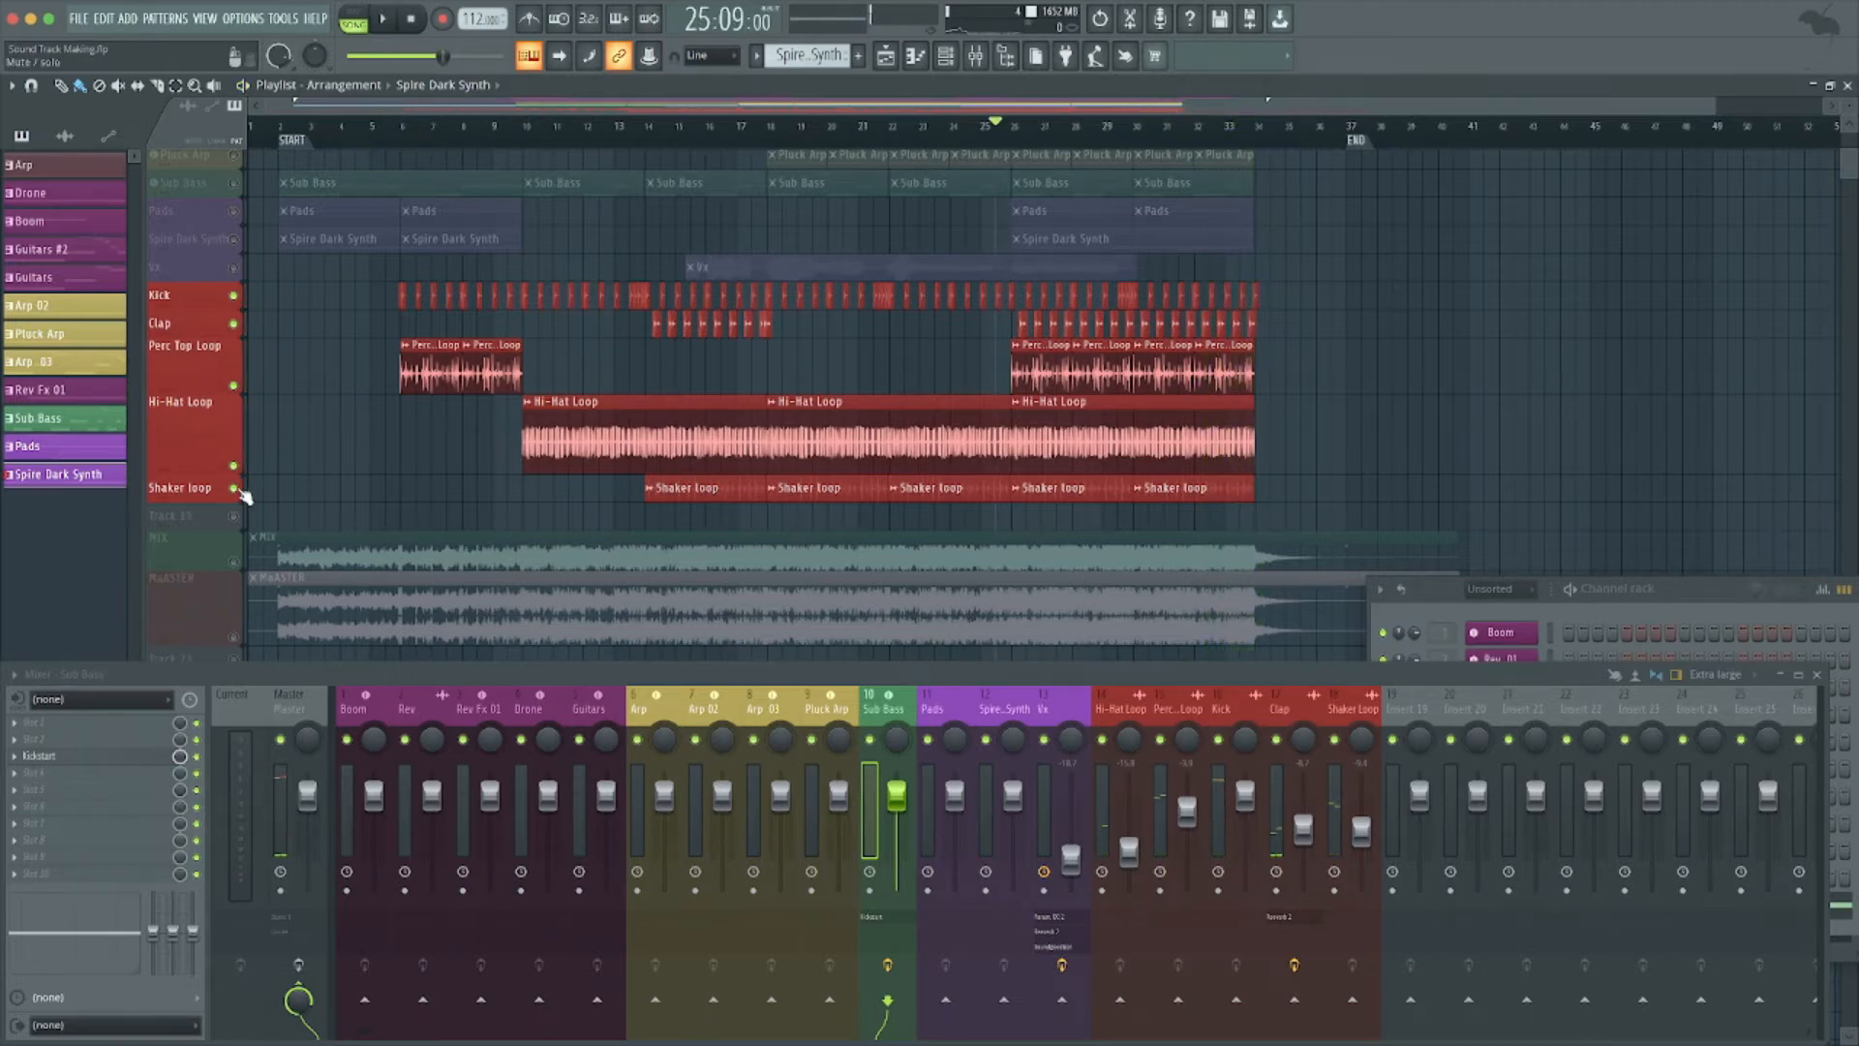
right_click(241, 492)
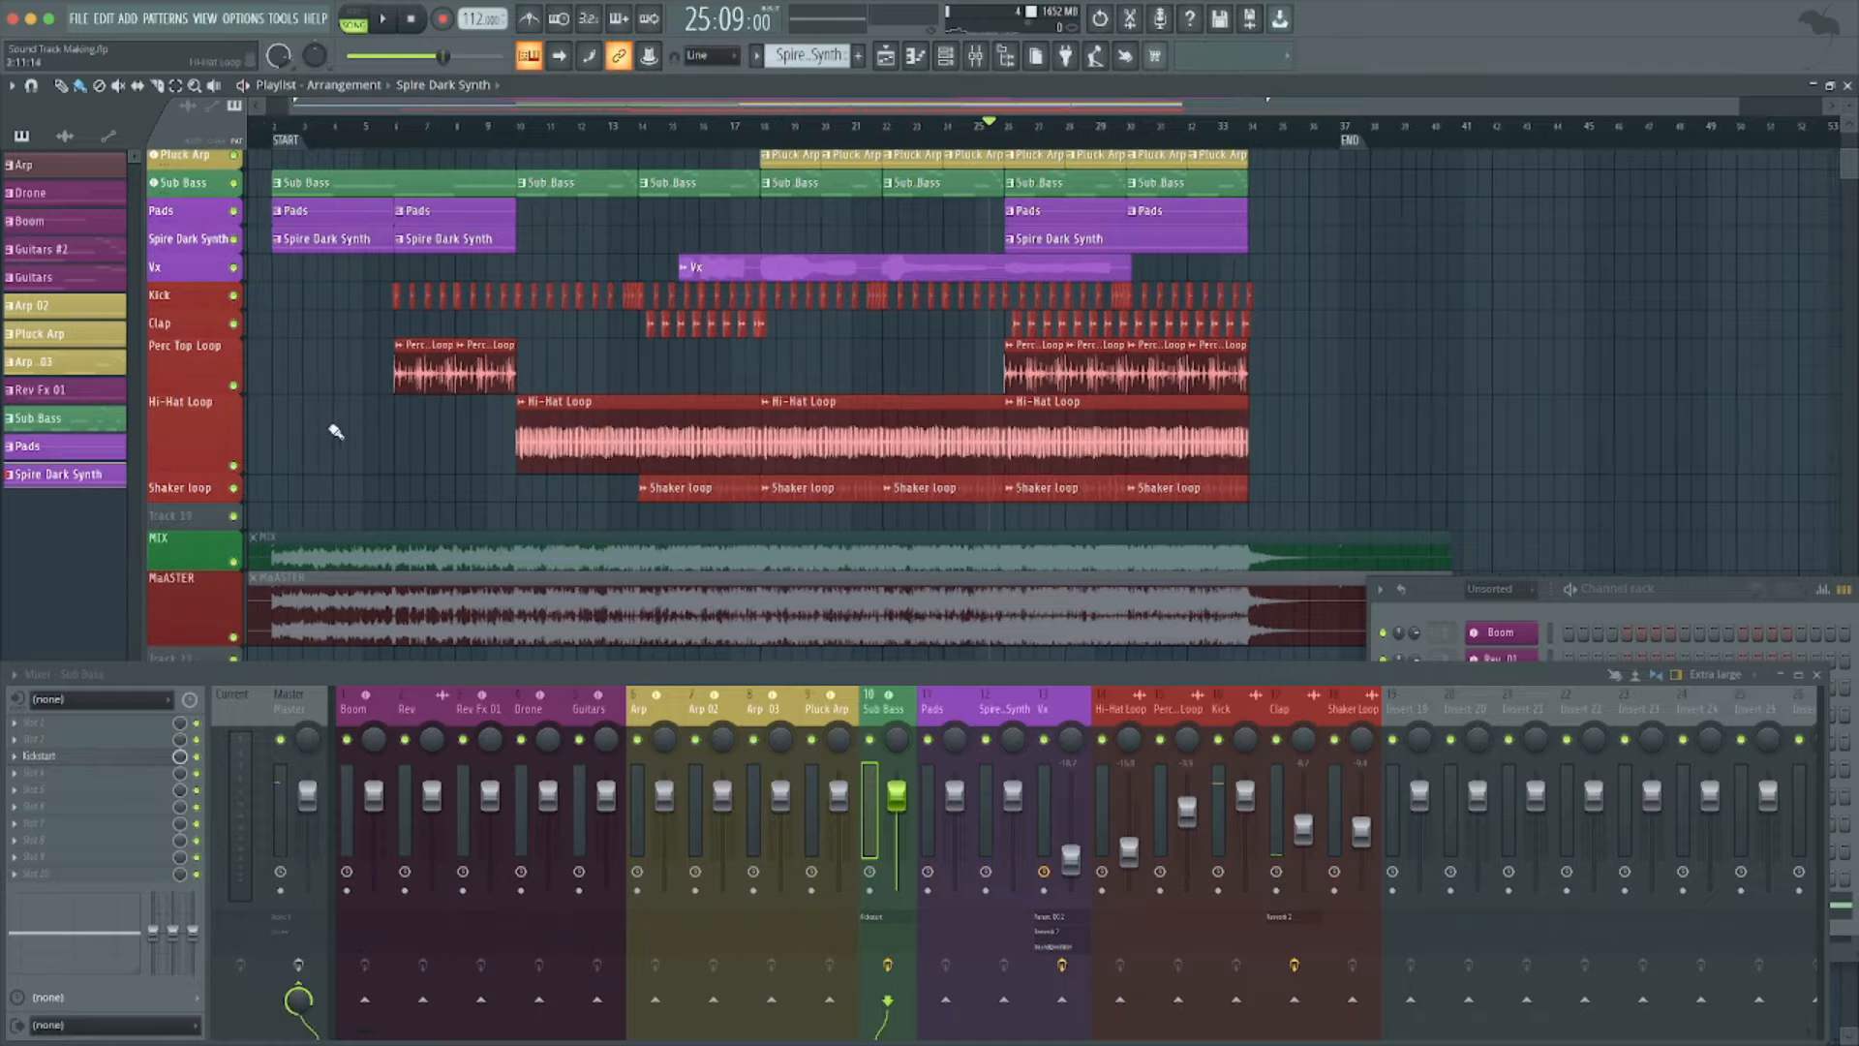
Play the full arrangement from bar 2 and look over all its tracks during the intro.
scroll(336, 432, up, 5)
scroll(338, 429, up, 2)
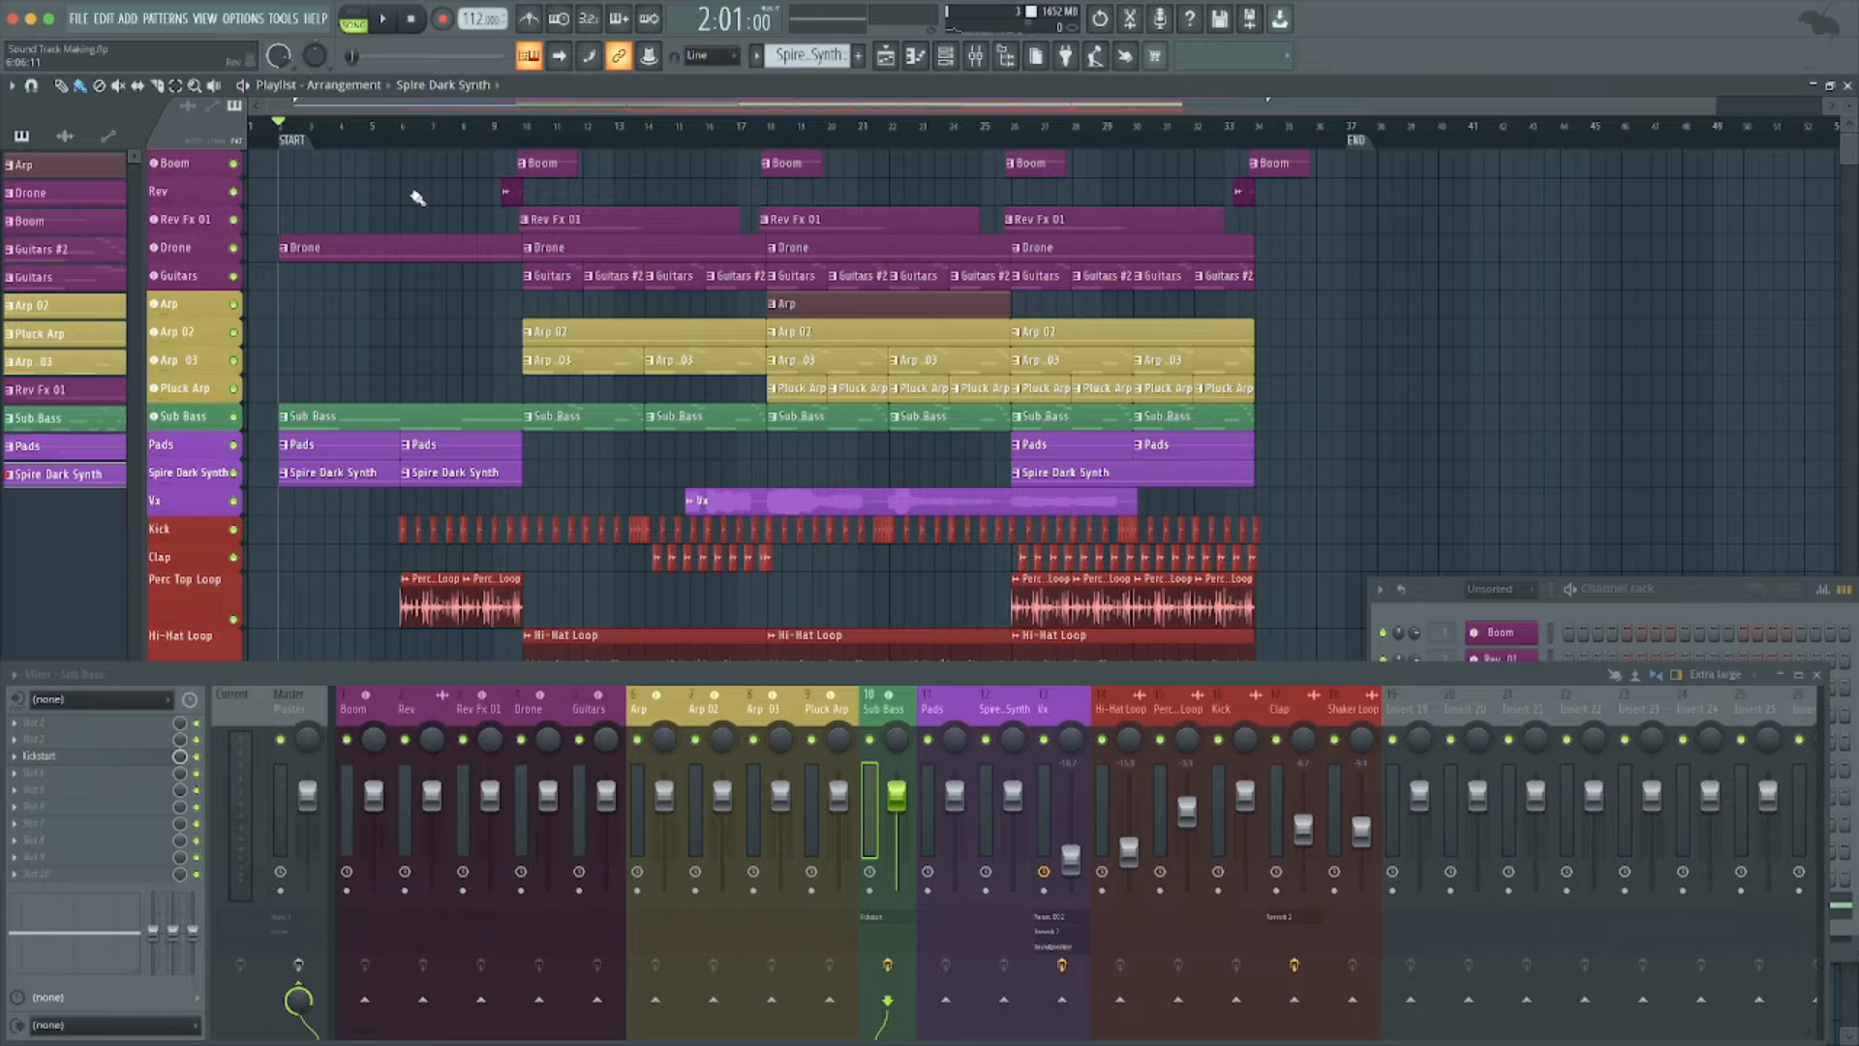
key(space)
scroll(427, 257, down, 1)
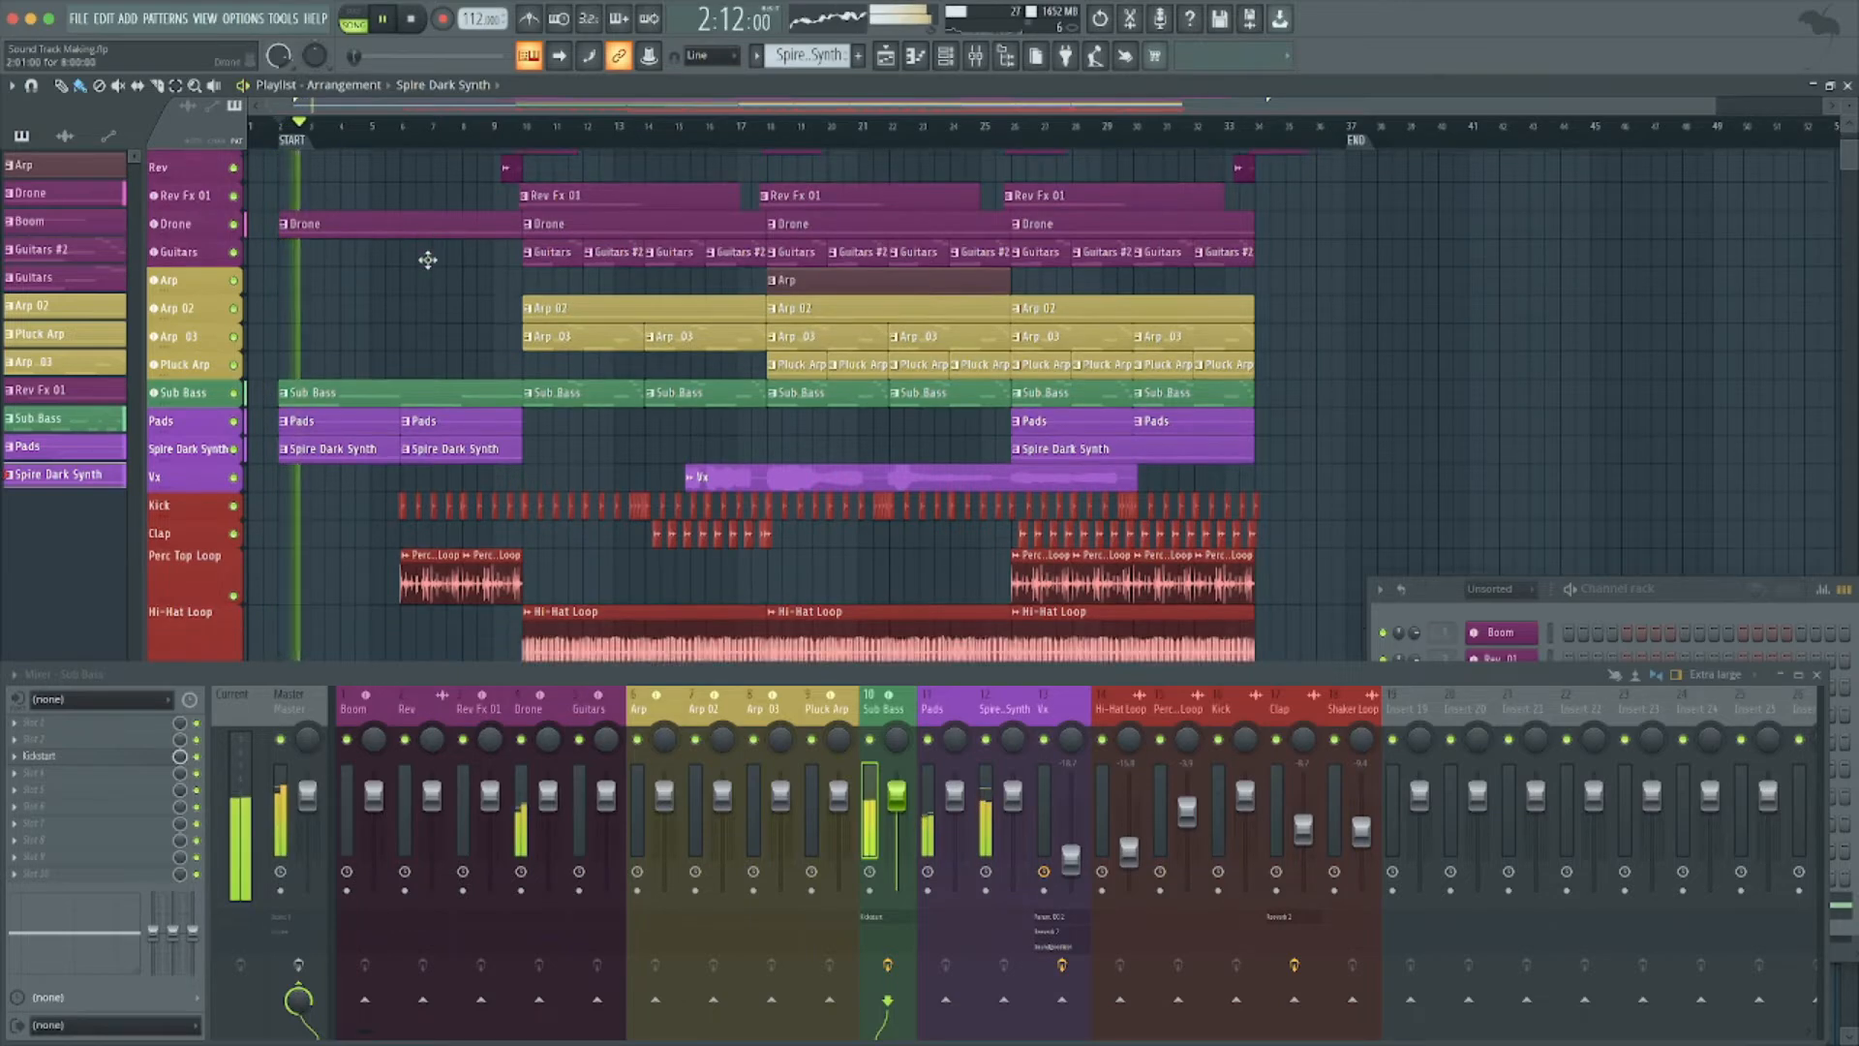
scroll(427, 260, down, 4)
scroll(427, 260, down, 6)
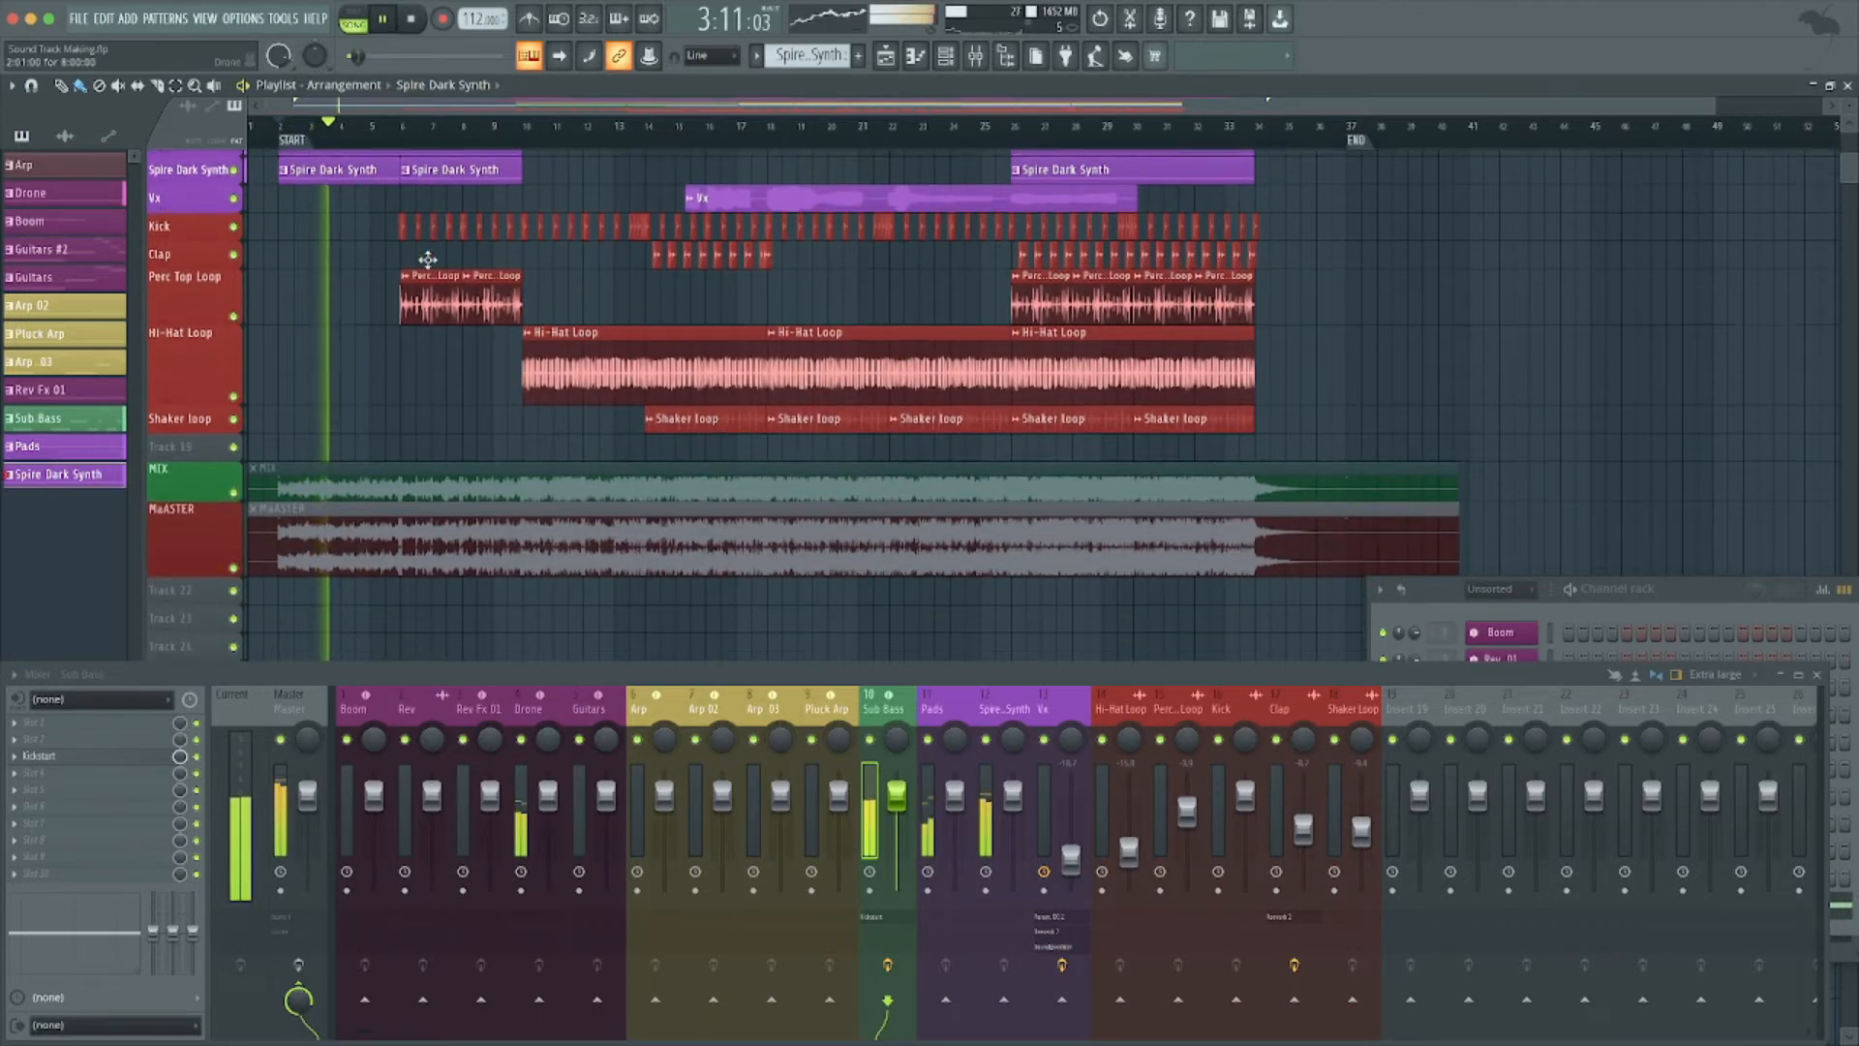
scroll(427, 260, up, 9)
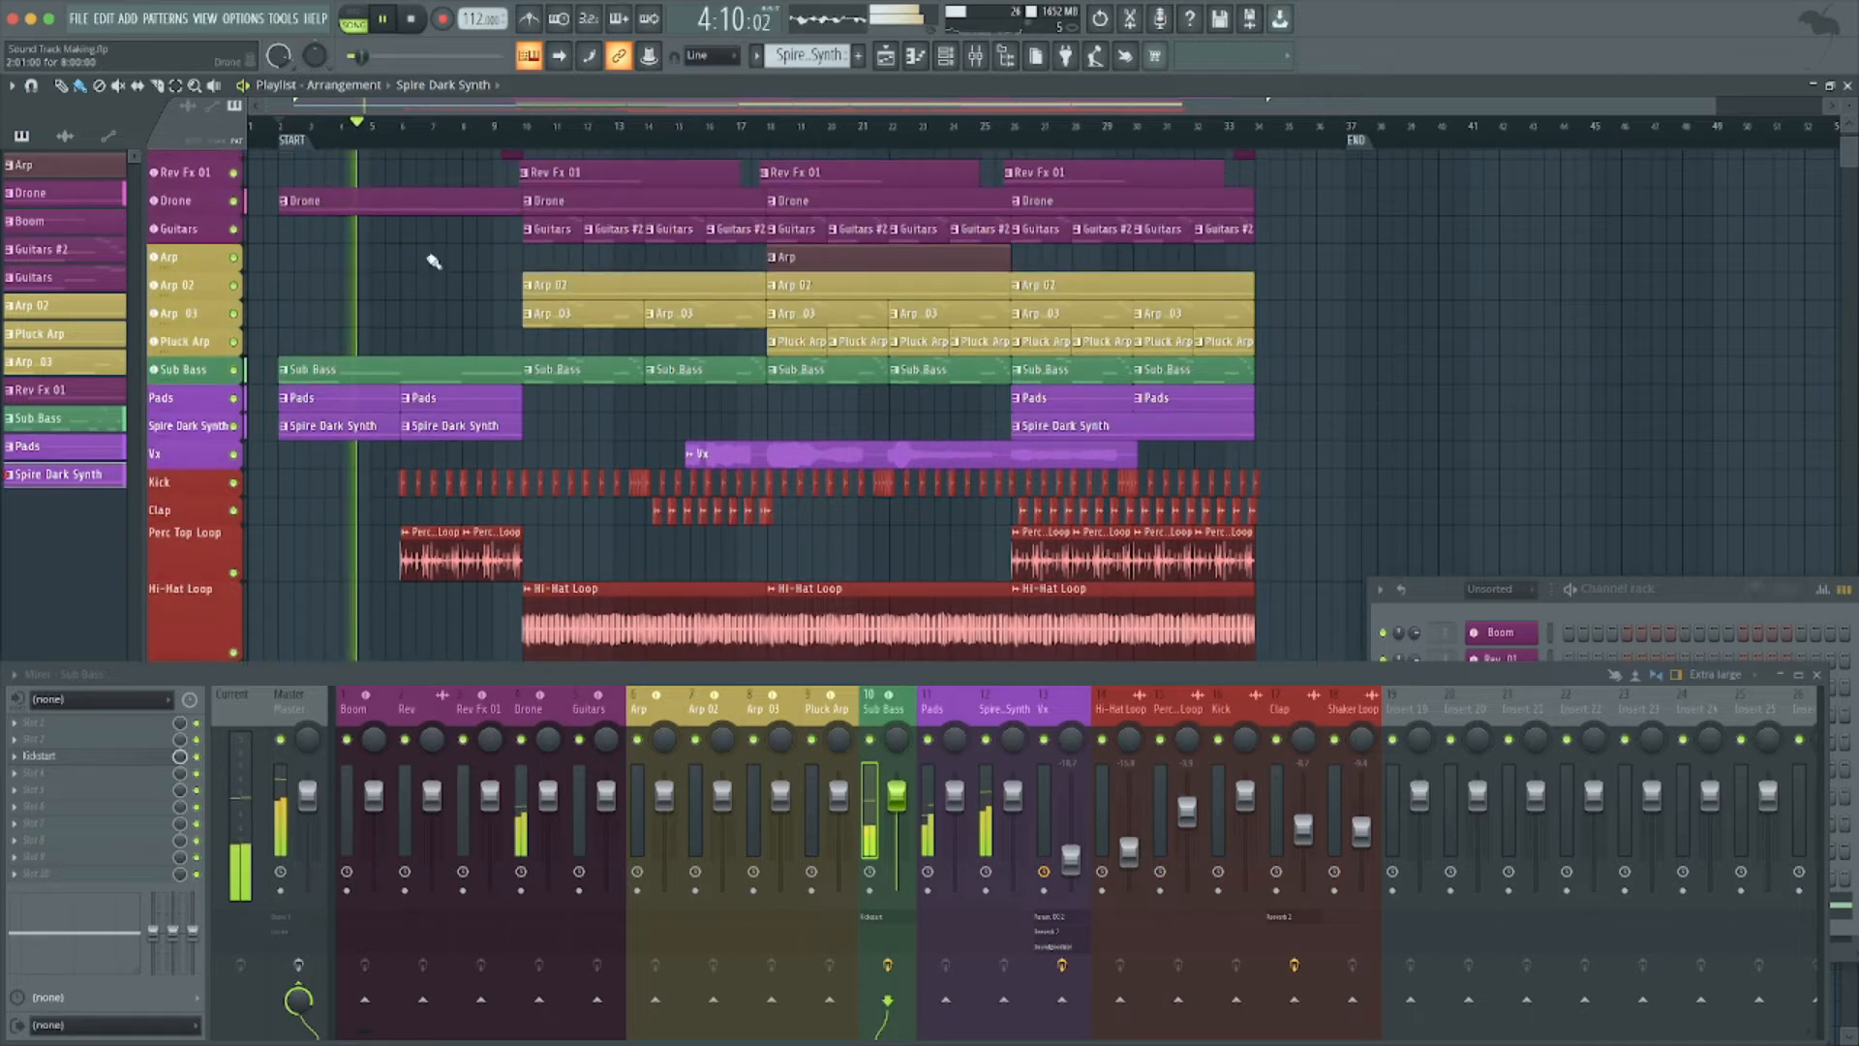
Move the Channel rack up so all its channels show, and listen on to the Boom at bar 10 before stopping playback.
drag(1717, 593, 1669, 267)
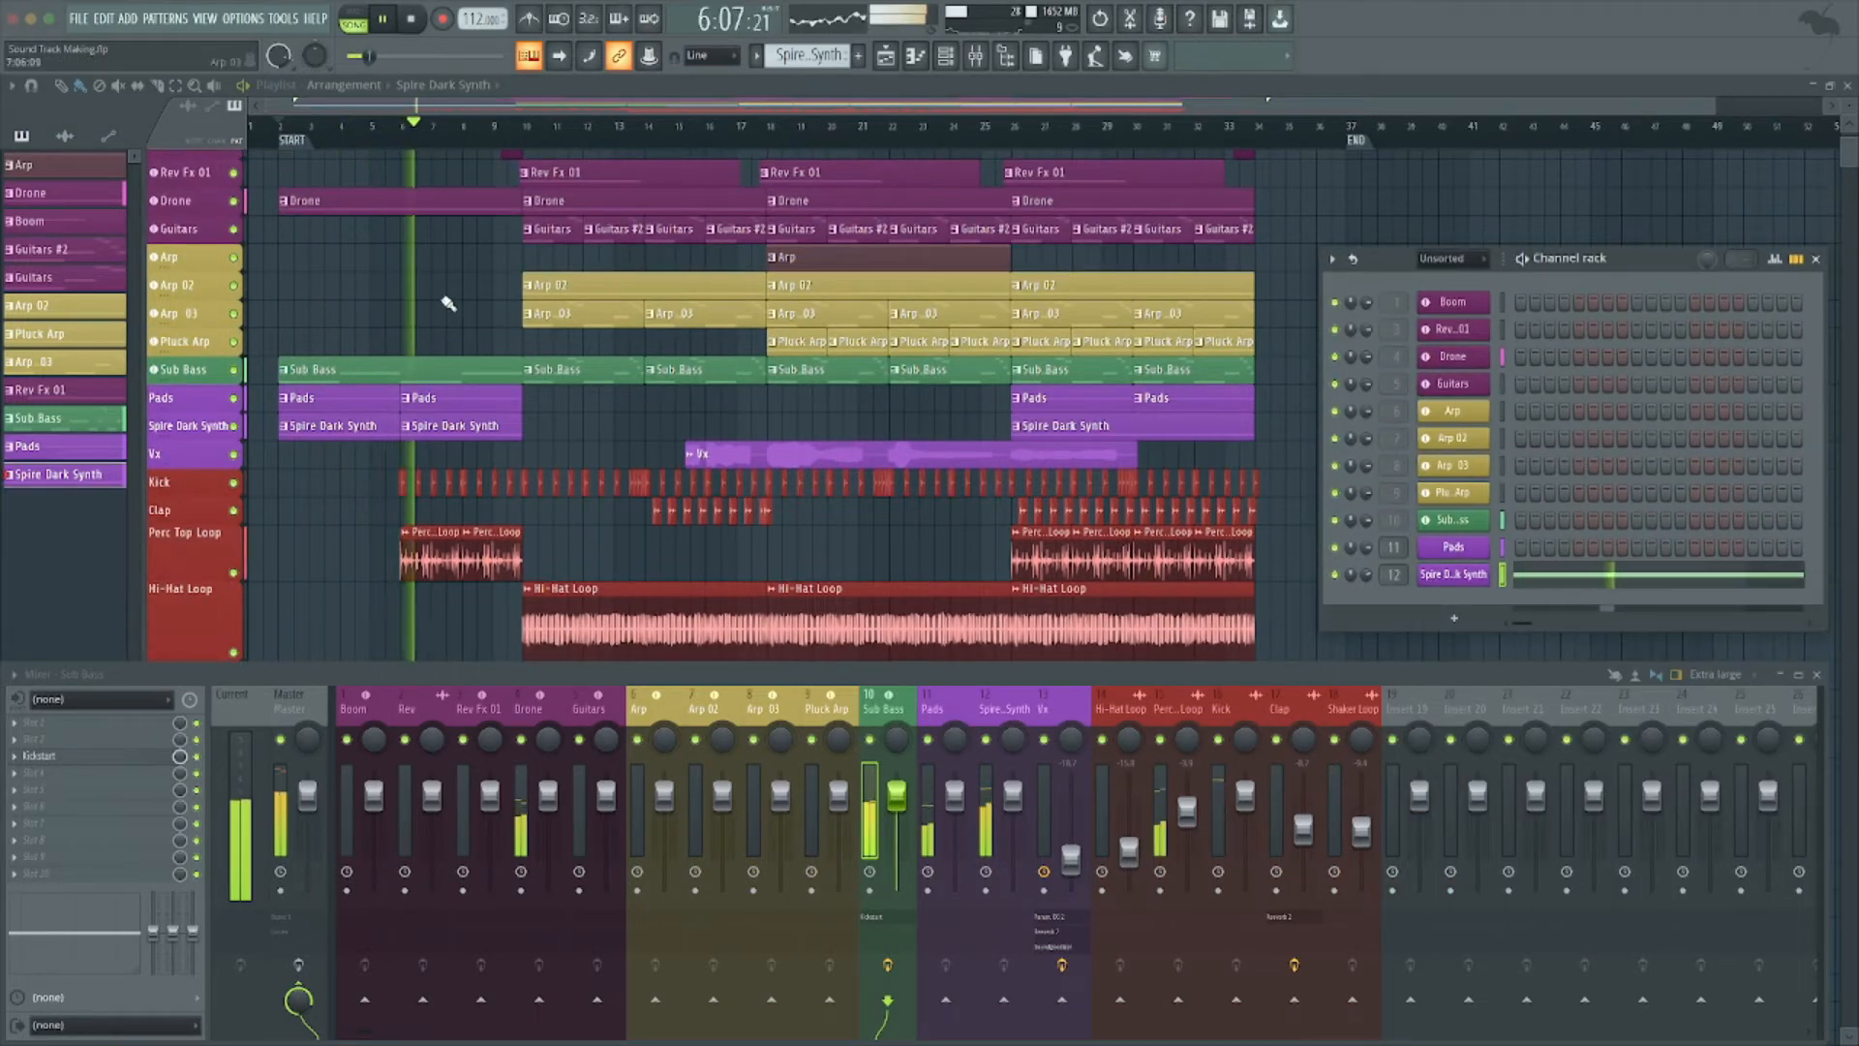
scroll(448, 303, up, 1)
scroll(448, 303, up, 1)
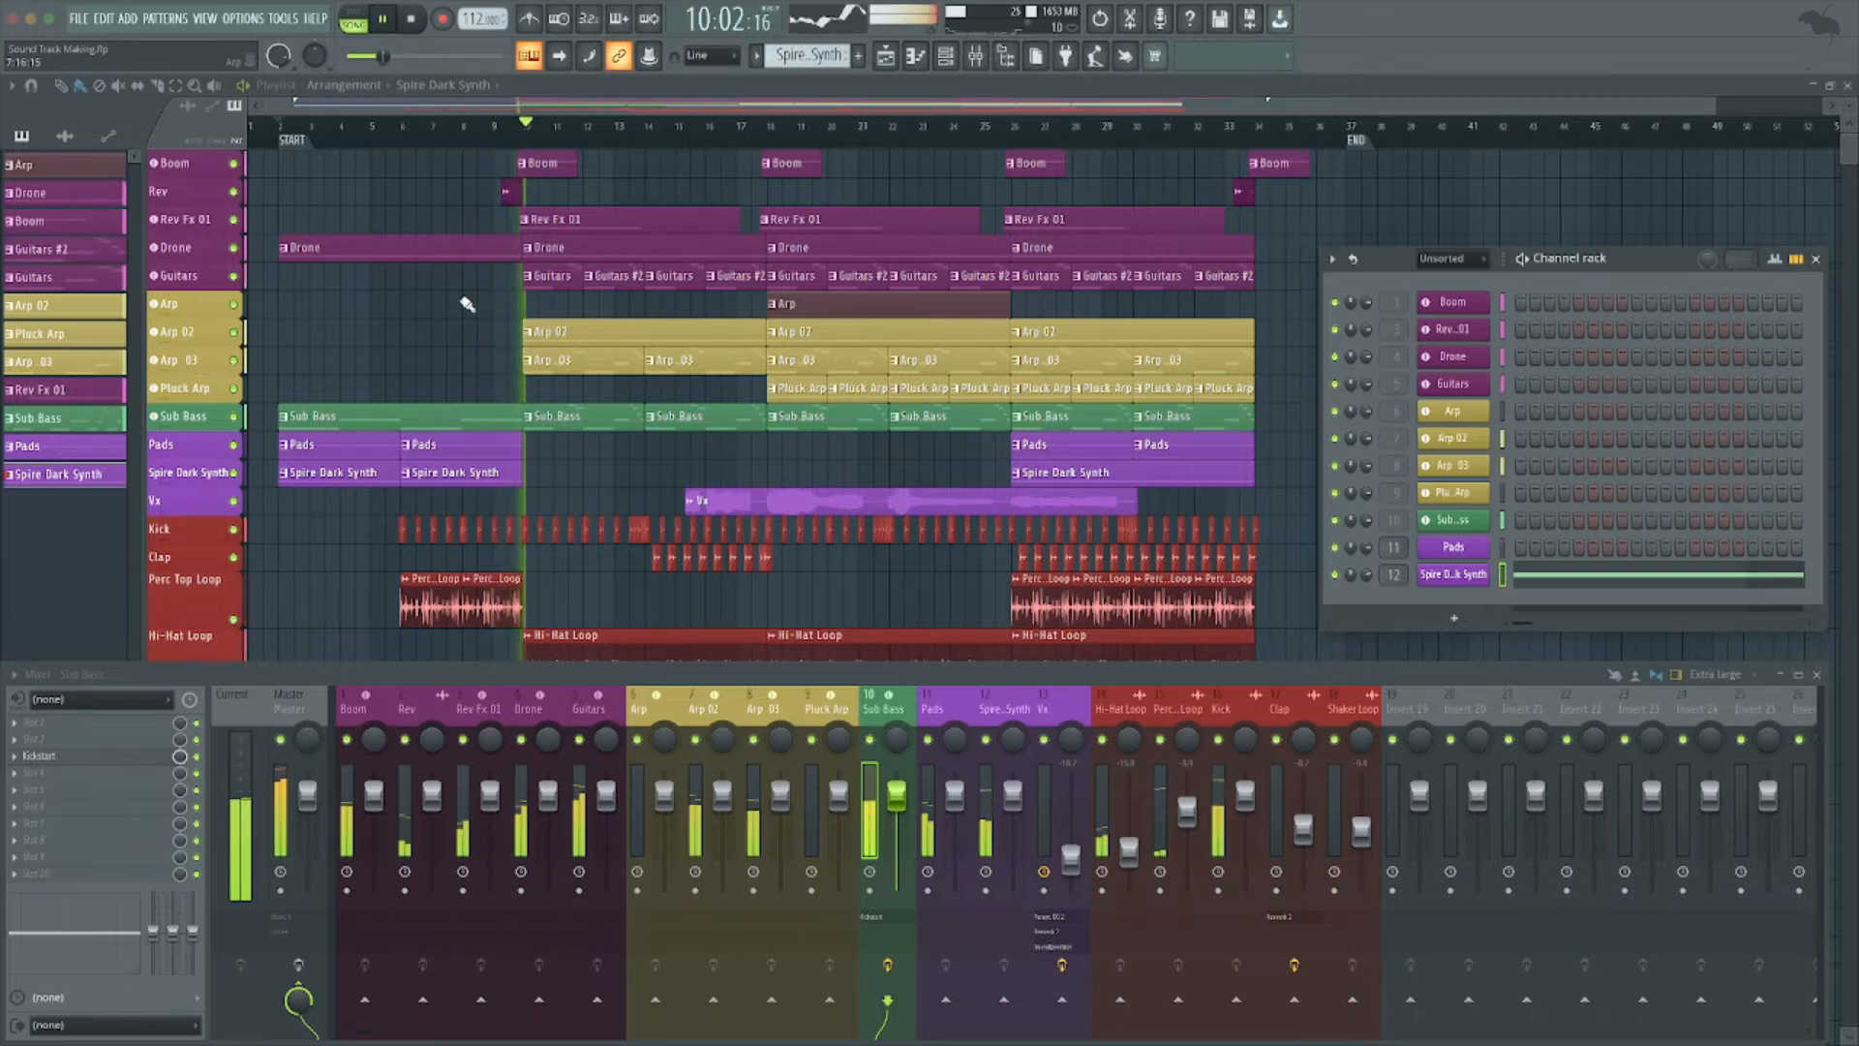
key(space)
Enlarge the Rev track to show its clip's waveform before bar 10 and lower the Mixer window to free playlist space.
scroll(523, 135, up, 5)
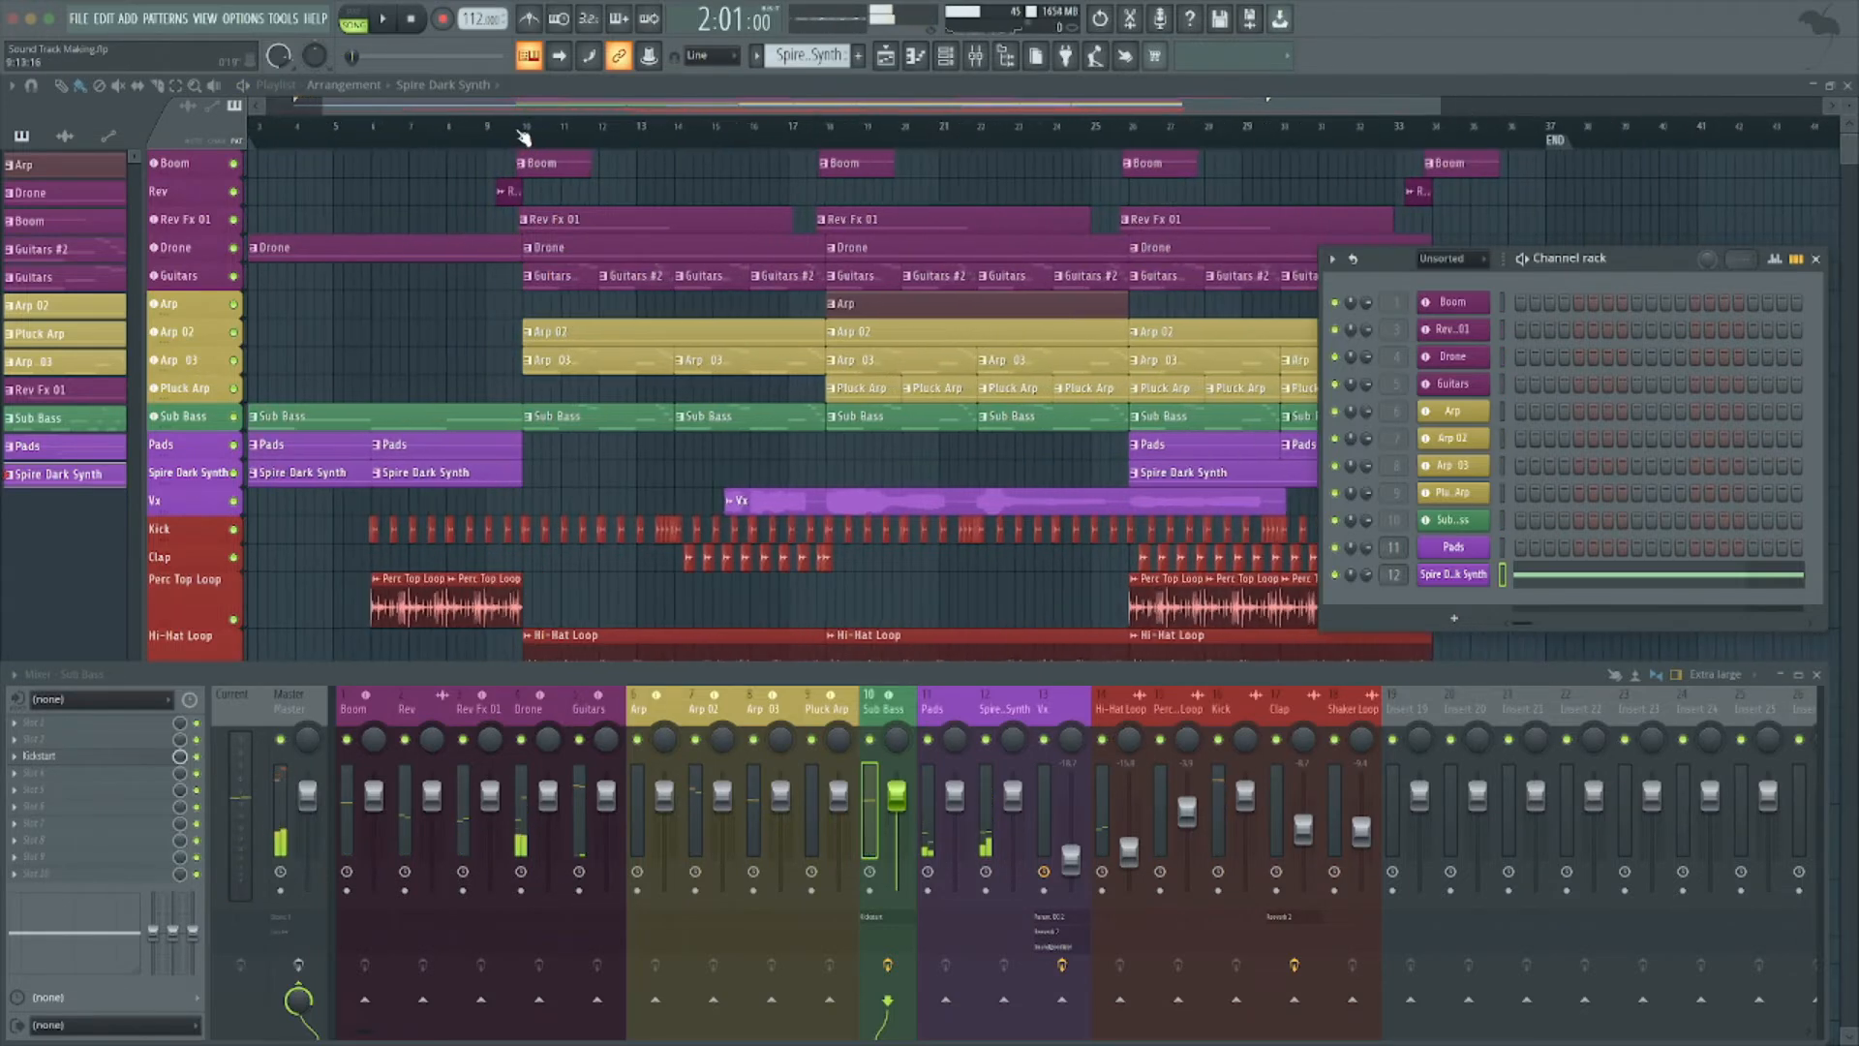
scroll(523, 136, up, 1)
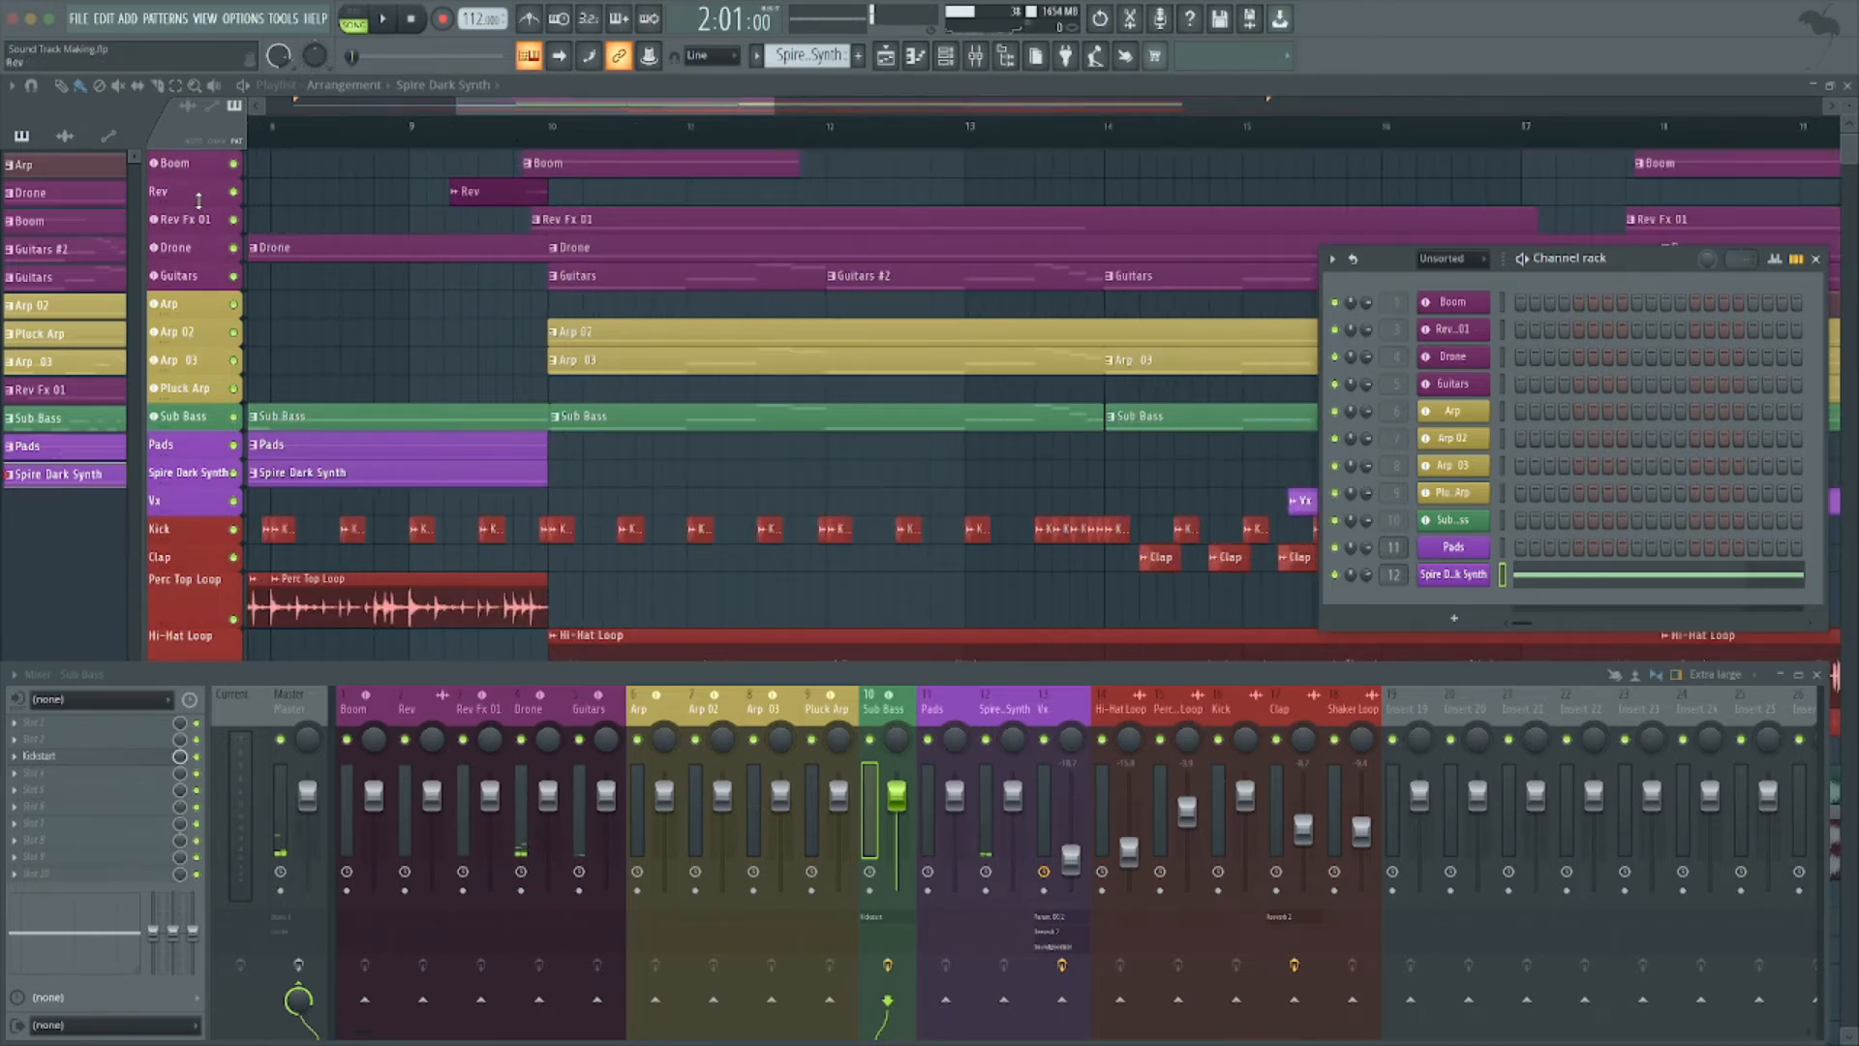
drag(197, 239, 196, 248)
scroll(459, 358, down, 3)
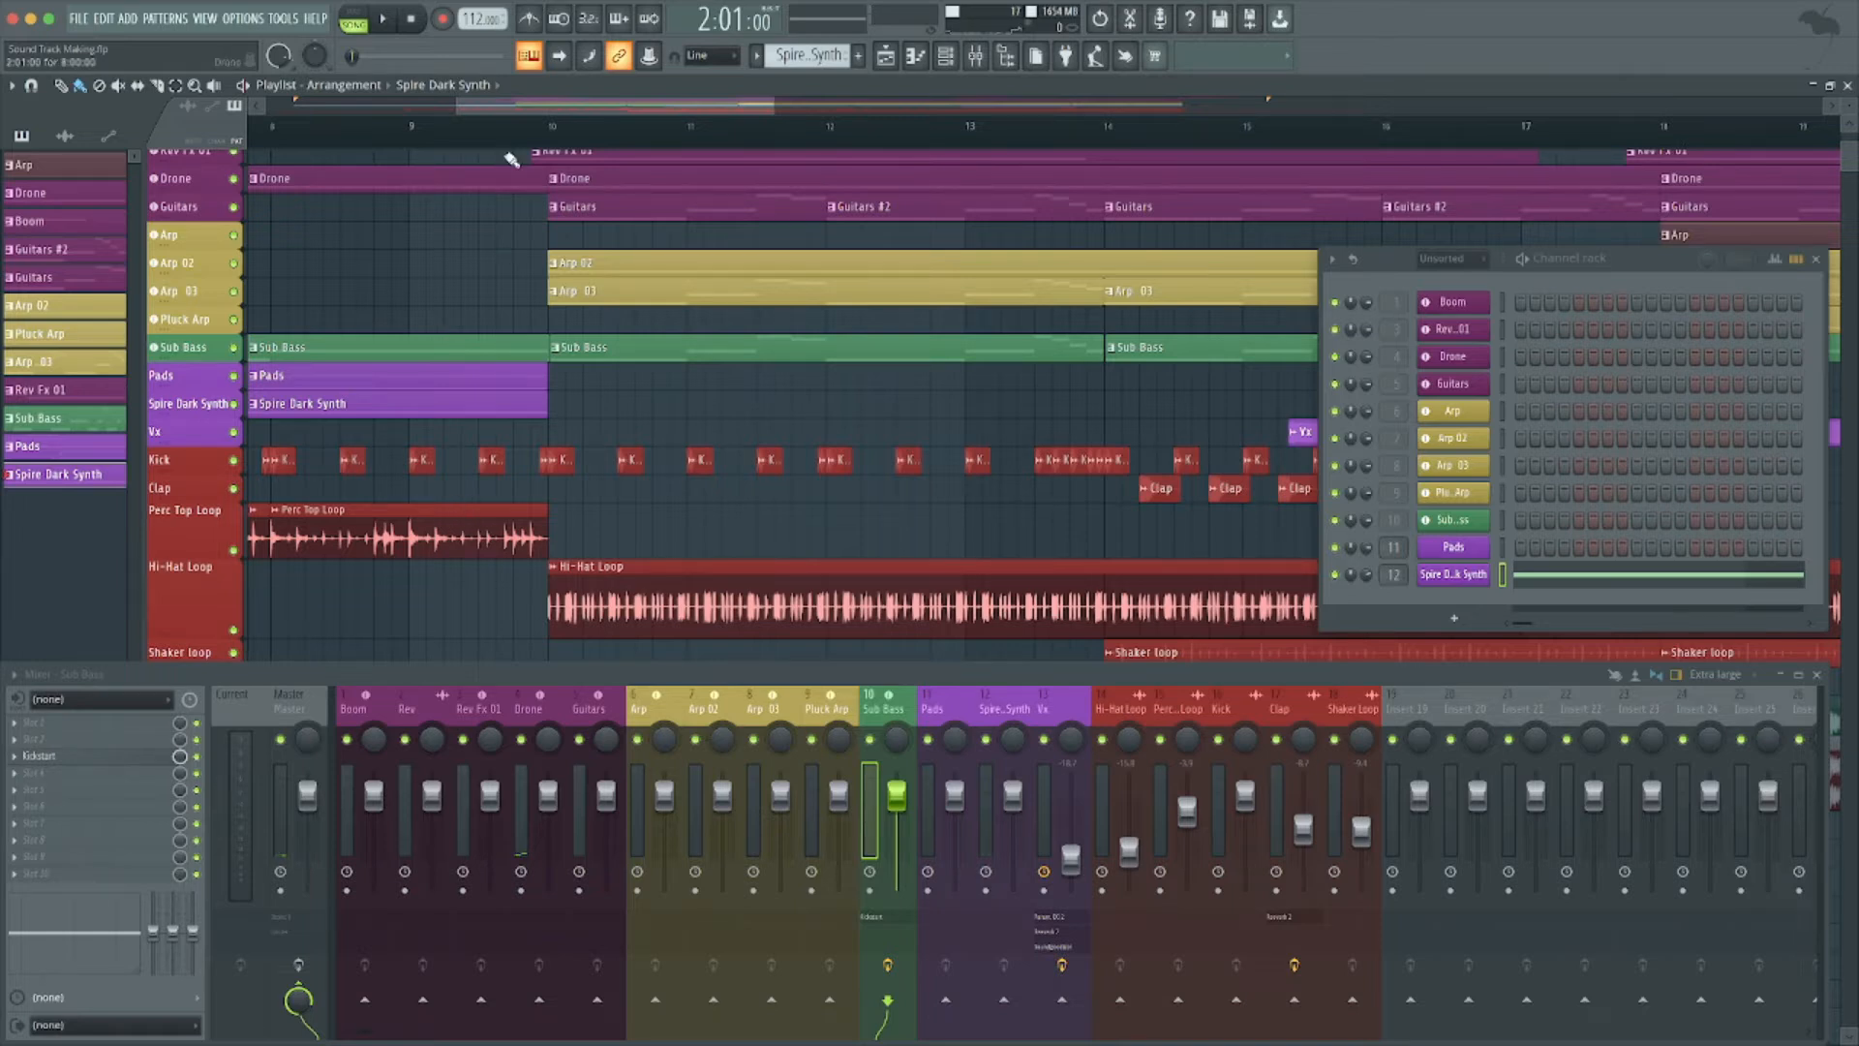
scroll(507, 276, up, 3)
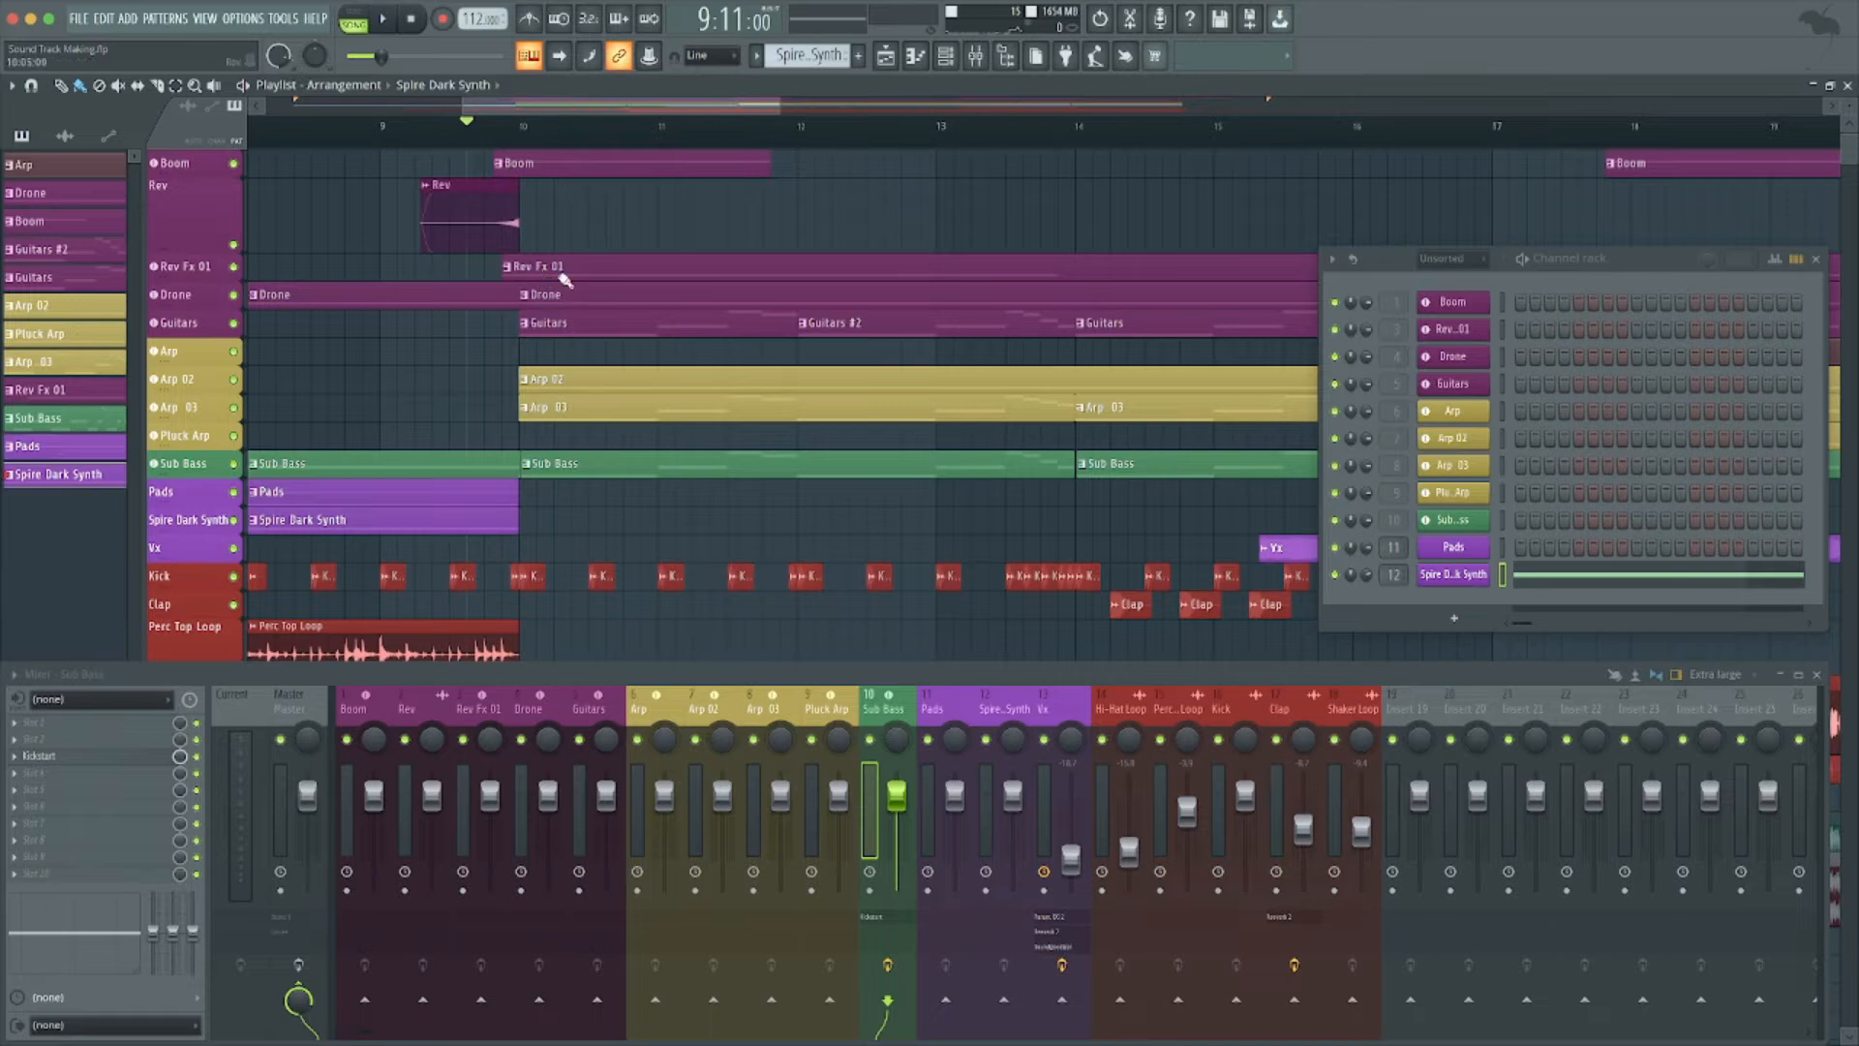
drag(632, 681, 668, 751)
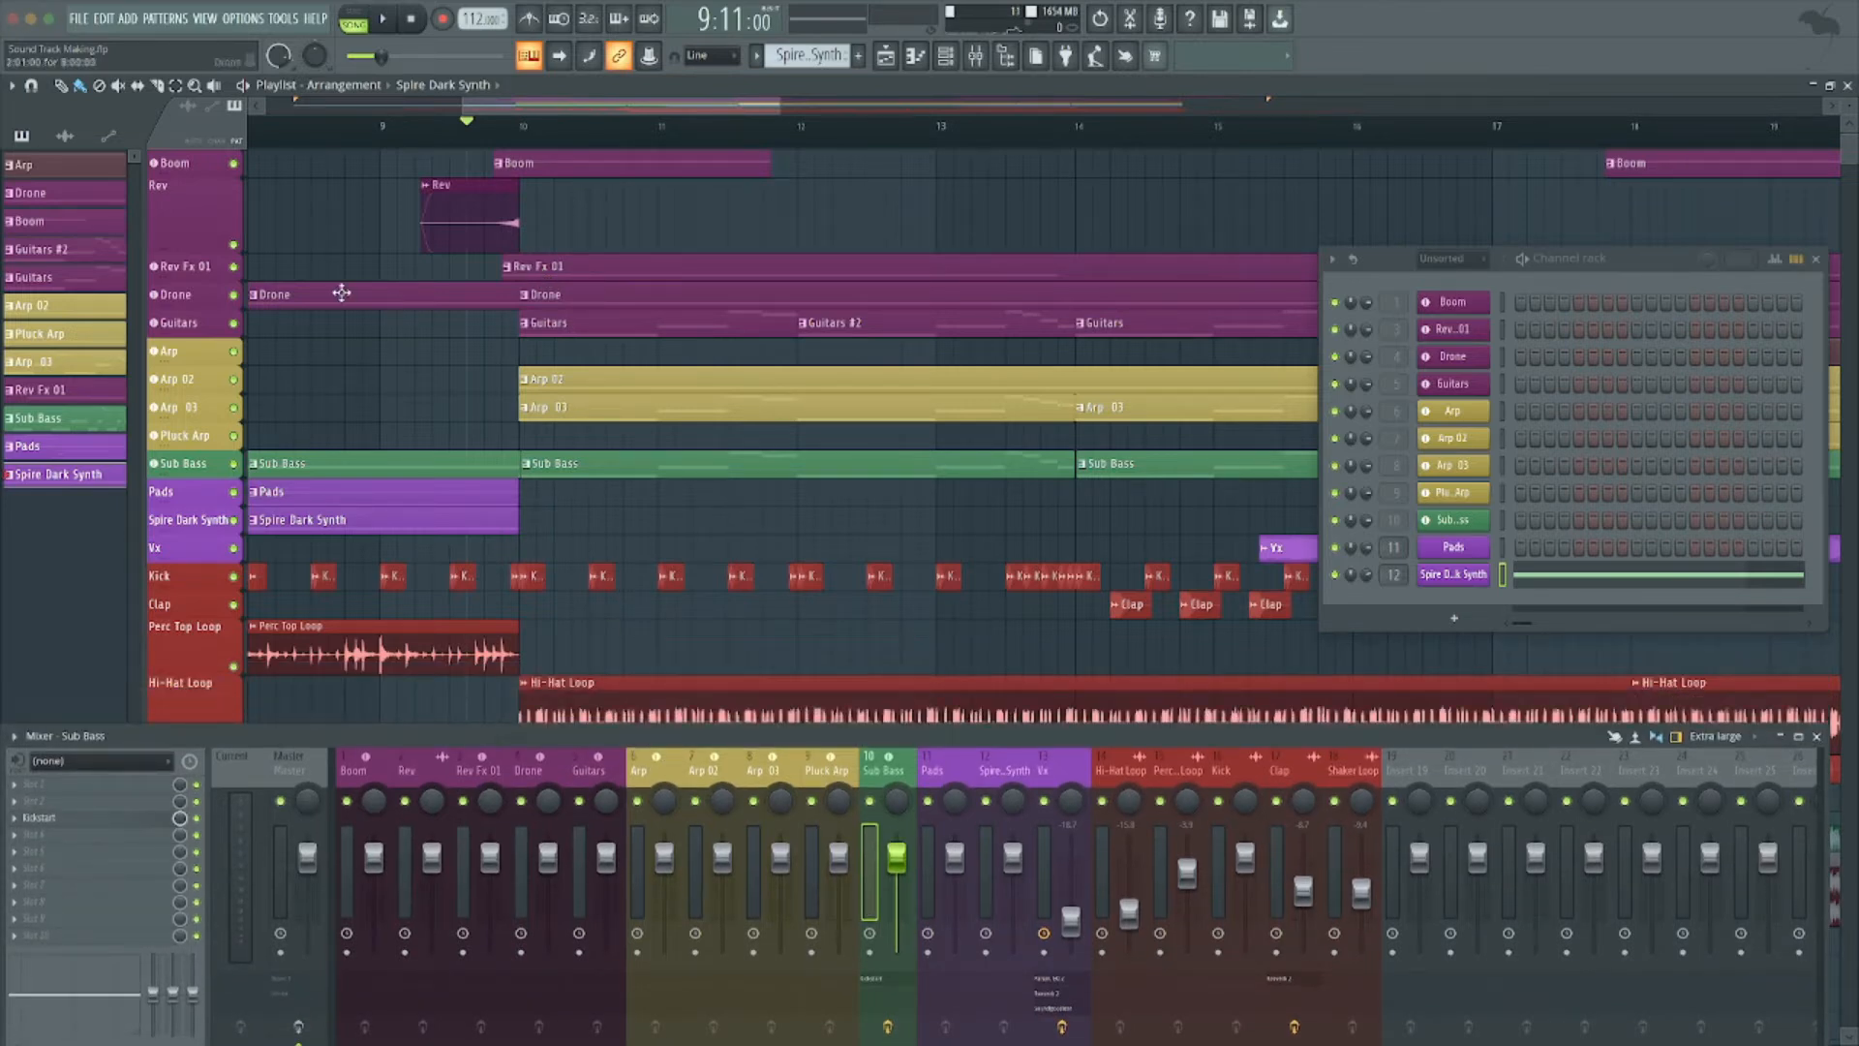
Solo the Rev track and play its clip several times from the end of bar 9, then stop playback.
right_click(233, 246)
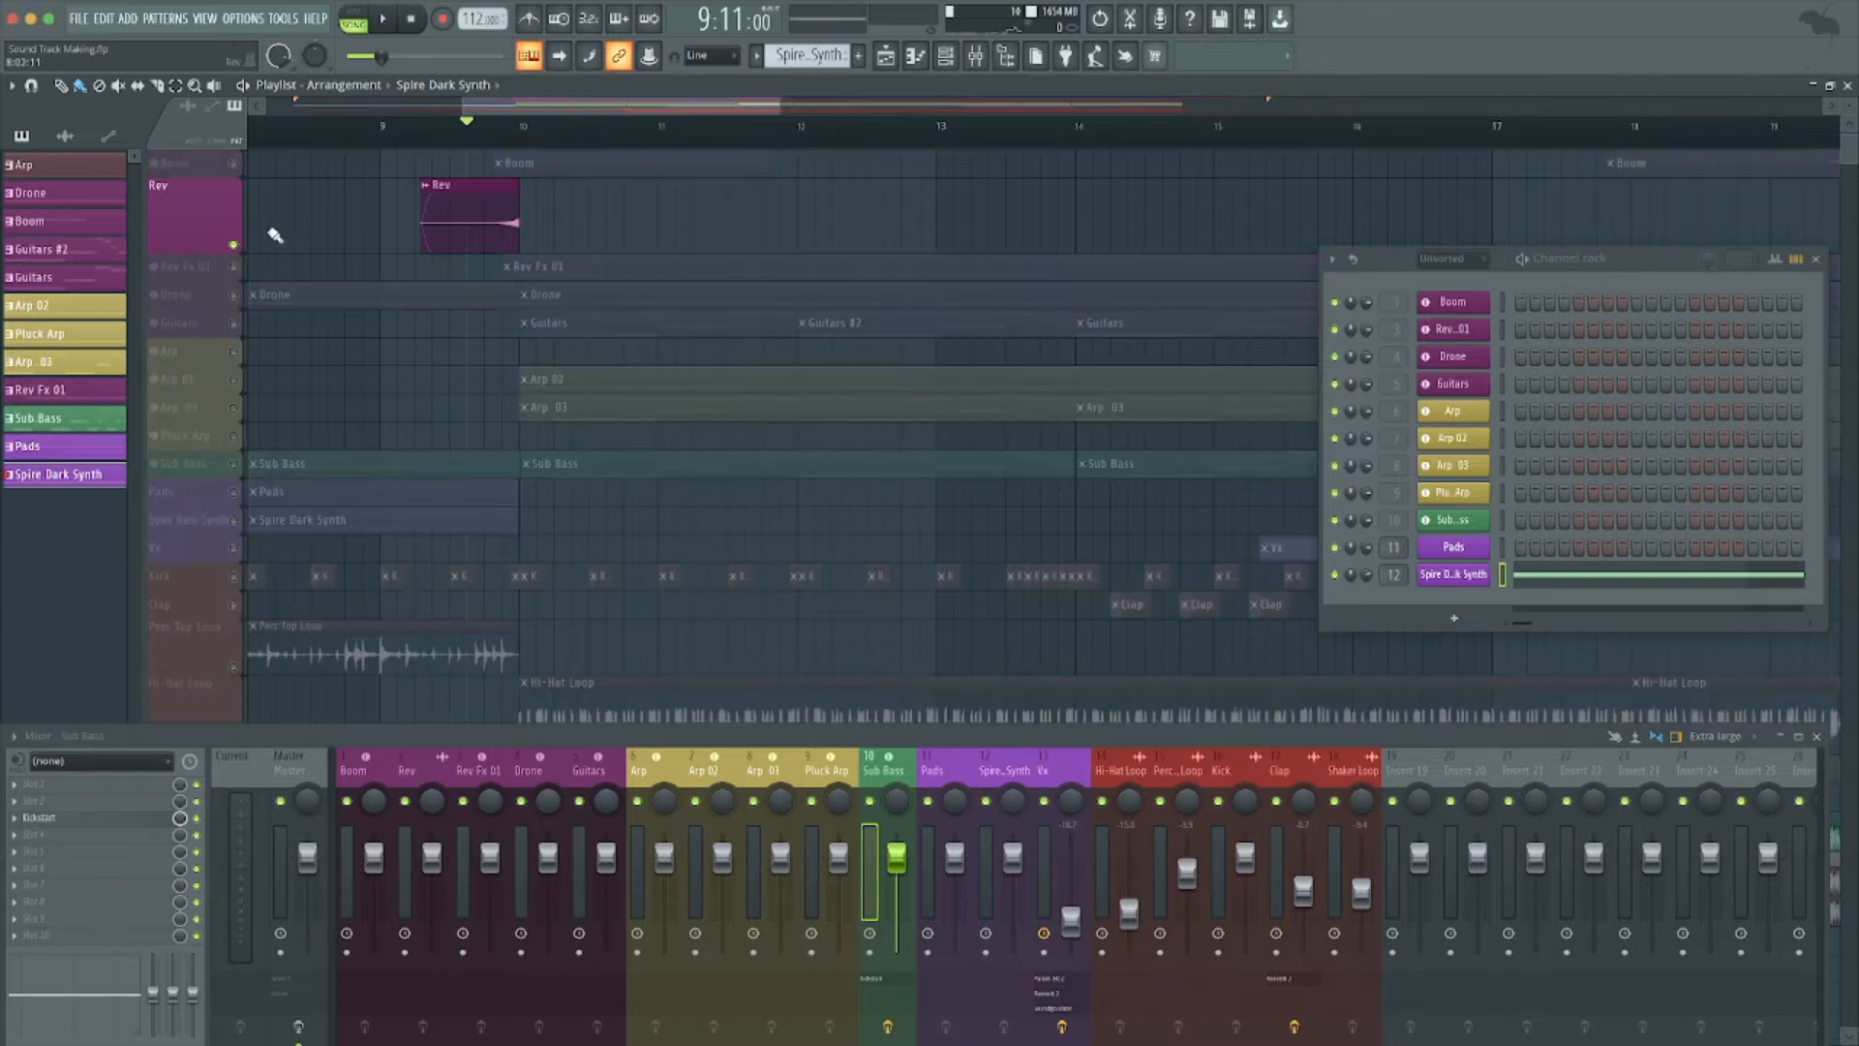
key(space)
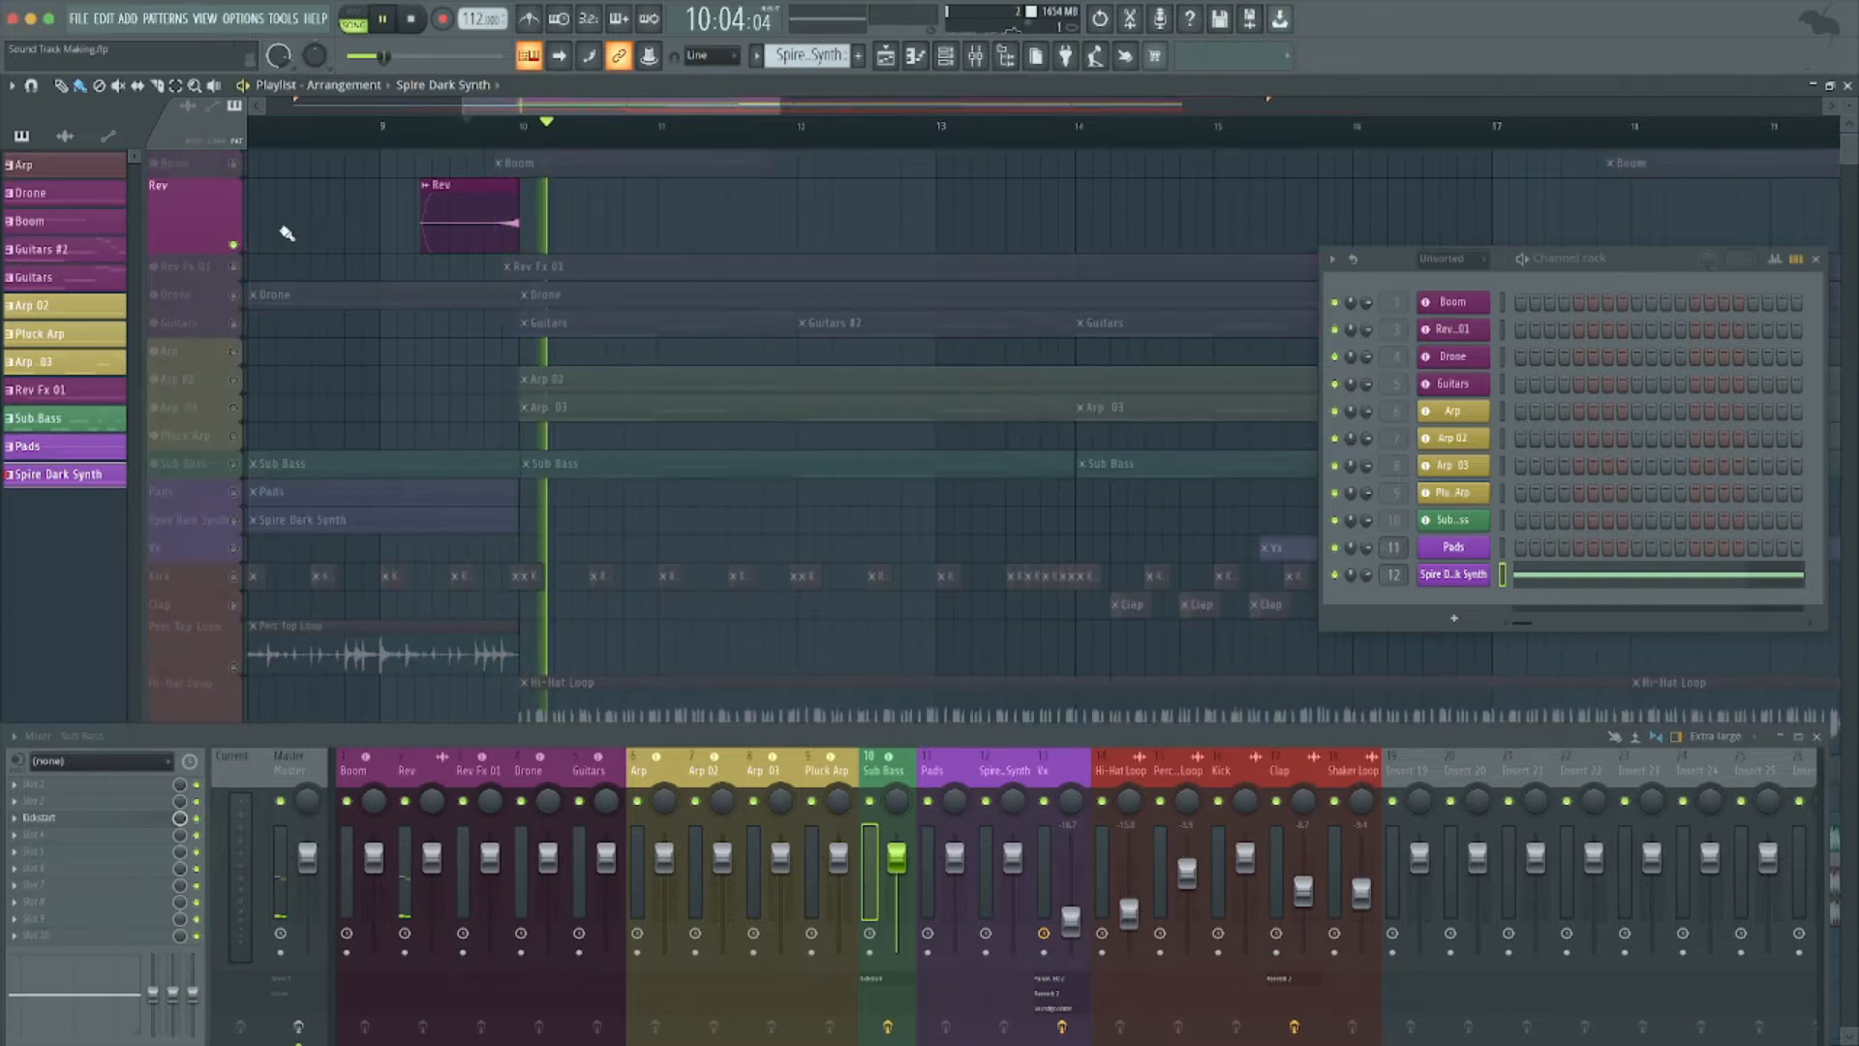
key(space)
key(space)
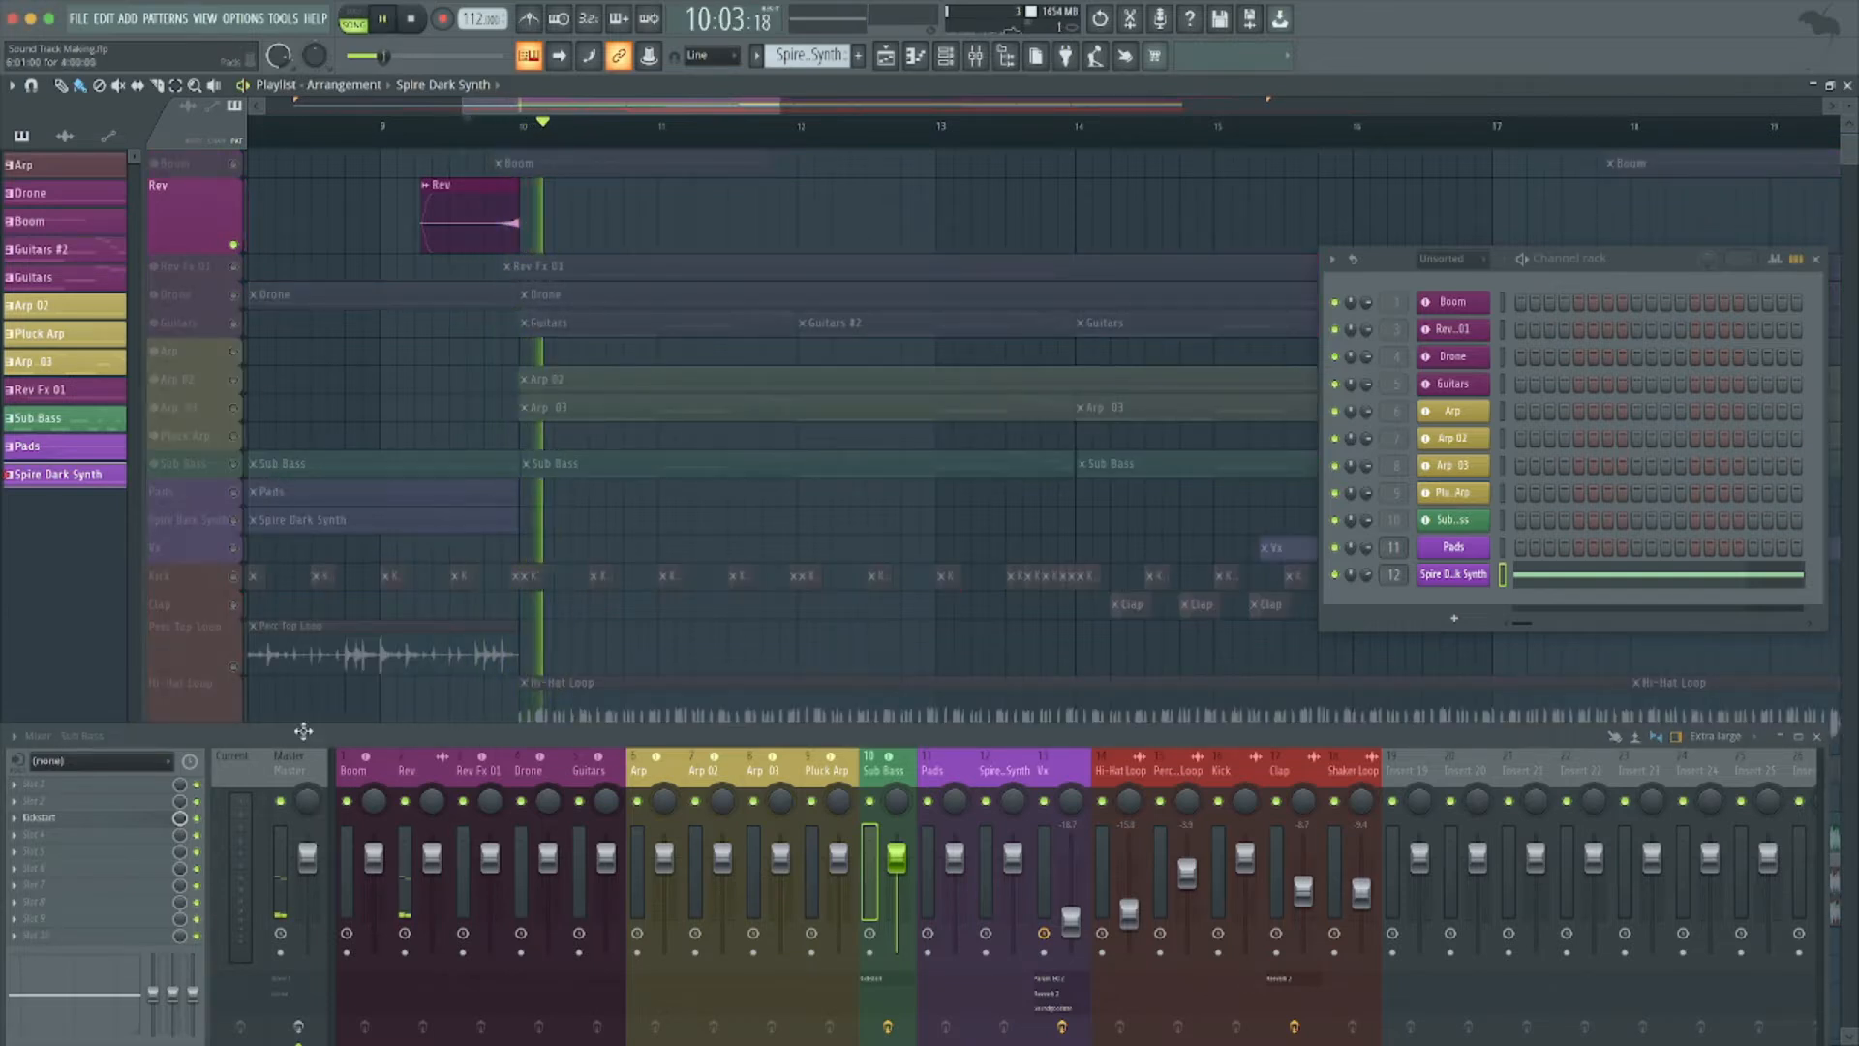
key(space)
drag(368, 738, 357, 736)
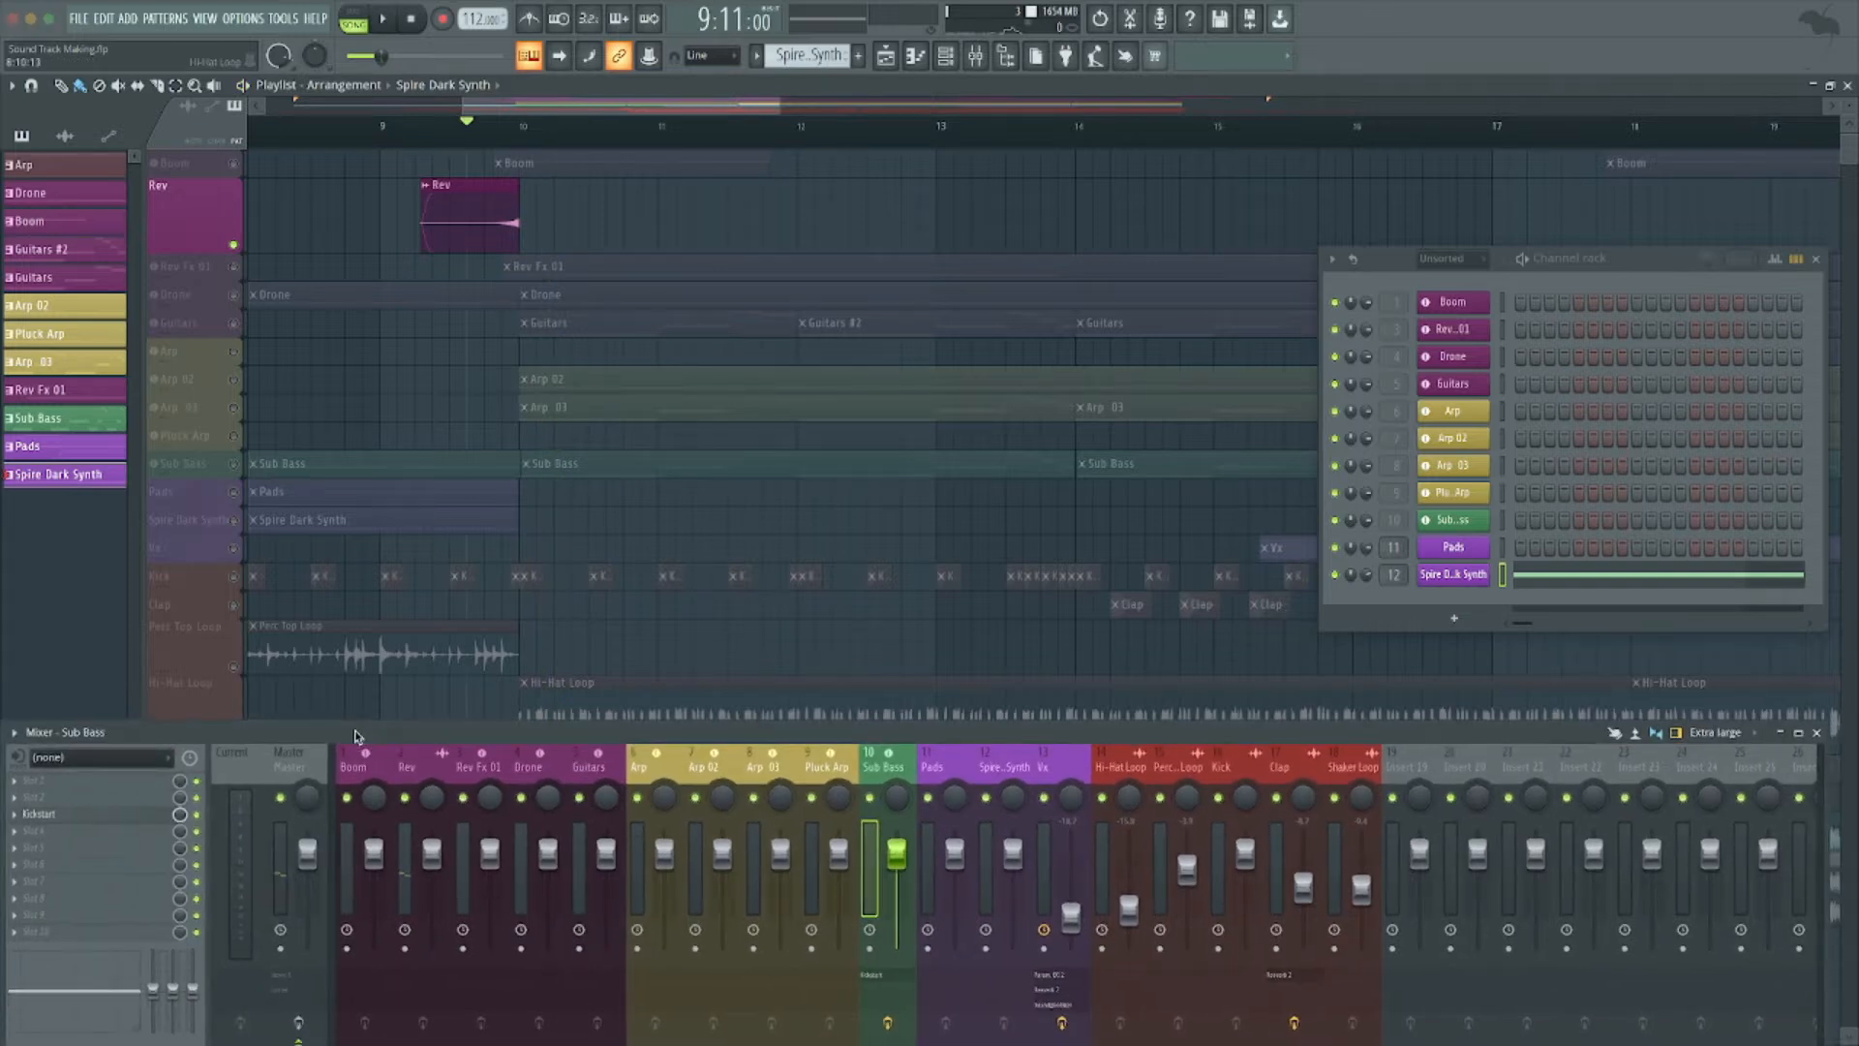
key(space)
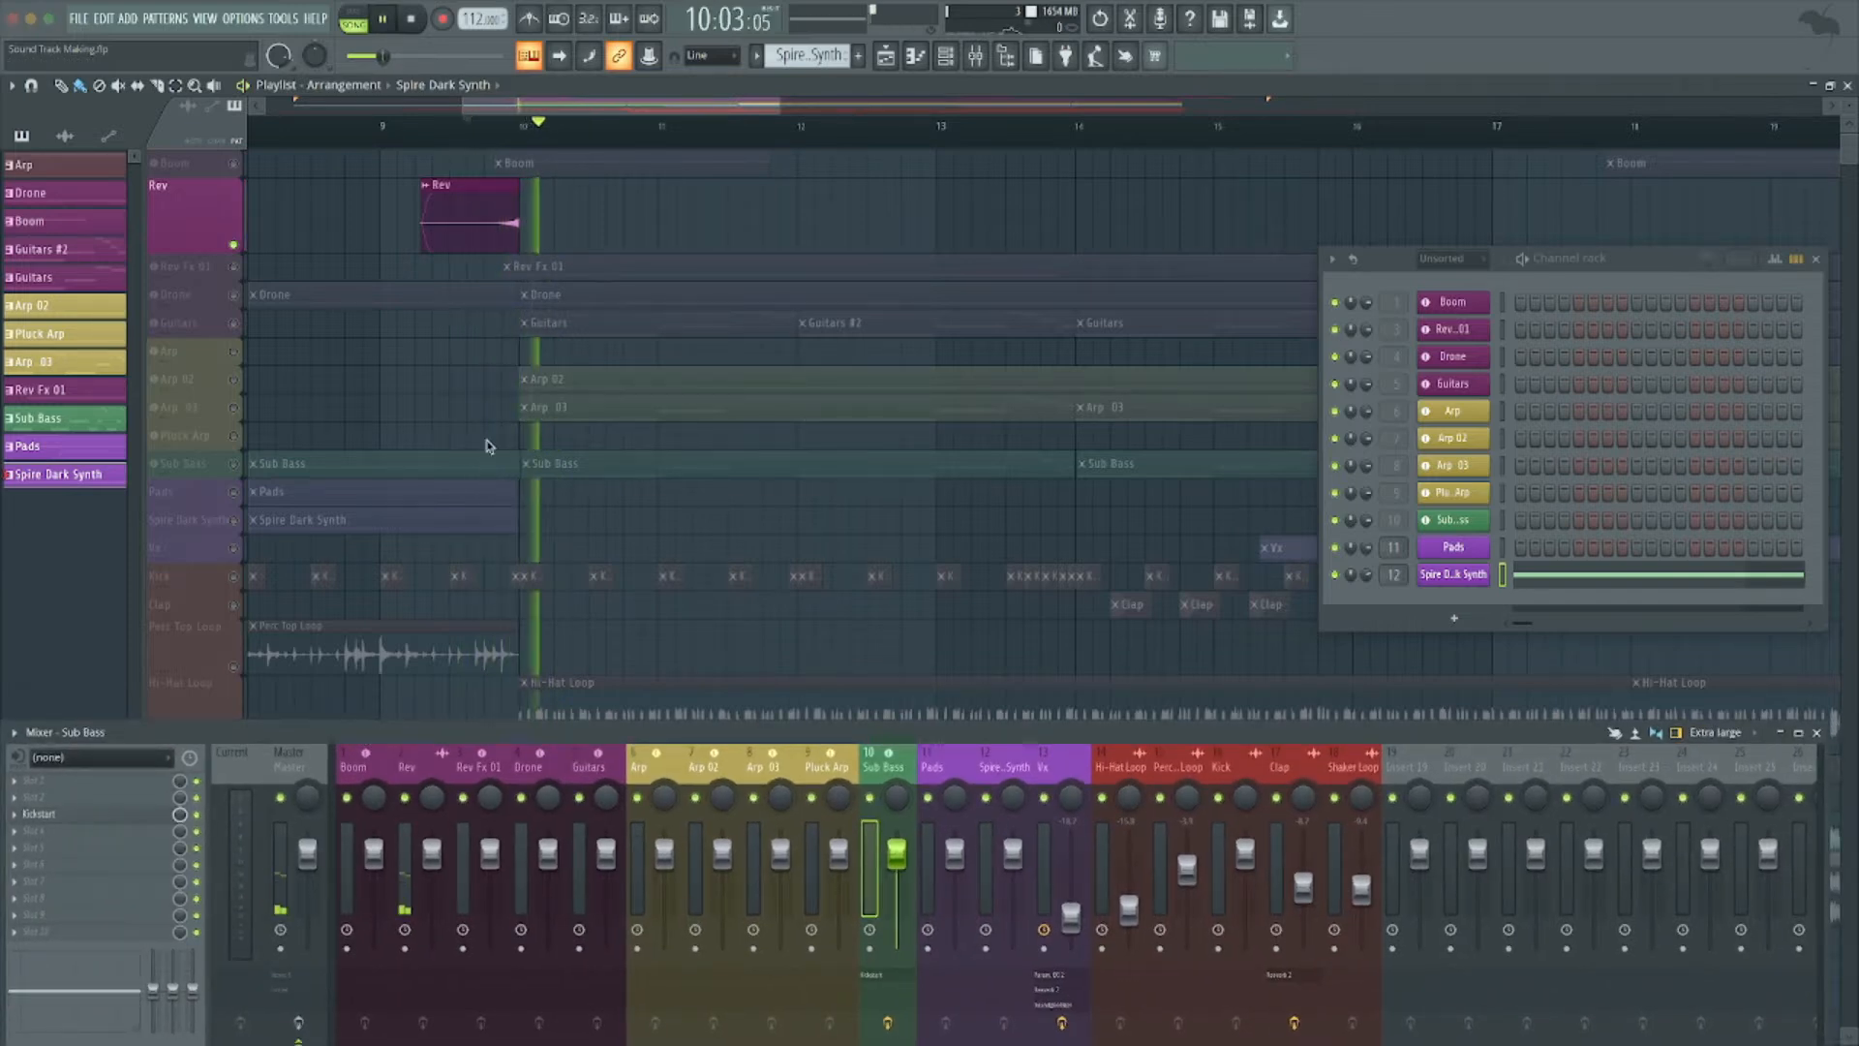
key(space)
Add Fruity Reeverb 2 to effect slot 2 of the Rev mixer track with the Cathedral preset and a 53% wet level.
click(409, 775)
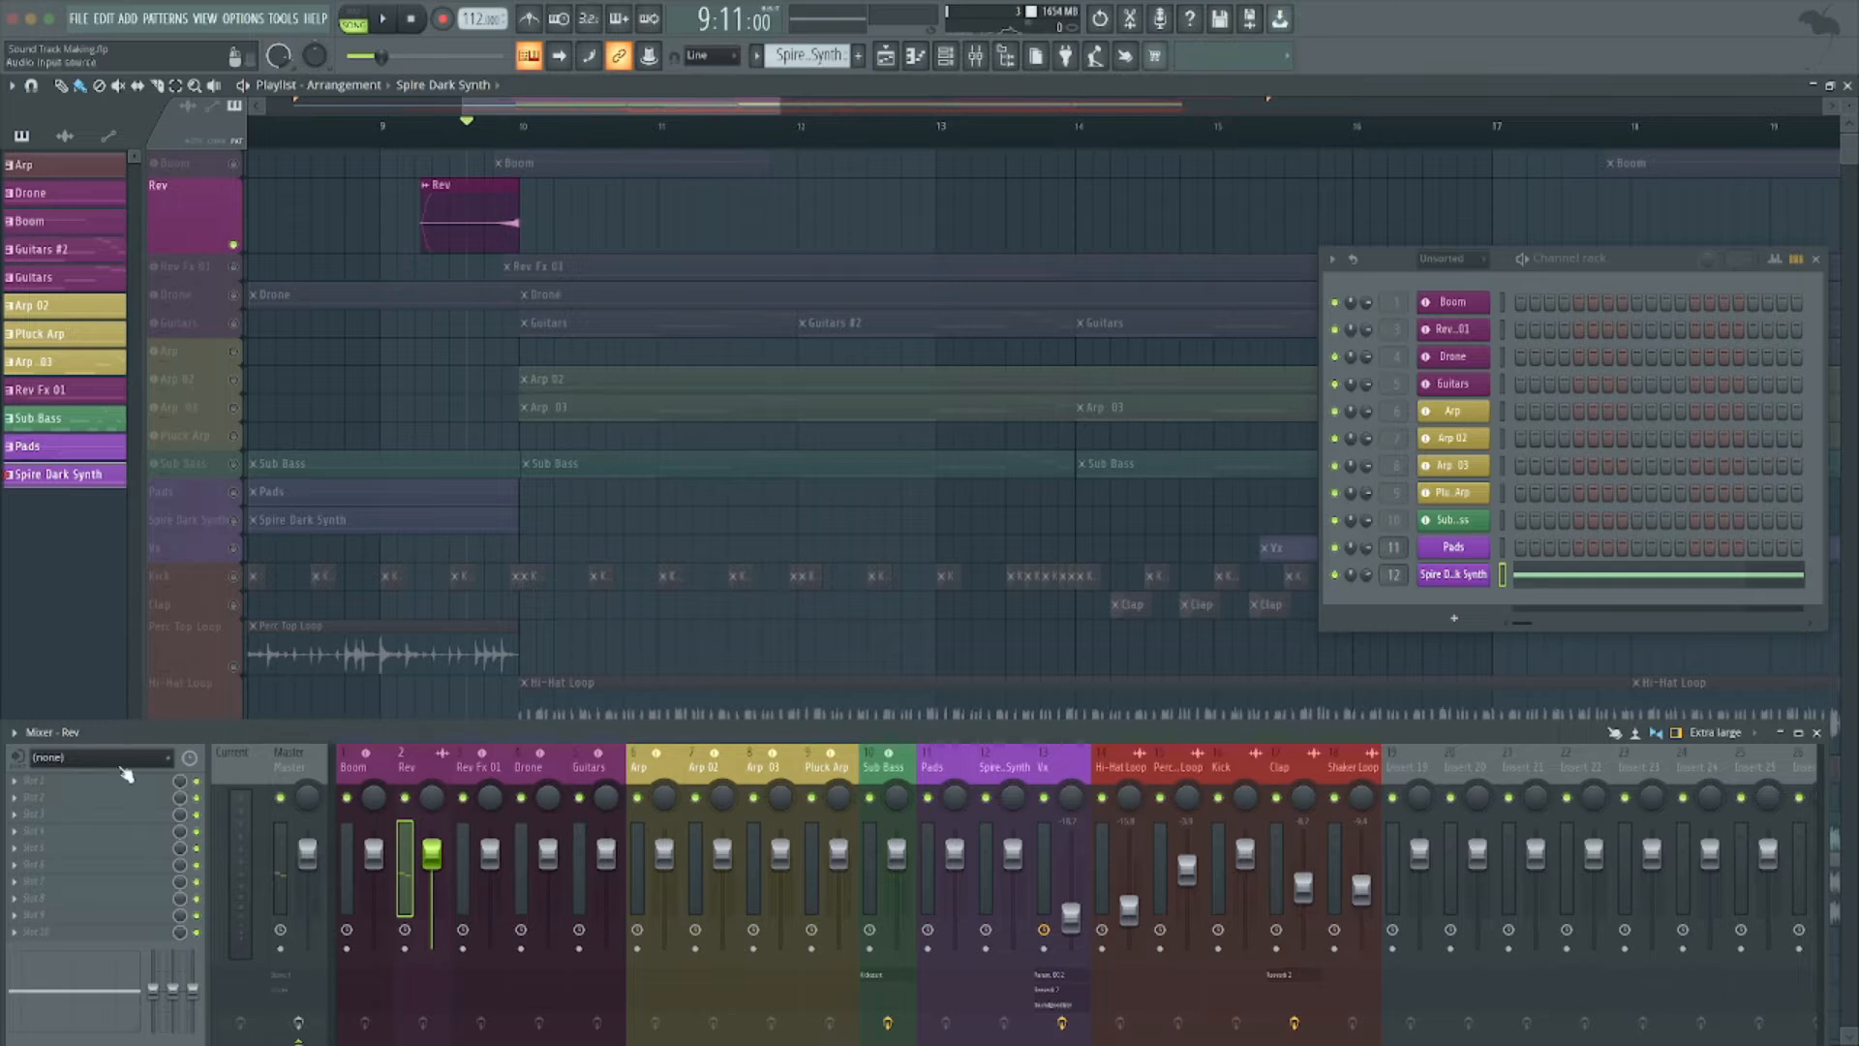
click(106, 804)
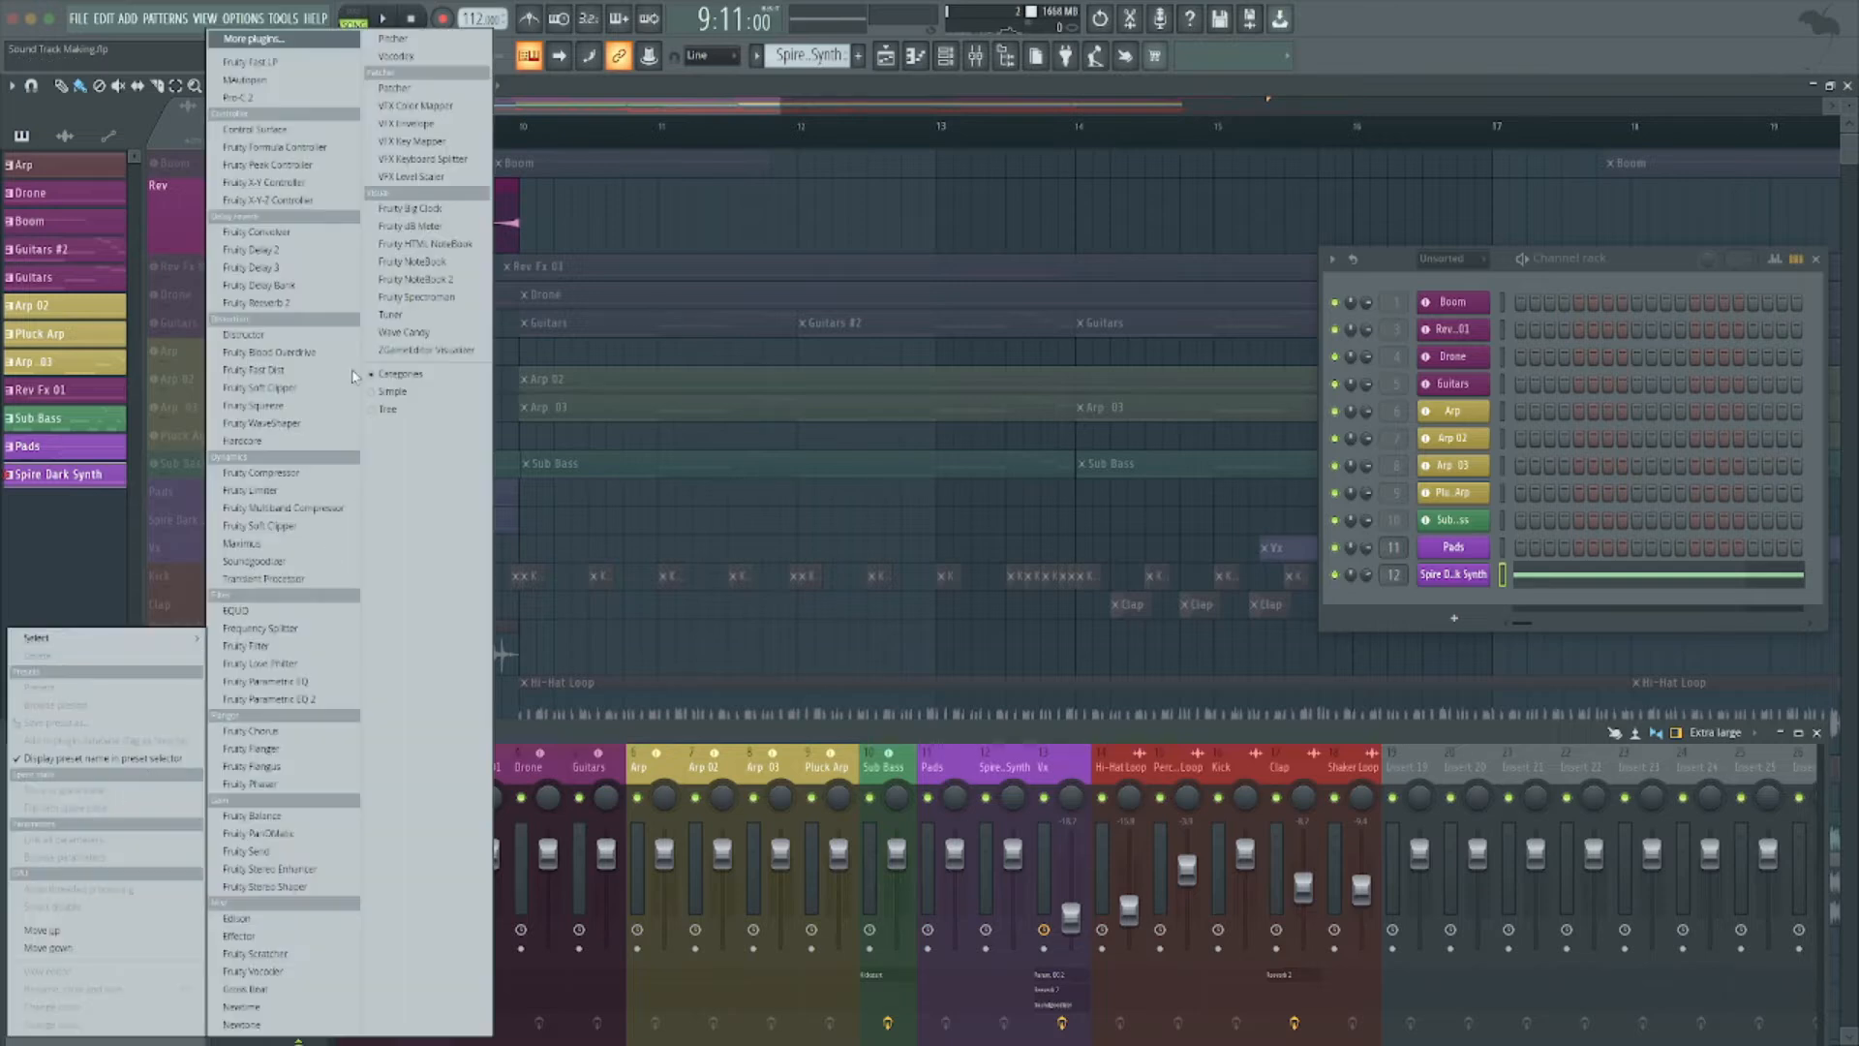
click(271, 303)
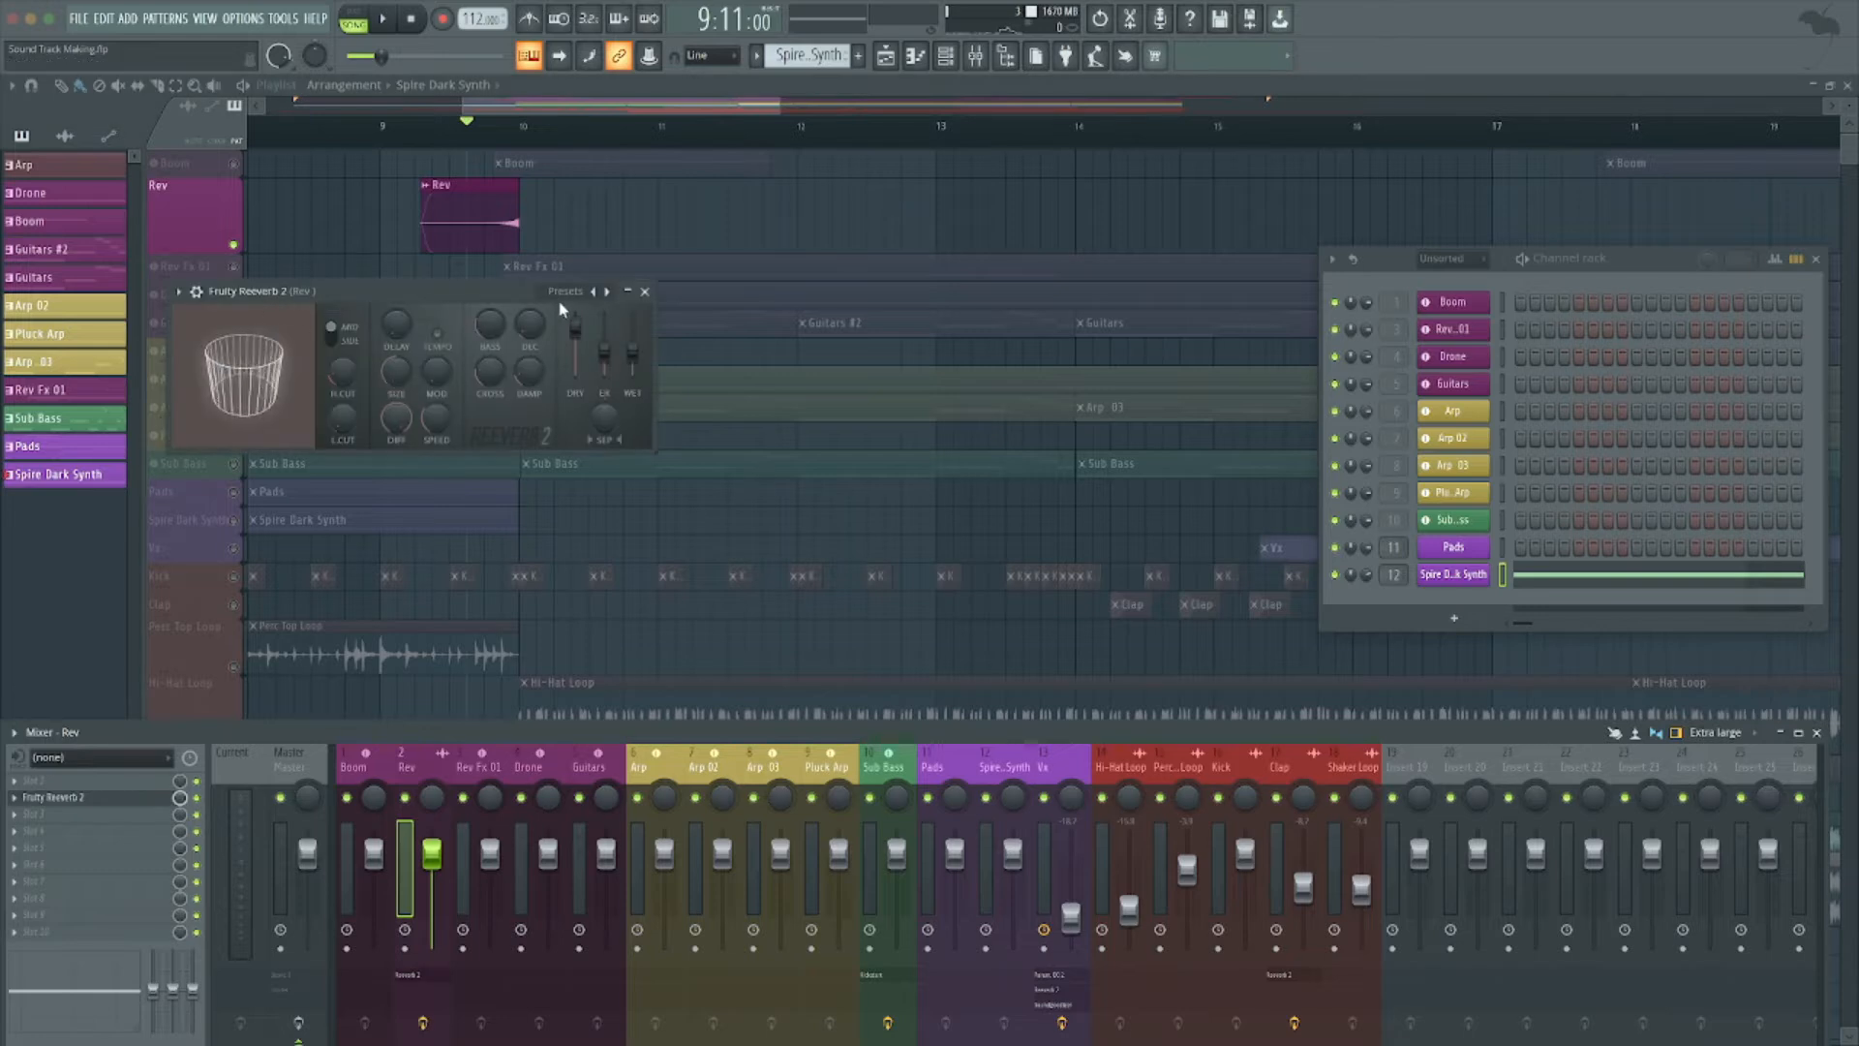
click(573, 291)
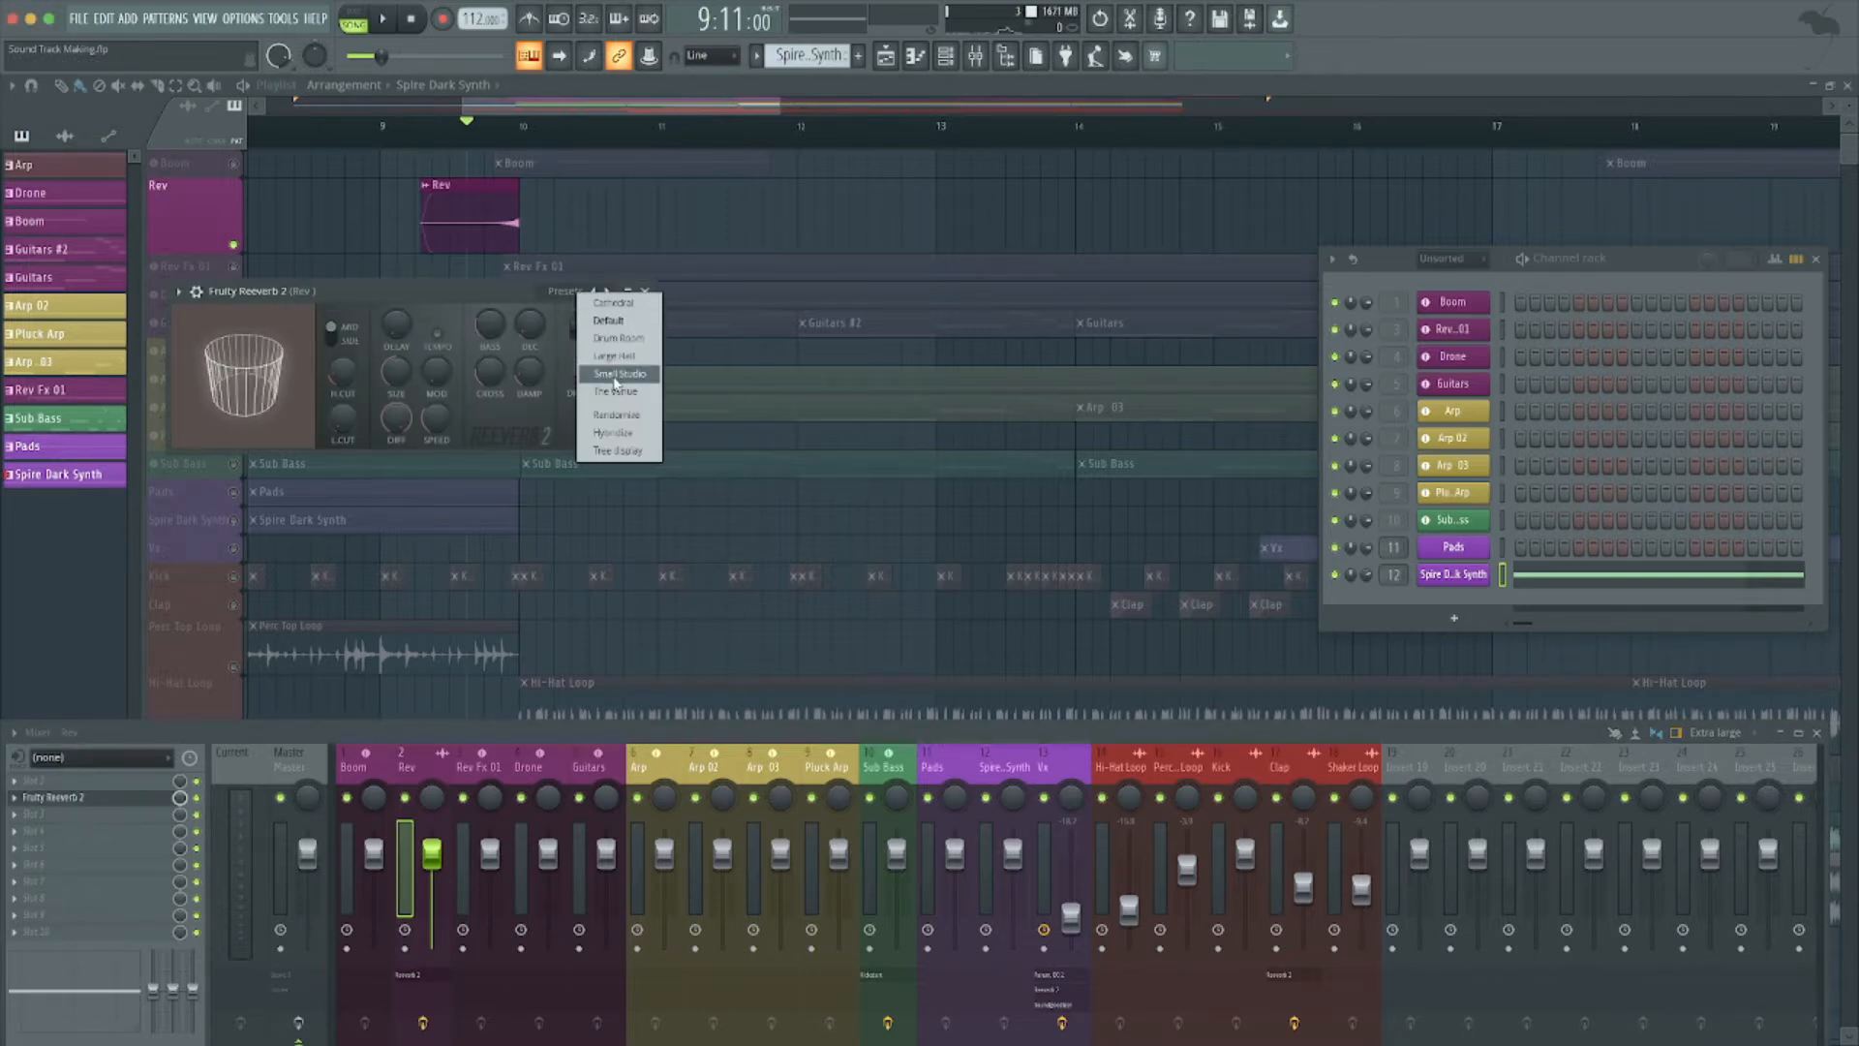
click(613, 302)
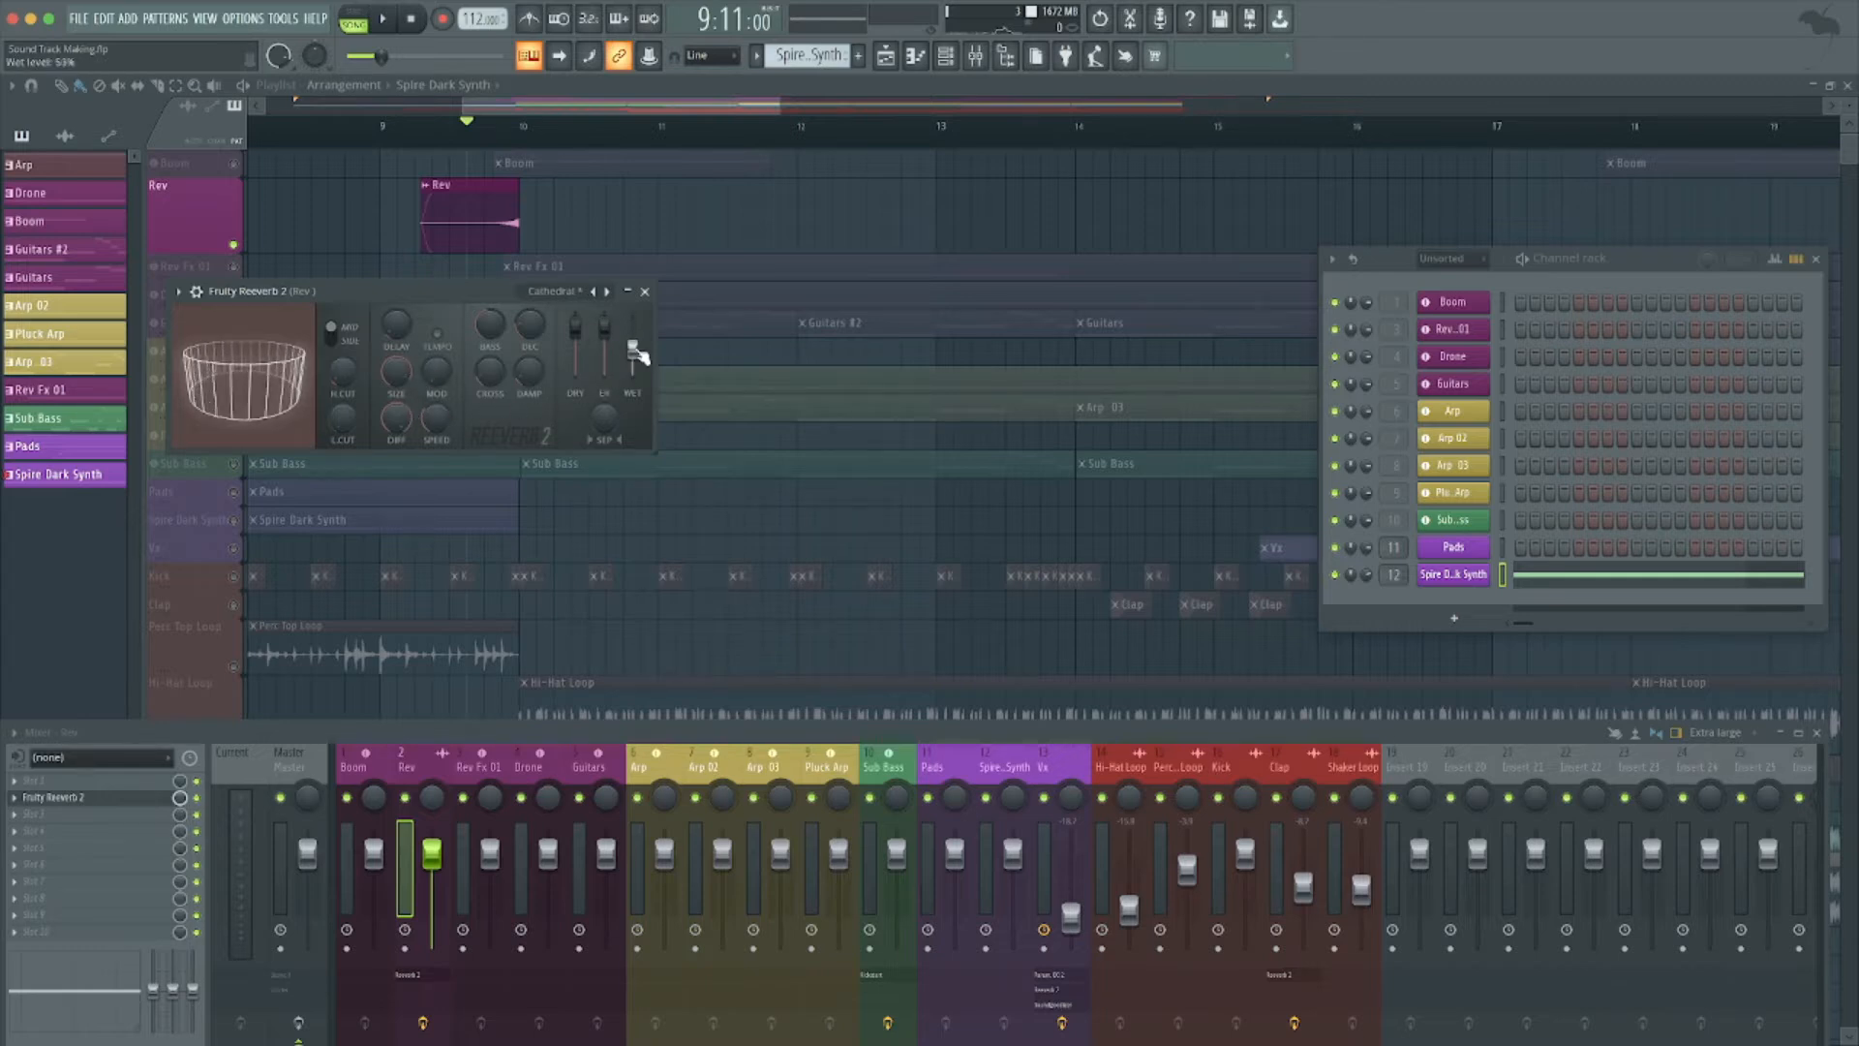
Play the soloed Rev clip with the reverb, close the plugin window, replay the clip and restore all tracks.
key(space)
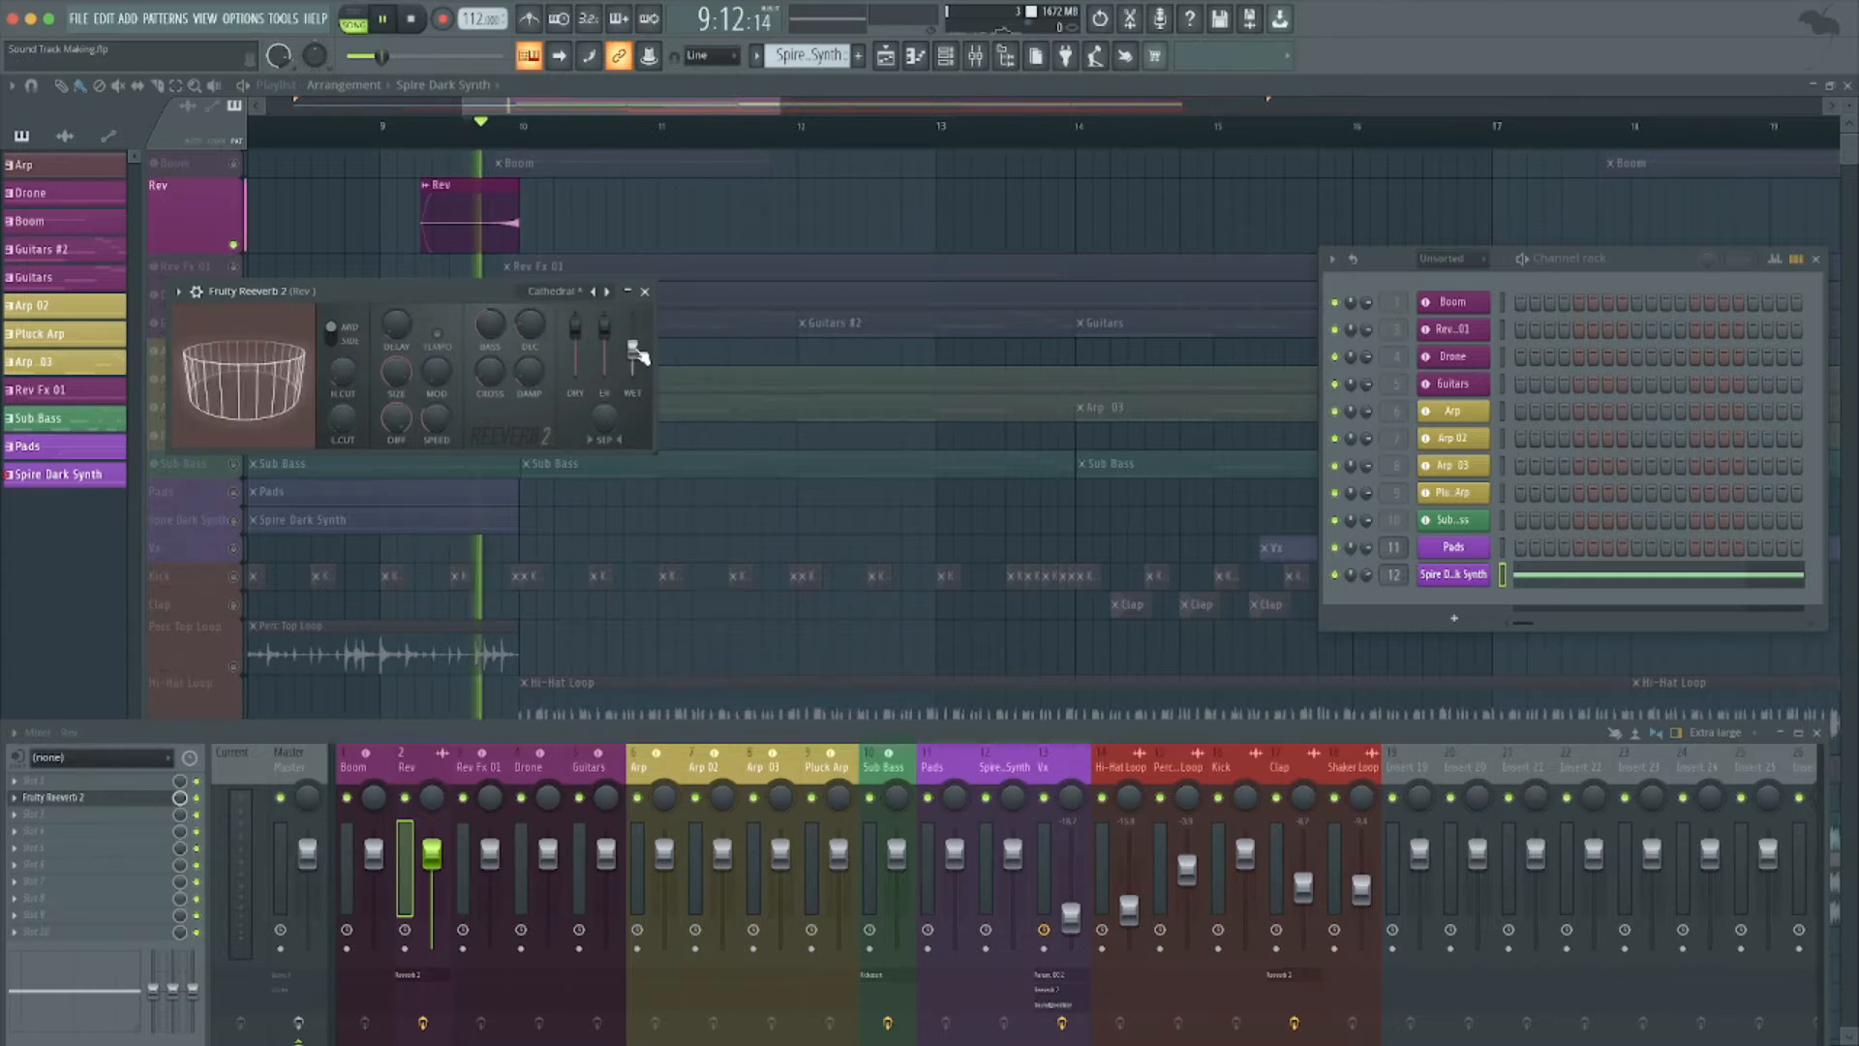
key(space)
click(645, 292)
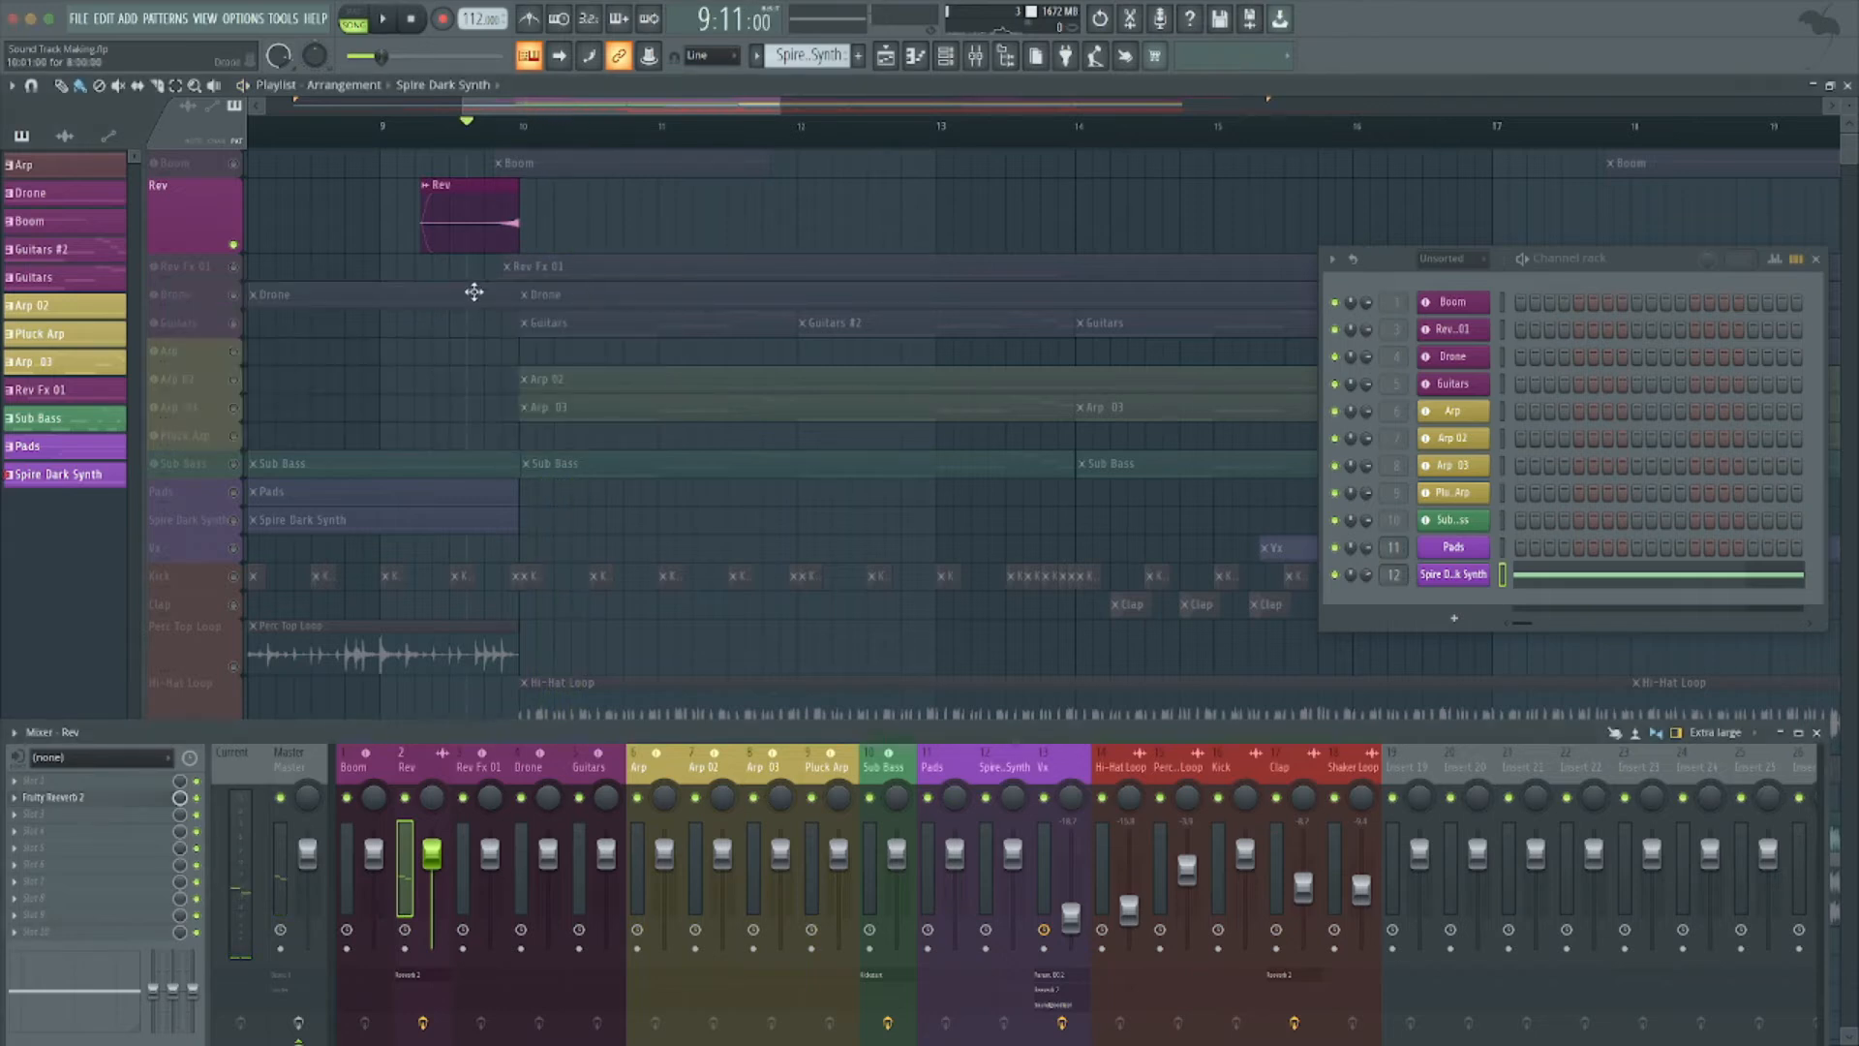
key(space)
key(space)
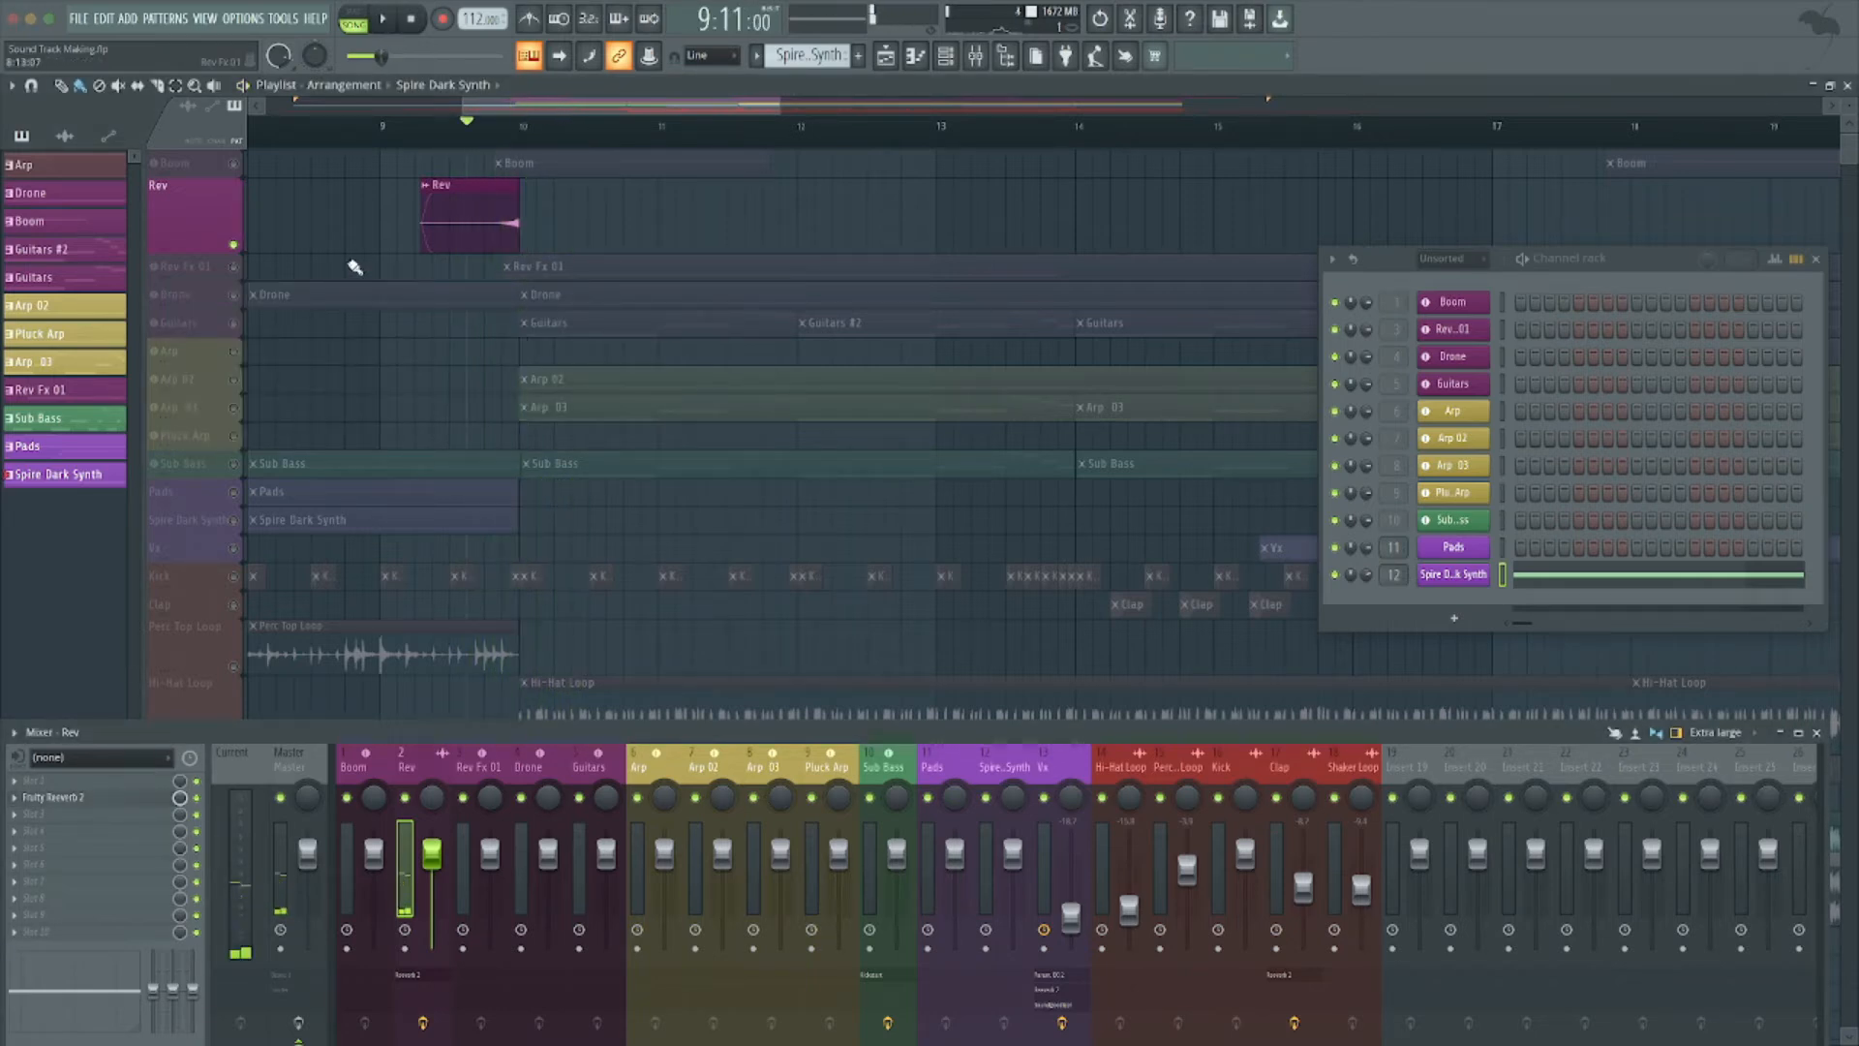
ctrl+click(233, 245)
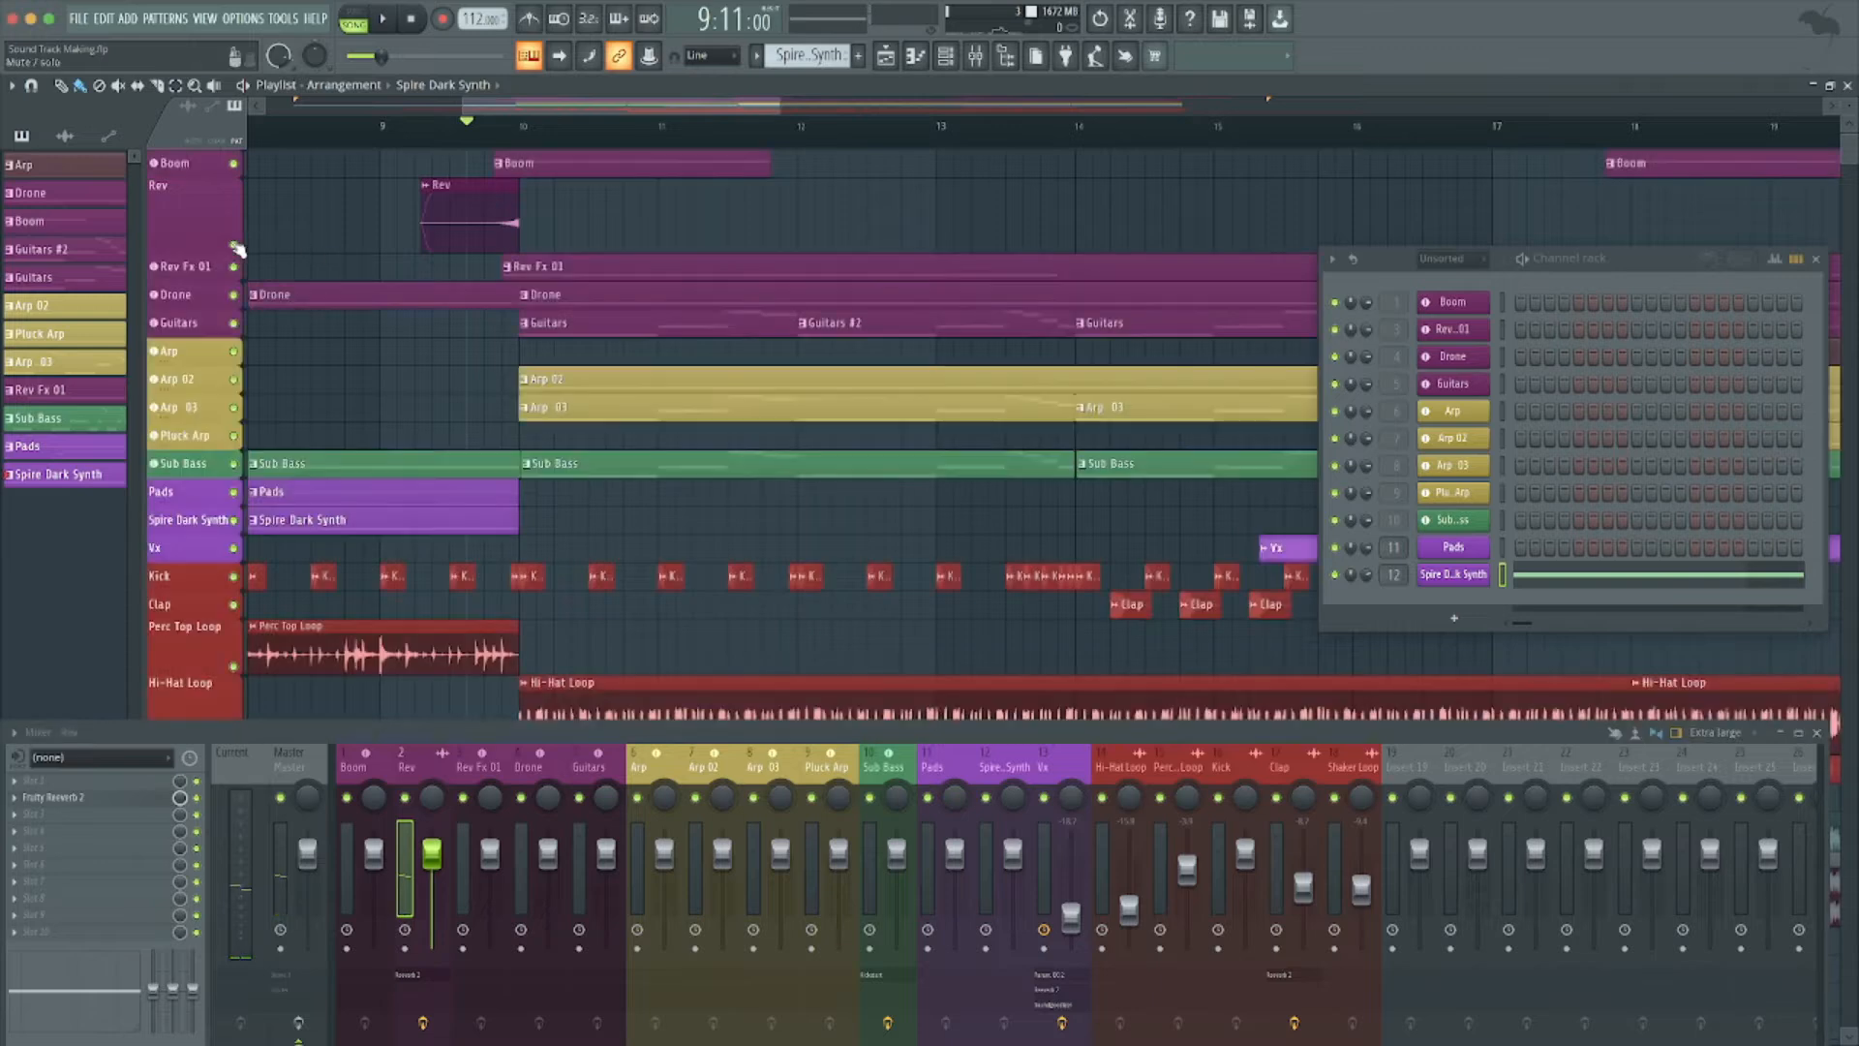
Play the full mix from the end of bar 9 into bar 10, stop, and look over the upper playlist tracks.
key(space)
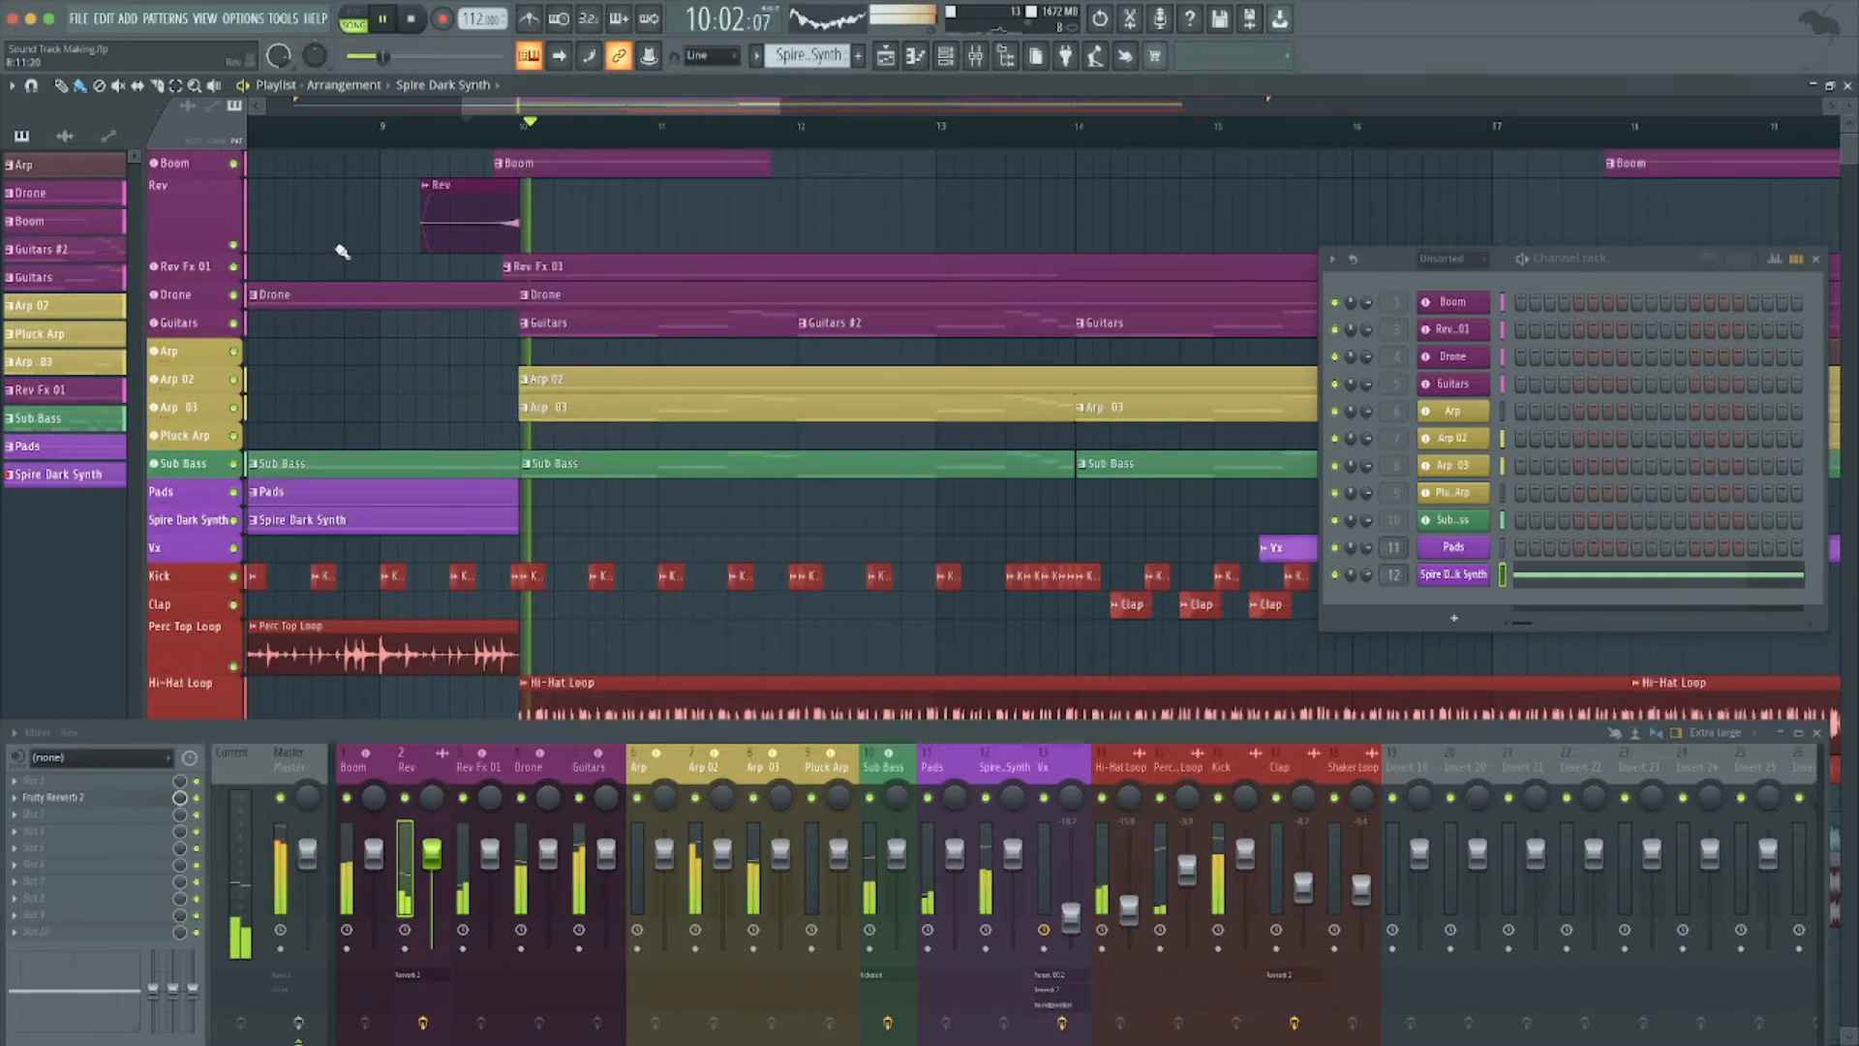
key(space)
scroll(589, 235, down, 5)
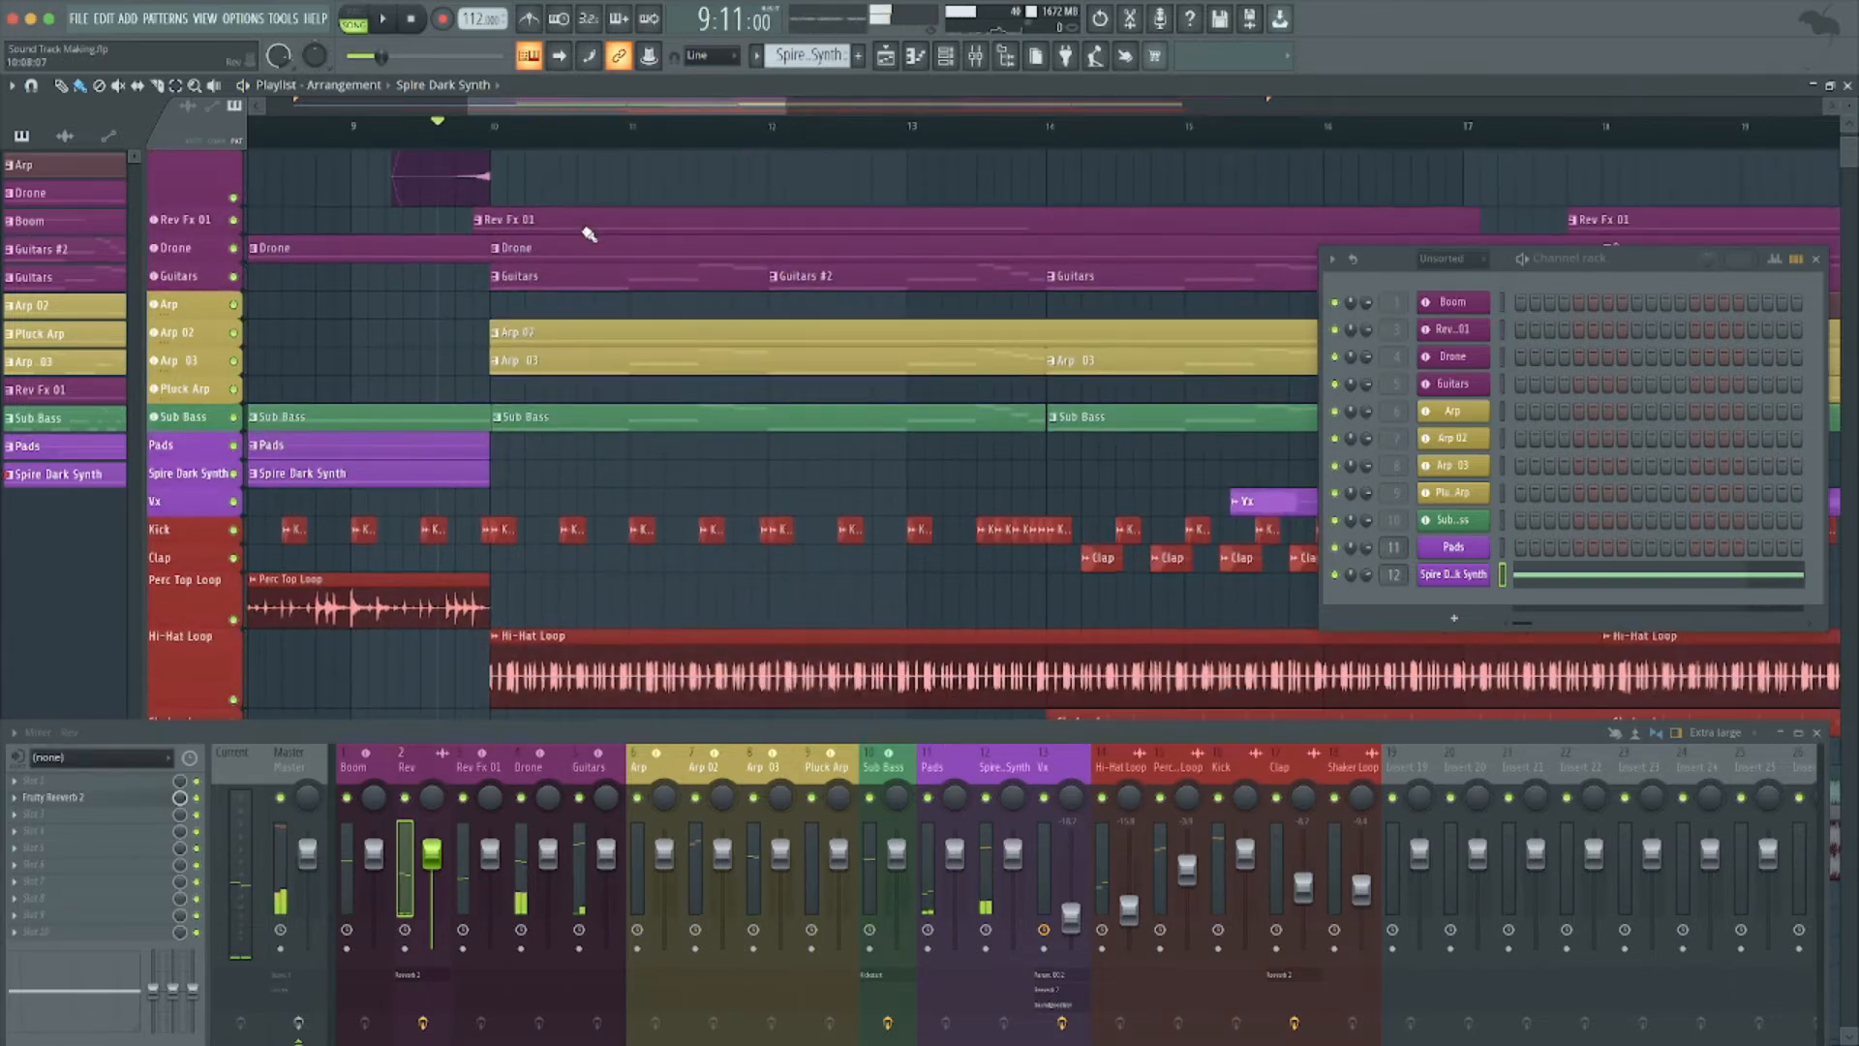
scroll(589, 234, up, 3)
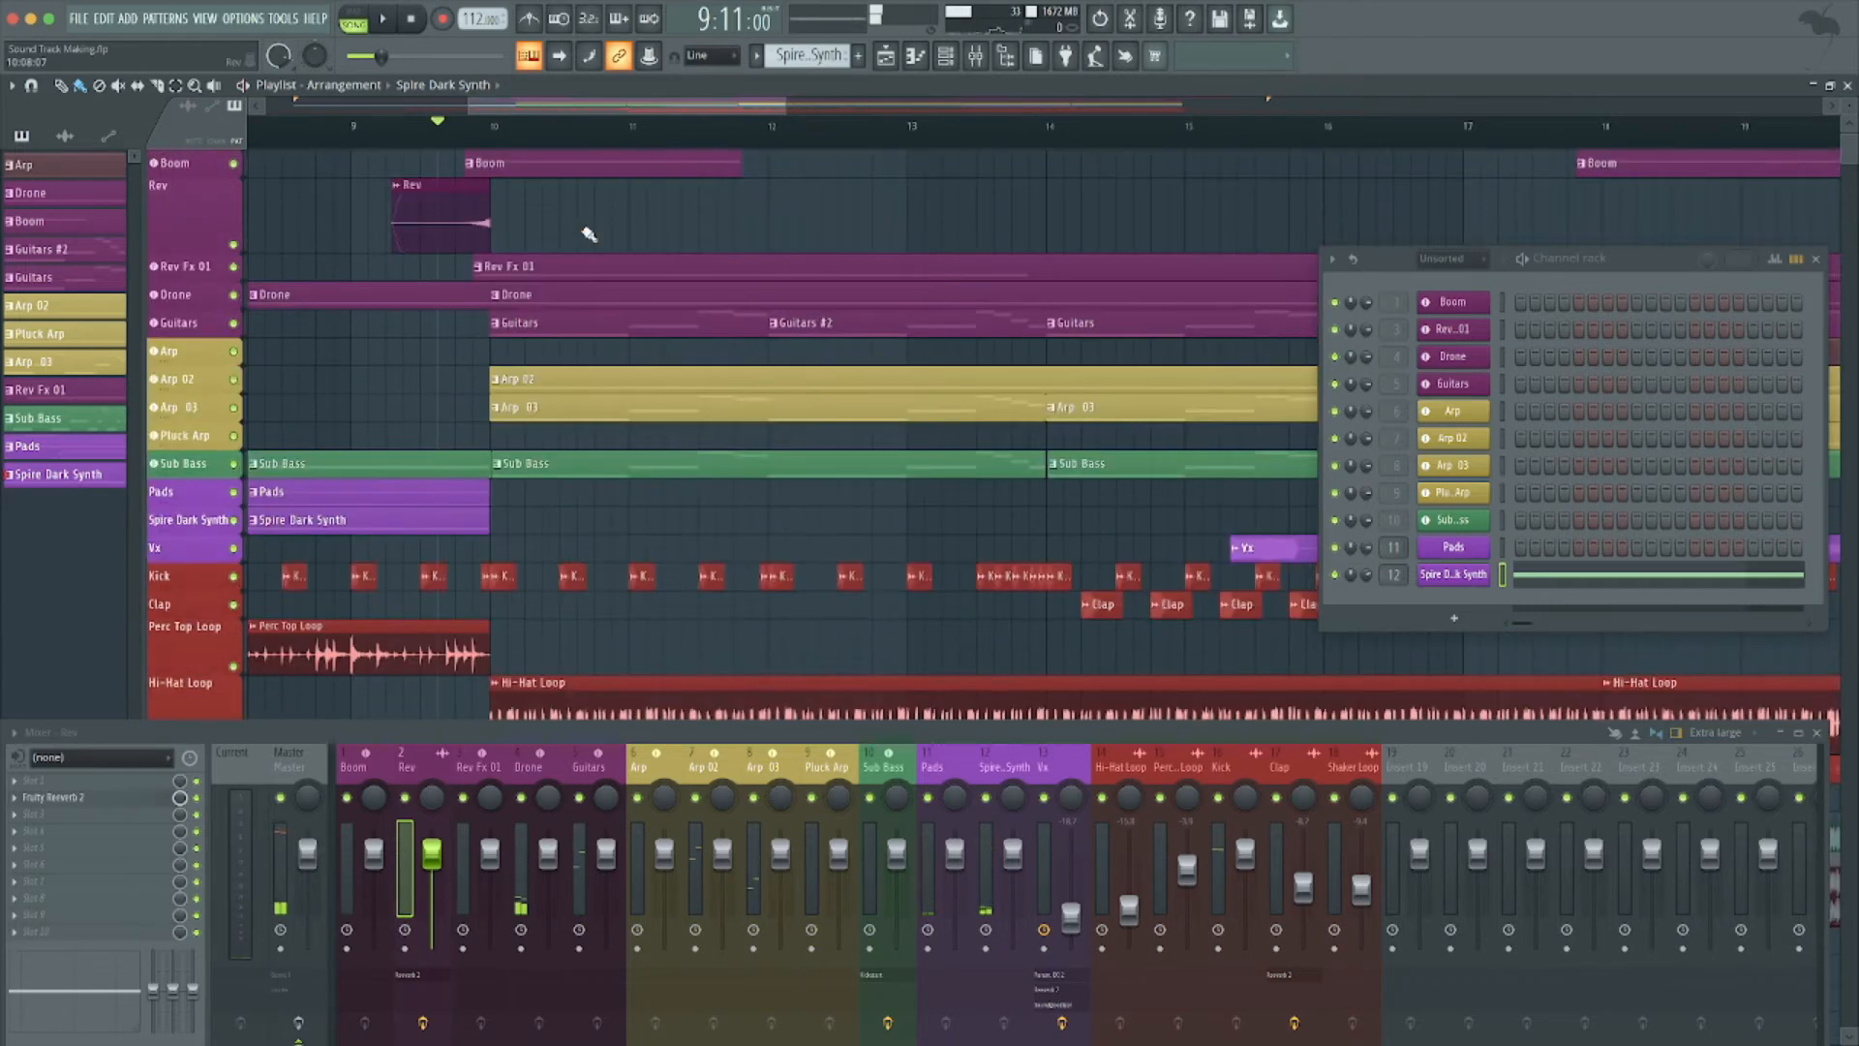
Solo the Boom track, play its clip from the end of bar 9, then stop playback.
right_click(236, 165)
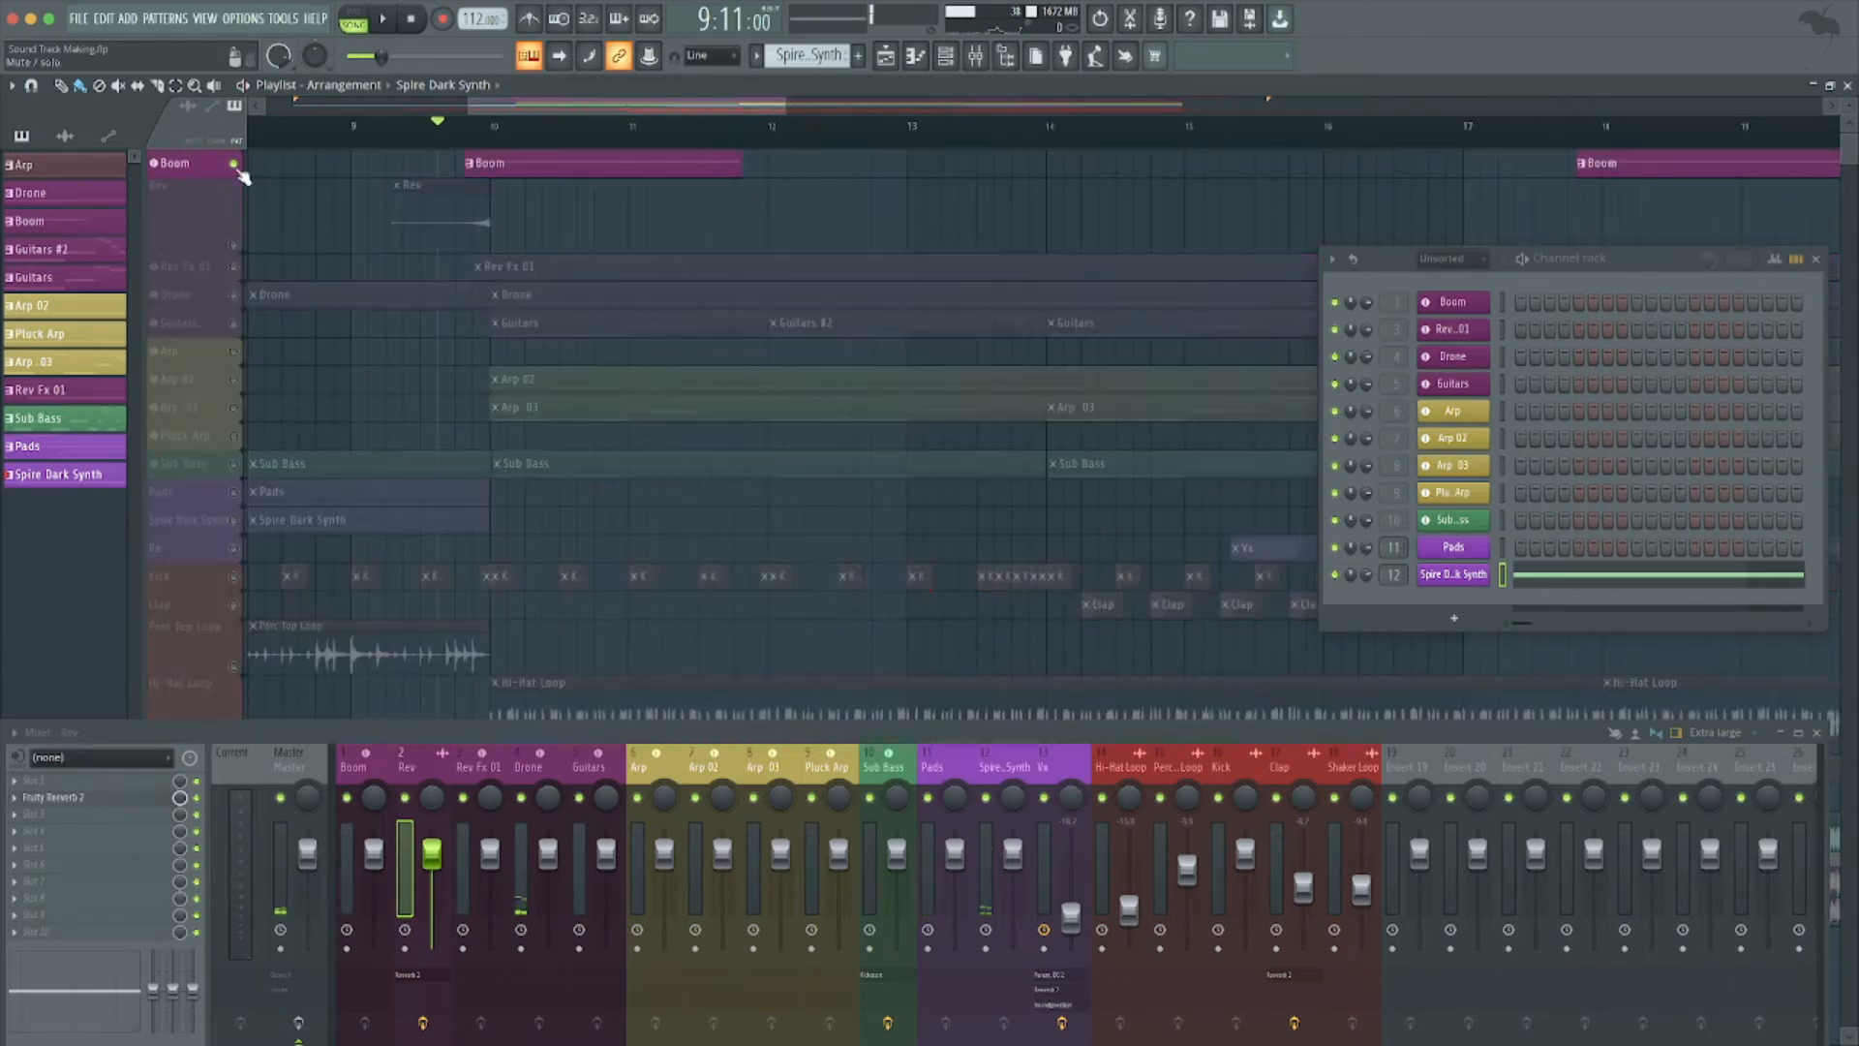
key(space)
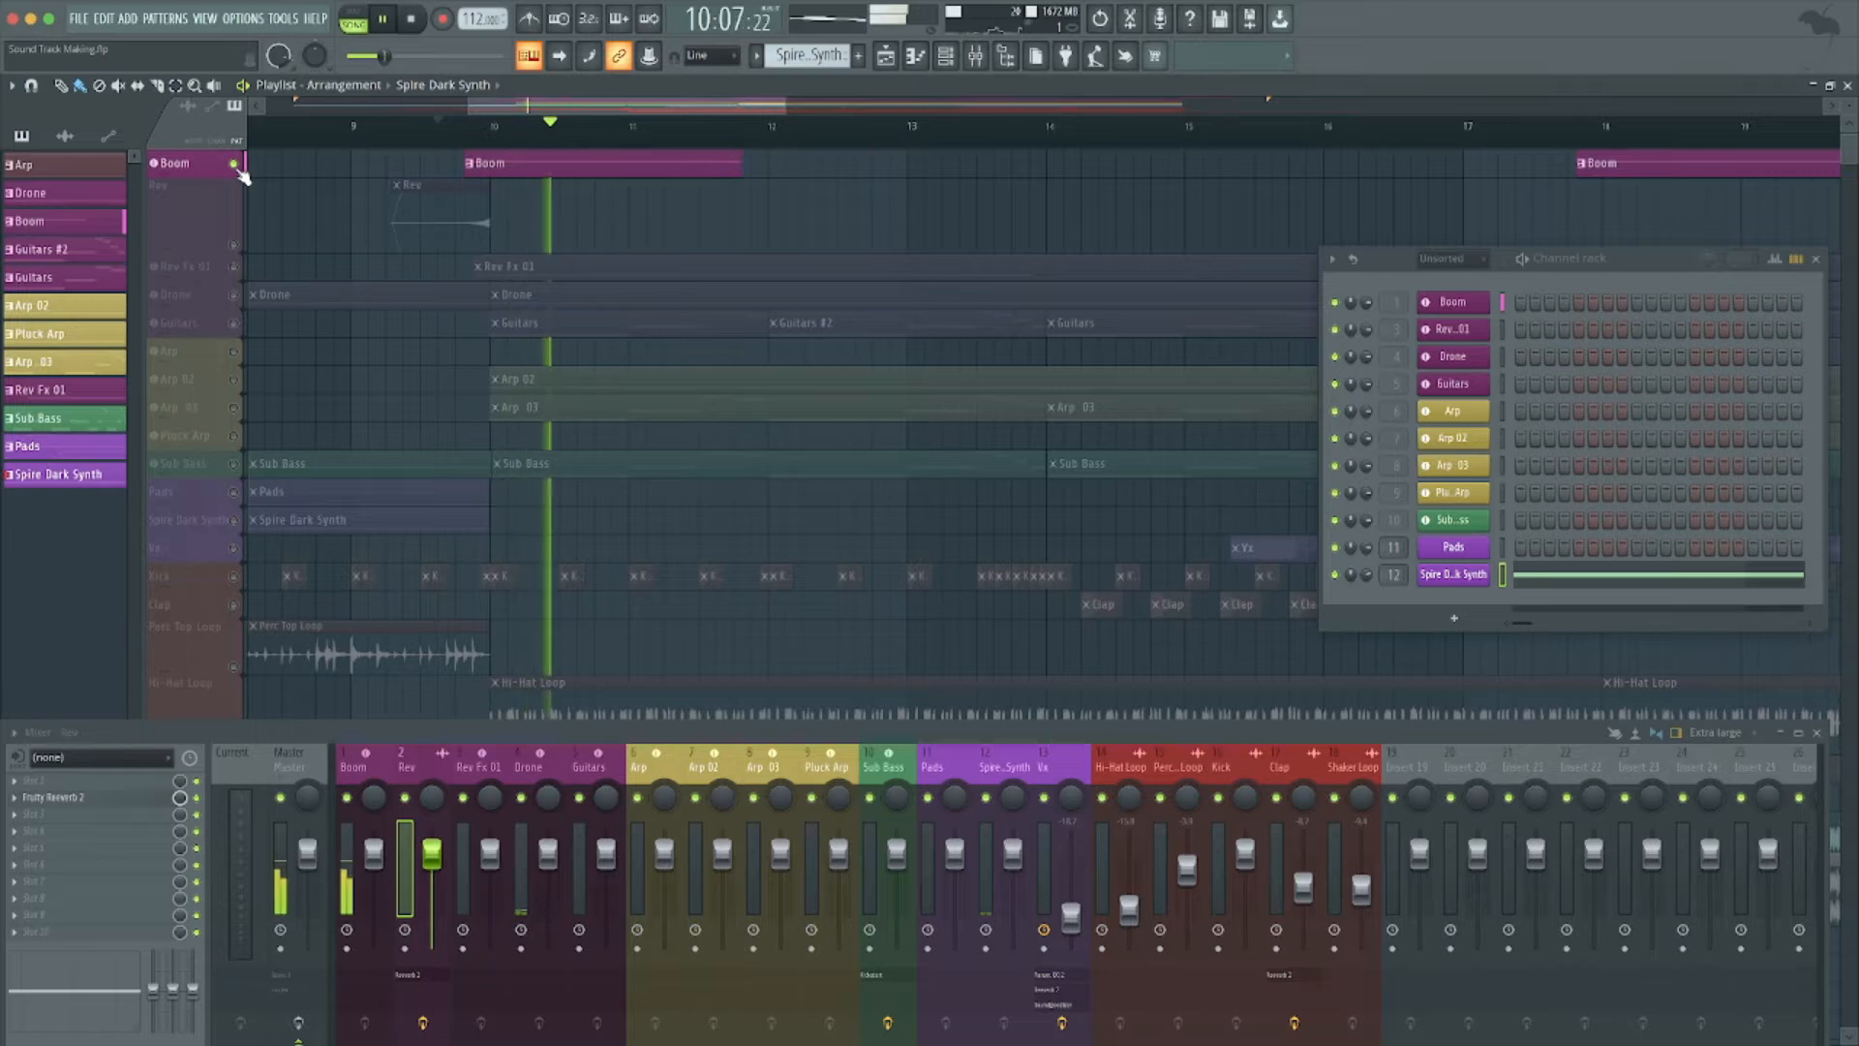
key(space)
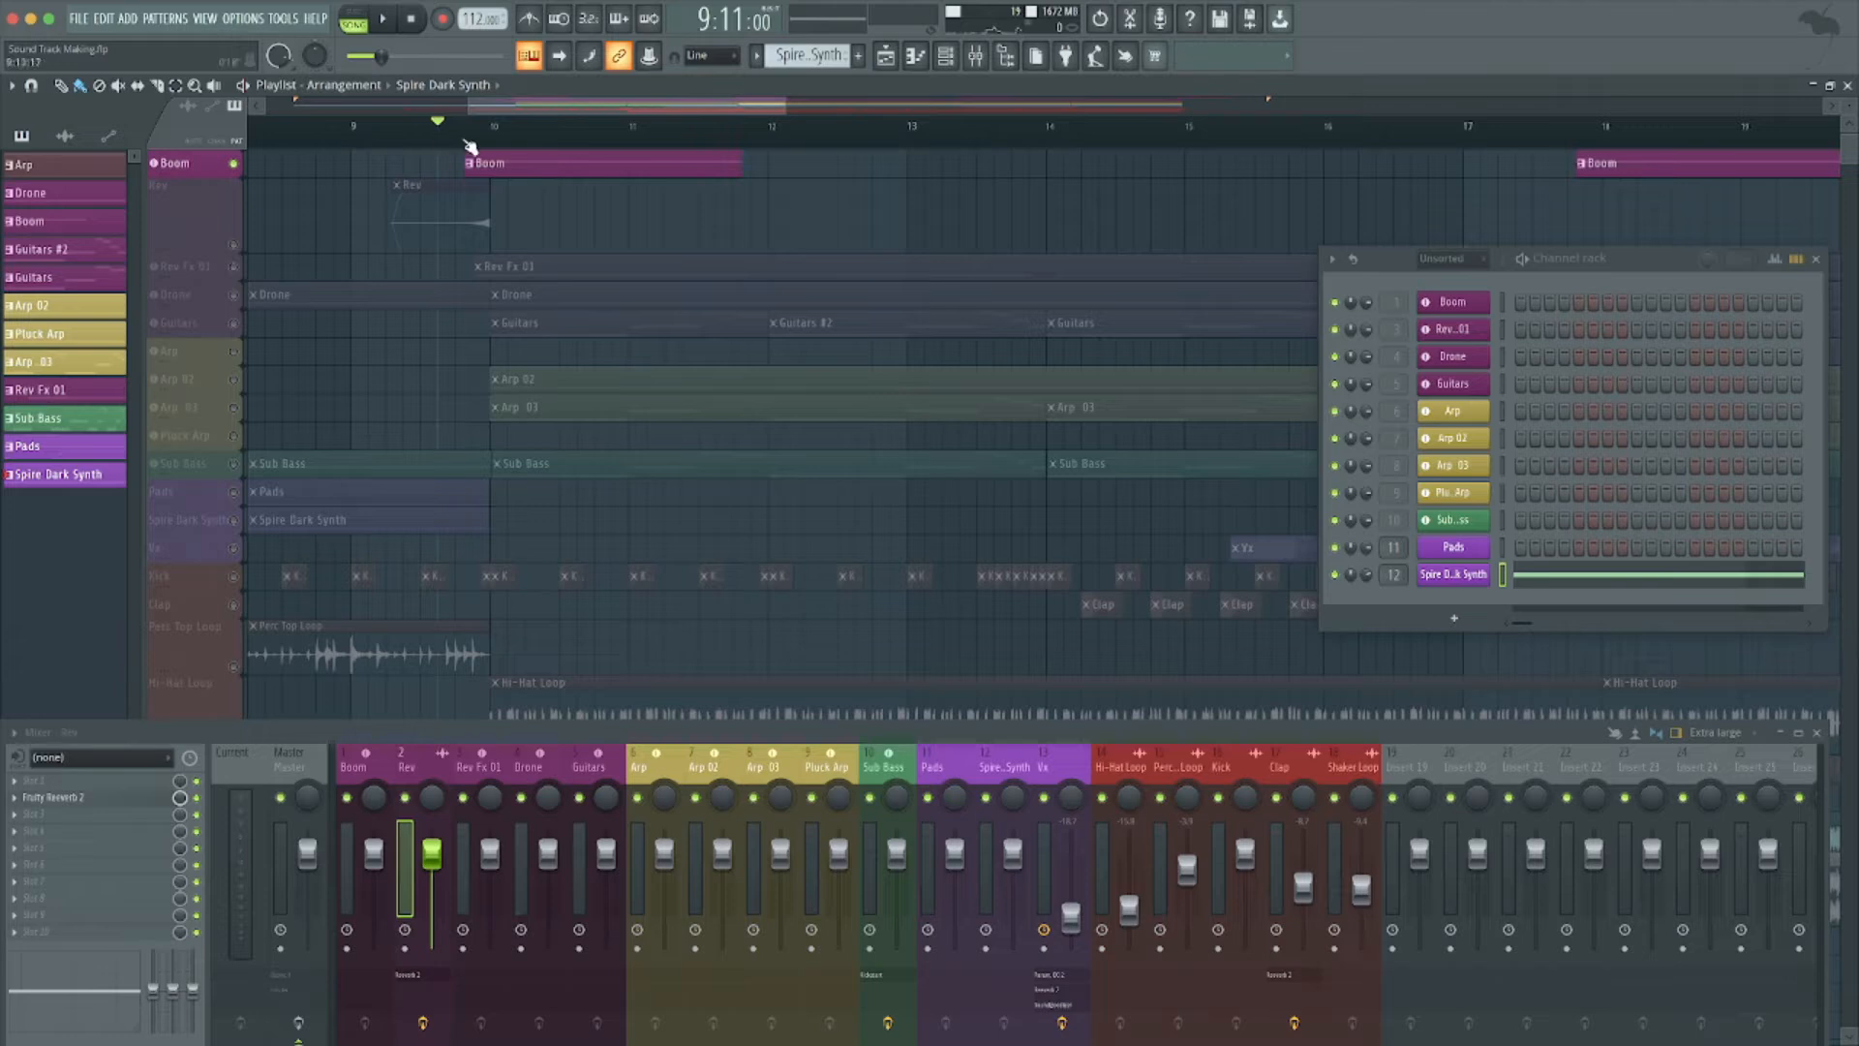
Open the Boom pattern in the piano roll, sound the piano key of its single note, and close the piano roll.
click(77, 221)
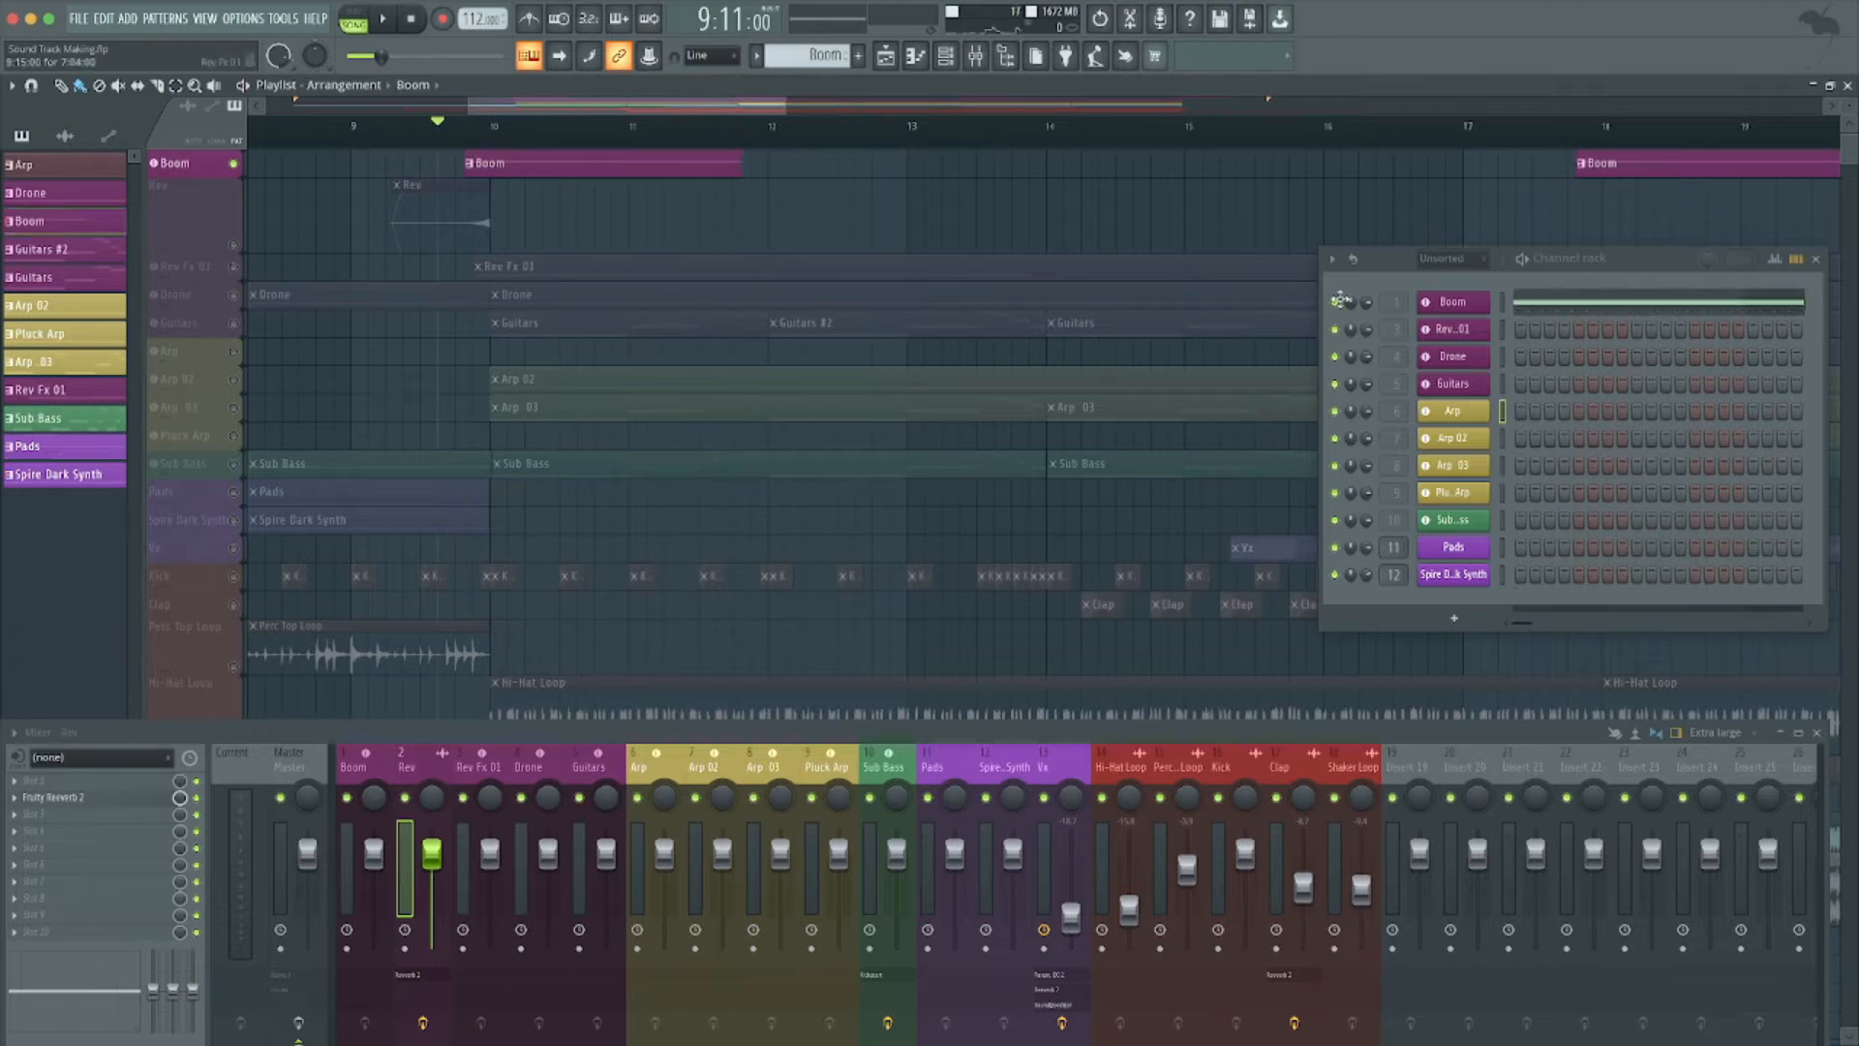
click(1547, 307)
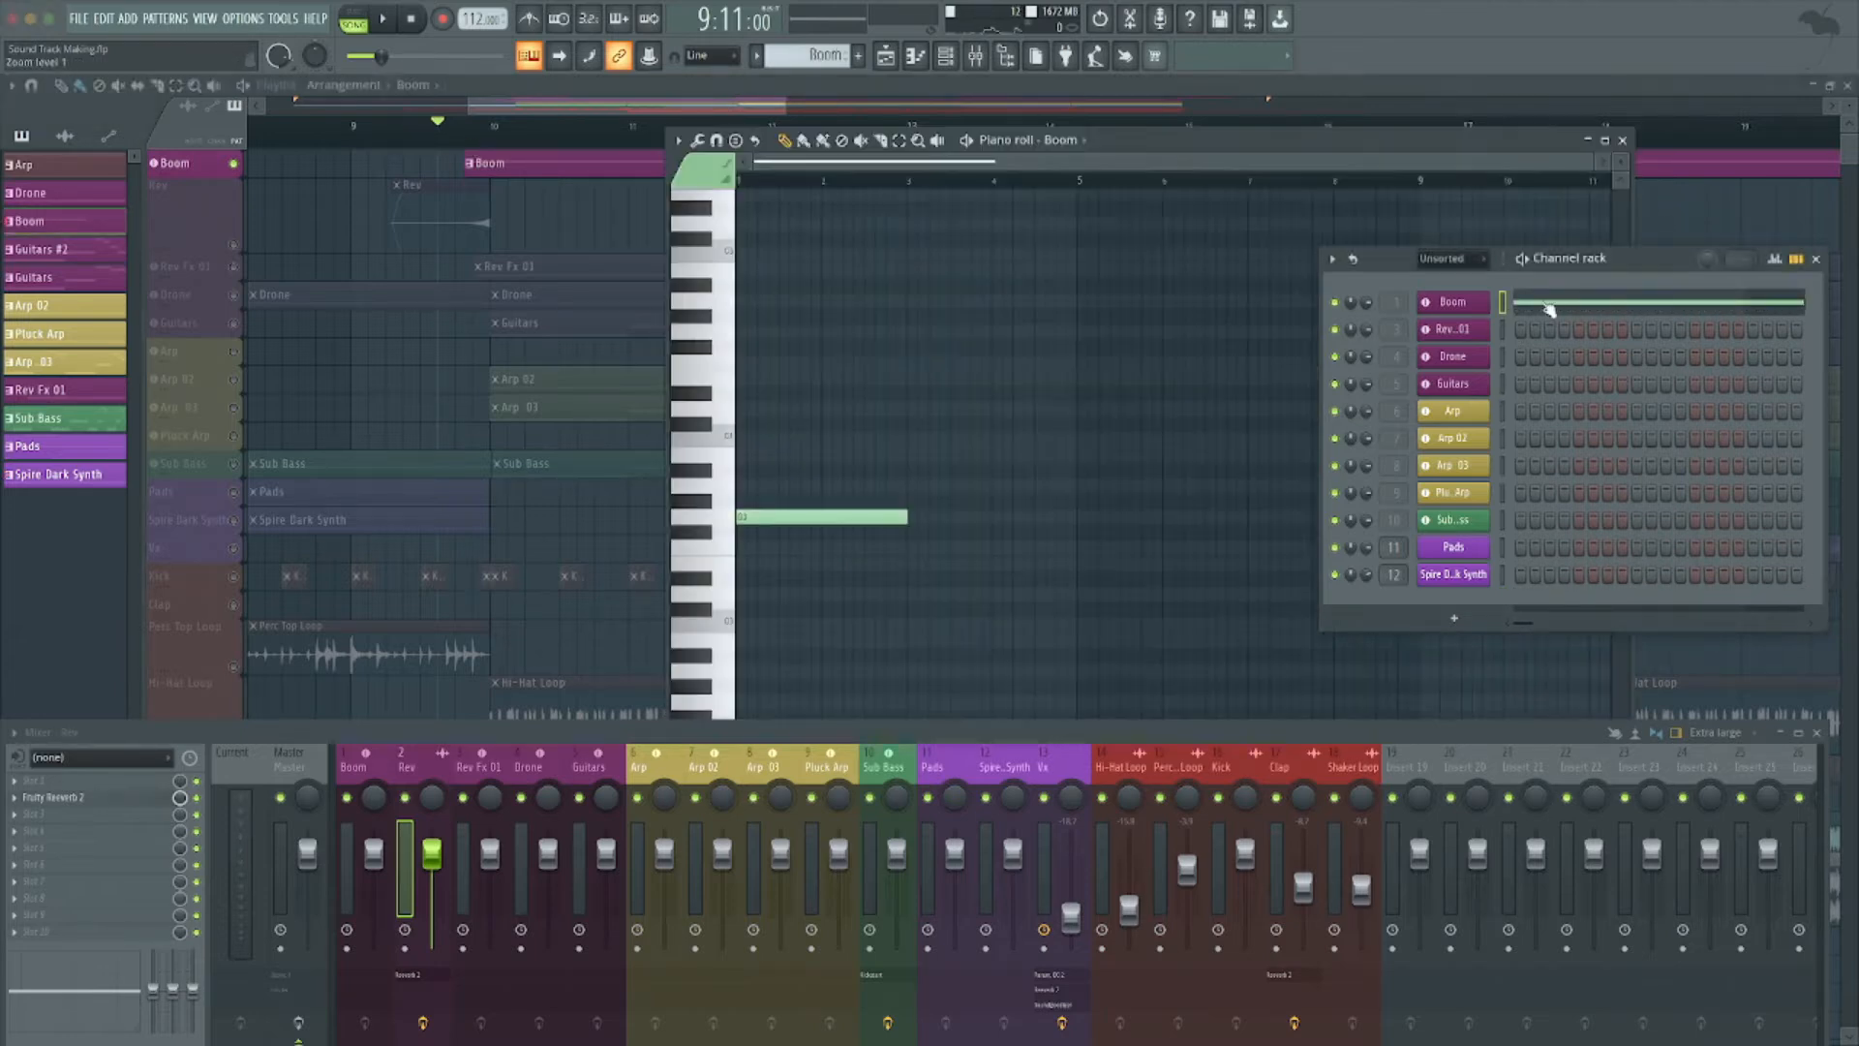
click(724, 520)
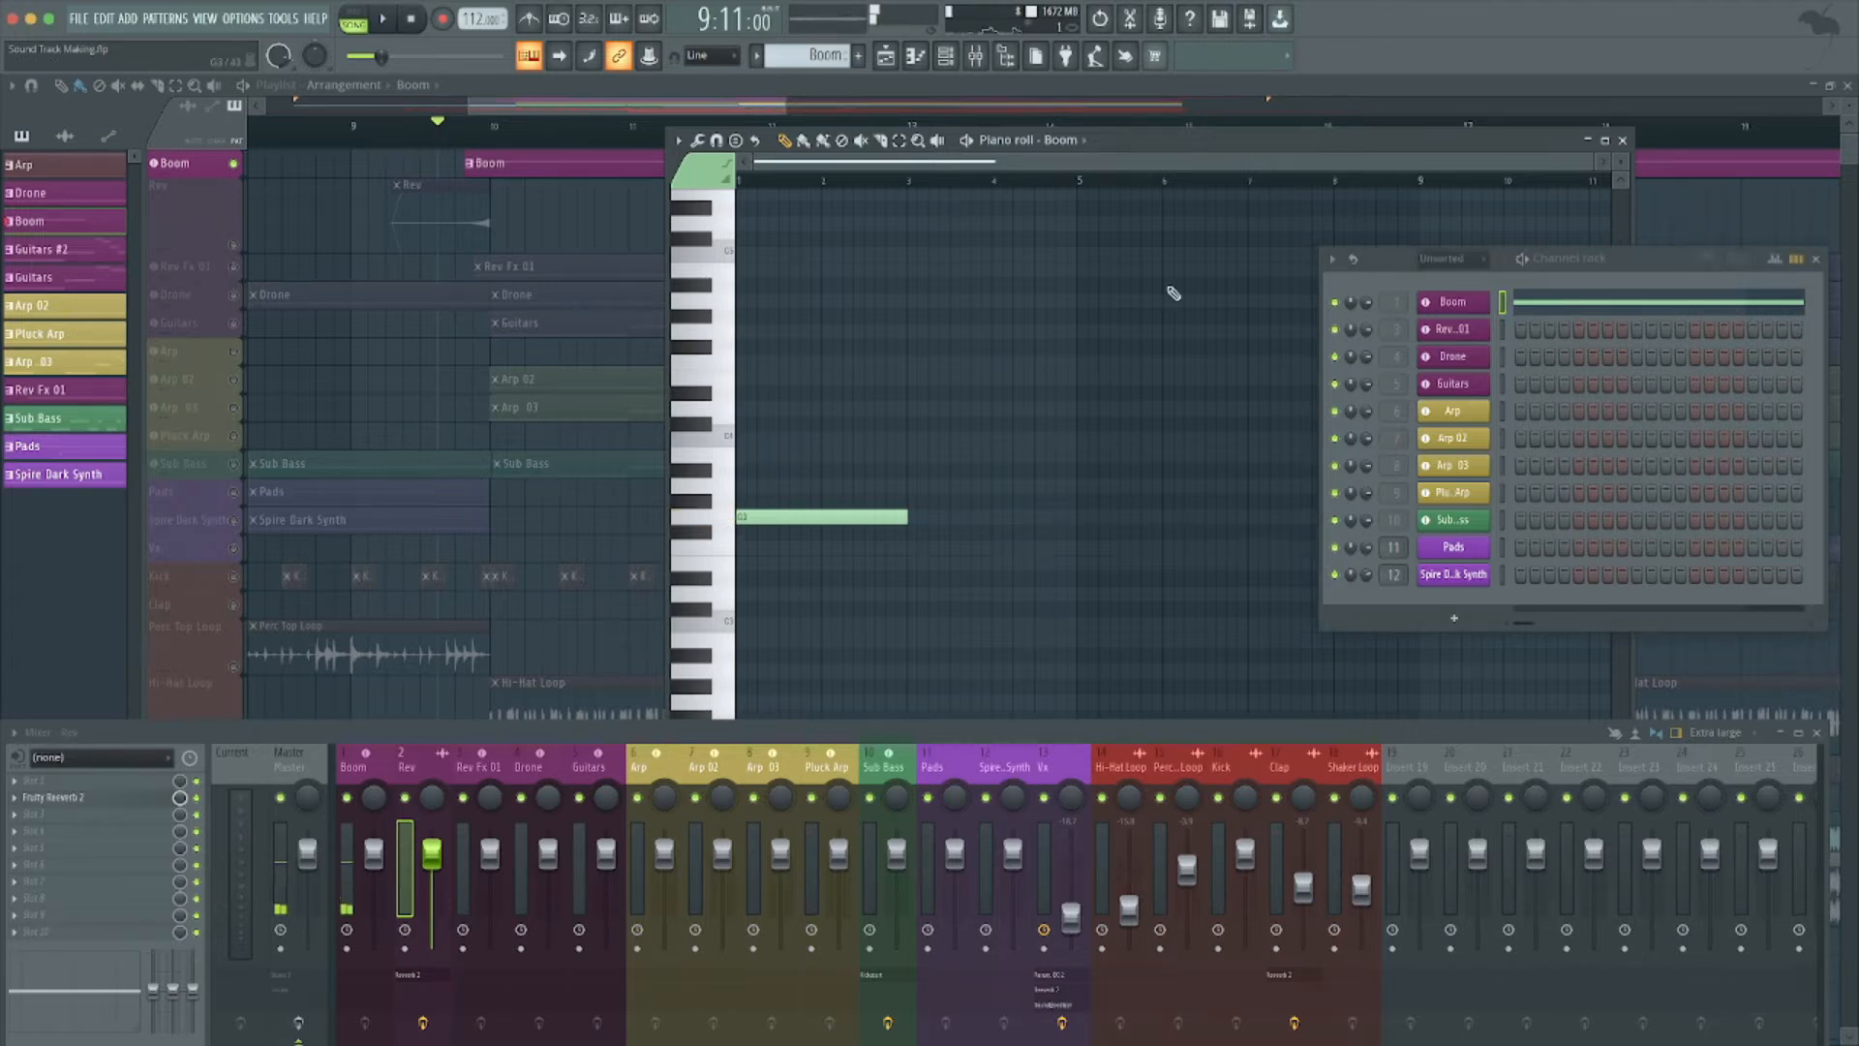
click(1624, 141)
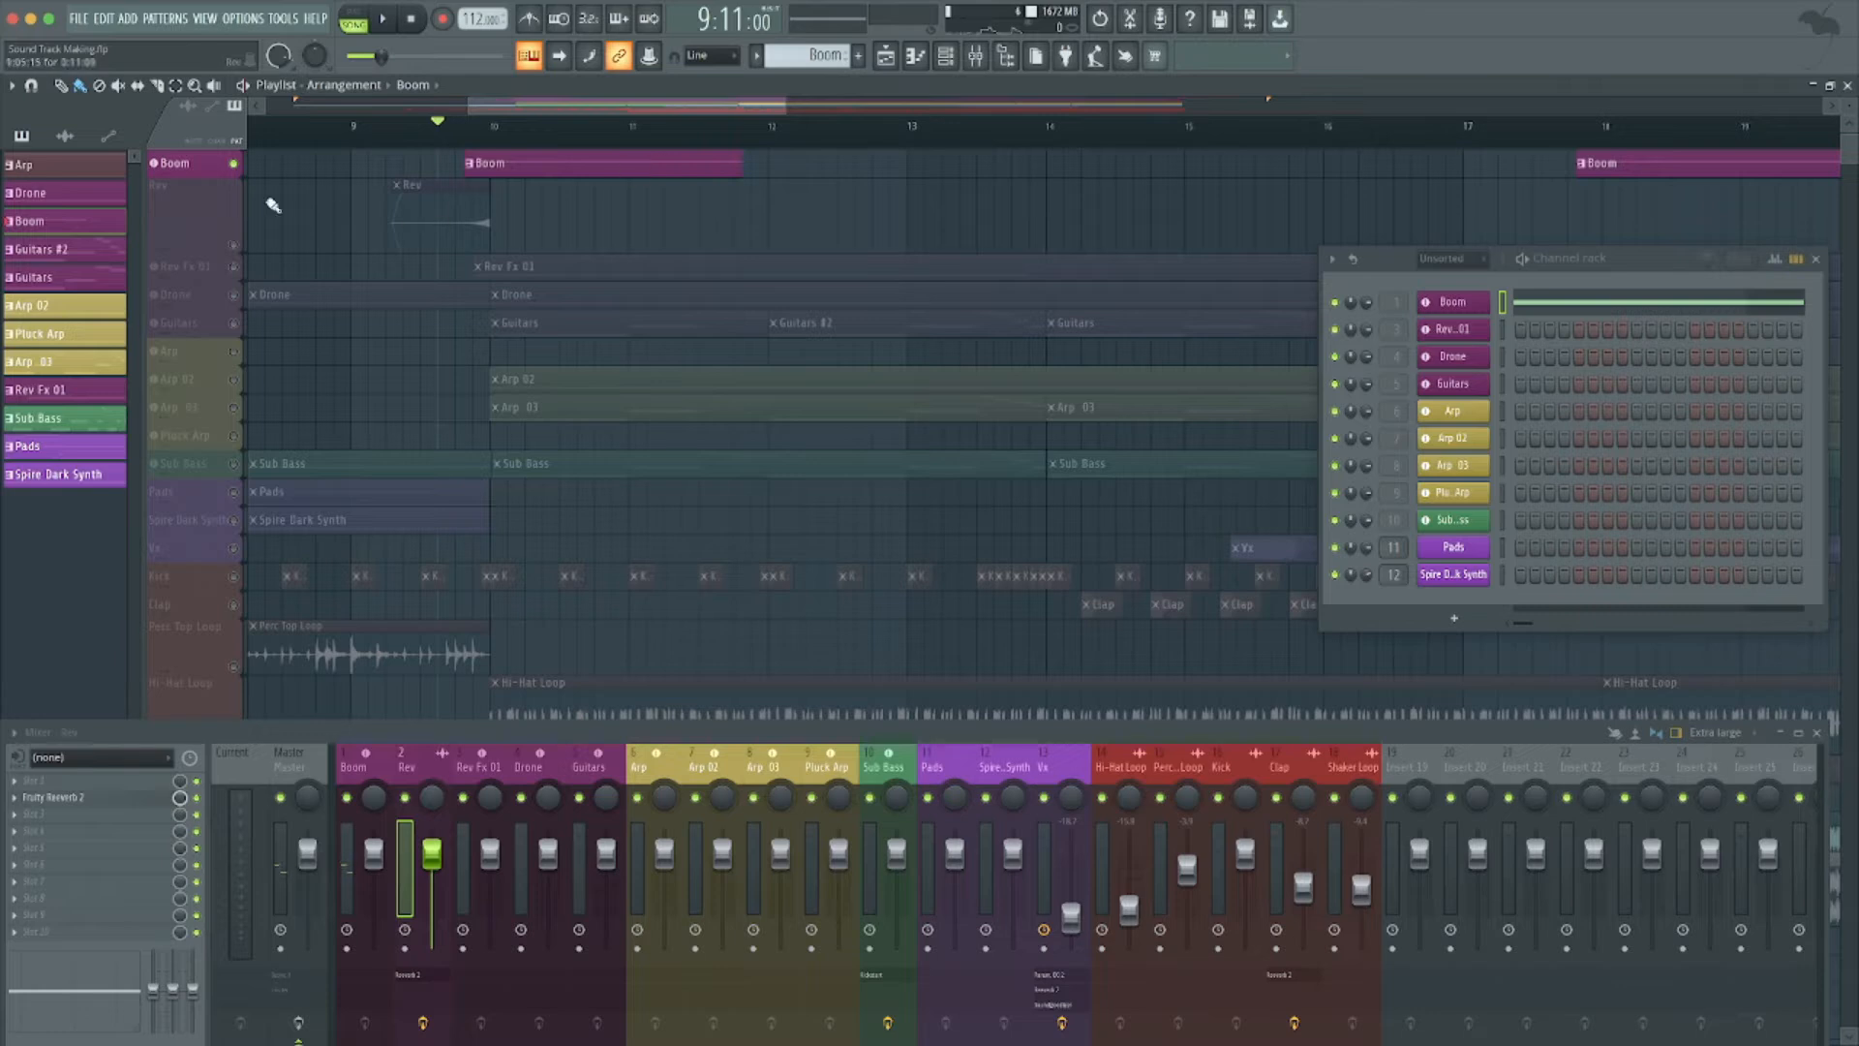
Unmute the Rev track alongside Boom, play both across the start of bar 10, then stop playback.
click(236, 243)
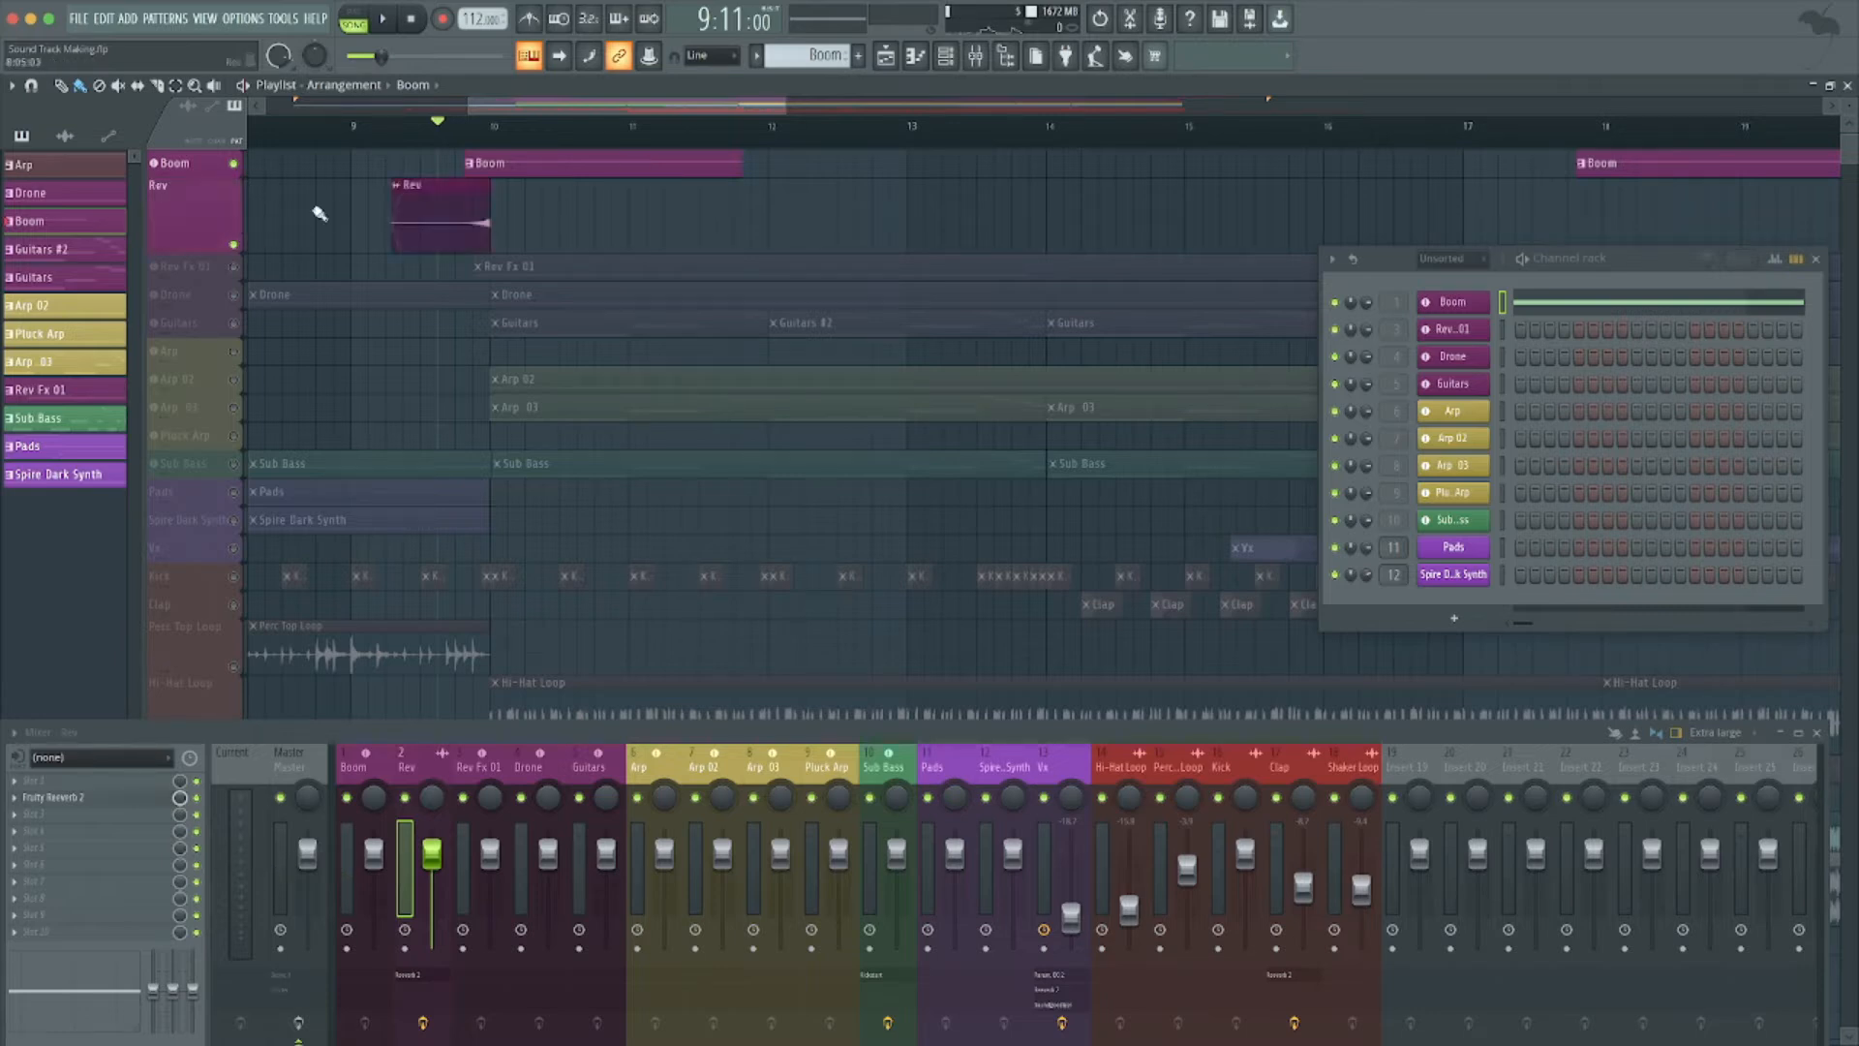
key(space)
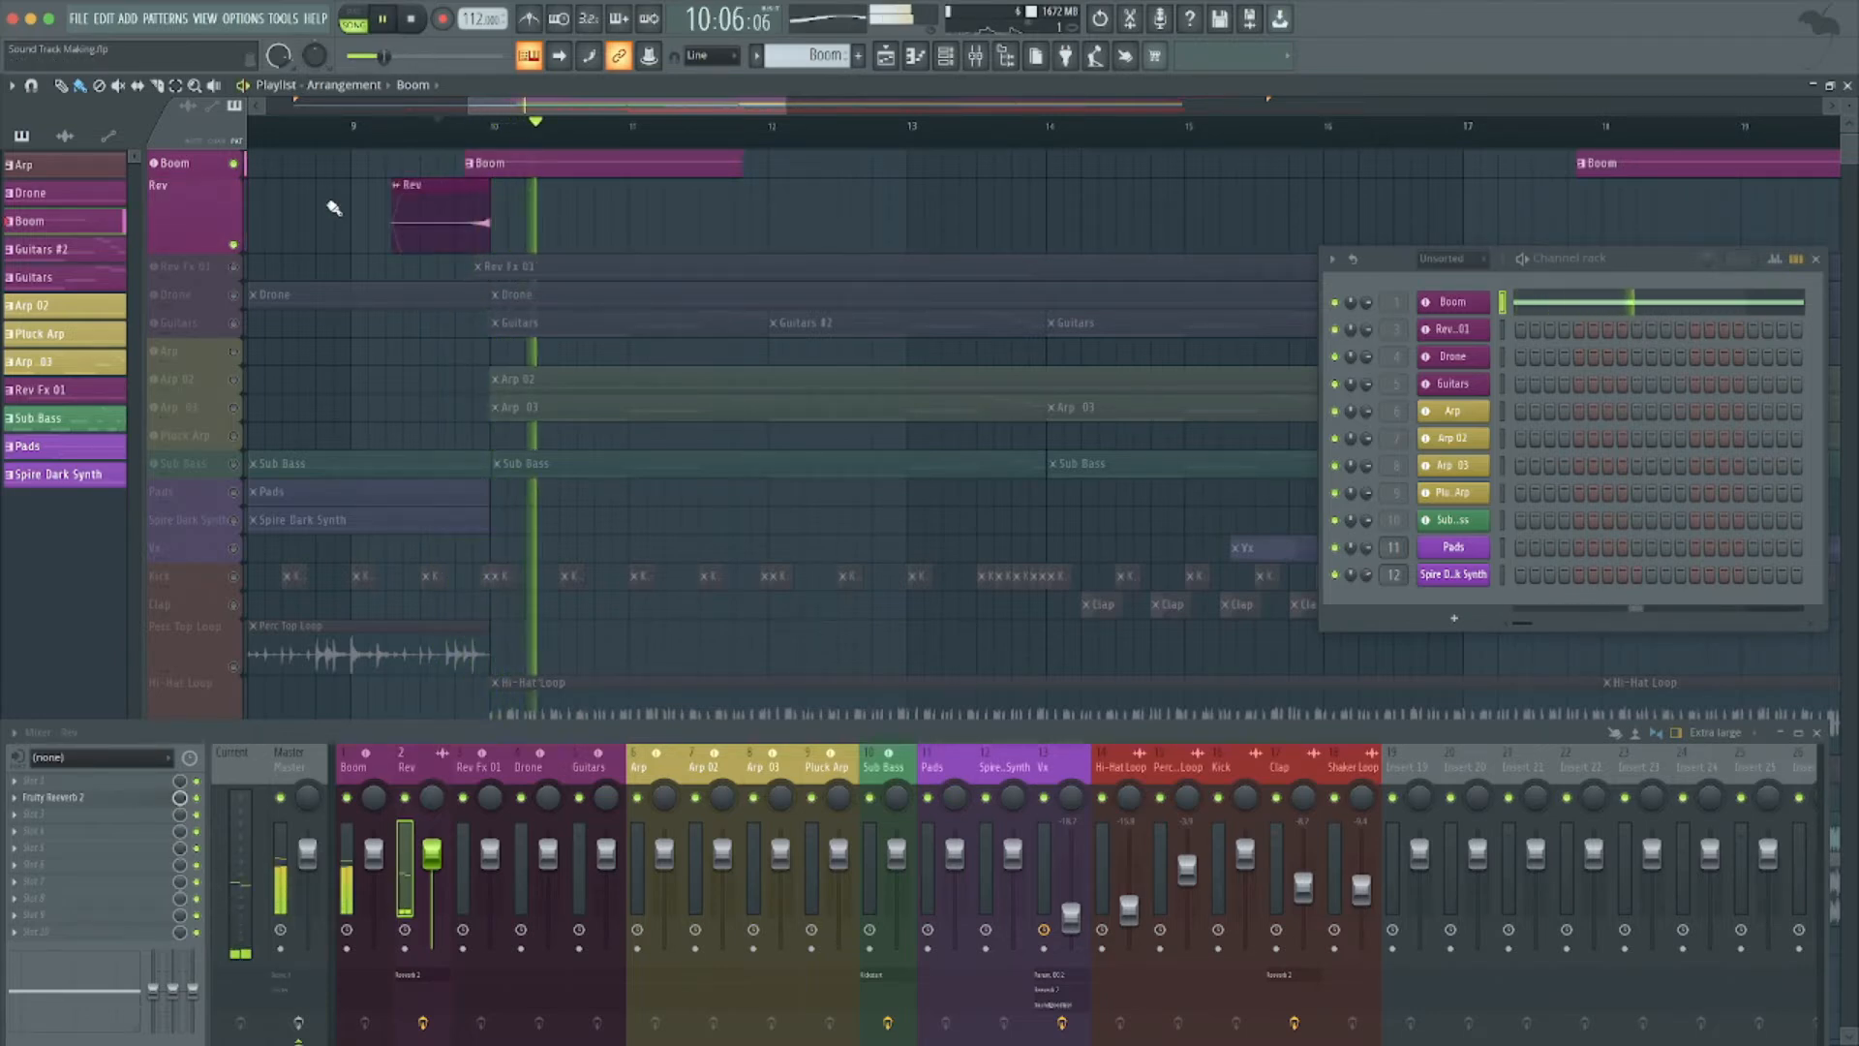
key(space)
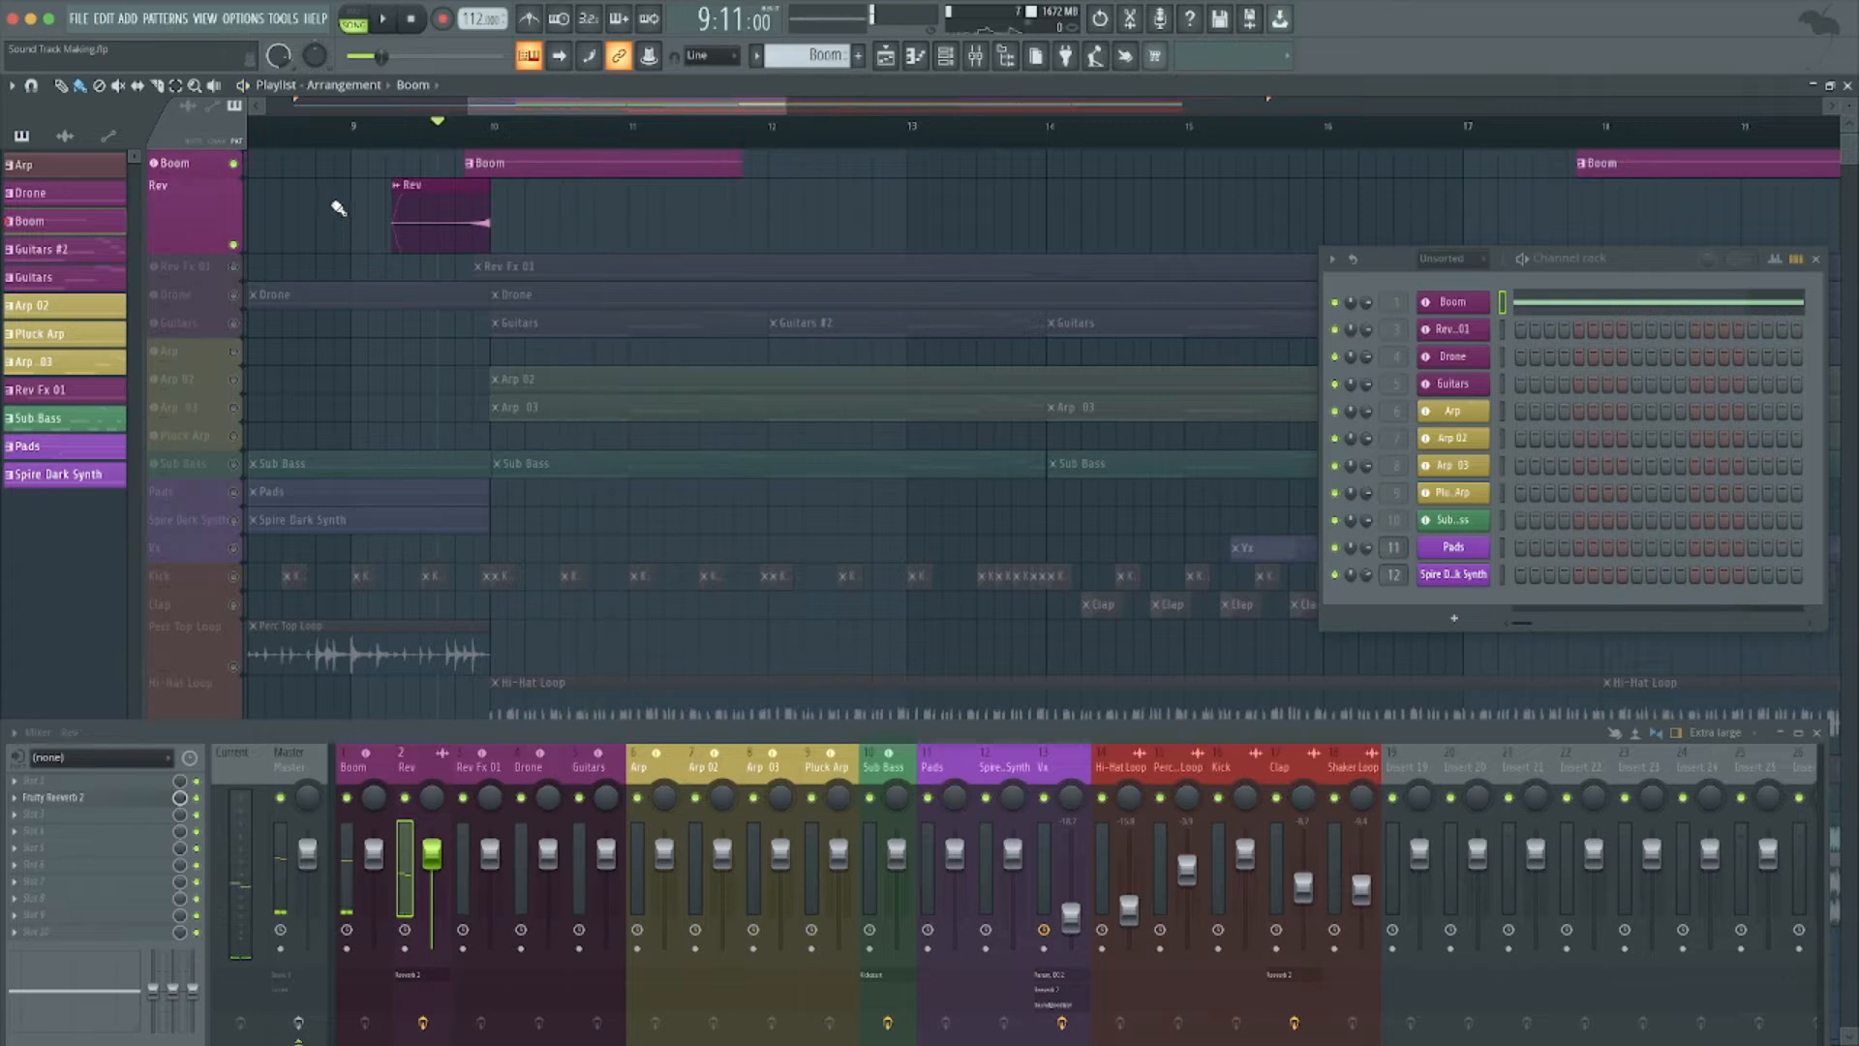
Solo the Rev Fx 01 track, play it into bar 13, select its pattern, and stop playback.
right_click(234, 268)
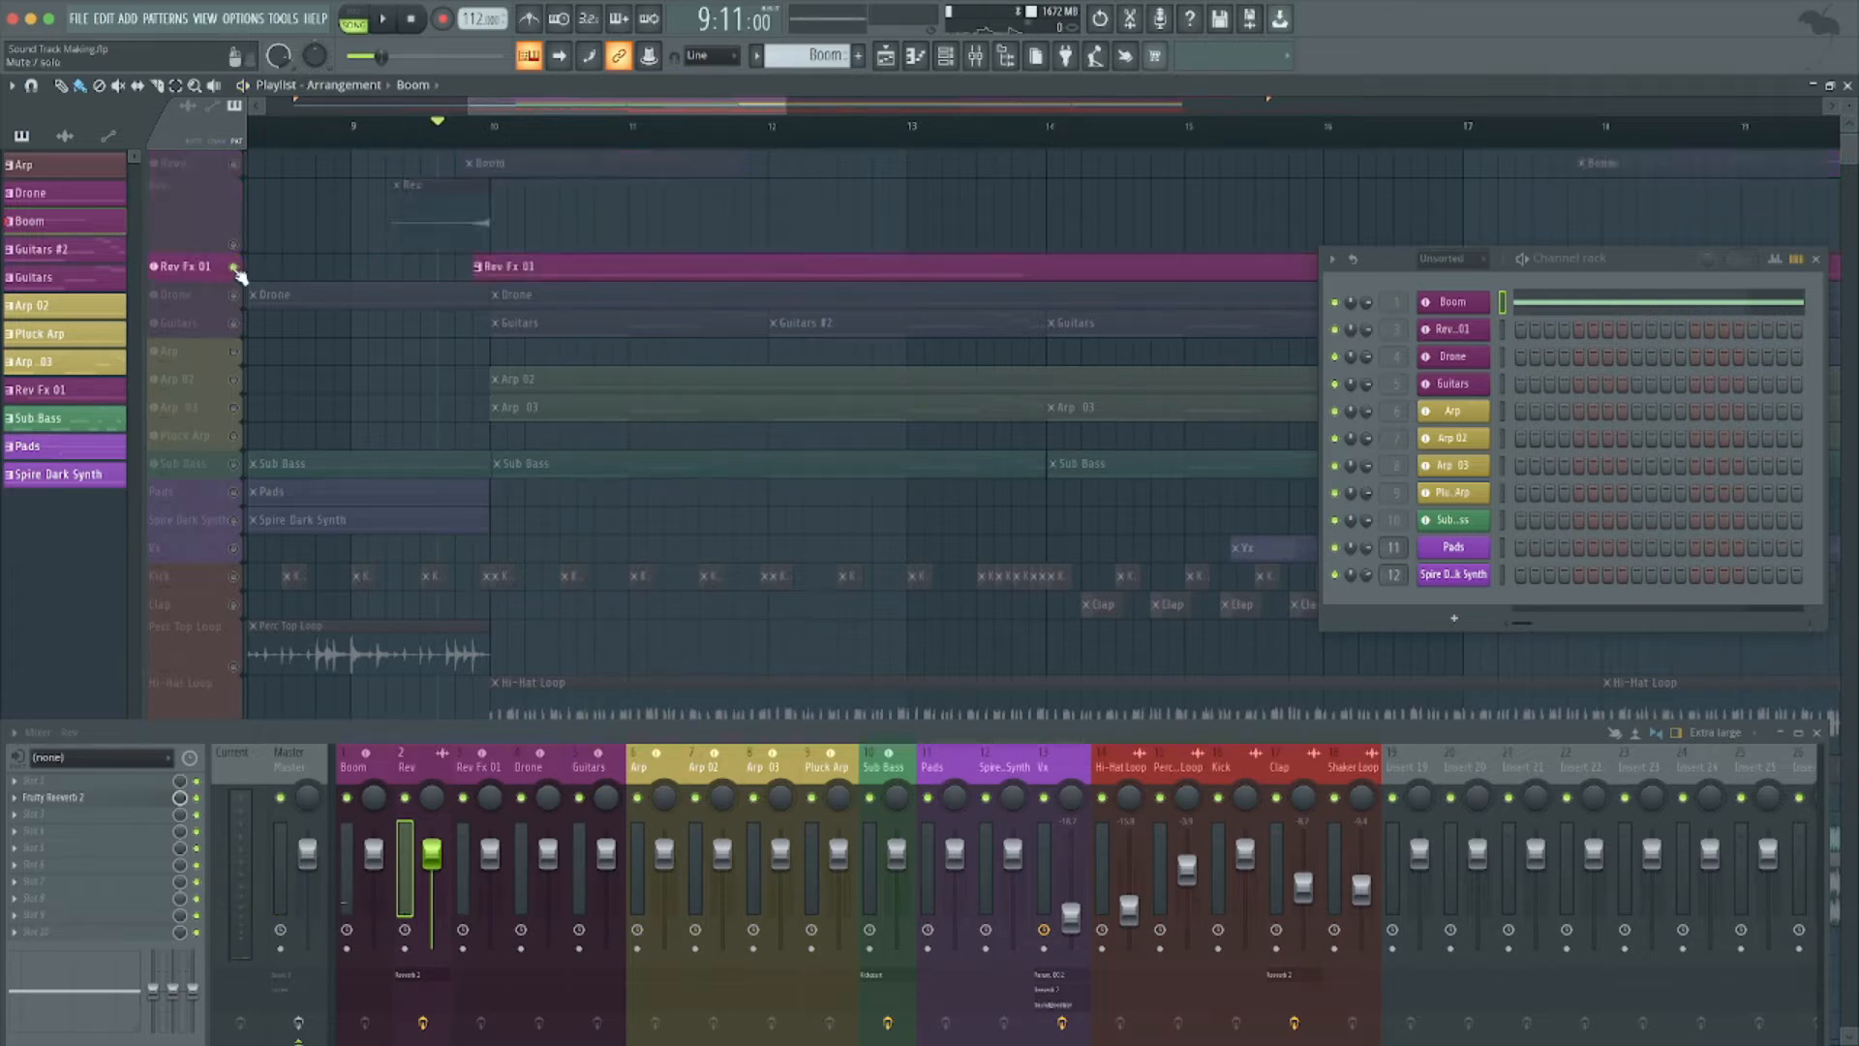
key(space)
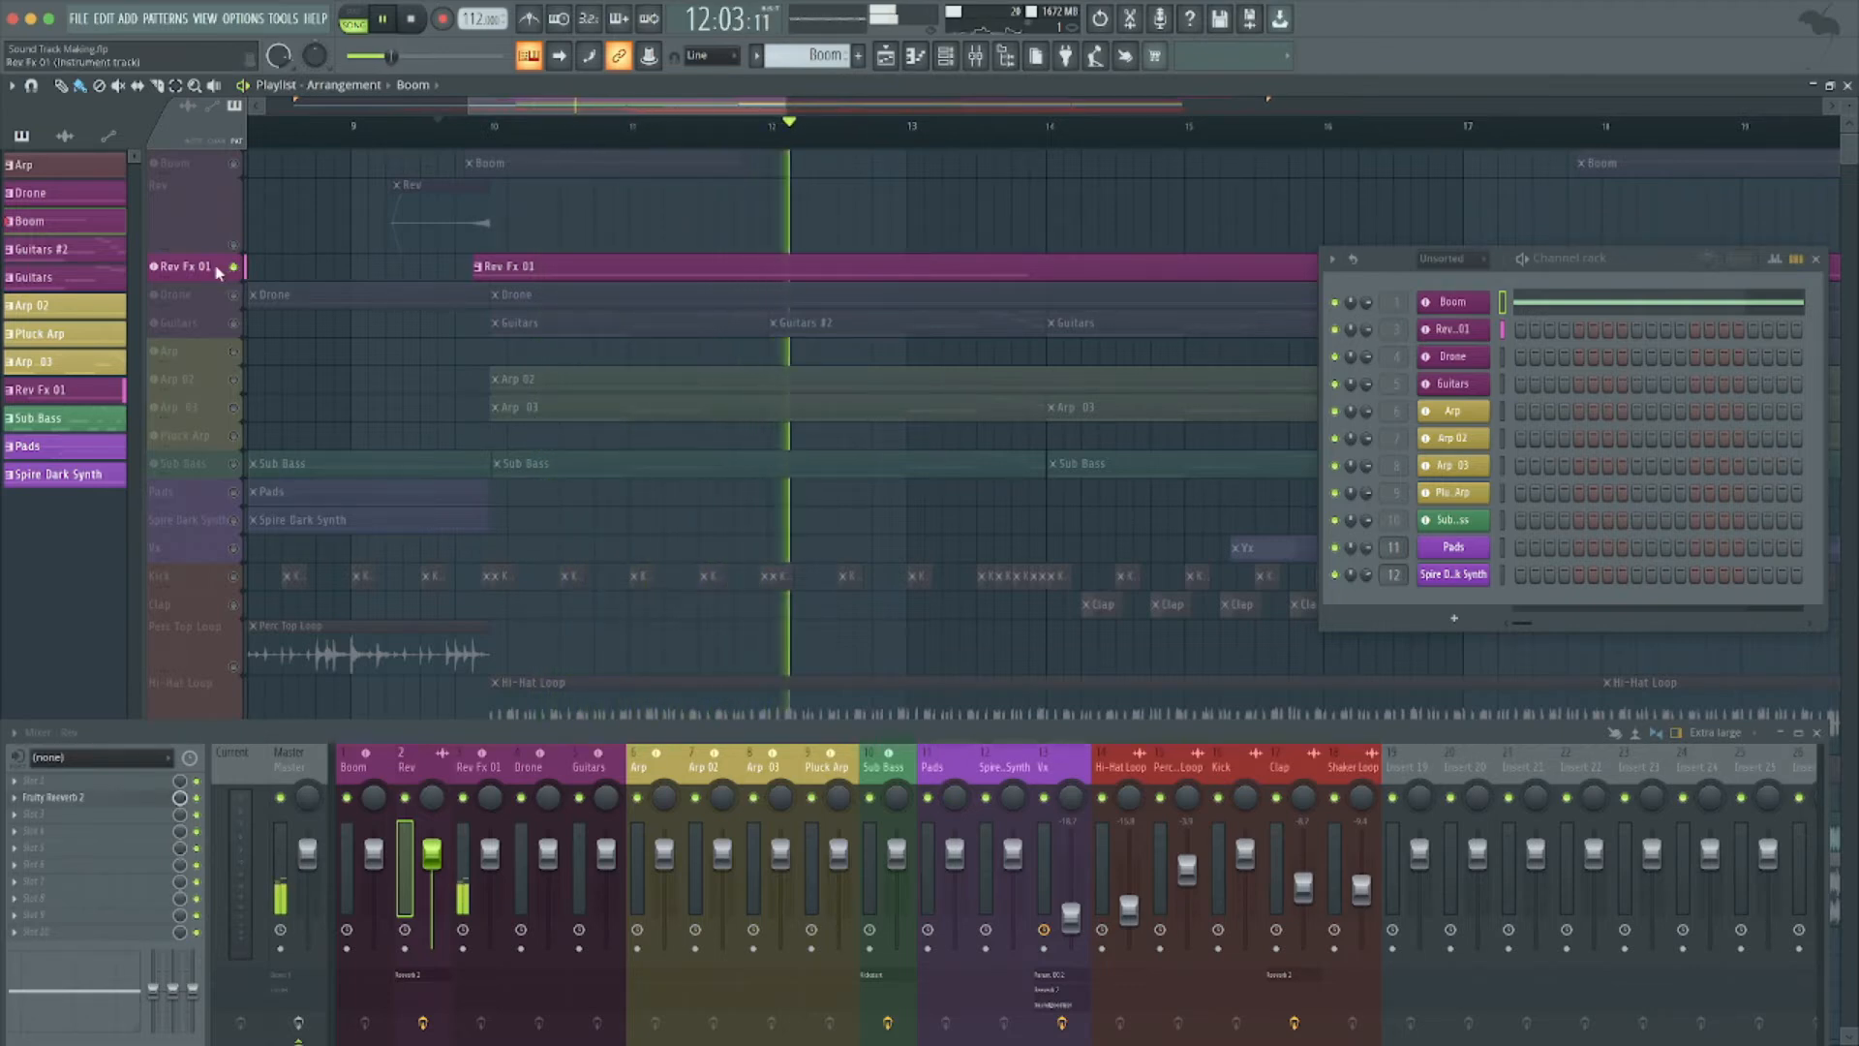
click(96, 389)
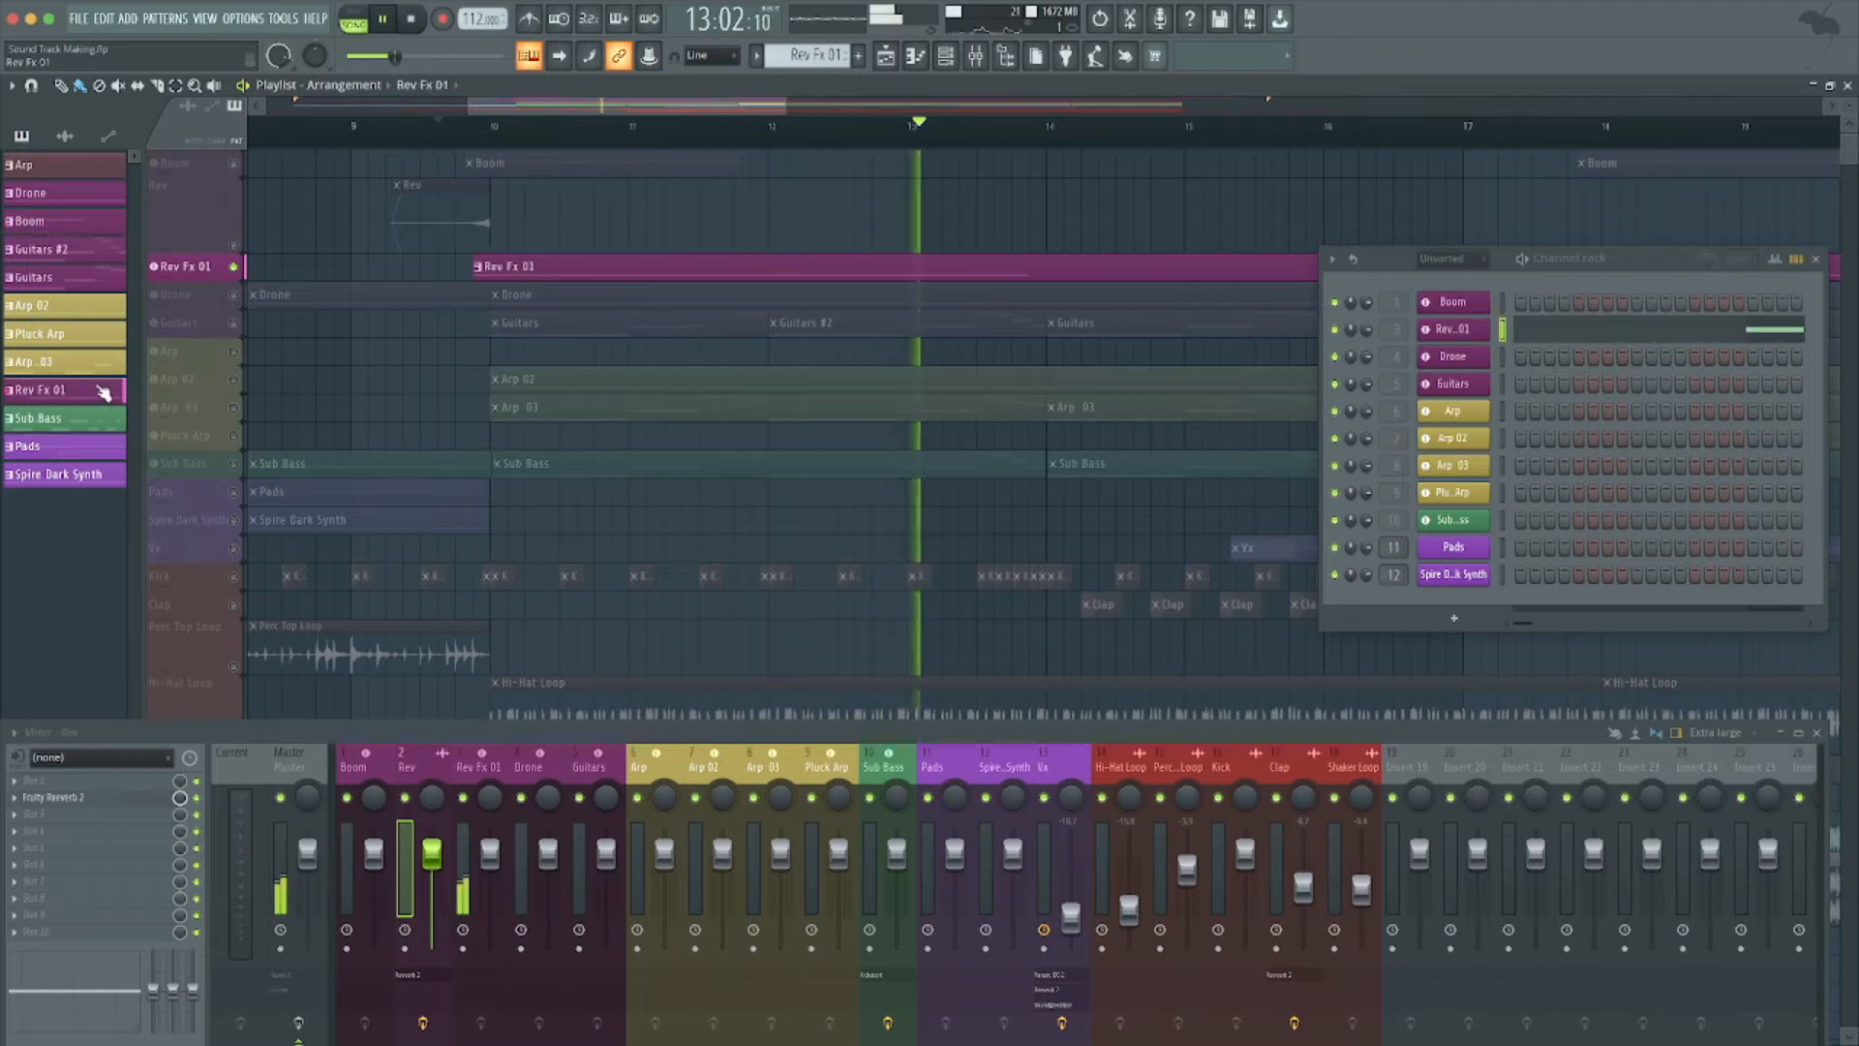
key(space)
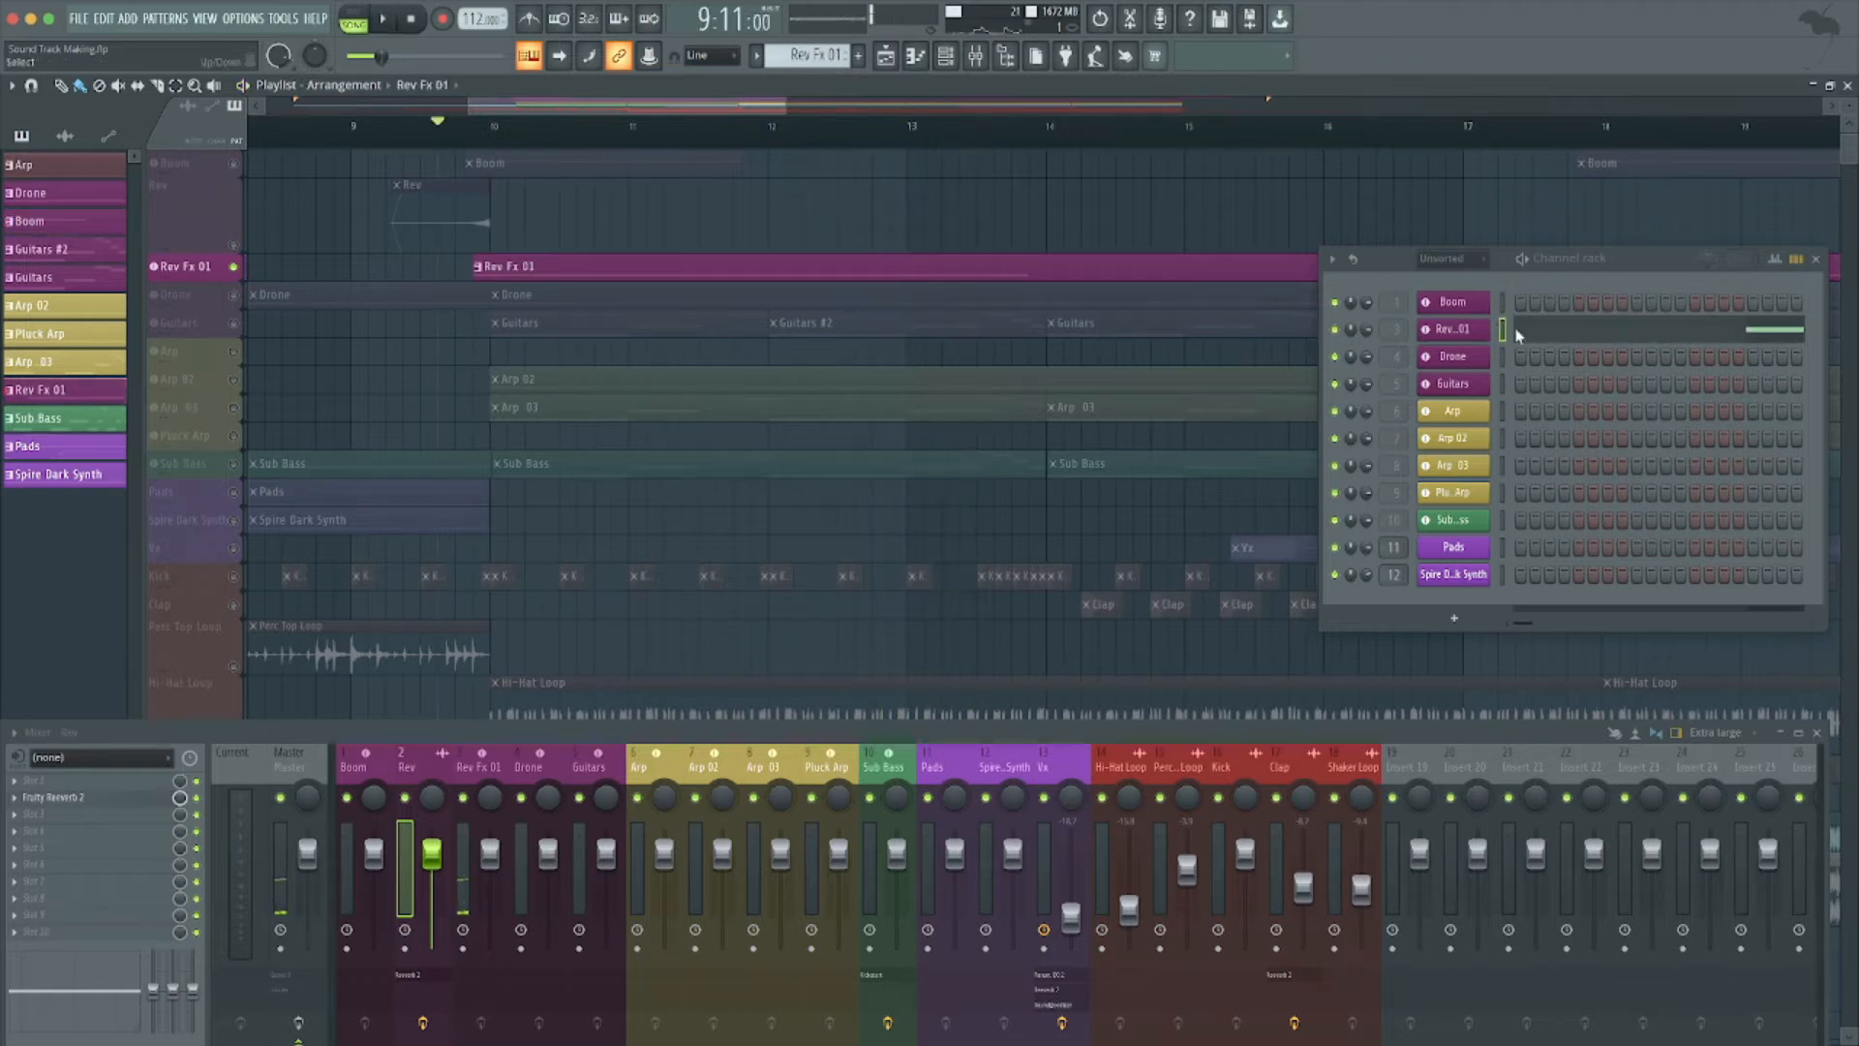
Open Rev Fx 01 in the piano roll, audition its D5 note repeatedly on the piano keys, and close the piano roll.
click(1577, 333)
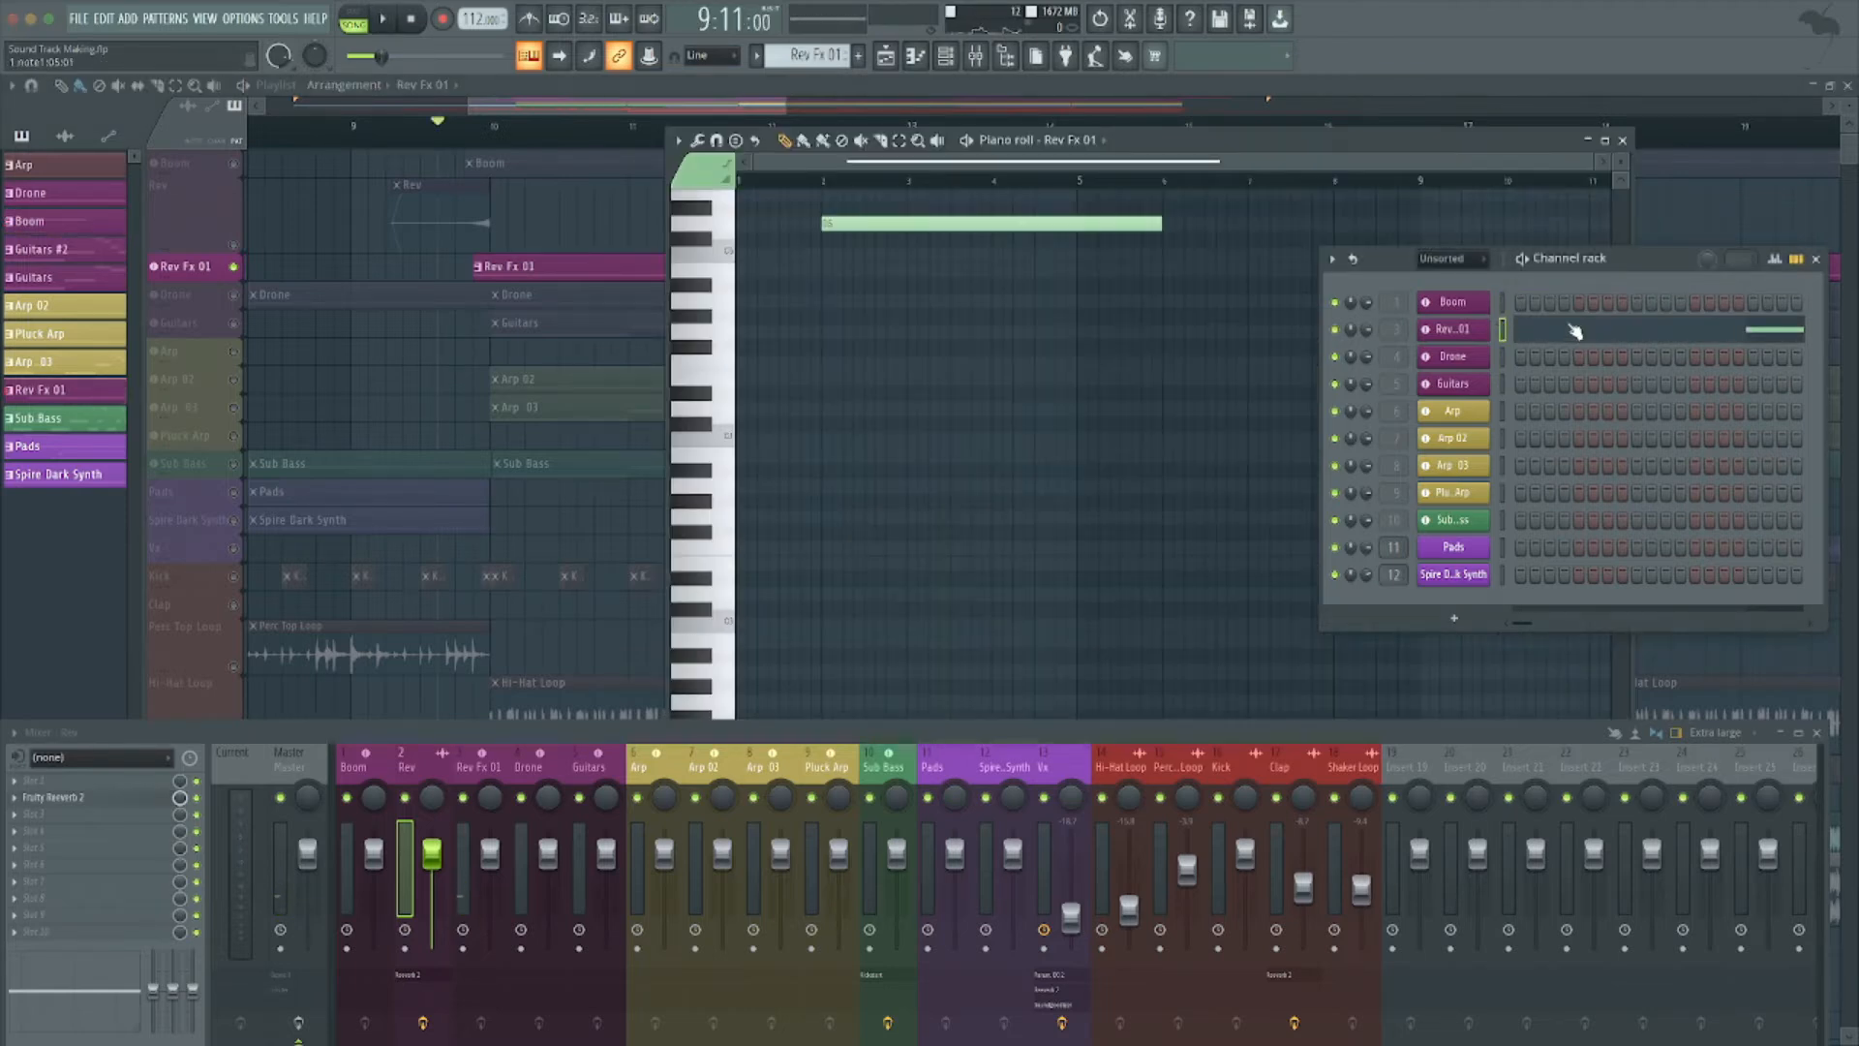
click(727, 227)
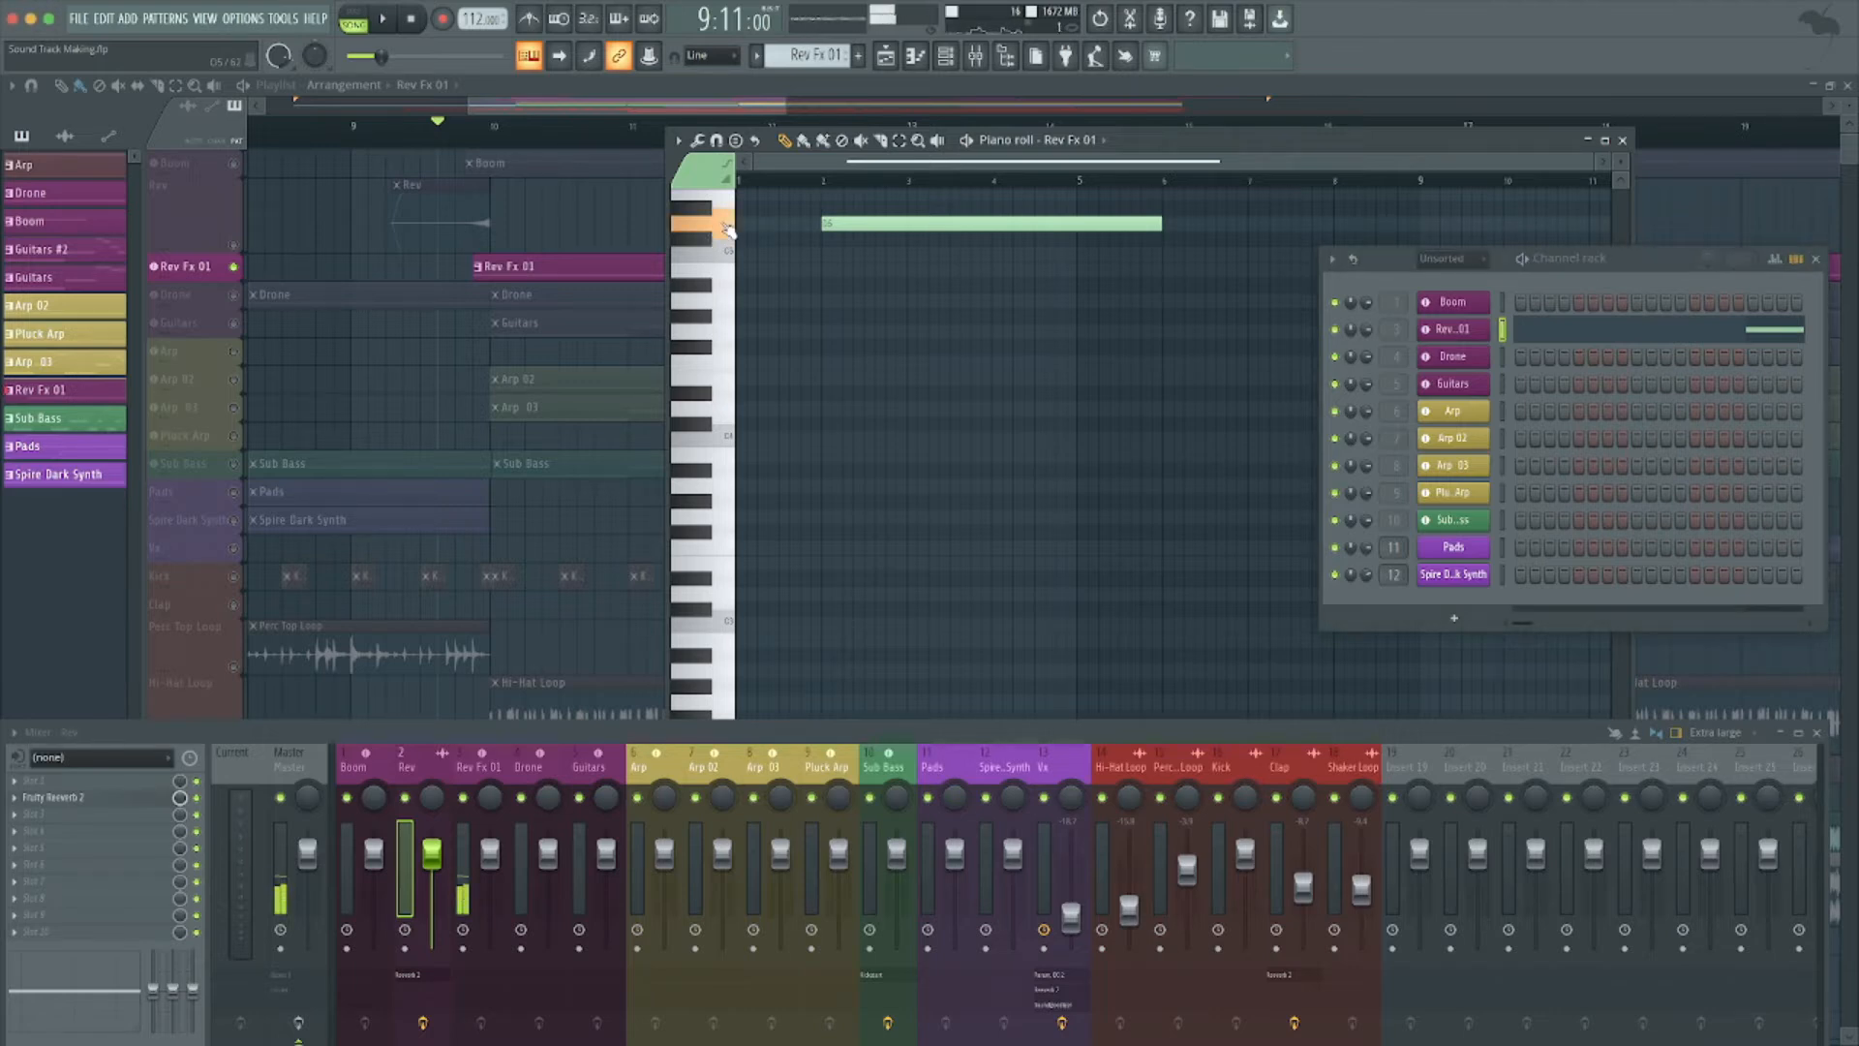
mouse_move(729, 248)
mouse_down()
mouse_move(726, 484)
mouse_move(727, 229)
mouse_up()
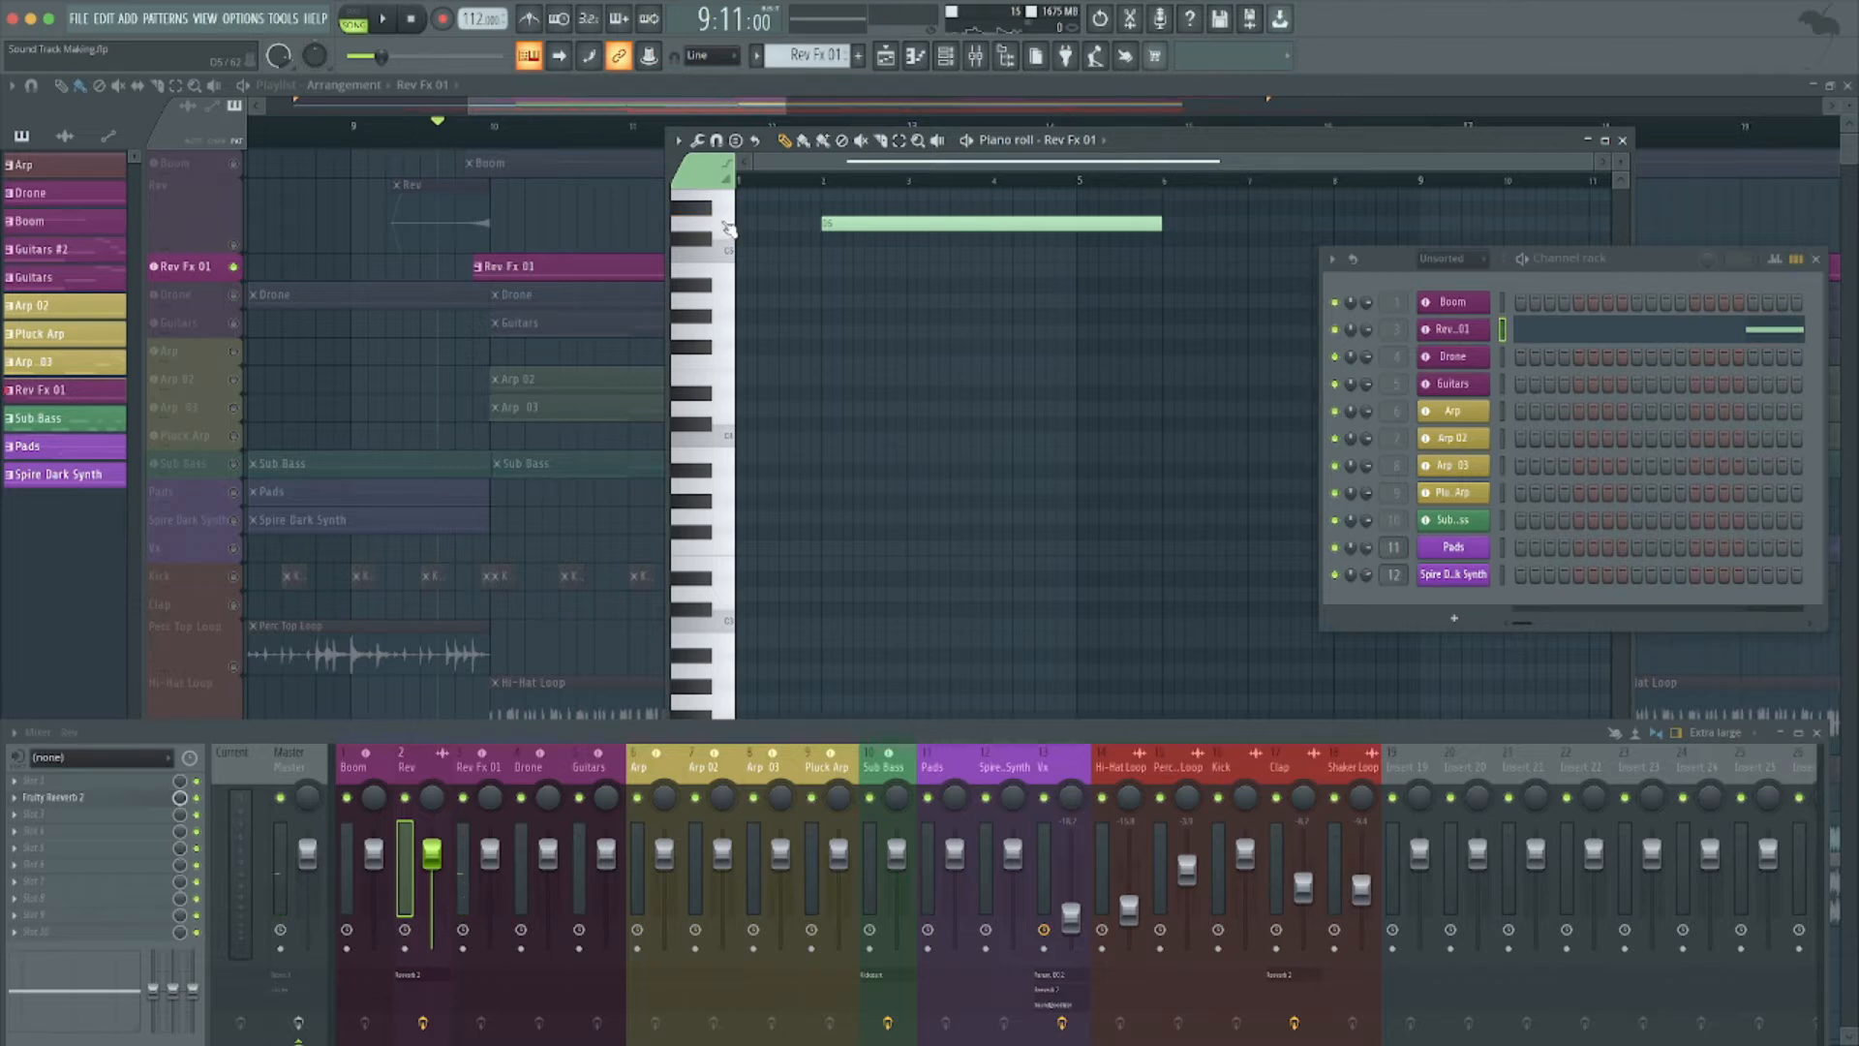
click(725, 229)
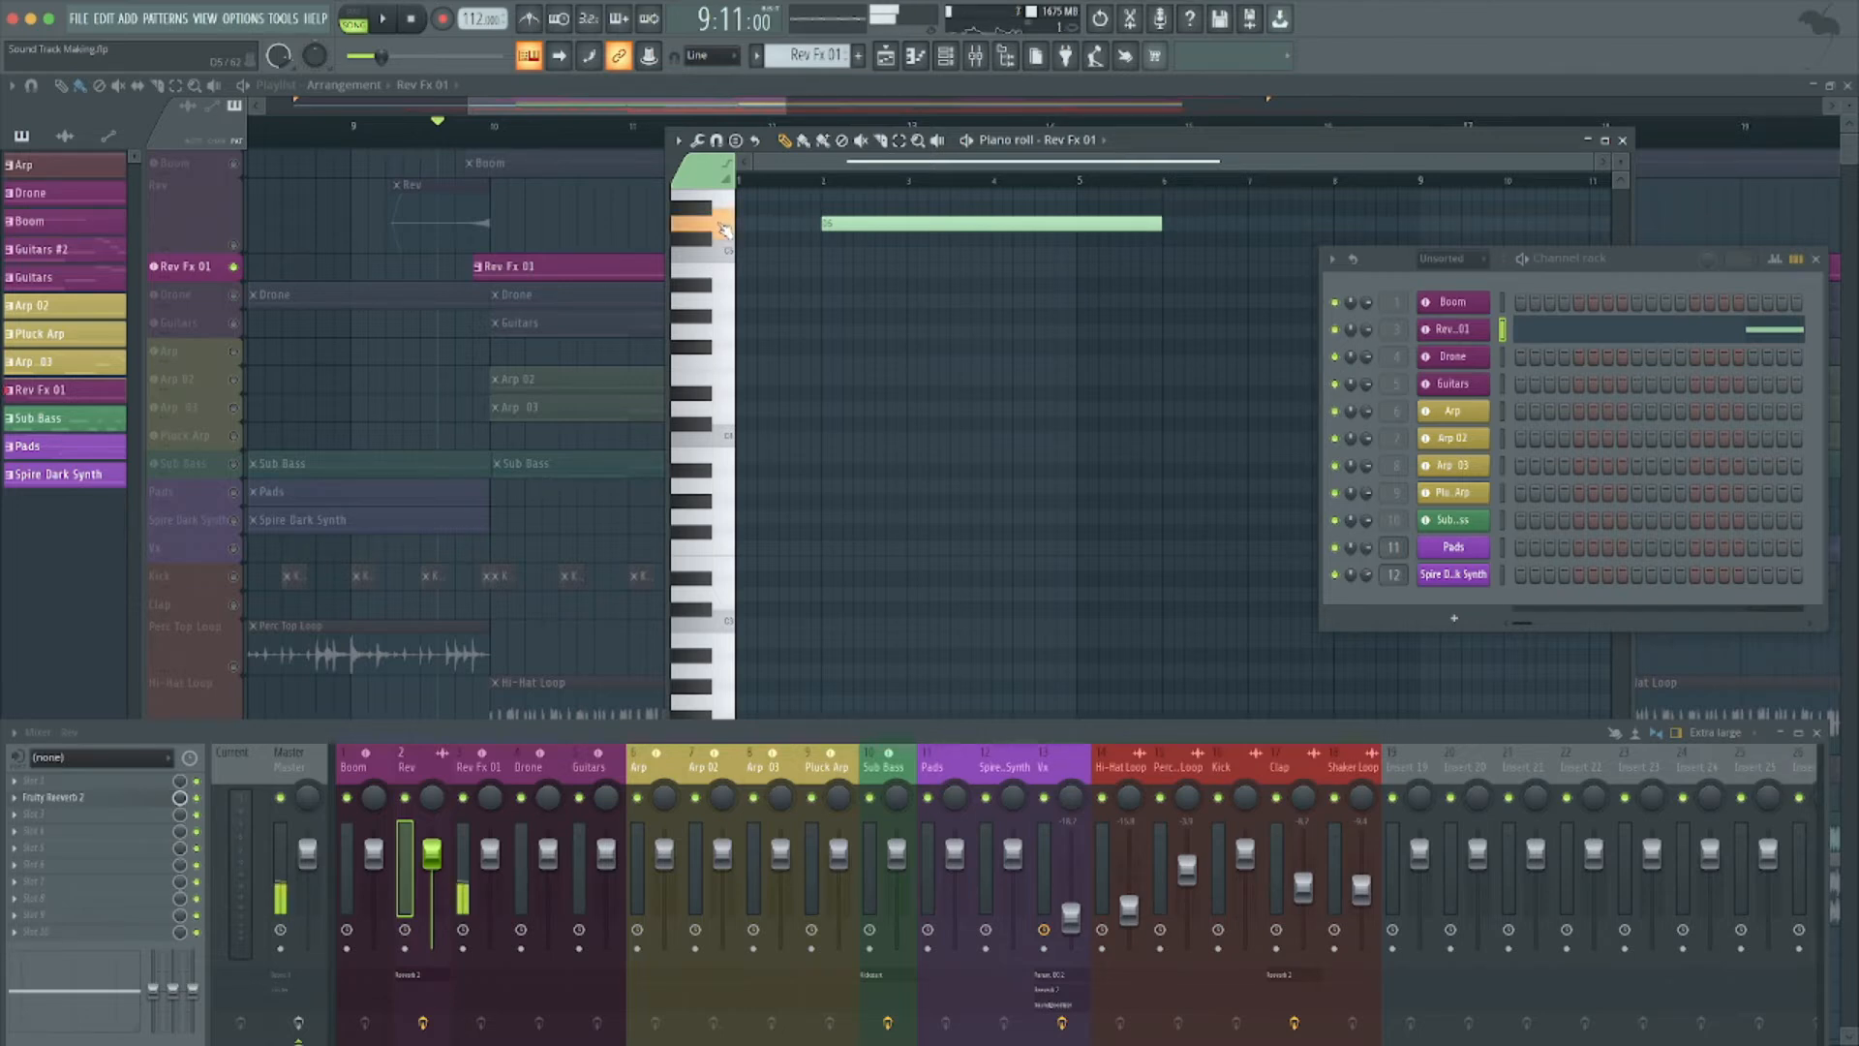
click(1623, 141)
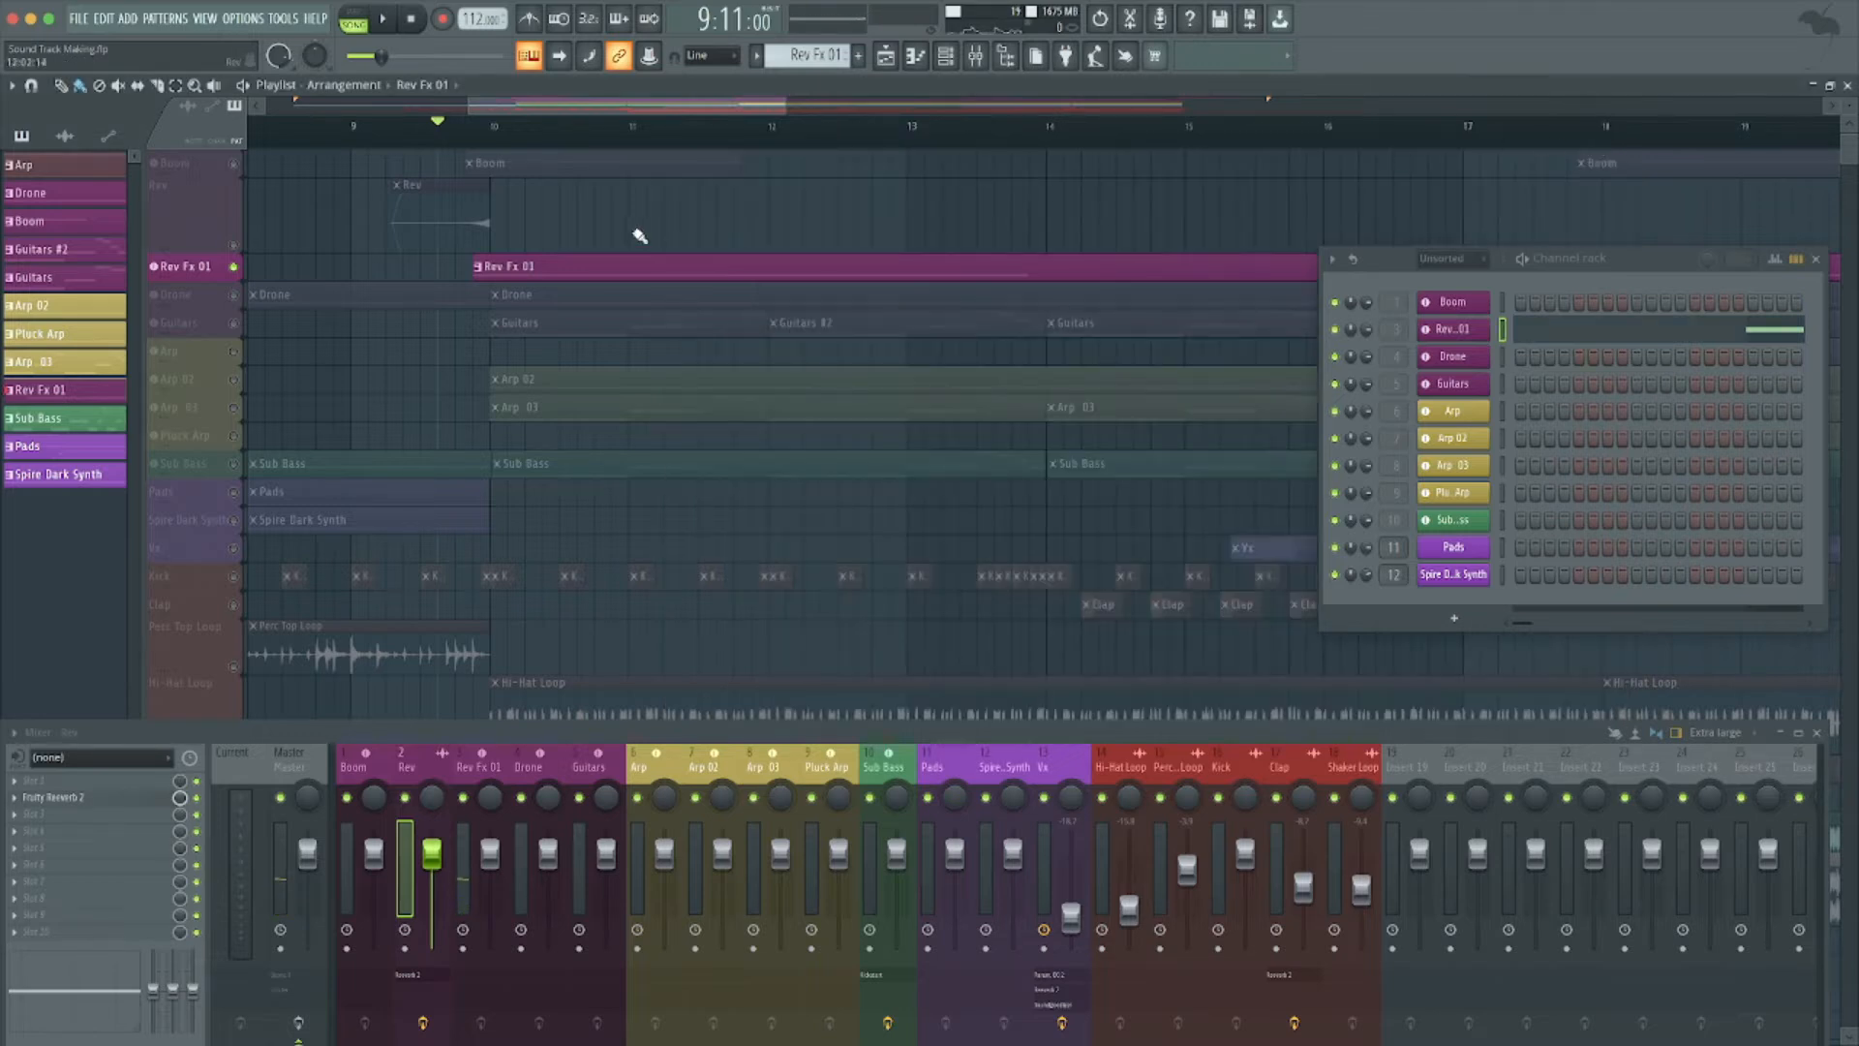
Solo the Drone track, play it briefly from the end of bar 9, stop, and restore all tracks.
right_click(236, 295)
key(space)
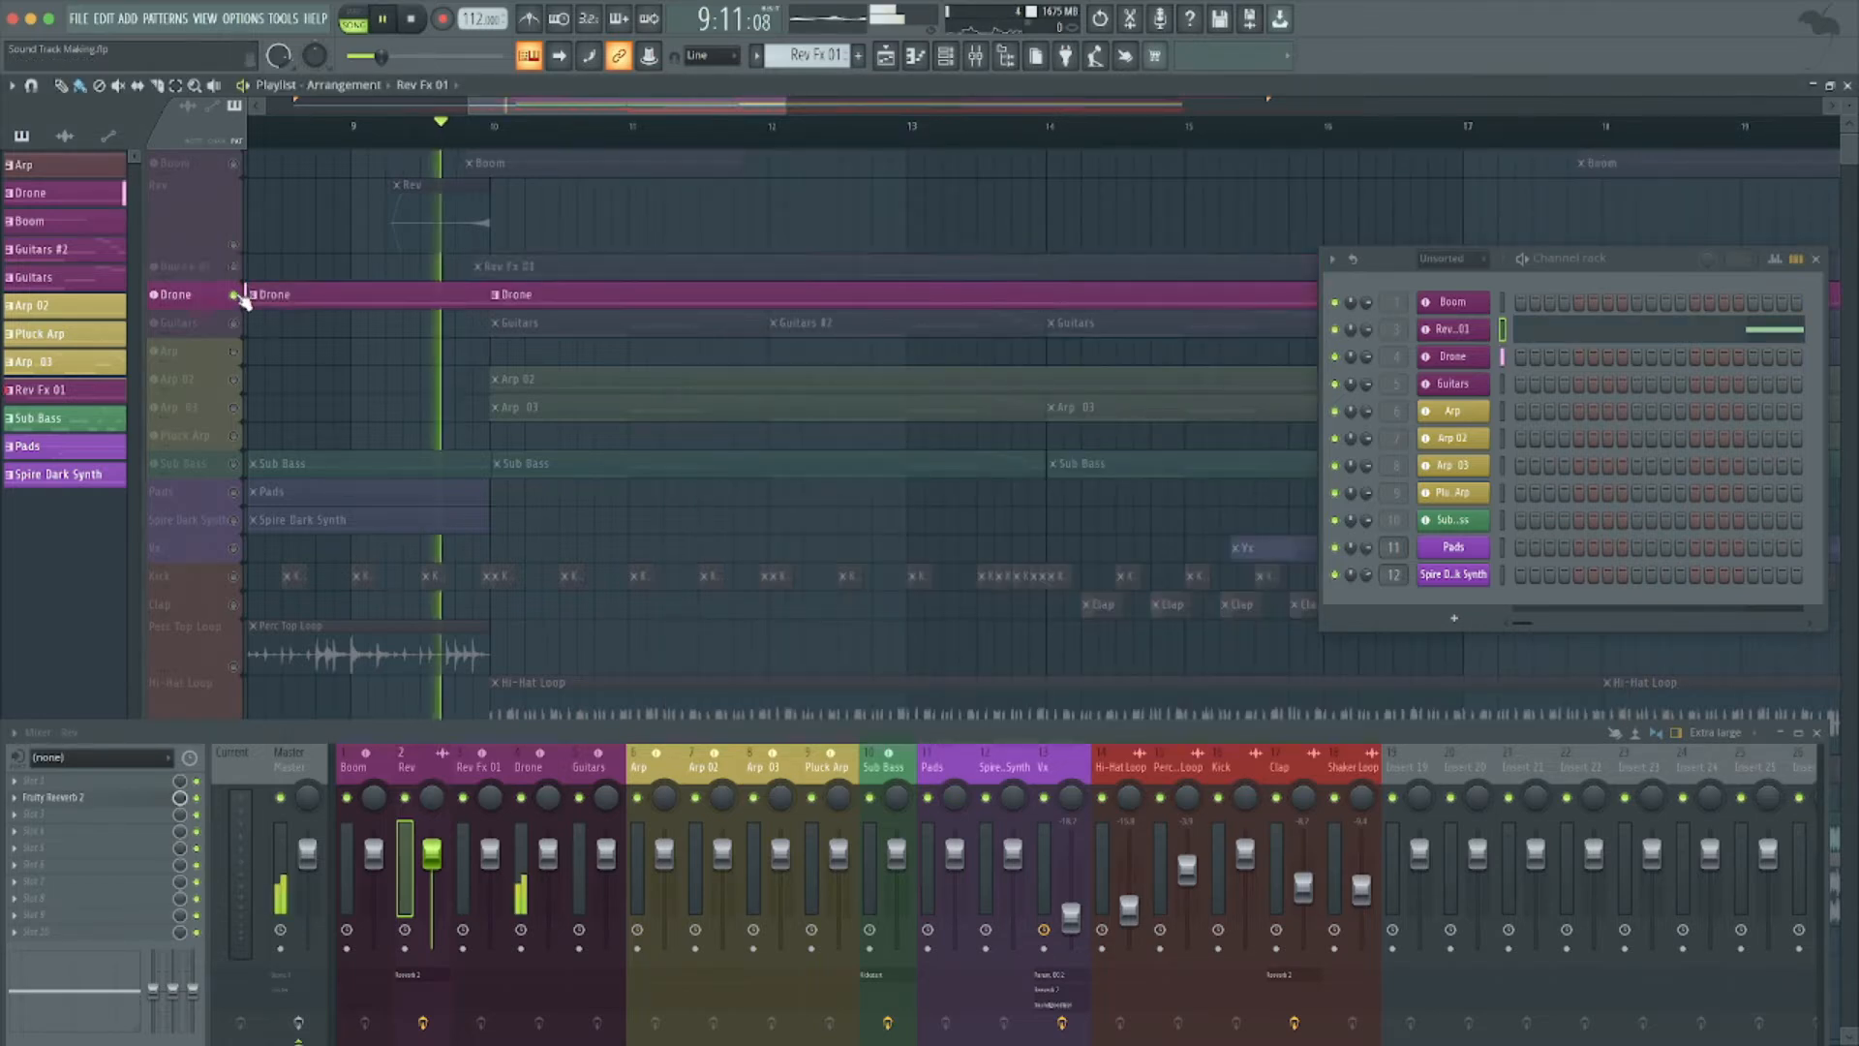
key(space)
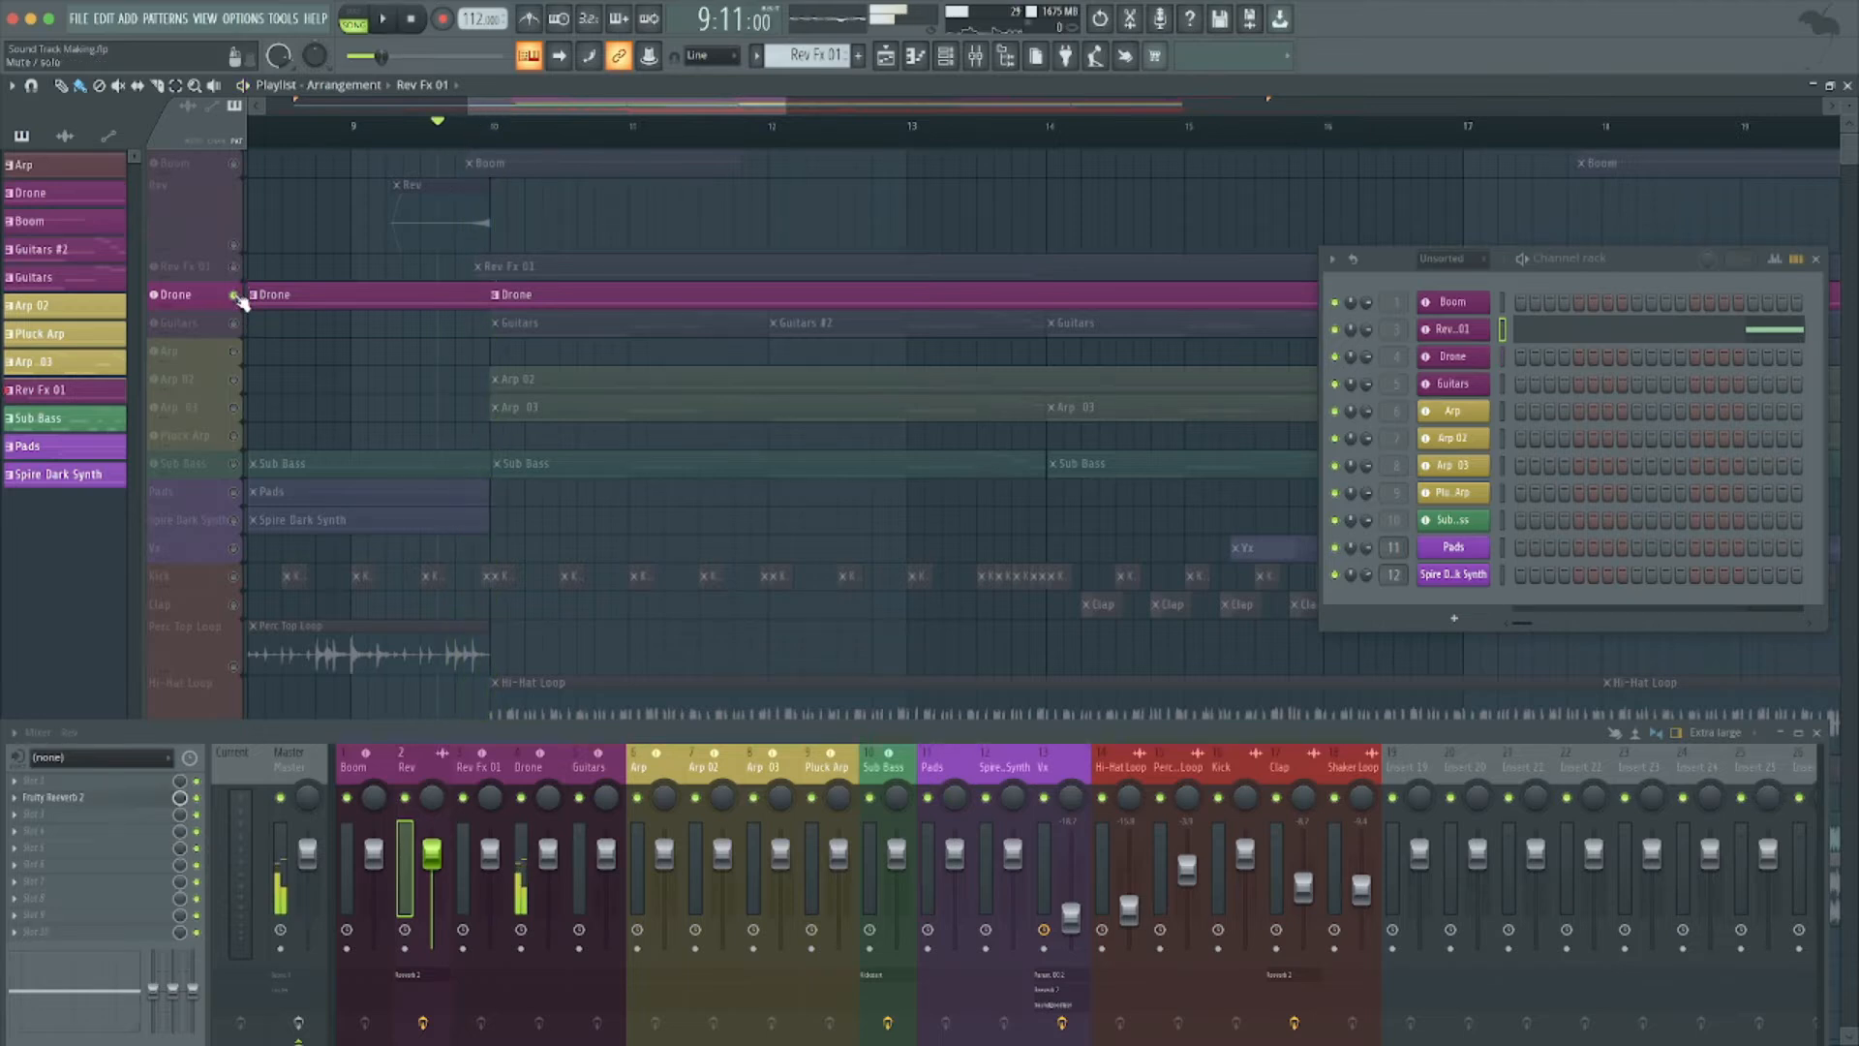
right_click(235, 296)
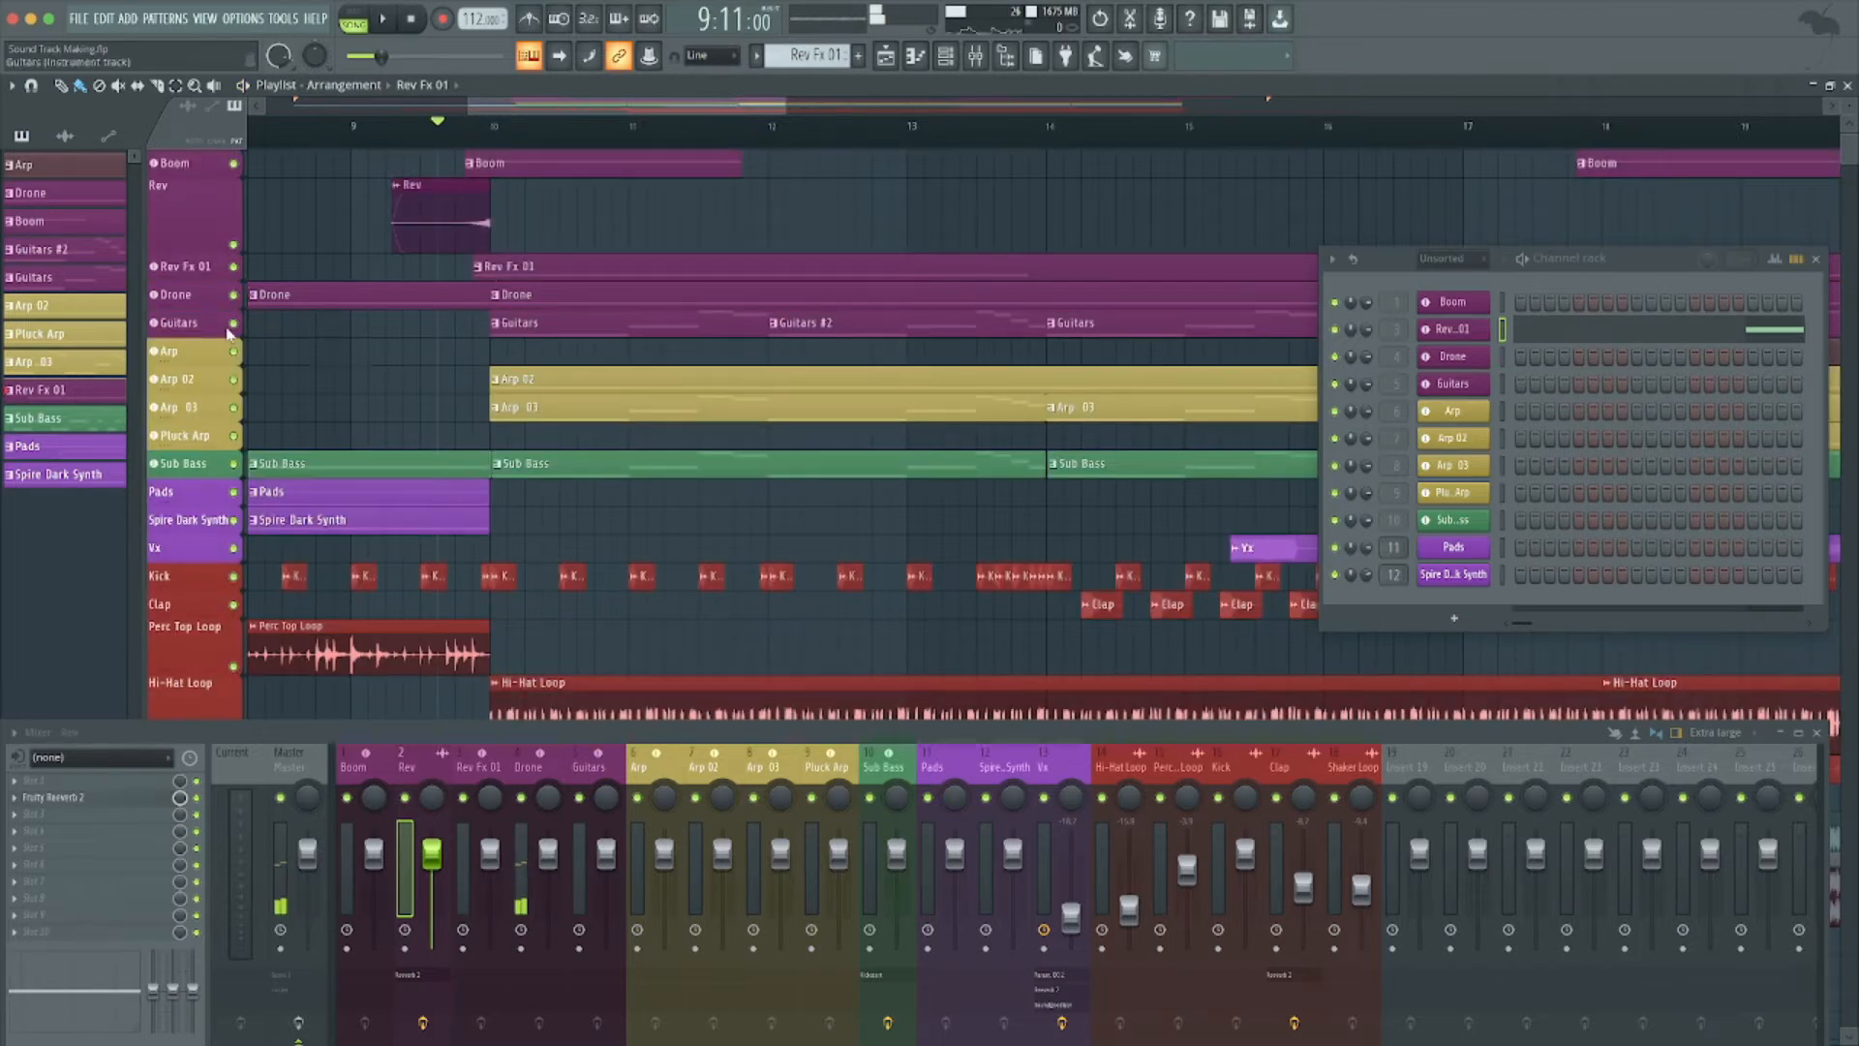
Solo the Guitars track and play its clips several times from the start of bar 10, stopping after each pass.
right_click(234, 325)
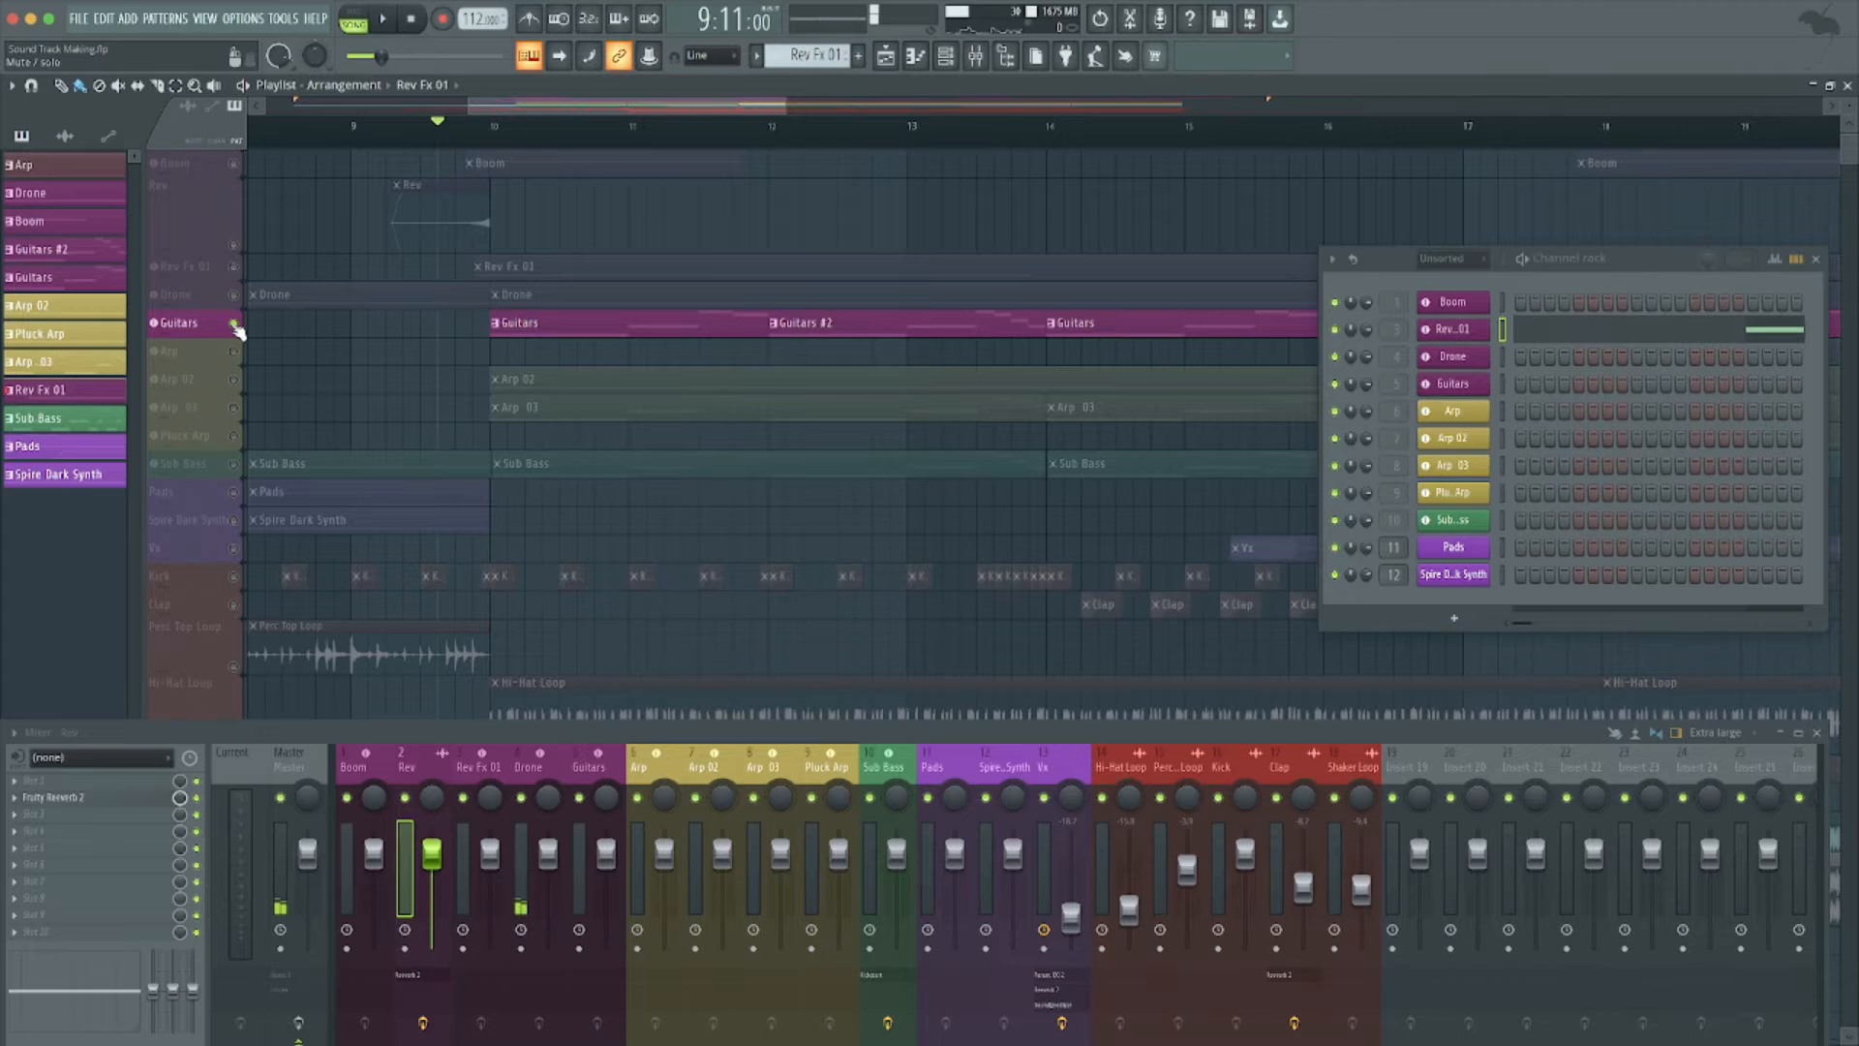
click(492, 133)
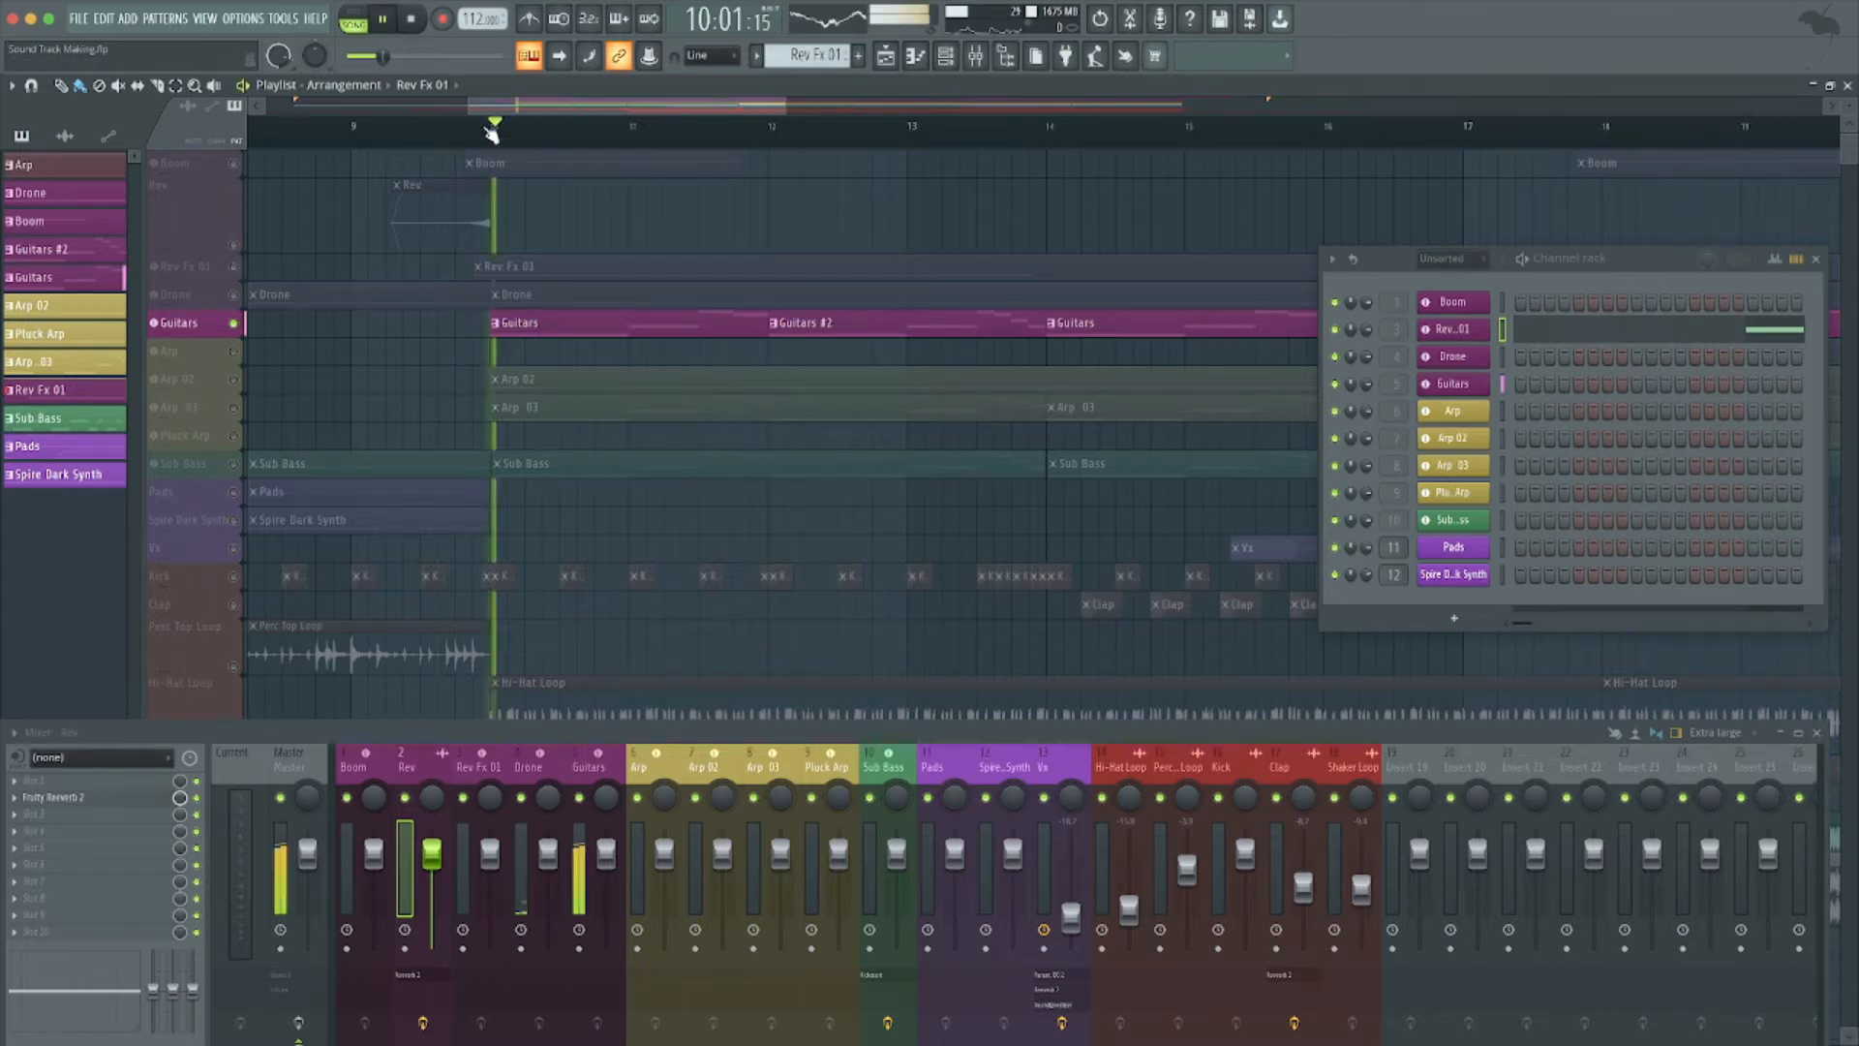
key(space)
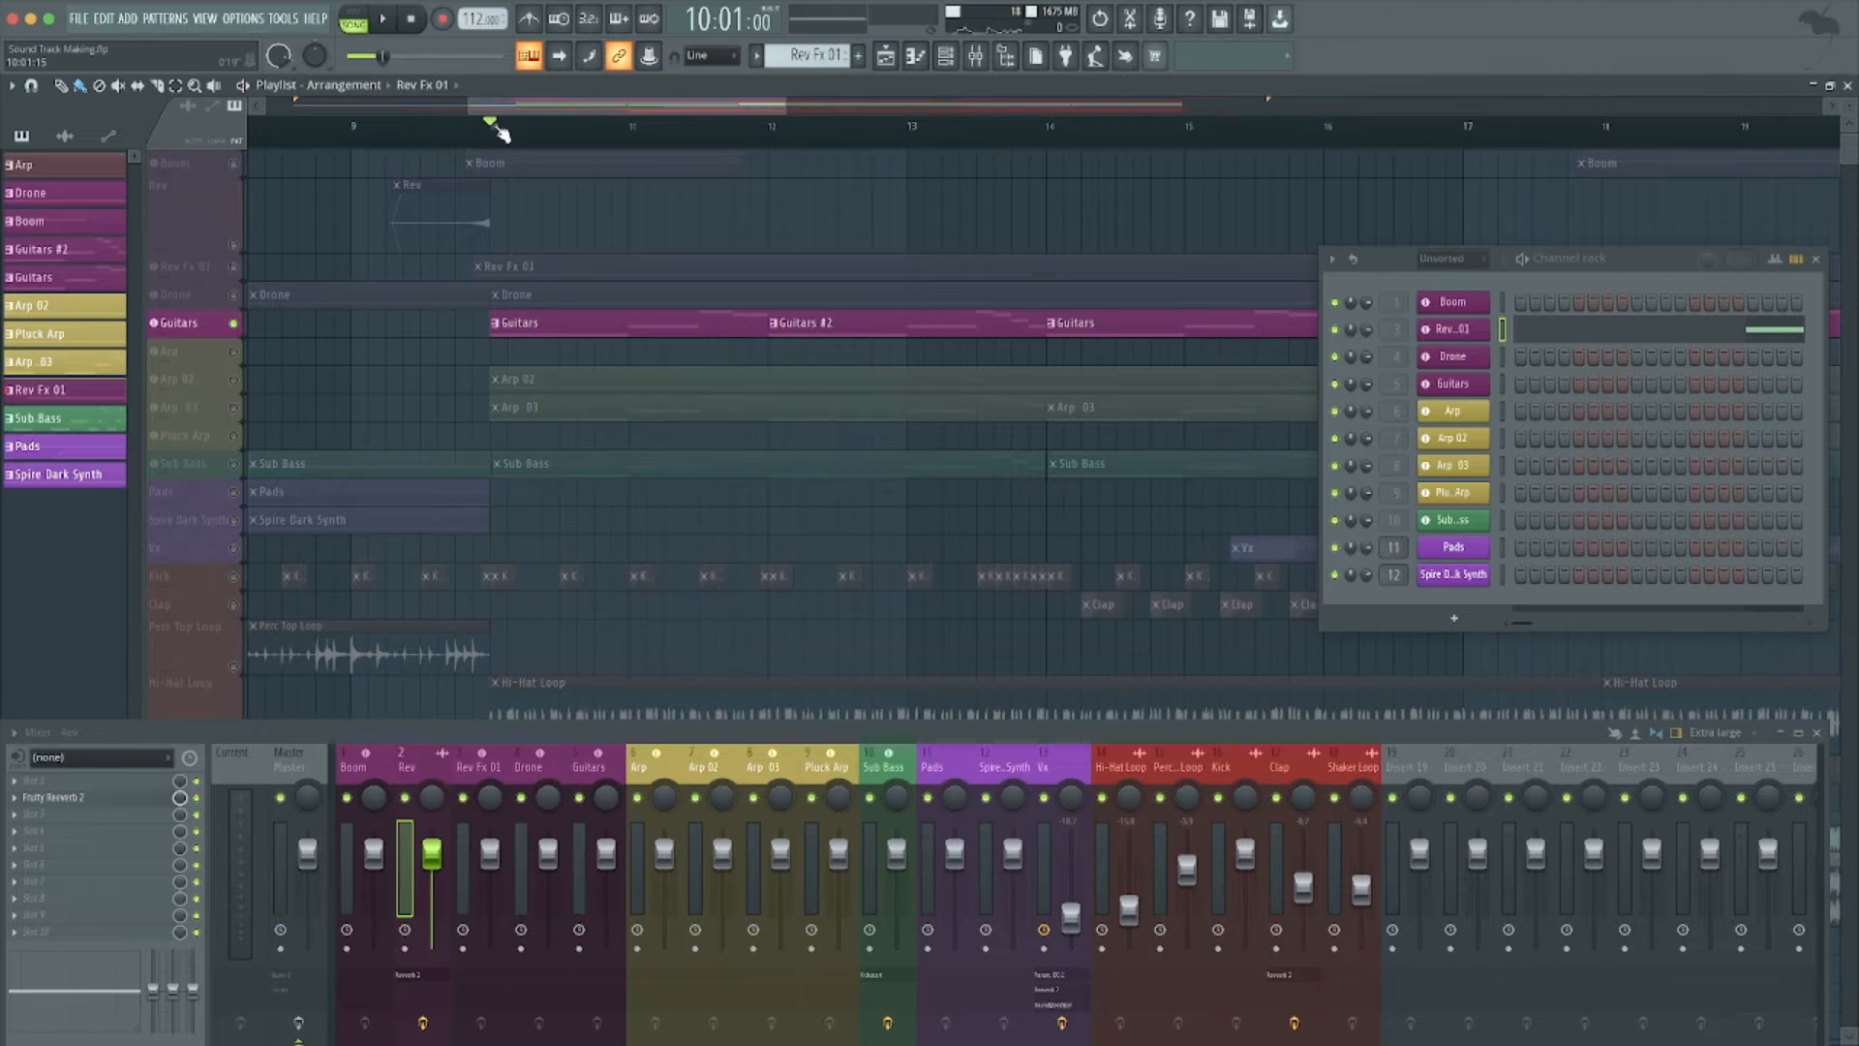
key(space)
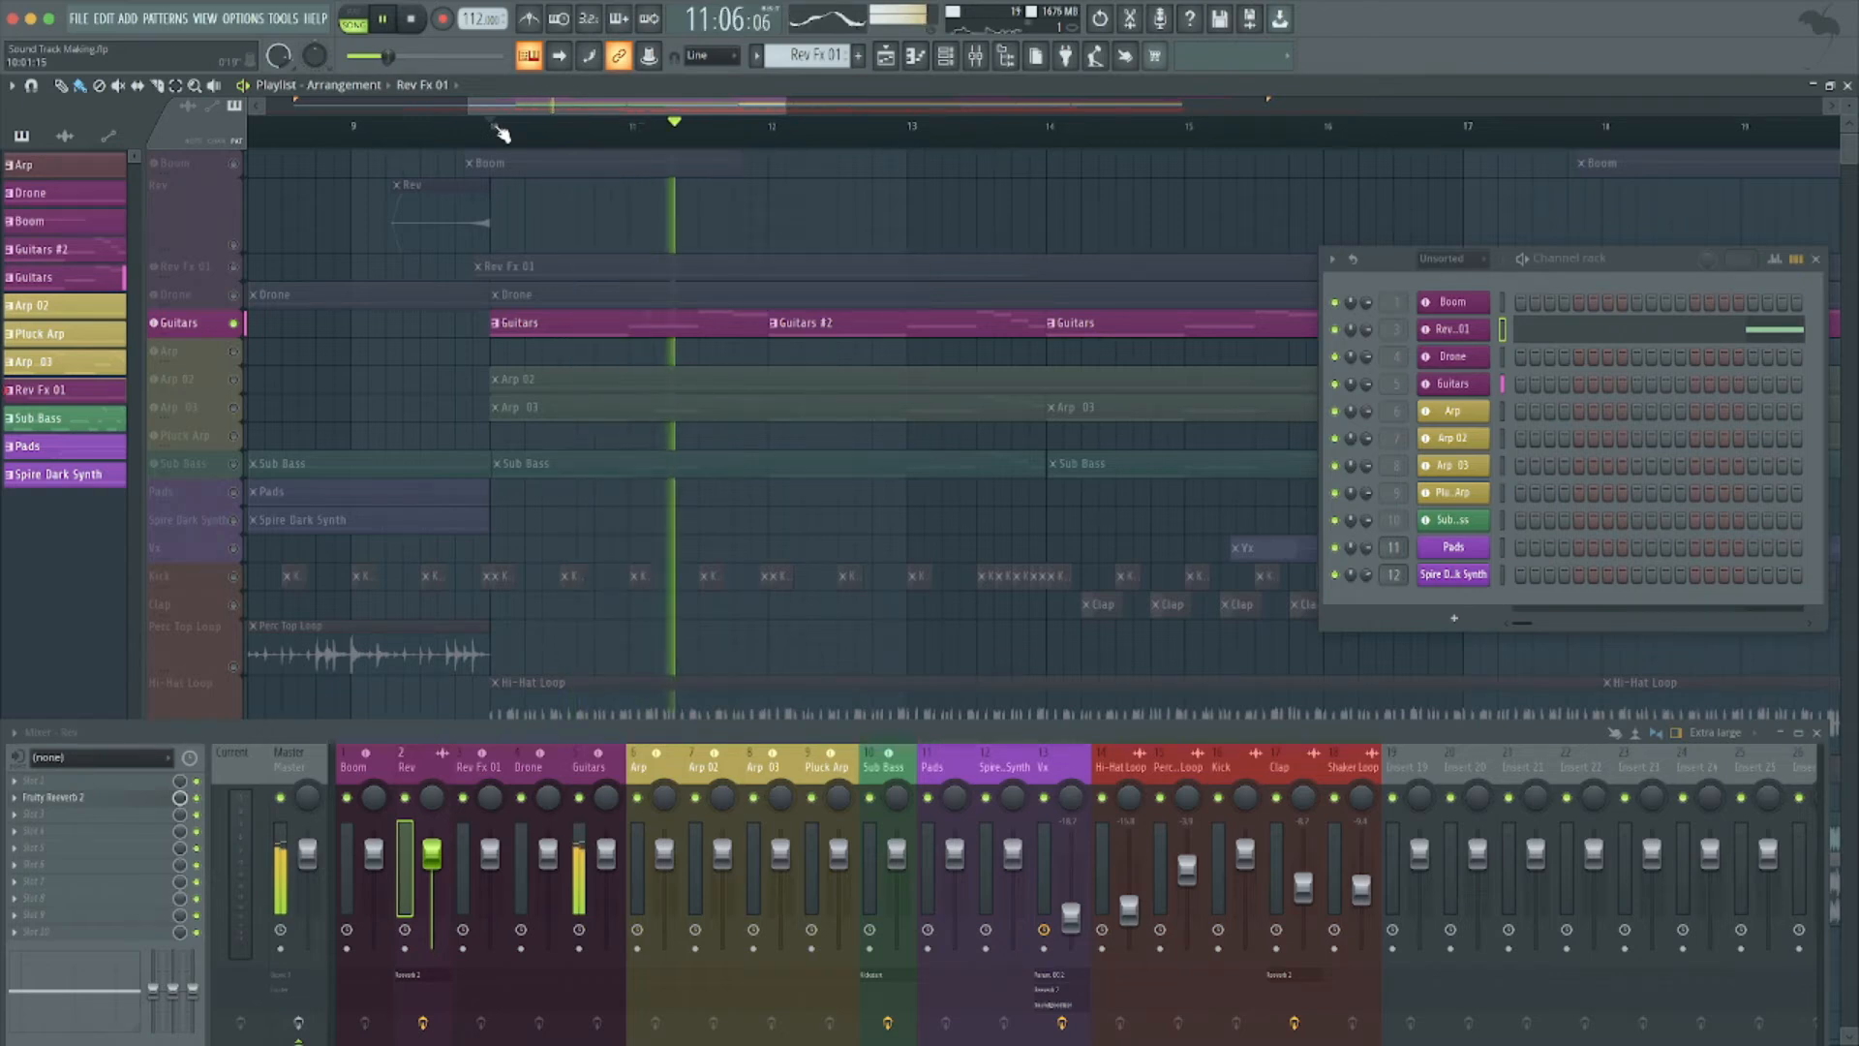
key(space)
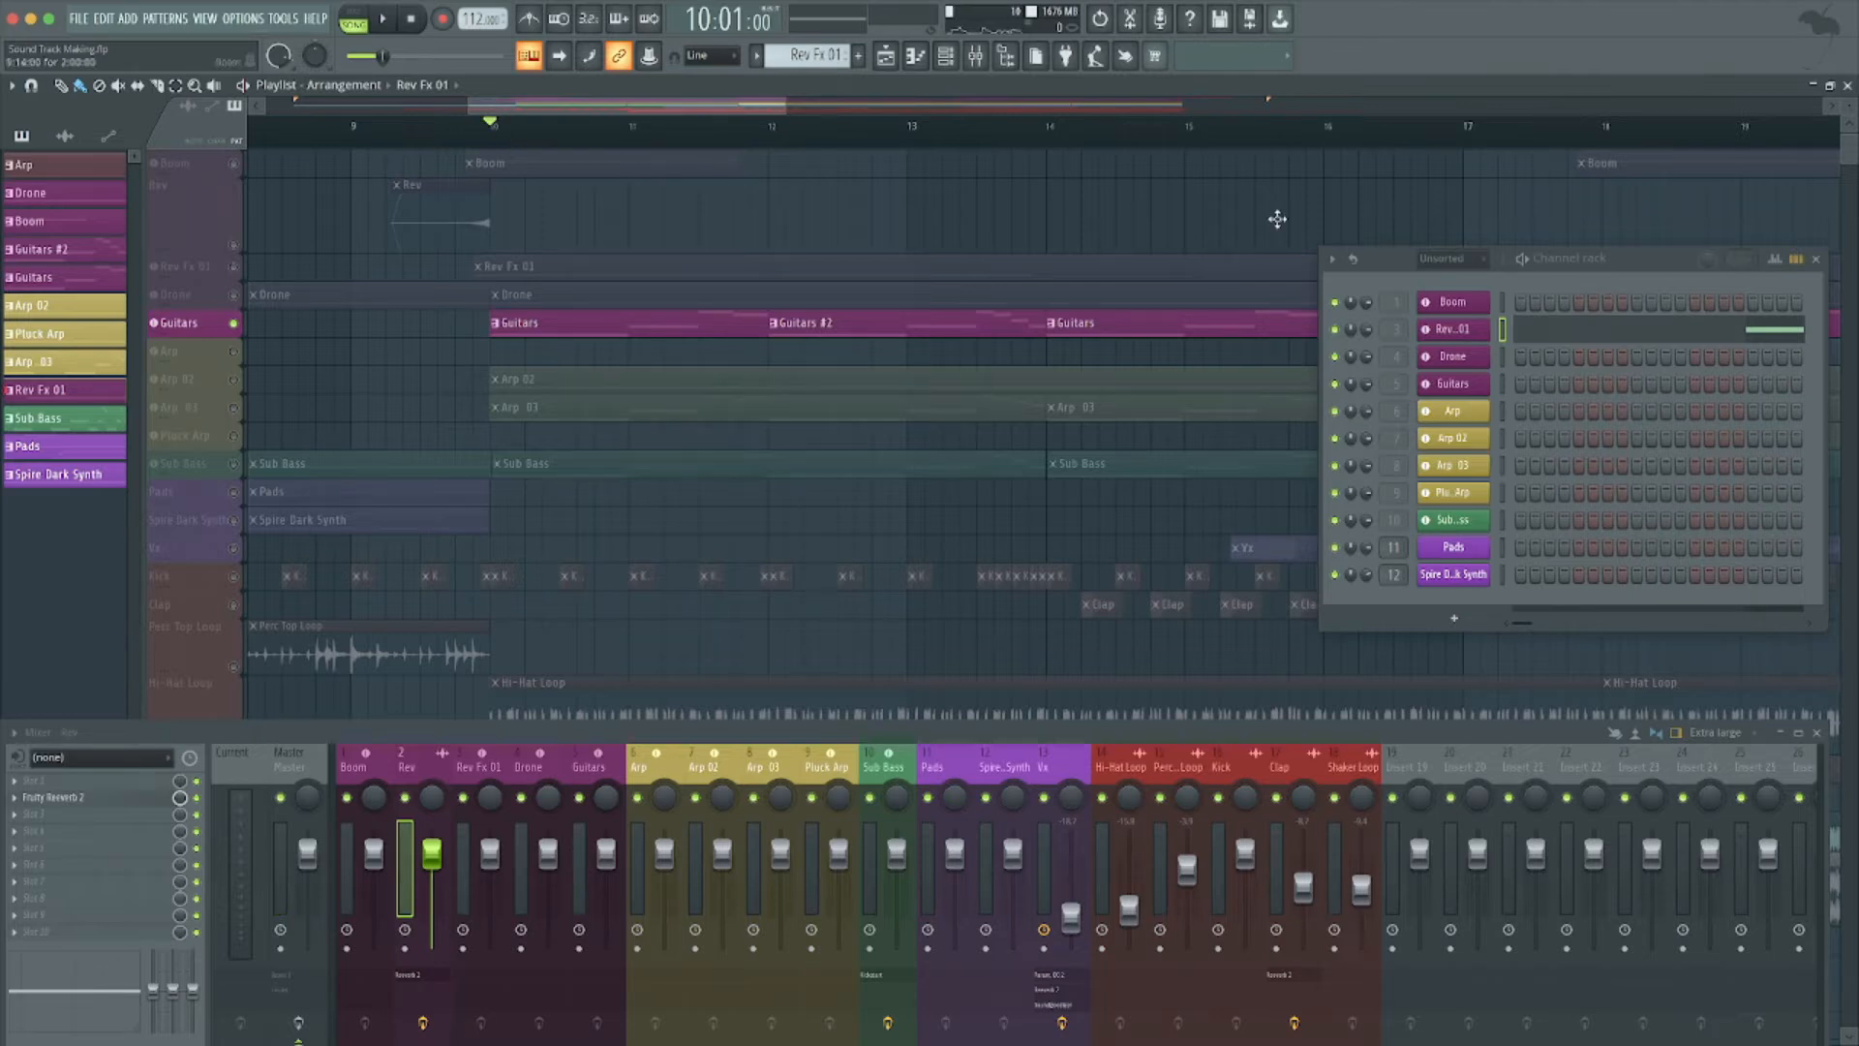
key(space)
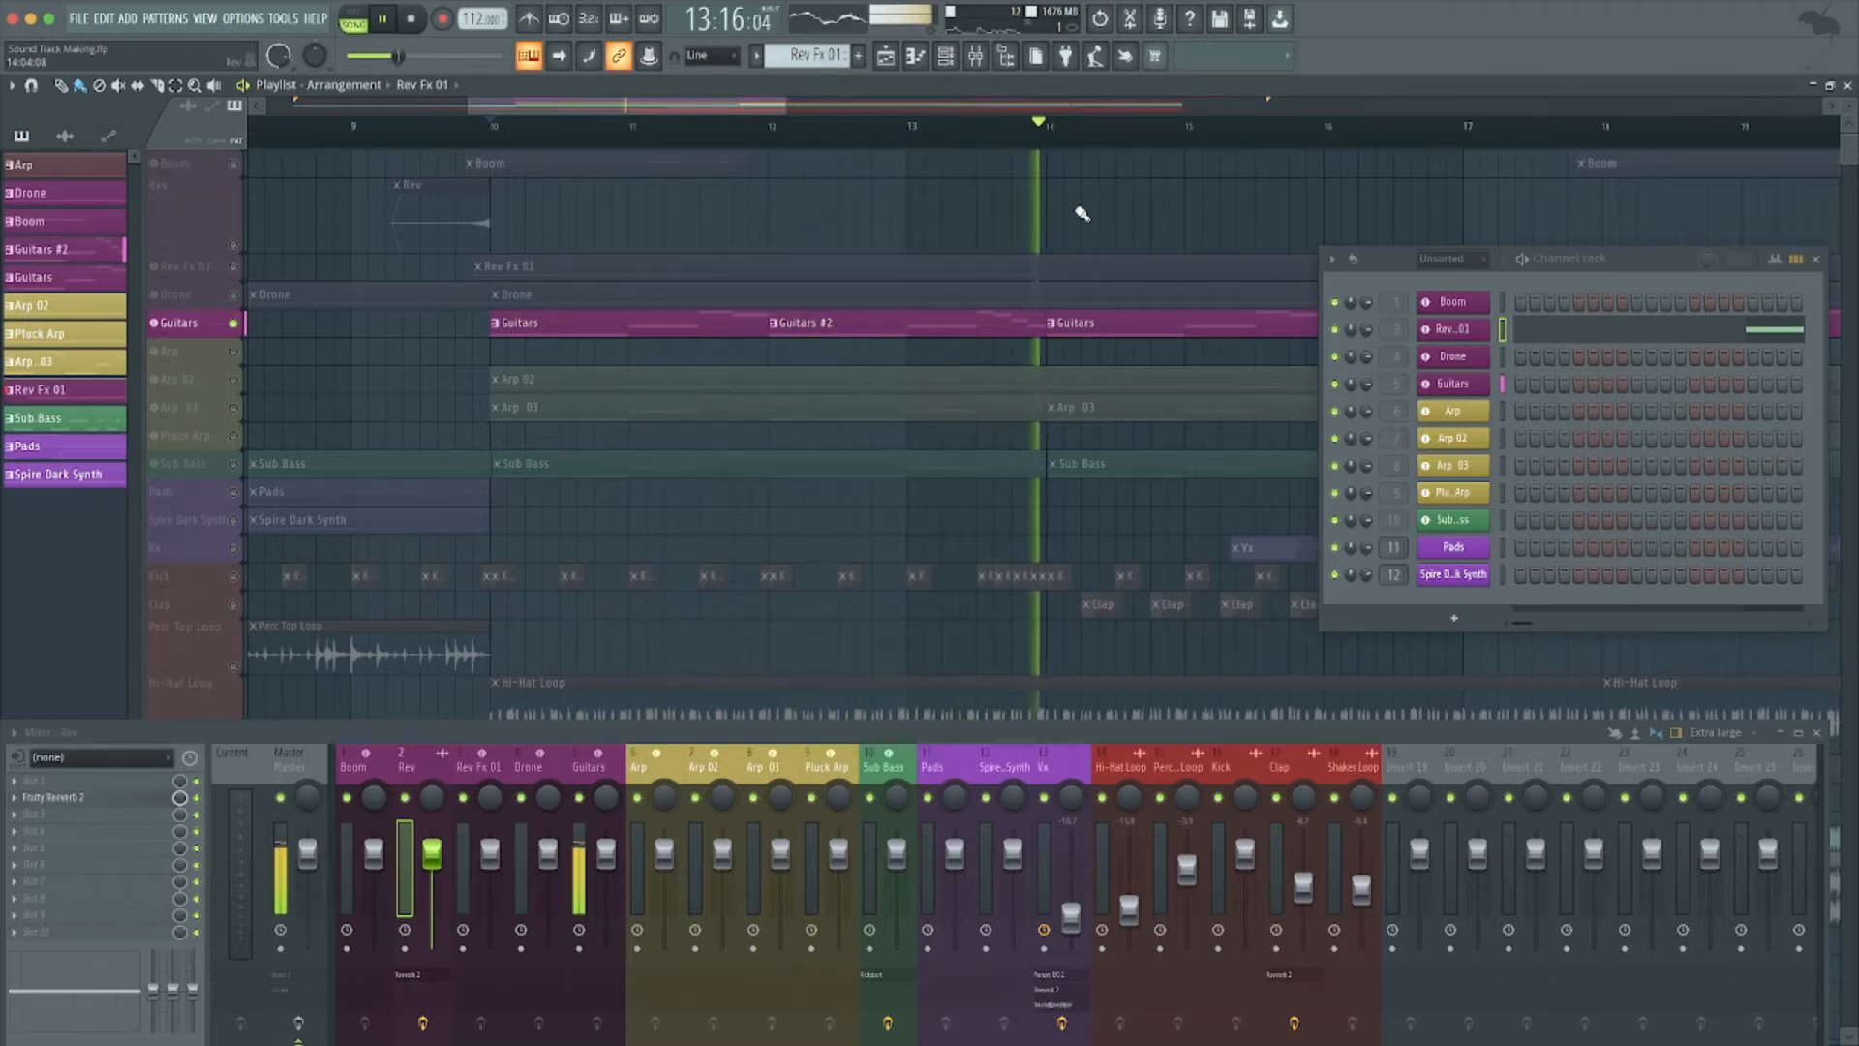
key(space)
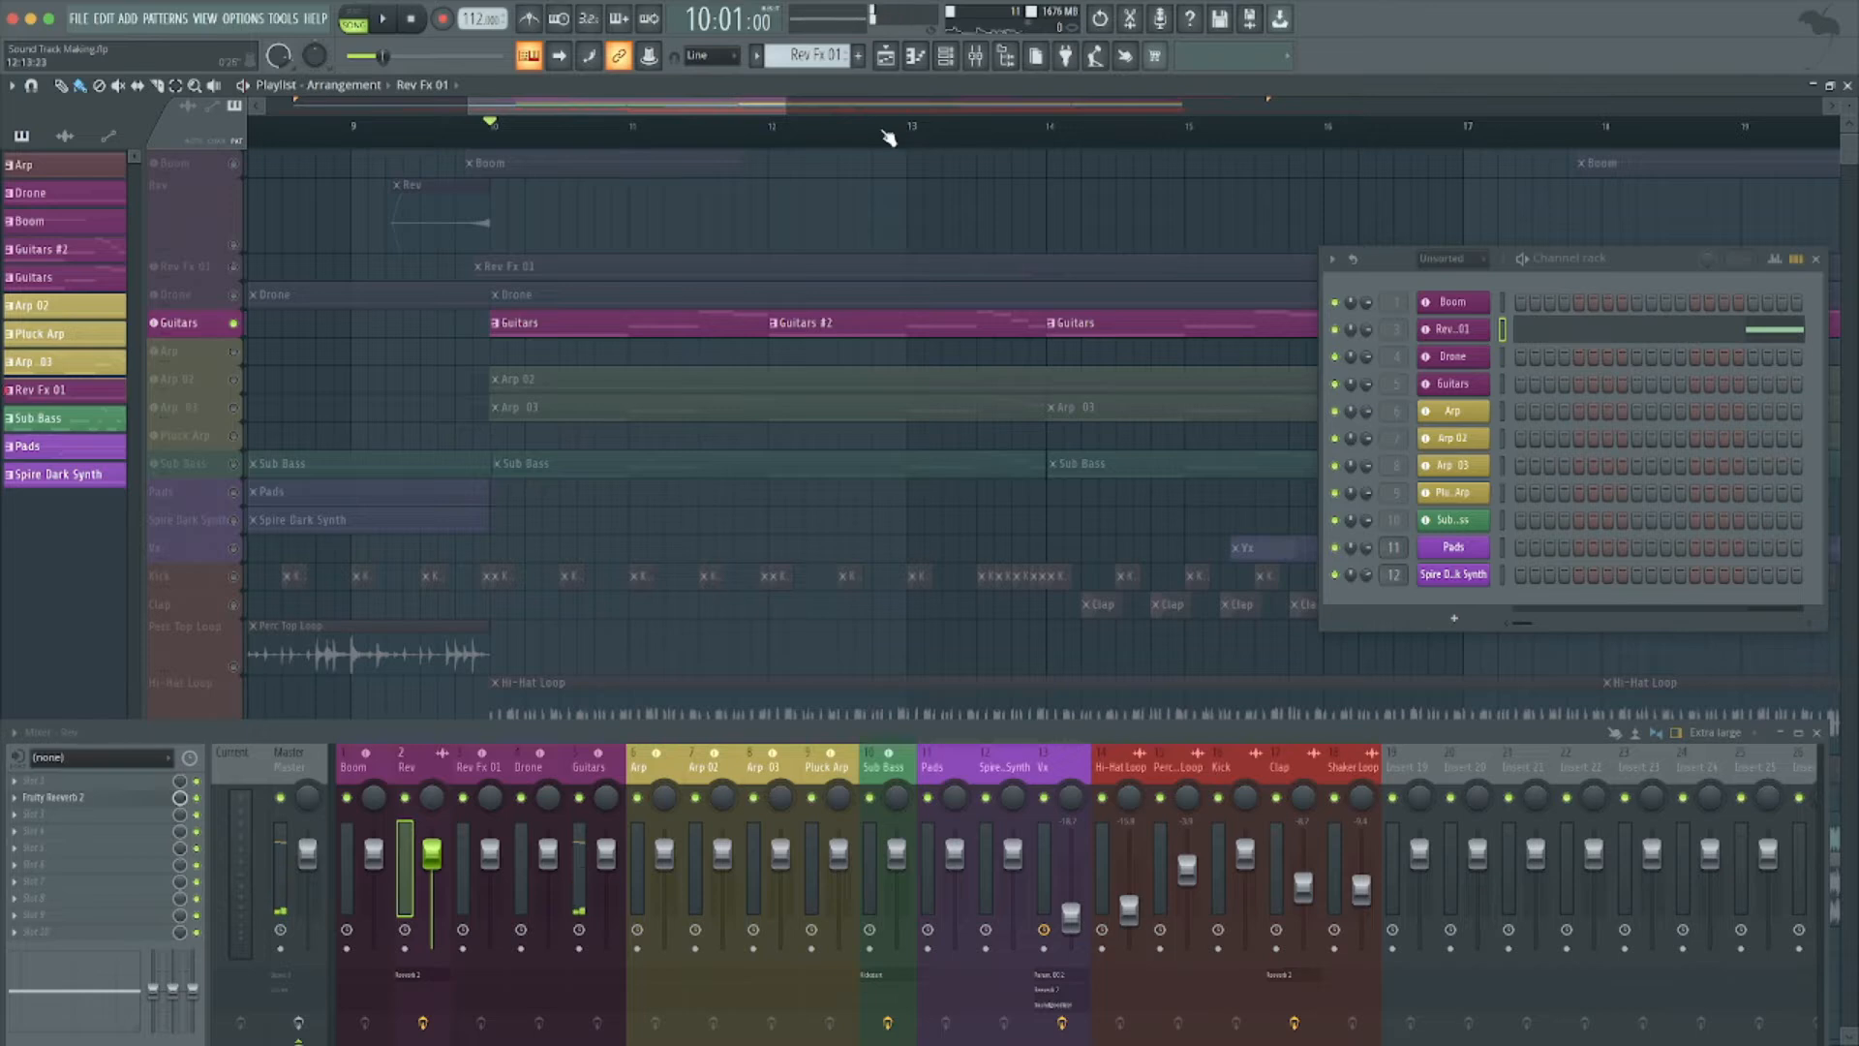
Solo the Arp 02 track, play it from bar 10, bring Guitars in alongside it, and stop playback.
scroll(897, 138, down, 4)
scroll(889, 138, down, 3)
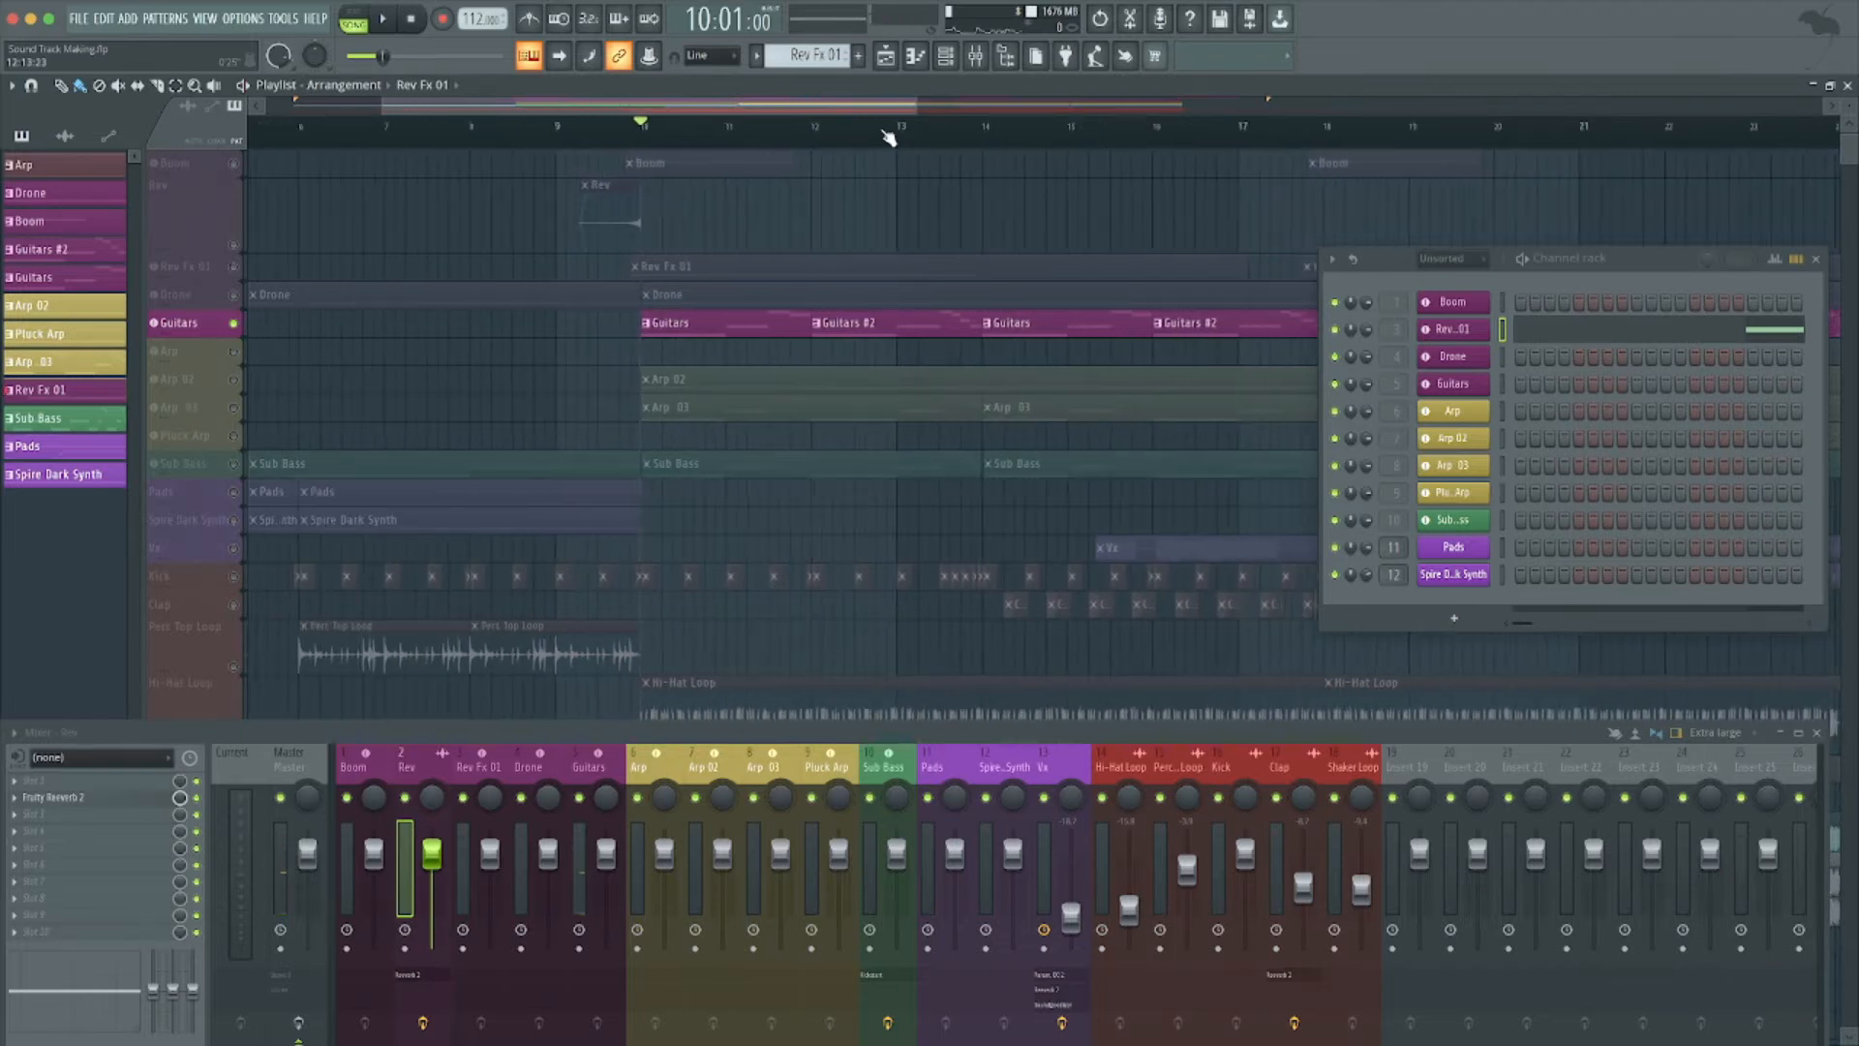
drag(931, 104, 1061, 109)
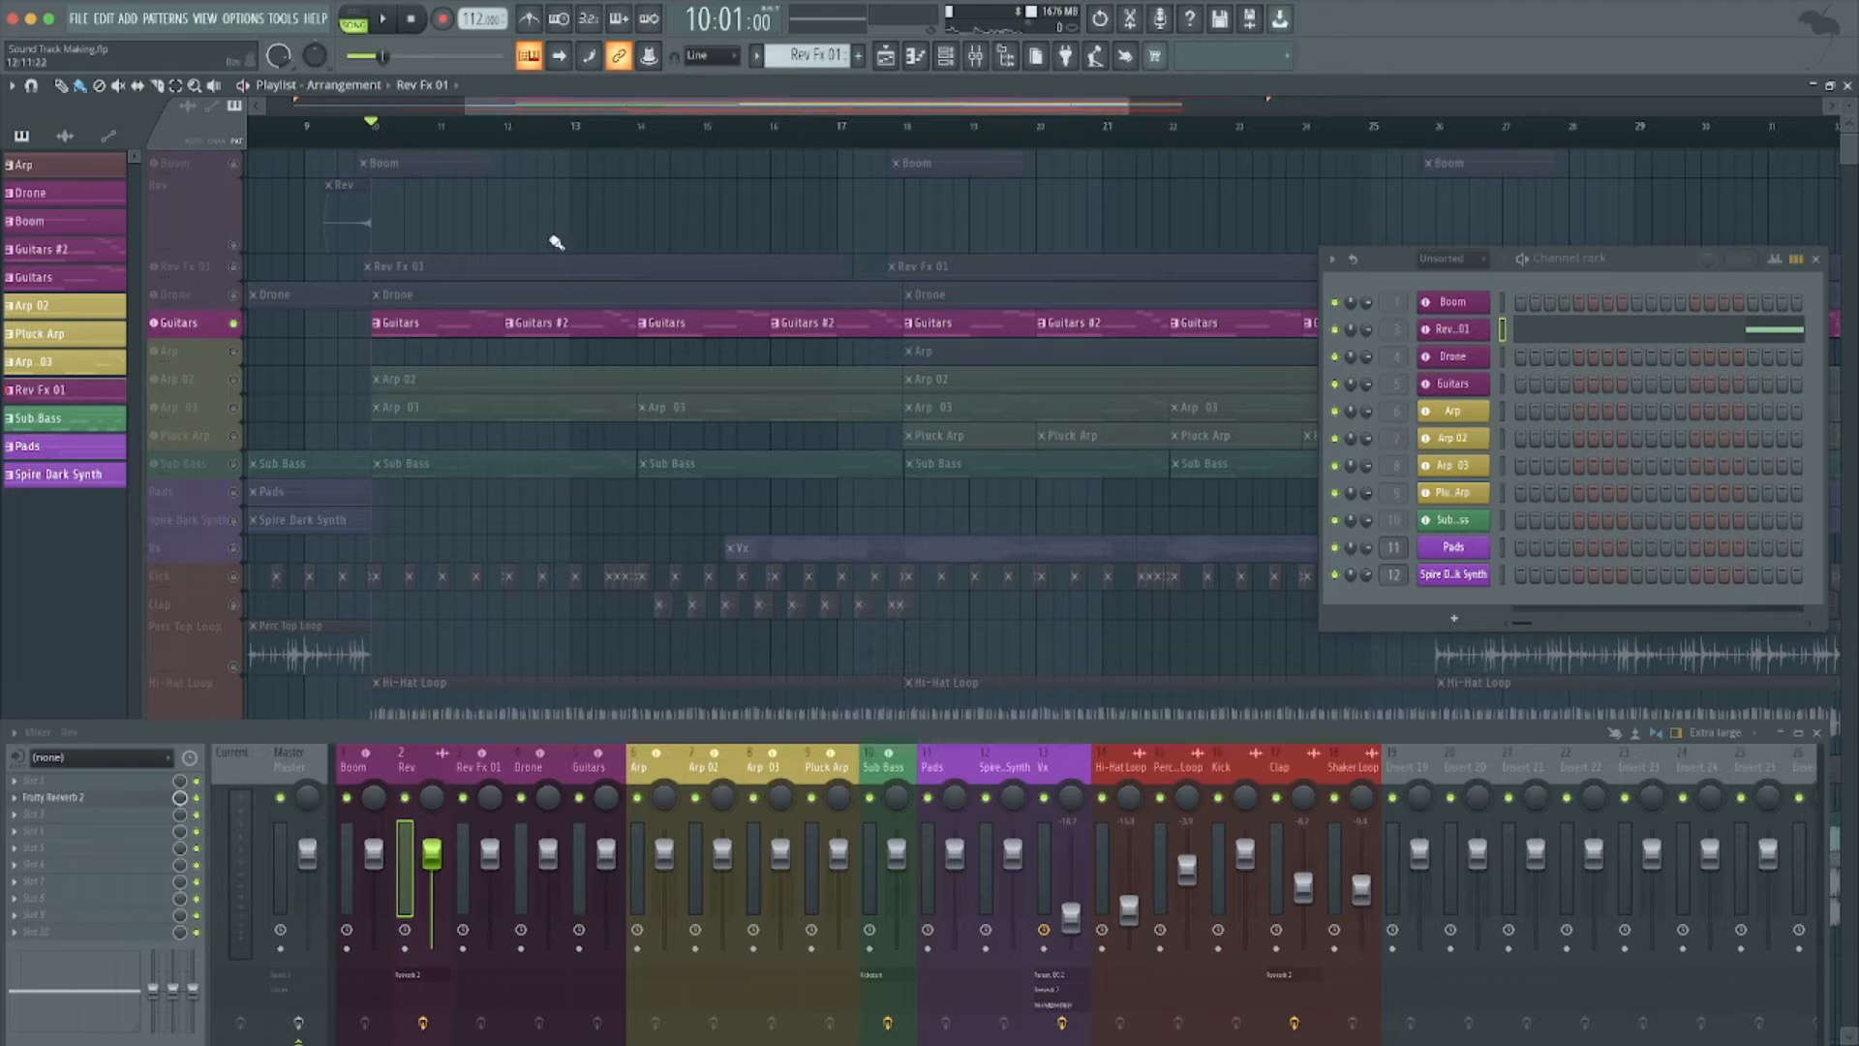
right_click(238, 383)
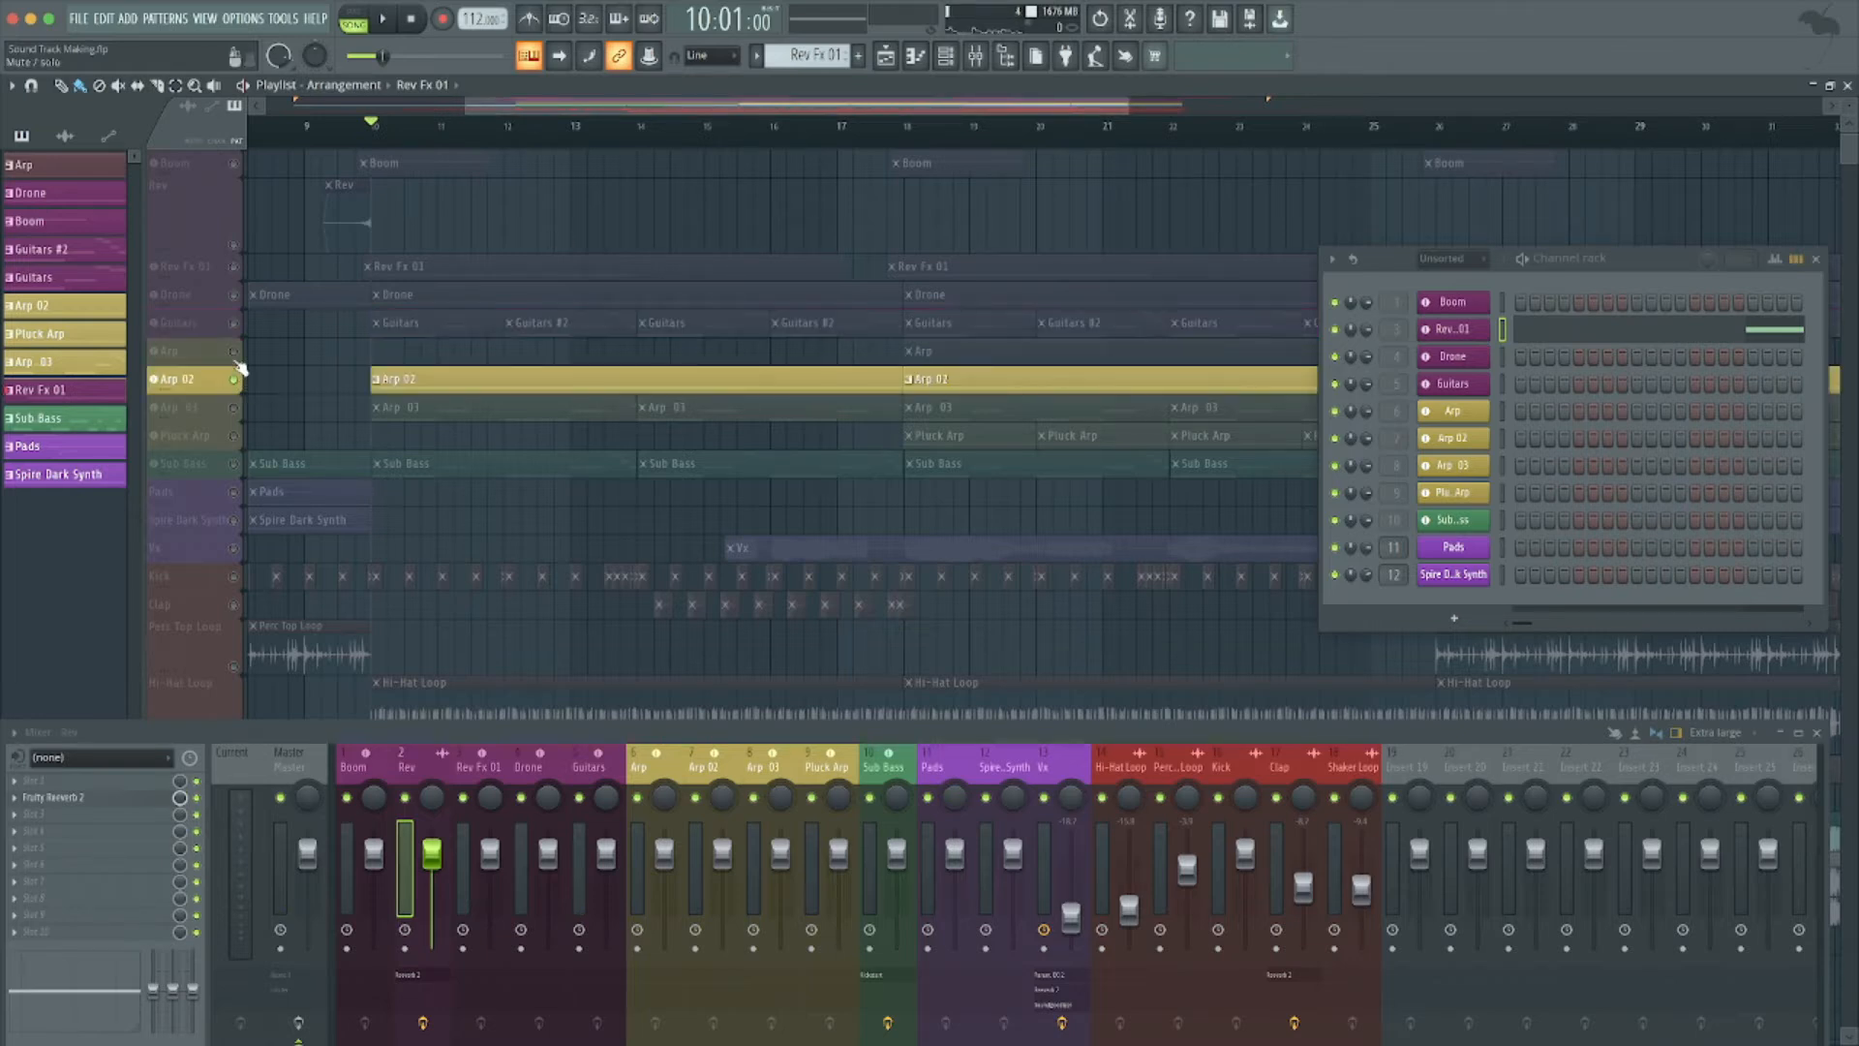
key(space)
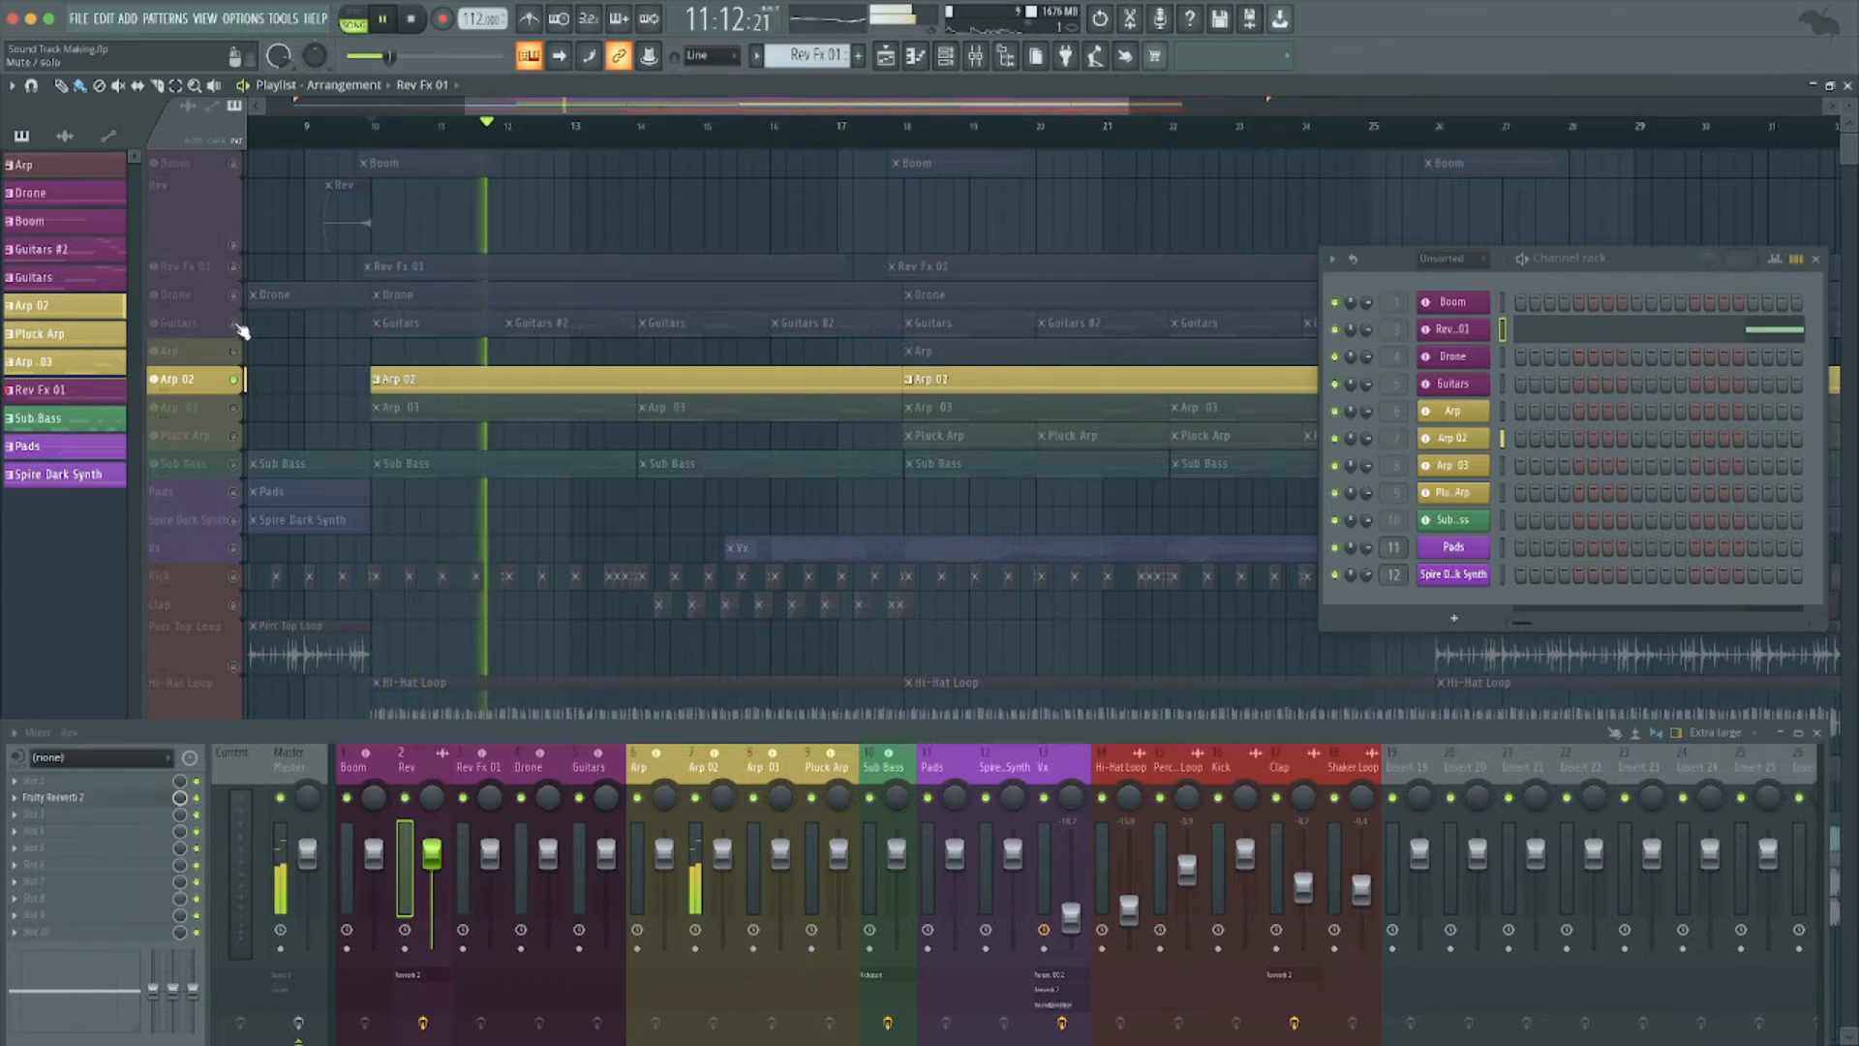
click(236, 325)
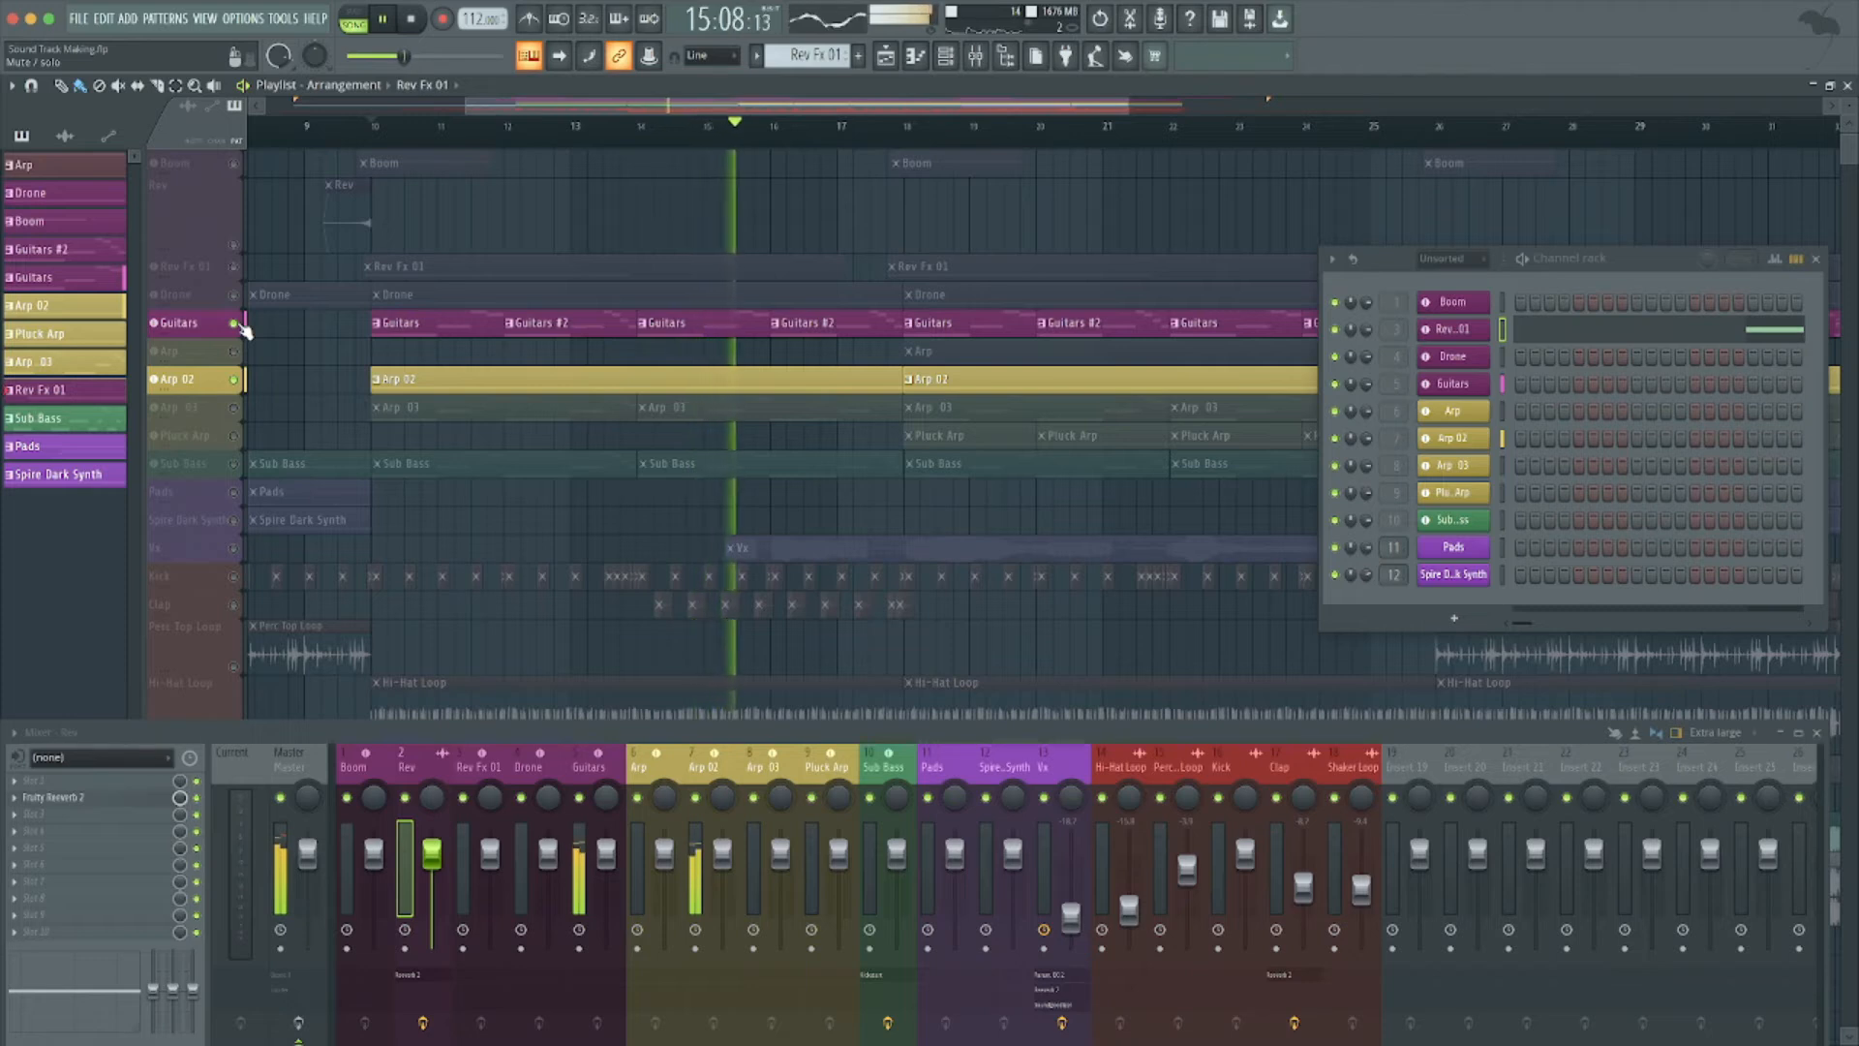
key(space)
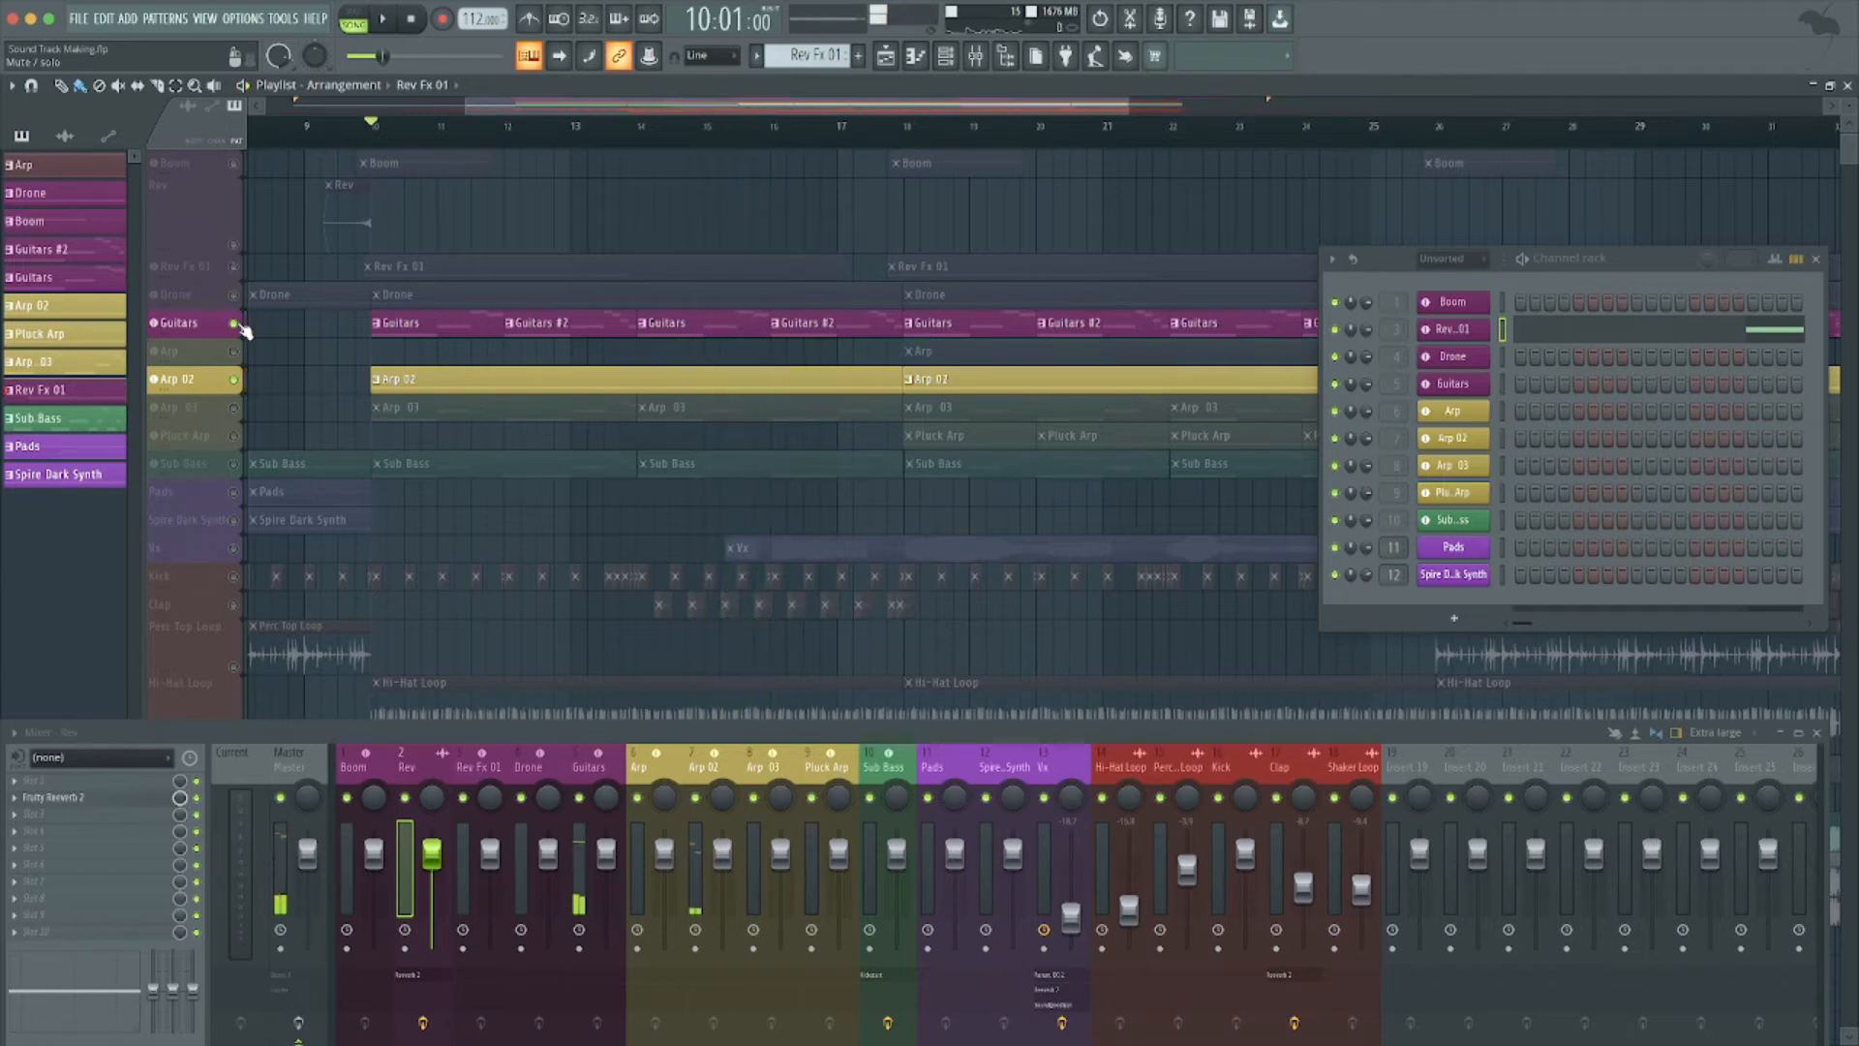
Add Arp 03 to the soloed Arp 02, mute Guitars, play both arps from bar 10, select the Pluck Arp pattern, and stop.
click(235, 411)
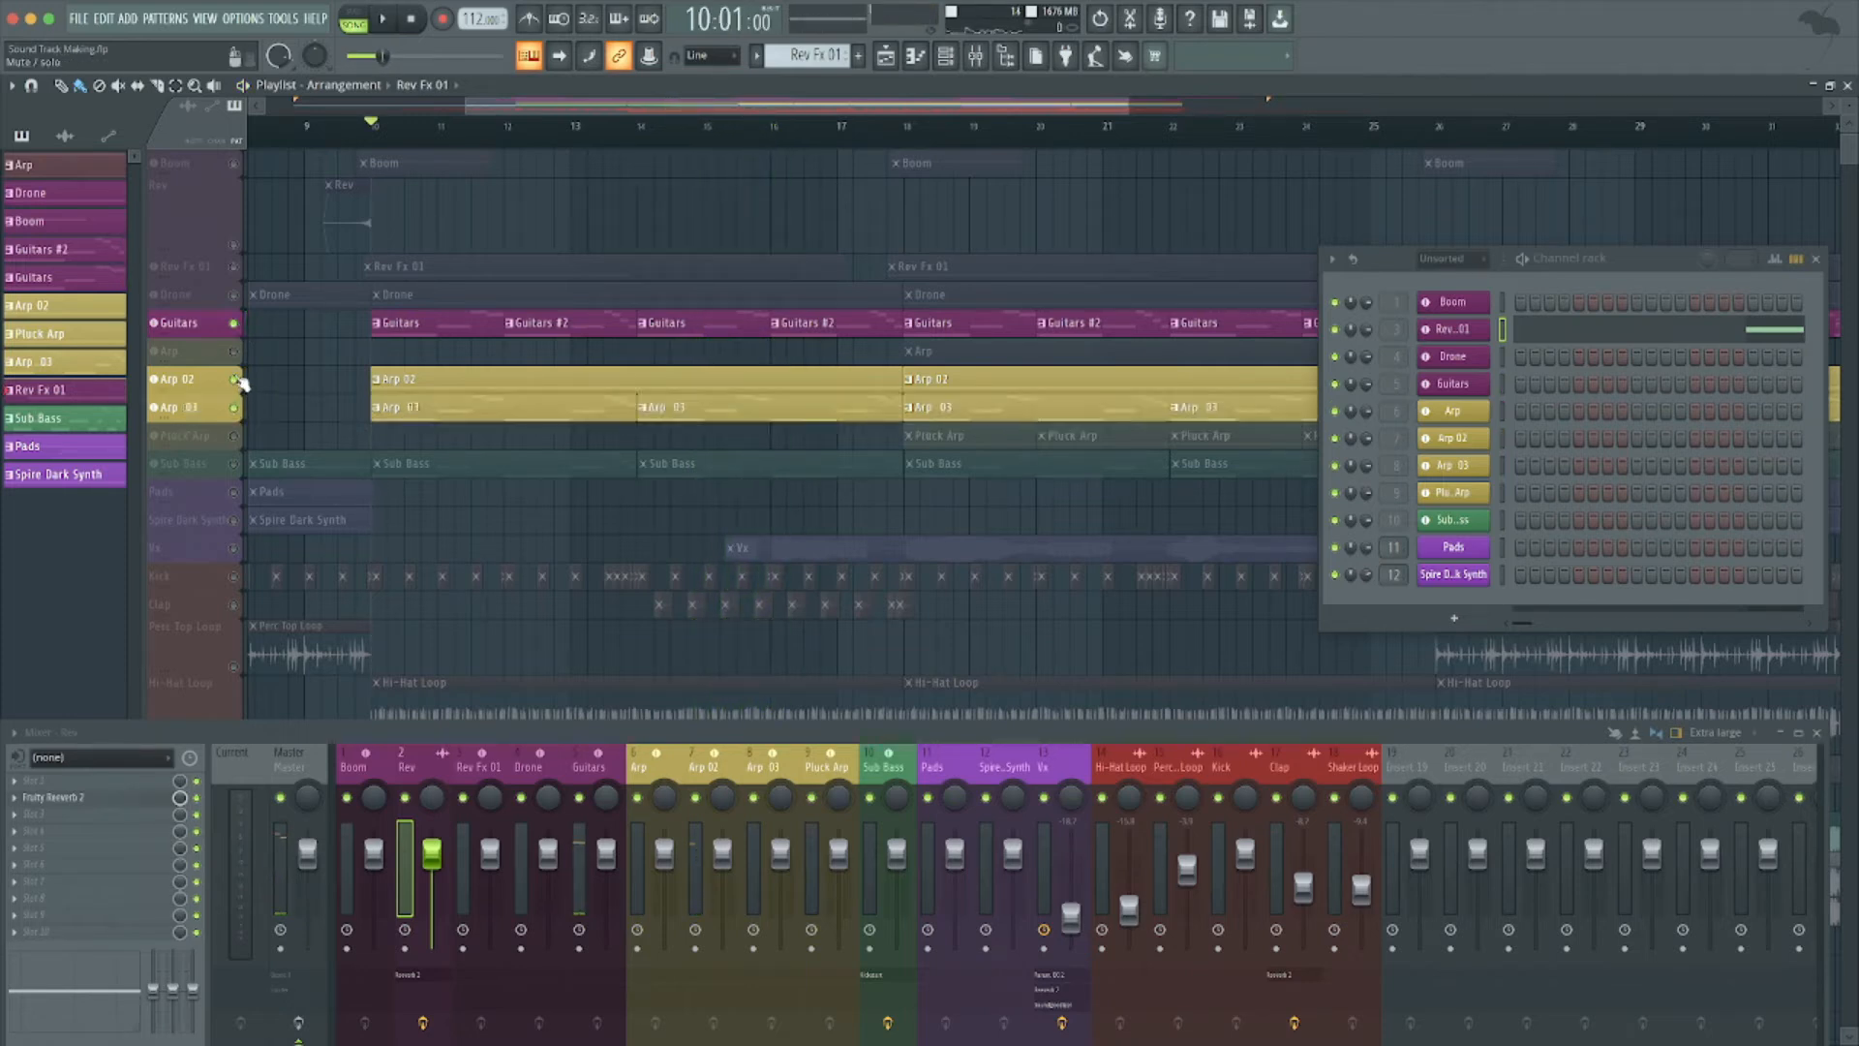
click(234, 326)
key(space)
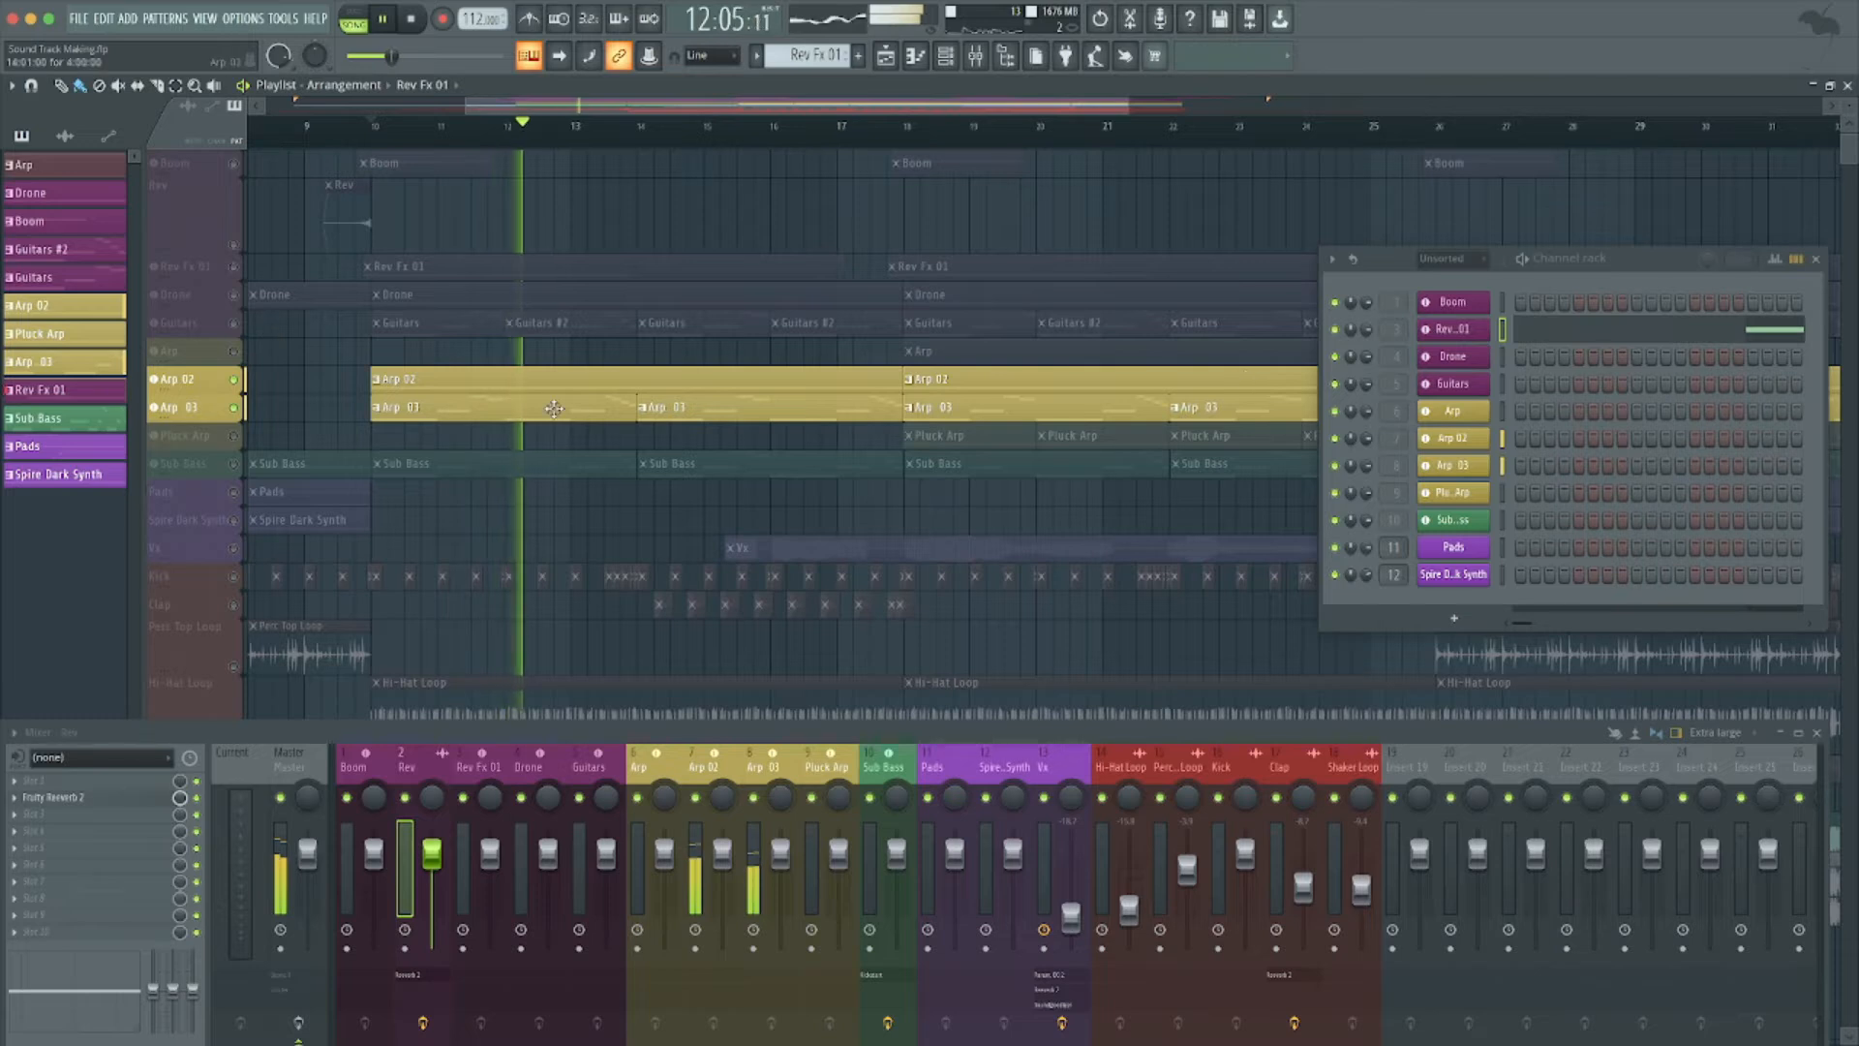
click(87, 339)
key(space)
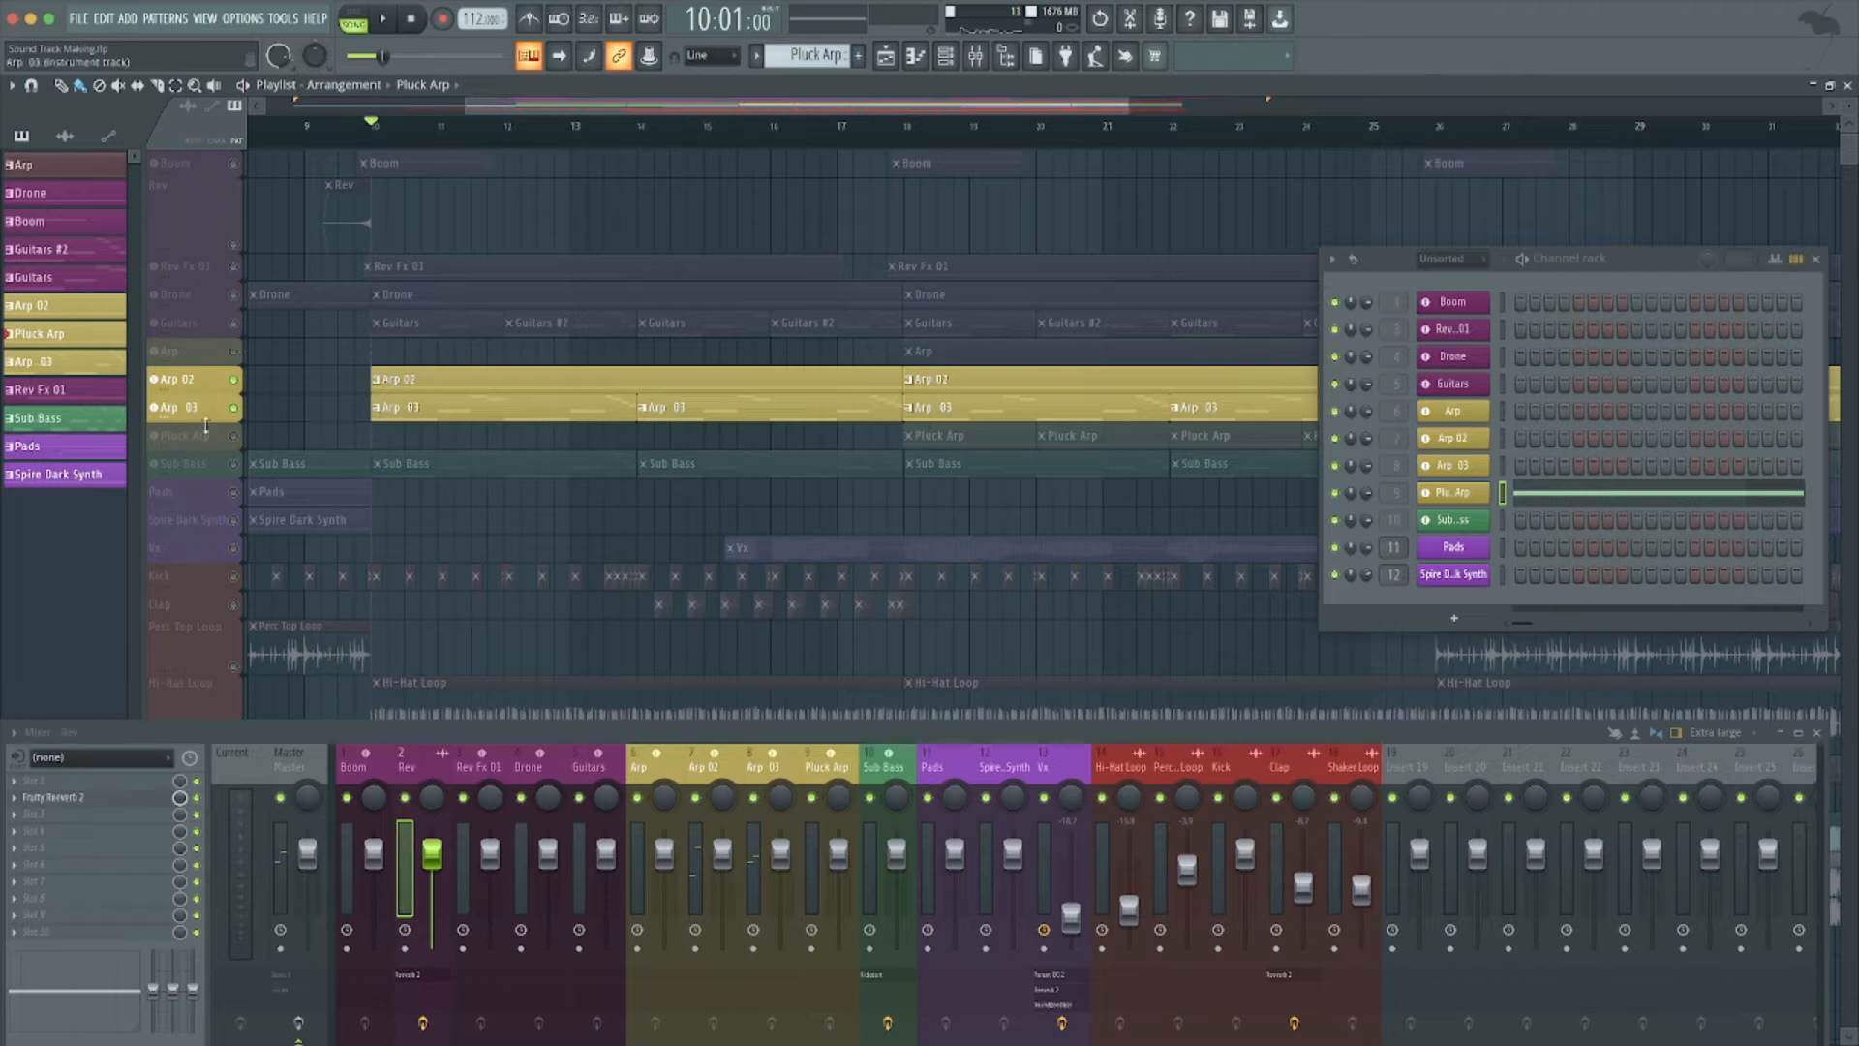
Make the Arp 03, Guitars and Pluck Arp tracks taller in the playlist and unmute Pluck Arp.
drag(205, 426, 205, 469)
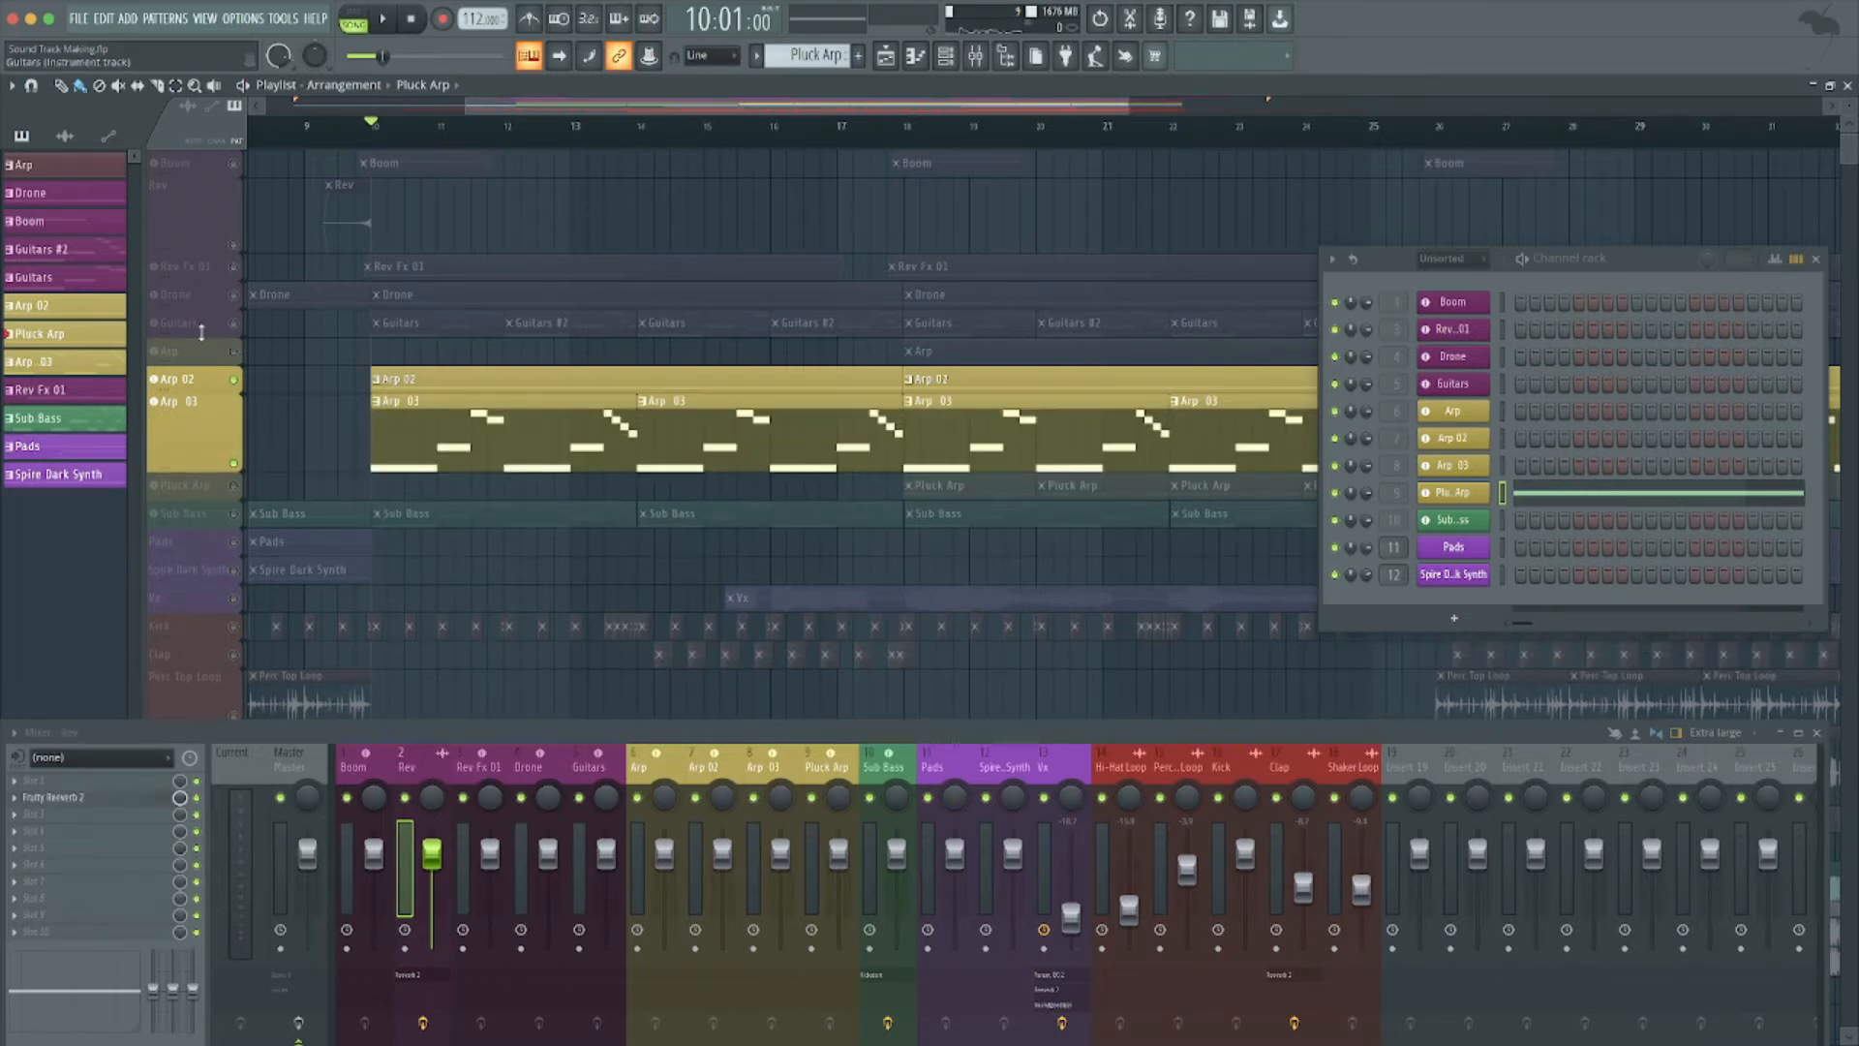
drag(201, 332, 201, 369)
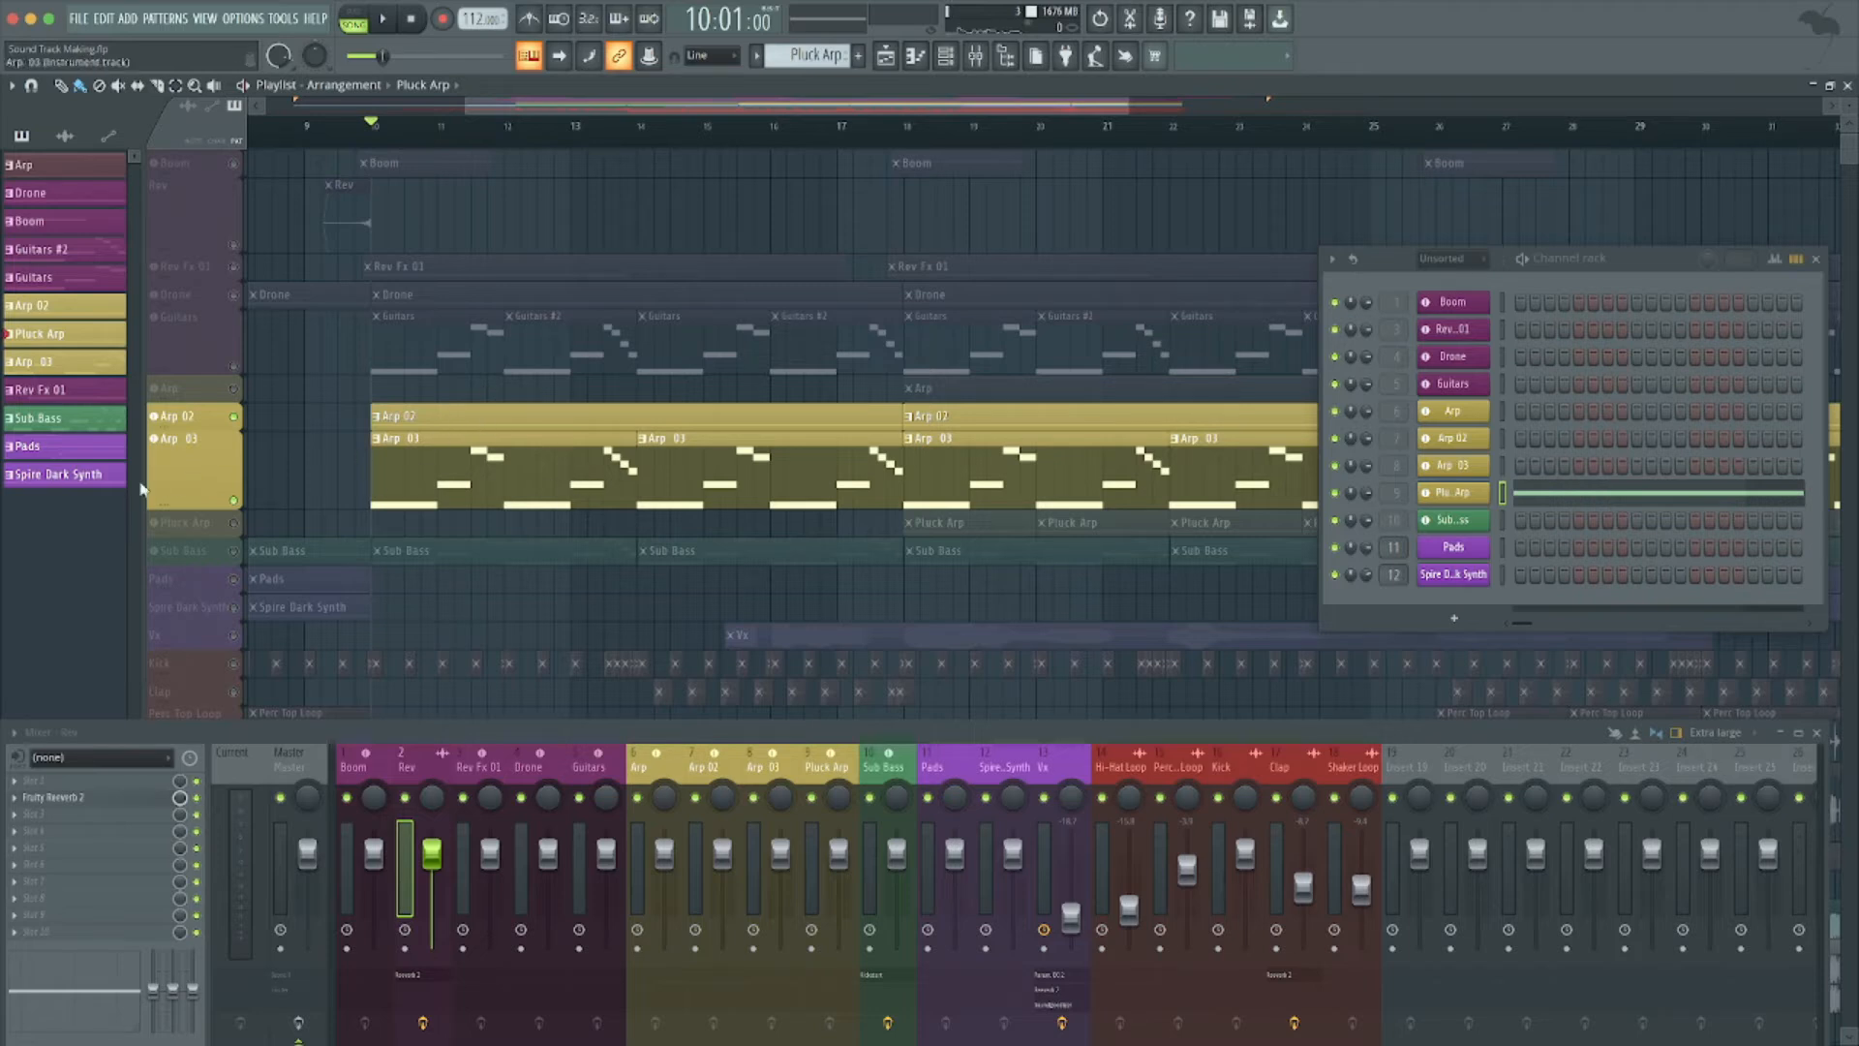
click(242, 528)
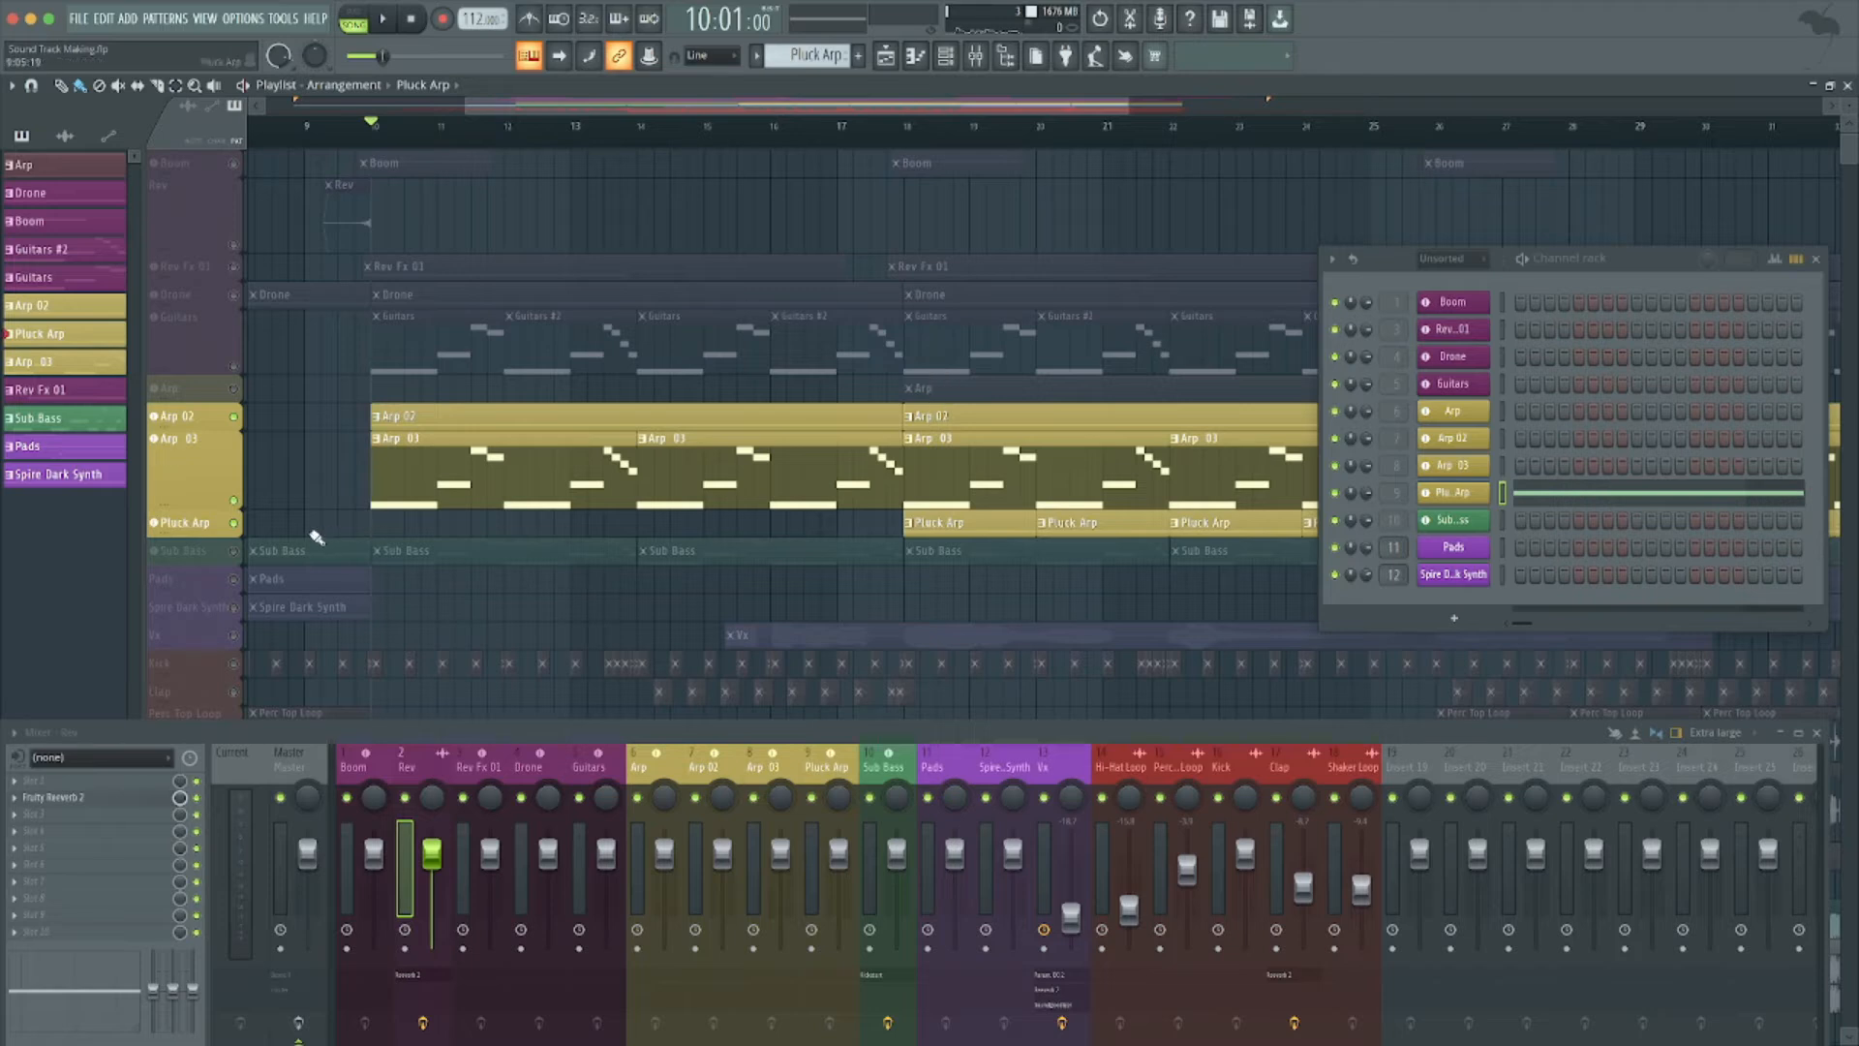
drag(212, 532, 211, 585)
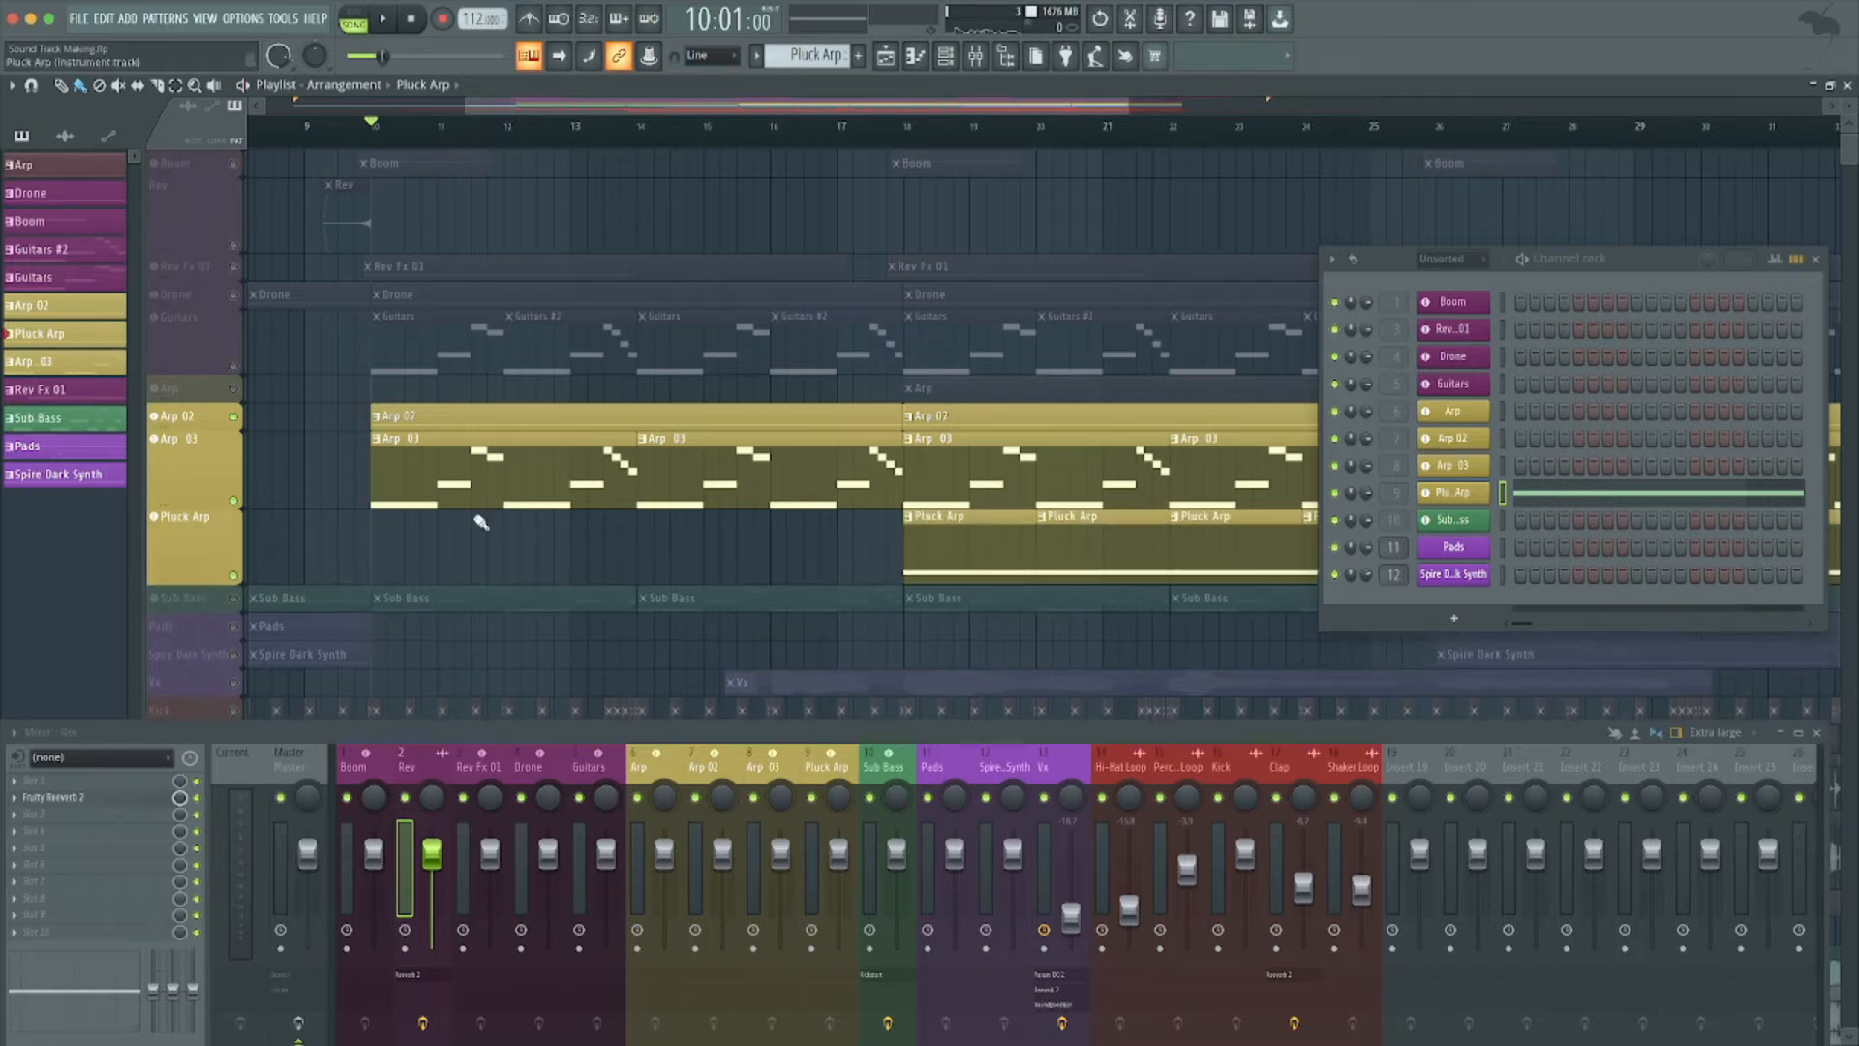
Play Arp 02, Arp 03 and Pluck Arp together from the end of bar 17, stop, and restore all tracks.
click(896, 132)
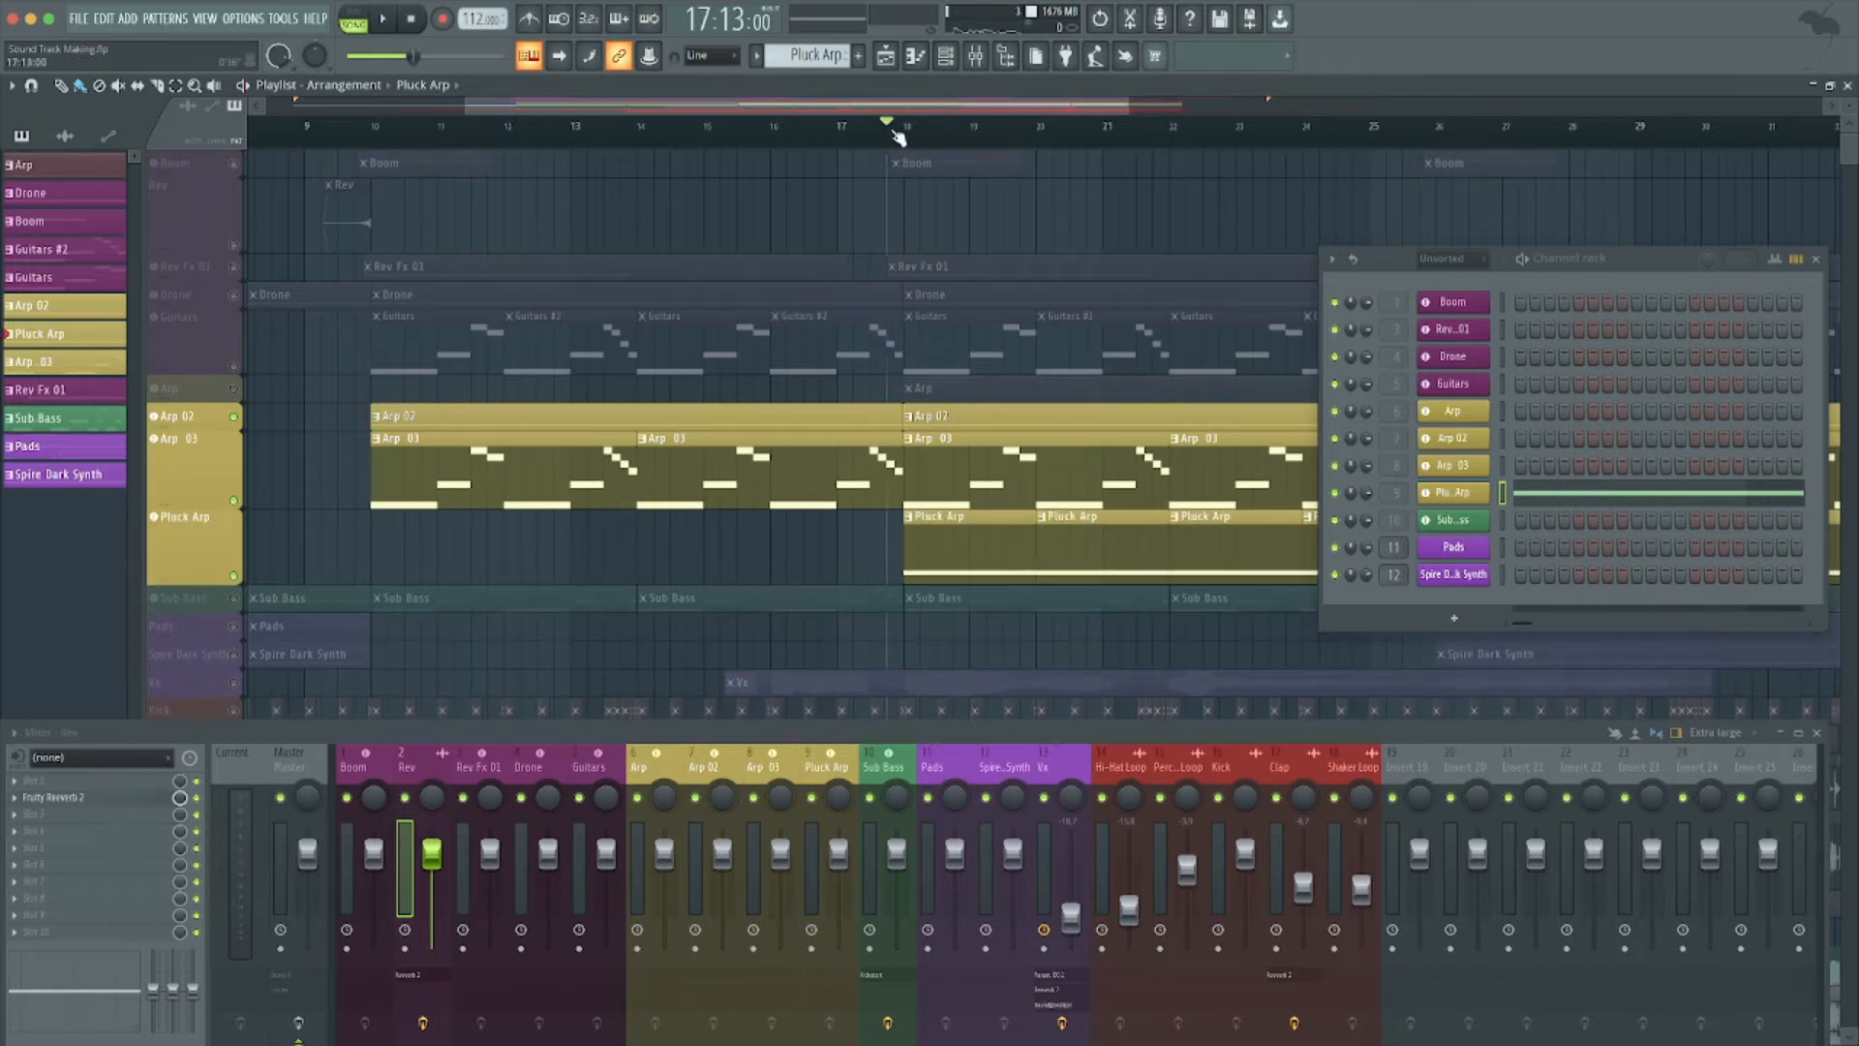
key(space)
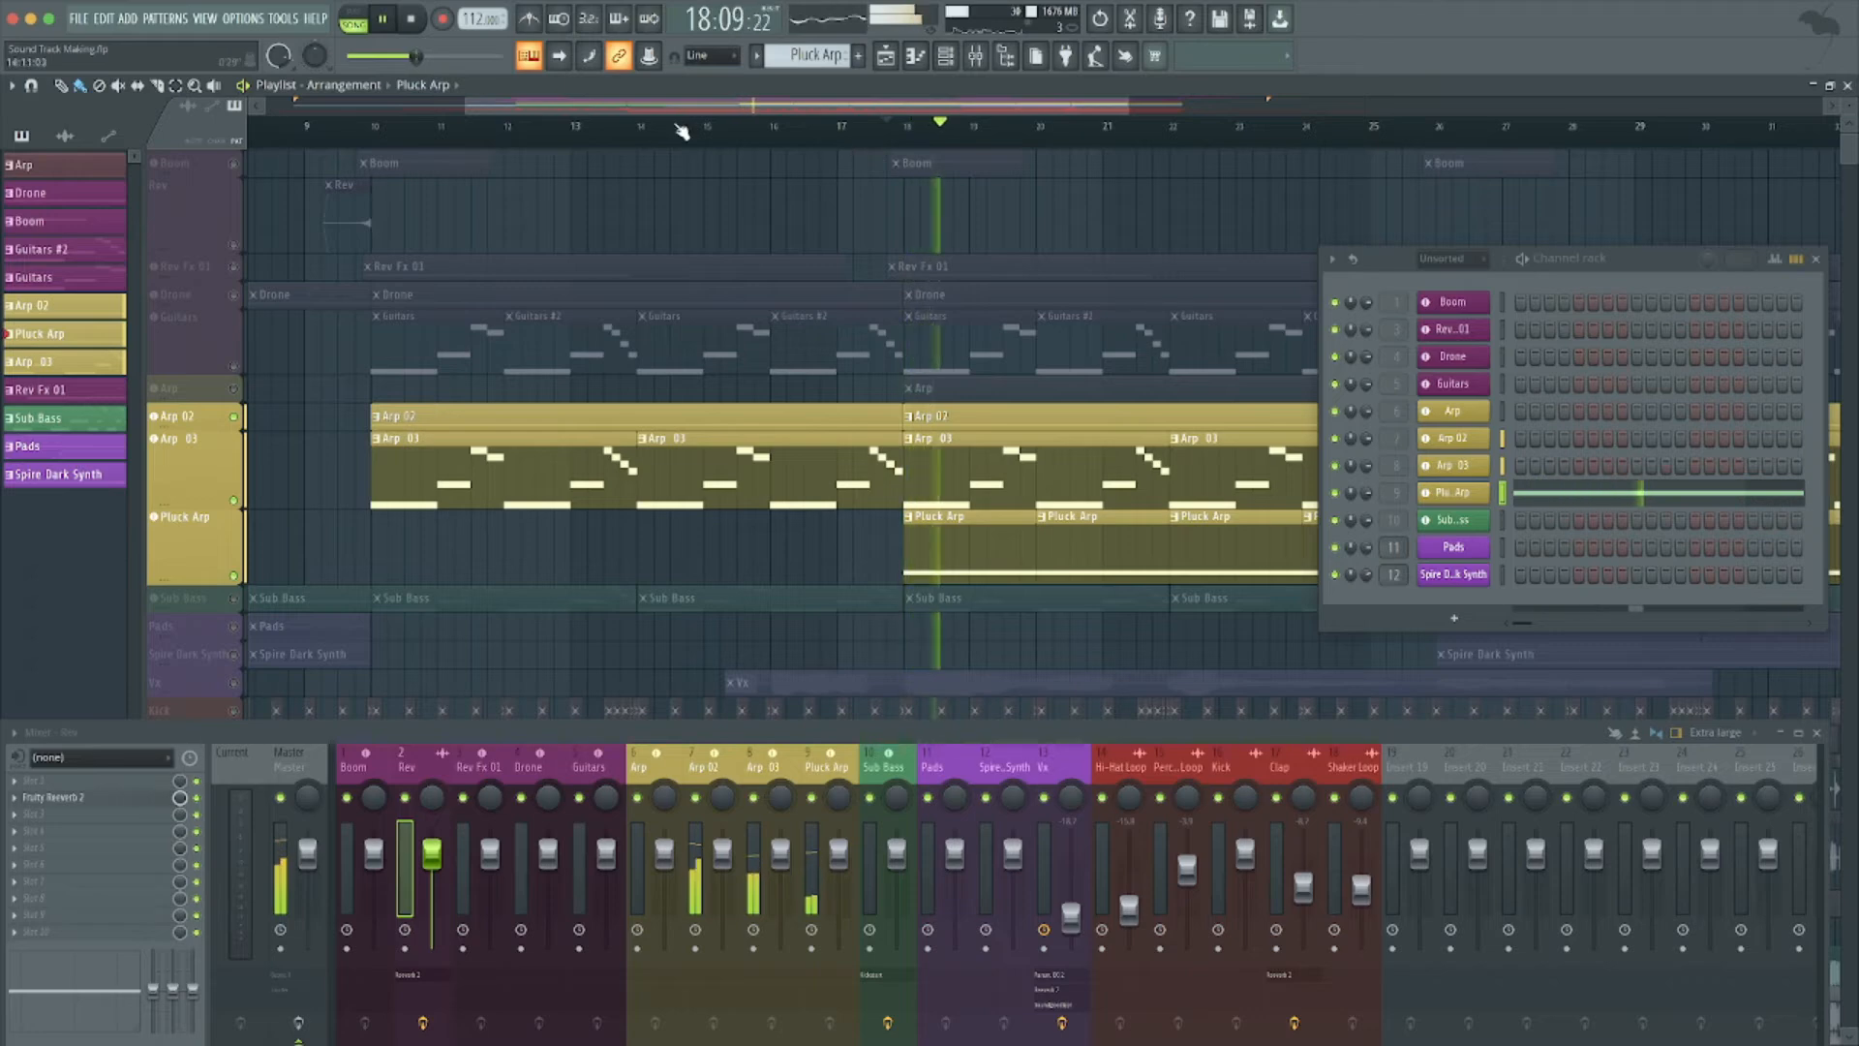
scroll(671, 131, down, 3)
scroll(671, 131, down, 4)
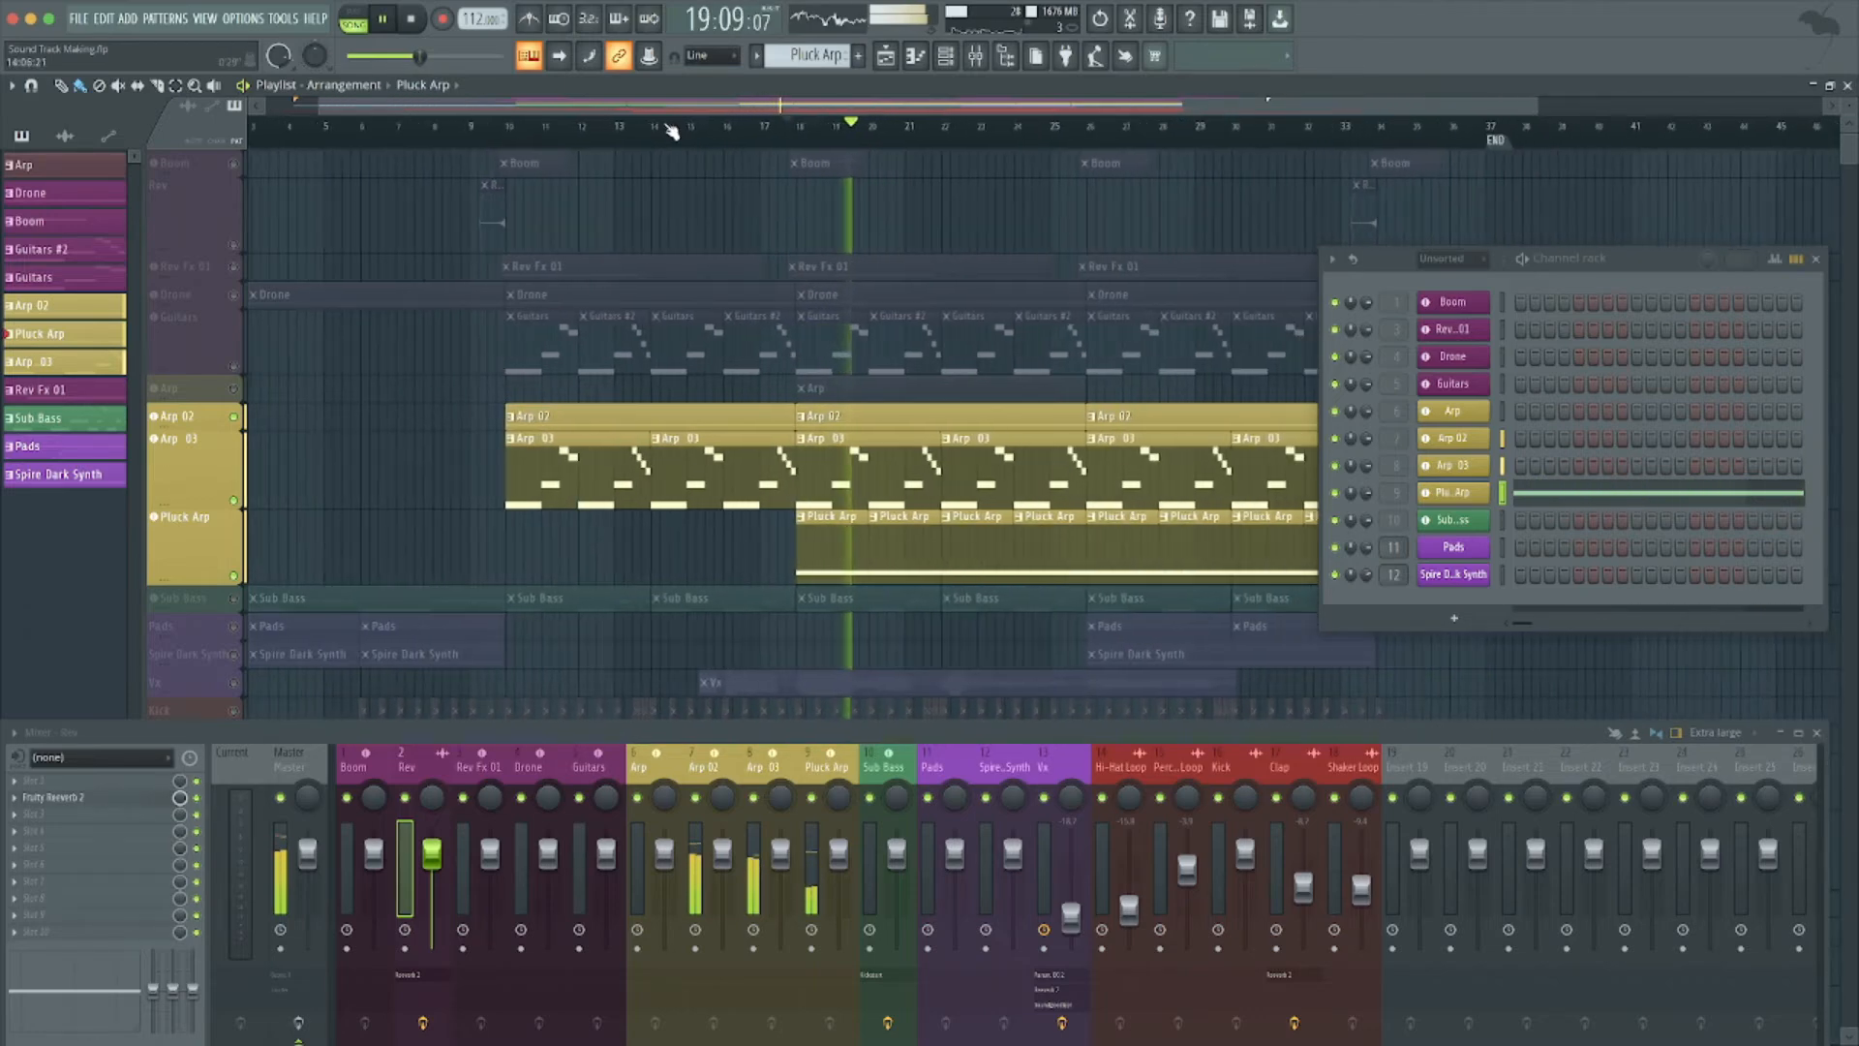
scroll(685, 258, down, 3)
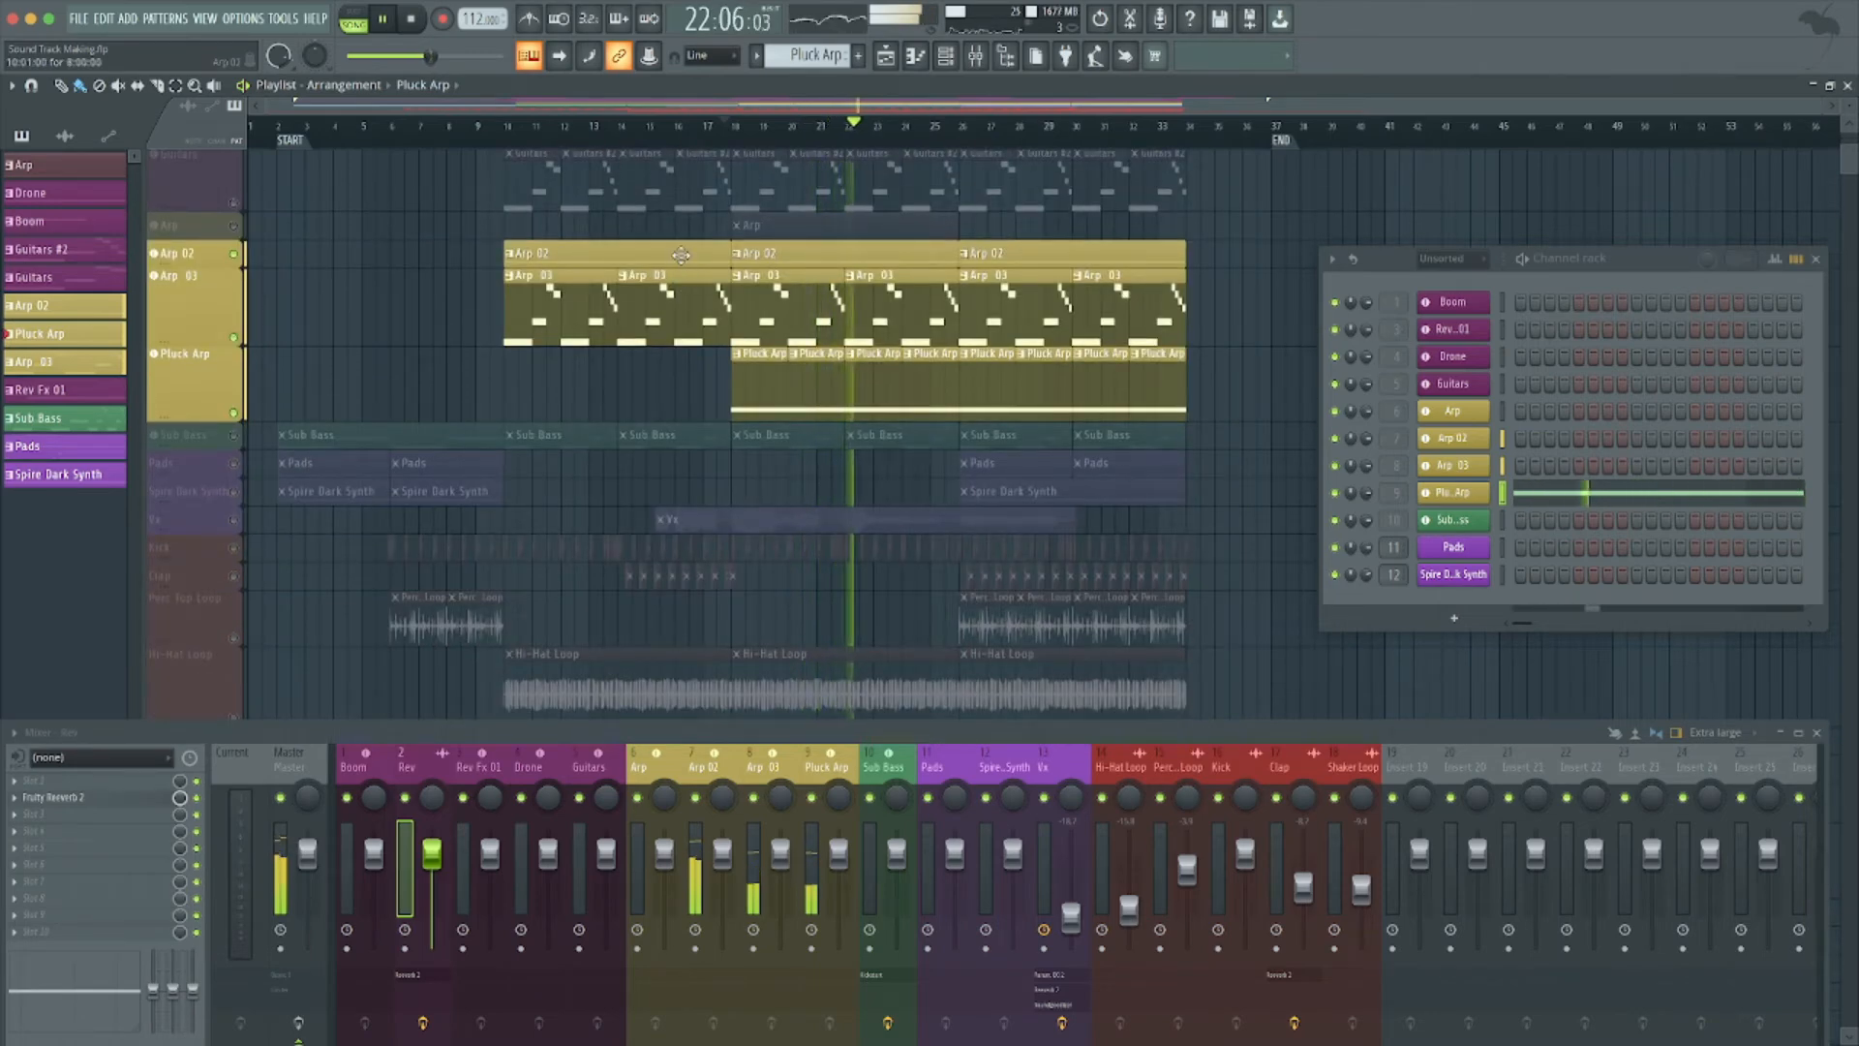
key(space)
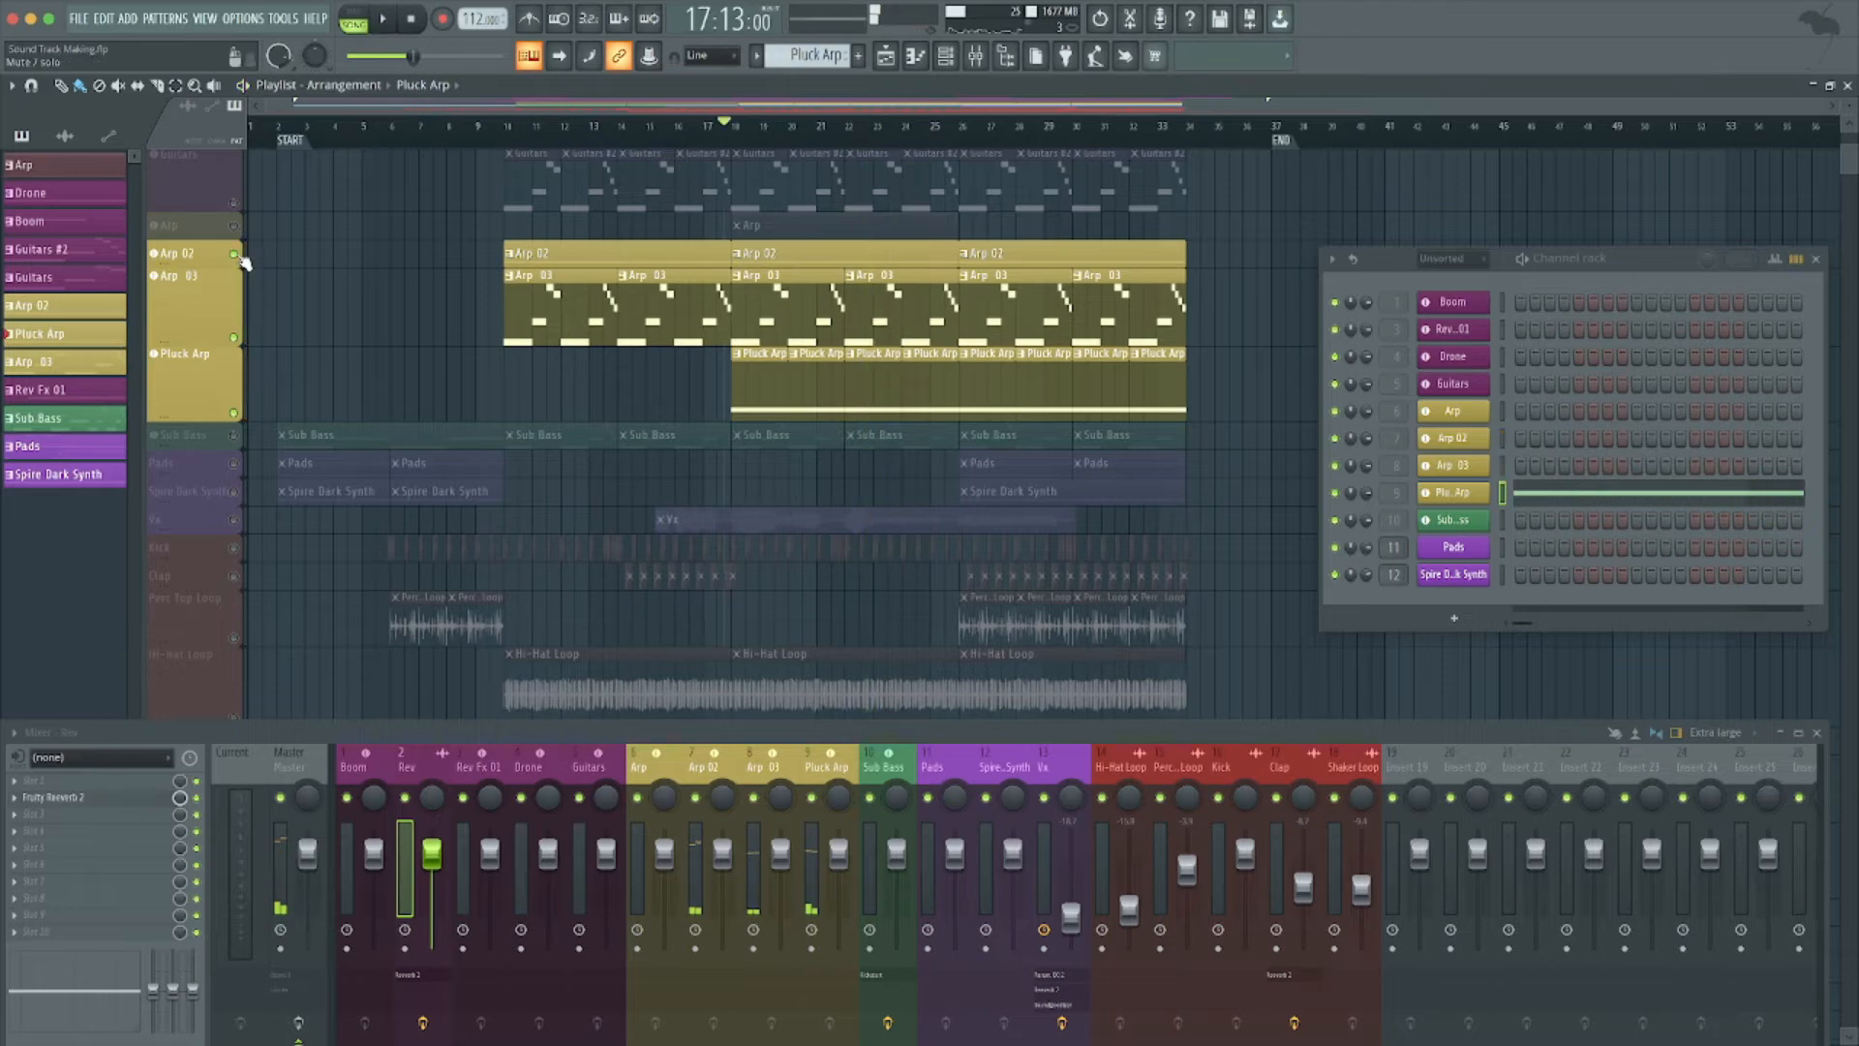
right_click(239, 257)
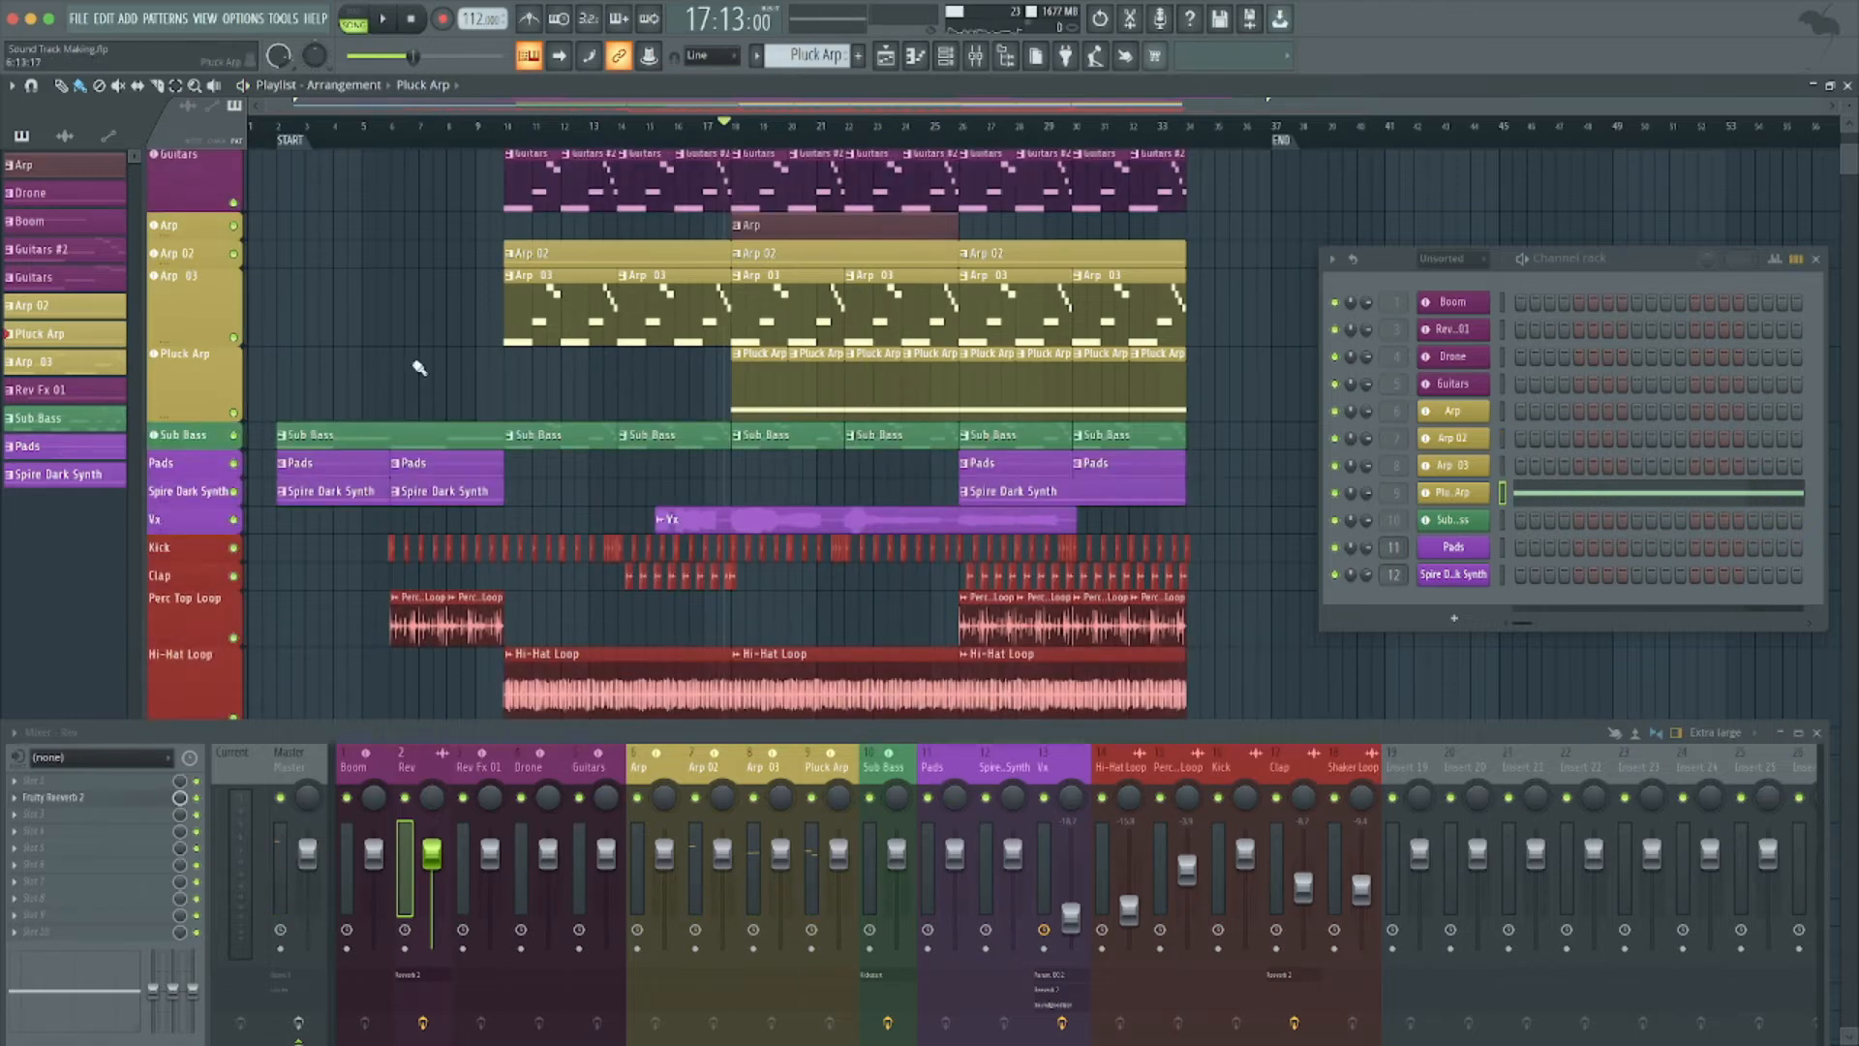
Solo the Arp track, play it from the end of bar 17, stop, and restore all tracks.
right_click(236, 227)
key(space)
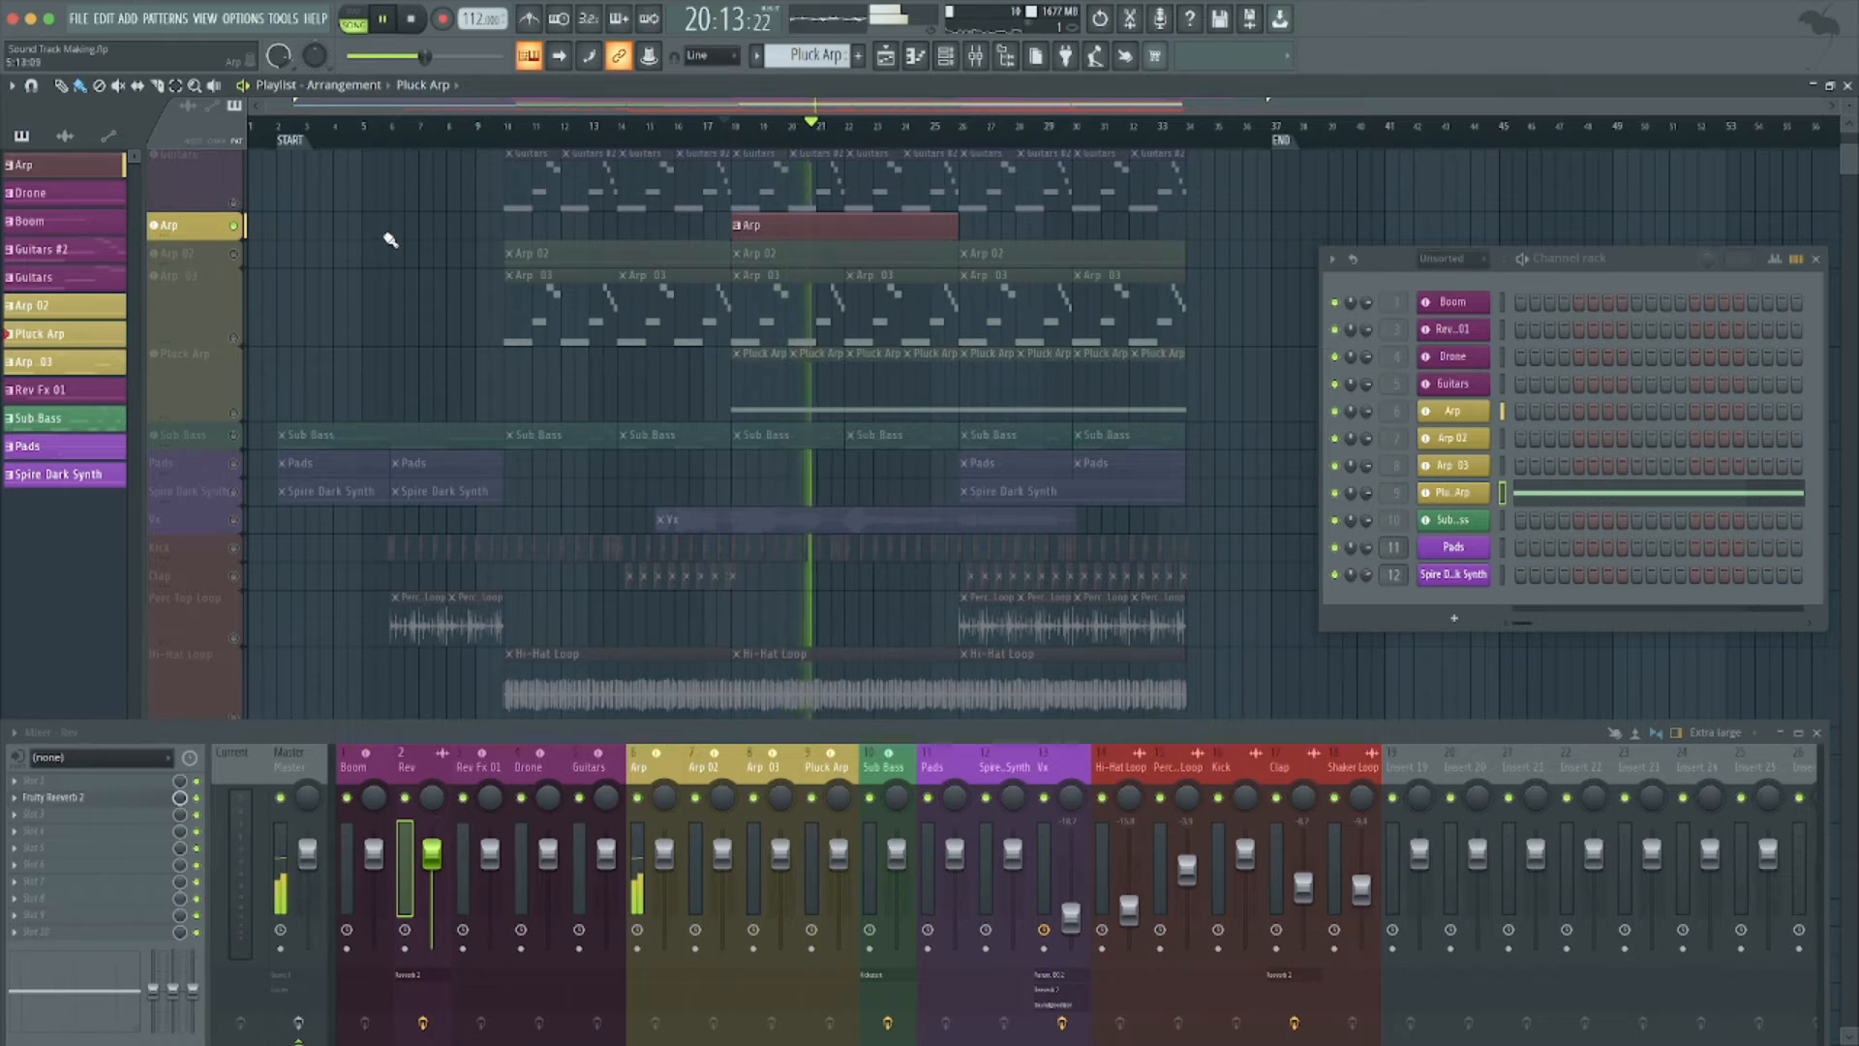
key(space)
right_click(235, 228)
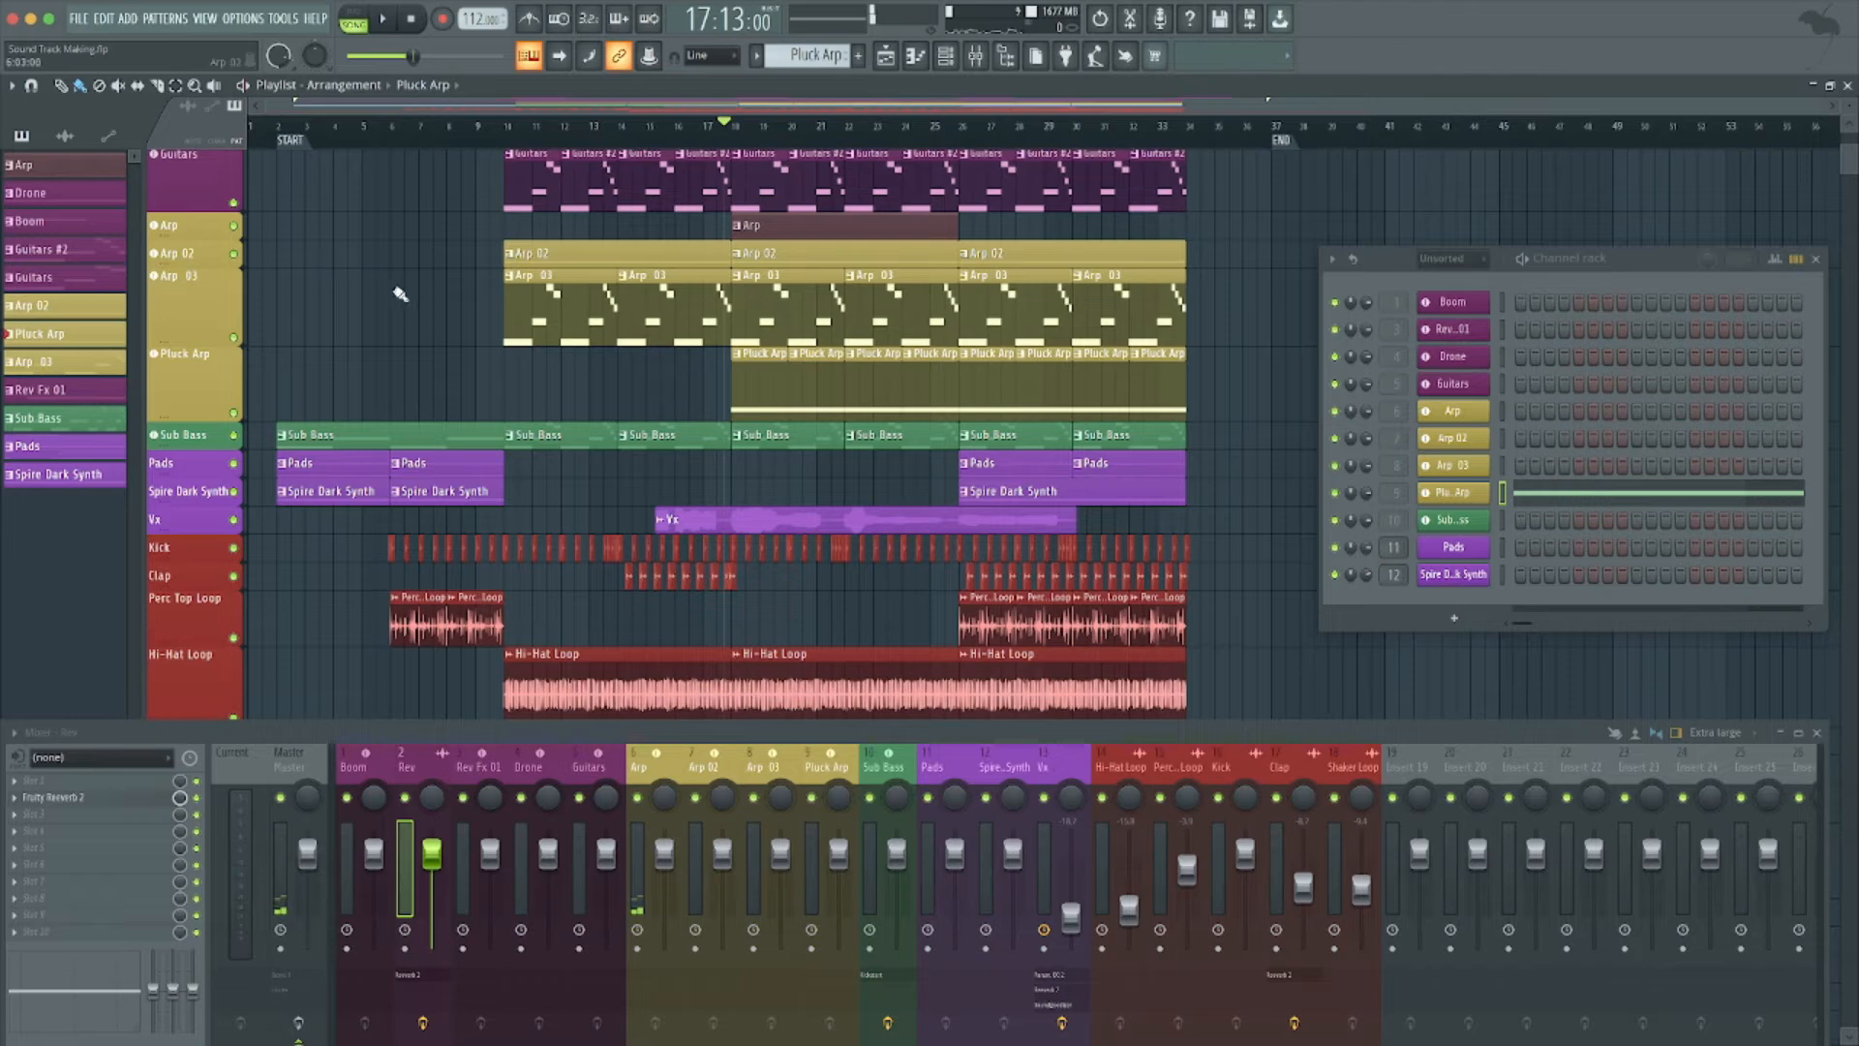
Unmute the MIX clip in the compacted playlist, solo its track, and play it from bar 15.
scroll(400, 295, down, 3)
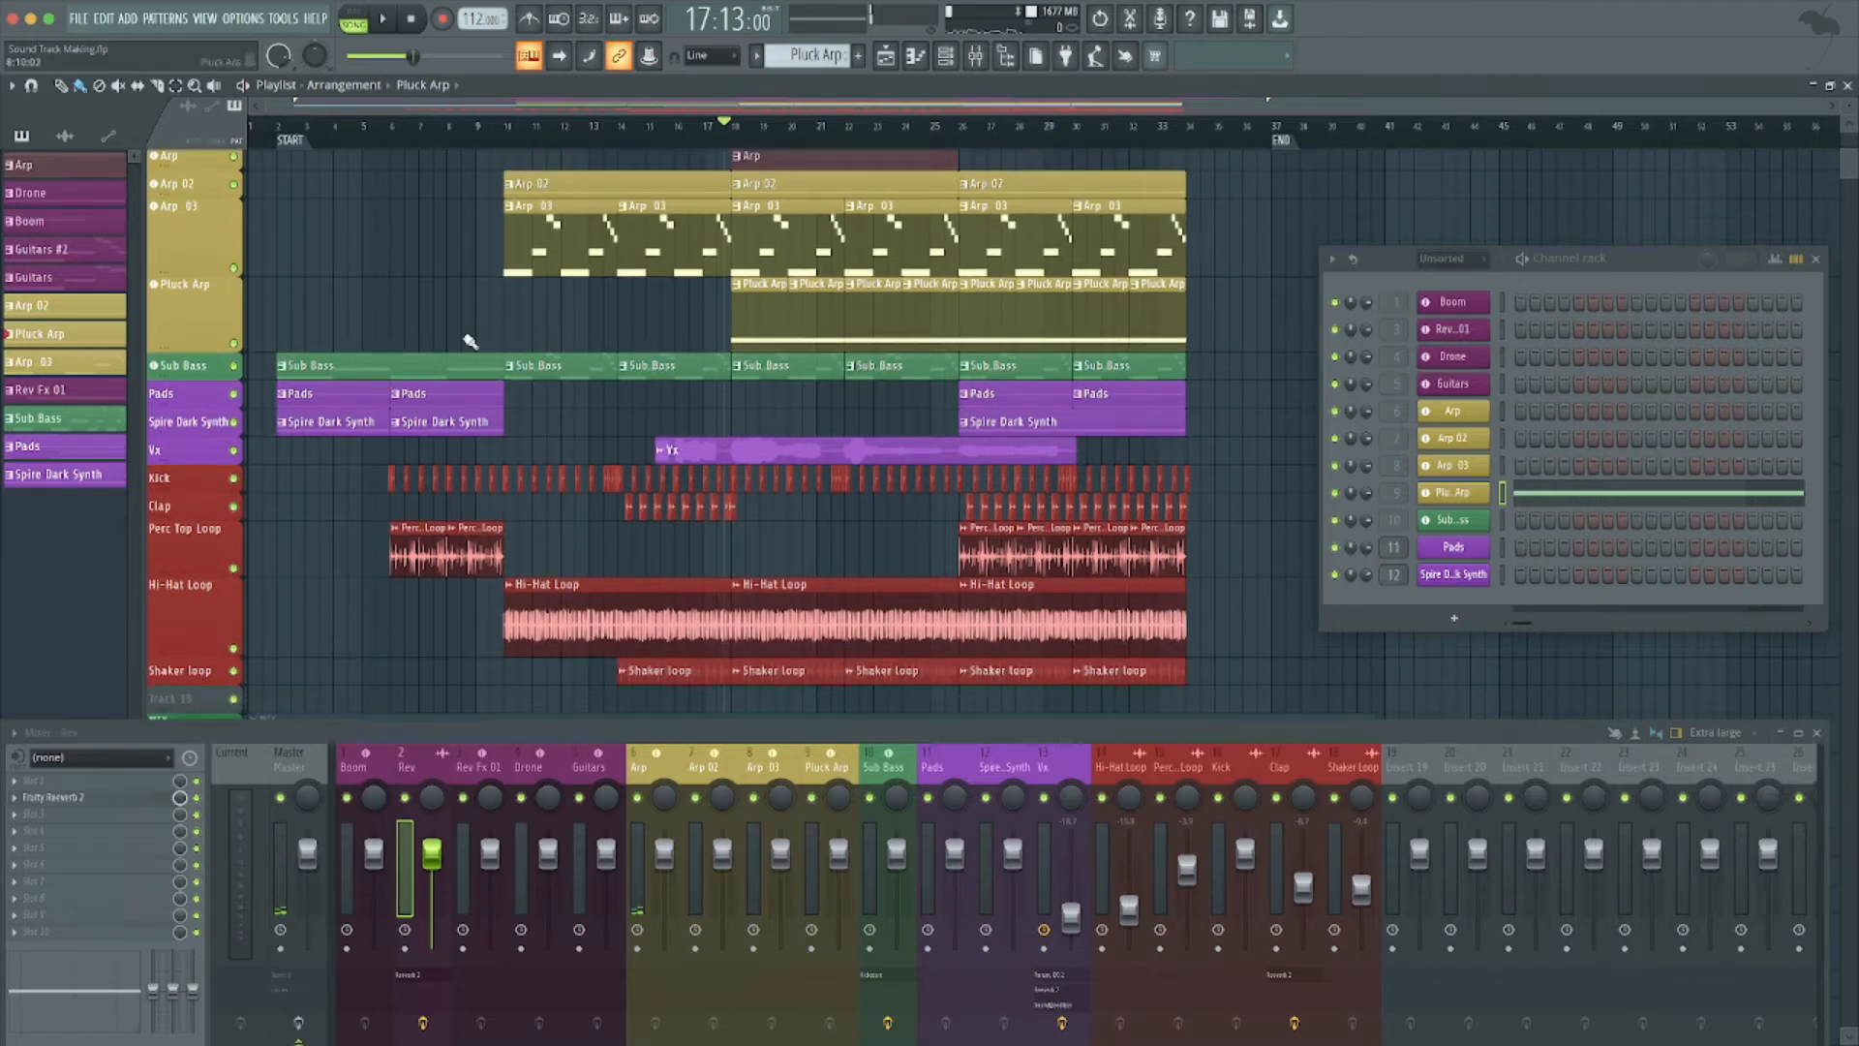
scroll(713, 344, down, 5)
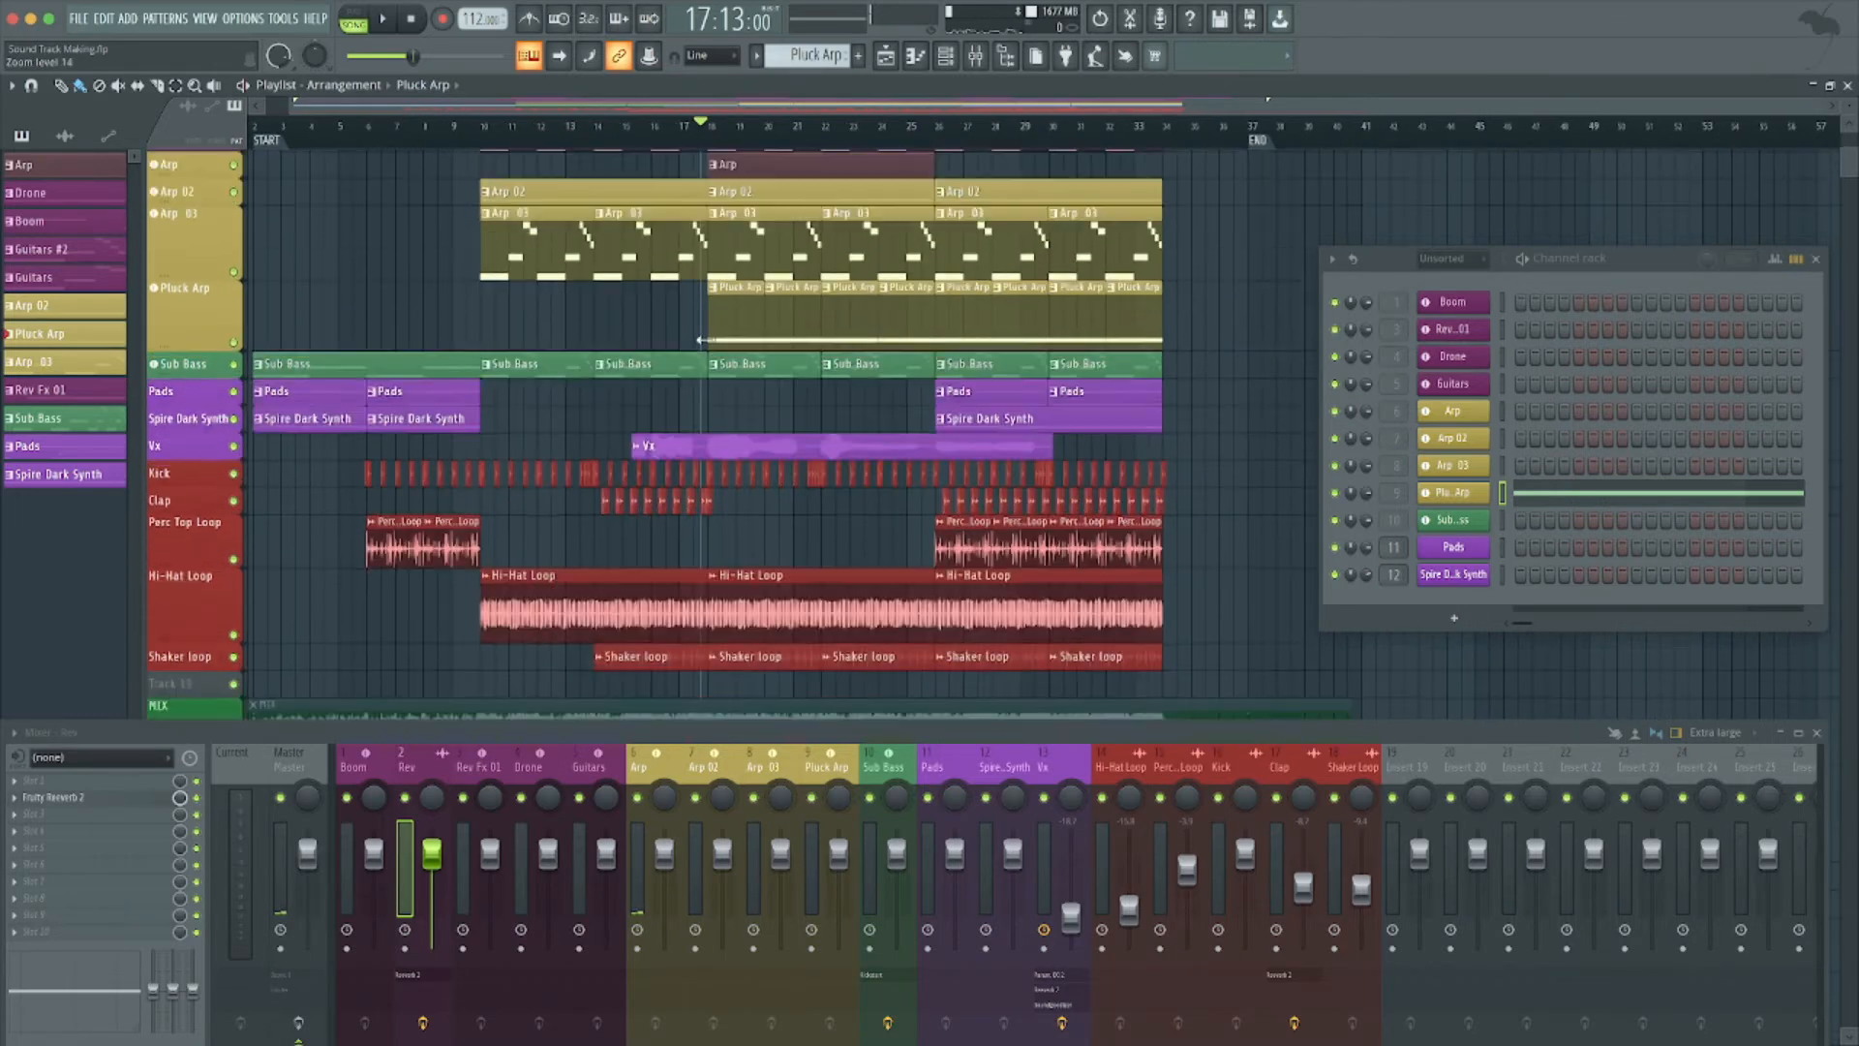
scroll(705, 340, down, 2)
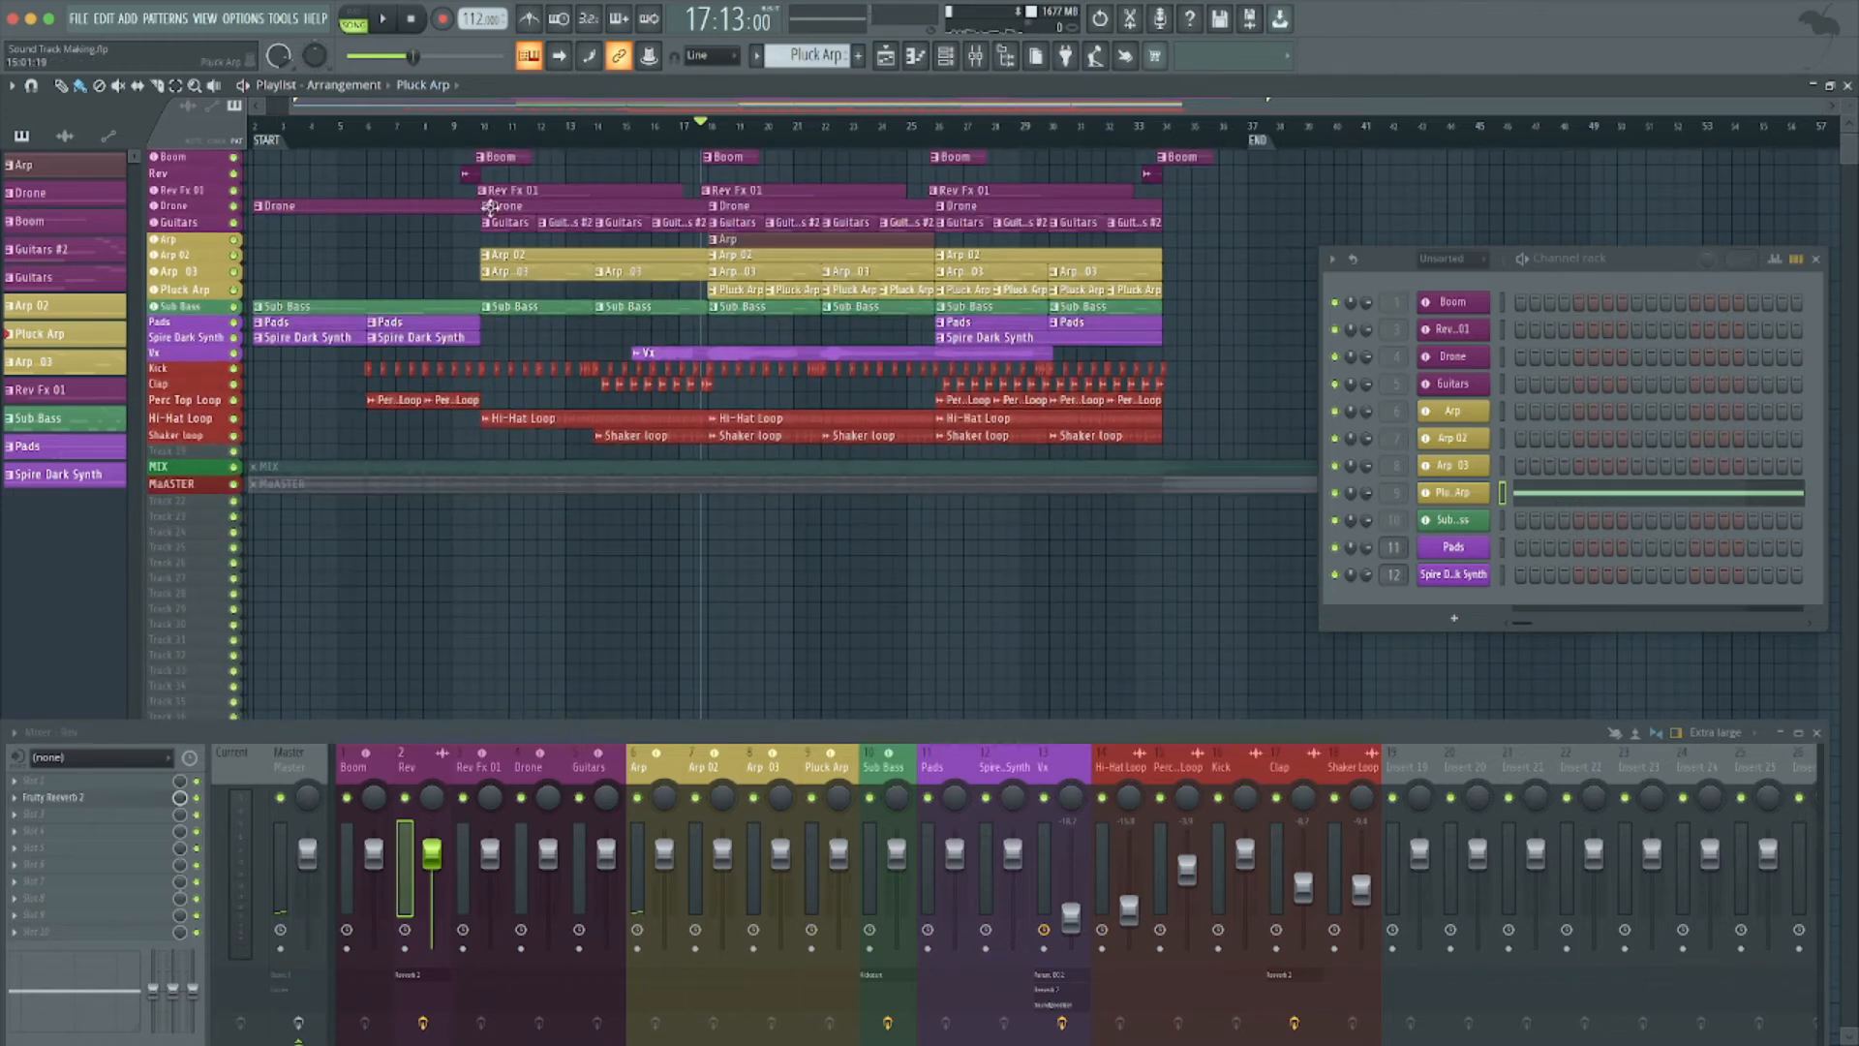
click(470, 141)
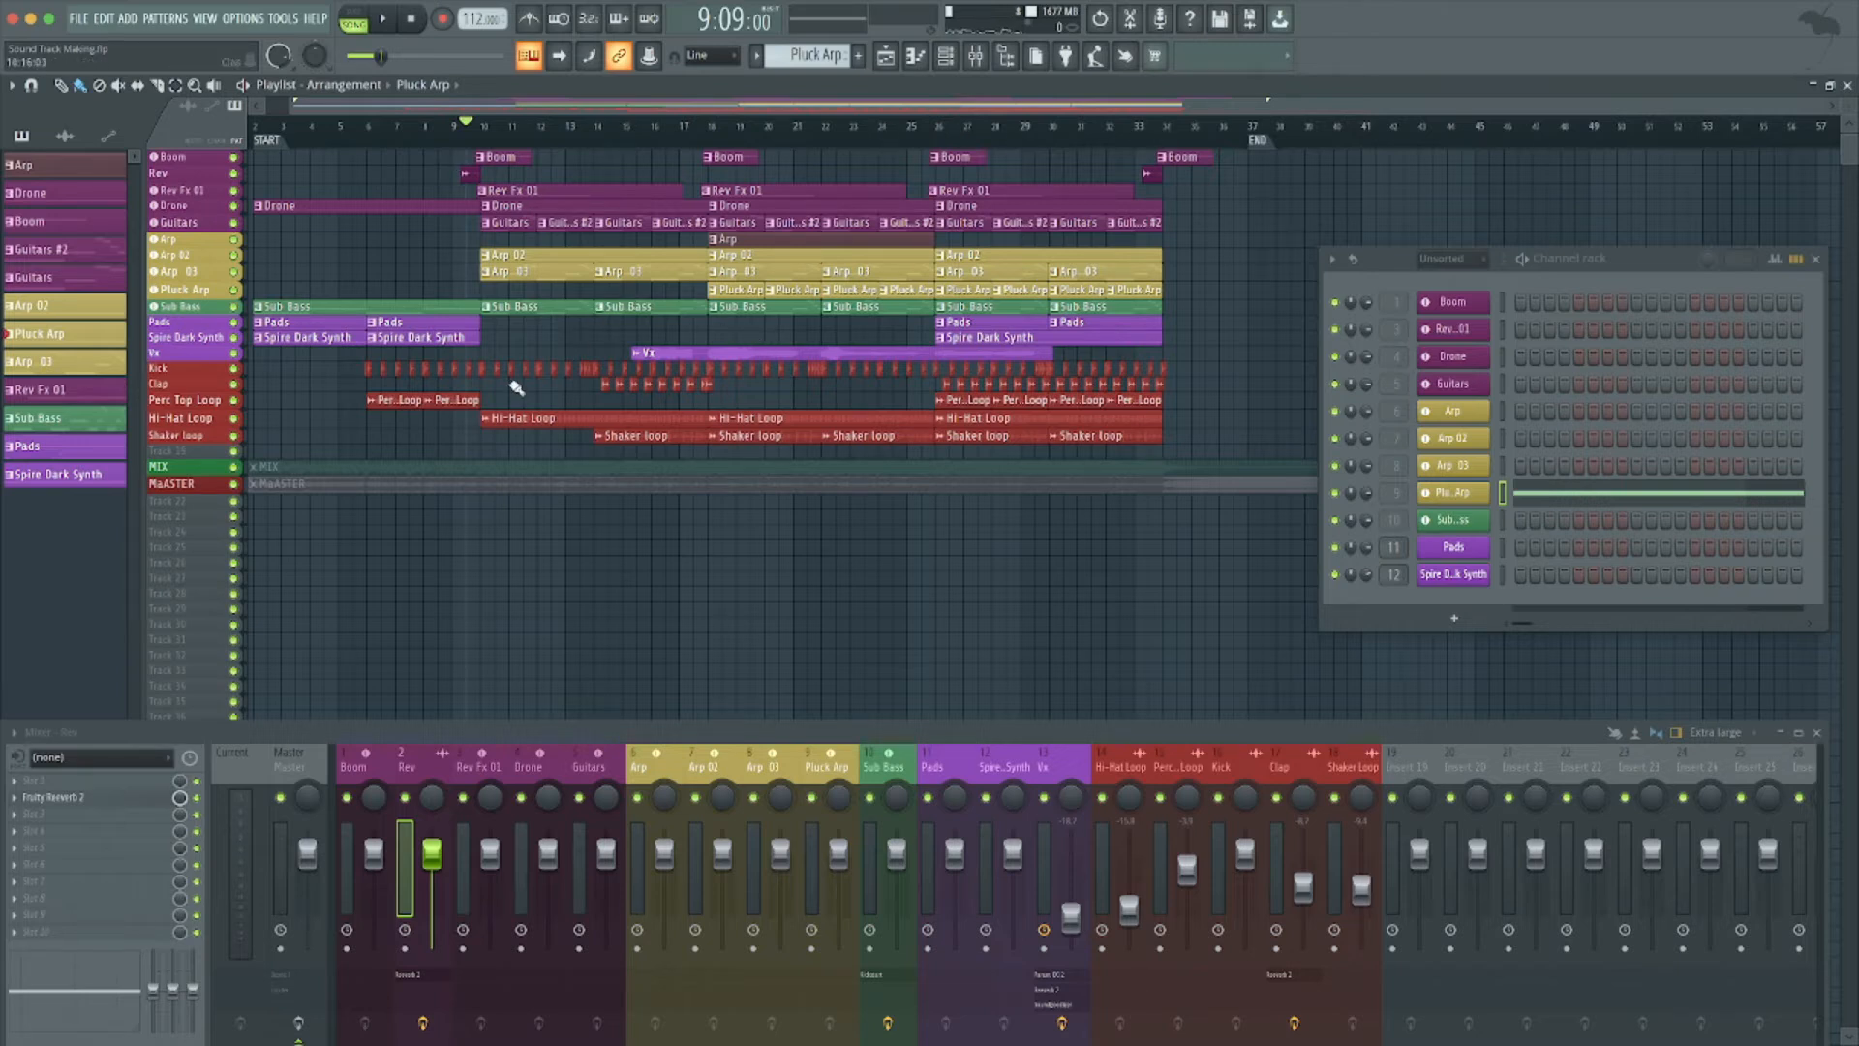
click(357, 466)
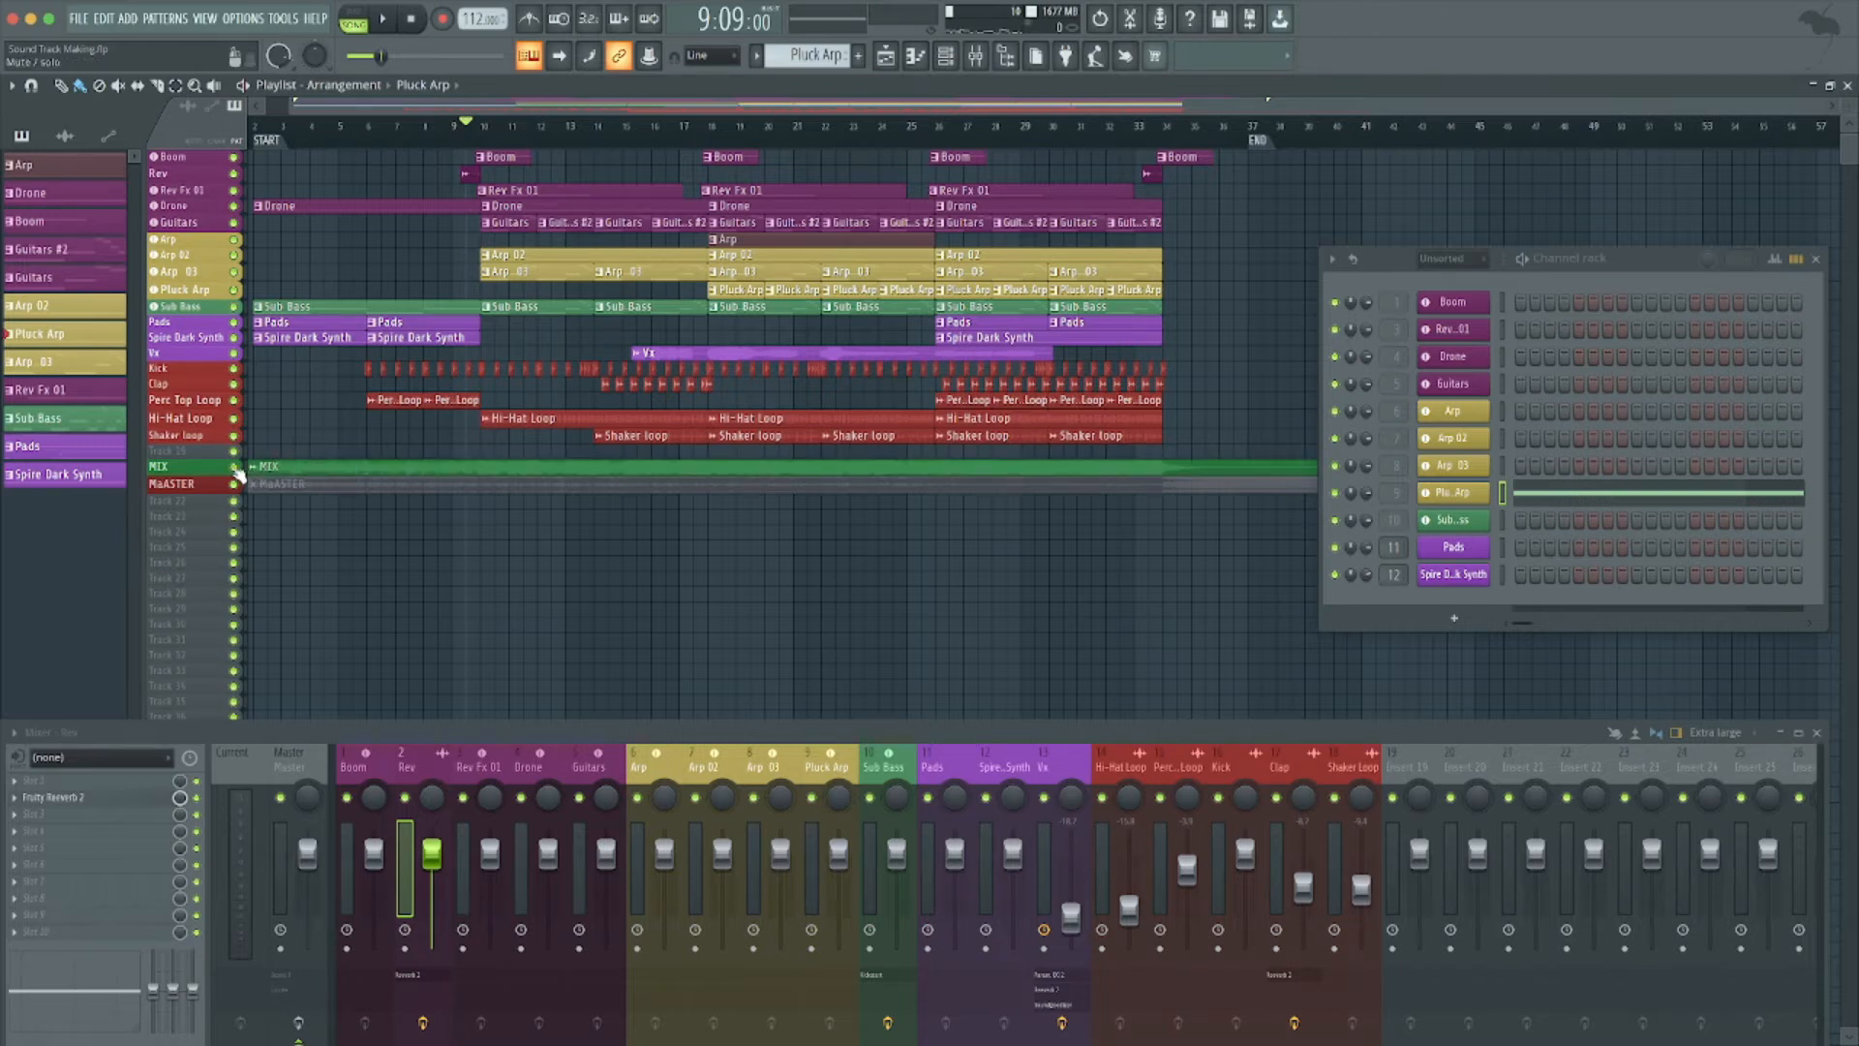
right_click(234, 467)
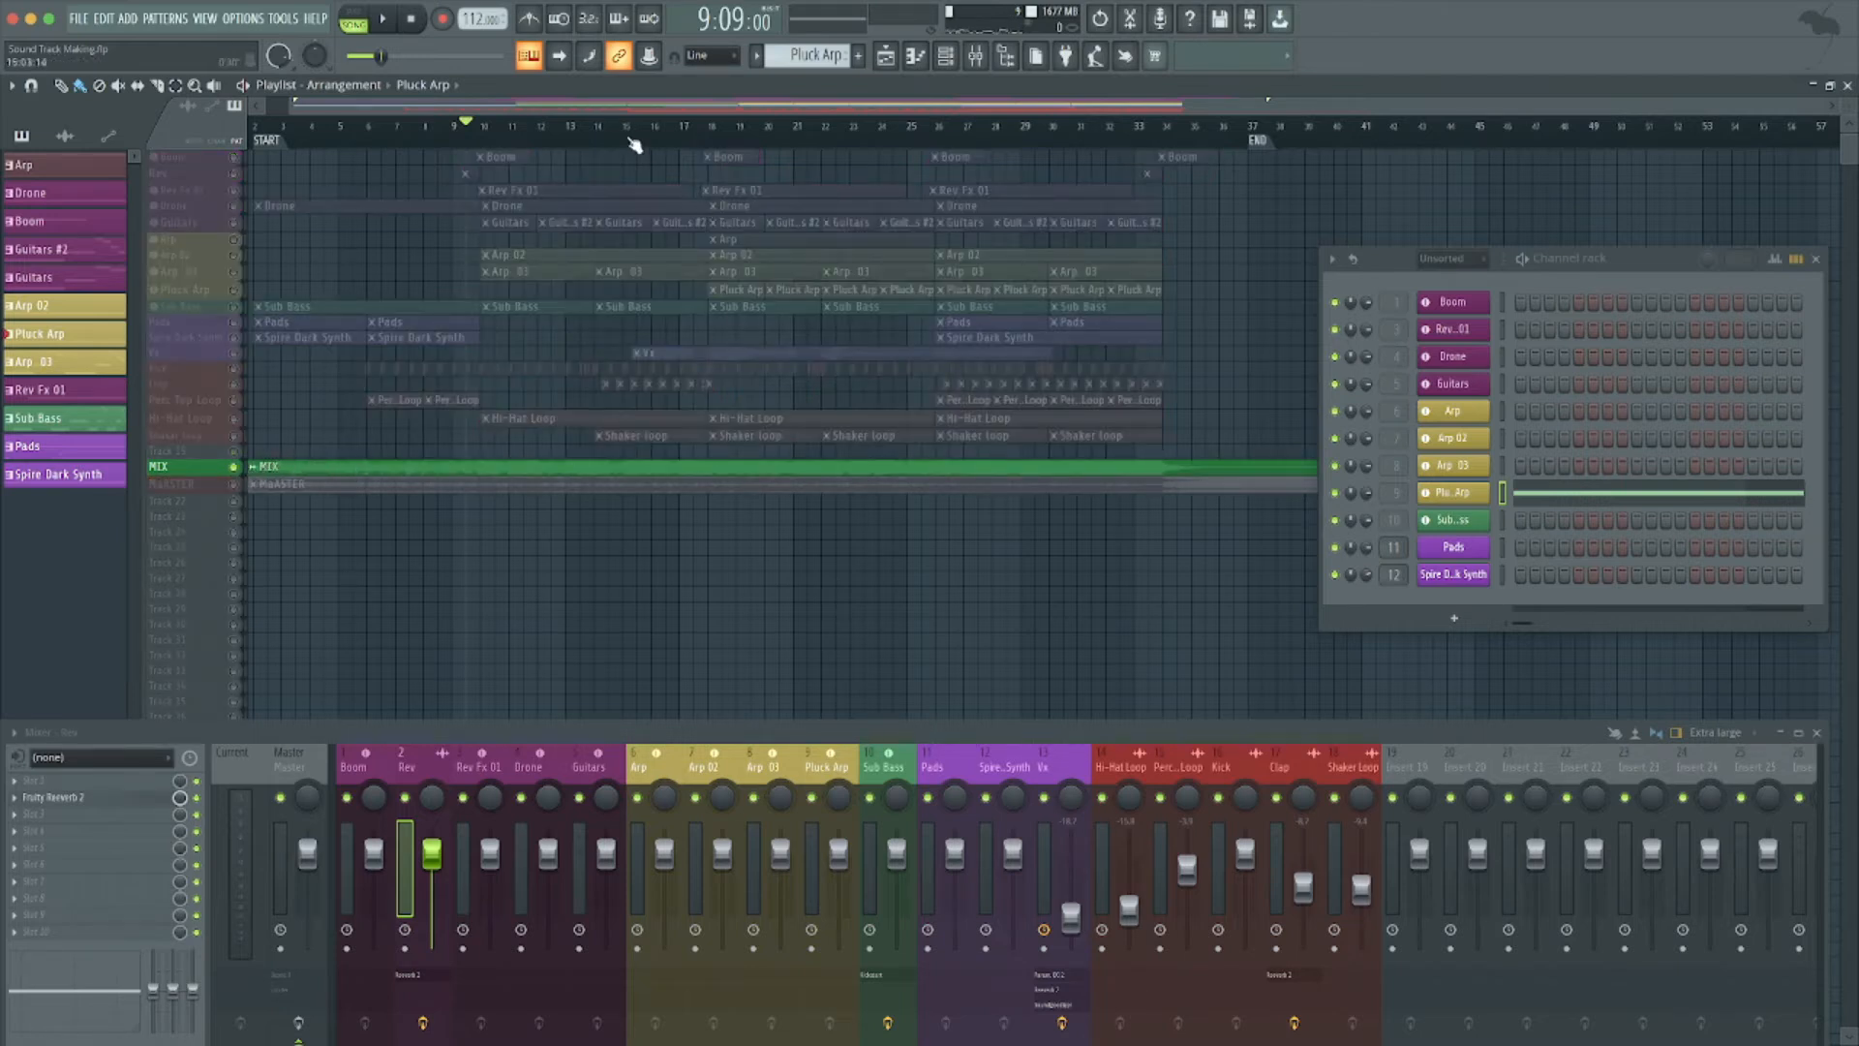
key(space)
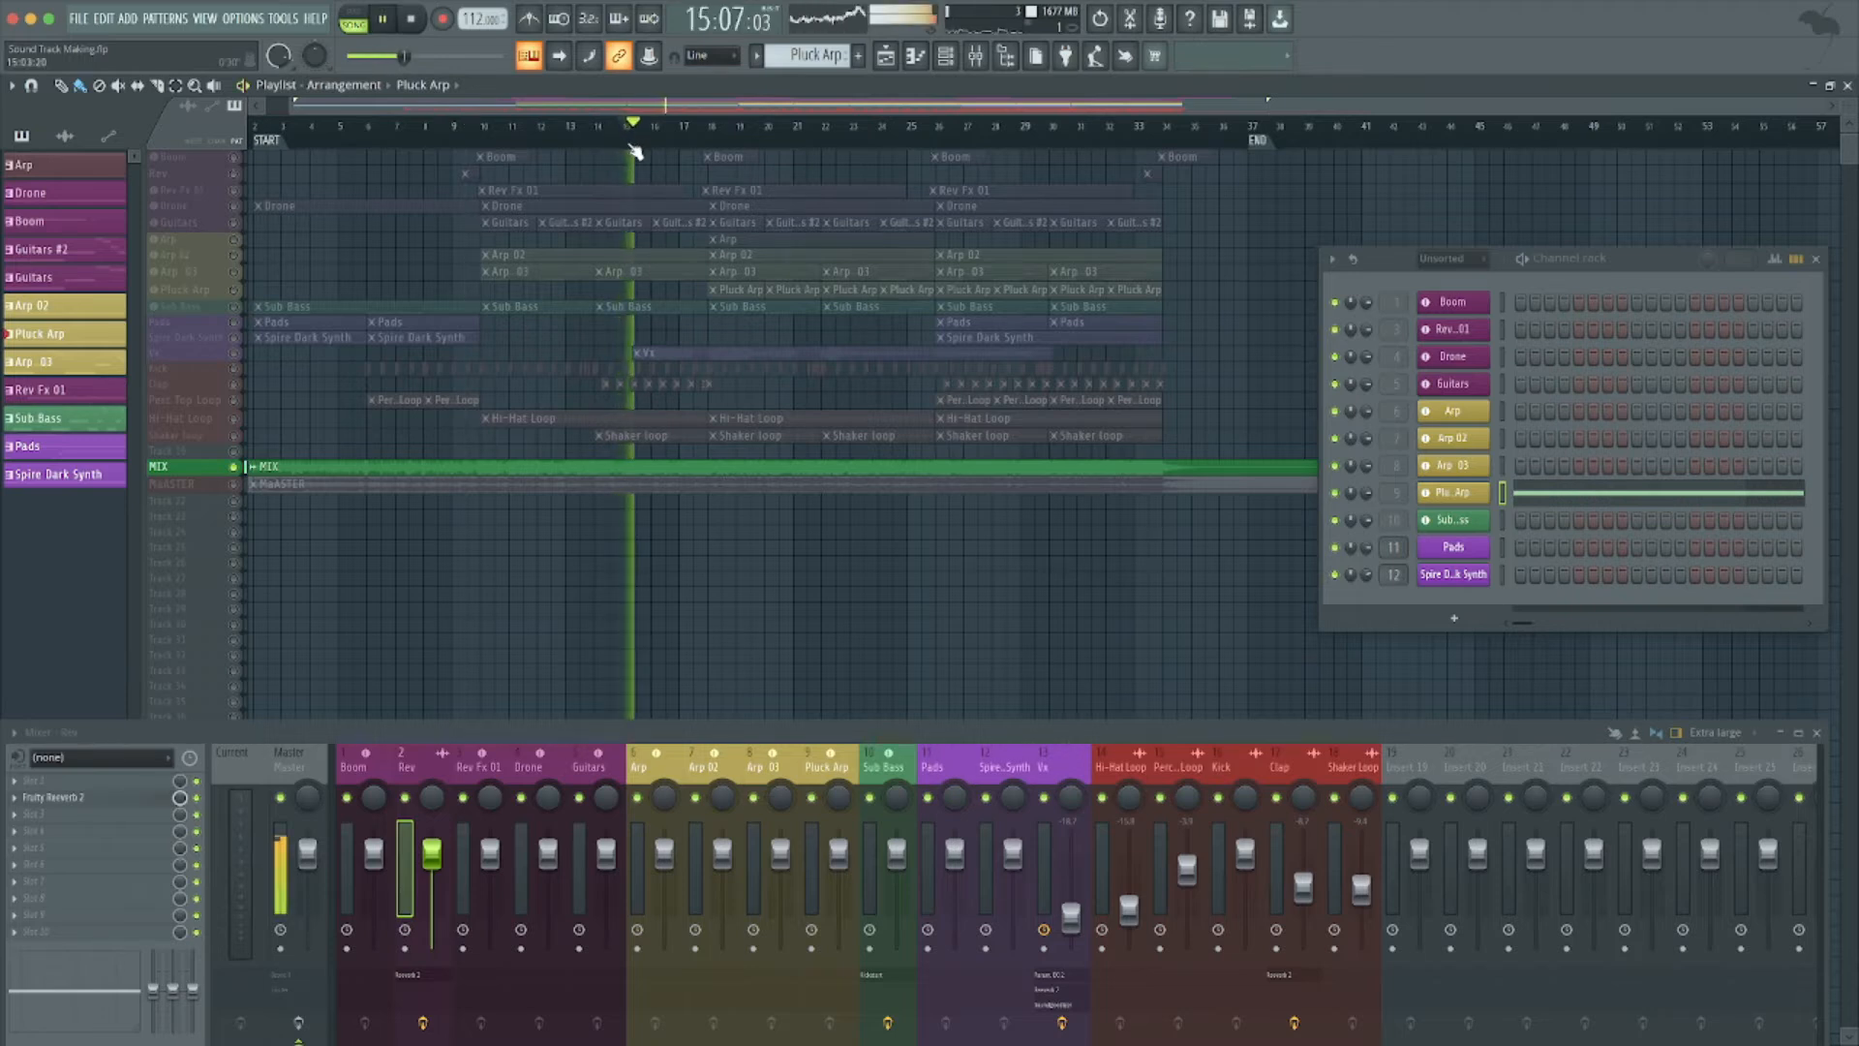
Stop playback, restore all tracks, and mute the MIX clip again.
key(space)
right_click(235, 467)
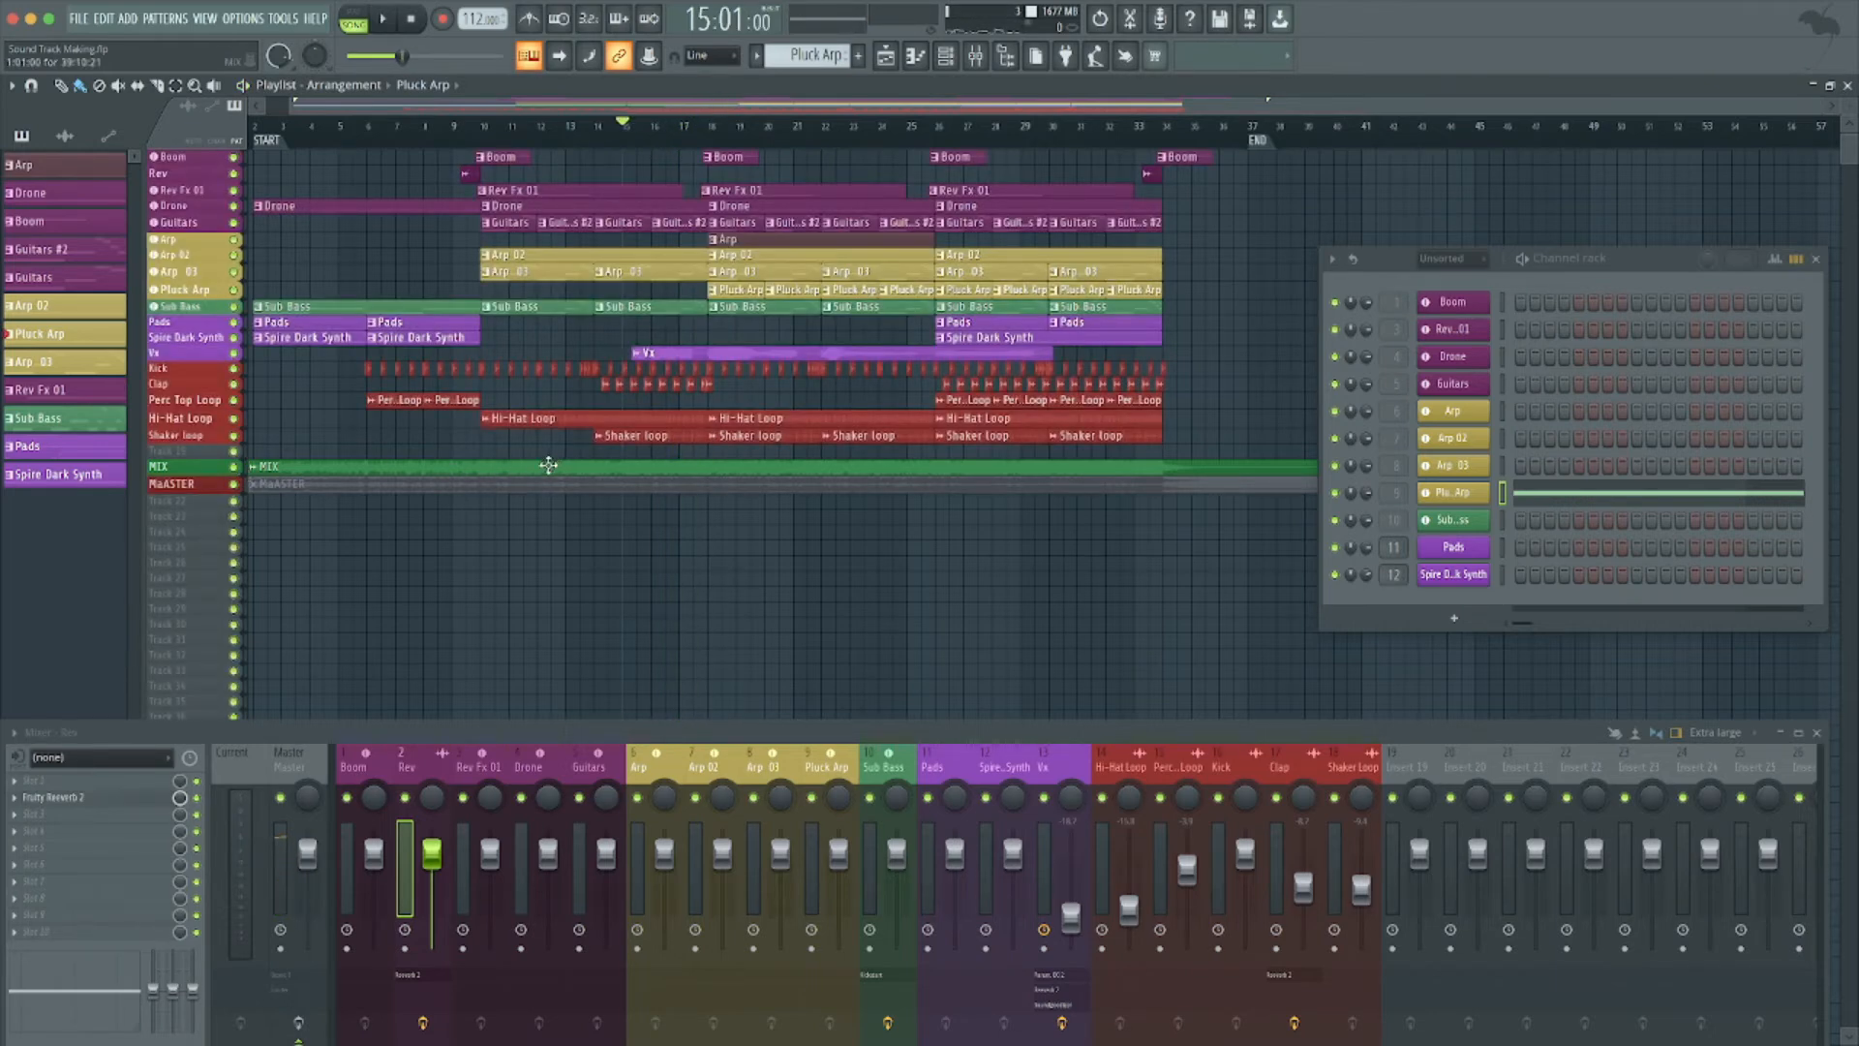
click(548, 467)
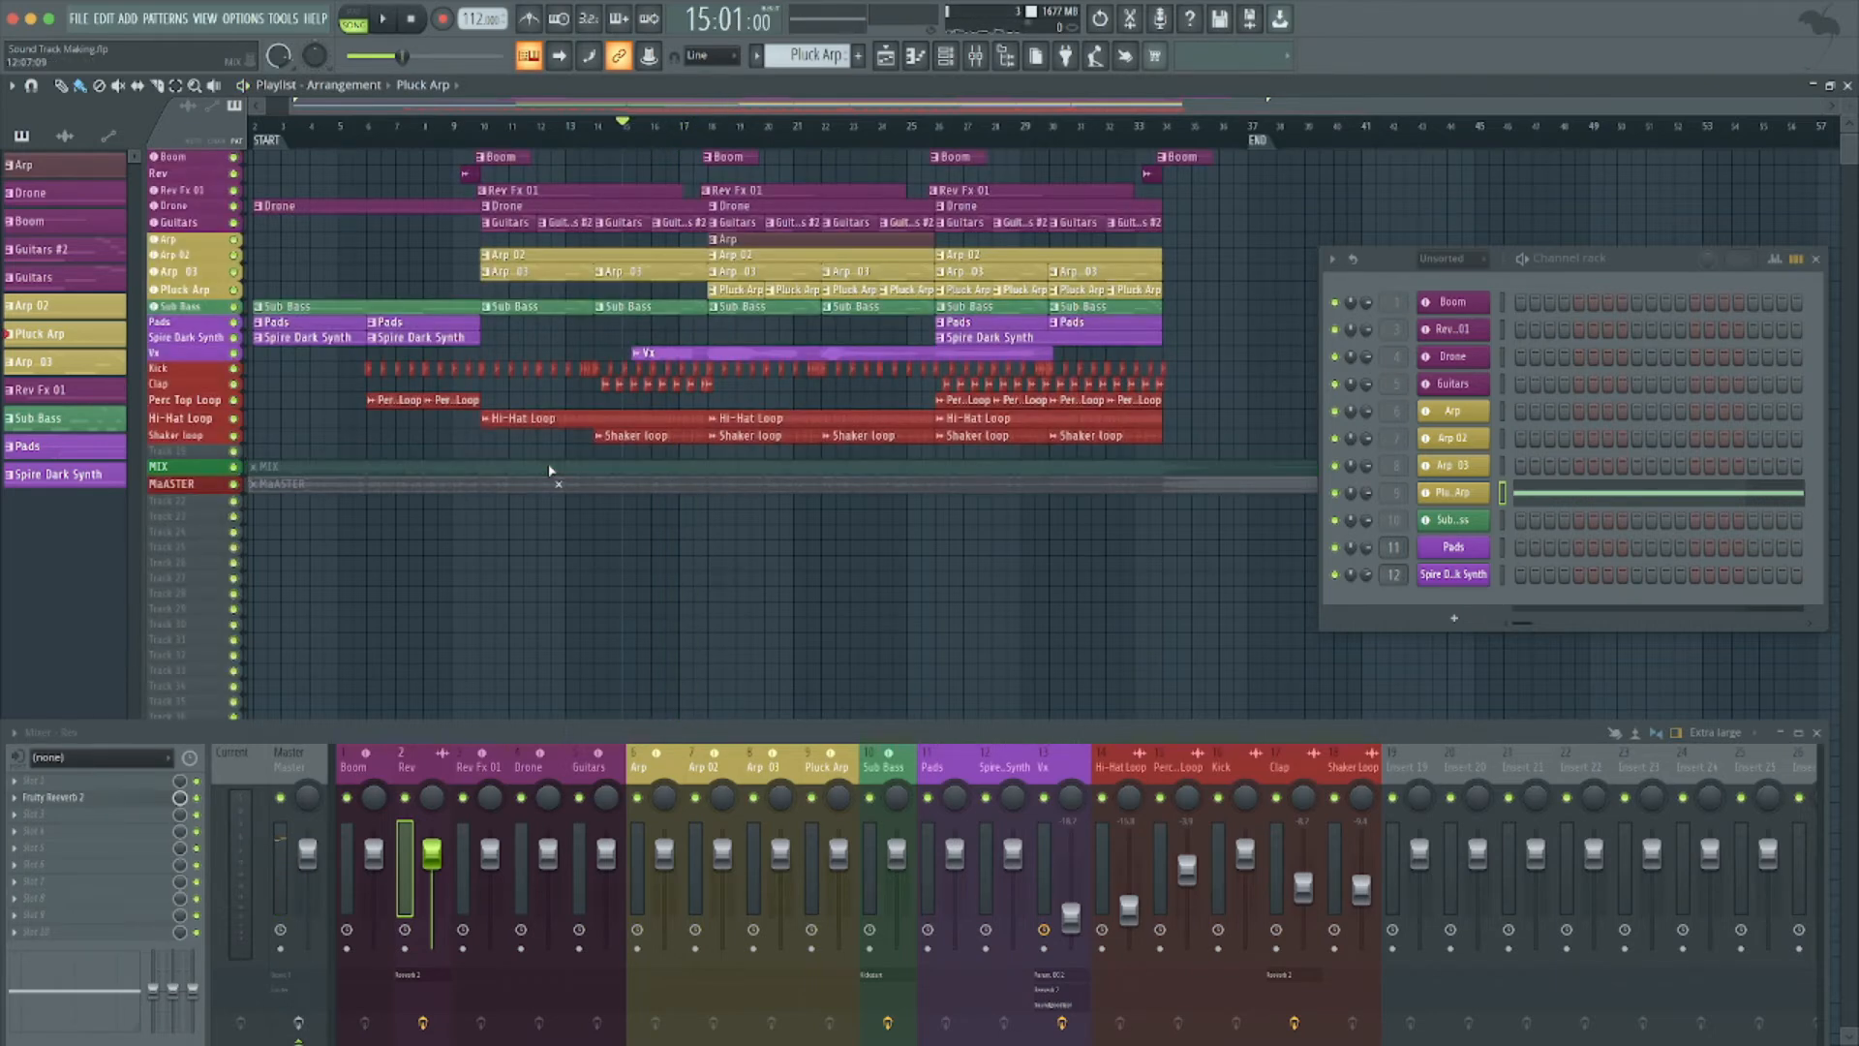
Solo the Vx track and play it from bar 15 with the playlist tracks enlarged to view its waveform.
right_click(235, 354)
key(space)
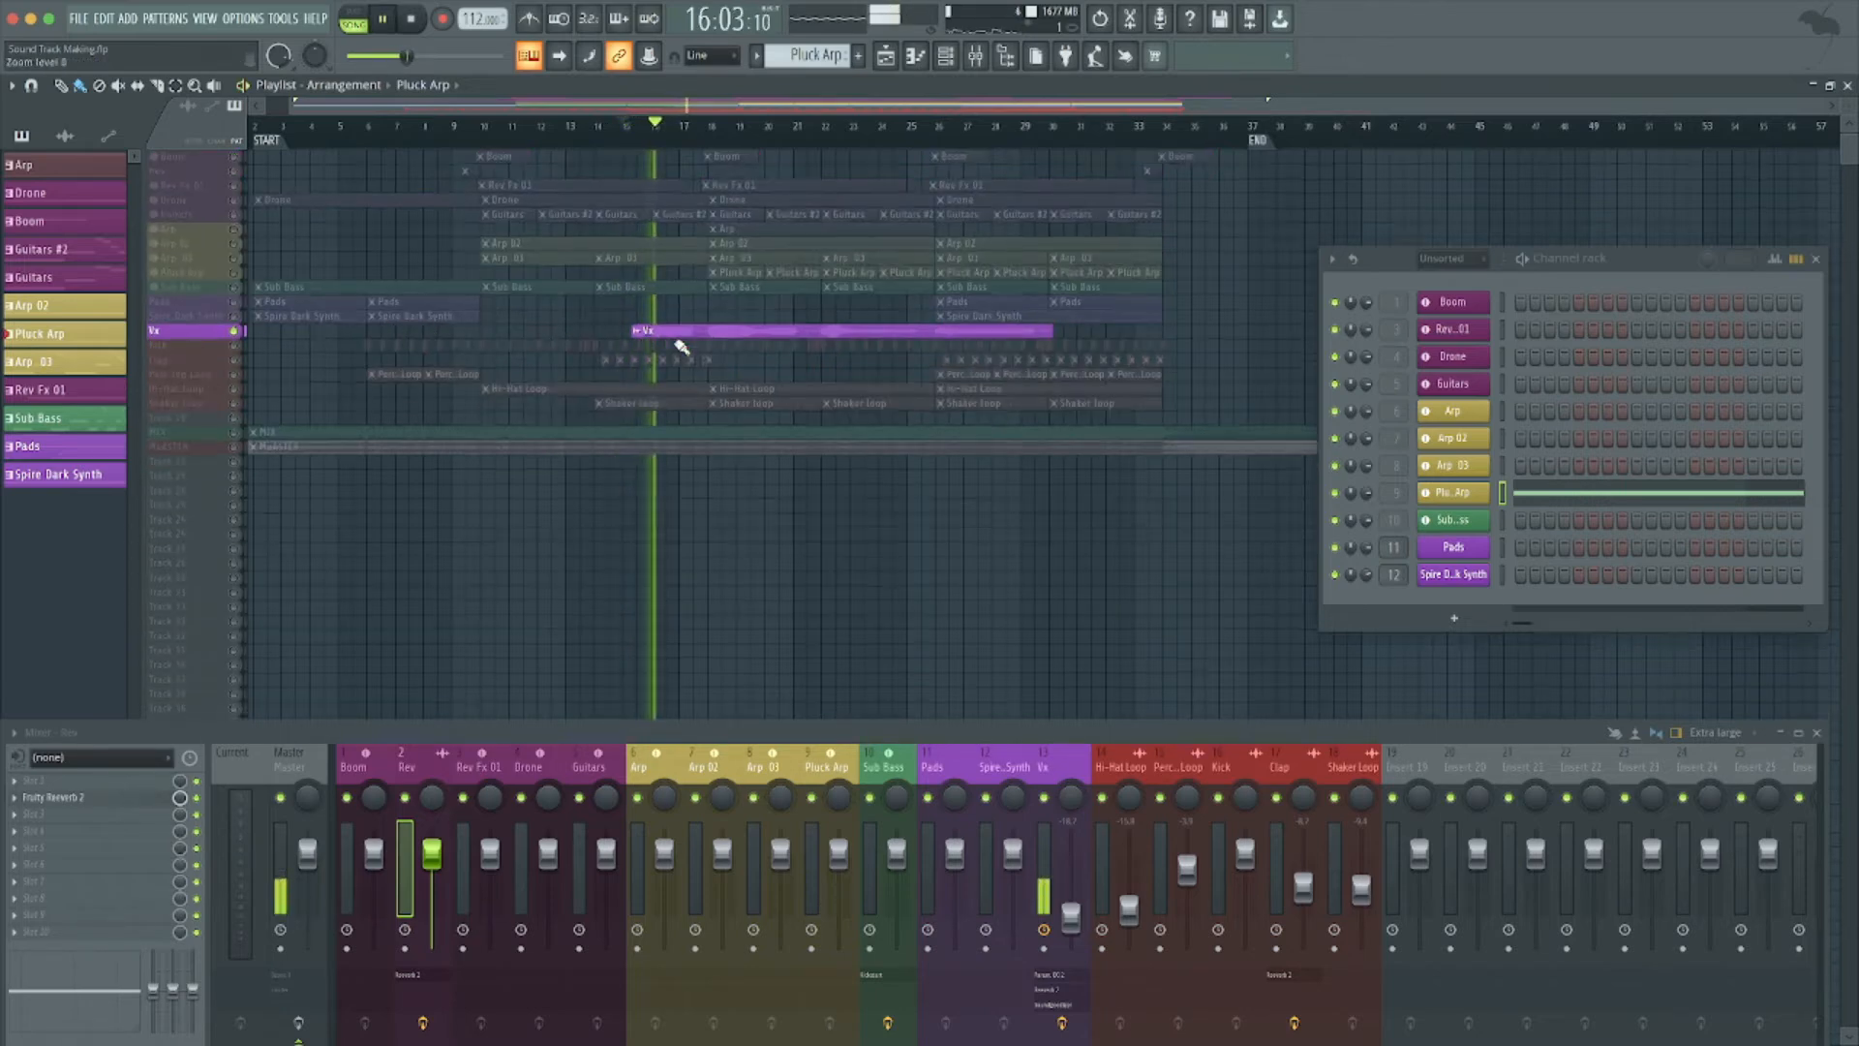
scroll(681, 347, up, 5)
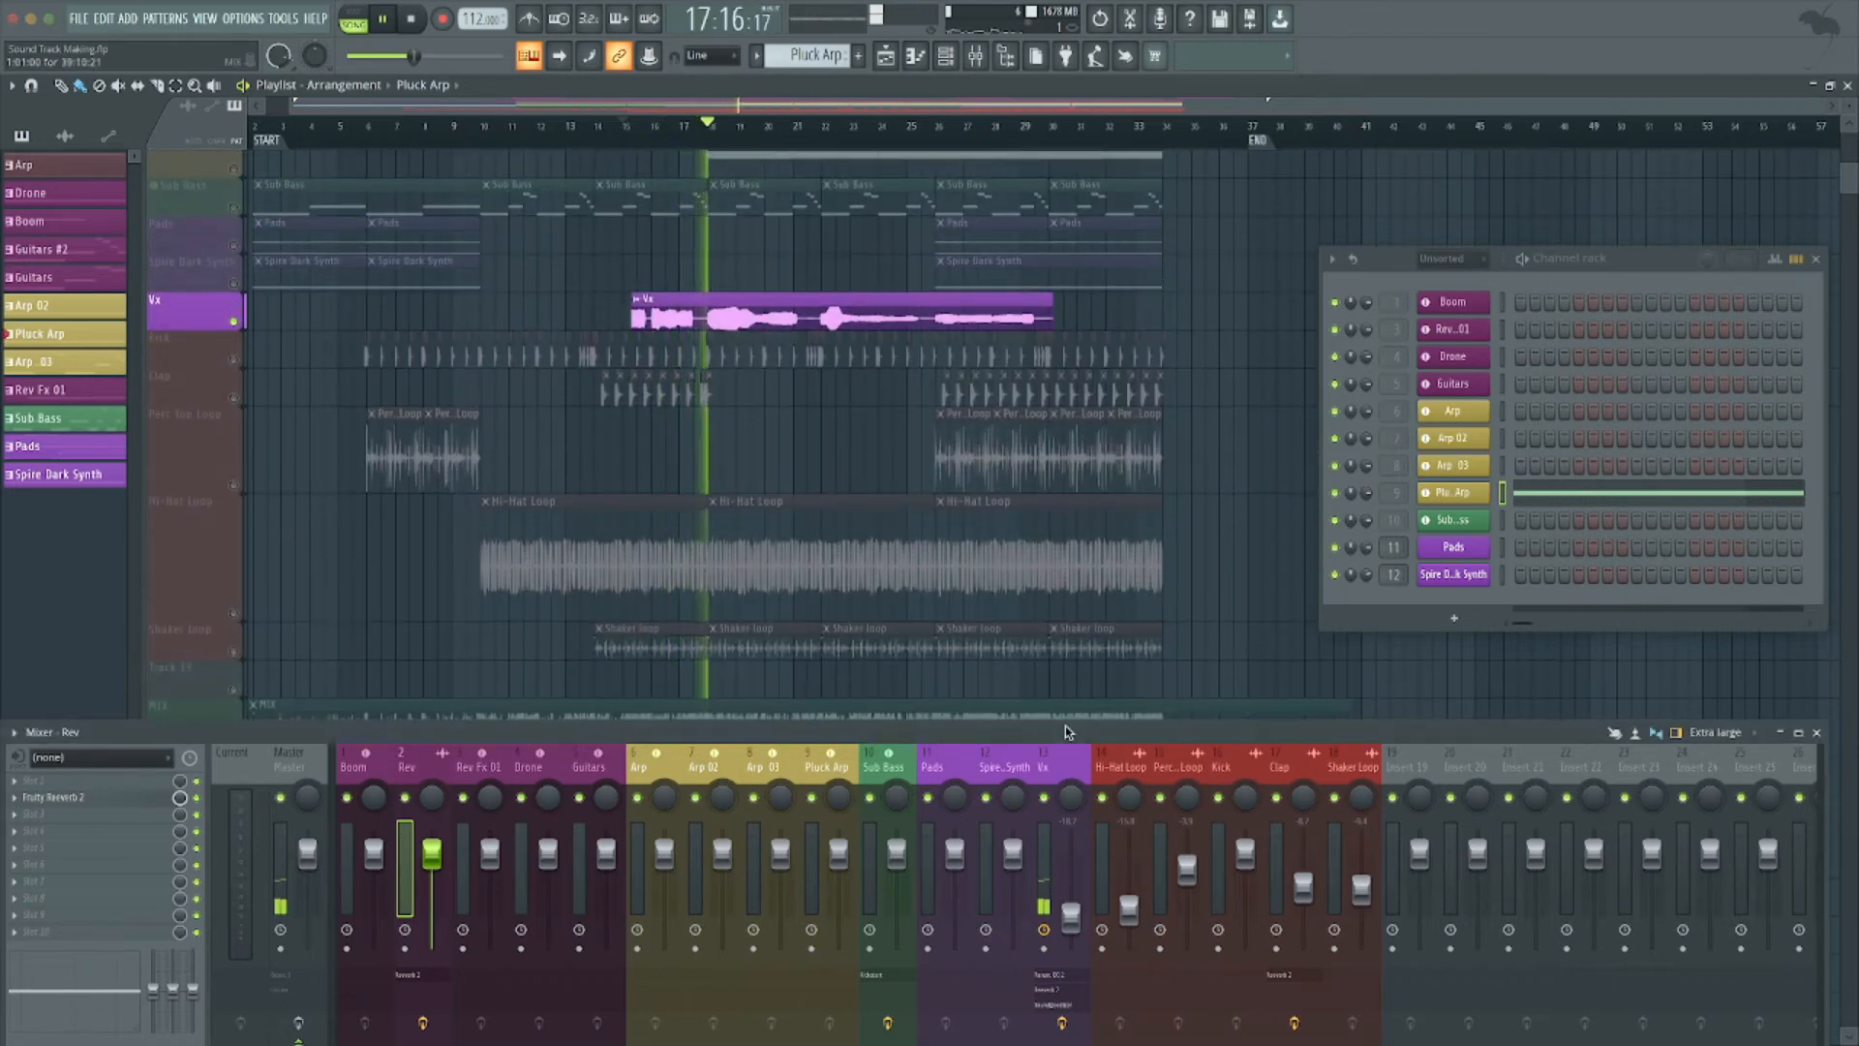
Select the Vx mixer channel, move the mixer window up to uncover its lower controls, stop, and replay the Vx track from bar 15.
click(1061, 752)
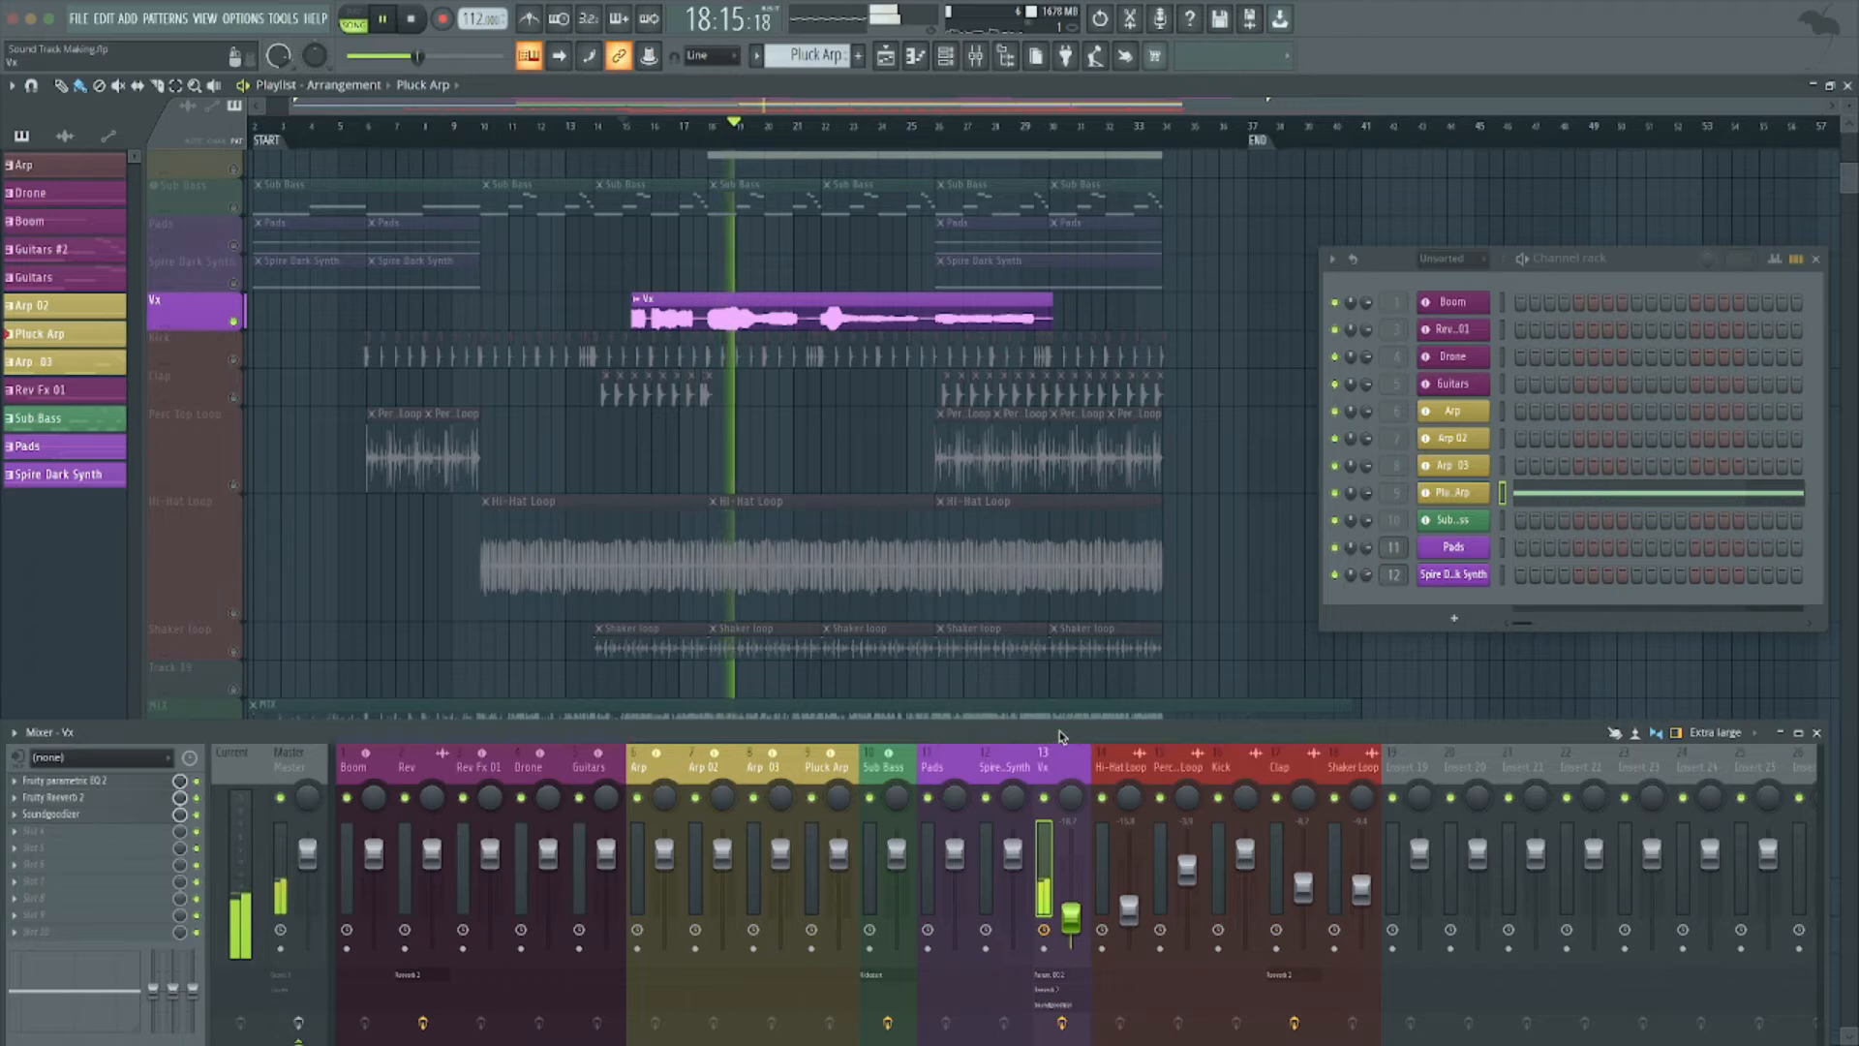
drag(1060, 731, 1054, 716)
key(space)
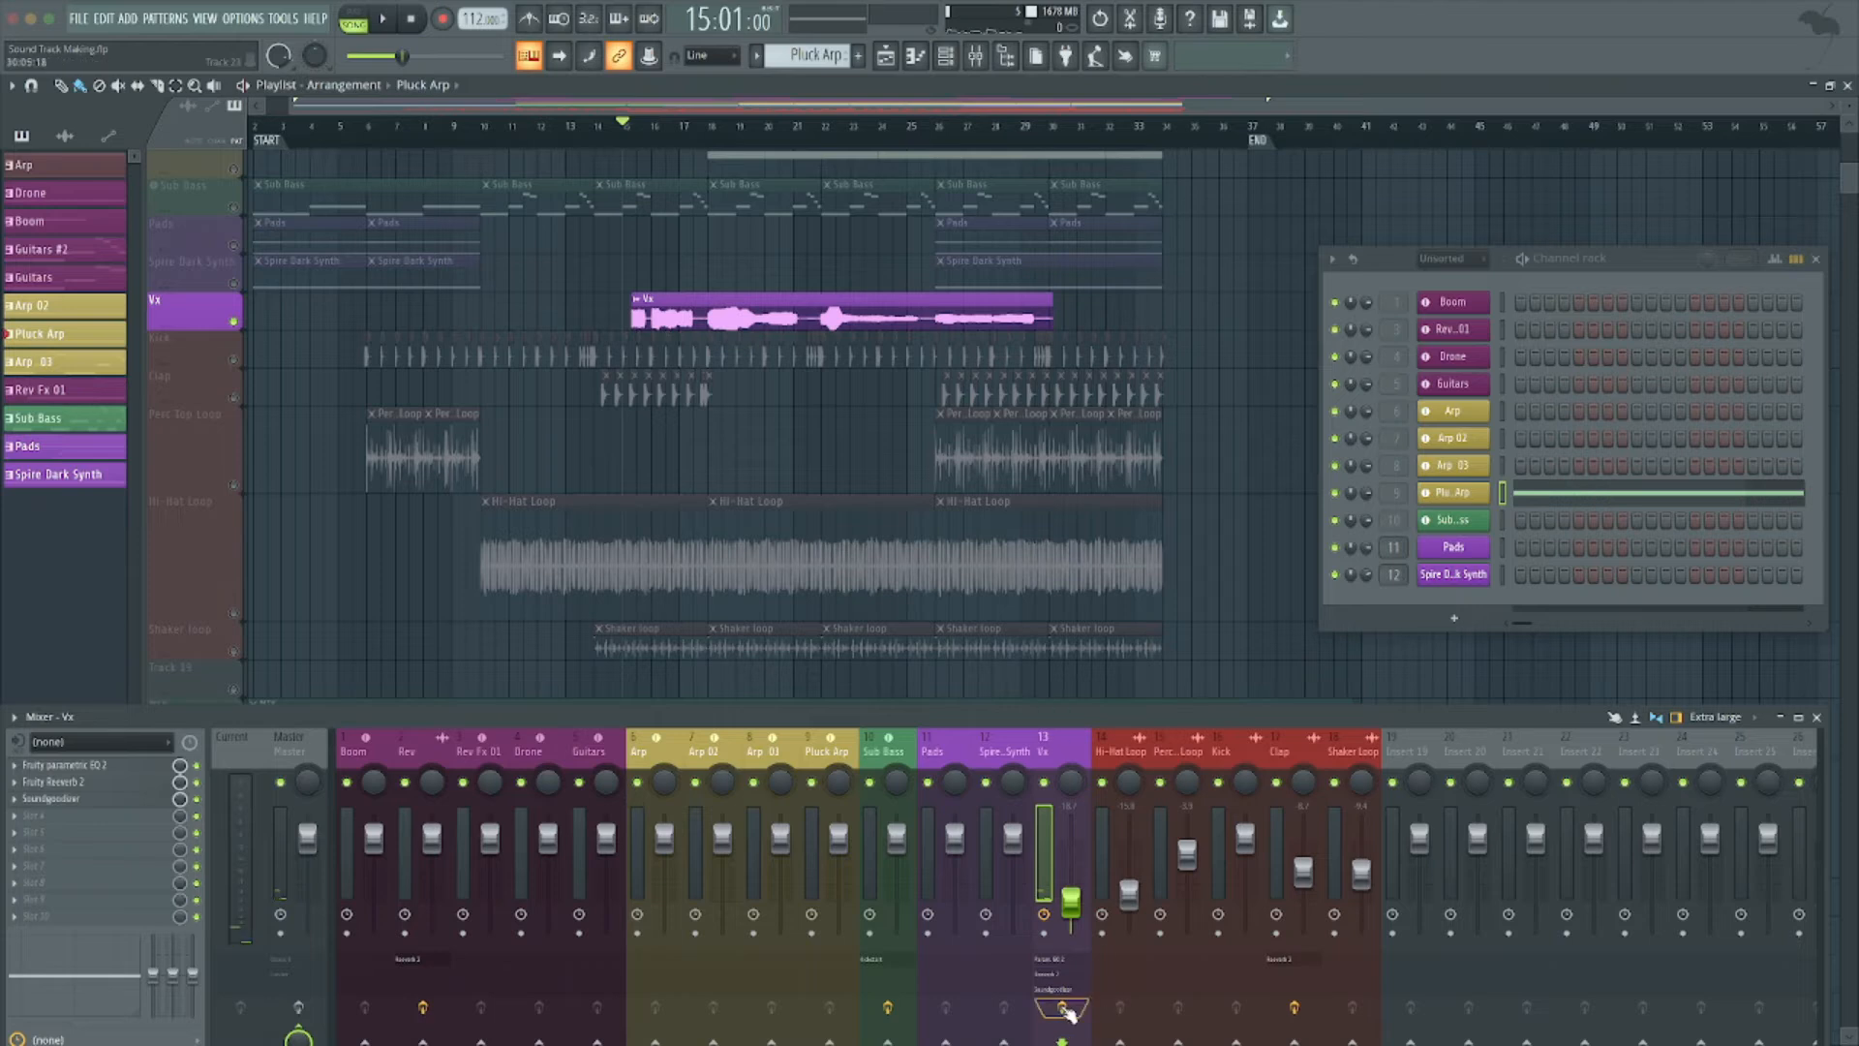
key(space)
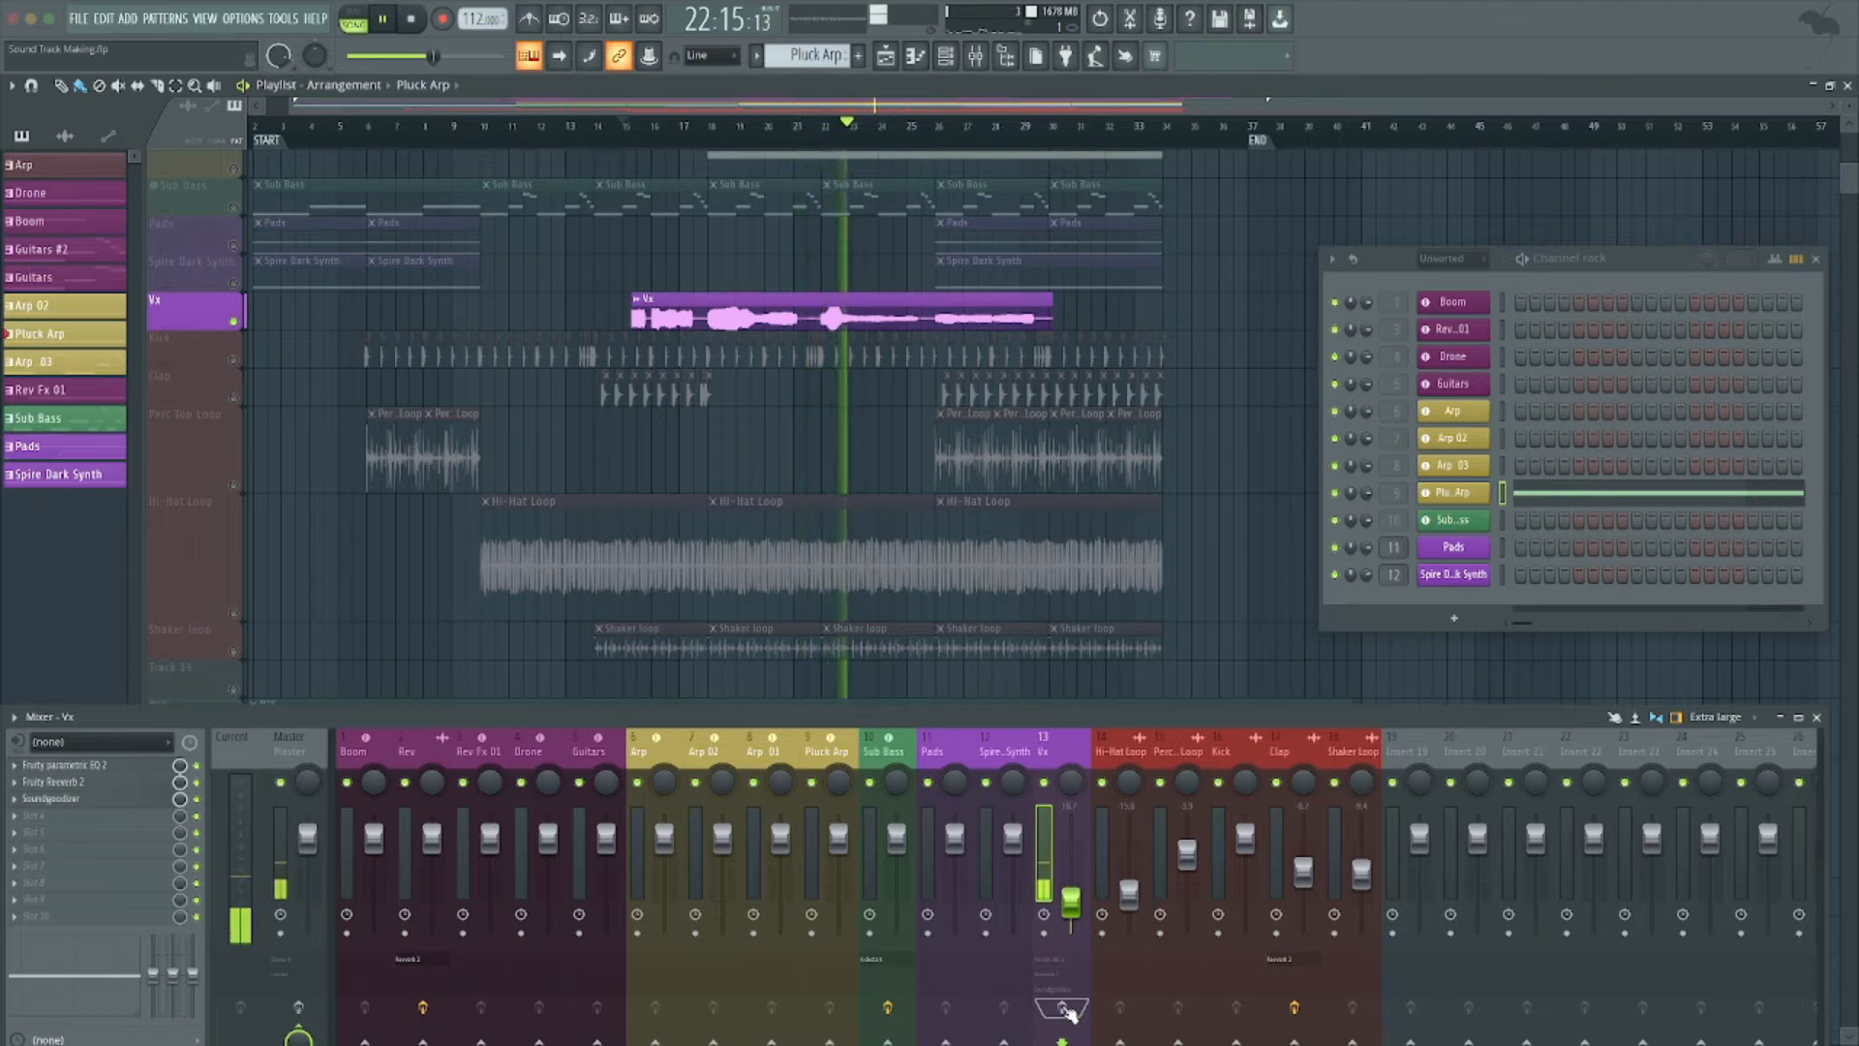
Re-enable the Vx channel's effects, replay the Vx track from bar 15, and restore all tracks once playback is stopped.
key(space)
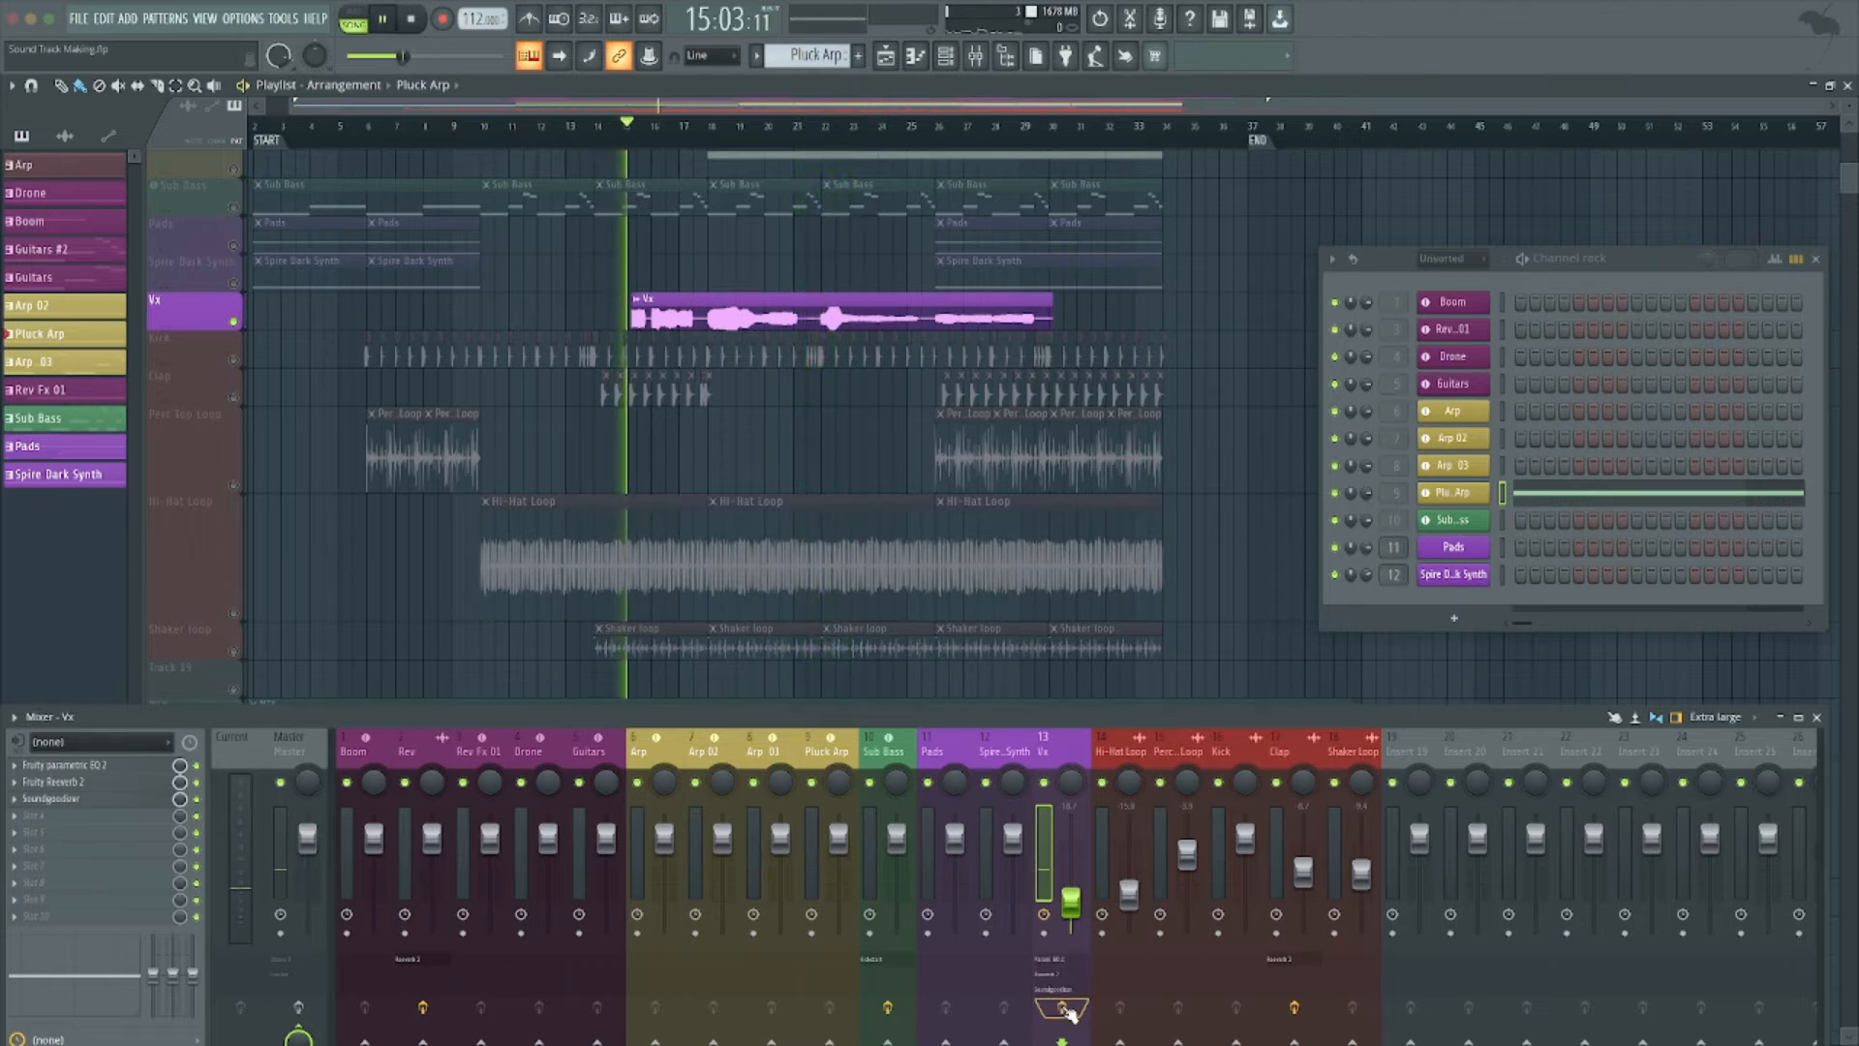
key(space)
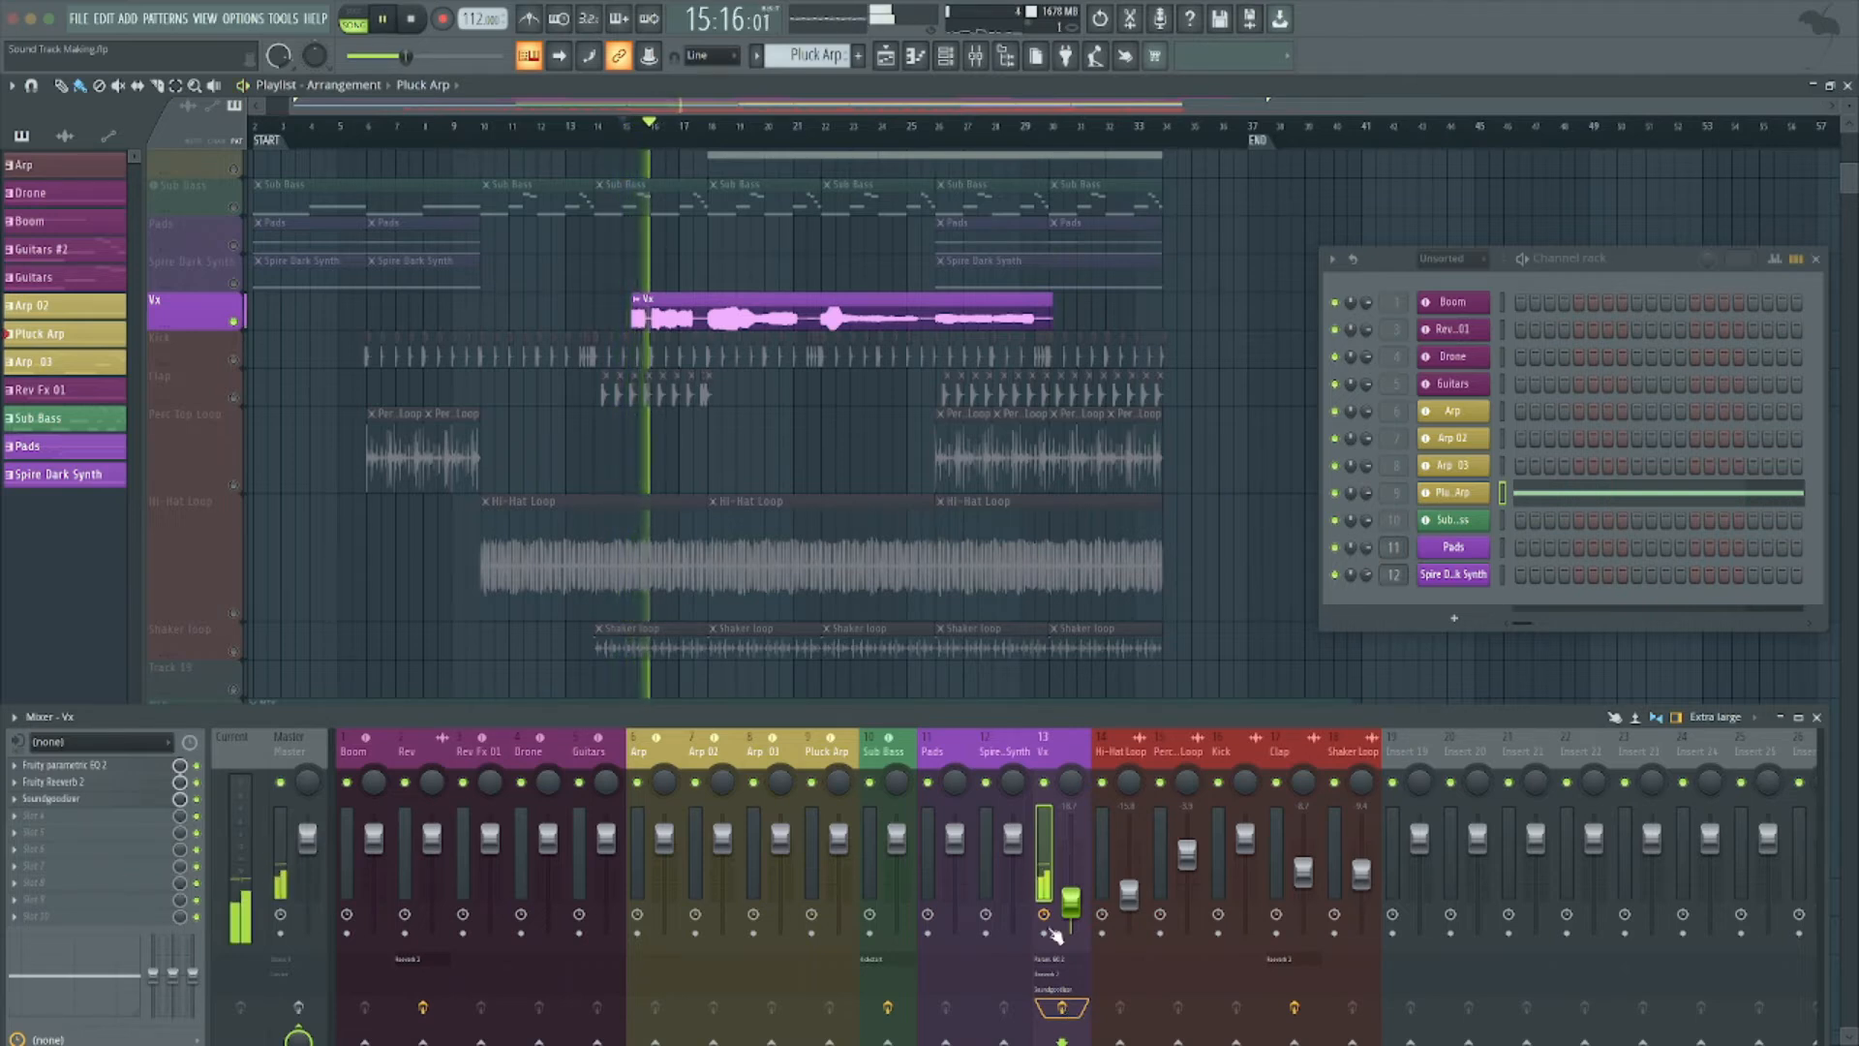
scroll(814, 616, down, 3)
scroll(809, 596, down, 1)
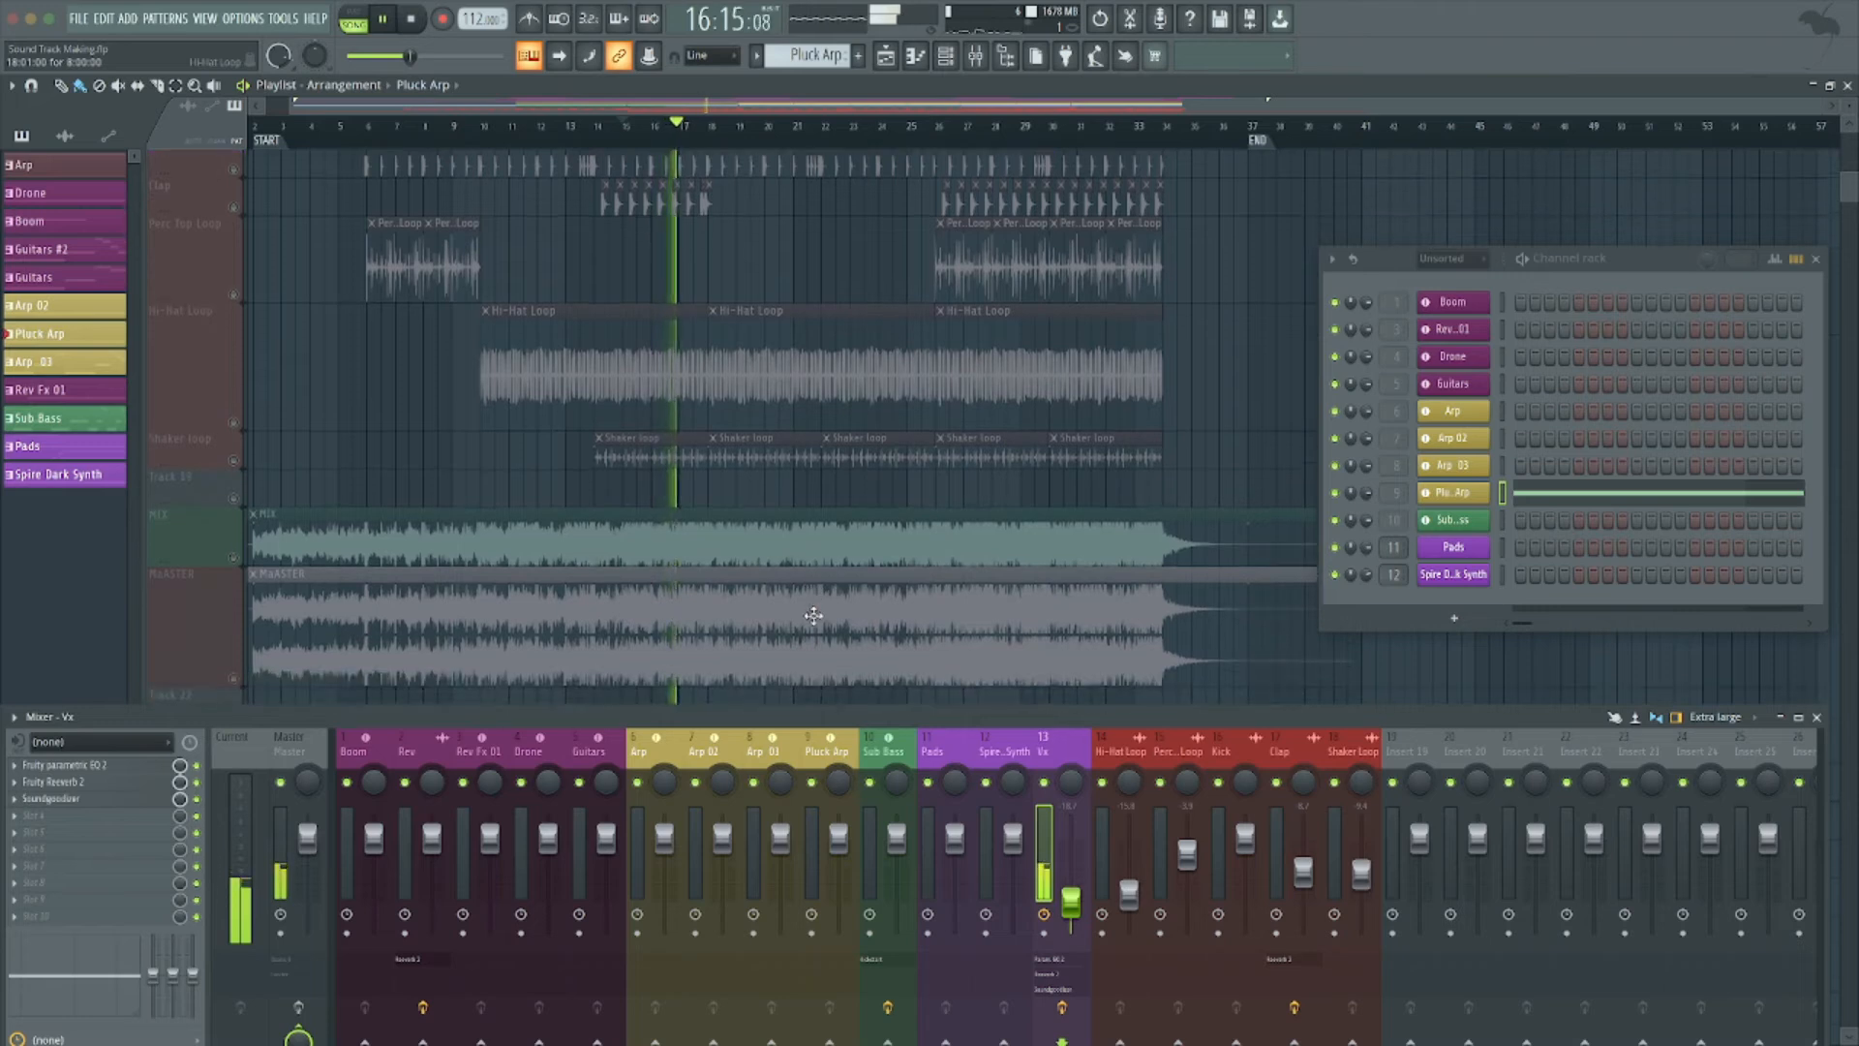
scroll(803, 575, up, 1)
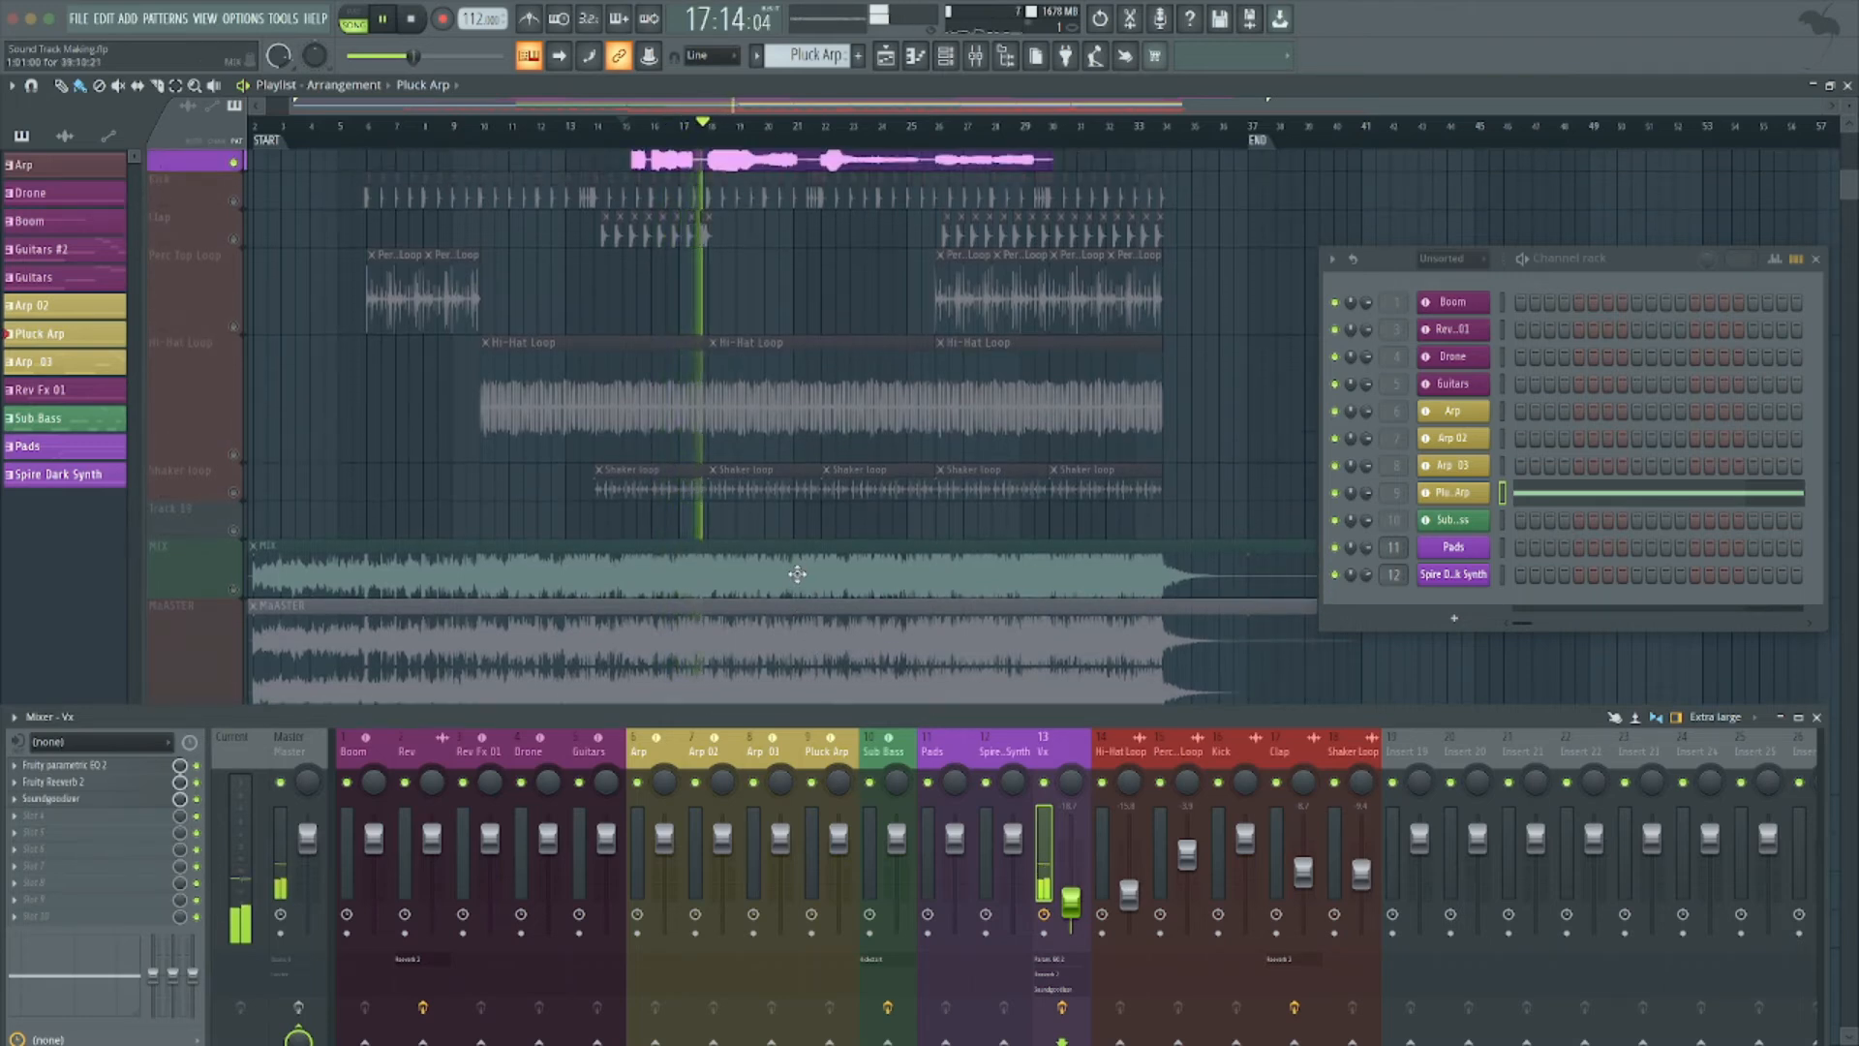
scroll(804, 575, up, 1)
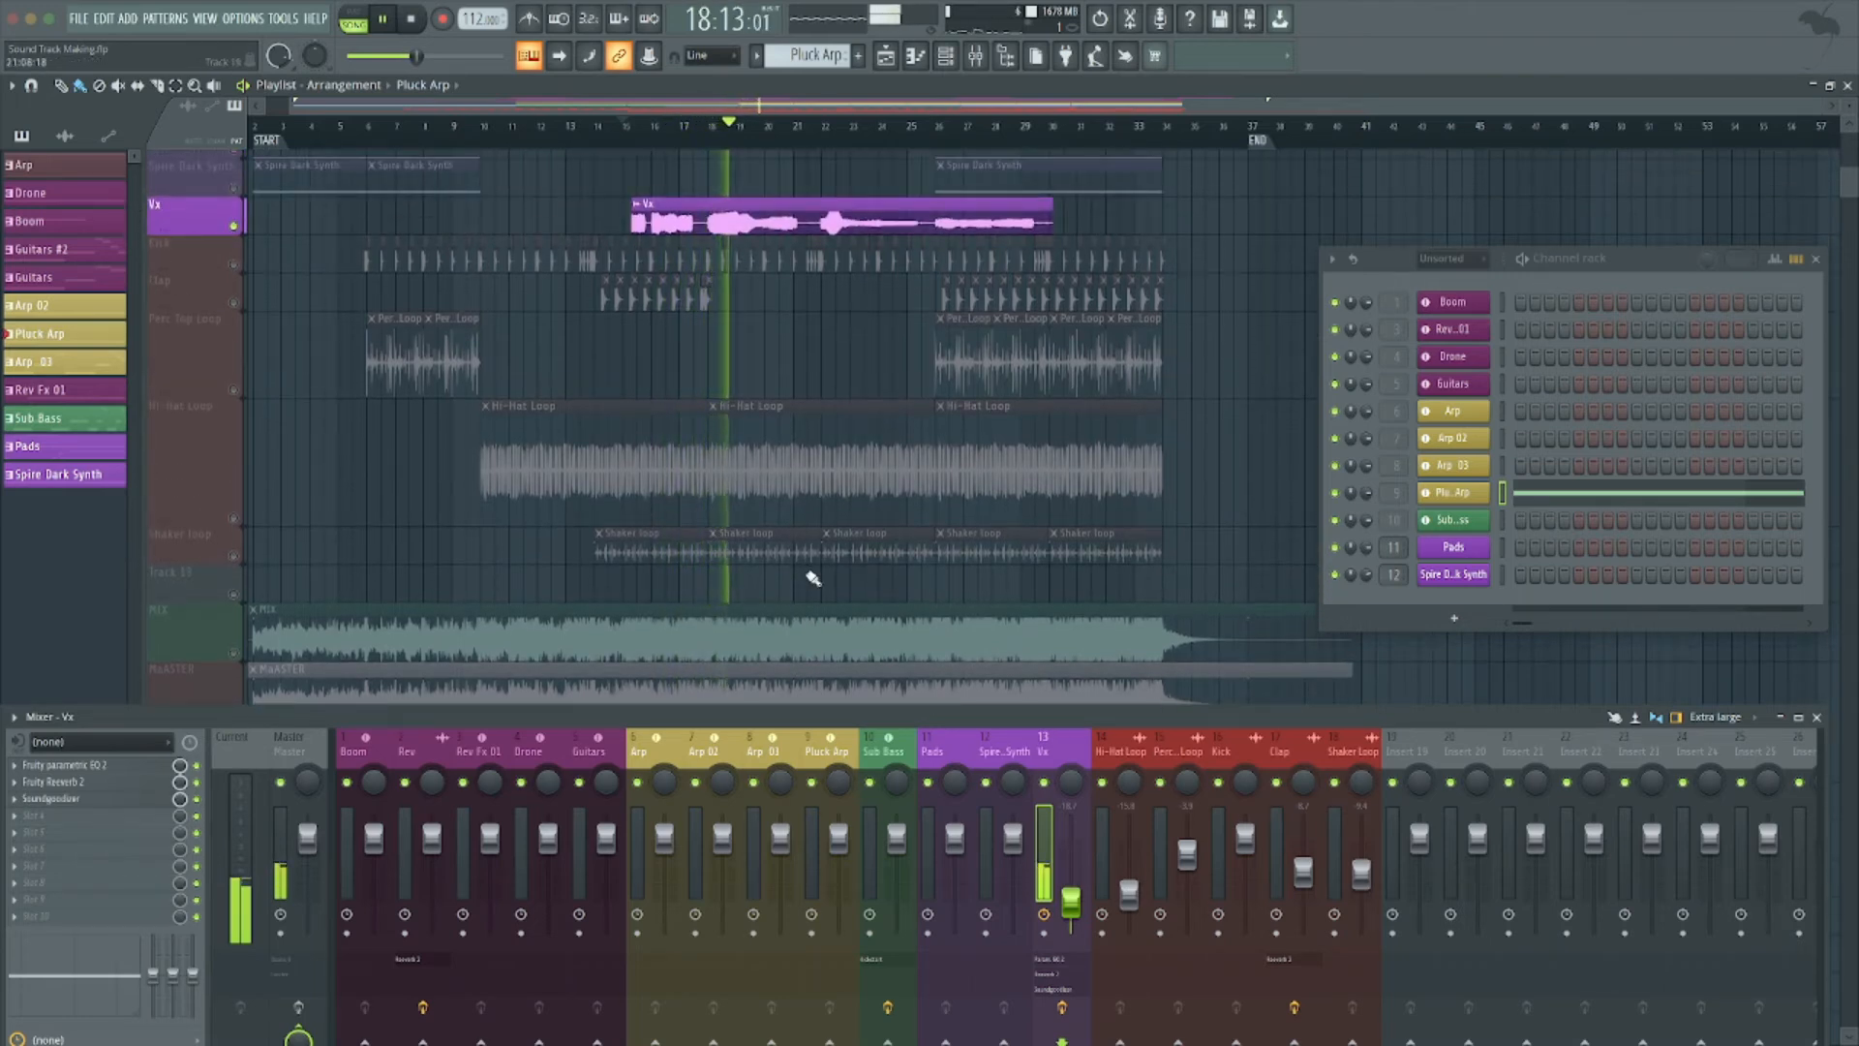
key(space)
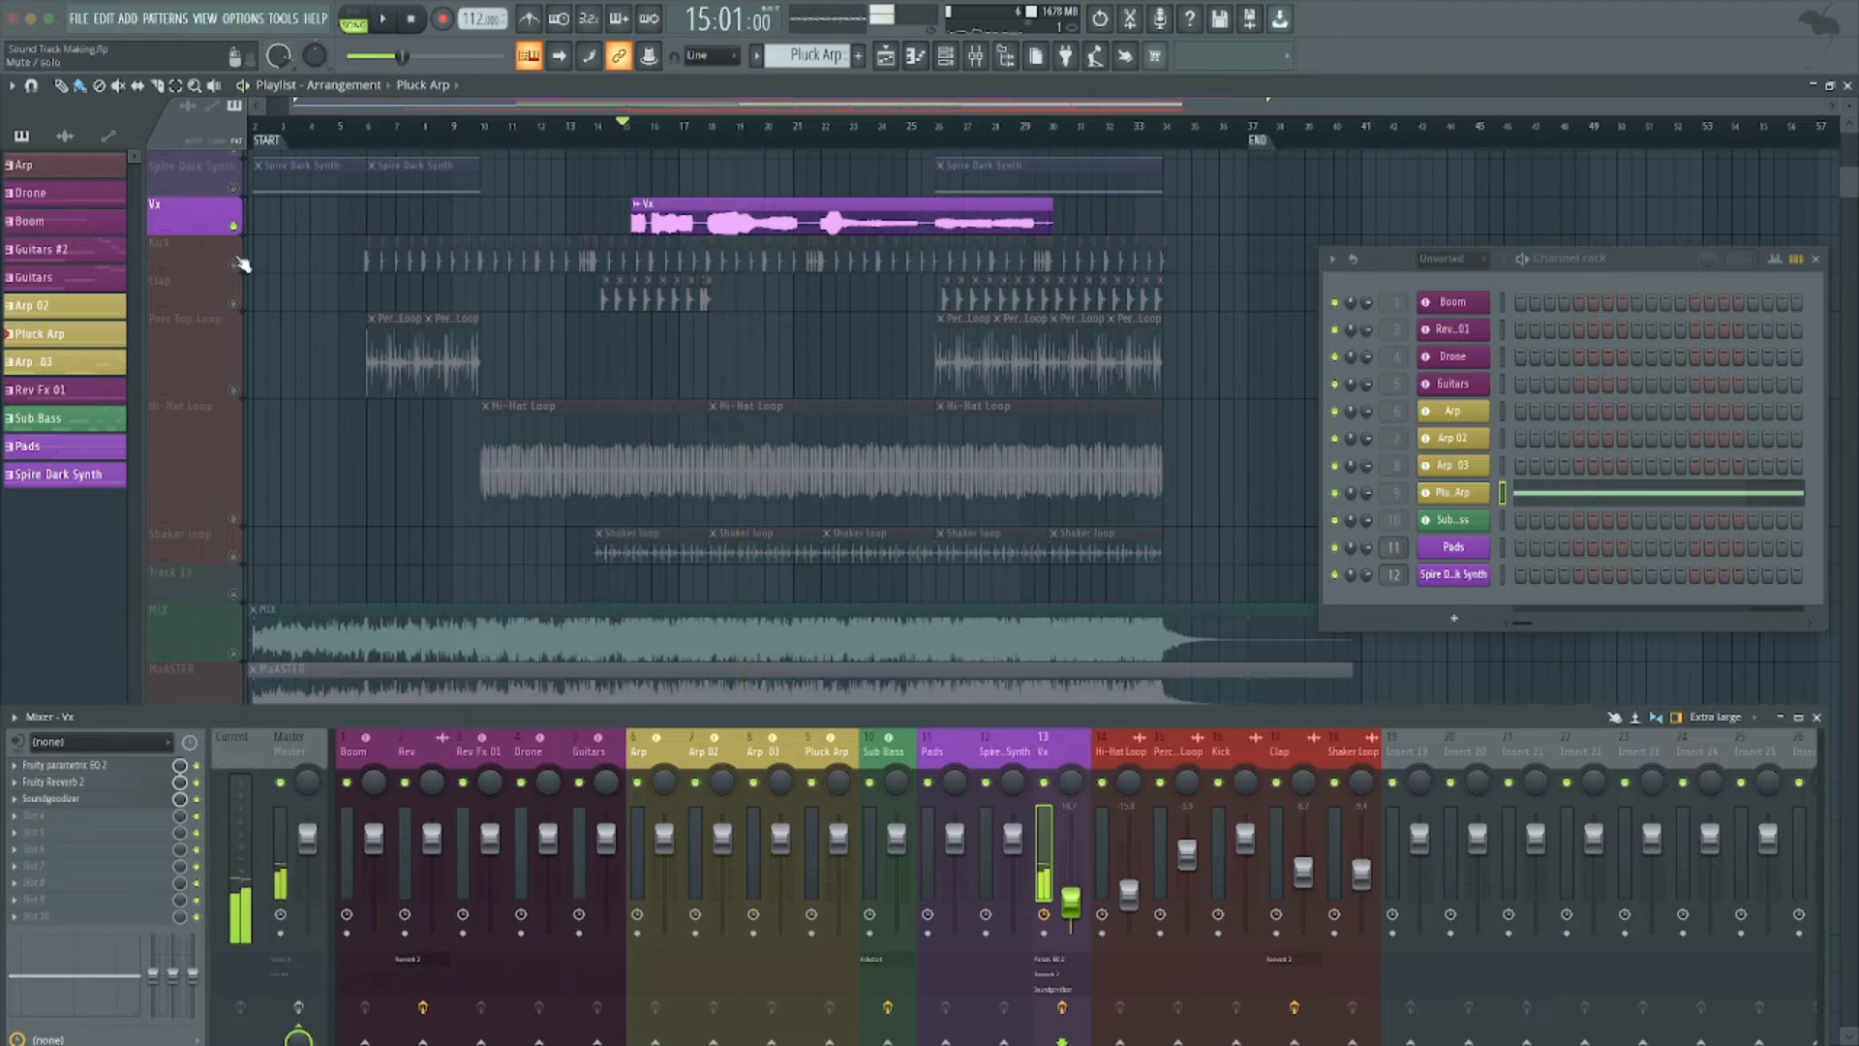
ctrl+click(236, 230)
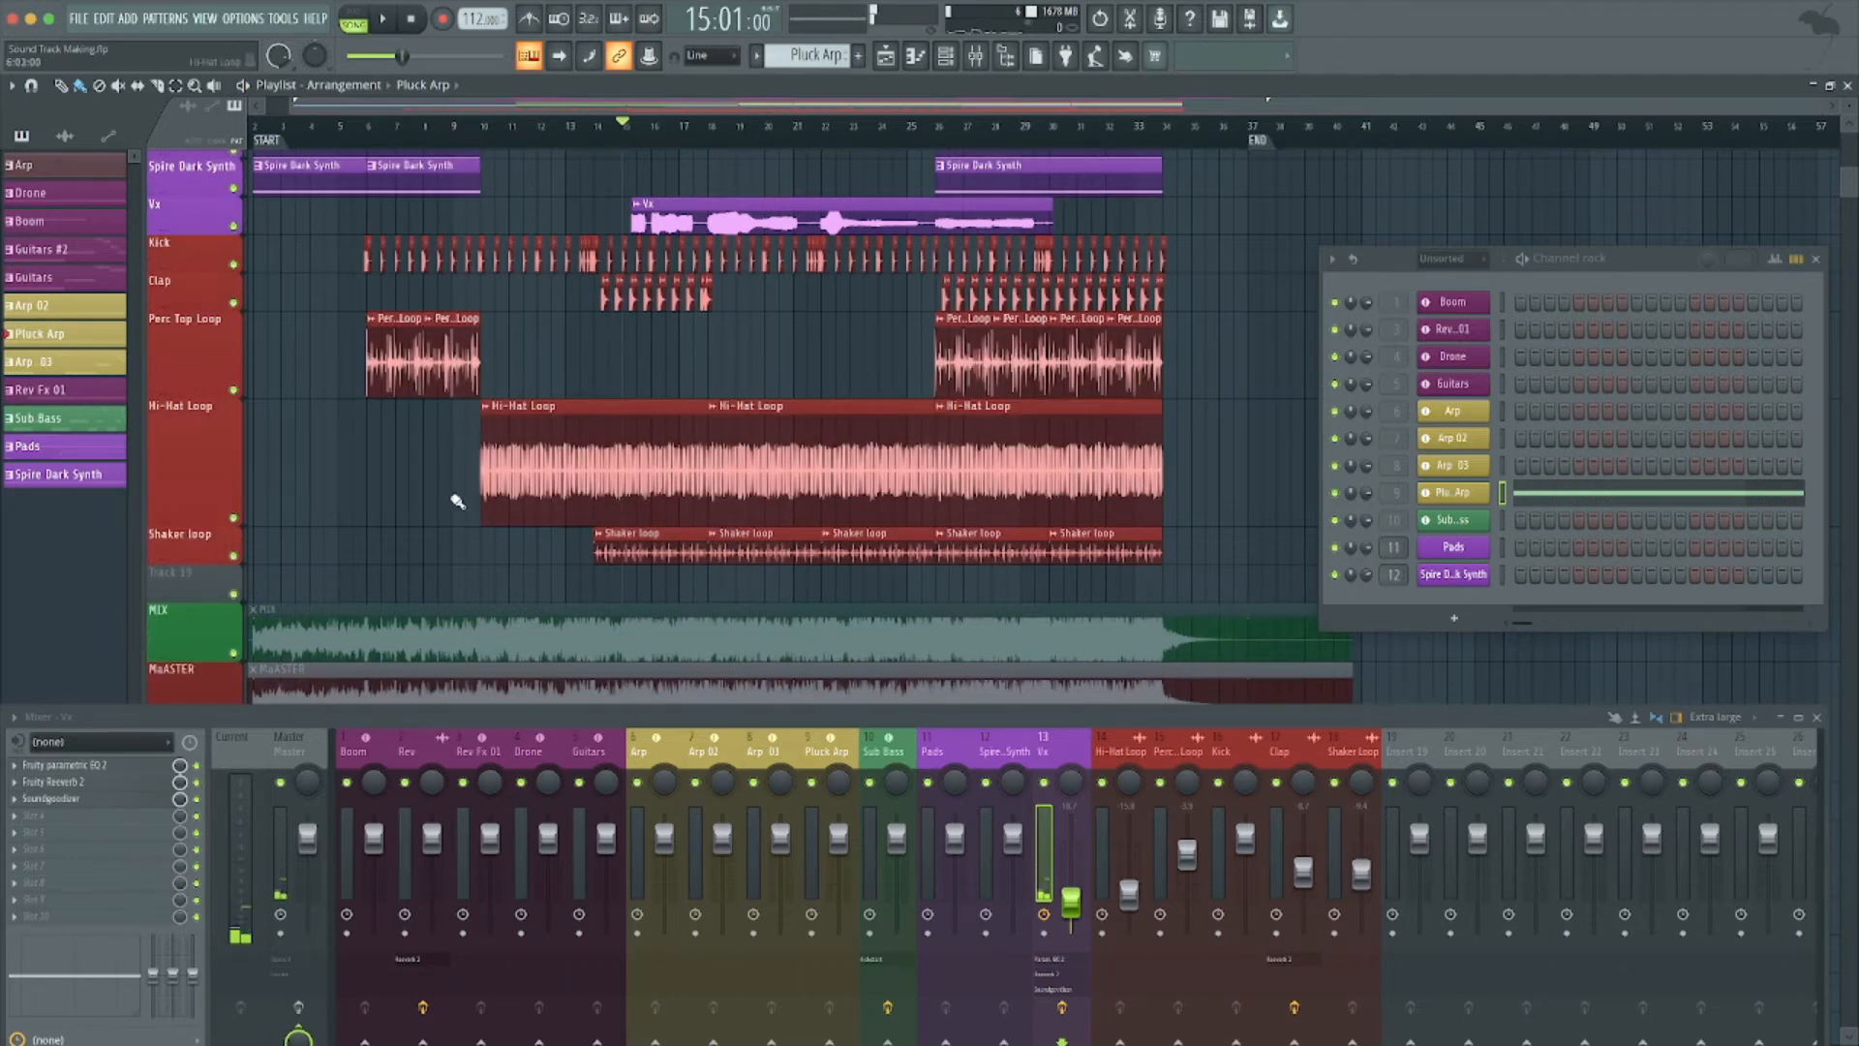
Unmute the MIX clip again, solo its track, and play it from bar 15 to compare against the vocal.
alt+right_click(708, 649)
ctrl+click(234, 654)
key(space)
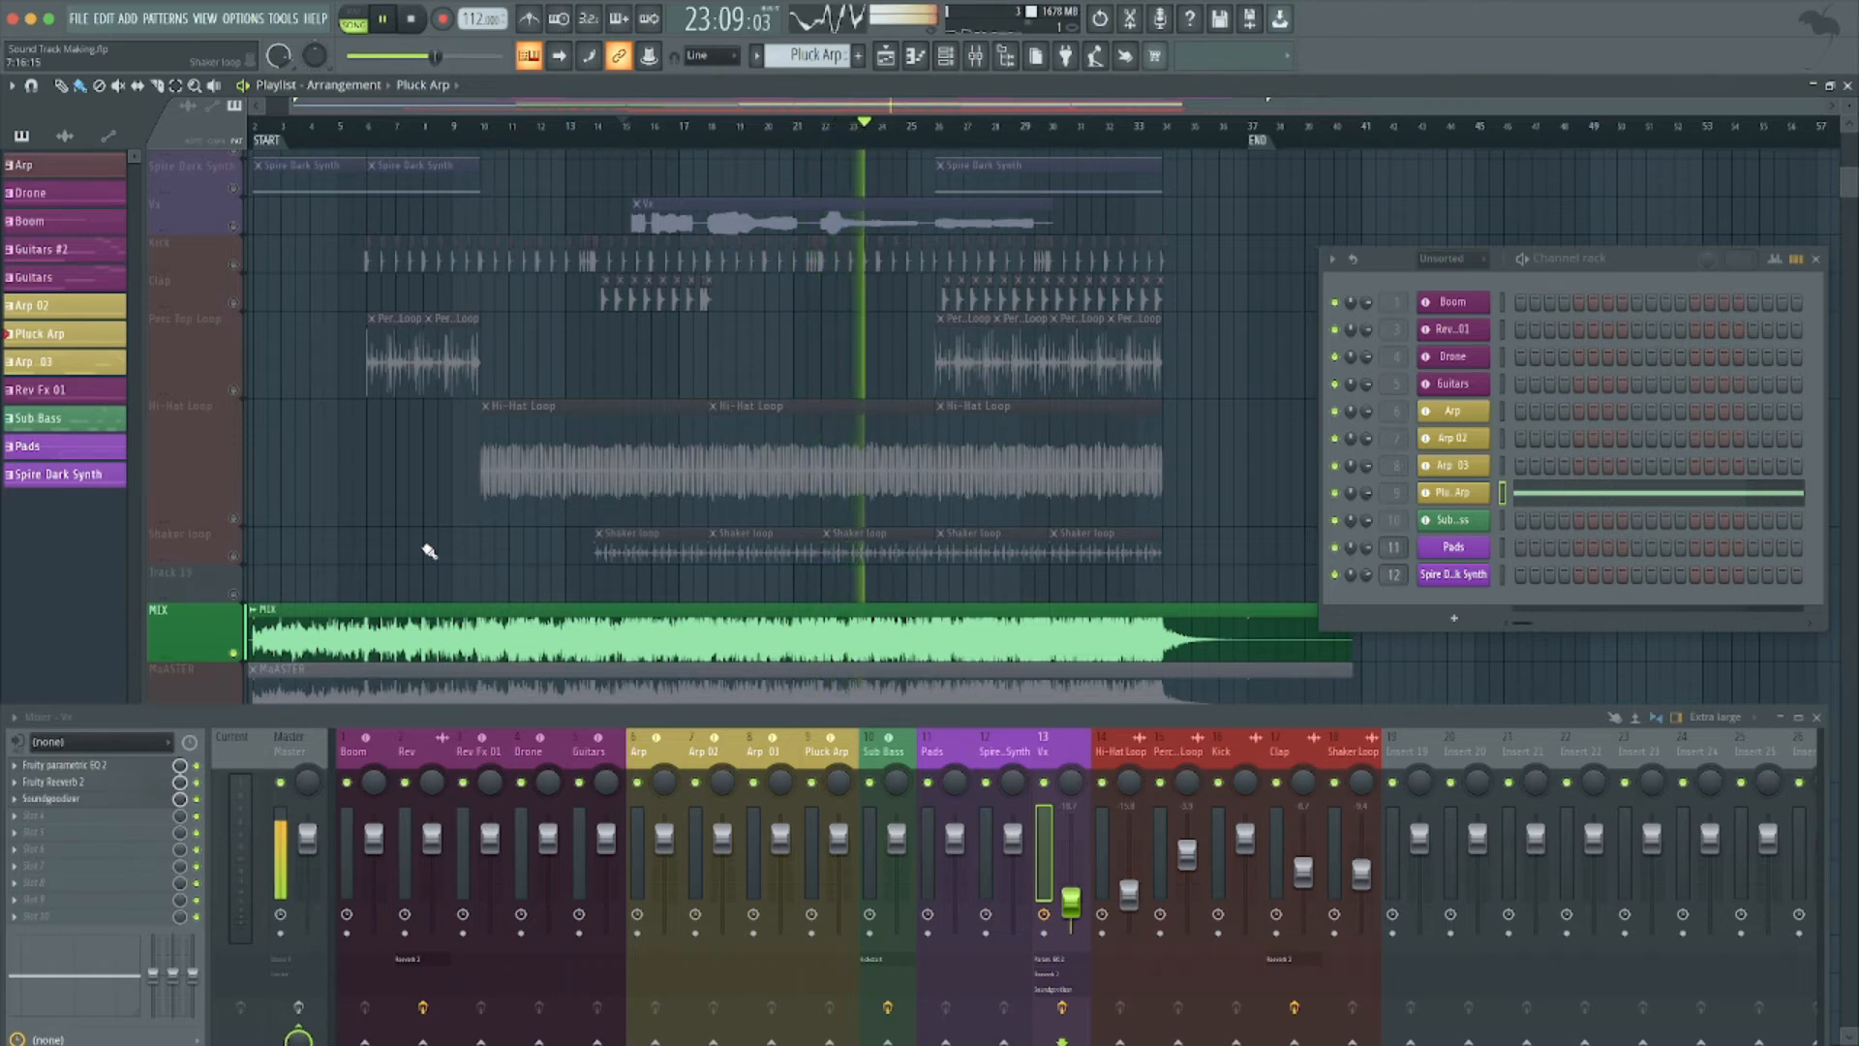
Stop the MIX playback at bar 15, restore all playlist tracks, and mute the MIX clip.
key(space)
right_click(234, 654)
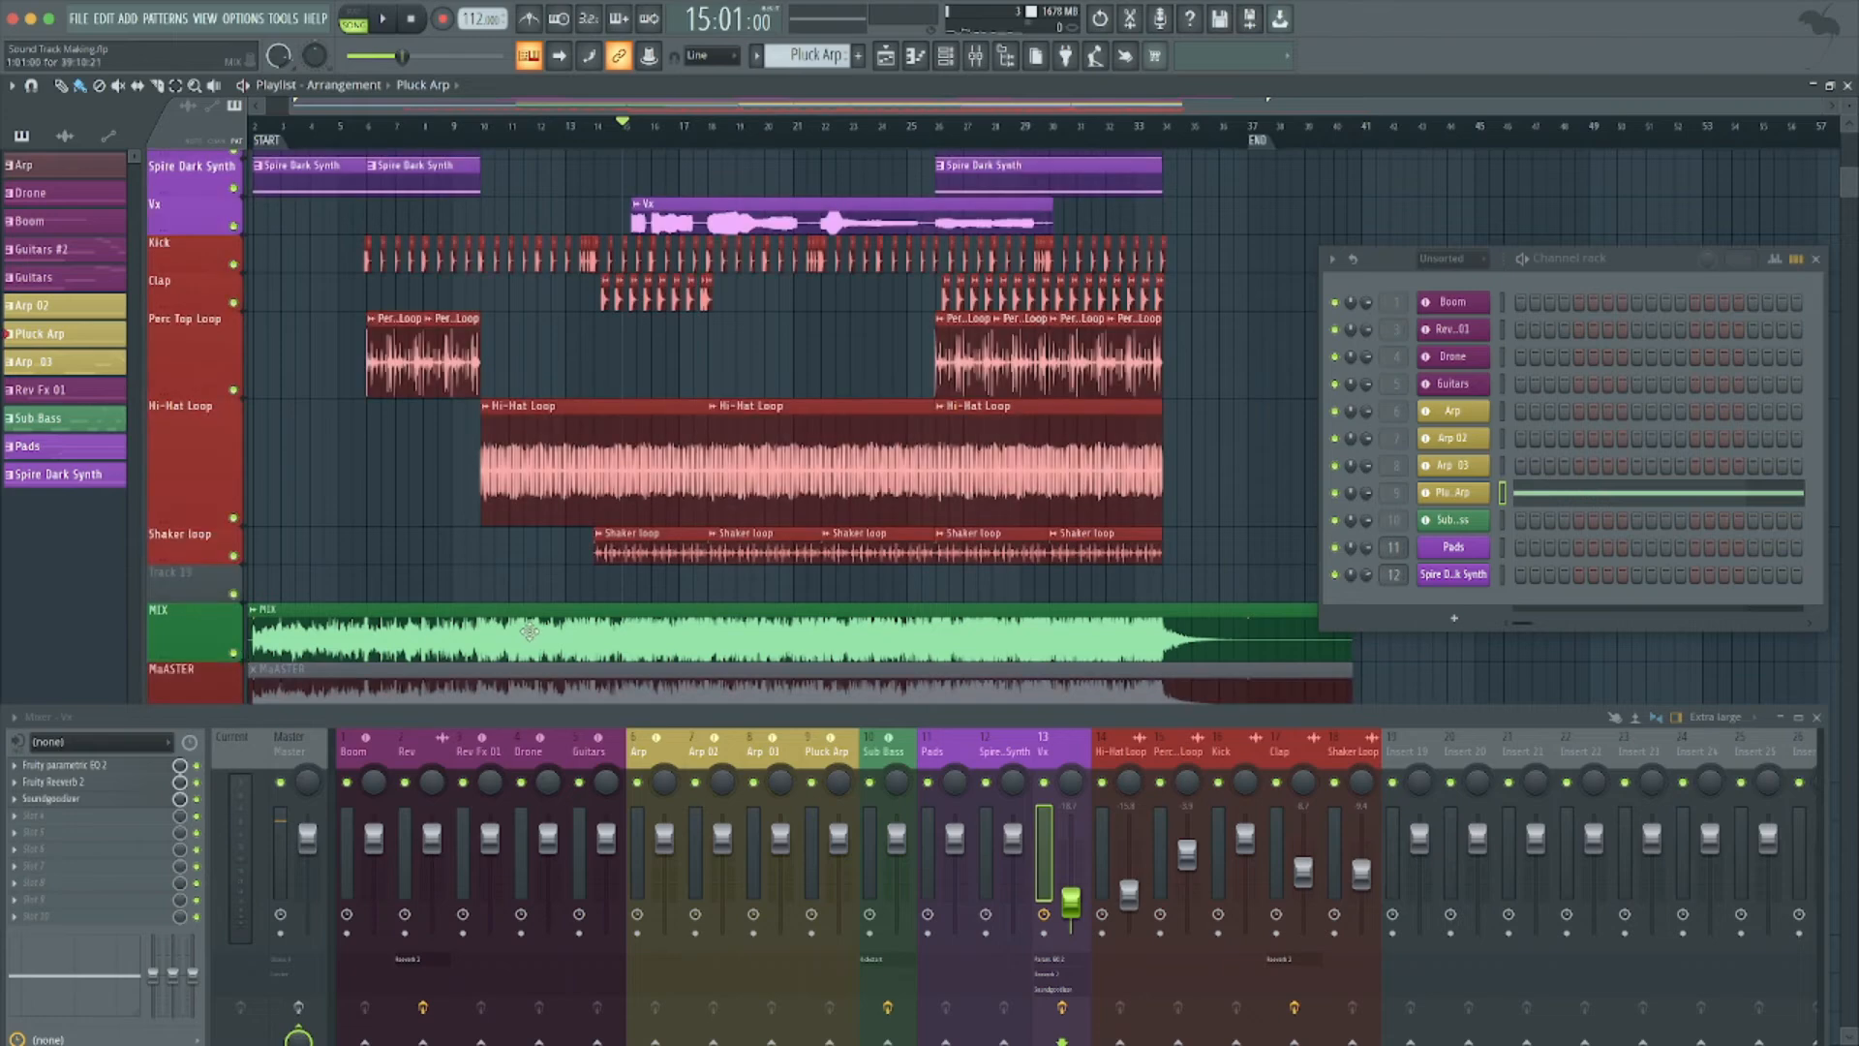
alt+right_click(550, 632)
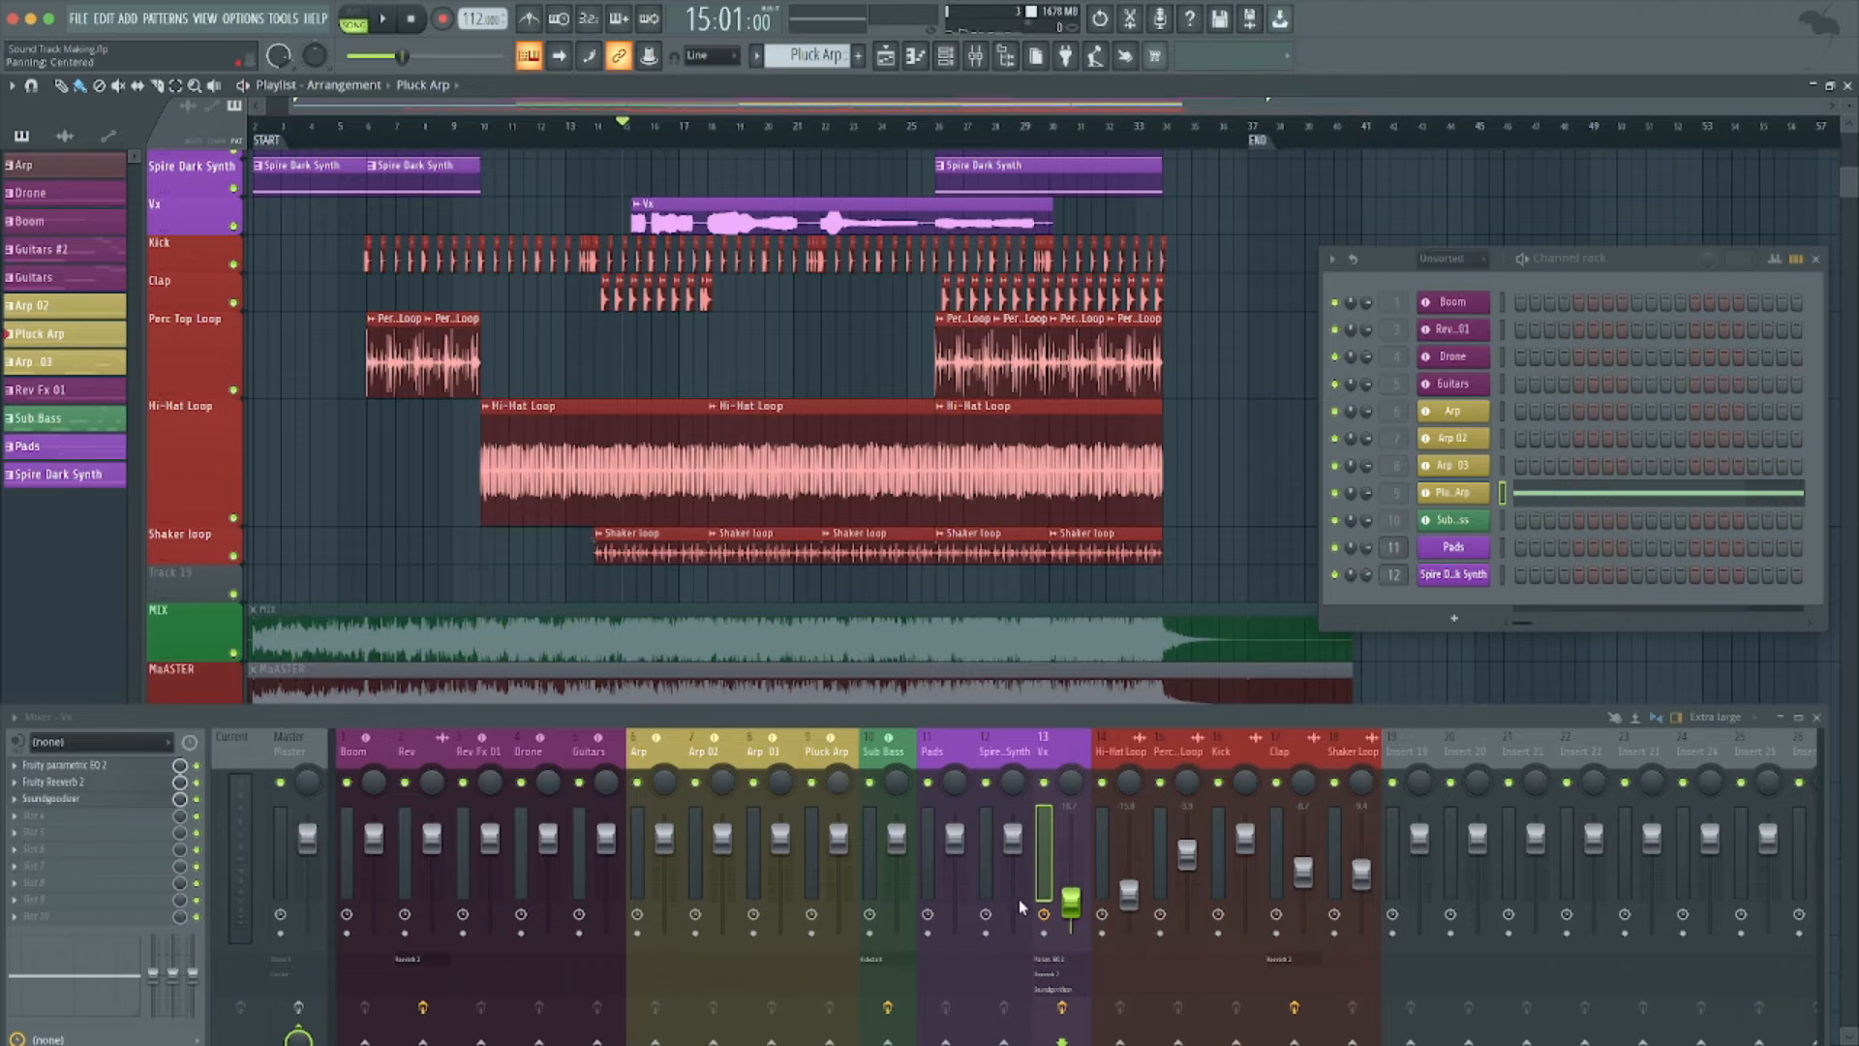
Move the mixer window up slightly and compact the playlist tracks so the whole arrangement fits in view.
drag(1101, 718, 1101, 698)
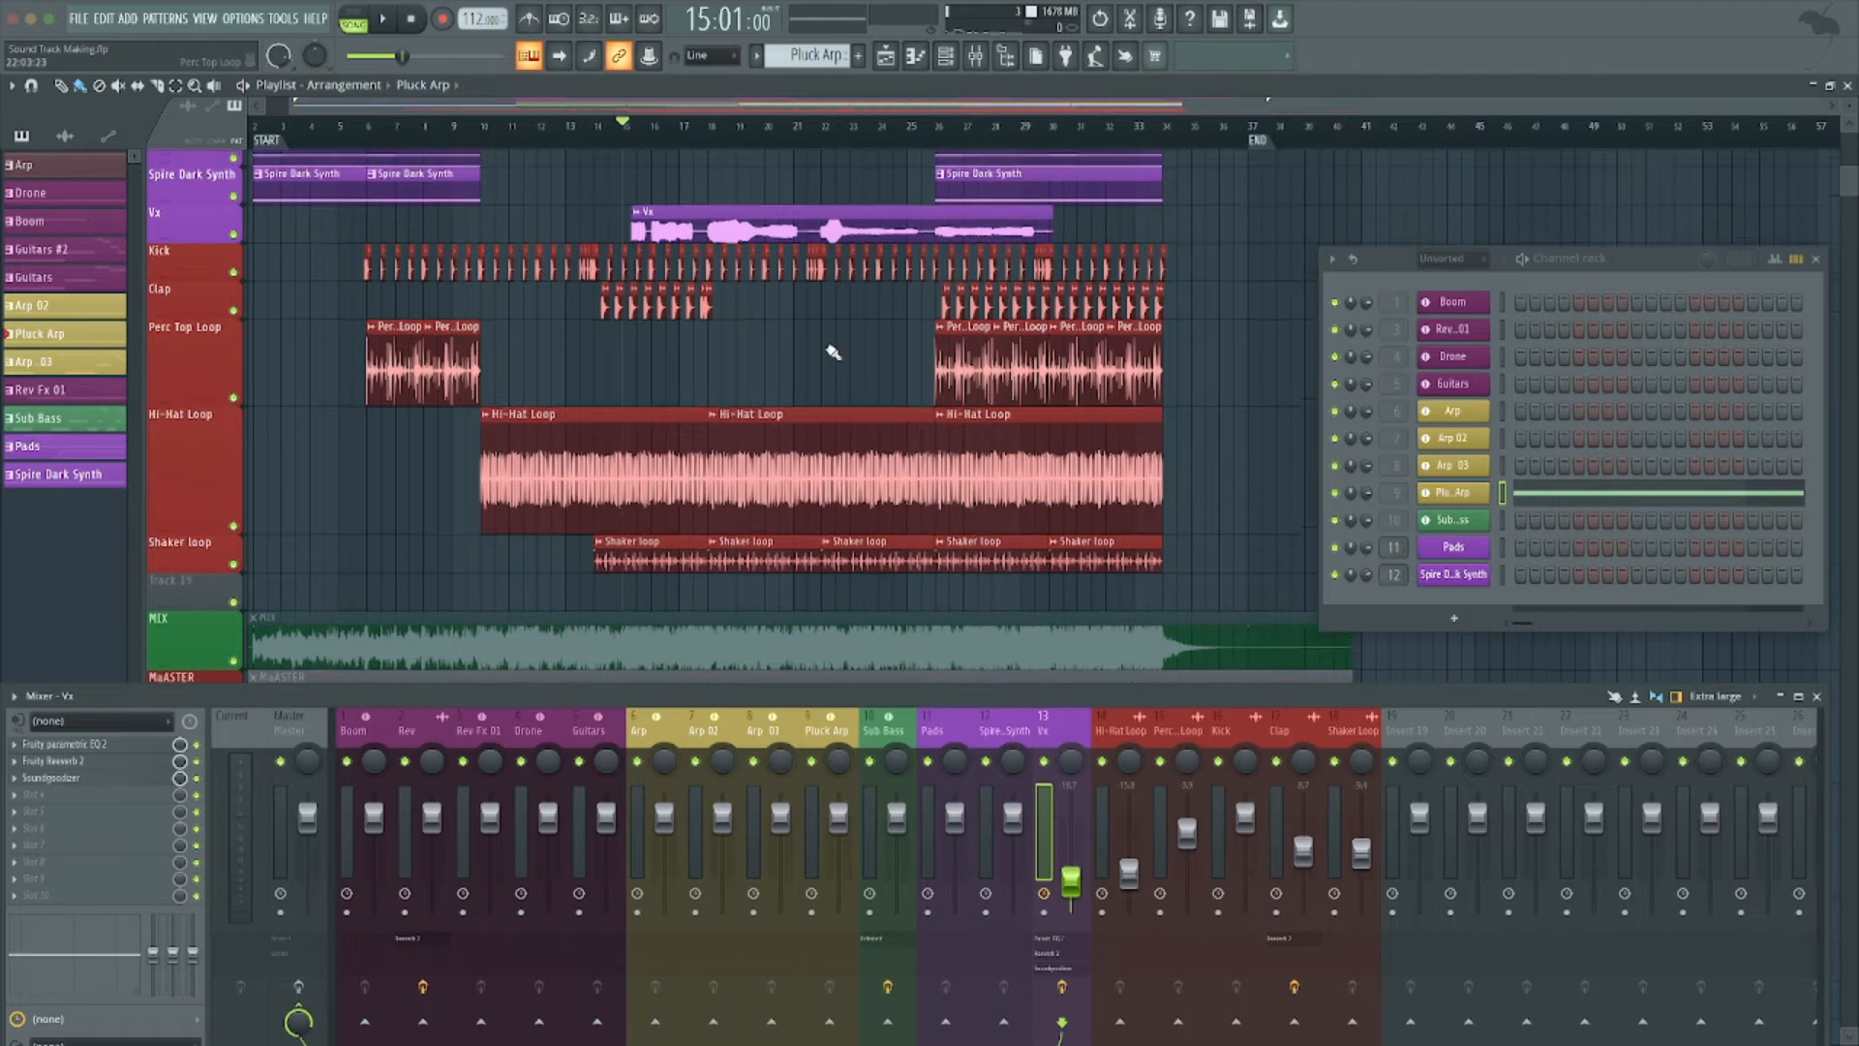
scroll(833, 353, up, 2)
scroll(847, 362, down, 5)
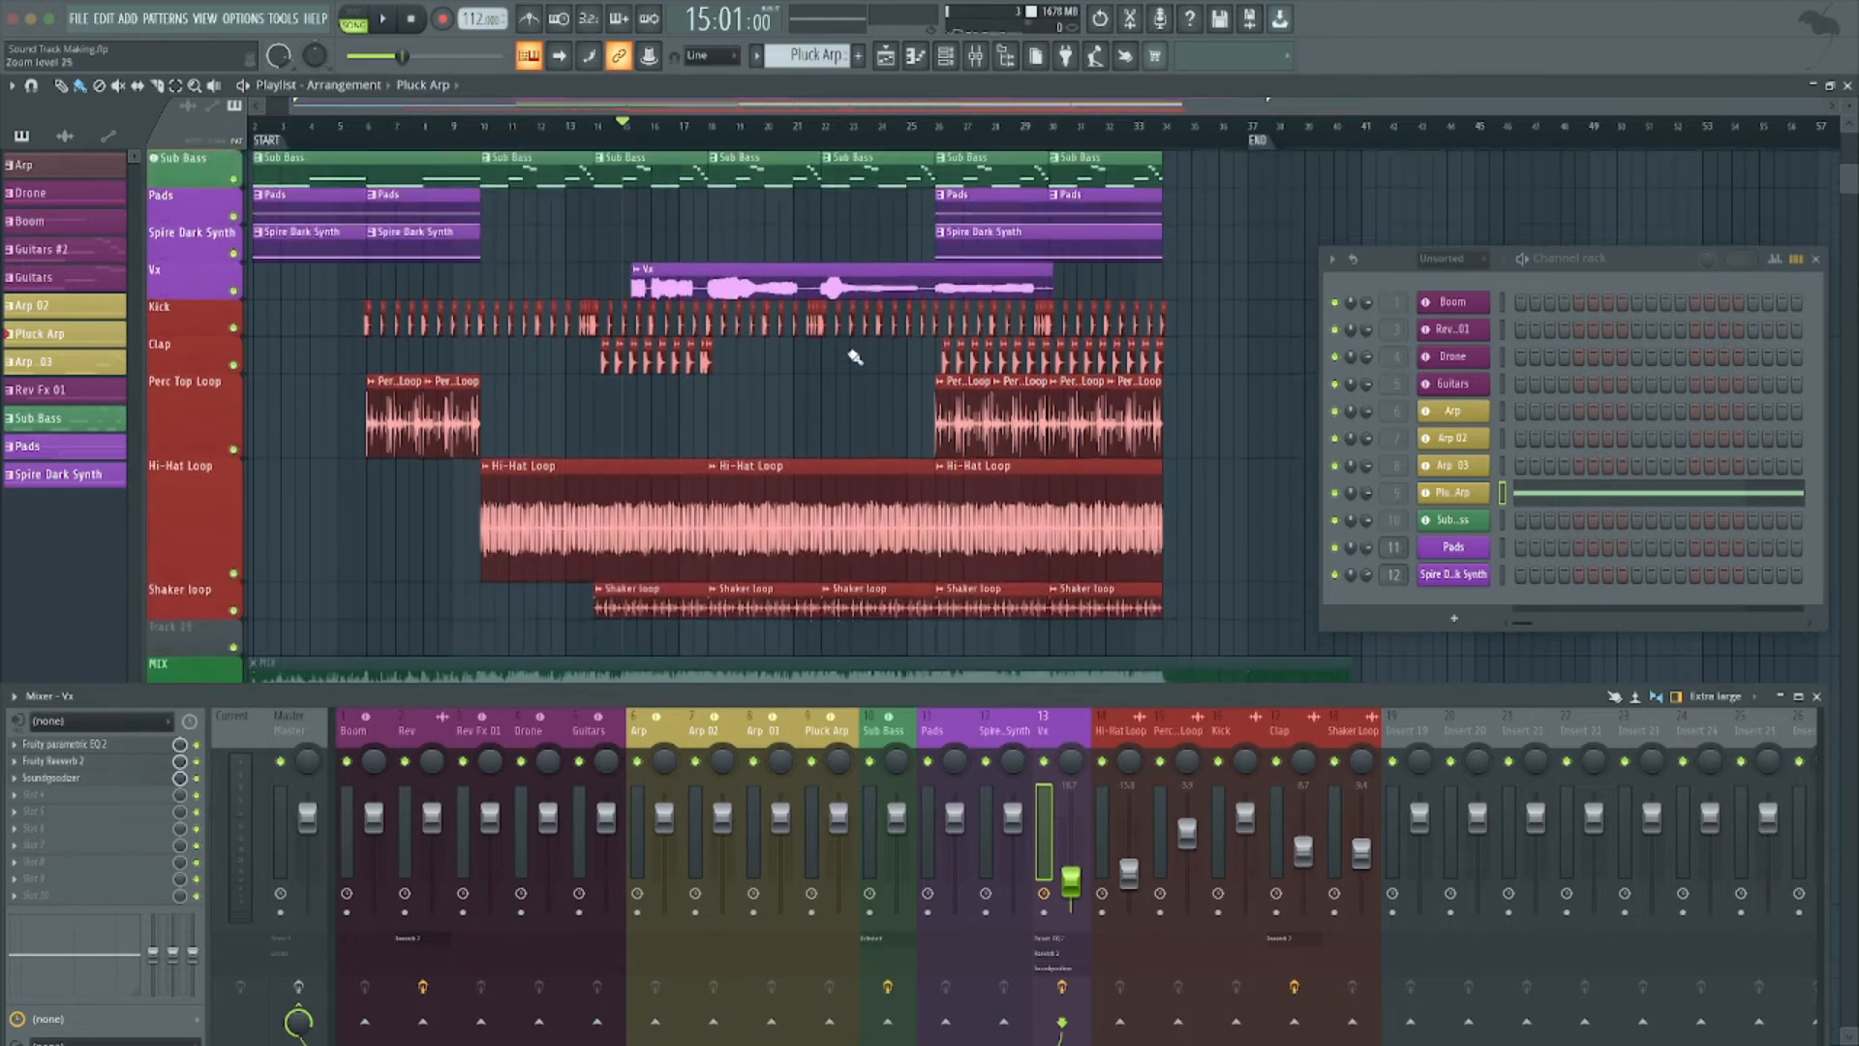
scroll(856, 358, down, 3)
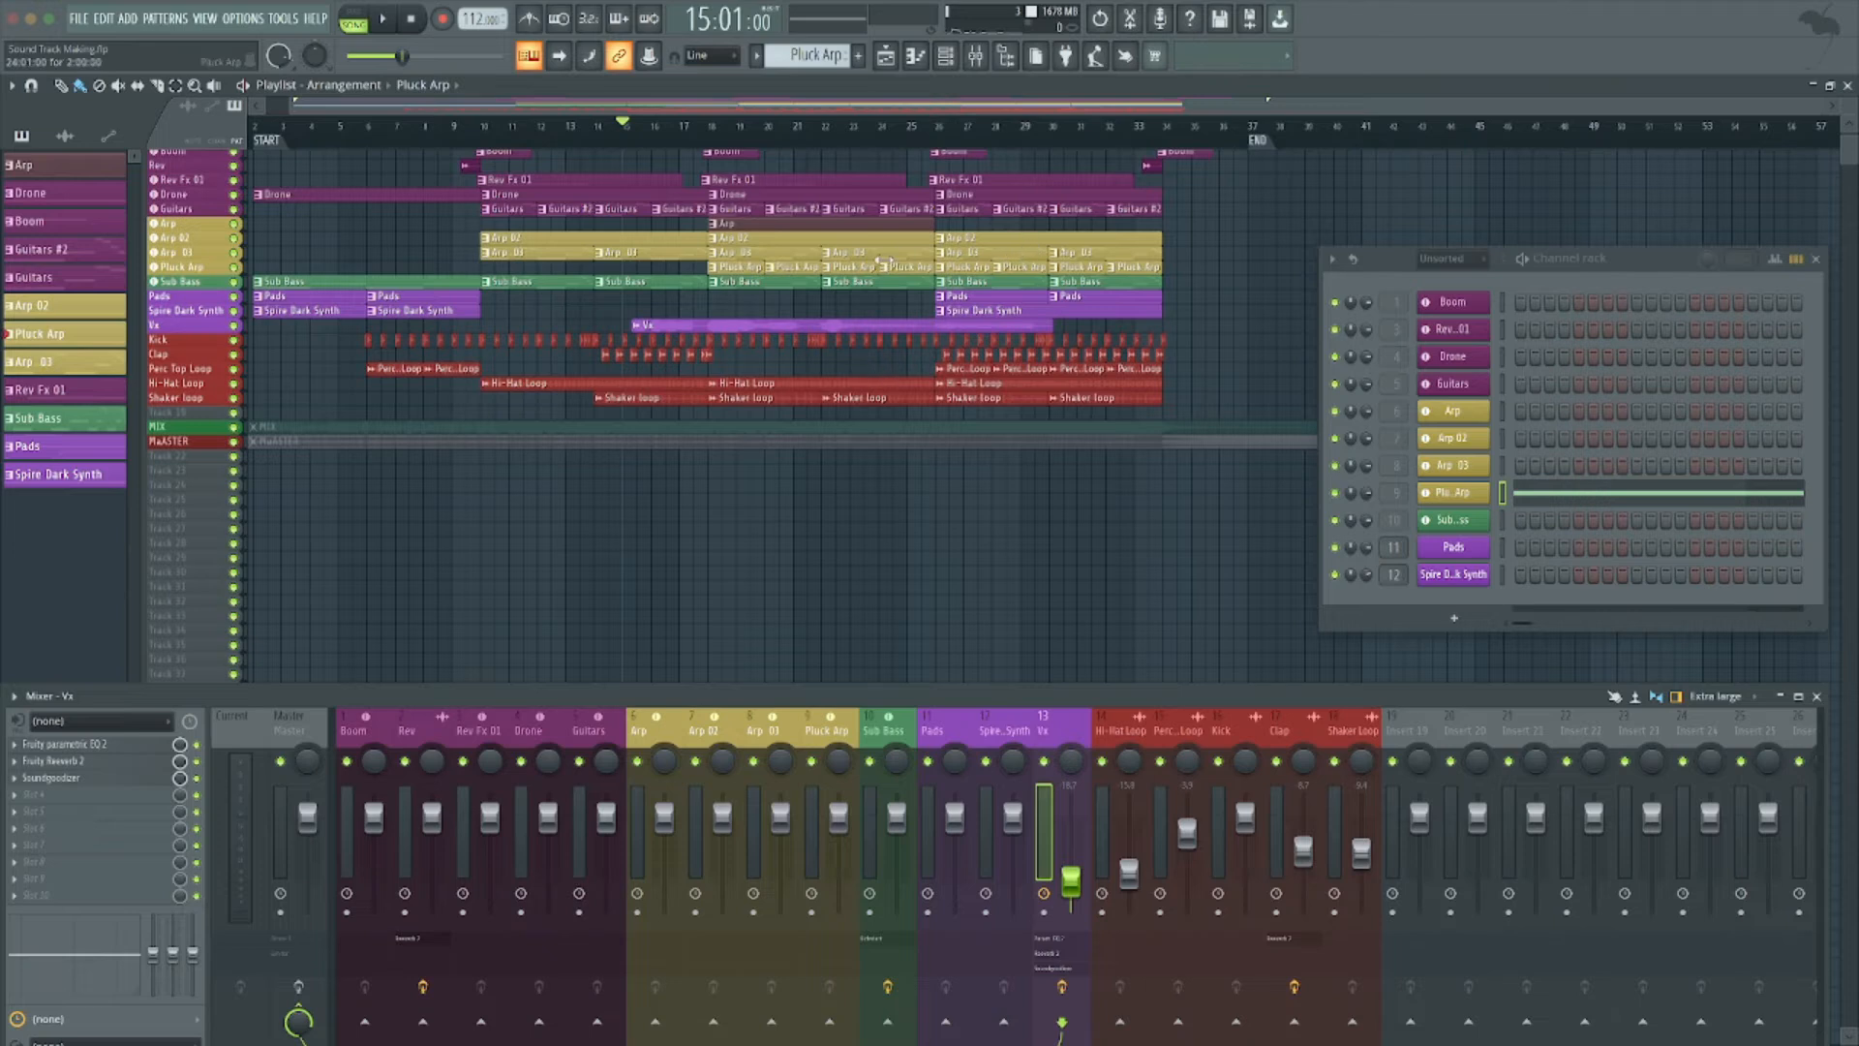
scroll(884, 261, up, 1)
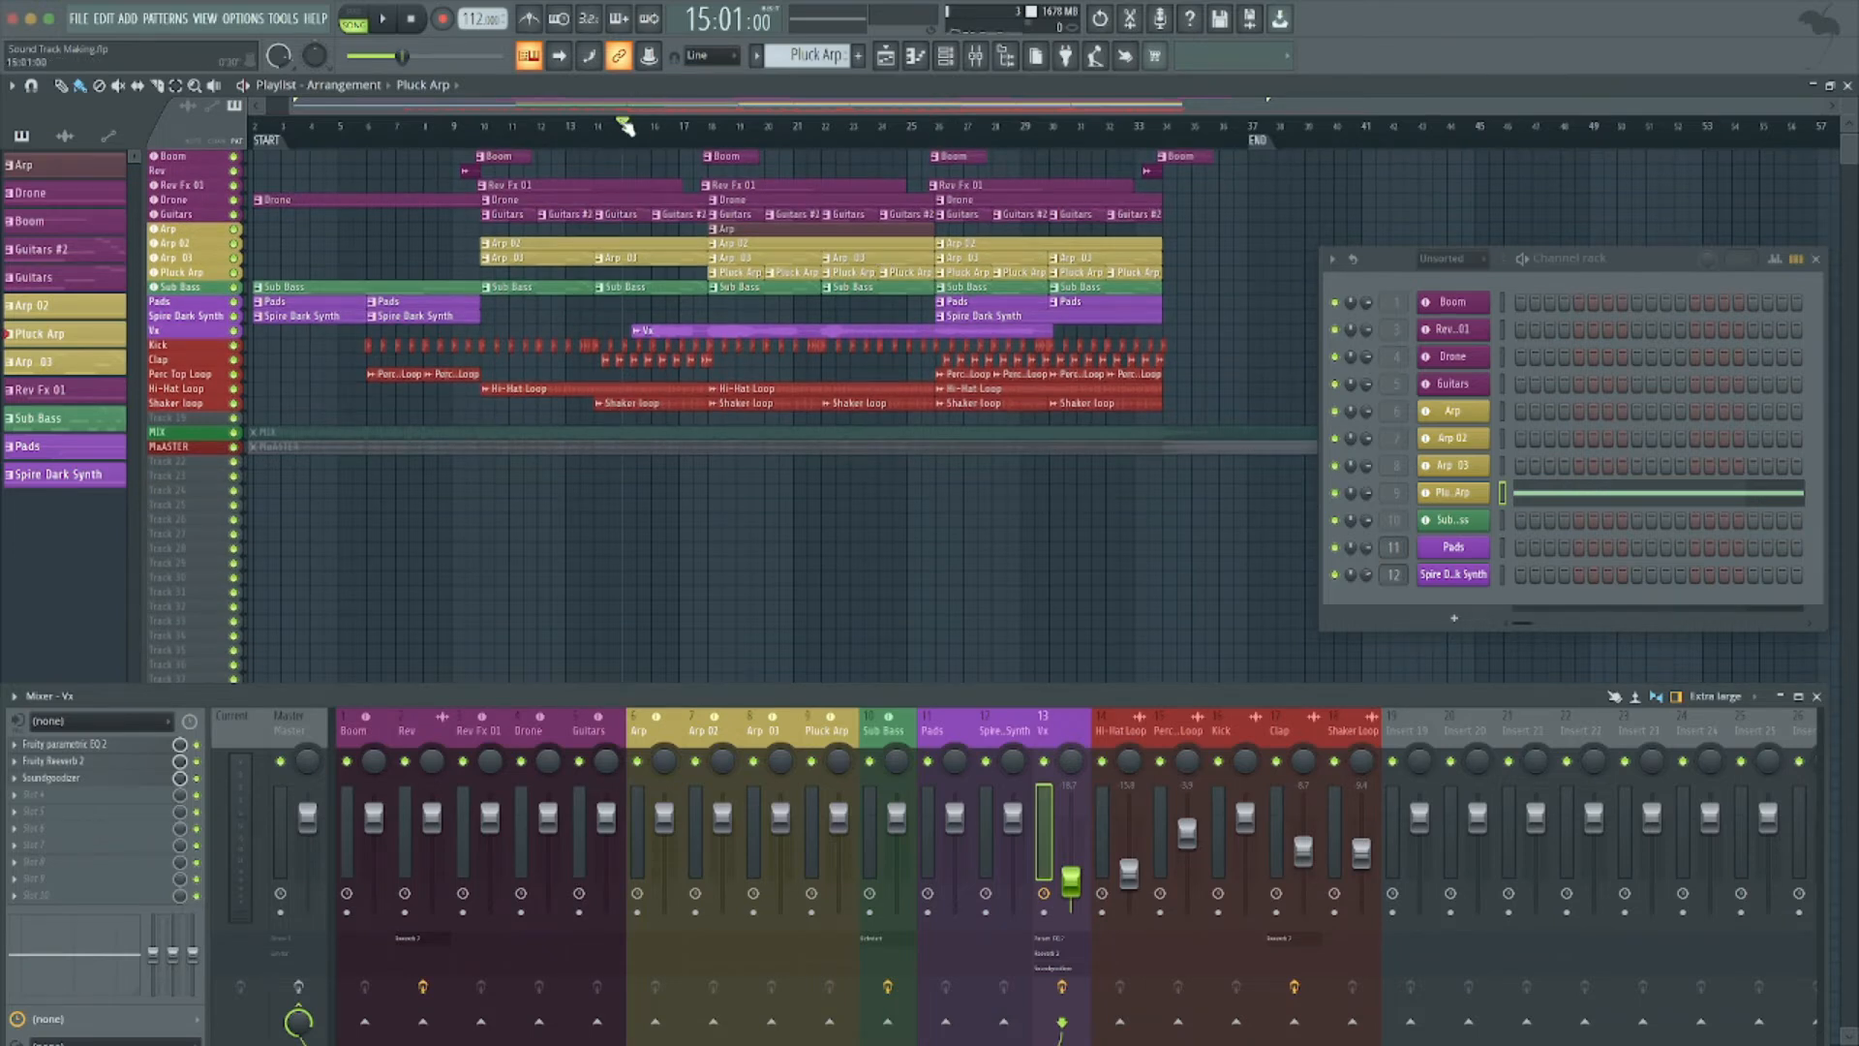
Return the playhead to bar 1 and enlarge the playlist tracks with the MIX track in view.
drag(625, 126, 233, 138)
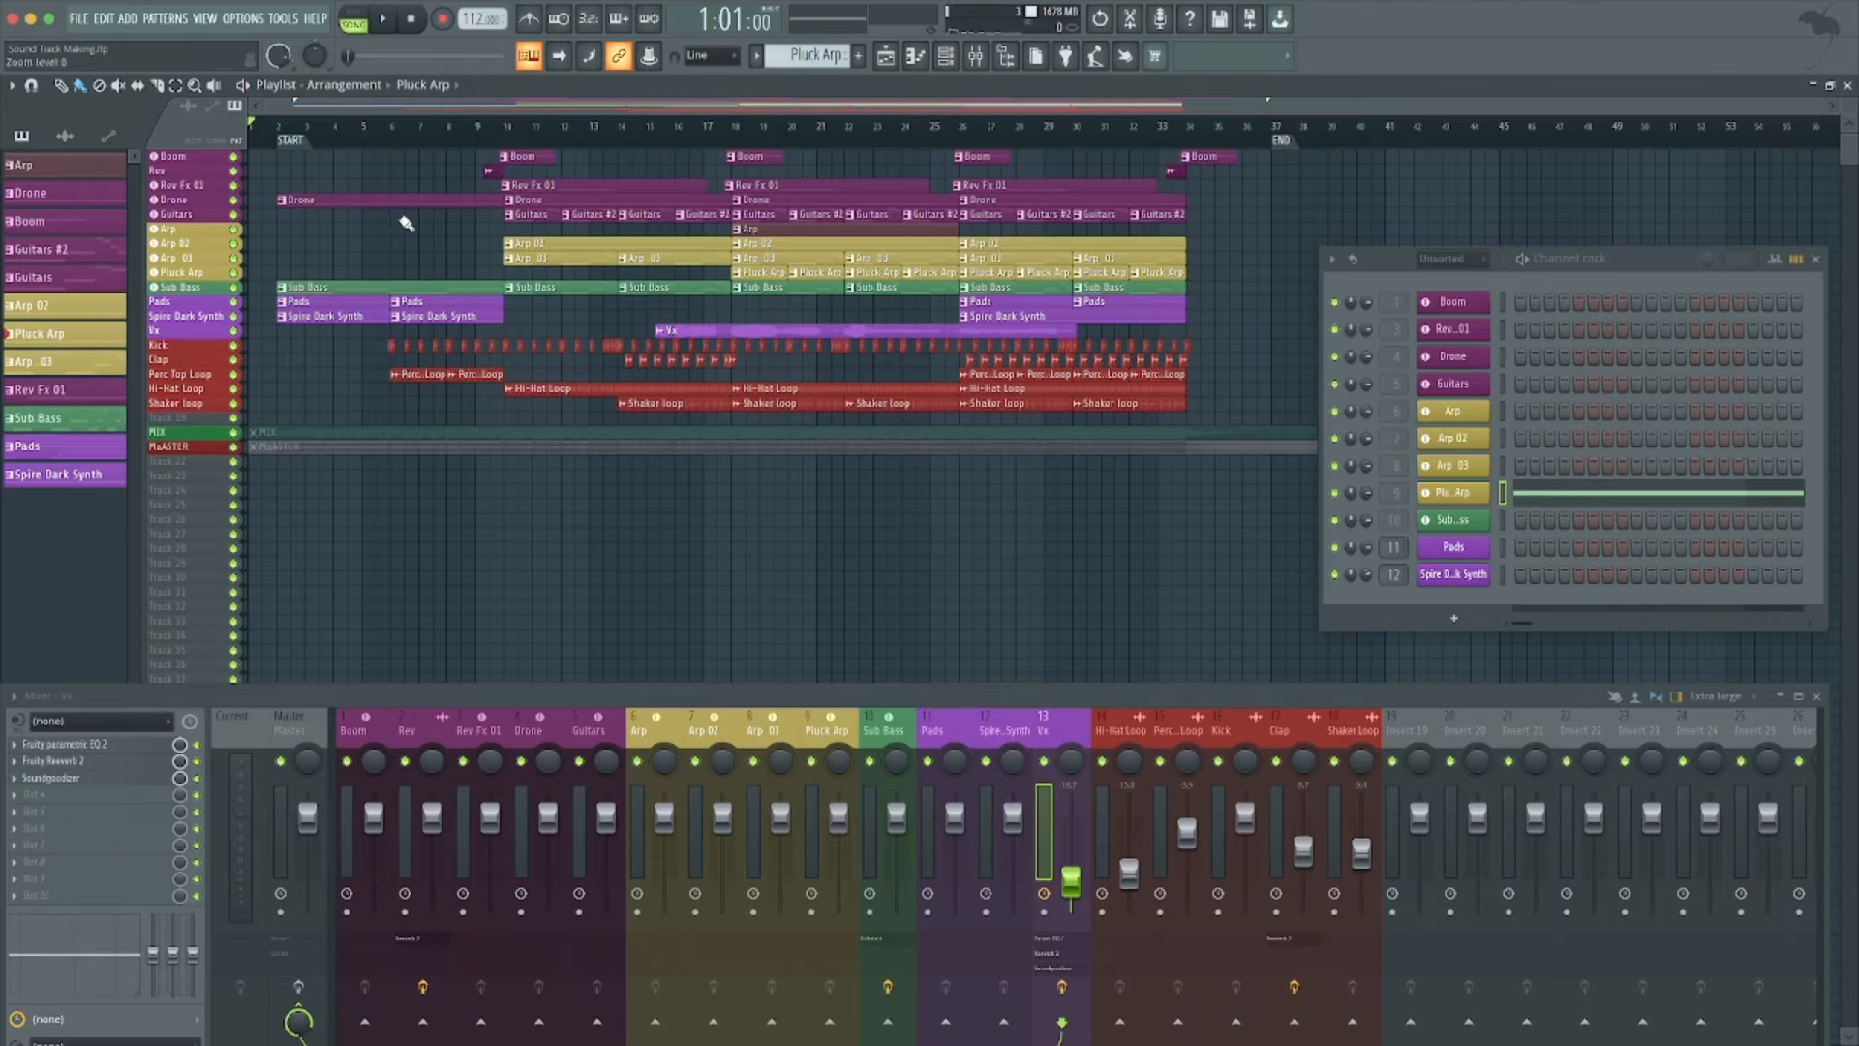
scroll(443, 228, up, 3)
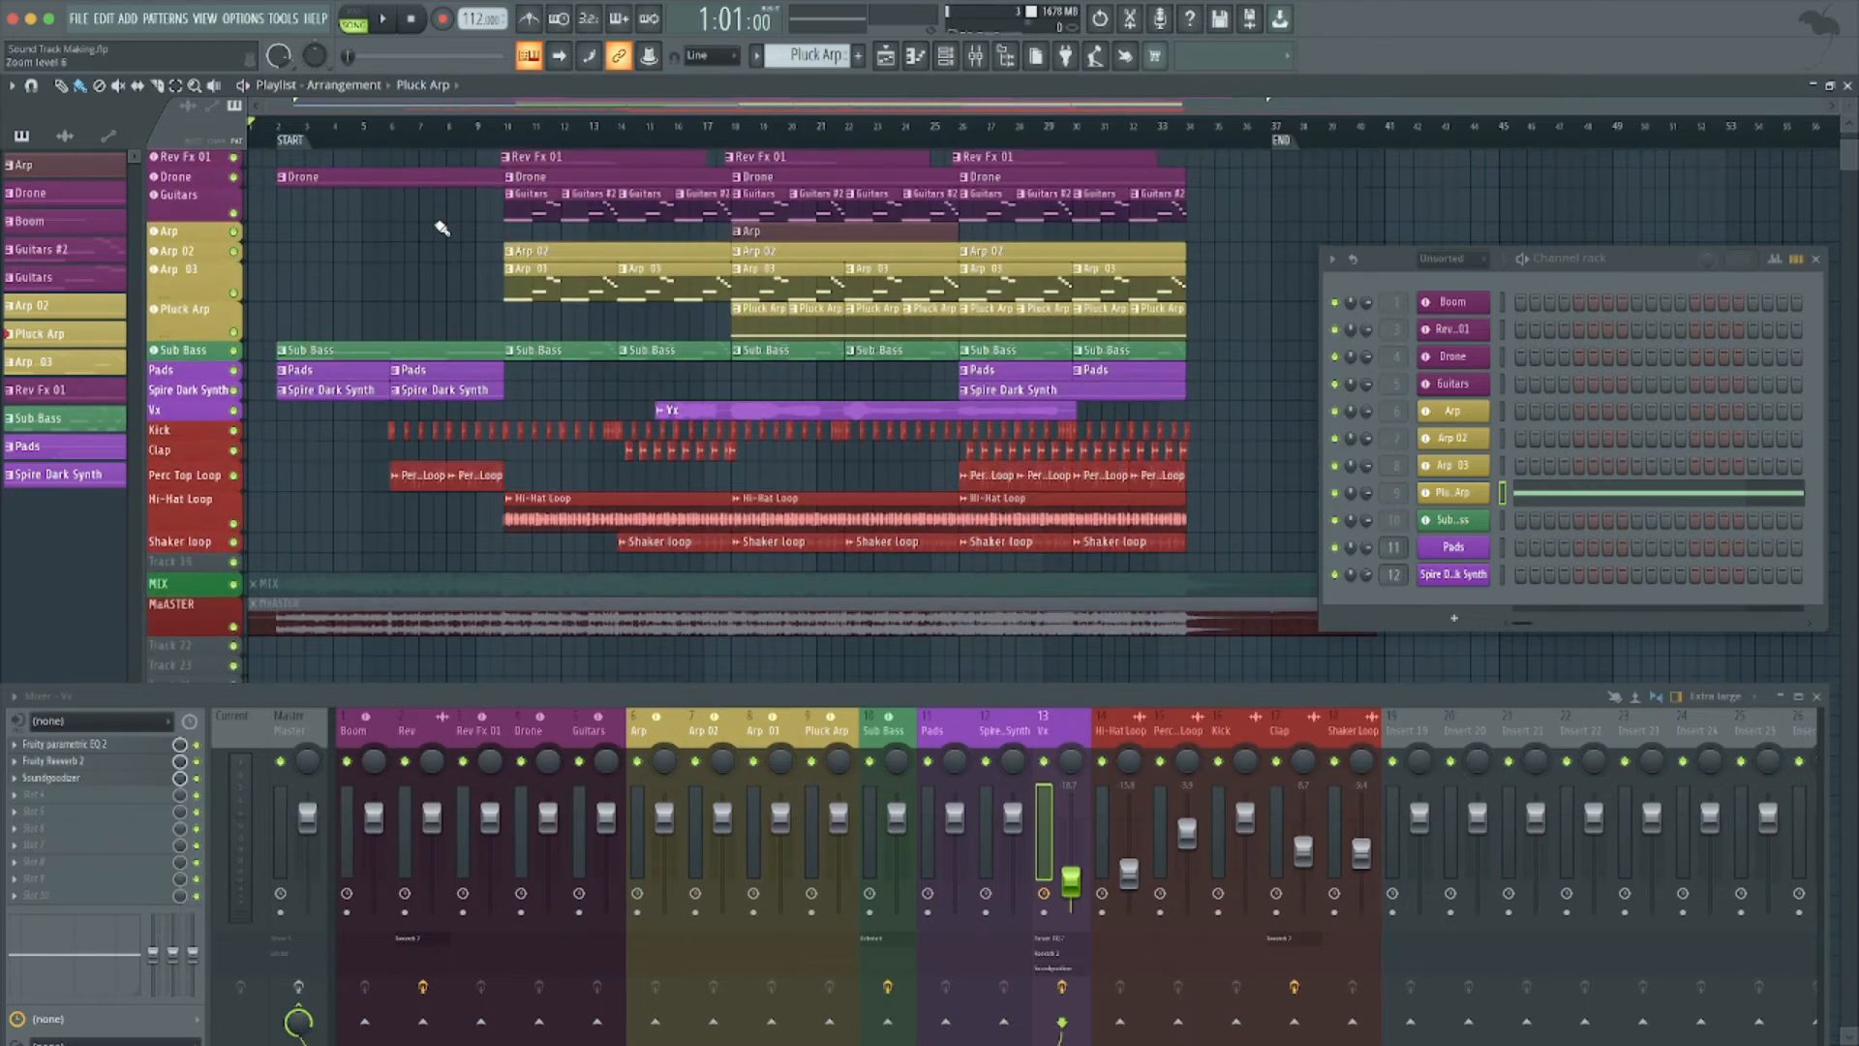
scroll(443, 228, up, 3)
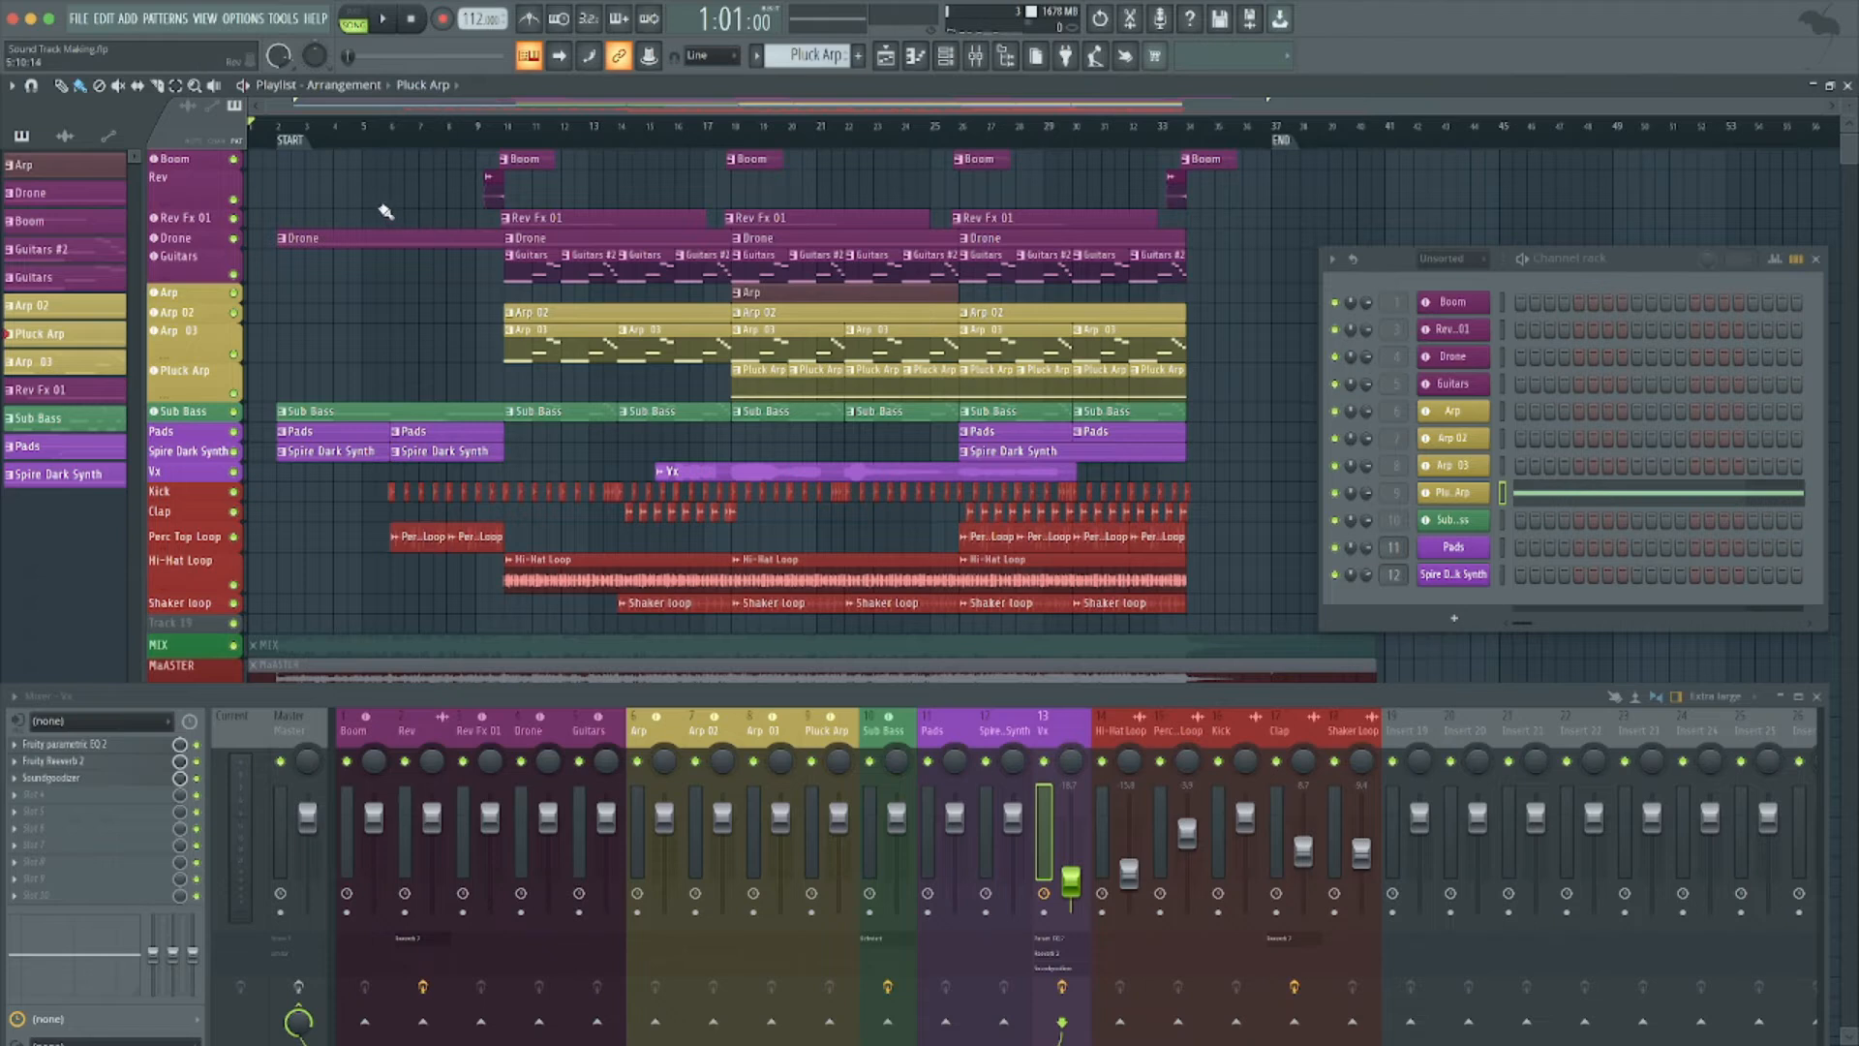
scroll(386, 211, right, 1)
drag(393, 105, 318, 102)
scroll(399, 476, down, 2)
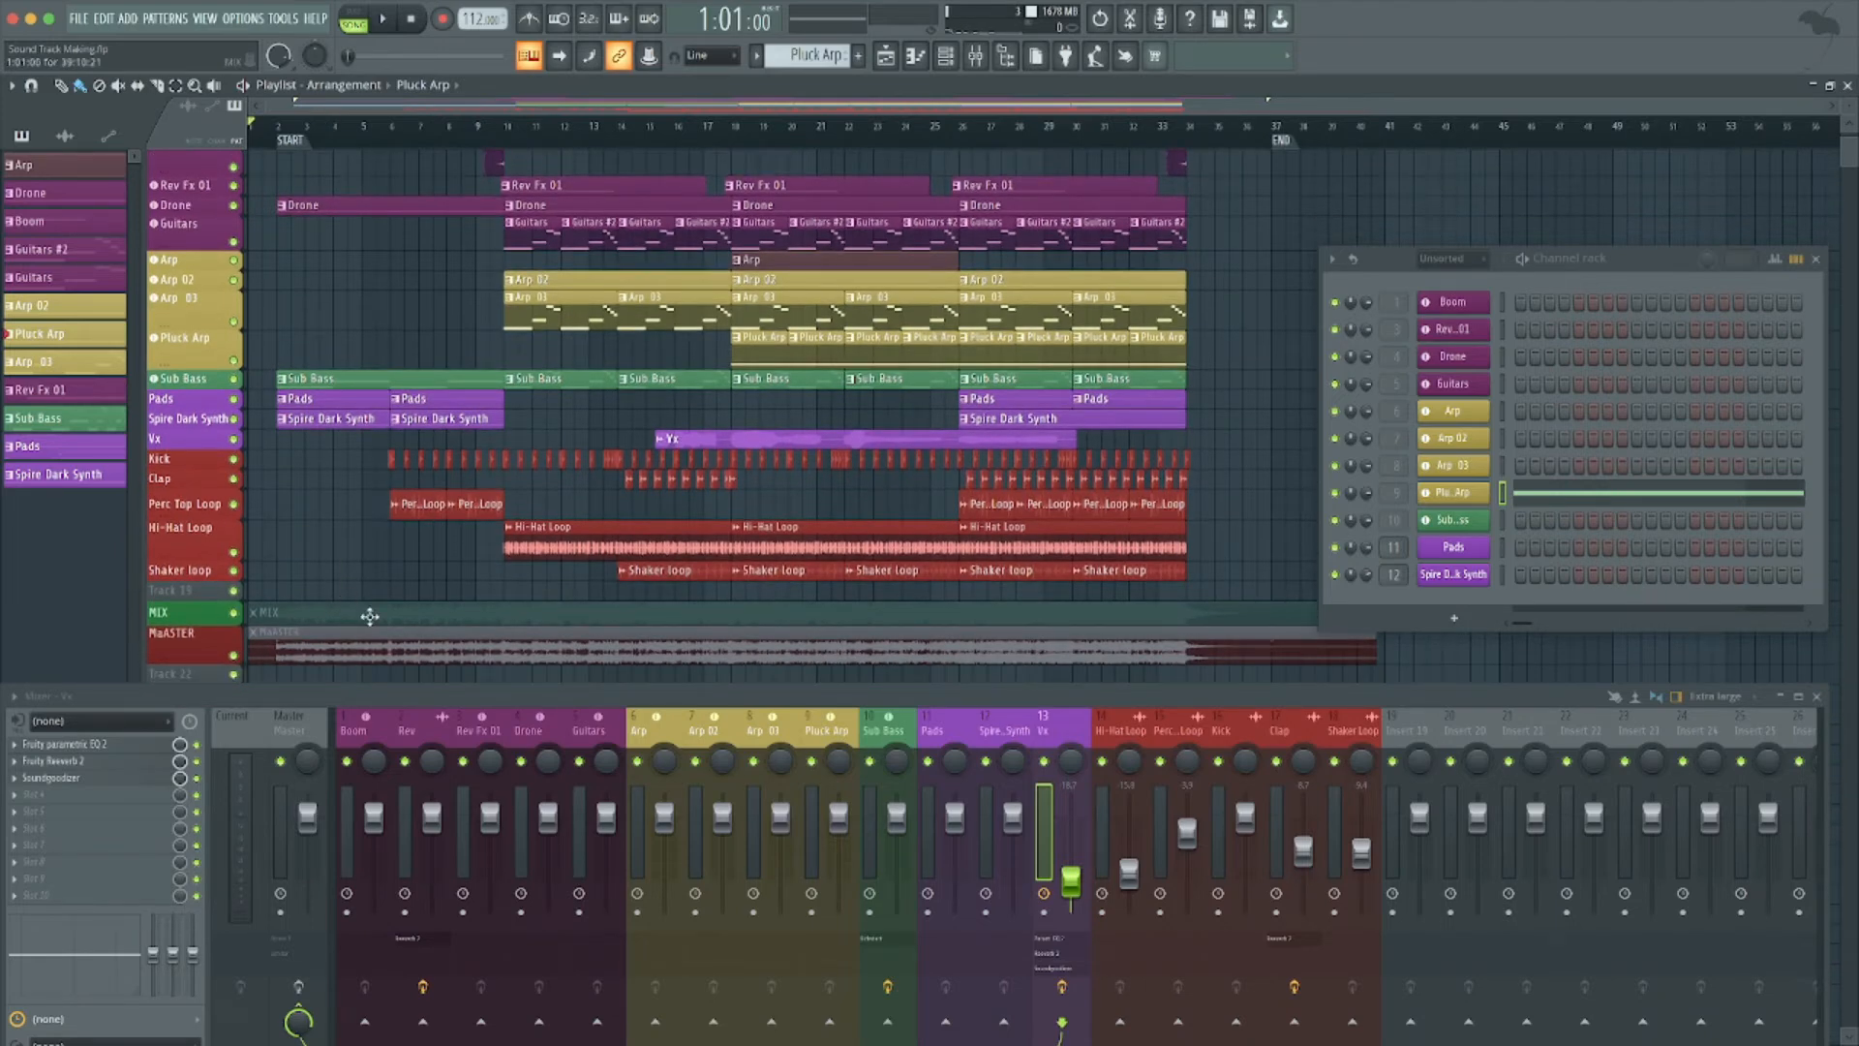
Unmute the MIX clip, play its soloed track from bar 1, and make the track taller to show its waveform.
click(370, 616)
ctrl+click(234, 614)
key(space)
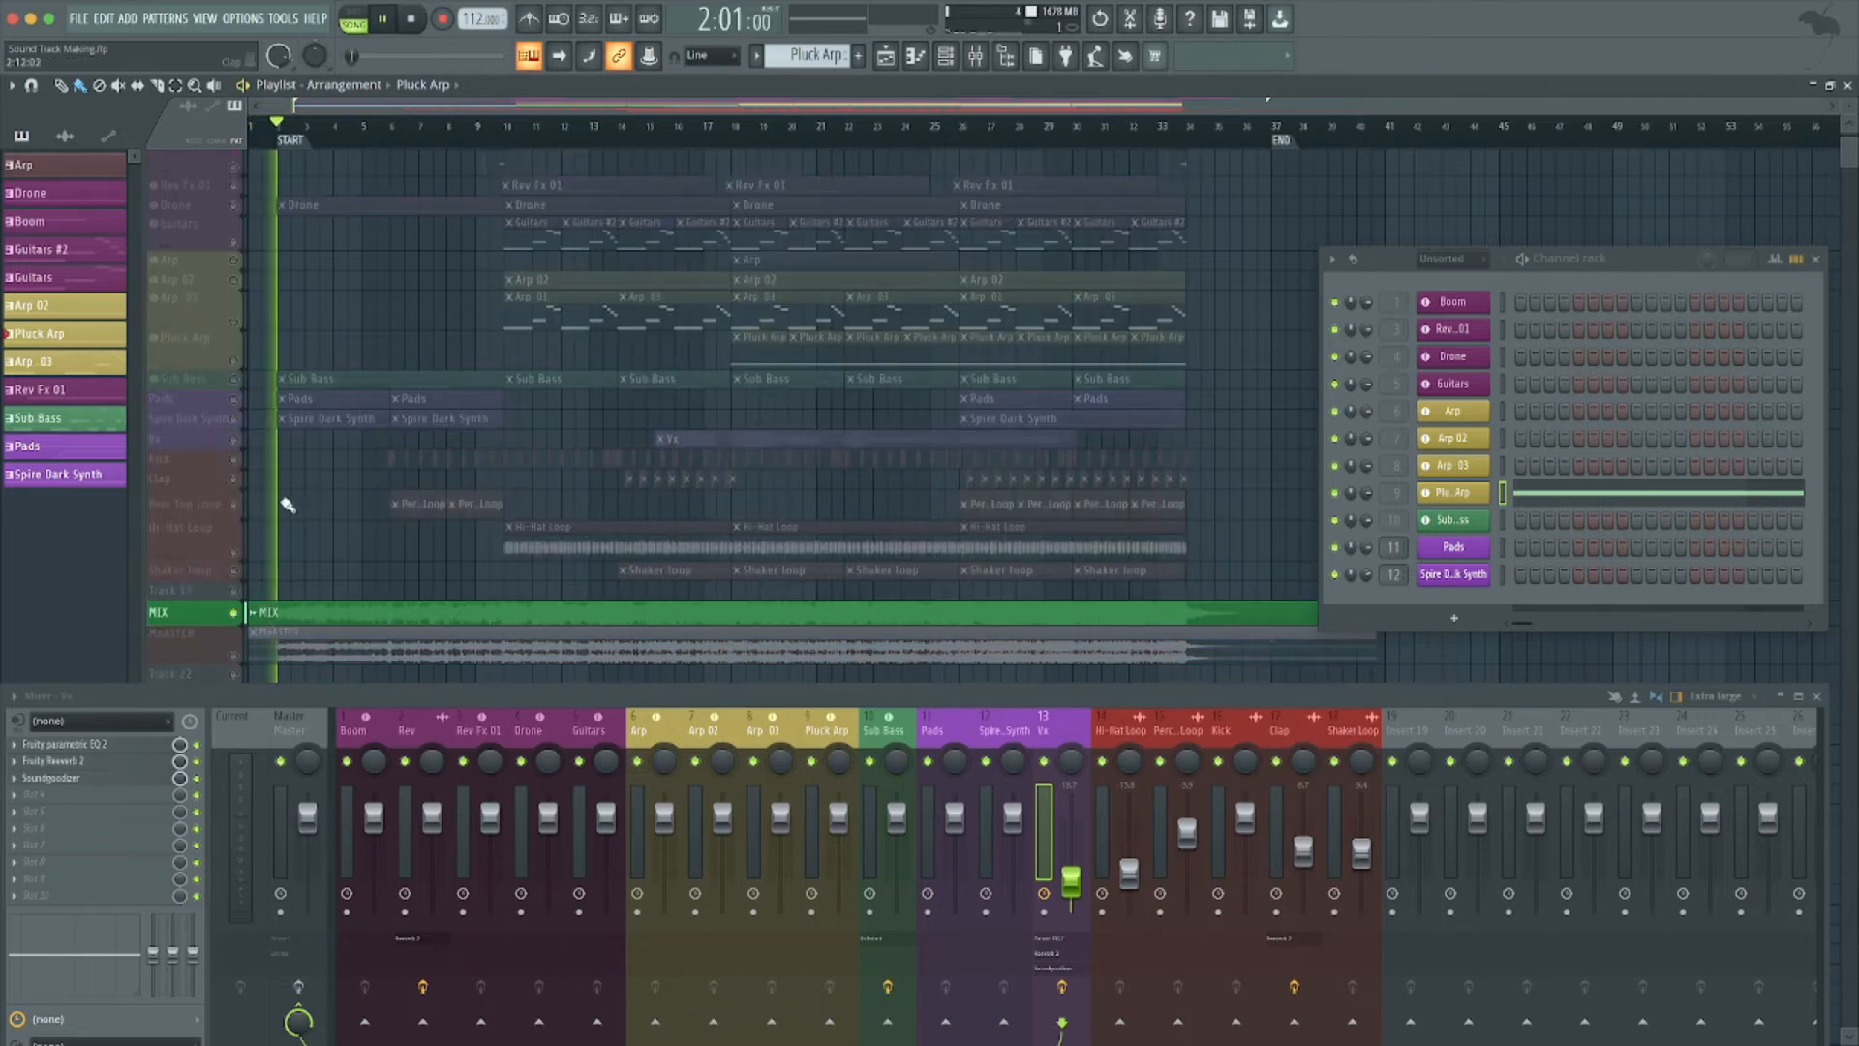
drag(211, 624, 211, 677)
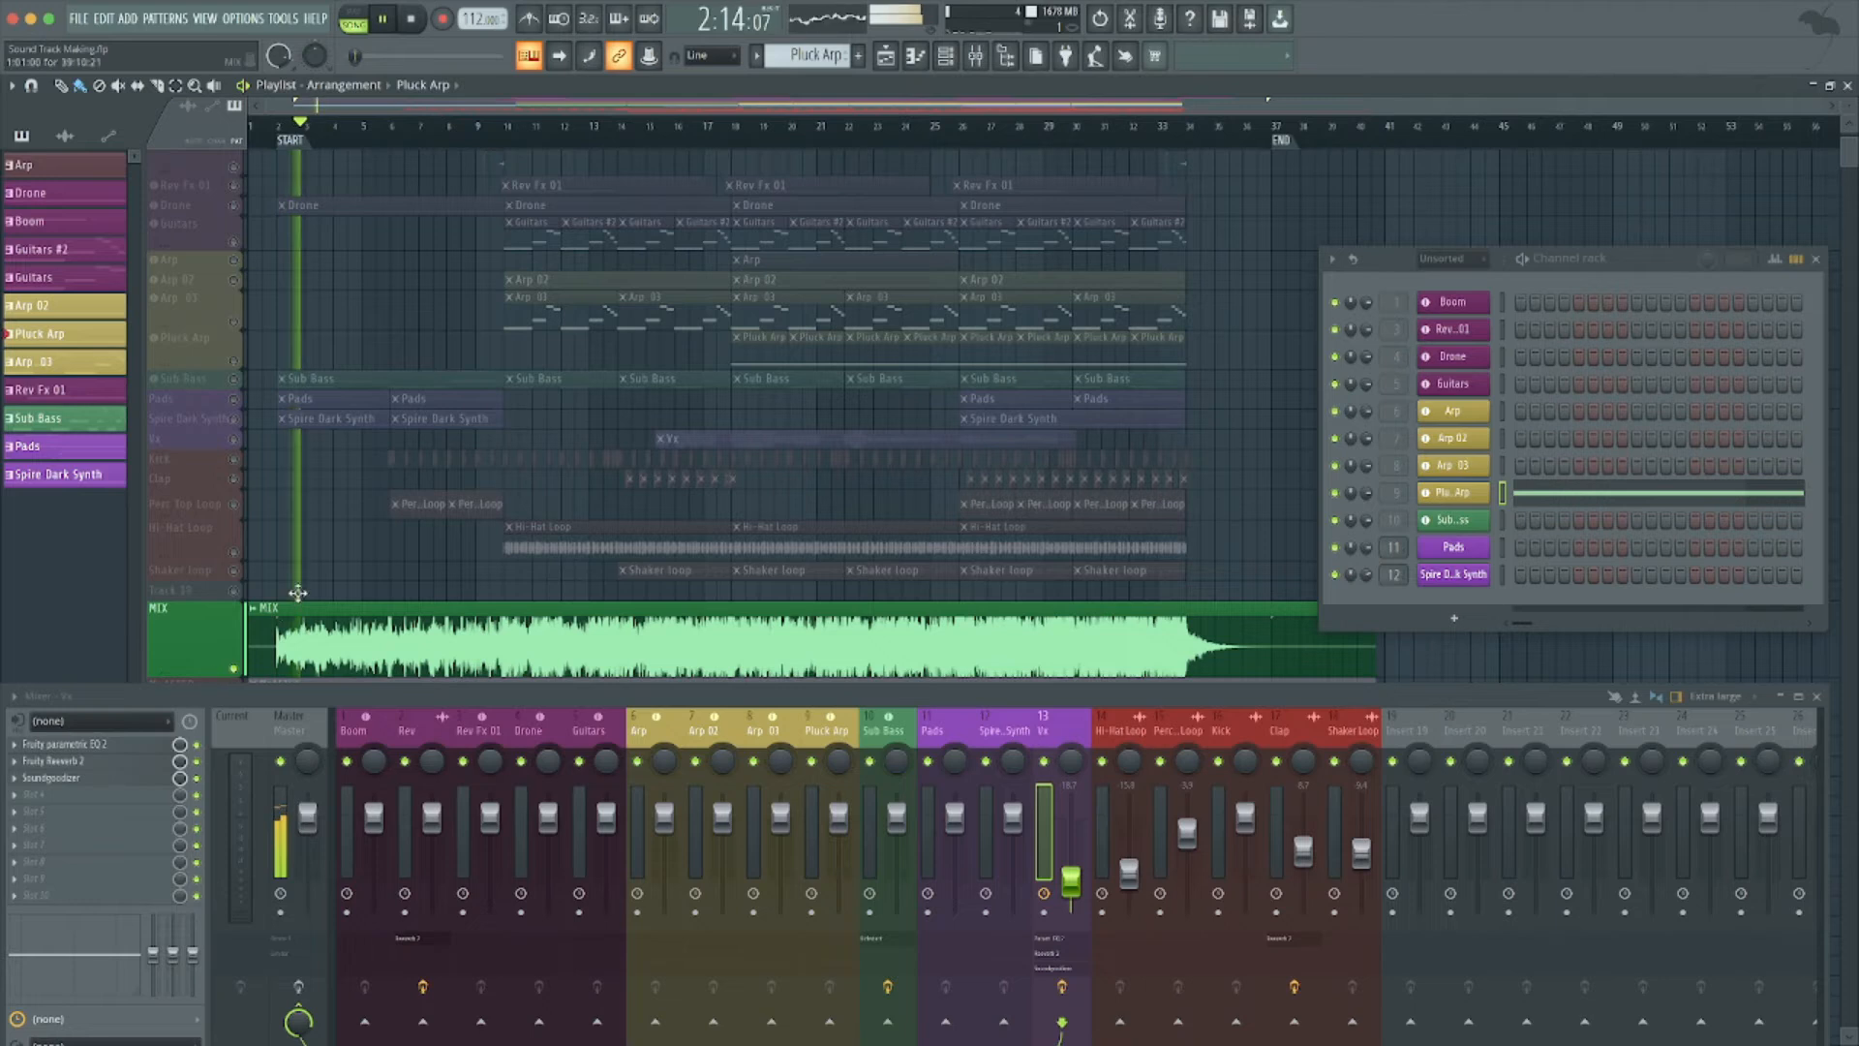
Stop the full MIX playback, bring back all playlist tracks, and mute the MIX clip.
scroll(332, 570, down, 2)
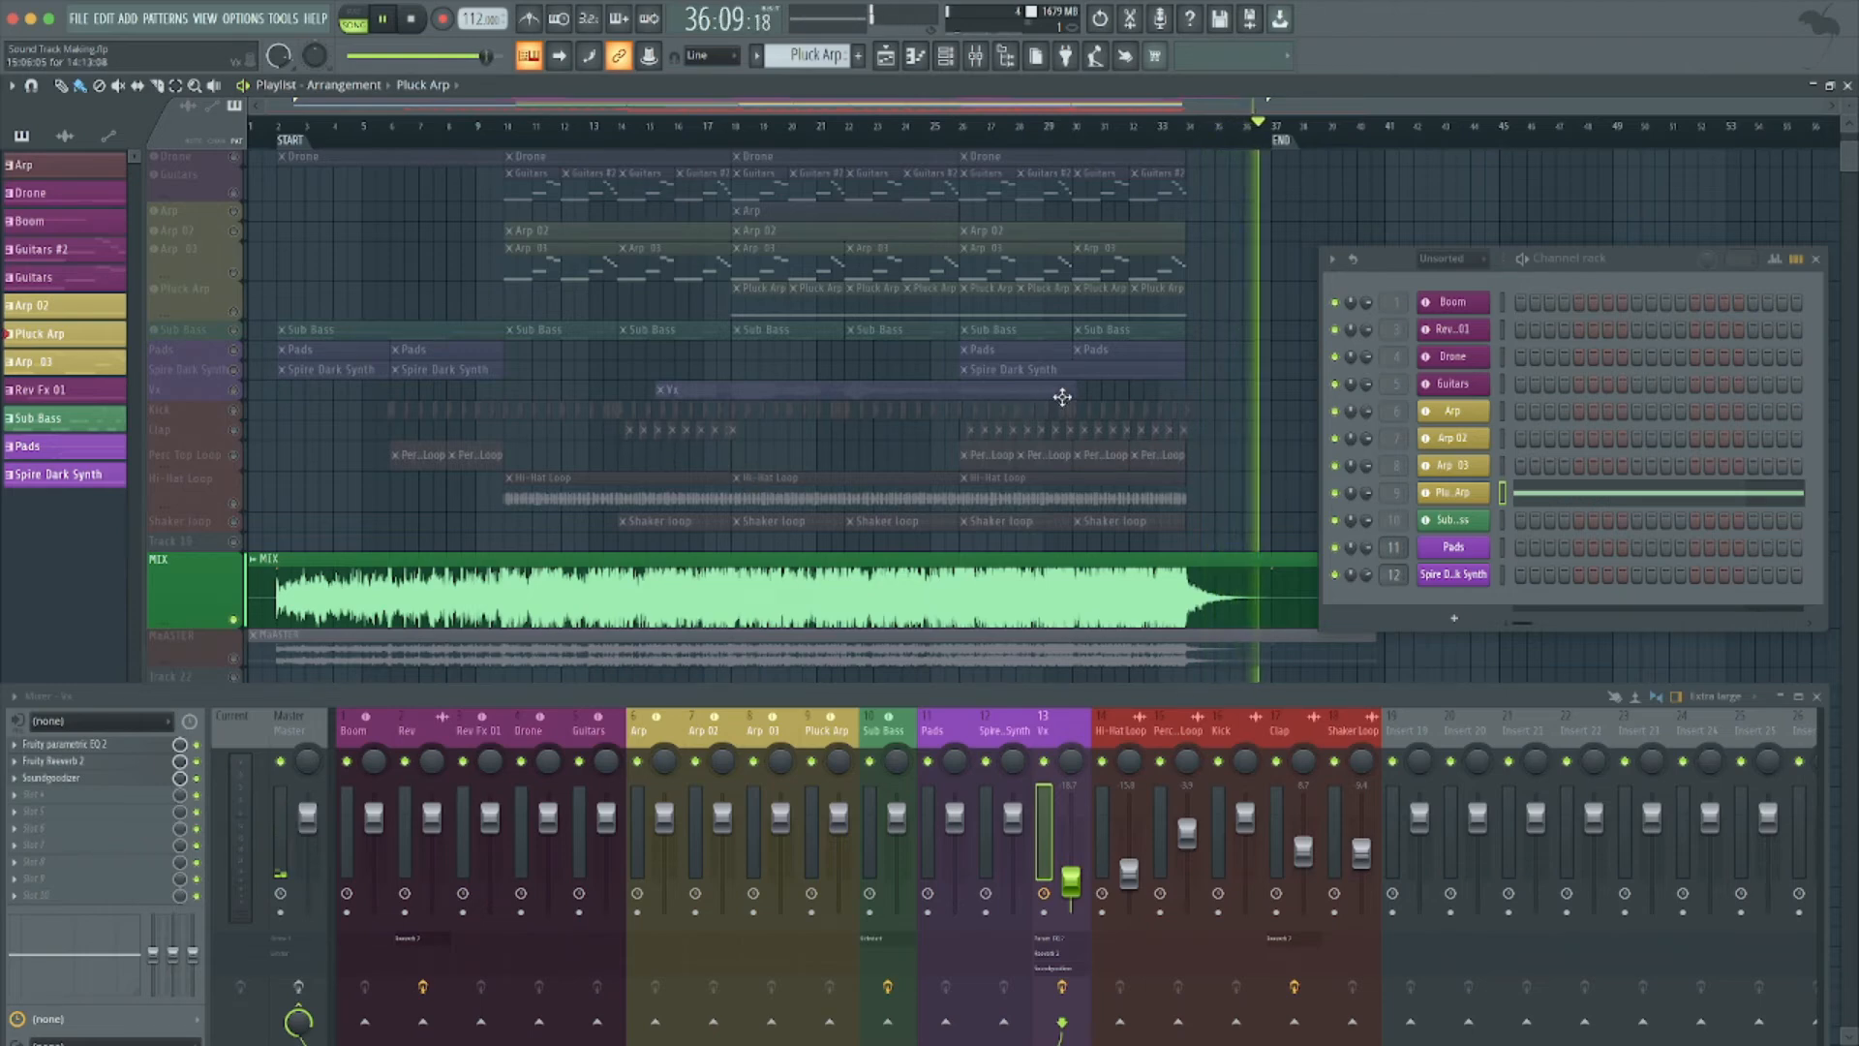
right_click(233, 620)
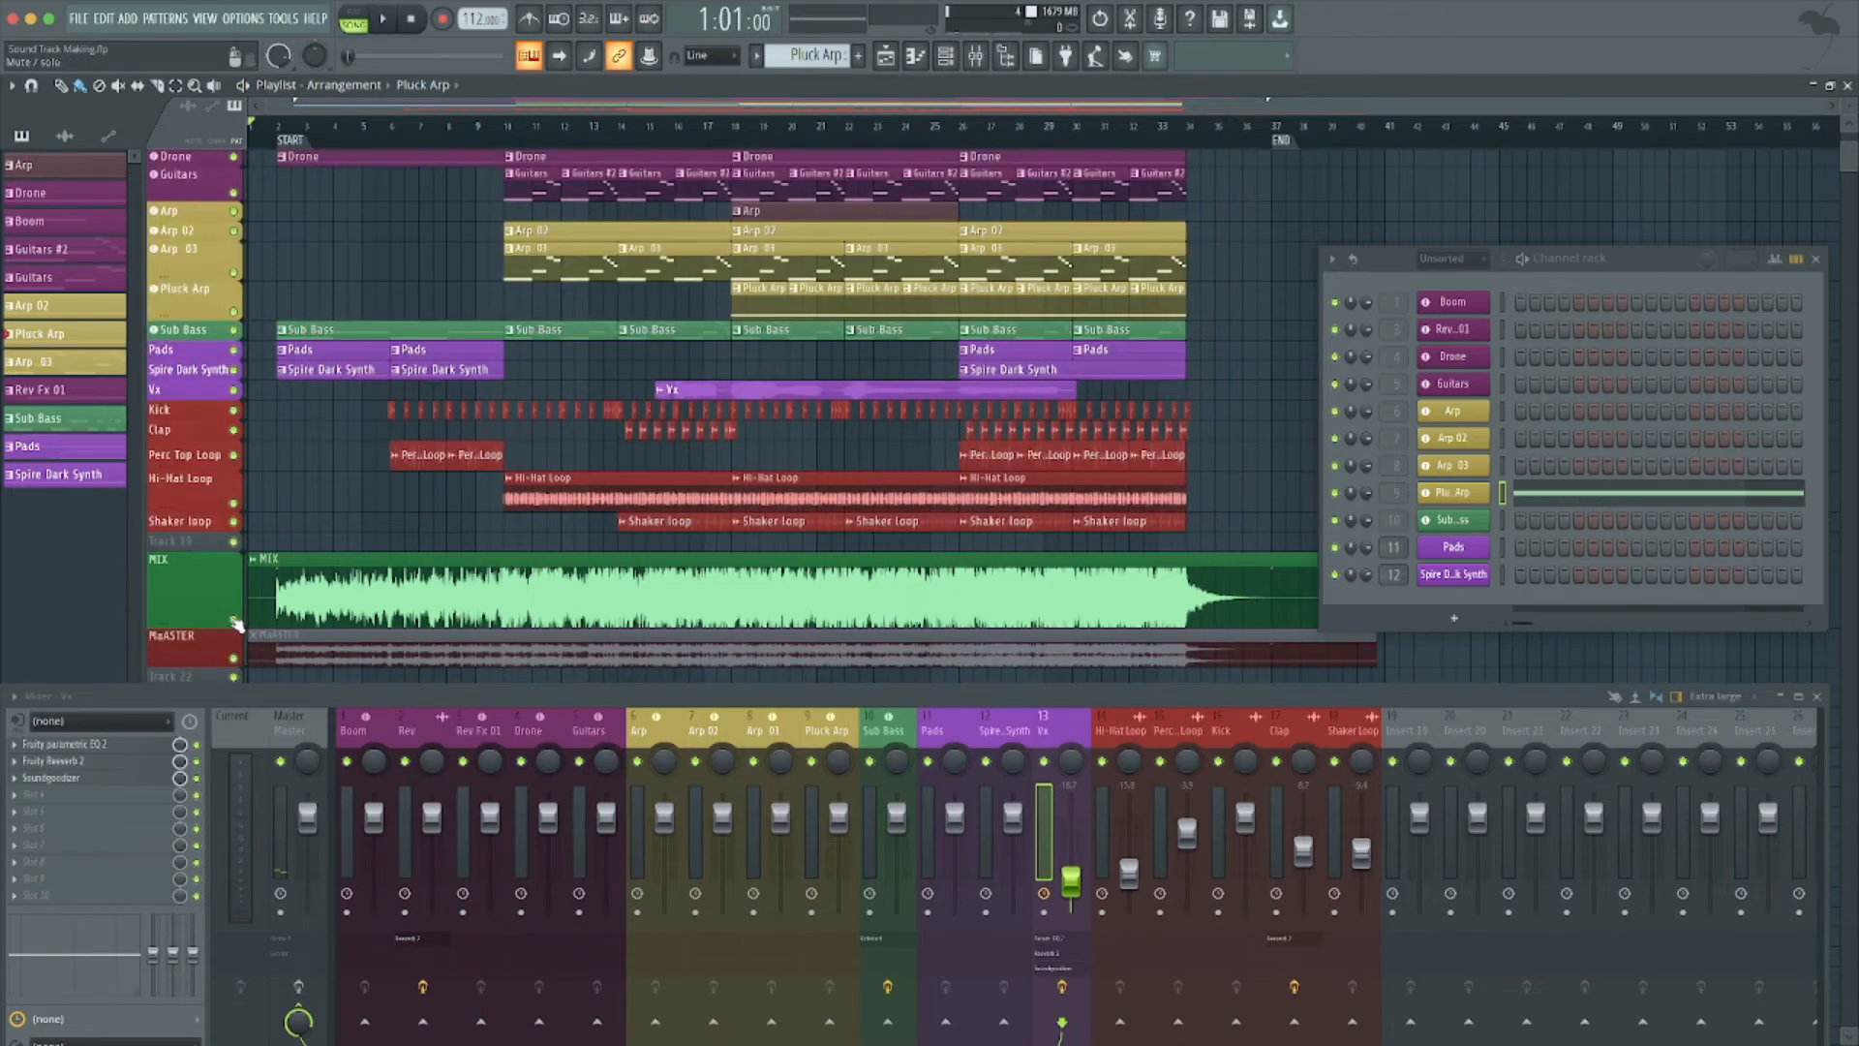
alt+right_click(499, 608)
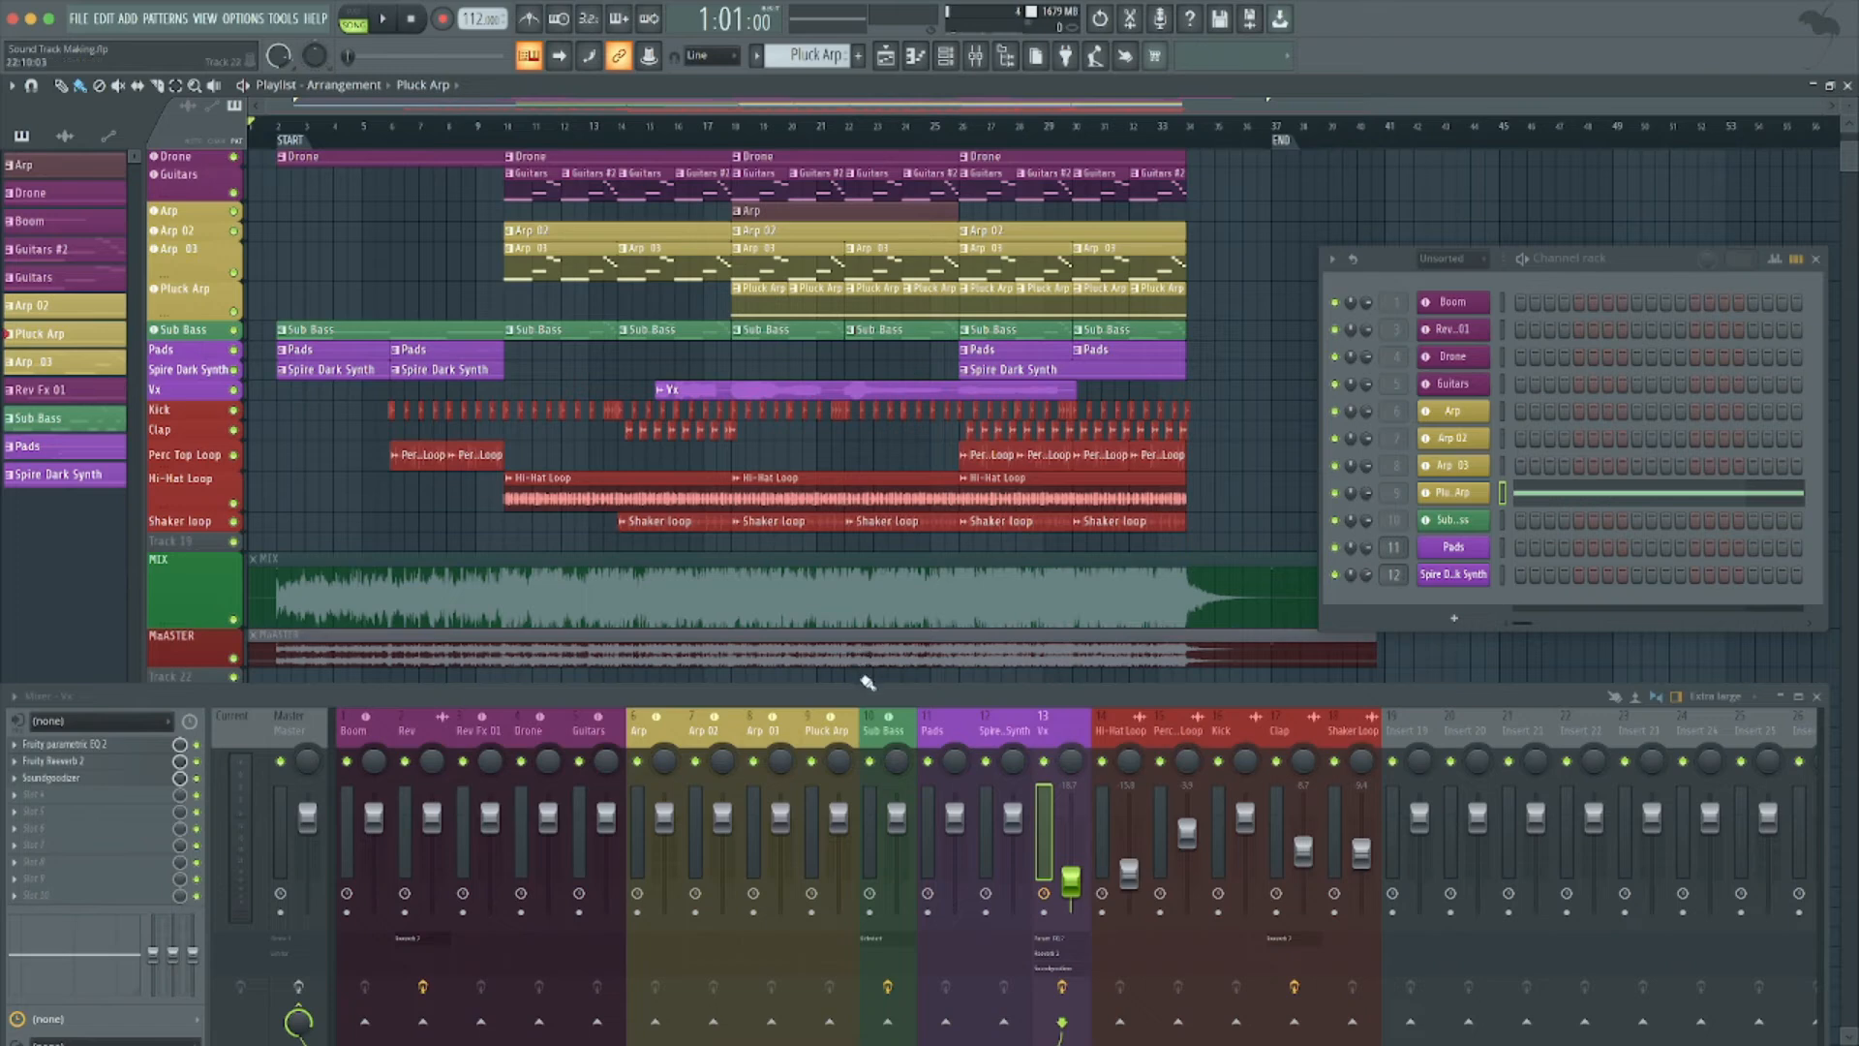
With the mixer window enlarged upward and its Clap channel selected, solo the Clap playlist track and play it from bar 14.
drag(860, 685, 841, 535)
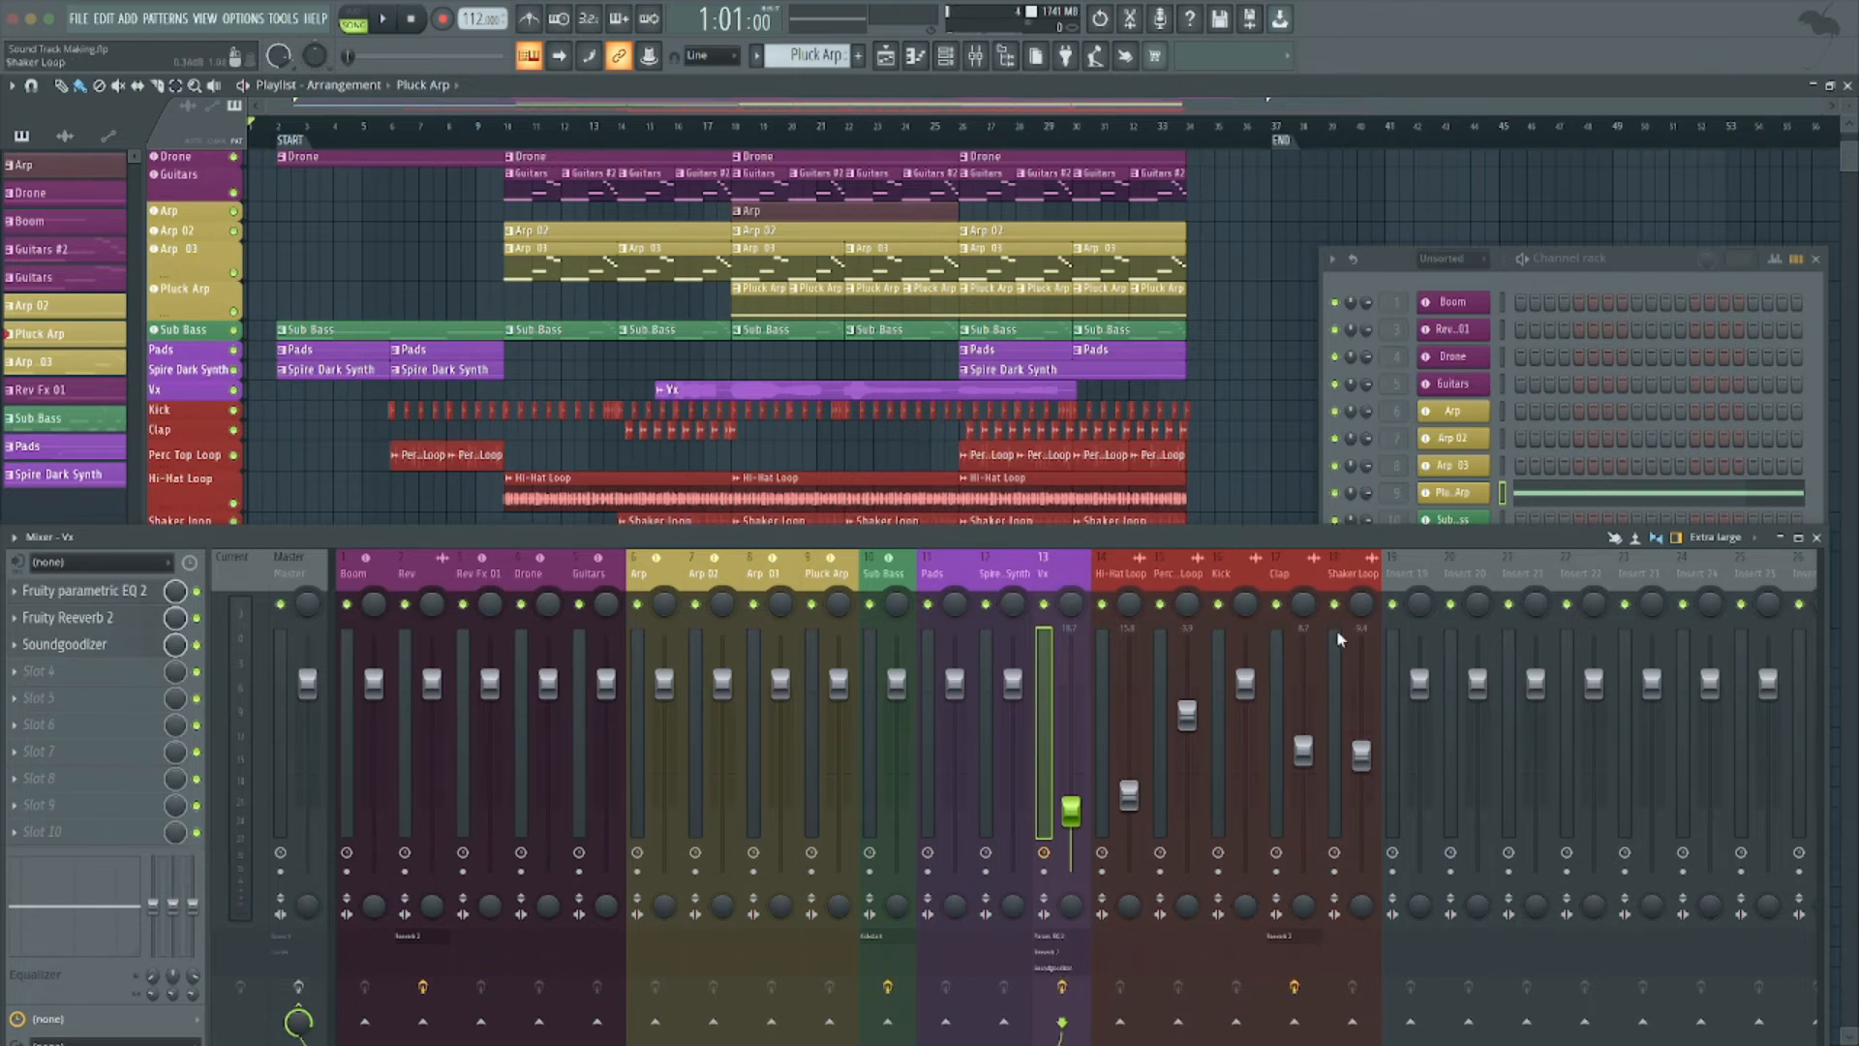
click(1279, 576)
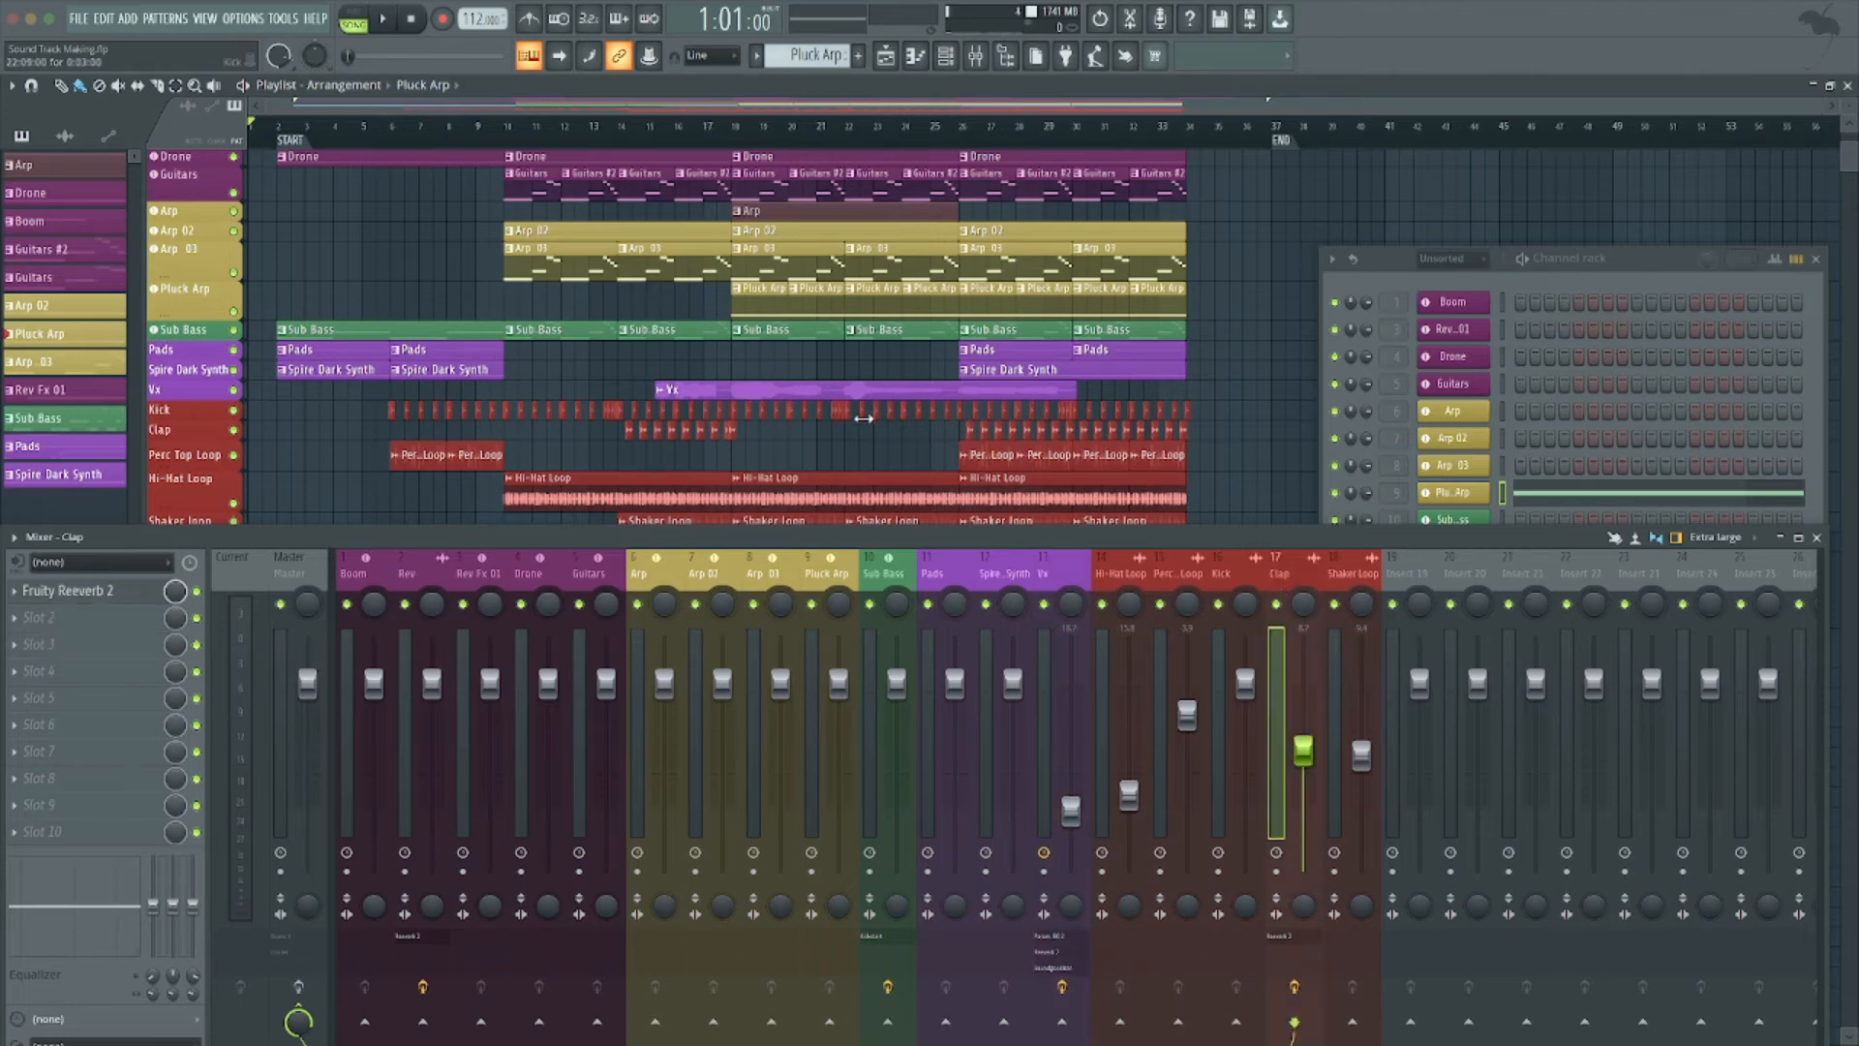
scroll(300, 311, down, 3)
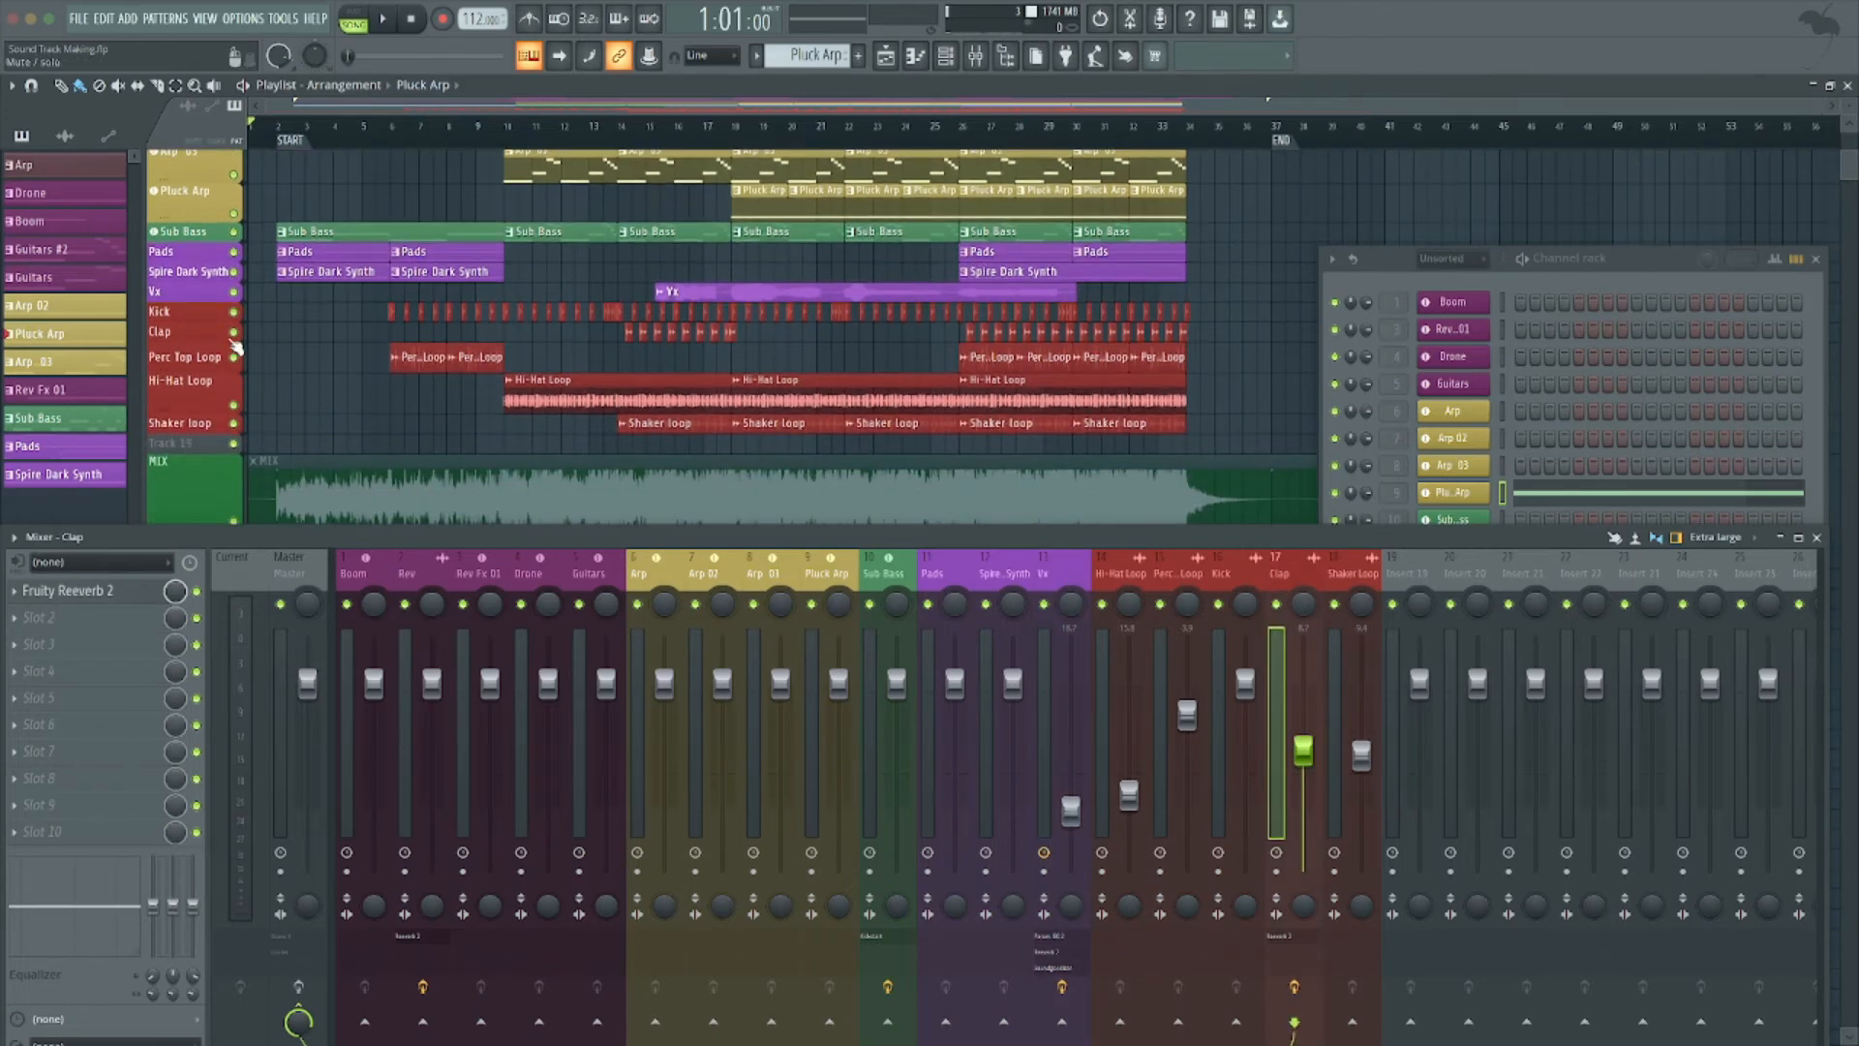
right_click(233, 332)
click(624, 135)
key(space)
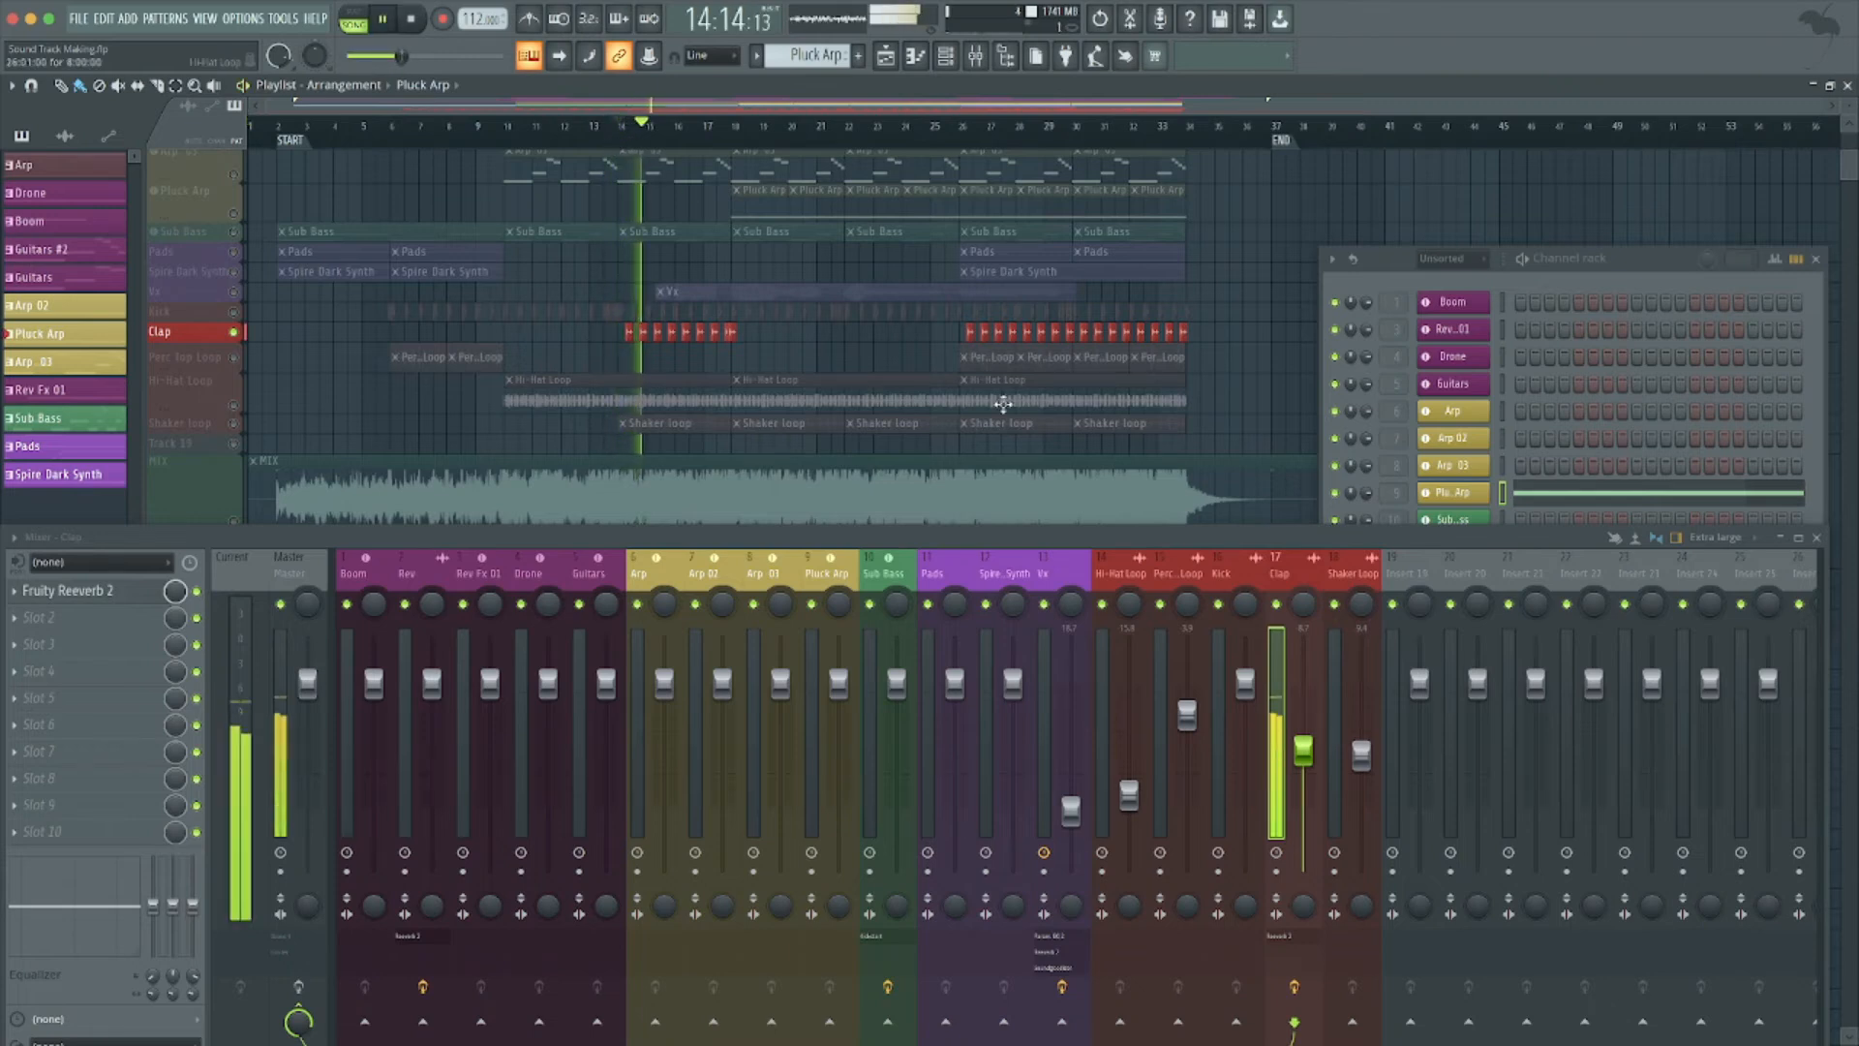
Compare the Clap track from bar 14 with Fruity Reeverb 2 bypassed and with it re-enabled, stopping playback after each pass.
key(space)
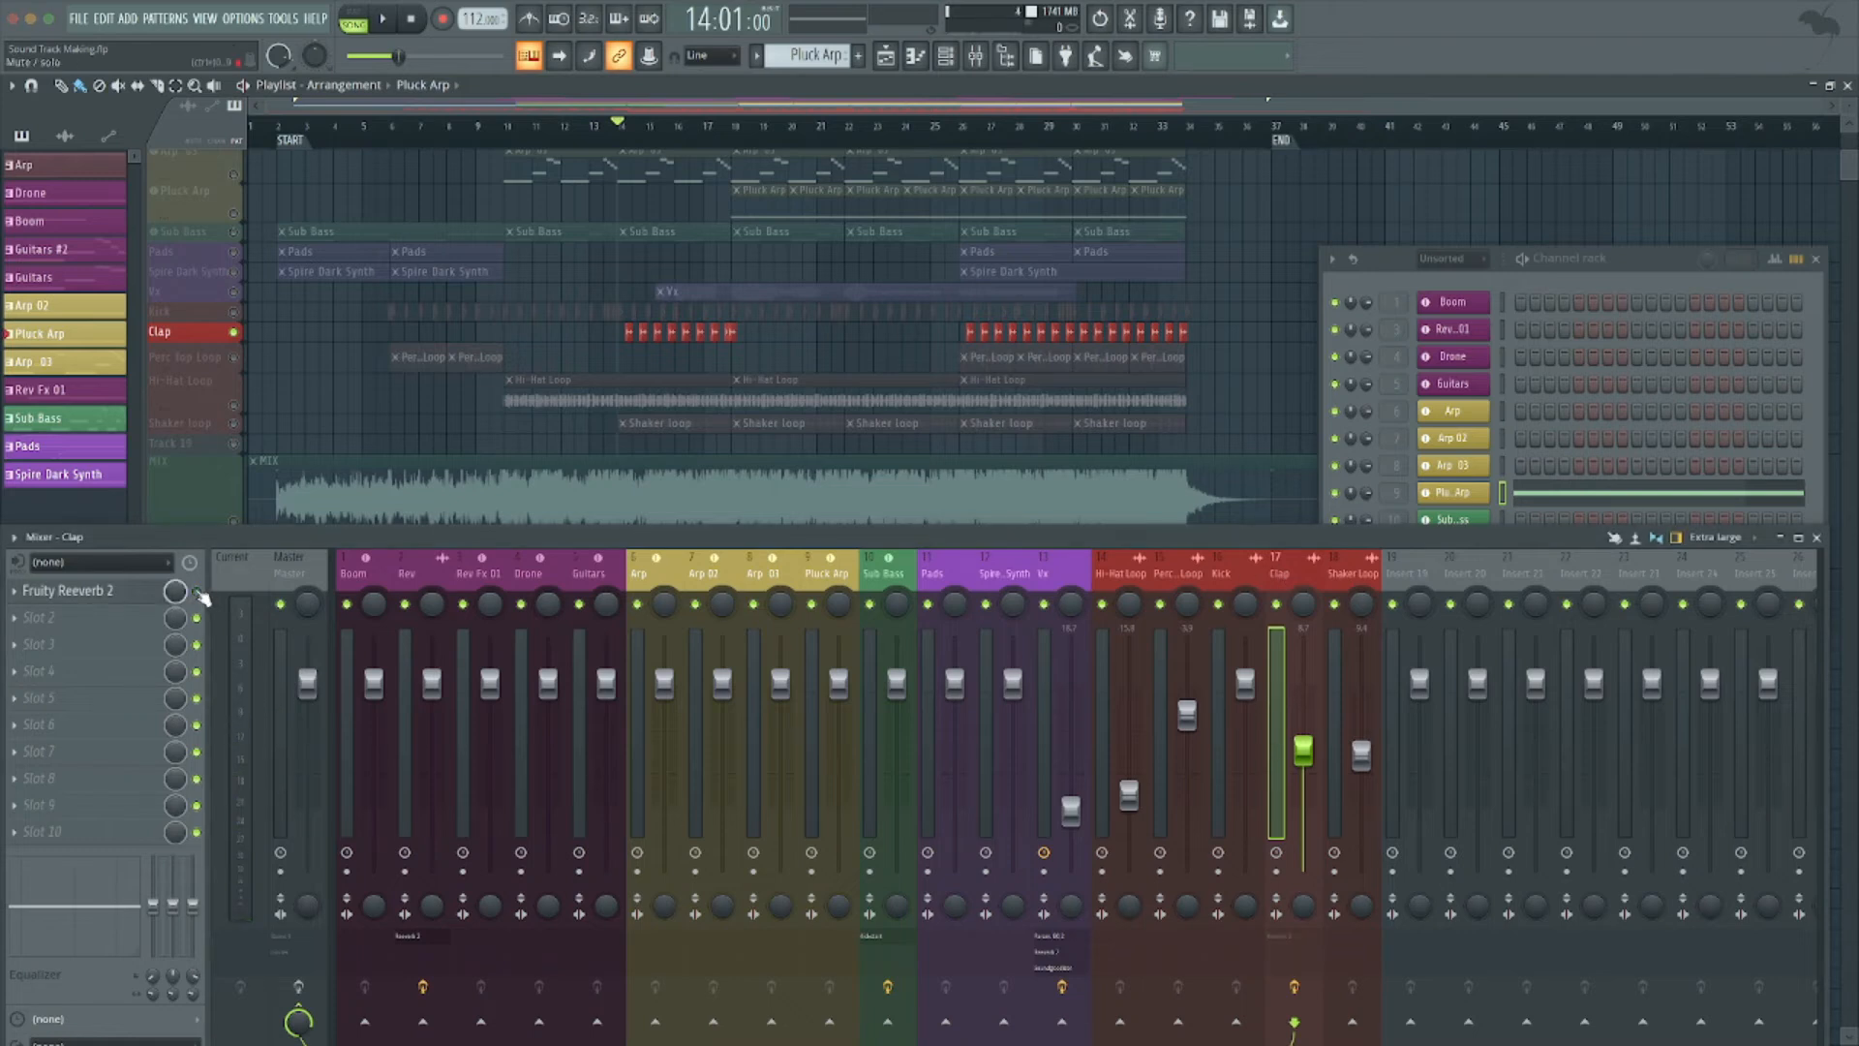
key(space)
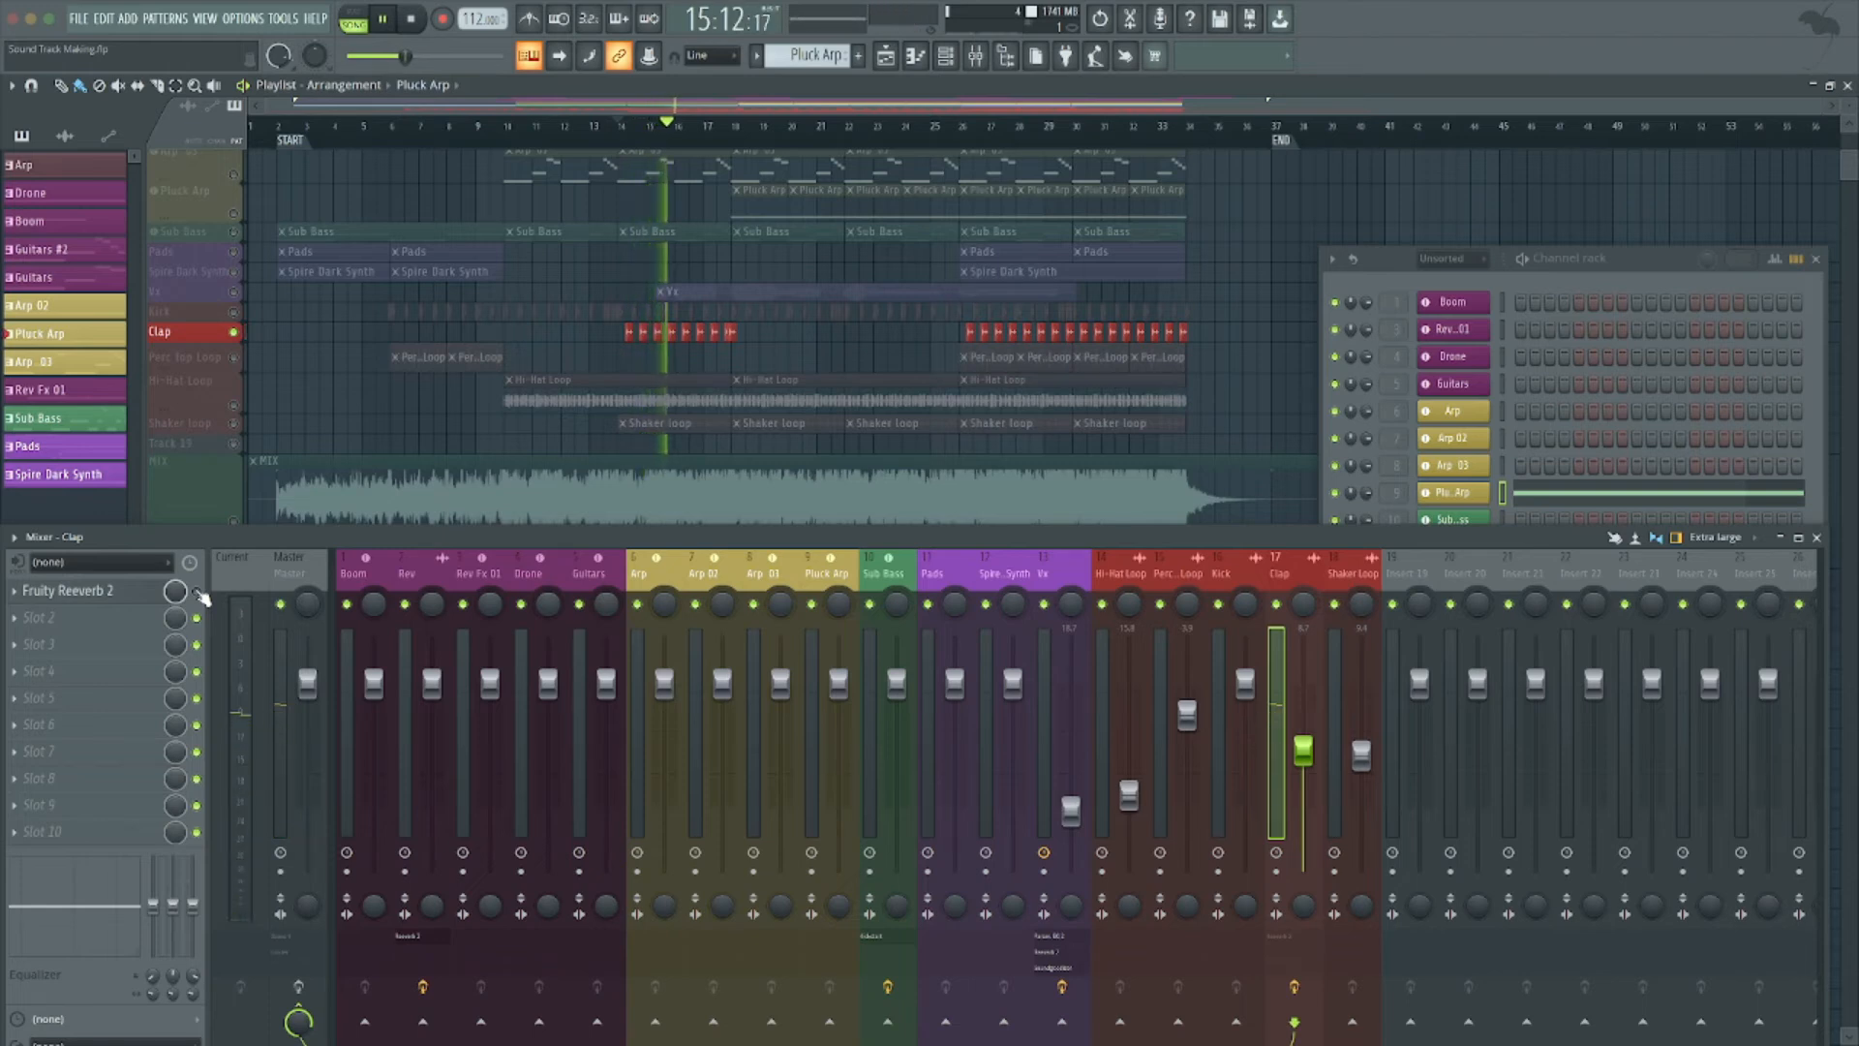
key(space)
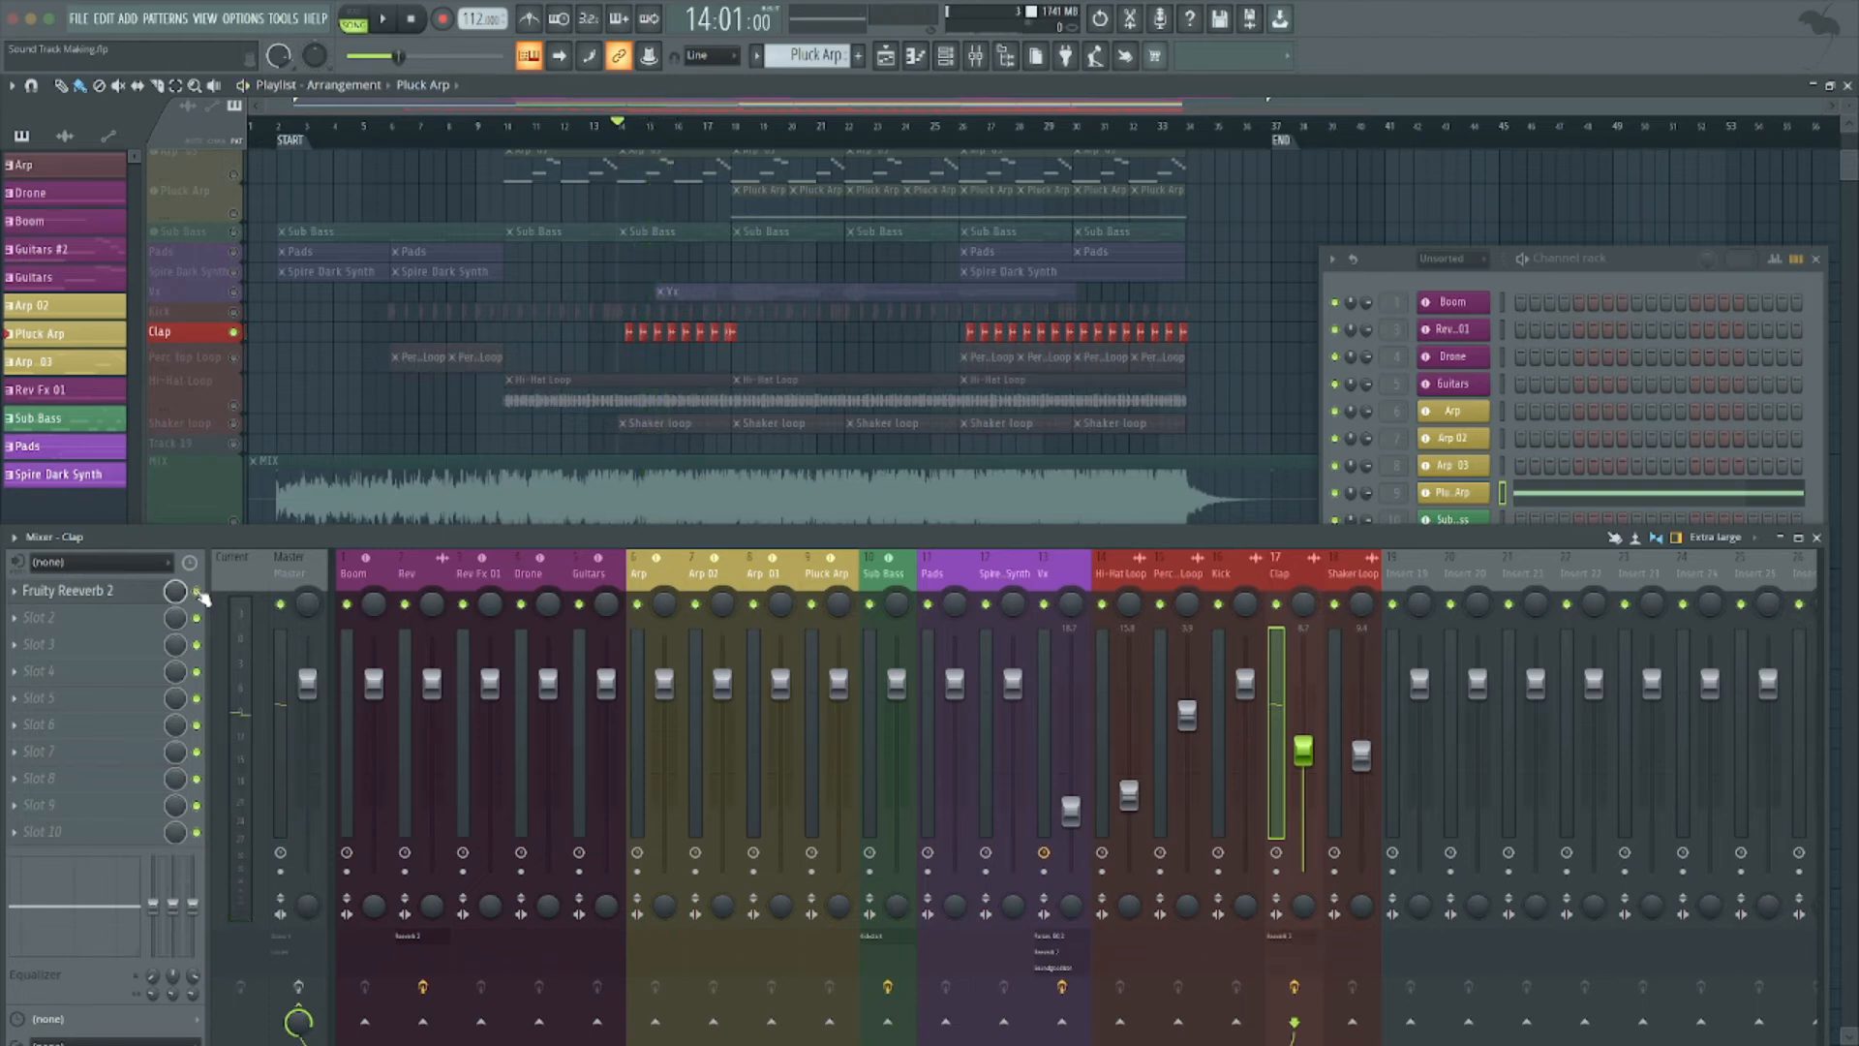
key(space)
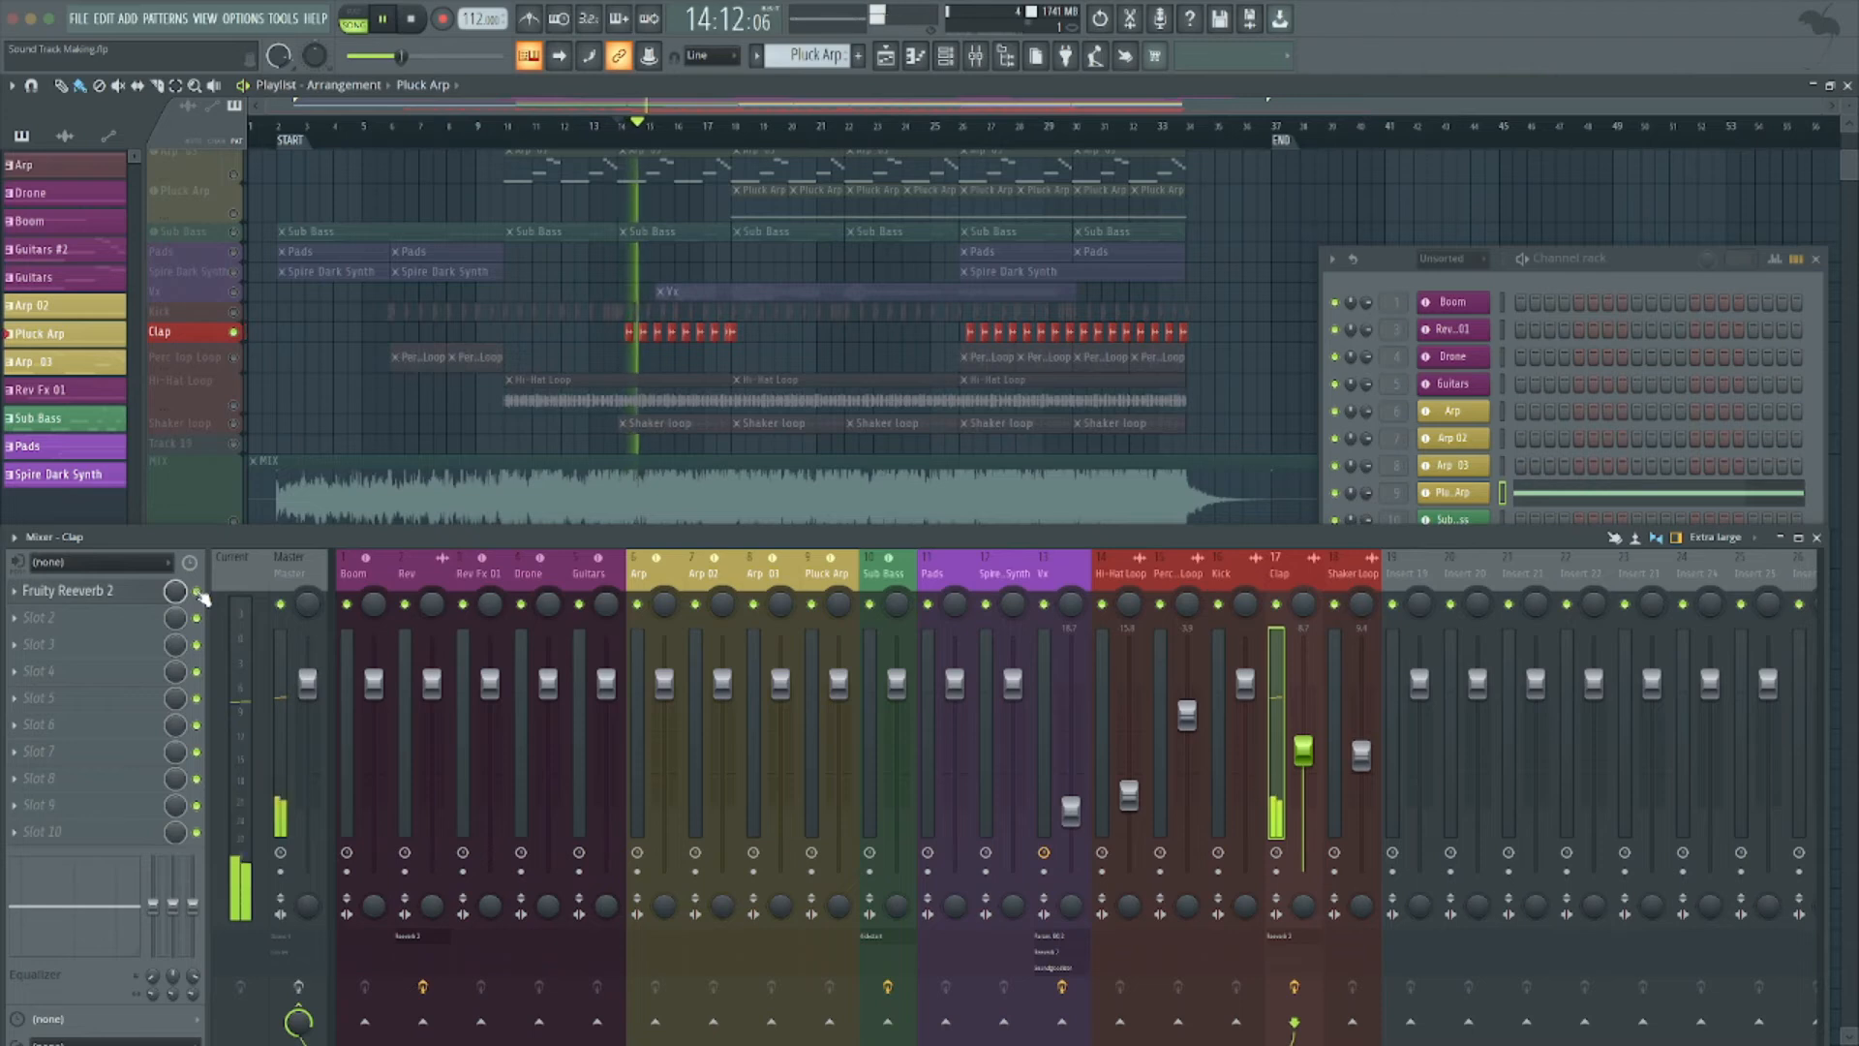
key(space)
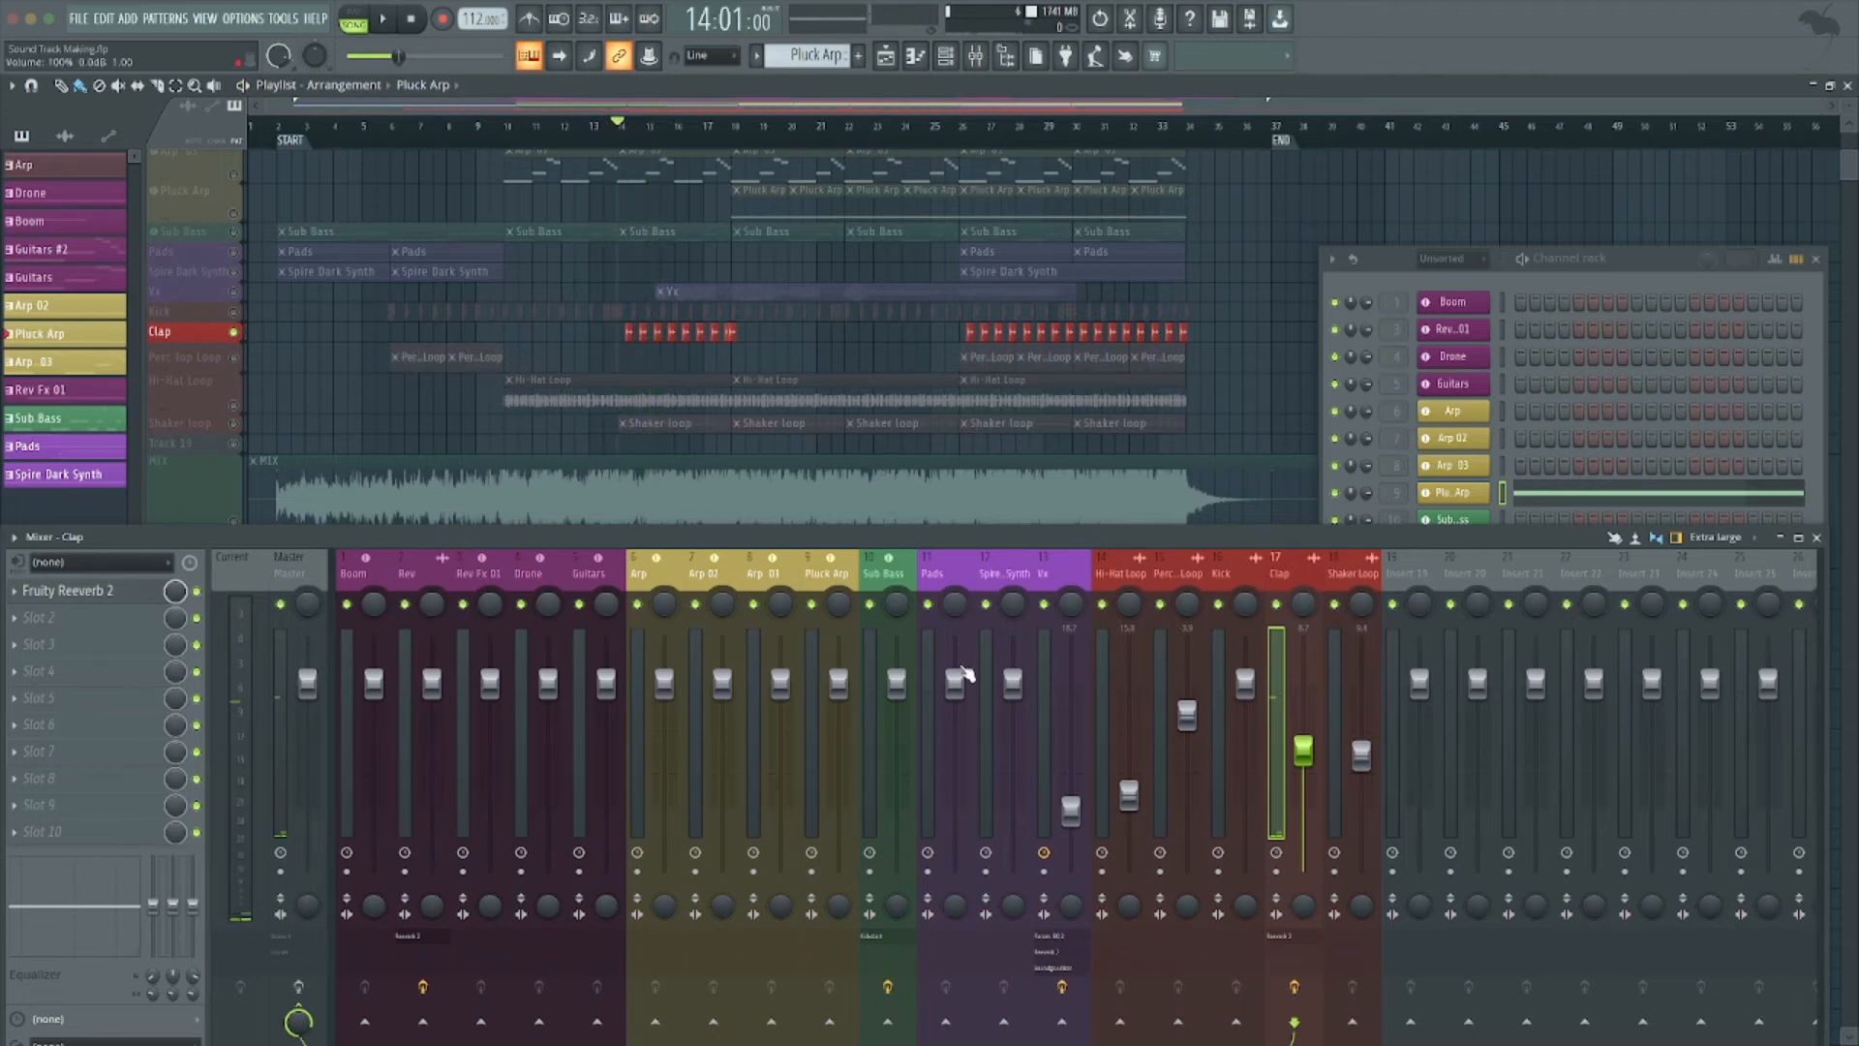
Select the Sub Bass mixer channel, switch the playlist solo from Clap to Sub Bass, and play it from bar 14.
click(874, 579)
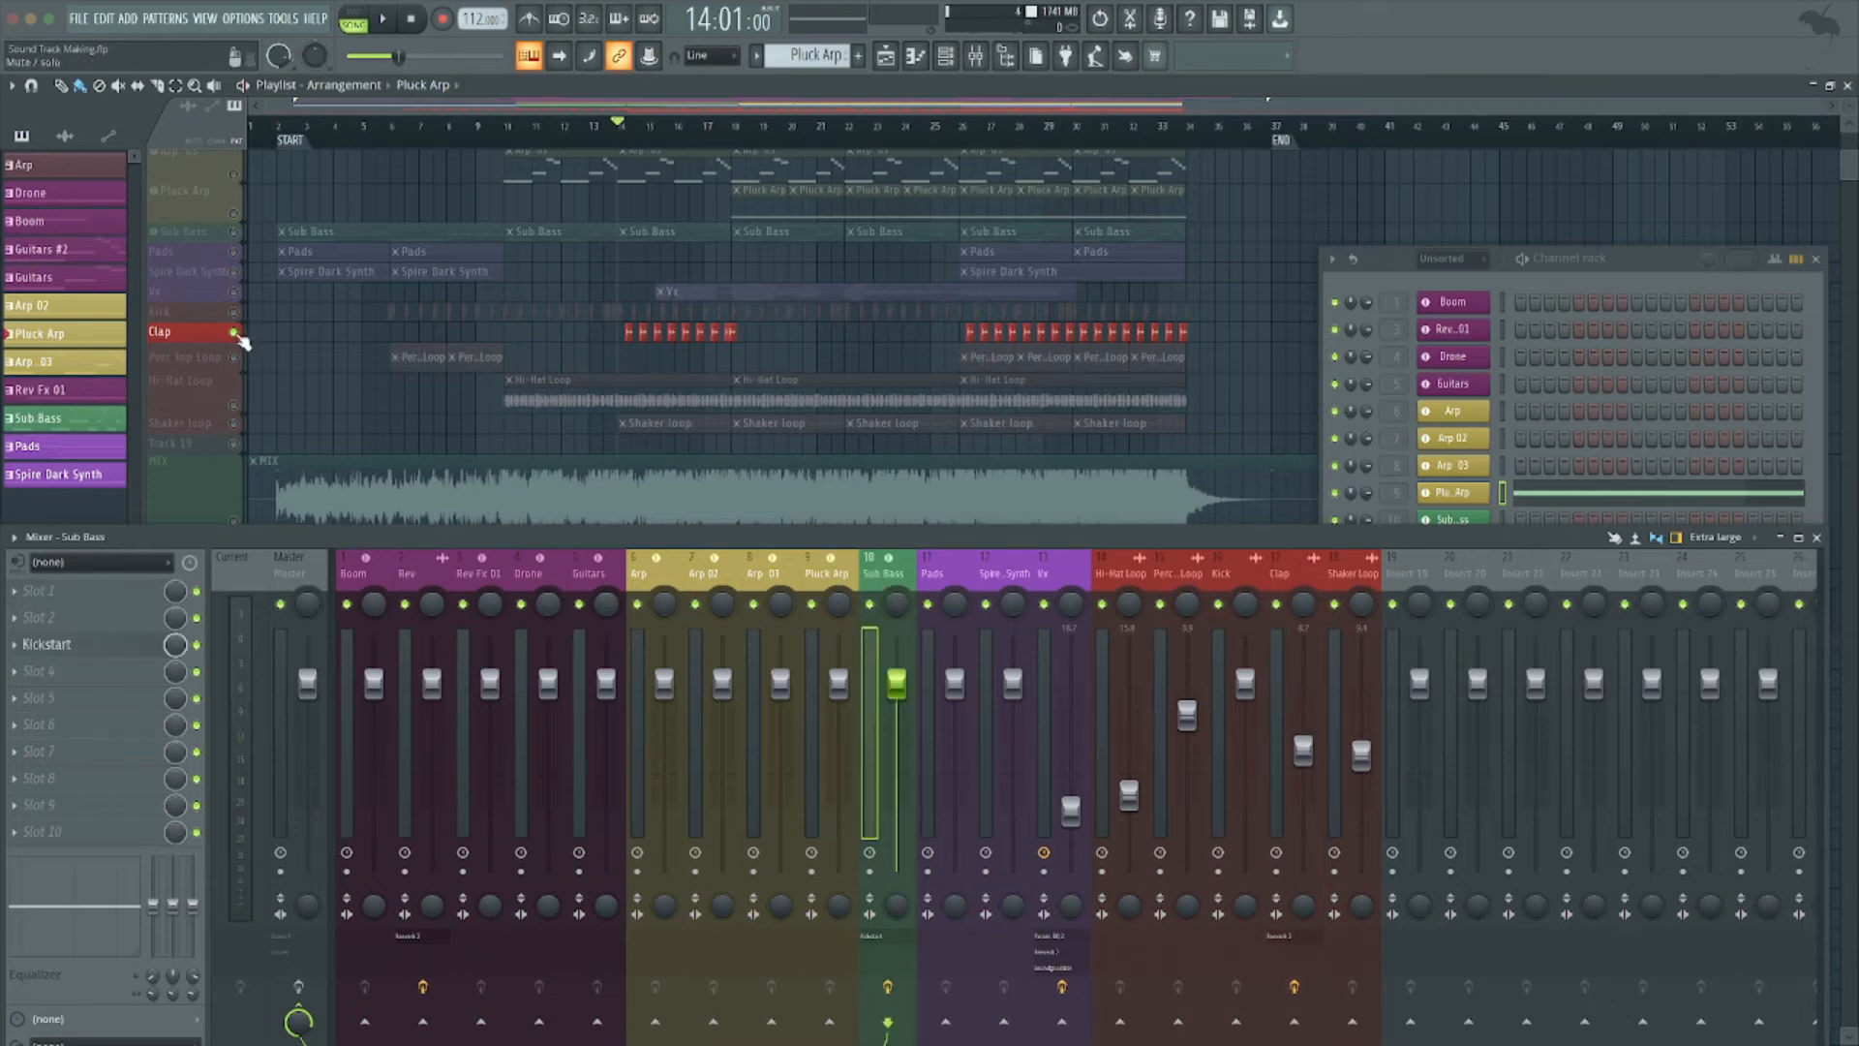
right_click(235, 334)
right_click(235, 233)
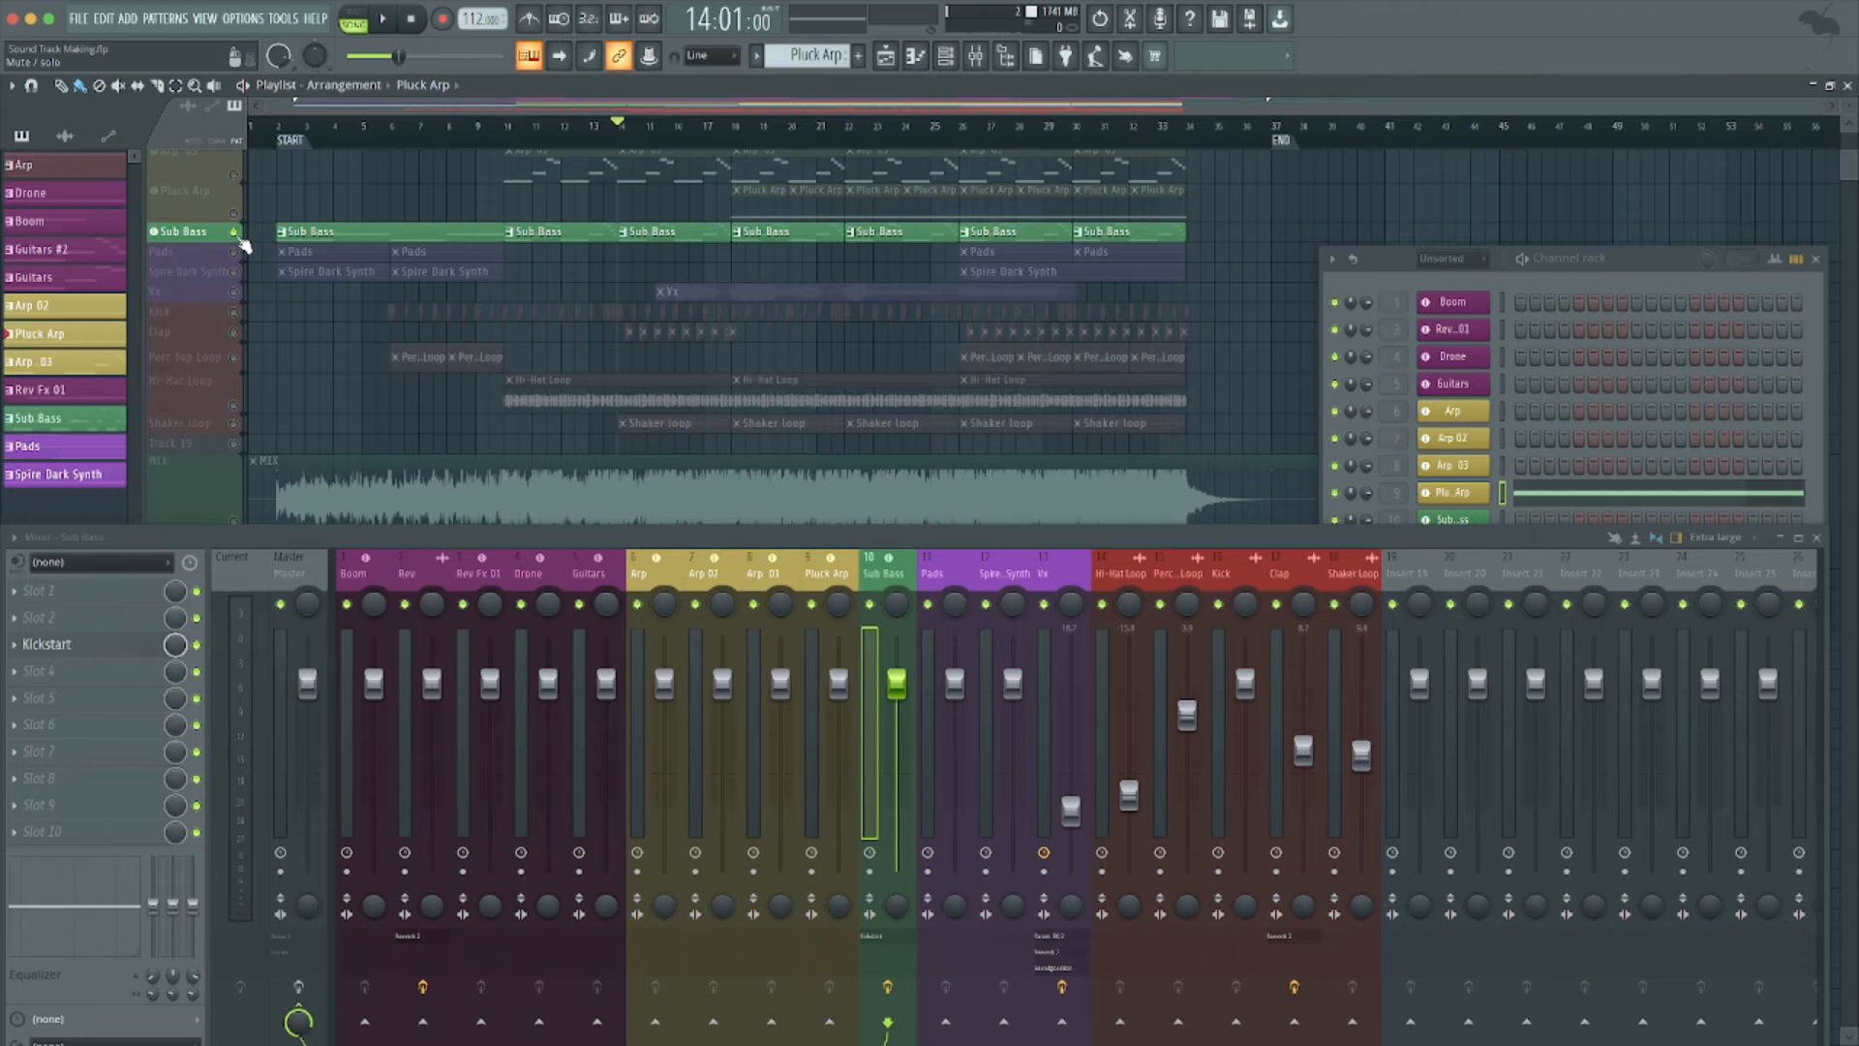
key(space)
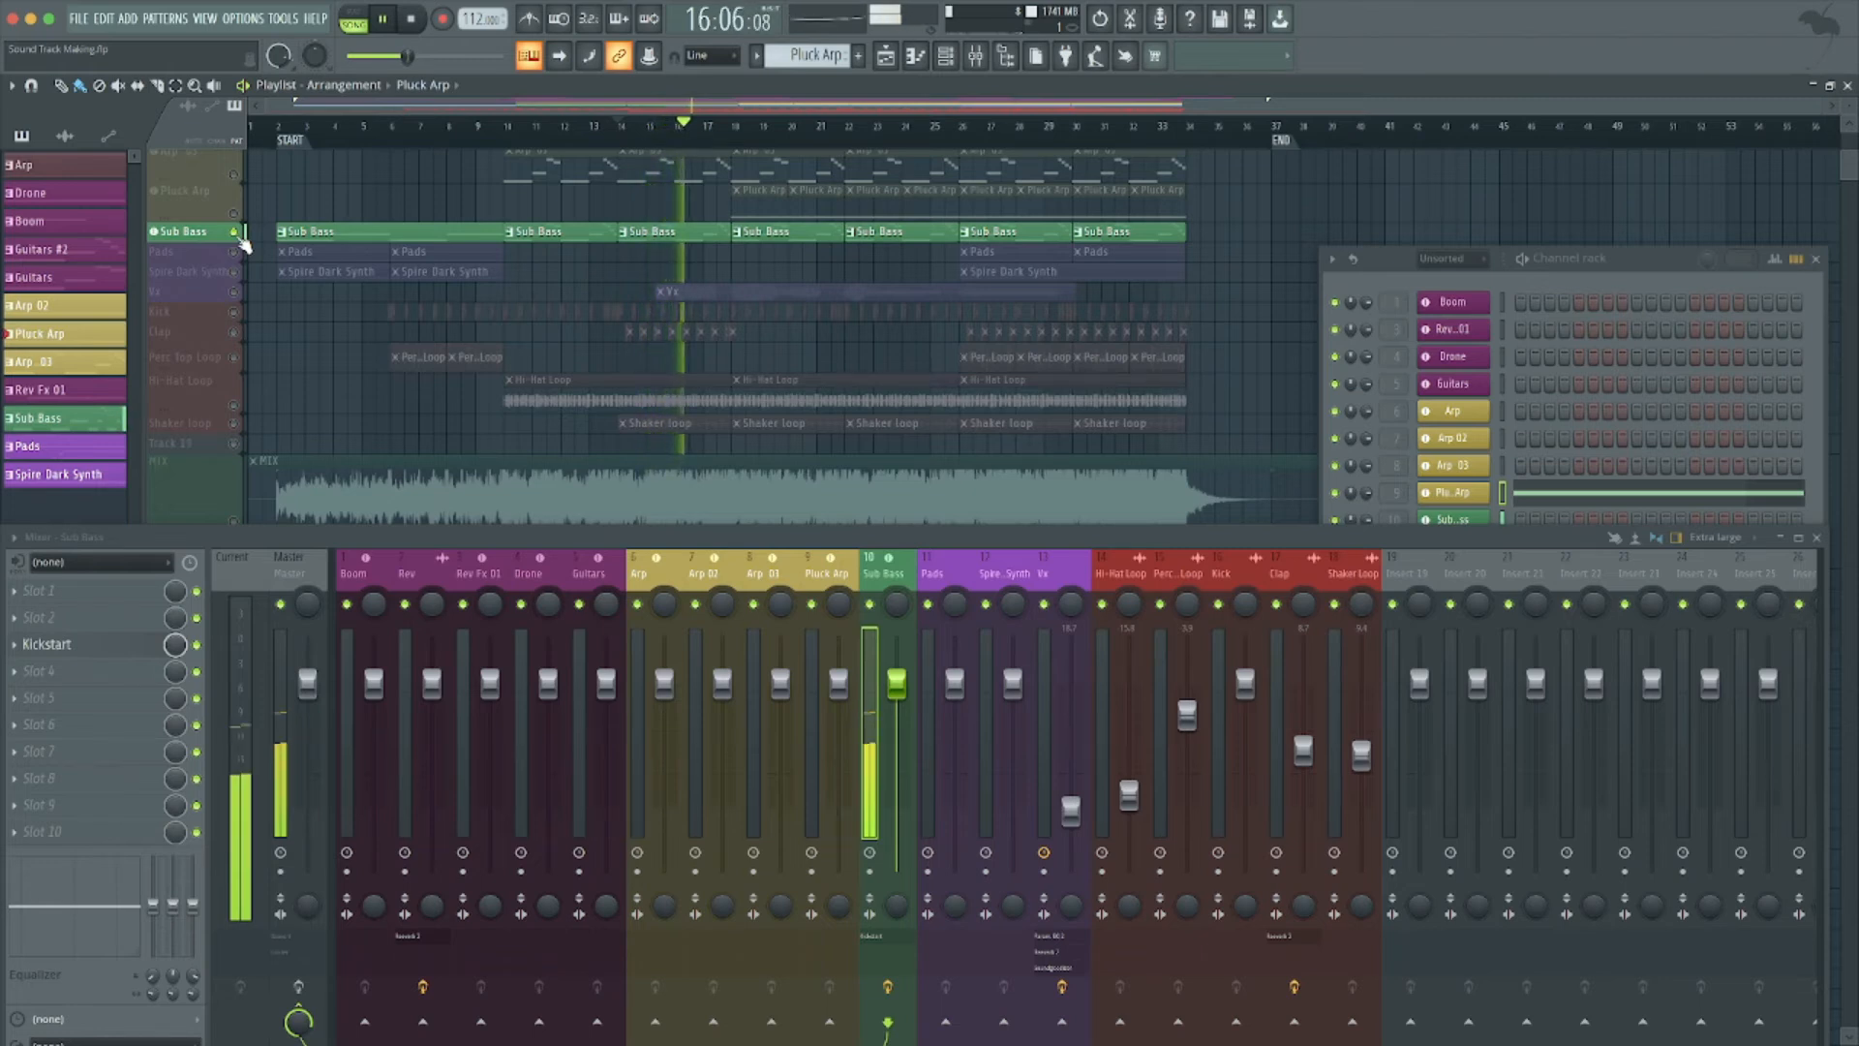
Stop the Sub Bass playback, bring back all playlist tracks, and shrink the mixer window downward with its Rev channel selected.
key(space)
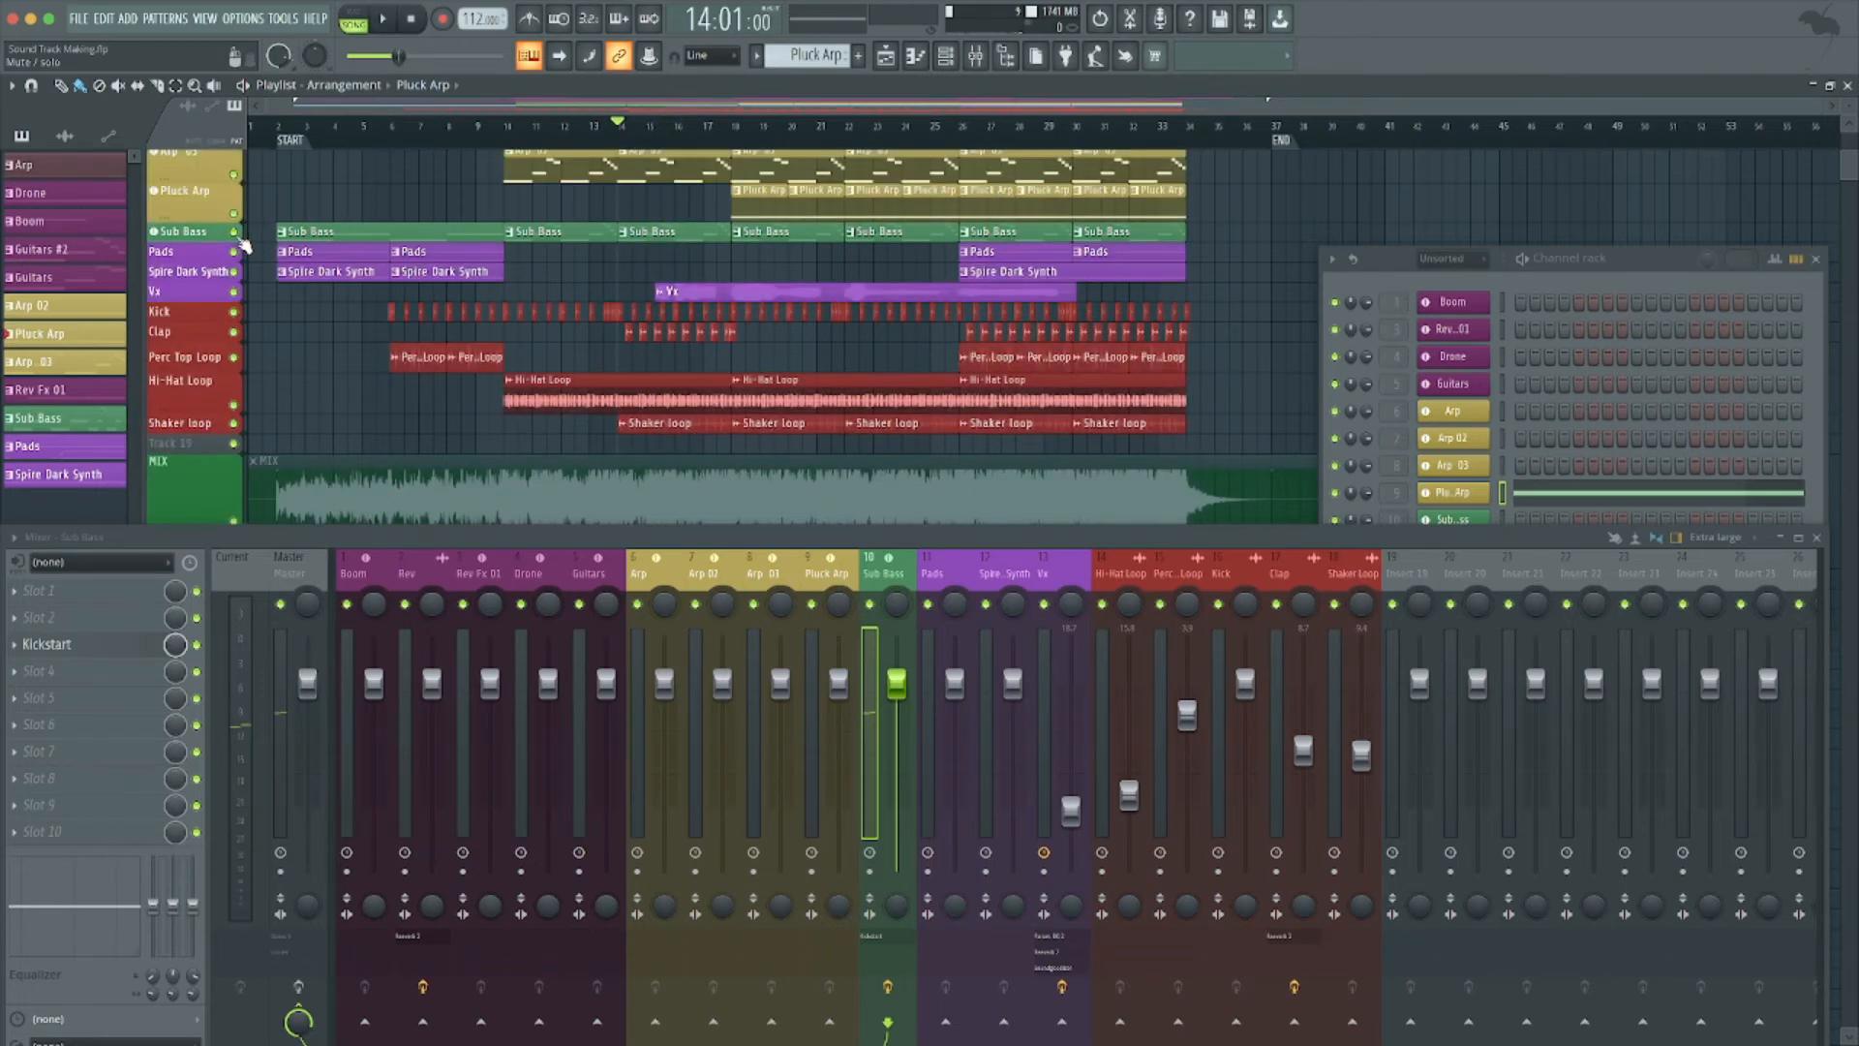
right_click(235, 242)
click(407, 578)
drag(552, 544, 694, 539)
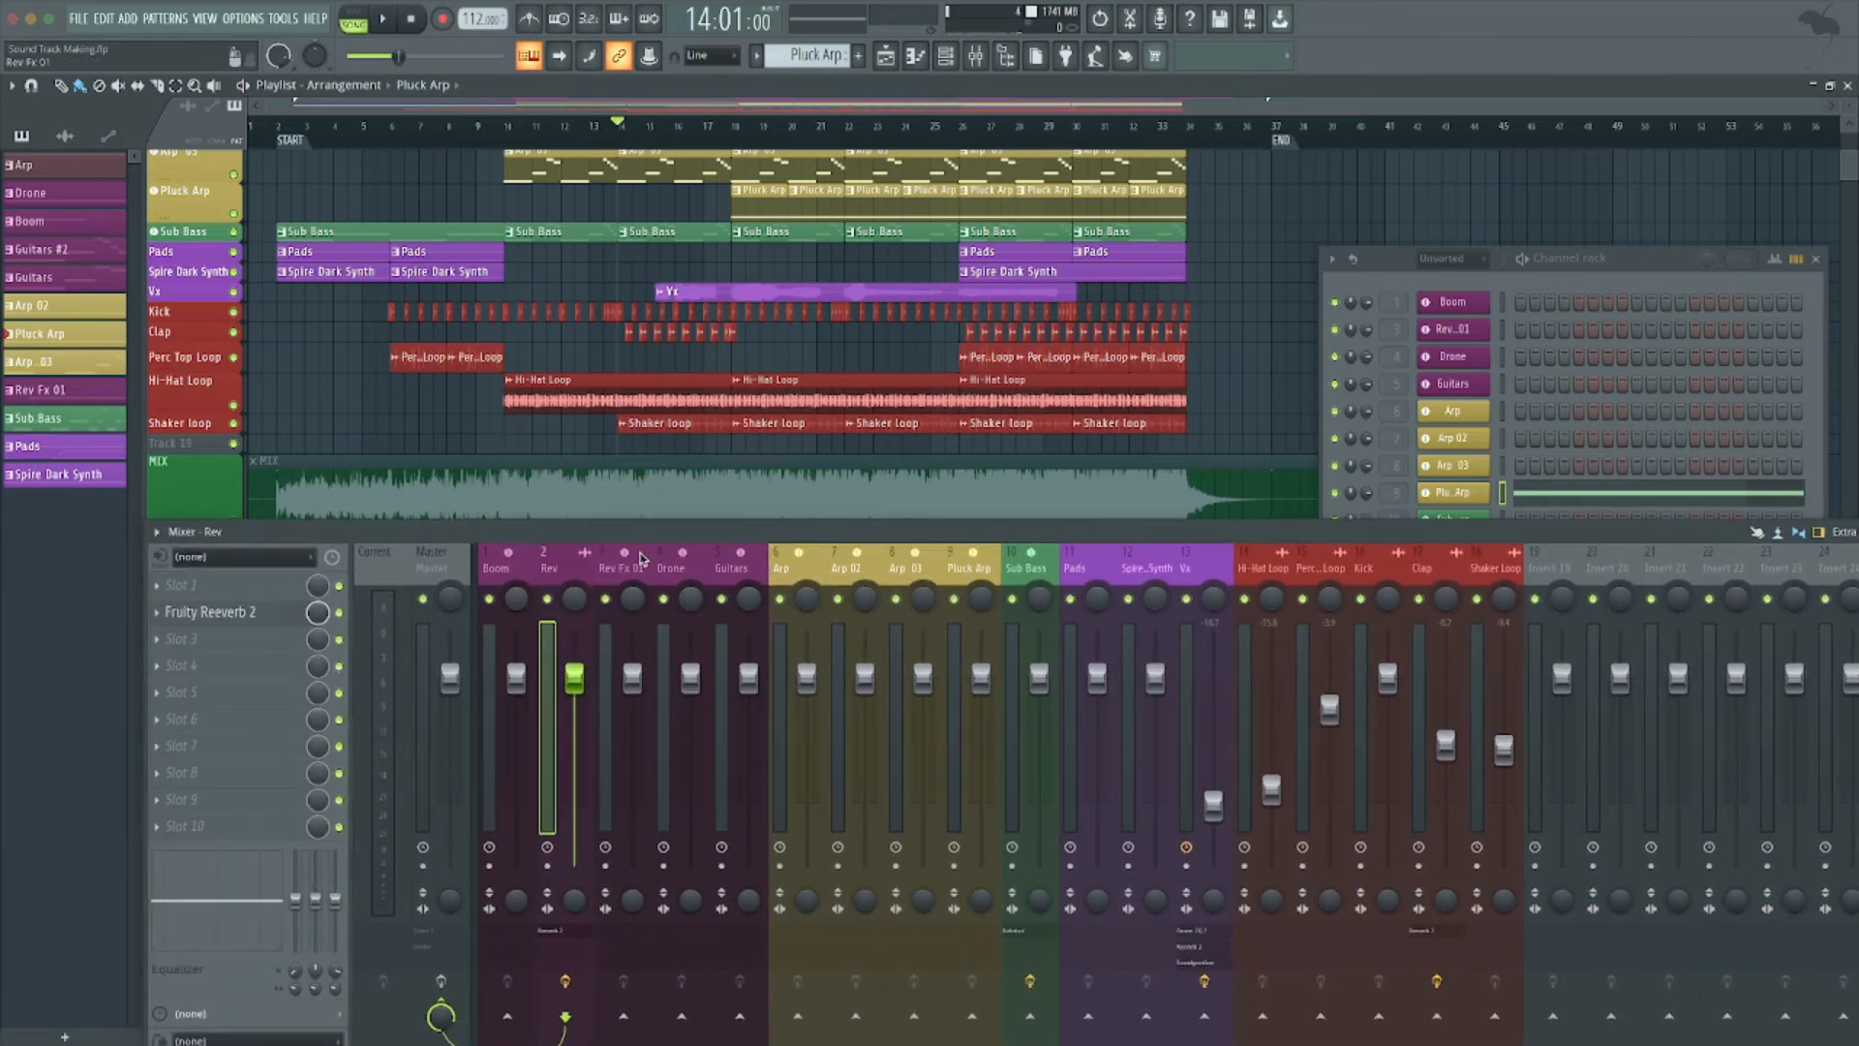
drag(957, 535, 809, 612)
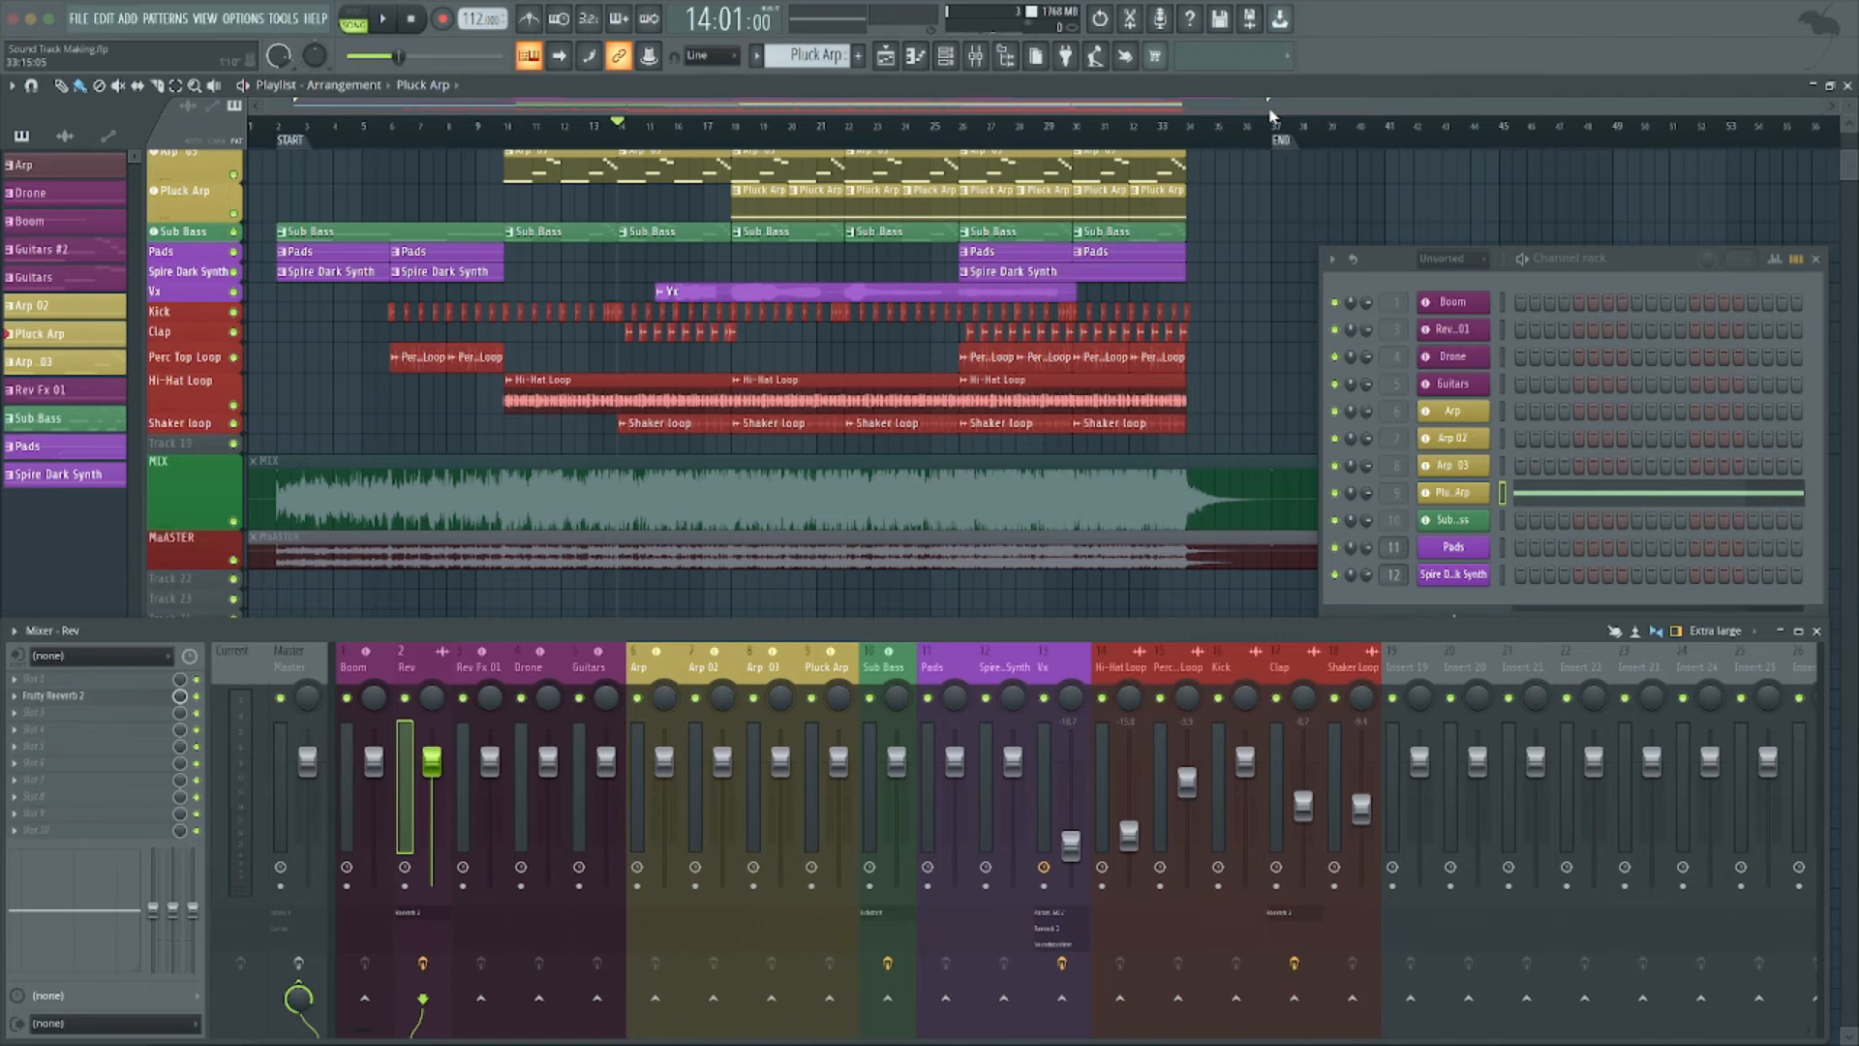
Examine the Equalizer, Dynamic EQ and Maximizer modules of Ozone 9 on the Master channel, and close the plugin.
click(290, 667)
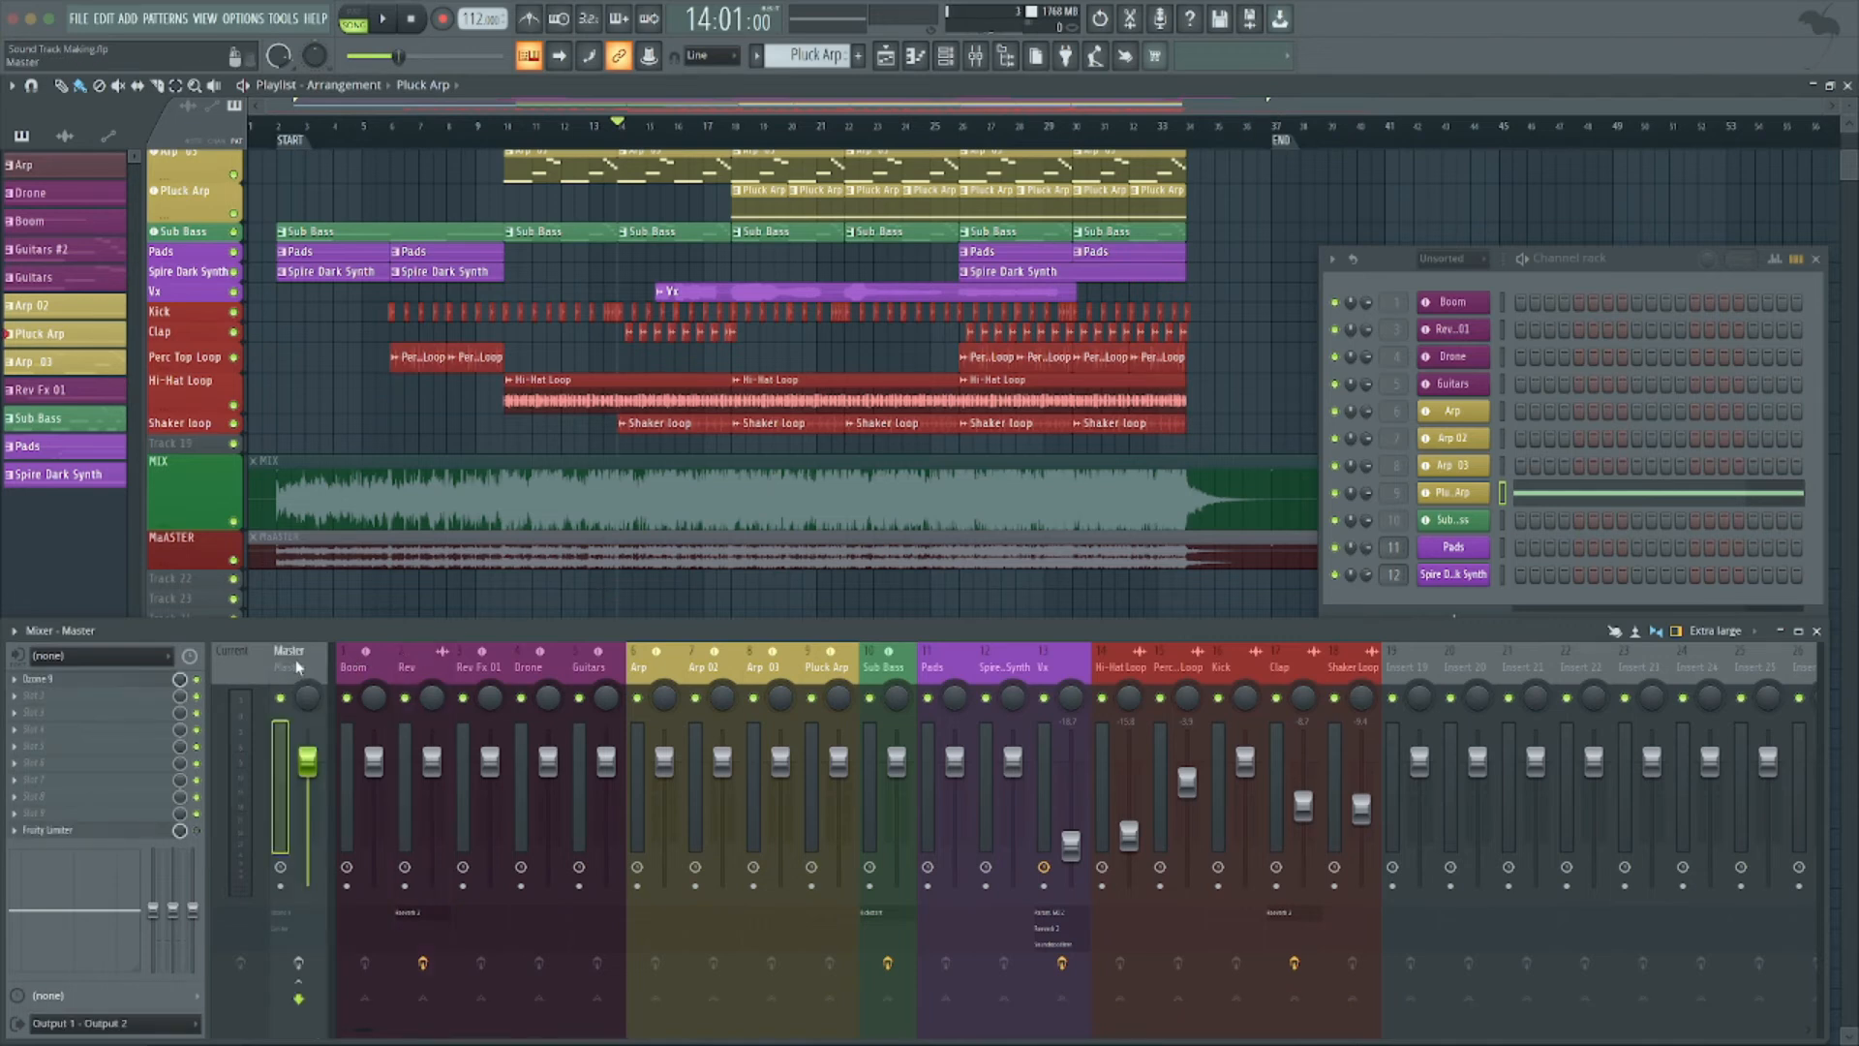
click(62, 683)
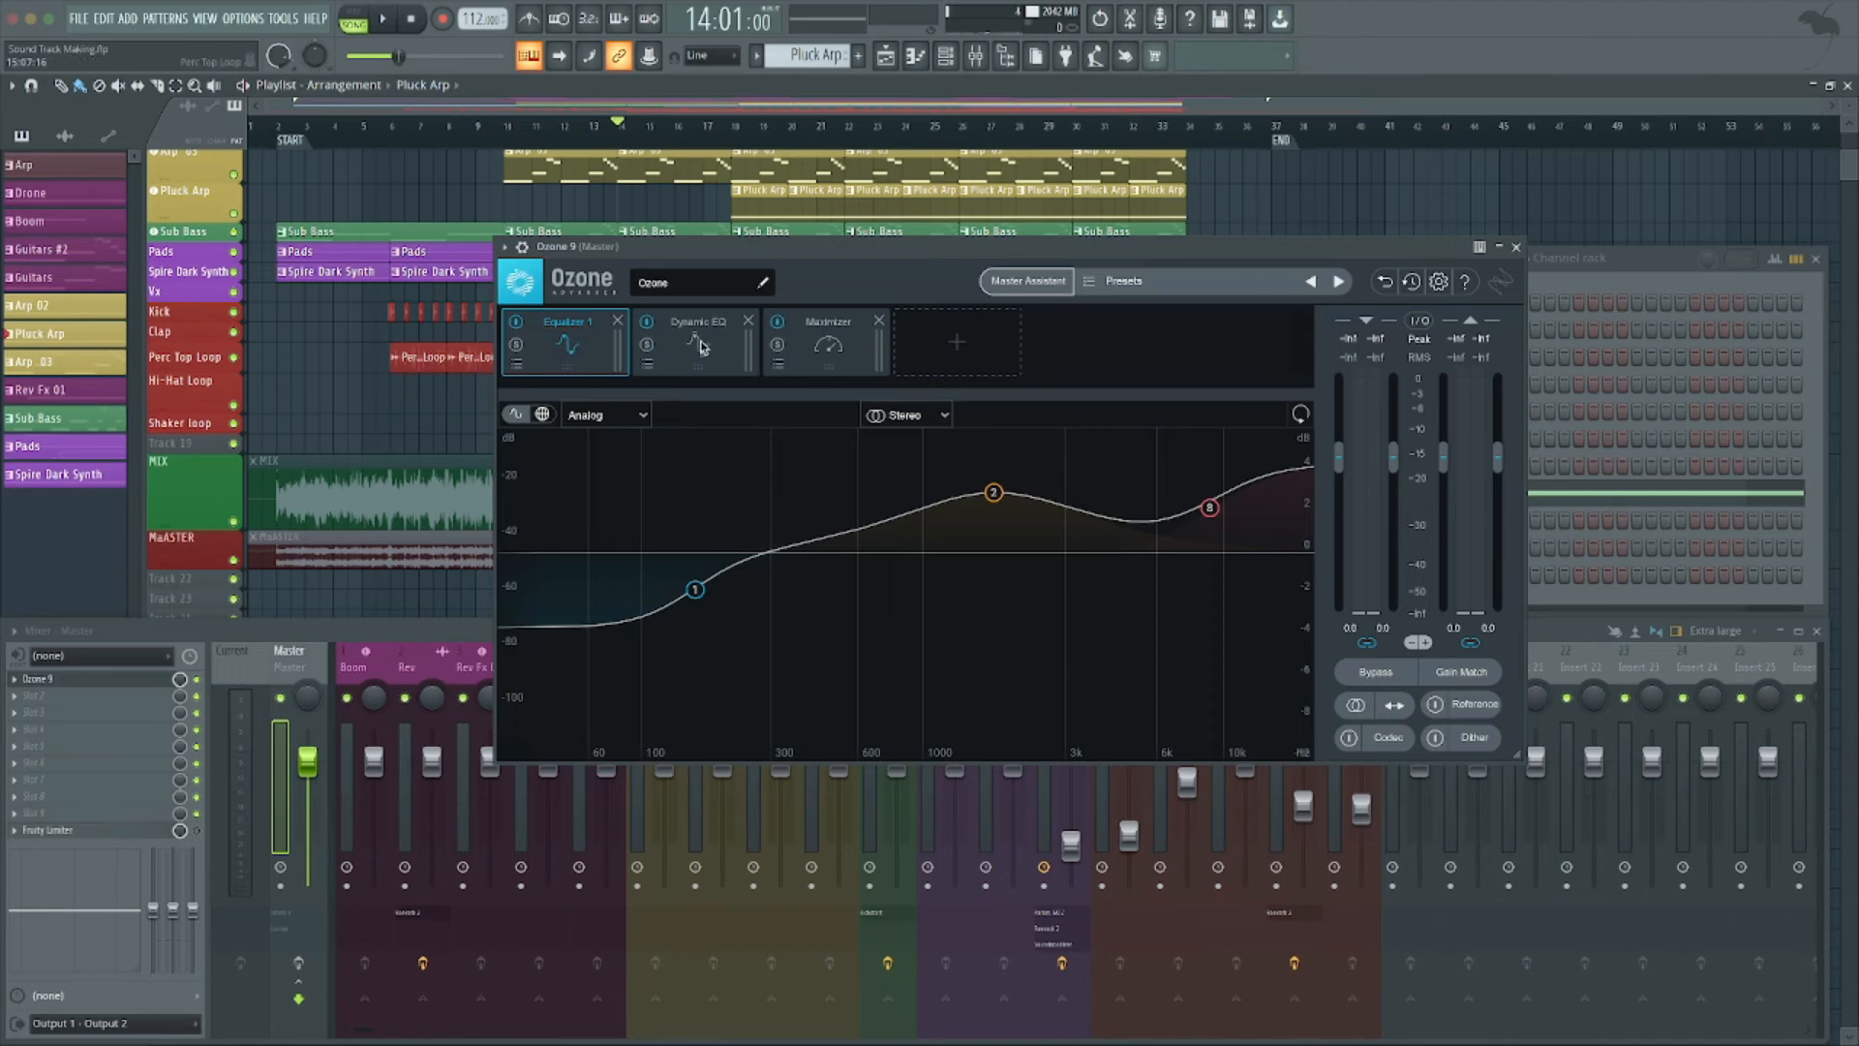
click(691, 349)
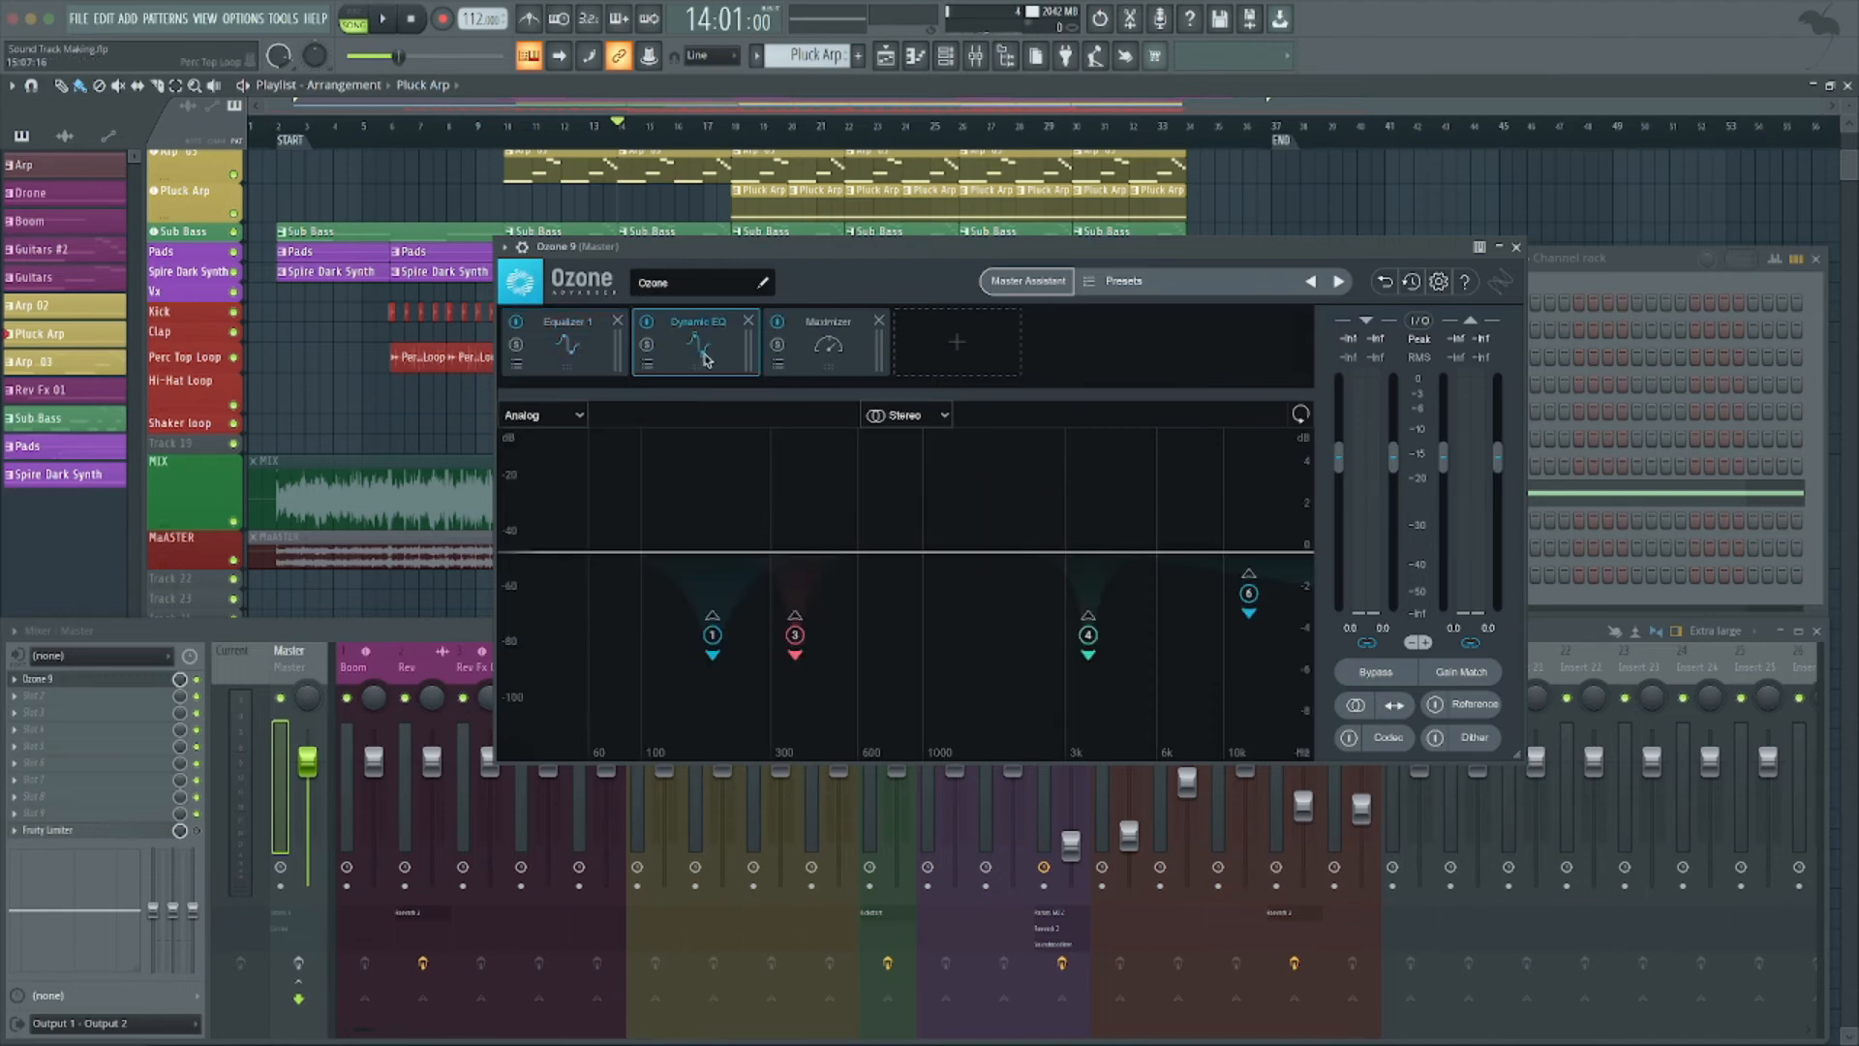
click(824, 350)
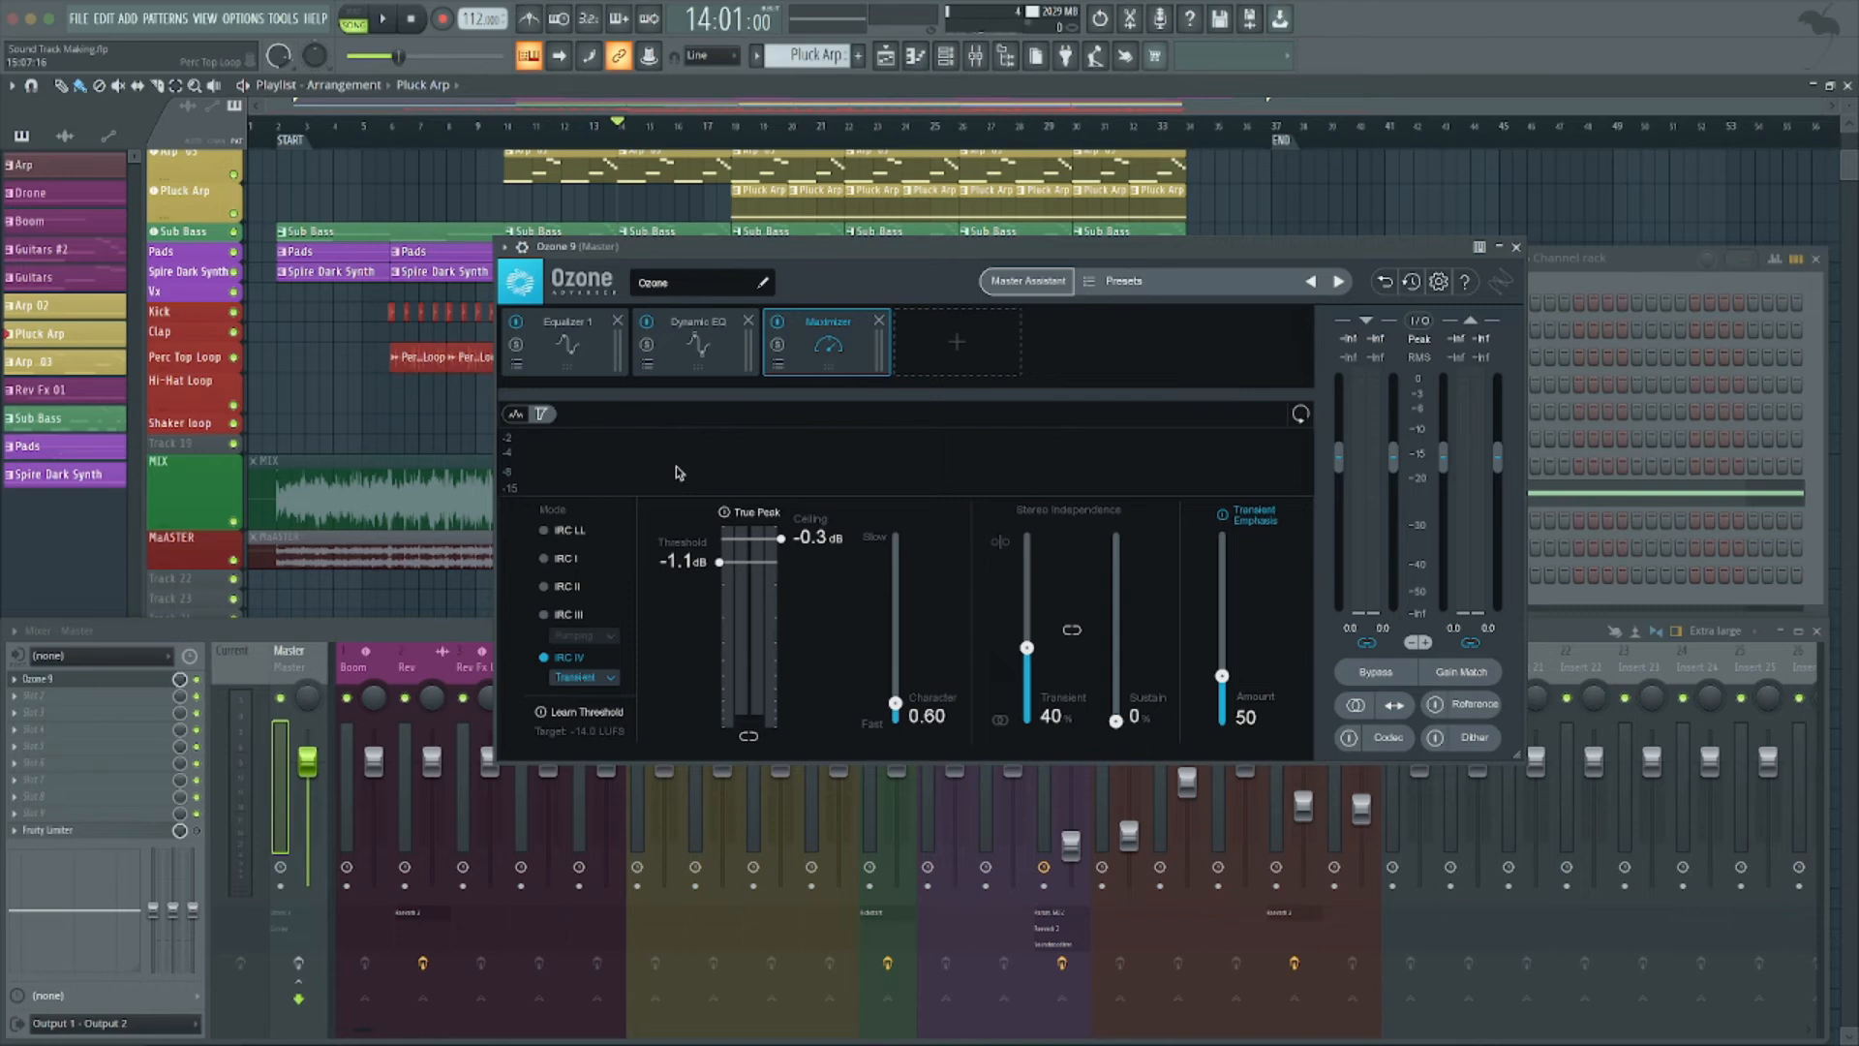
click(1517, 247)
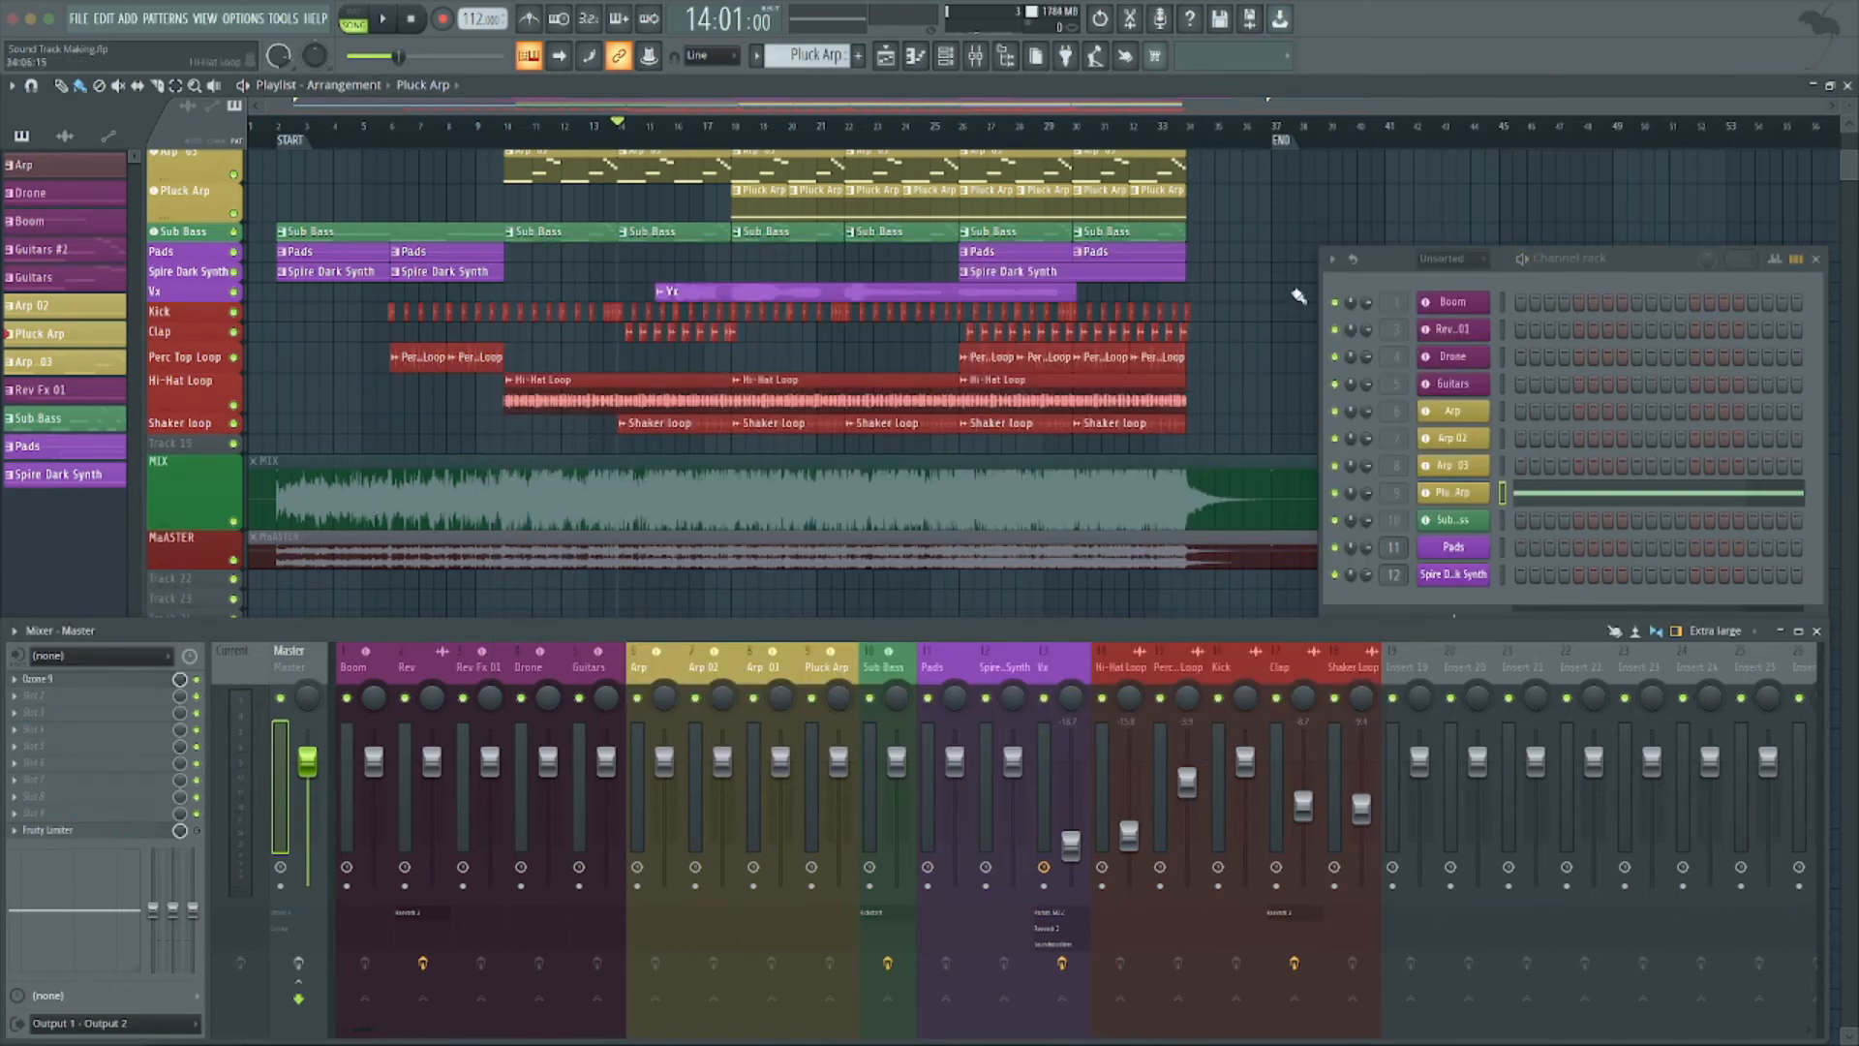
Move the channel rack upward, solo the MIX playlist track, and unmute its clip.
drag(1404, 259, 1409, 189)
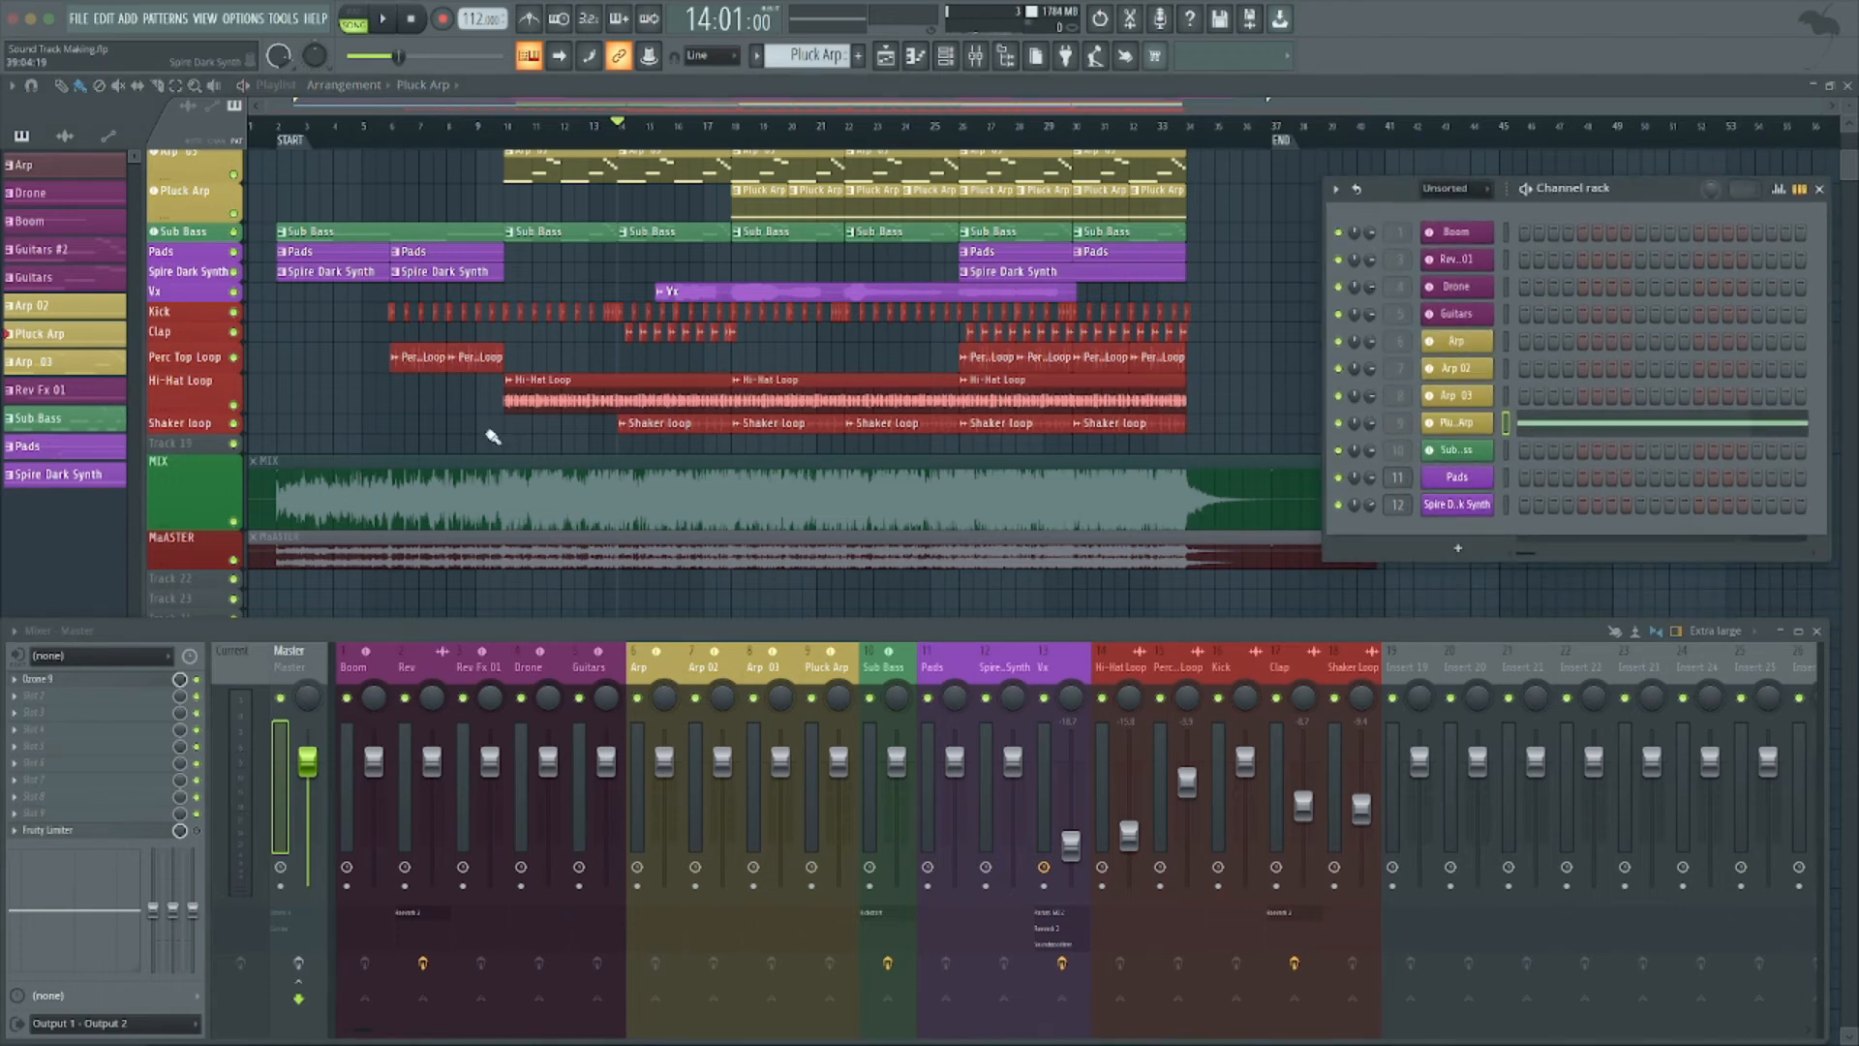
right_click(236, 524)
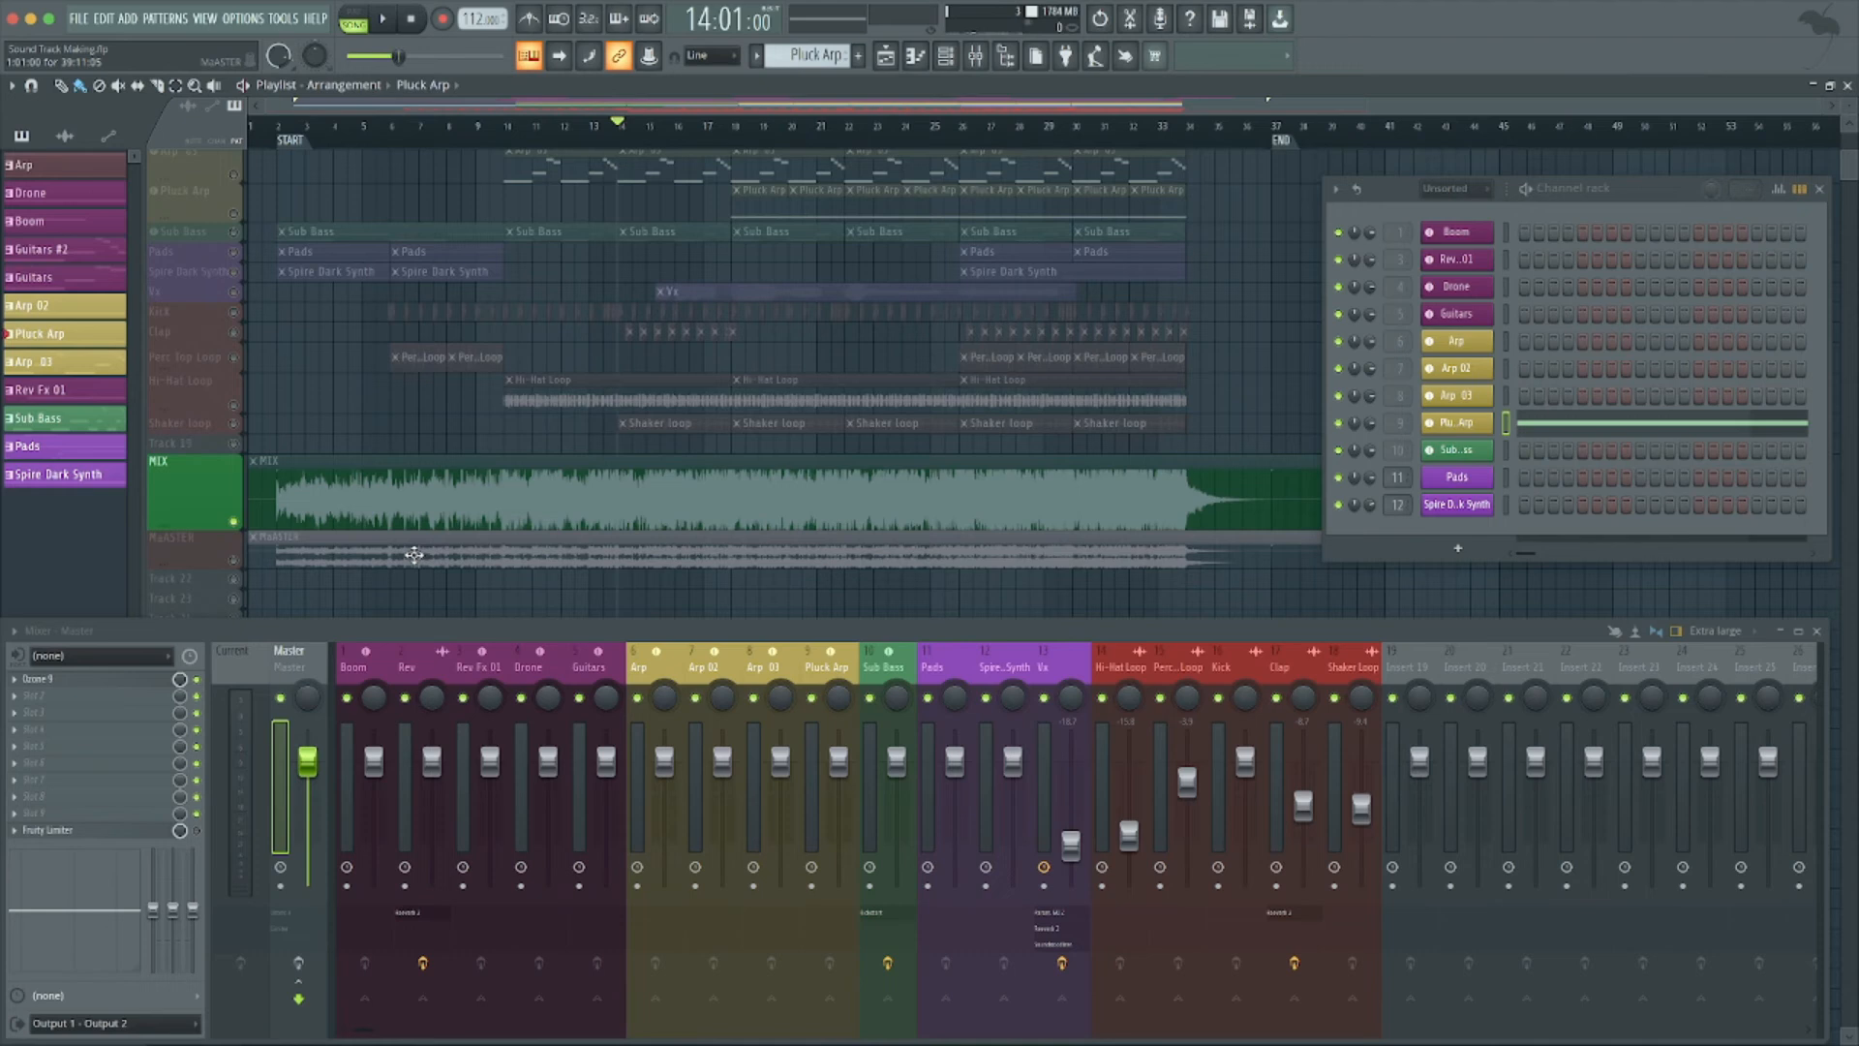
click(235, 562)
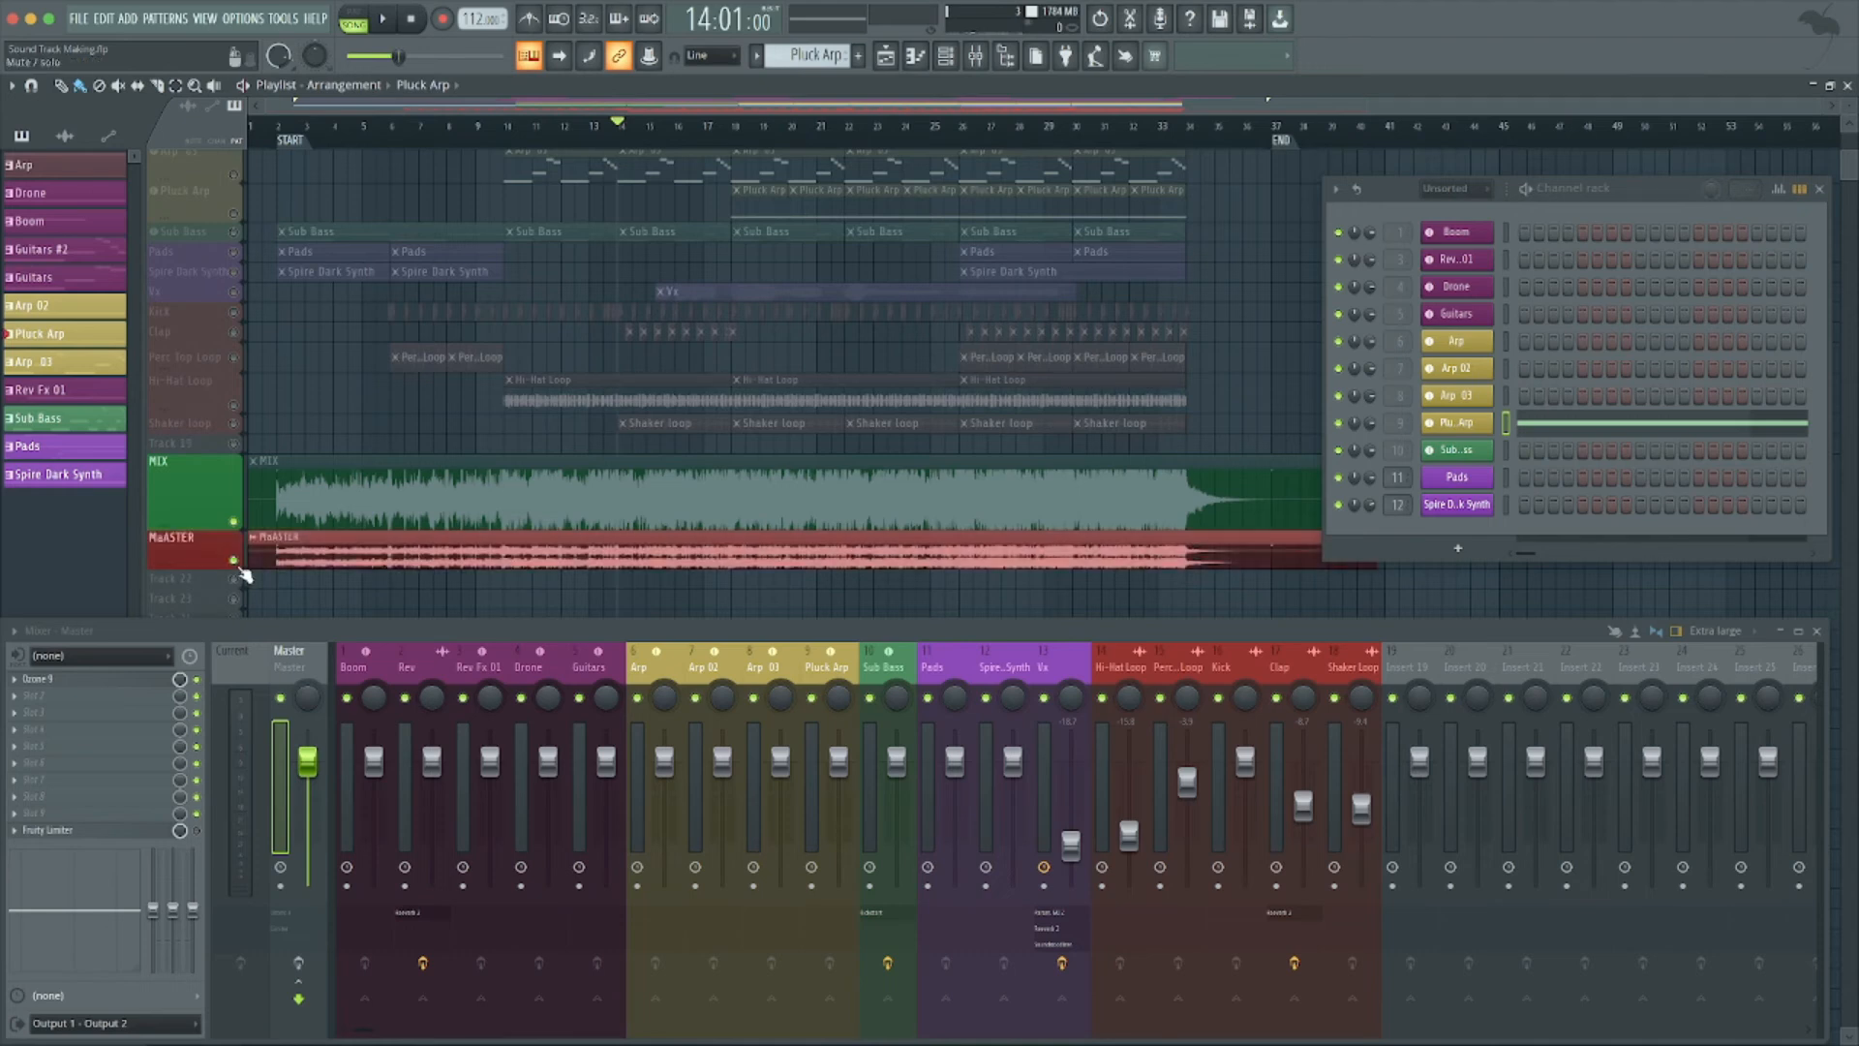
click(234, 560)
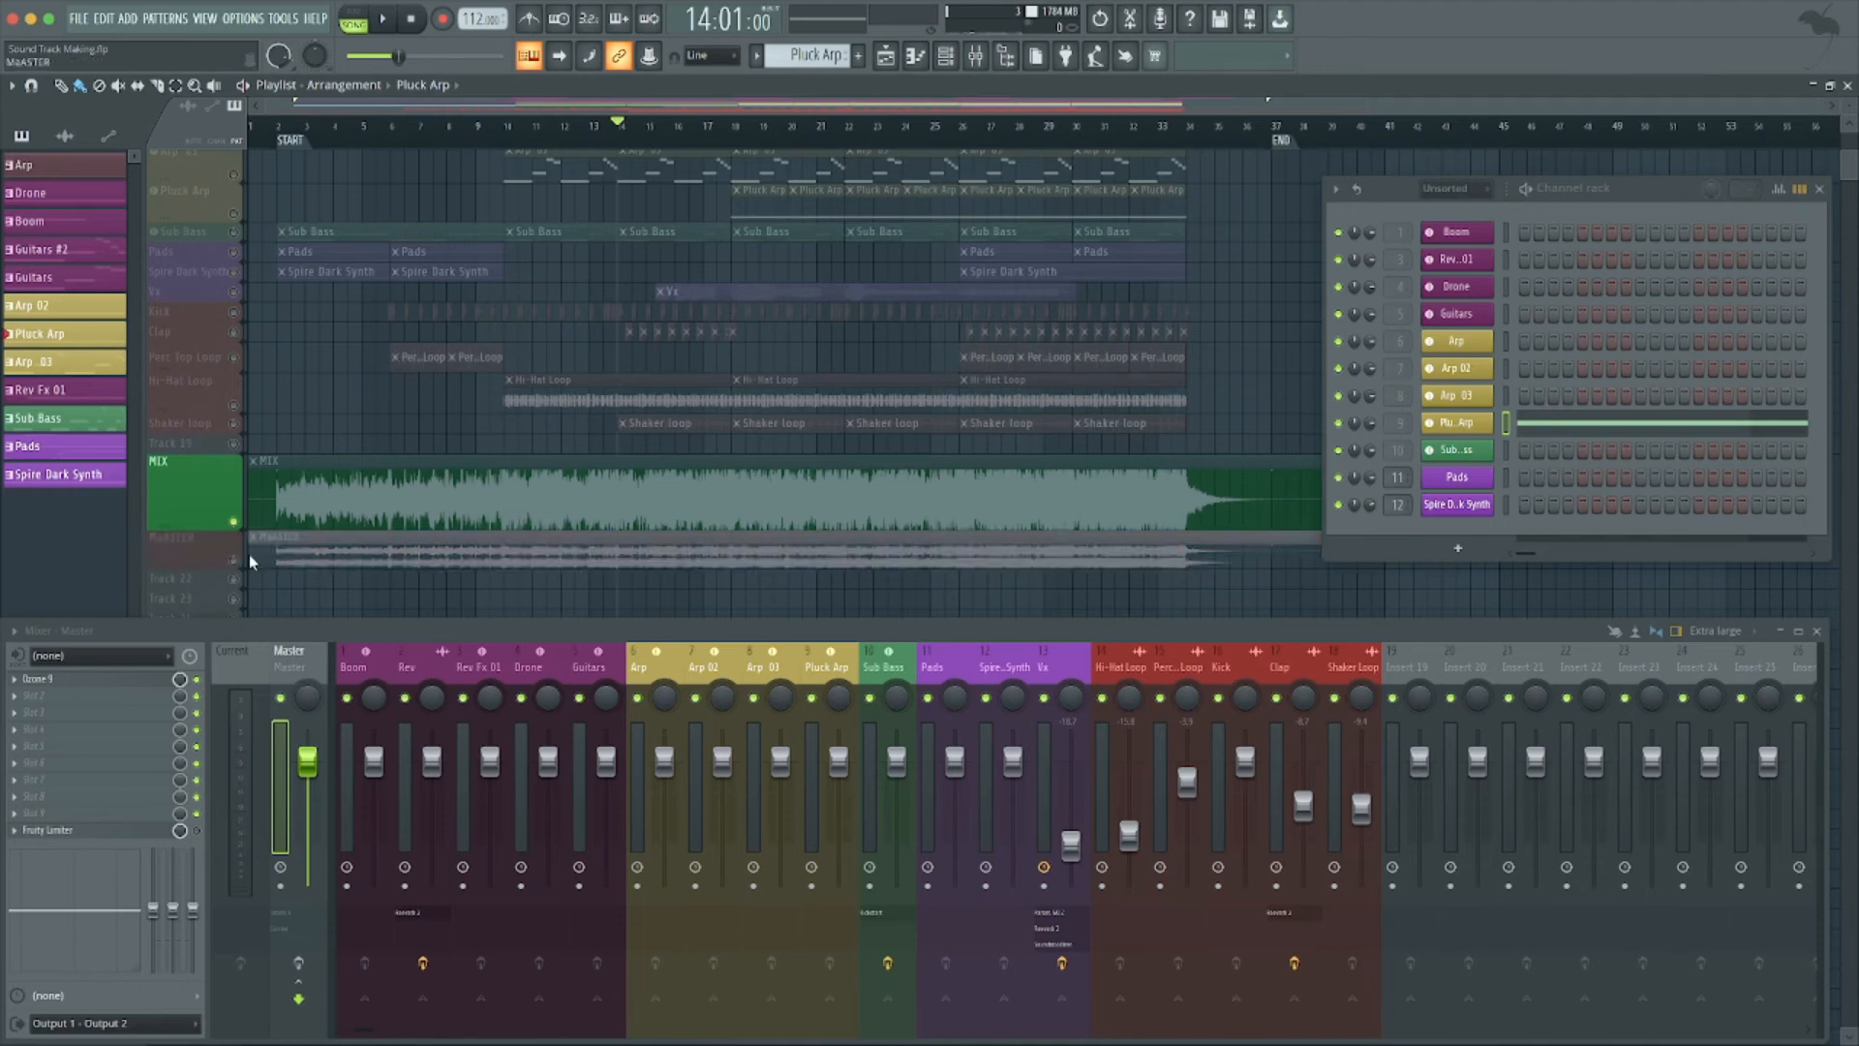
click(332, 506)
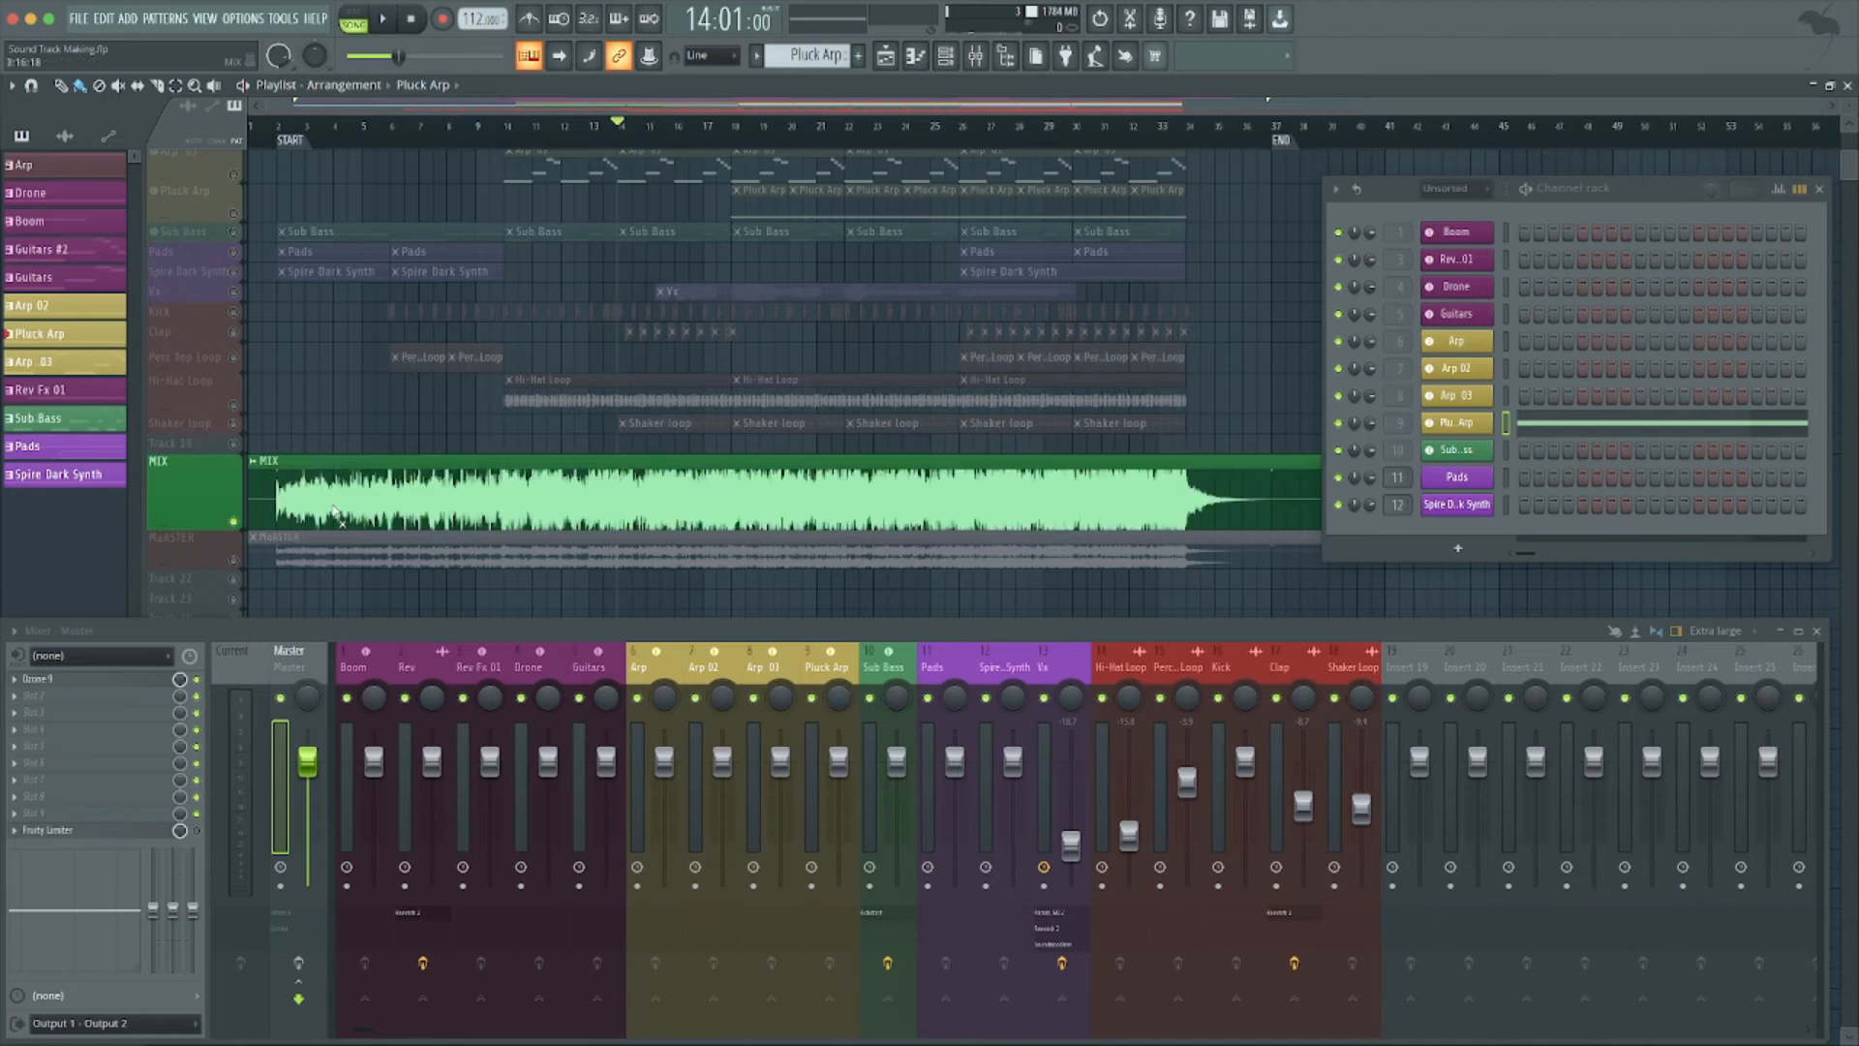
Play a short passage of the MIX track from bar 2 and stop playback.
click(291, 141)
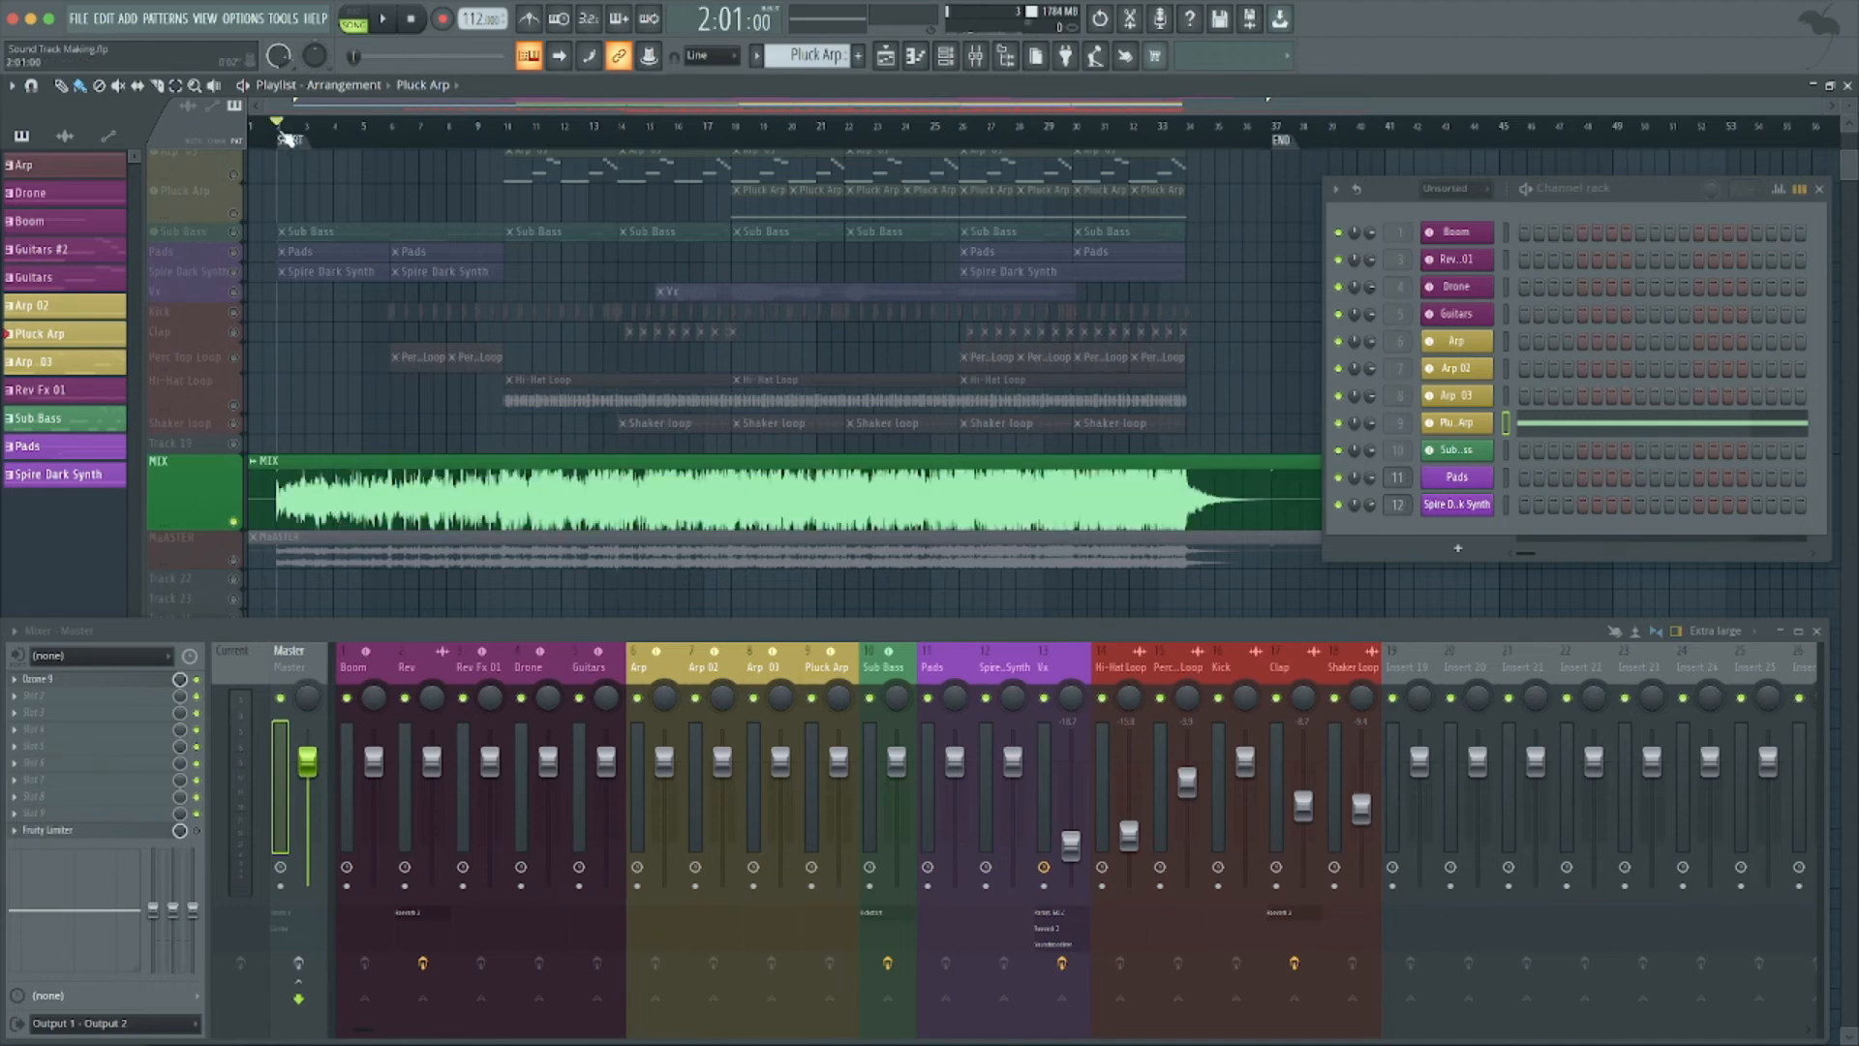
key(space)
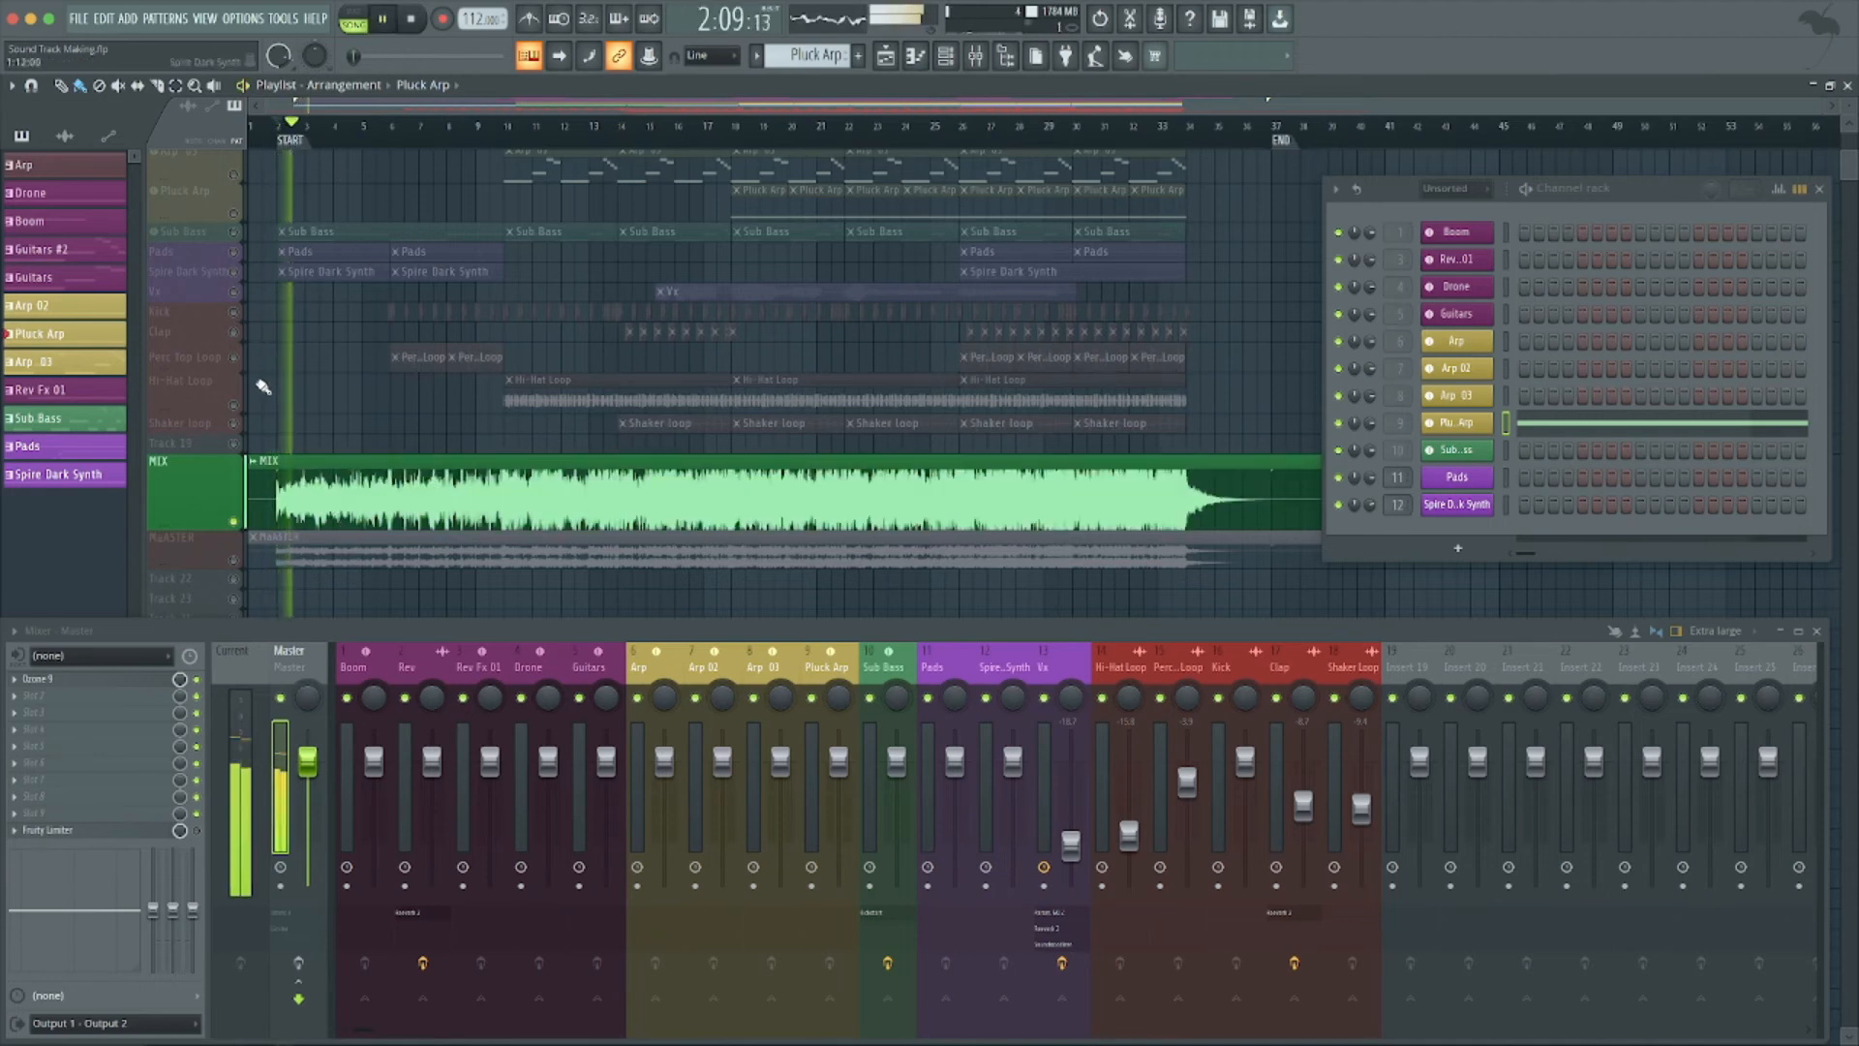
key(space)
Enlarge the height of the master audio track below MIX, leave only that track active, and play it from bar 2 before stopping.
click(215, 558)
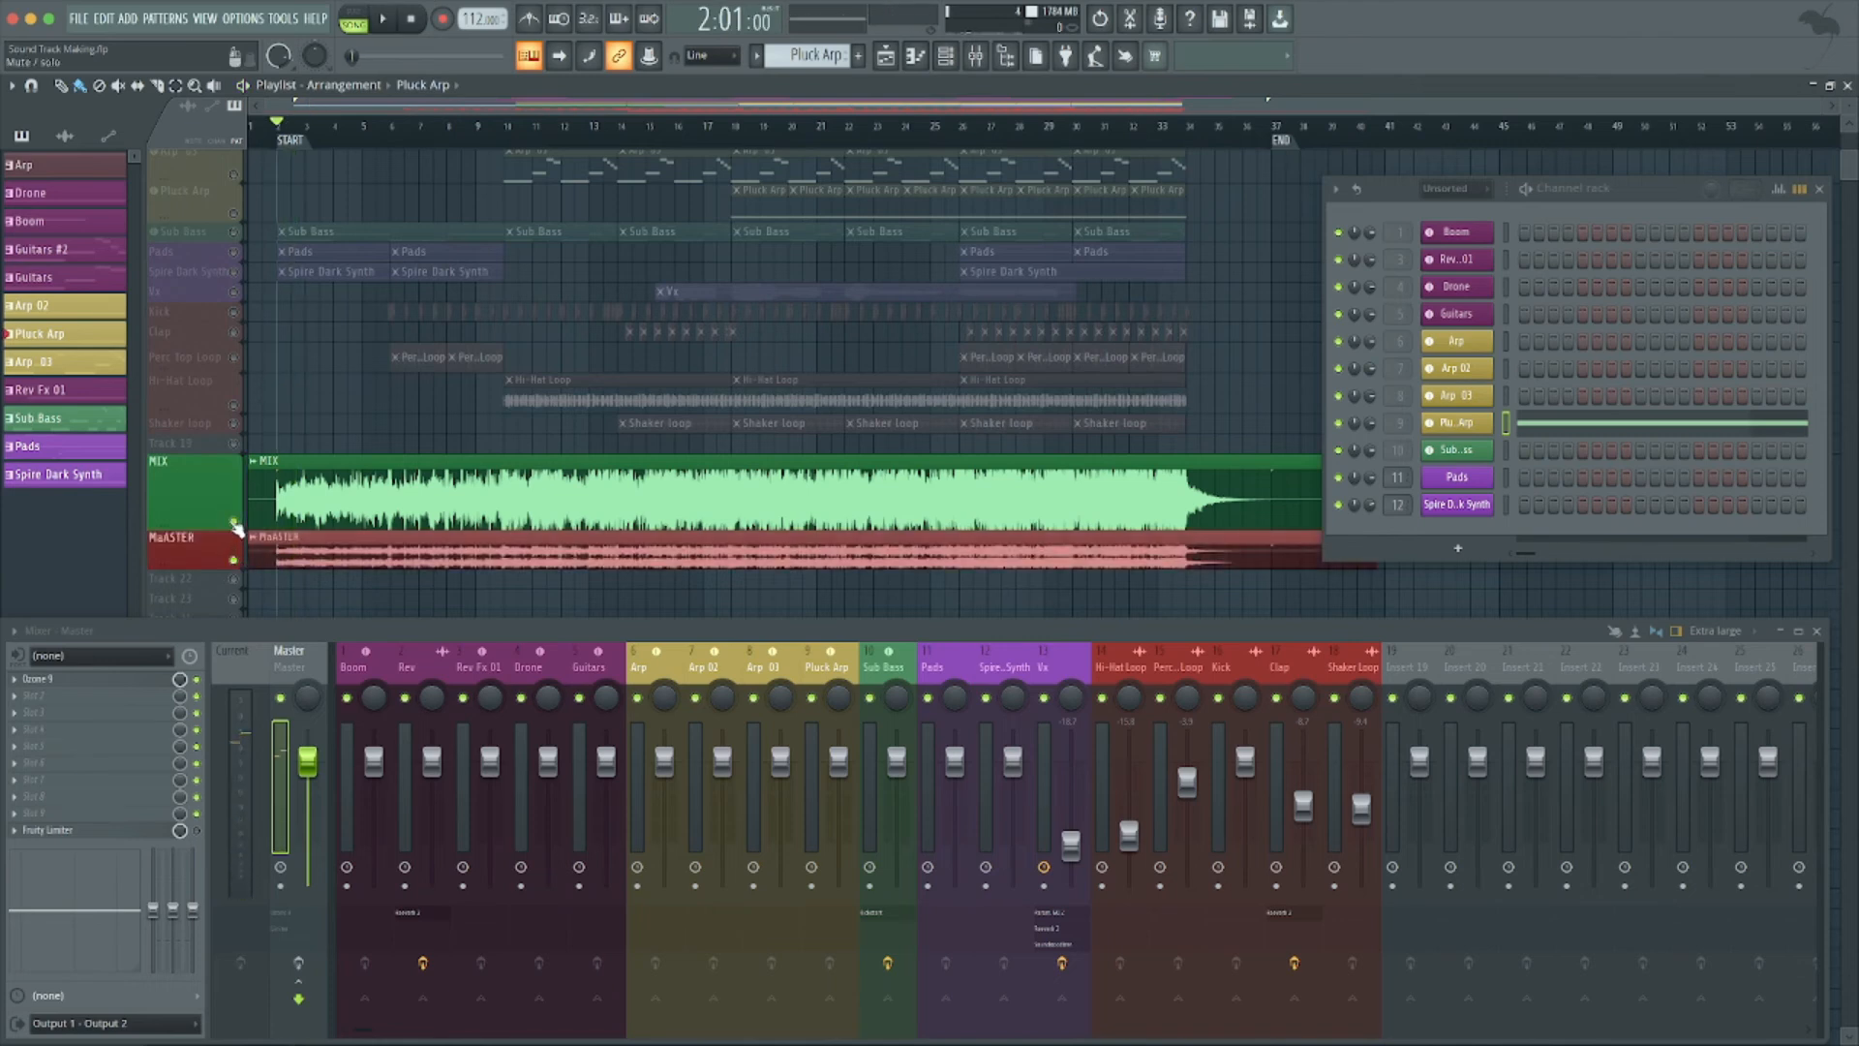
drag(213, 572, 235, 630)
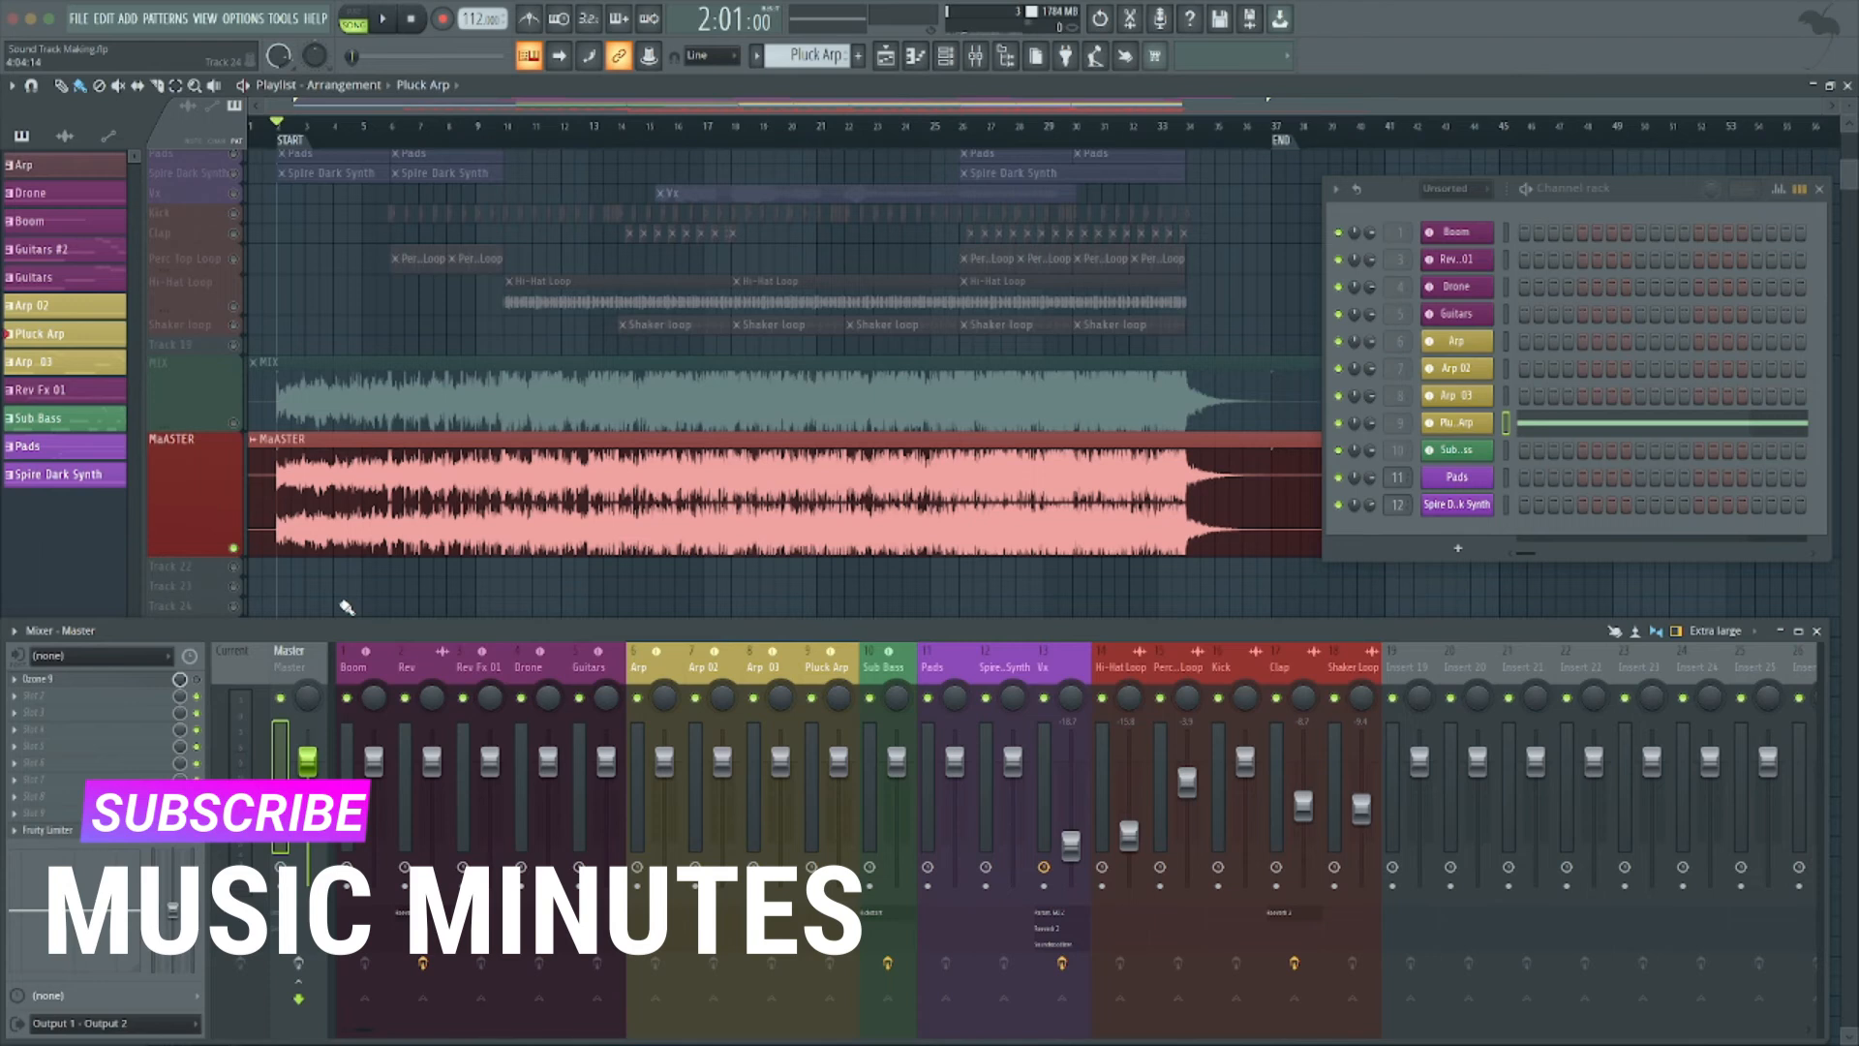
key(space)
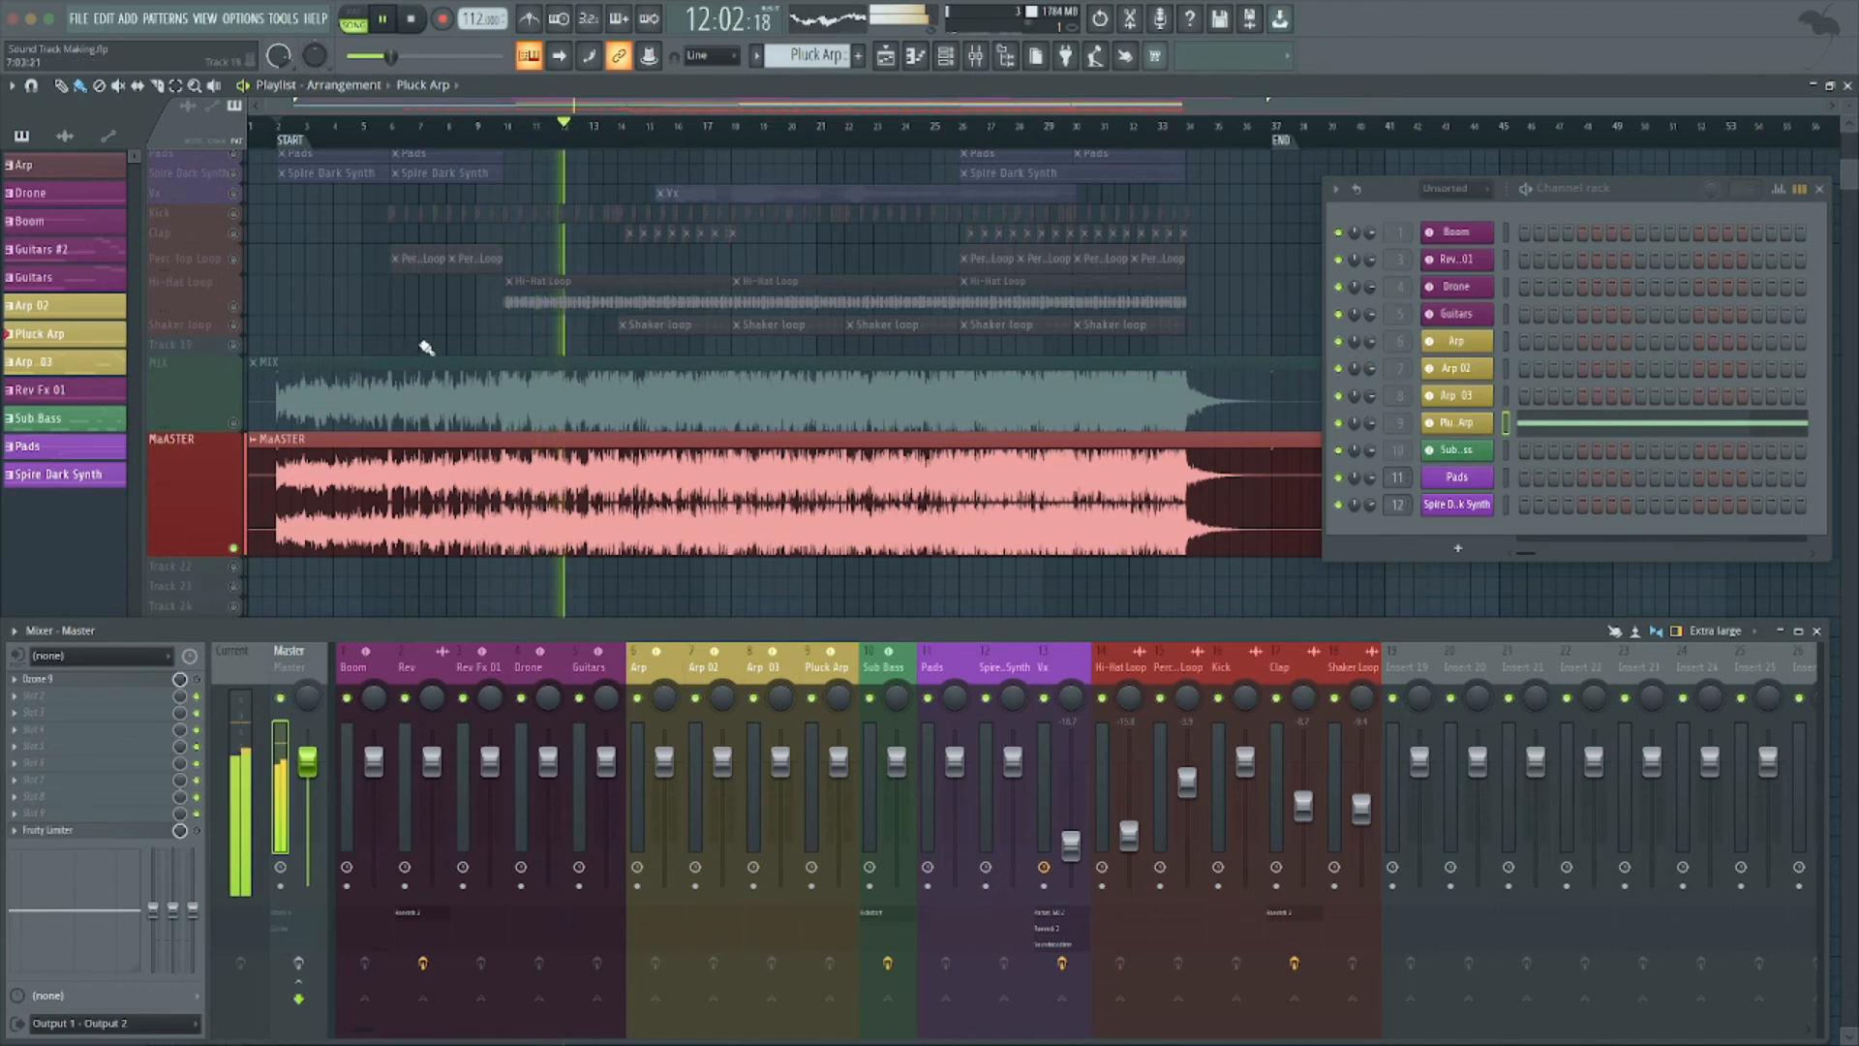
key(space)
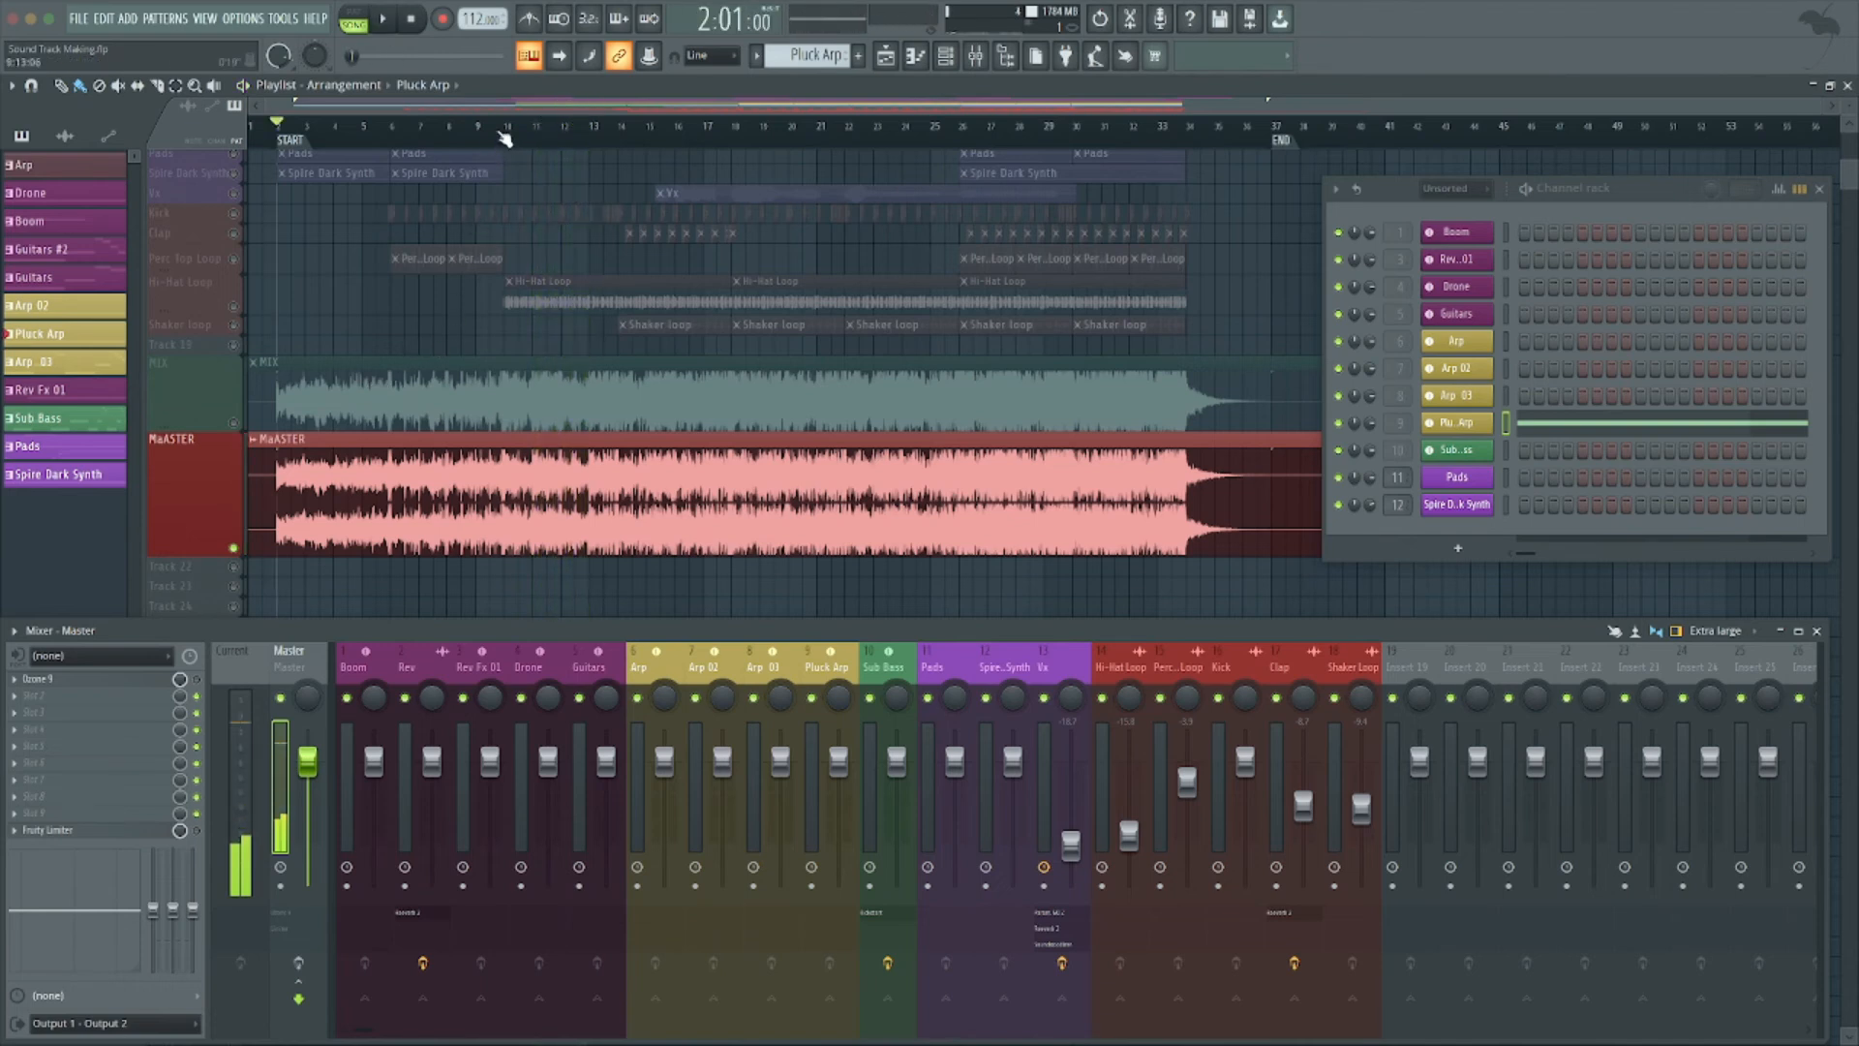
Switch the solo to the MIX track and play a short passage from bar 10 before stopping.
click(503, 135)
right_click(235, 424)
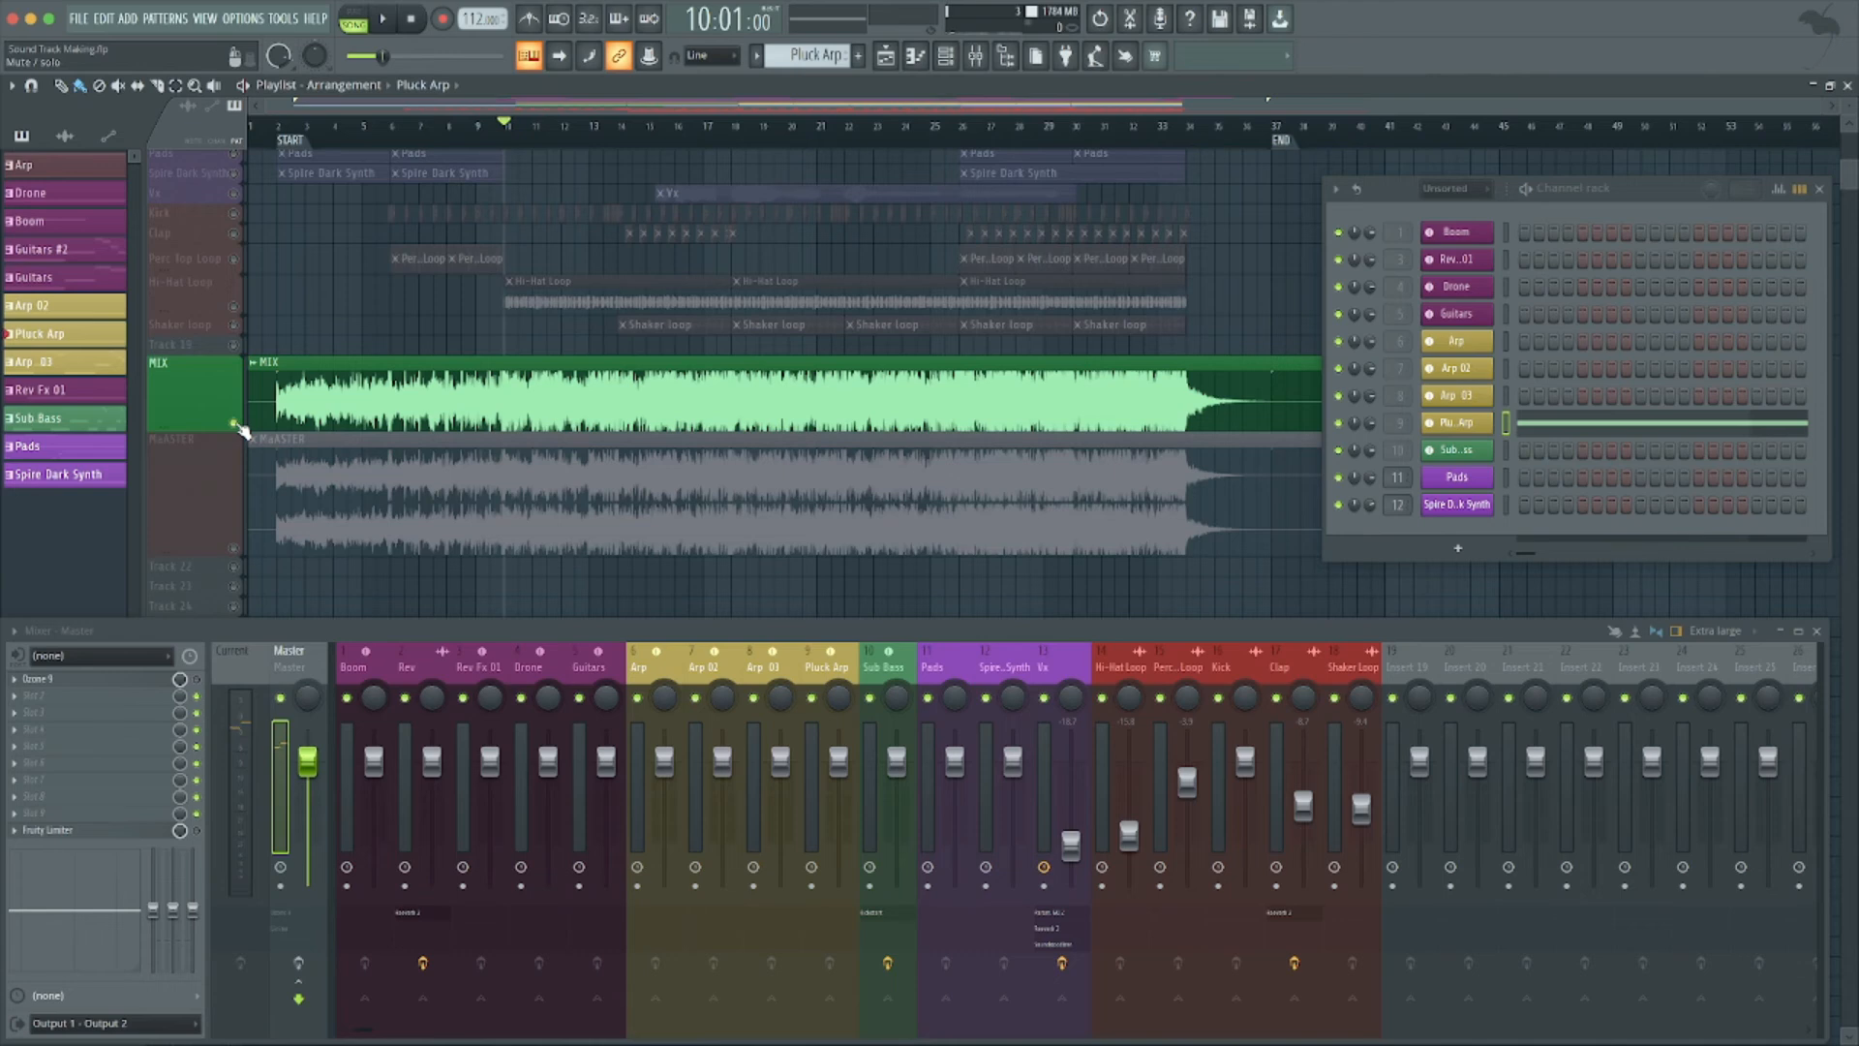
key(space)
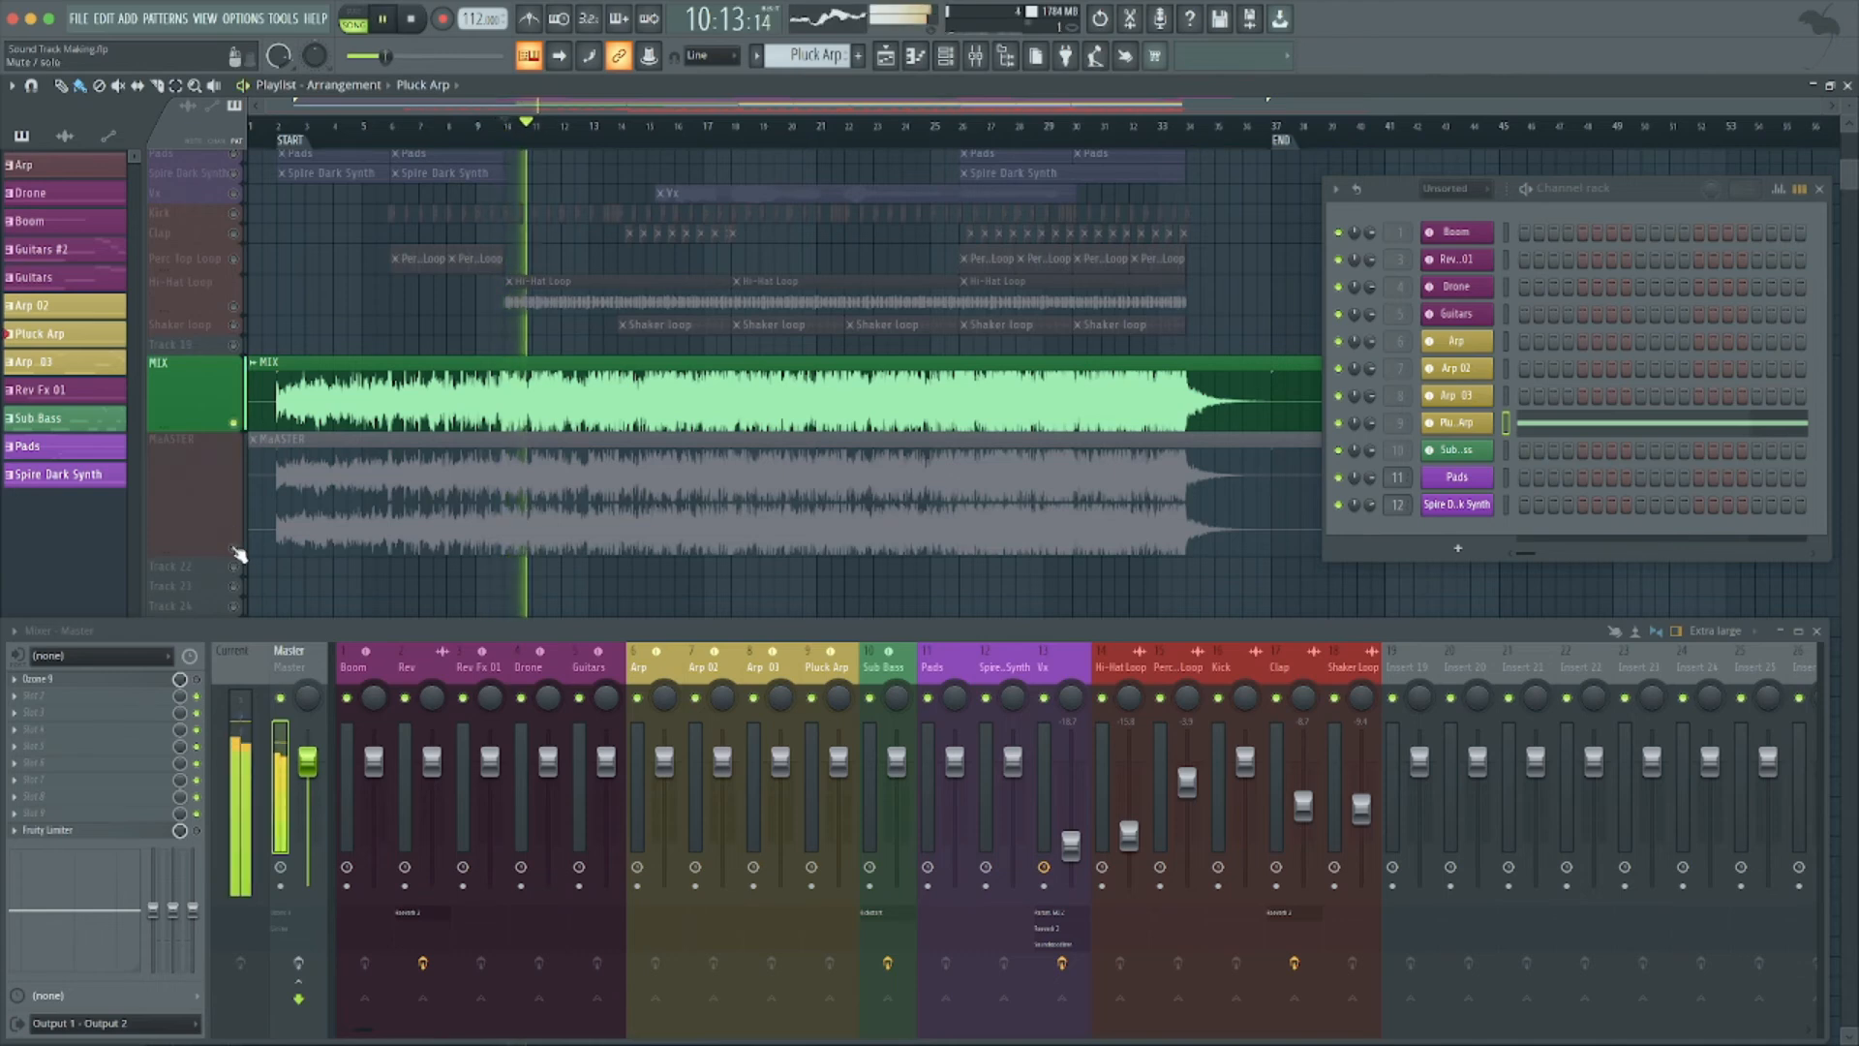
key(space)
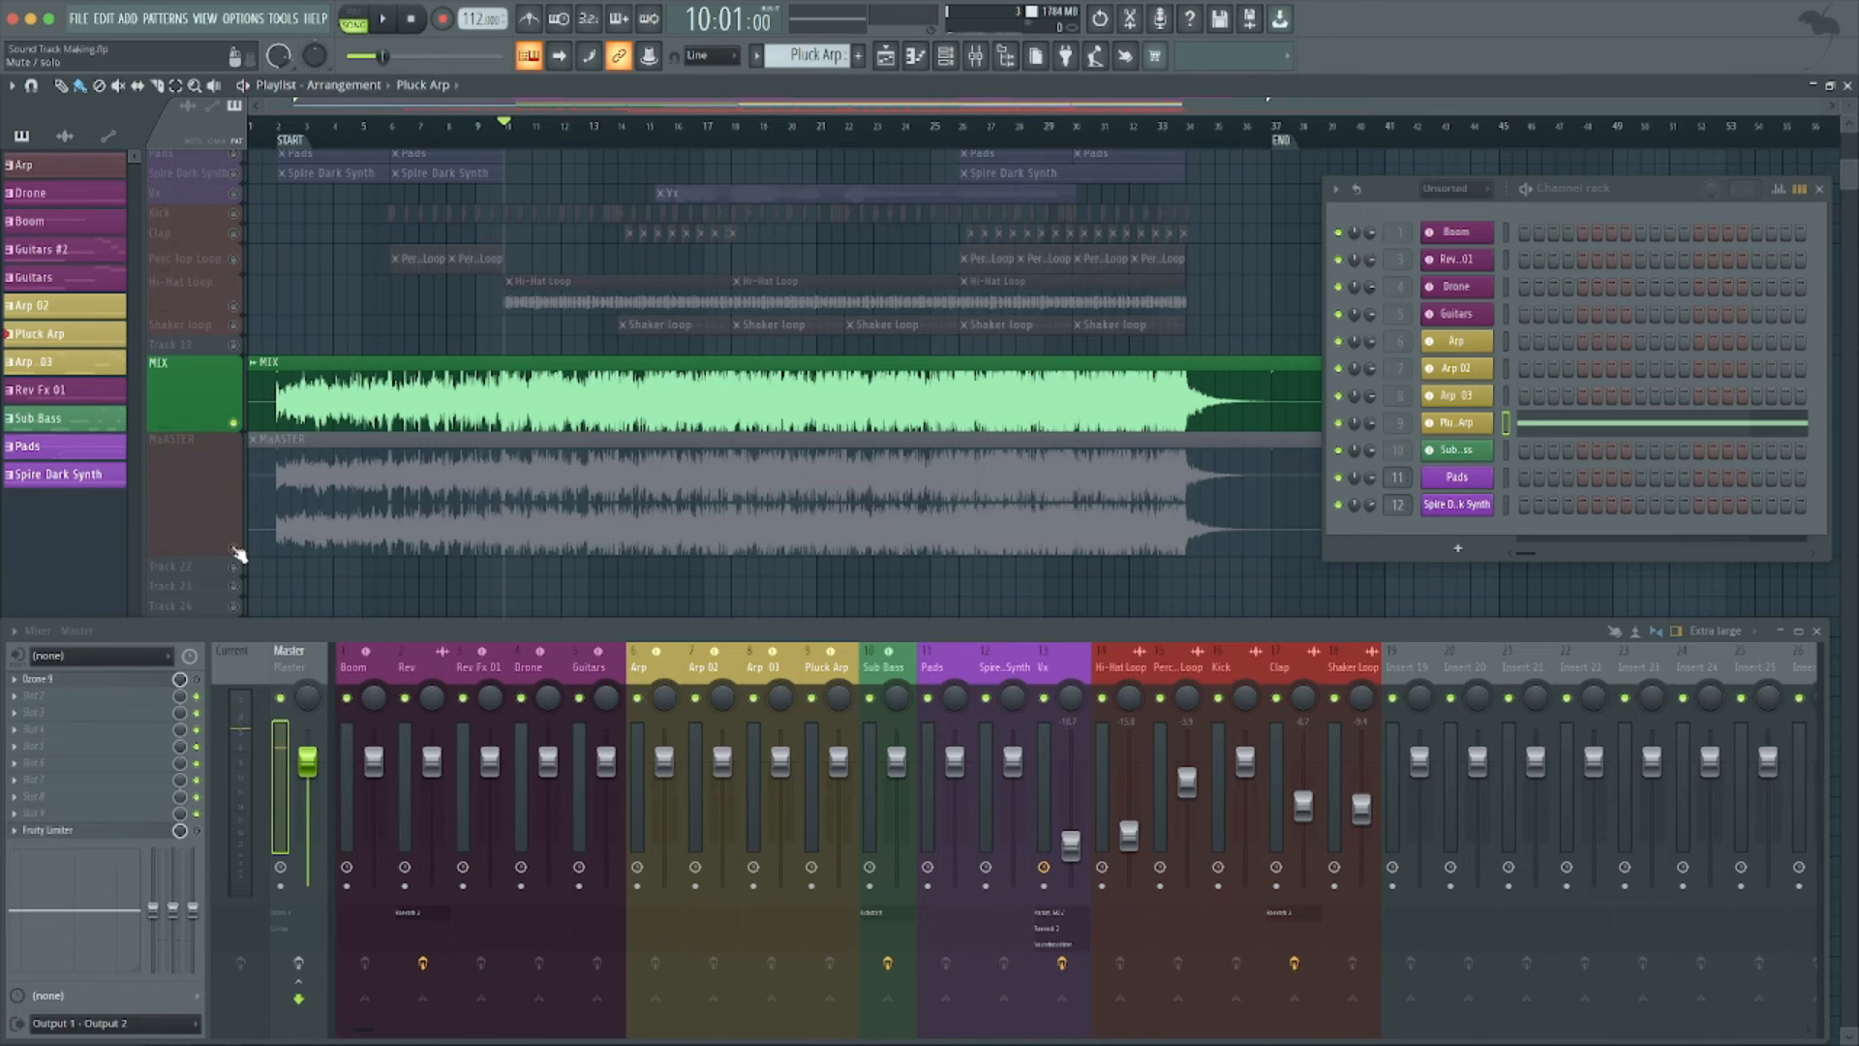
Rename the track below MIX as MASTER and auto-name its clips to match.
right_click(183, 445)
click(244, 448)
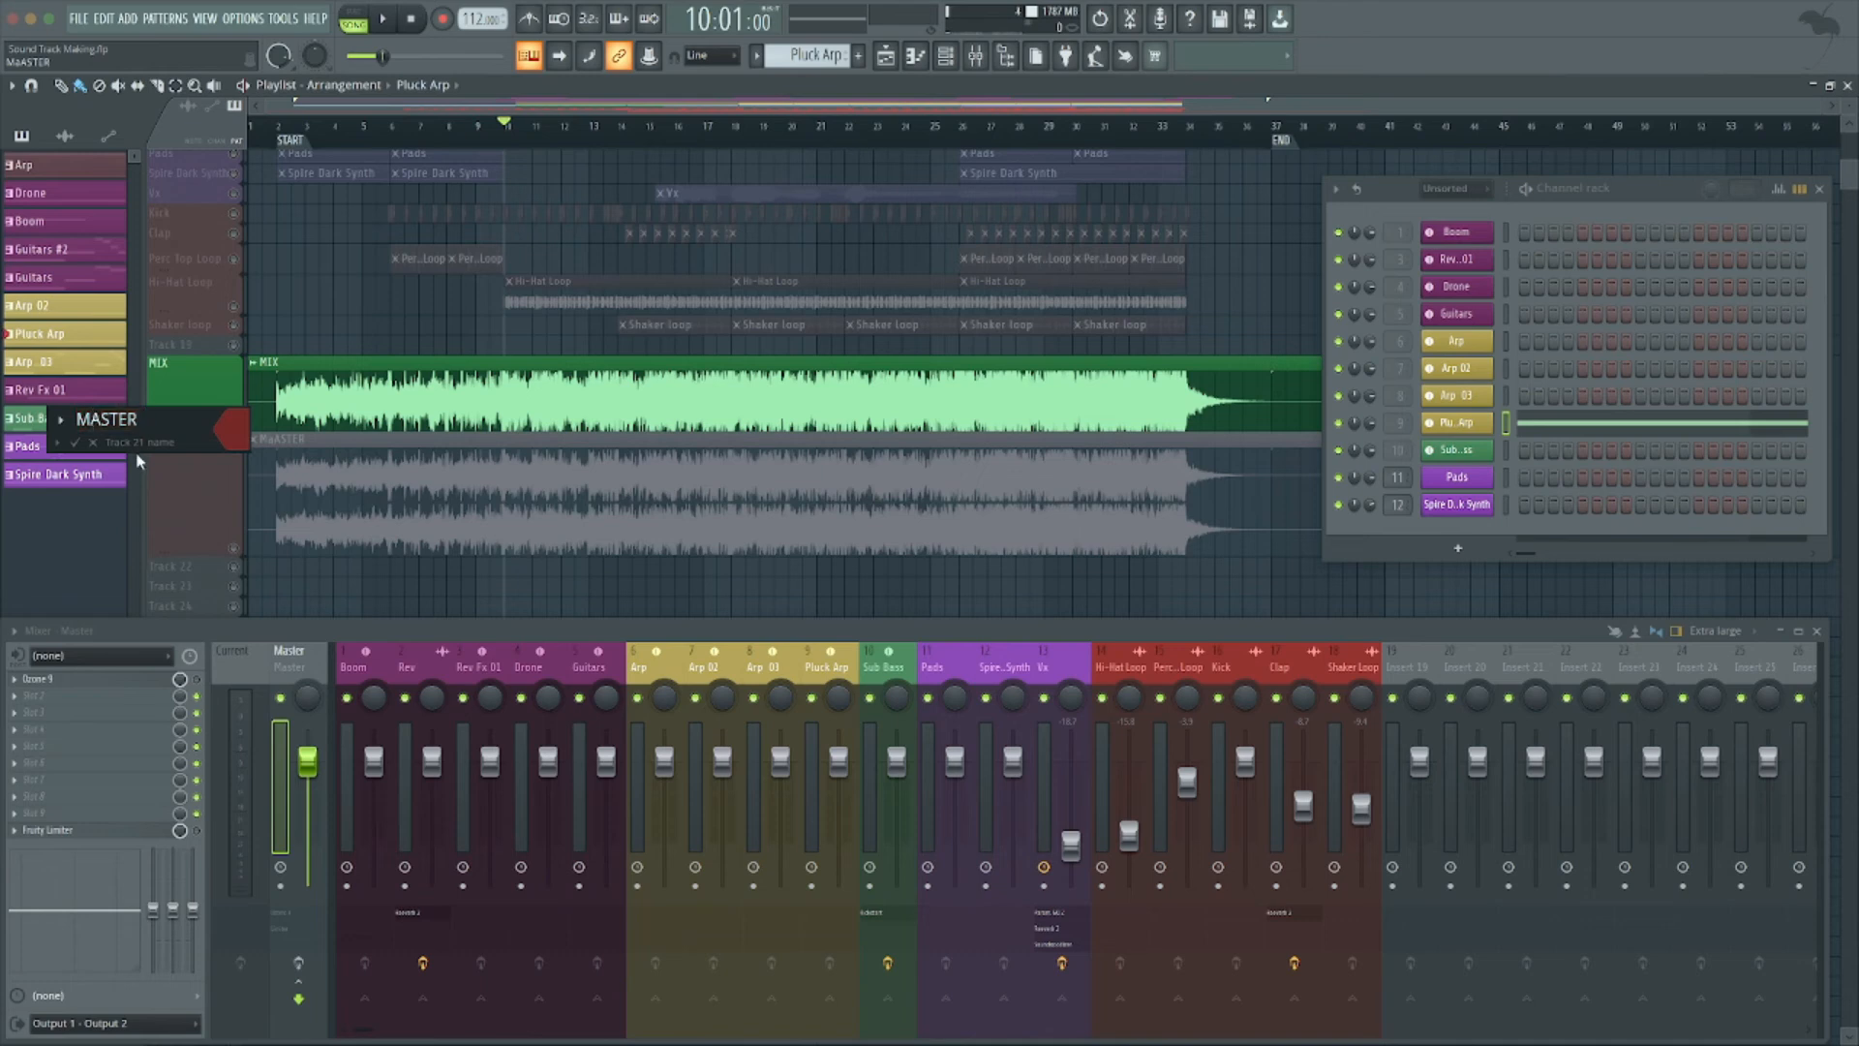
key(Return)
right_click(180, 512)
click(256, 511)
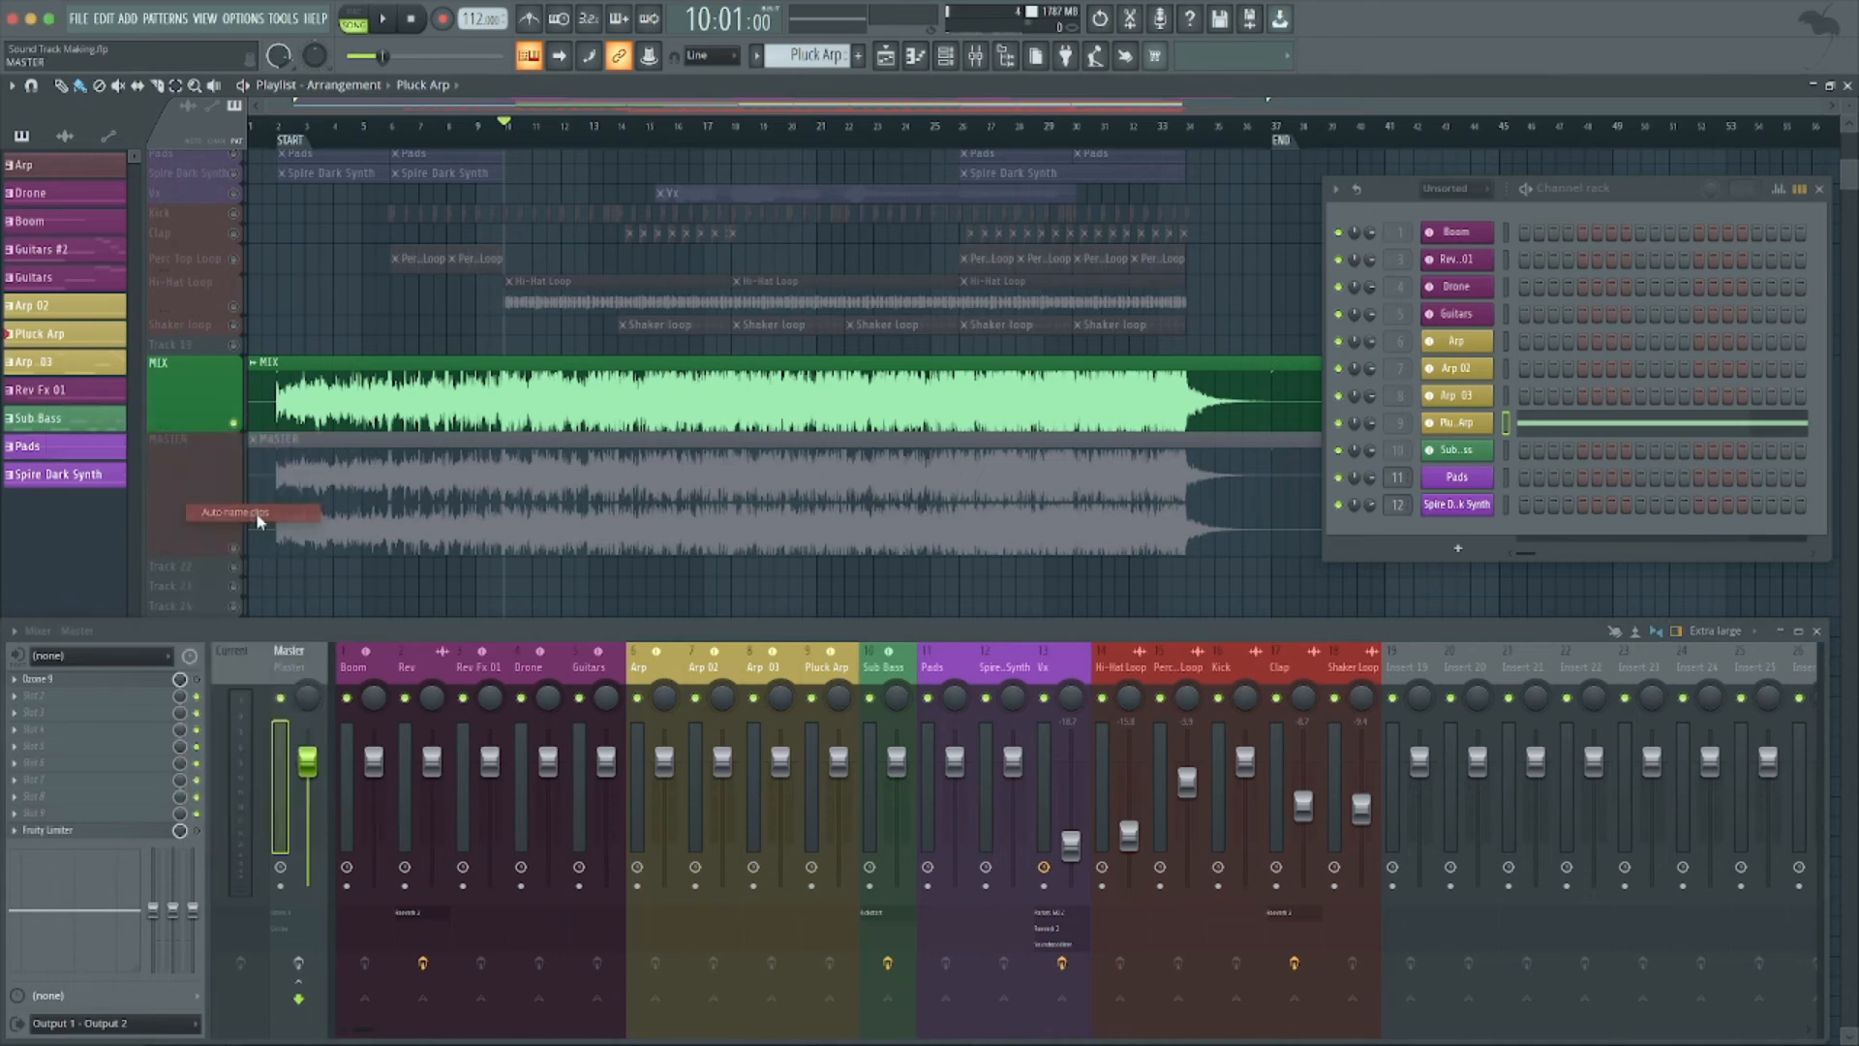
Compare MIX and MASTER from bar 10 by playing each track in solo, stopping playback after each pass.
key(space)
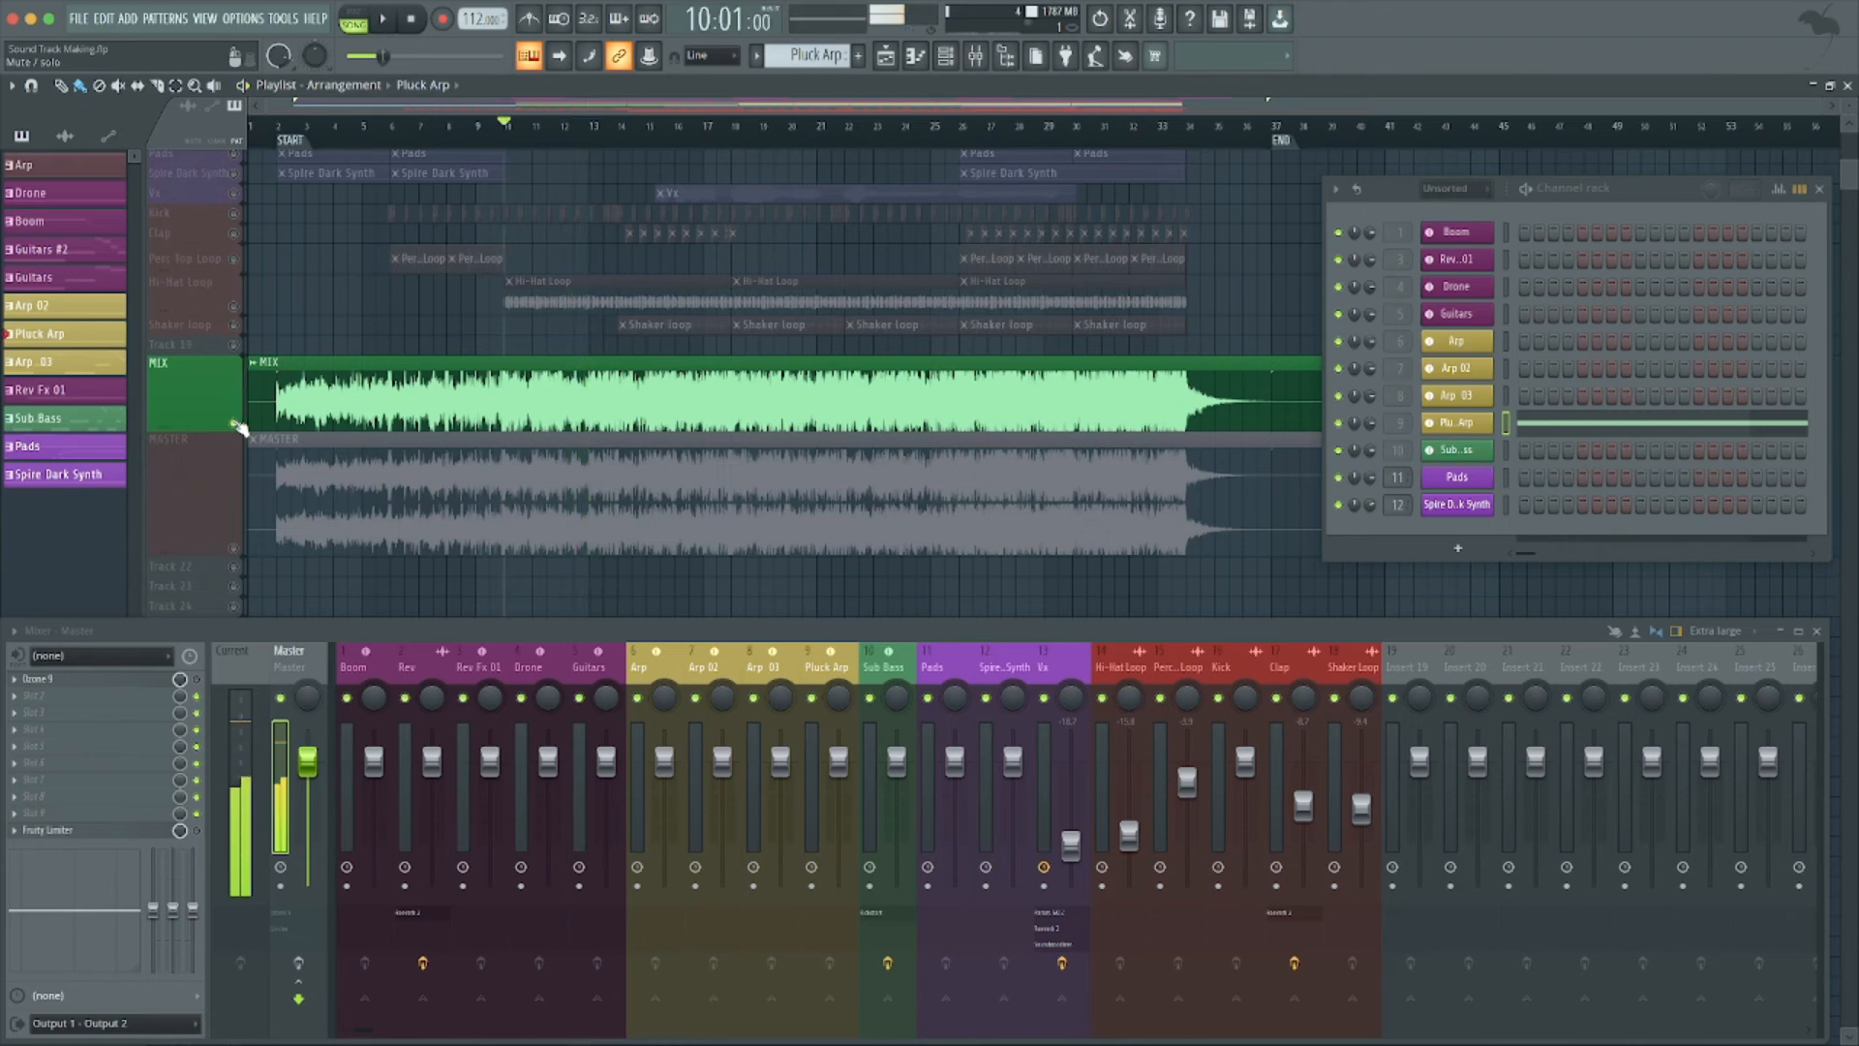
key(space)
ctrl+click(235, 424)
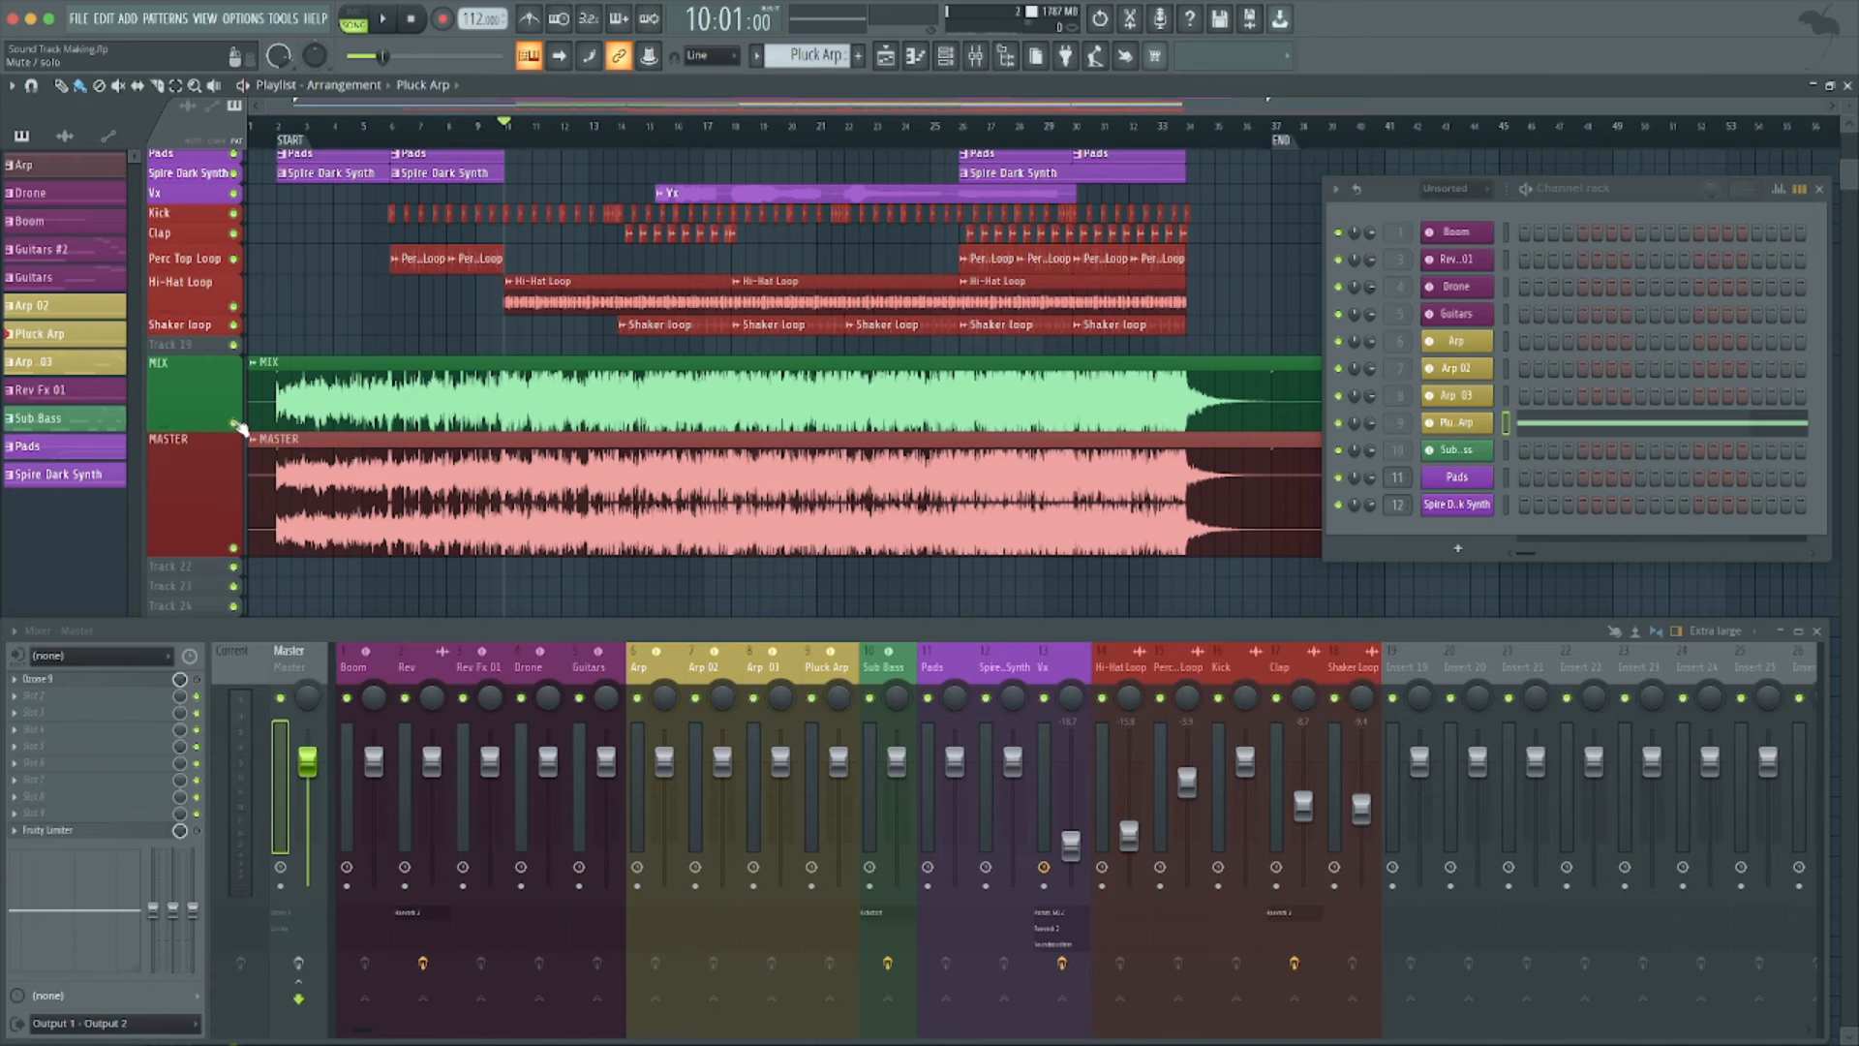
ctrl+click(234, 548)
key(space)
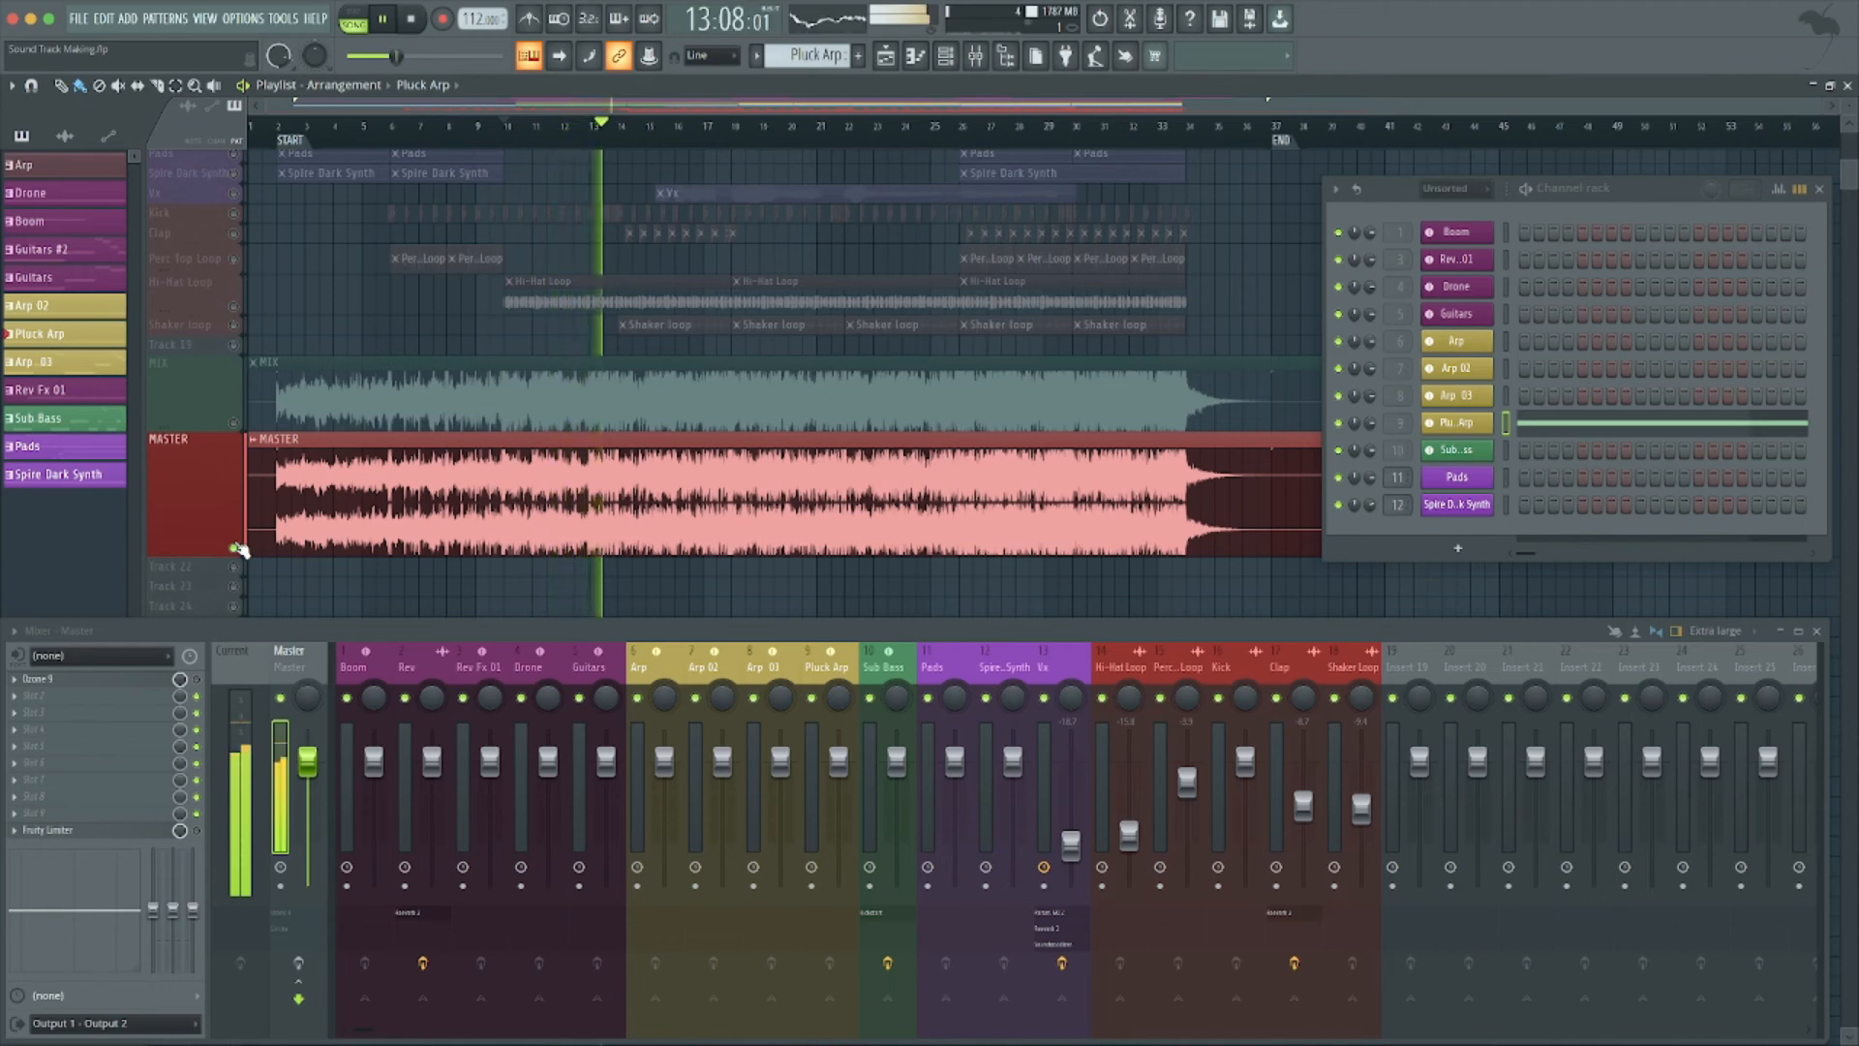
key(space)
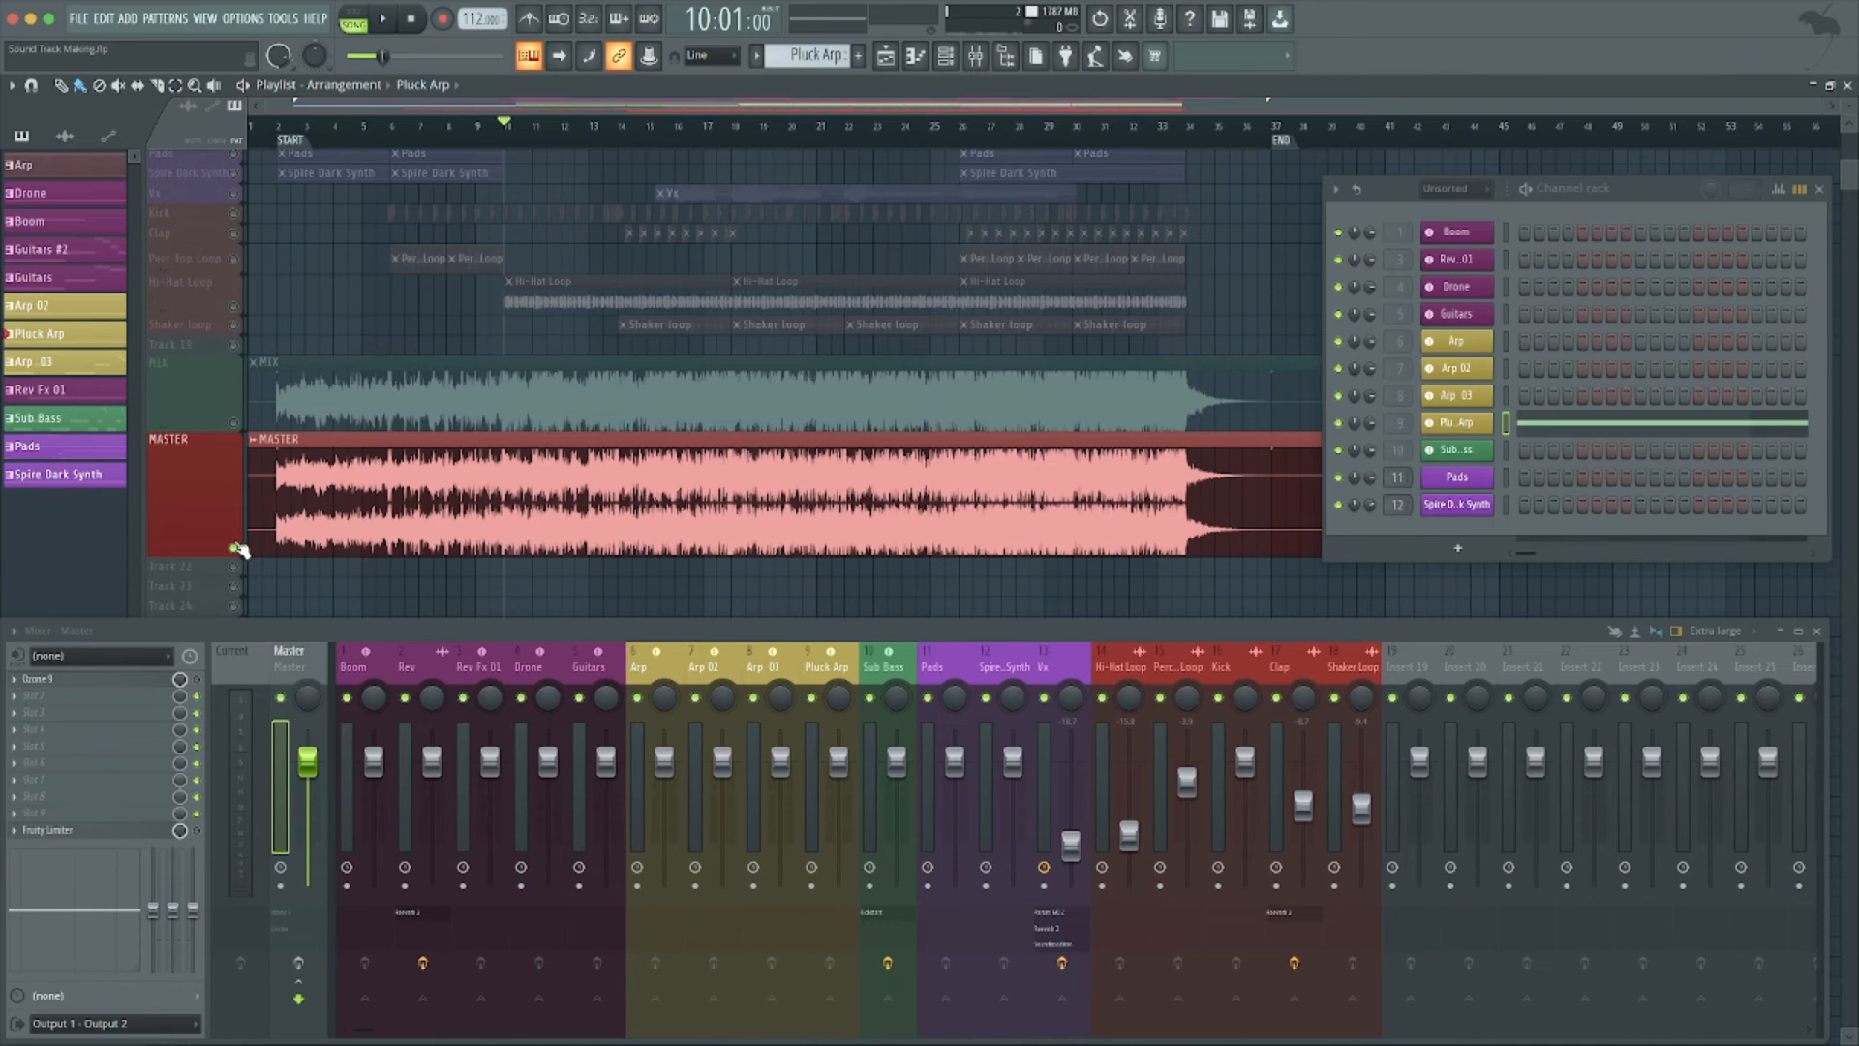
Play the arrangement from bar 10 and alternate the solo between MASTER and MIX during playback, ending on MASTER.
key(space)
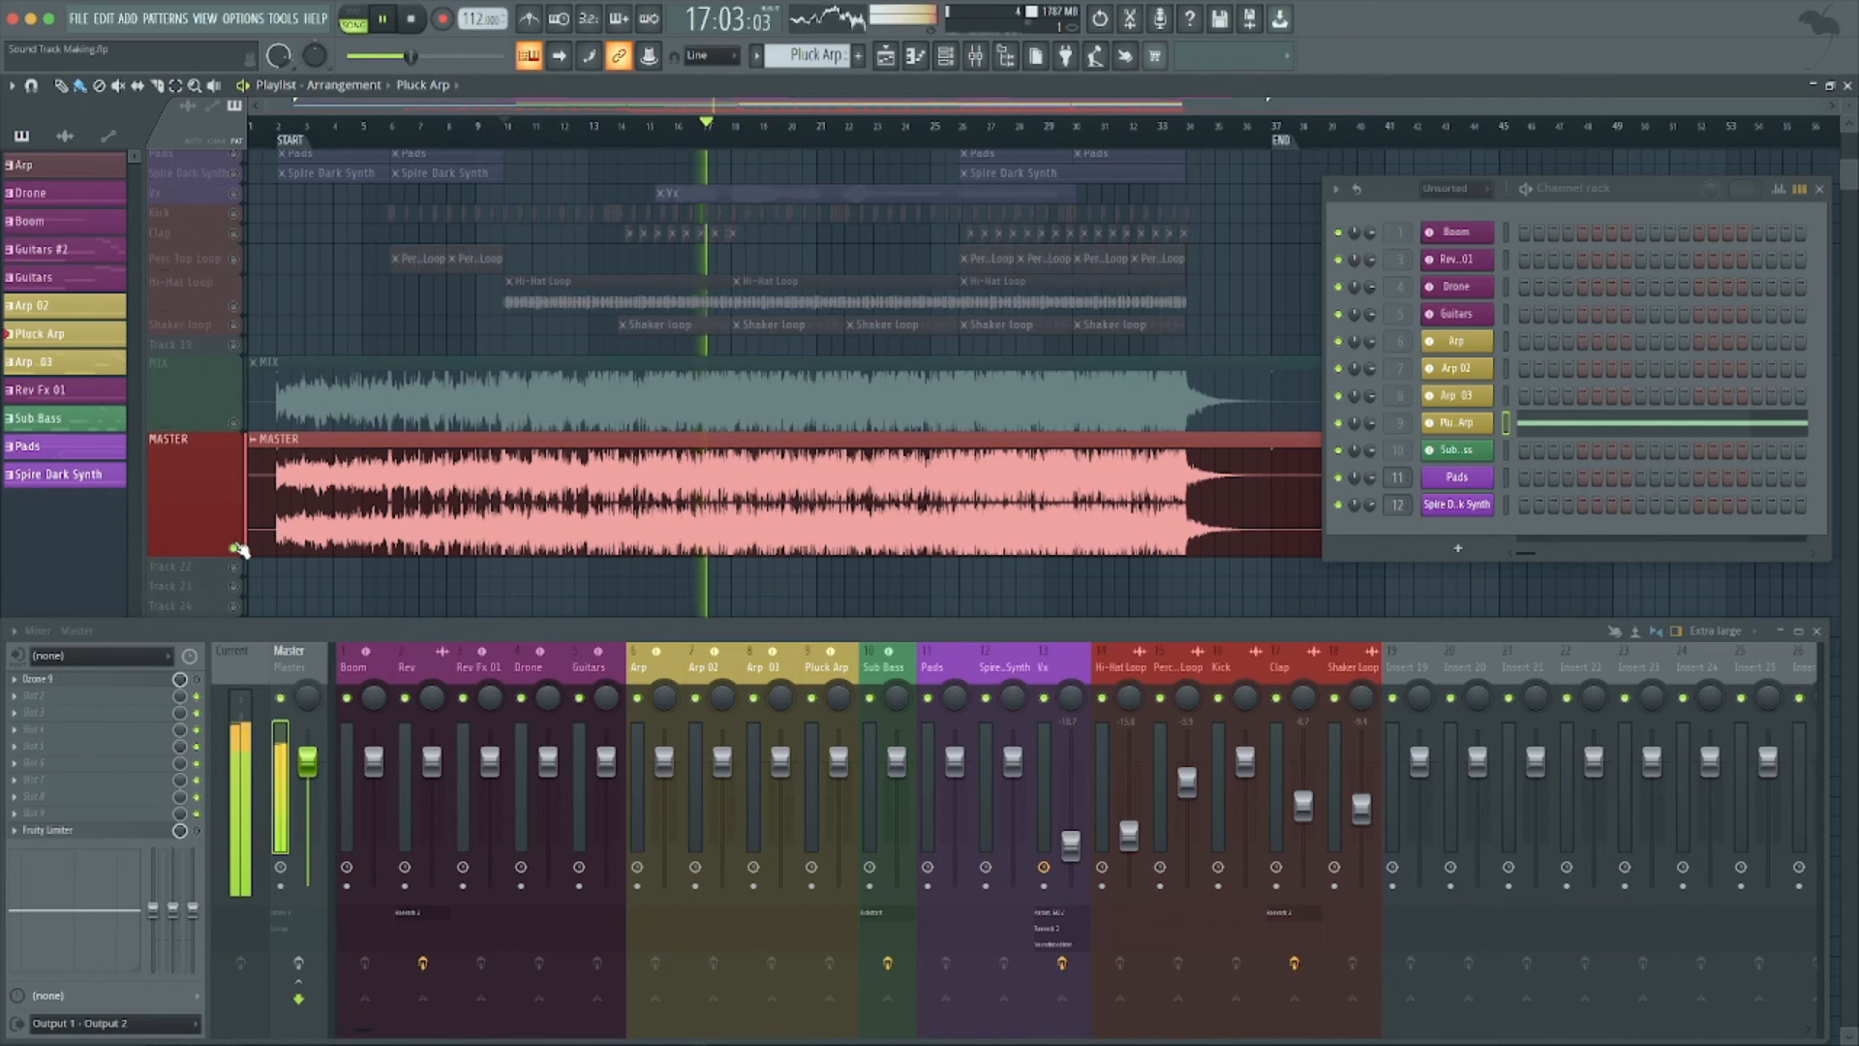
right_click(236, 422)
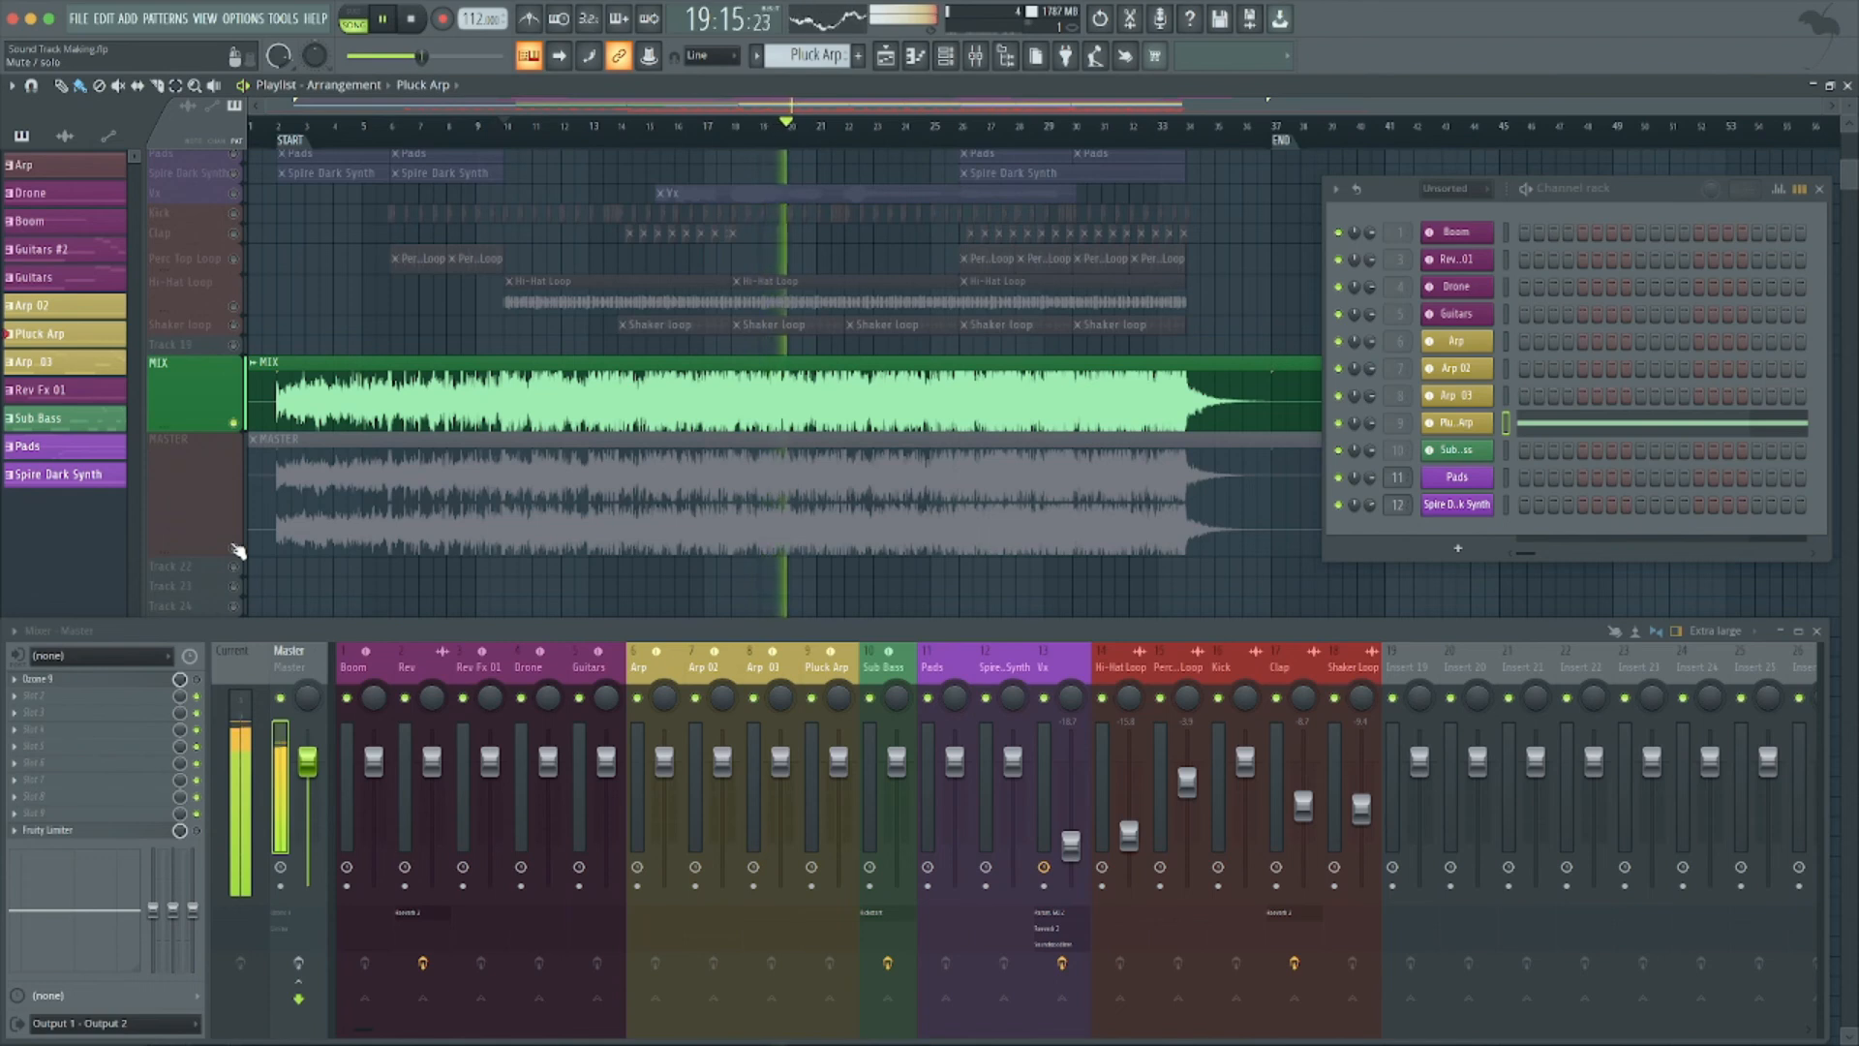
right_click(236, 550)
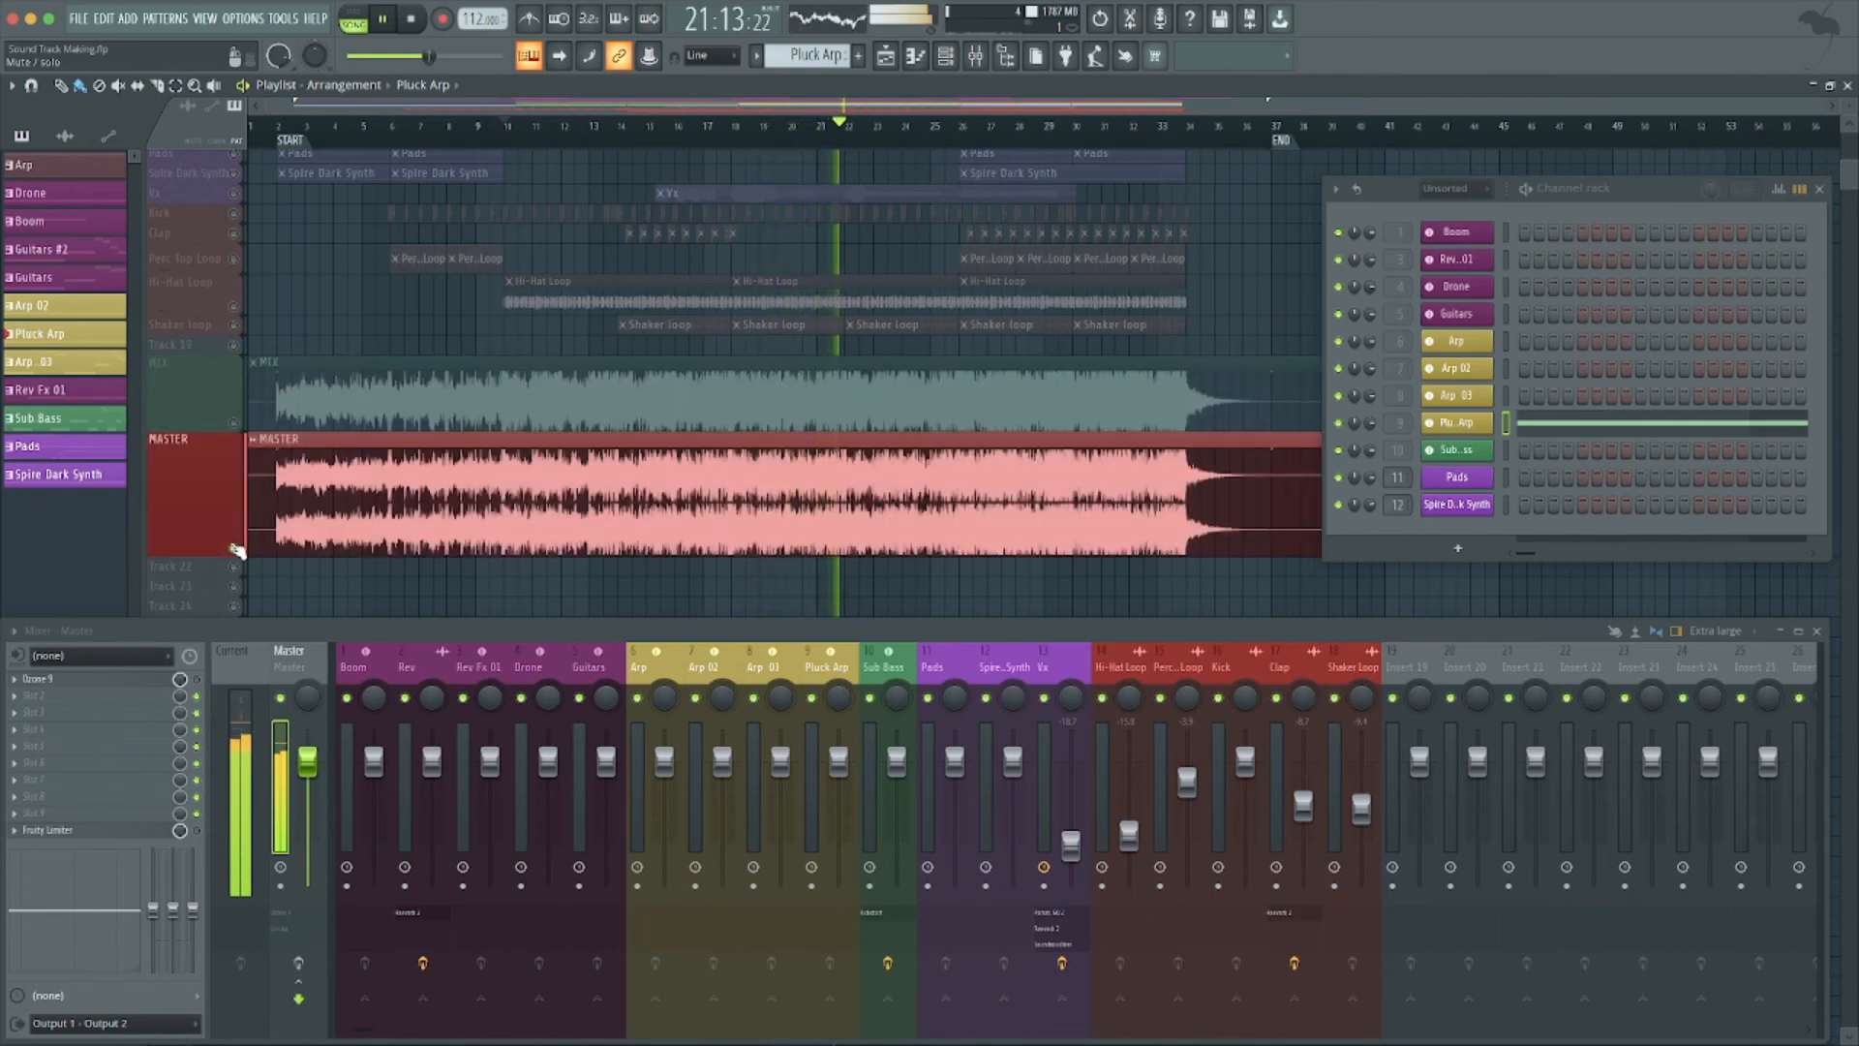
right_click(239, 426)
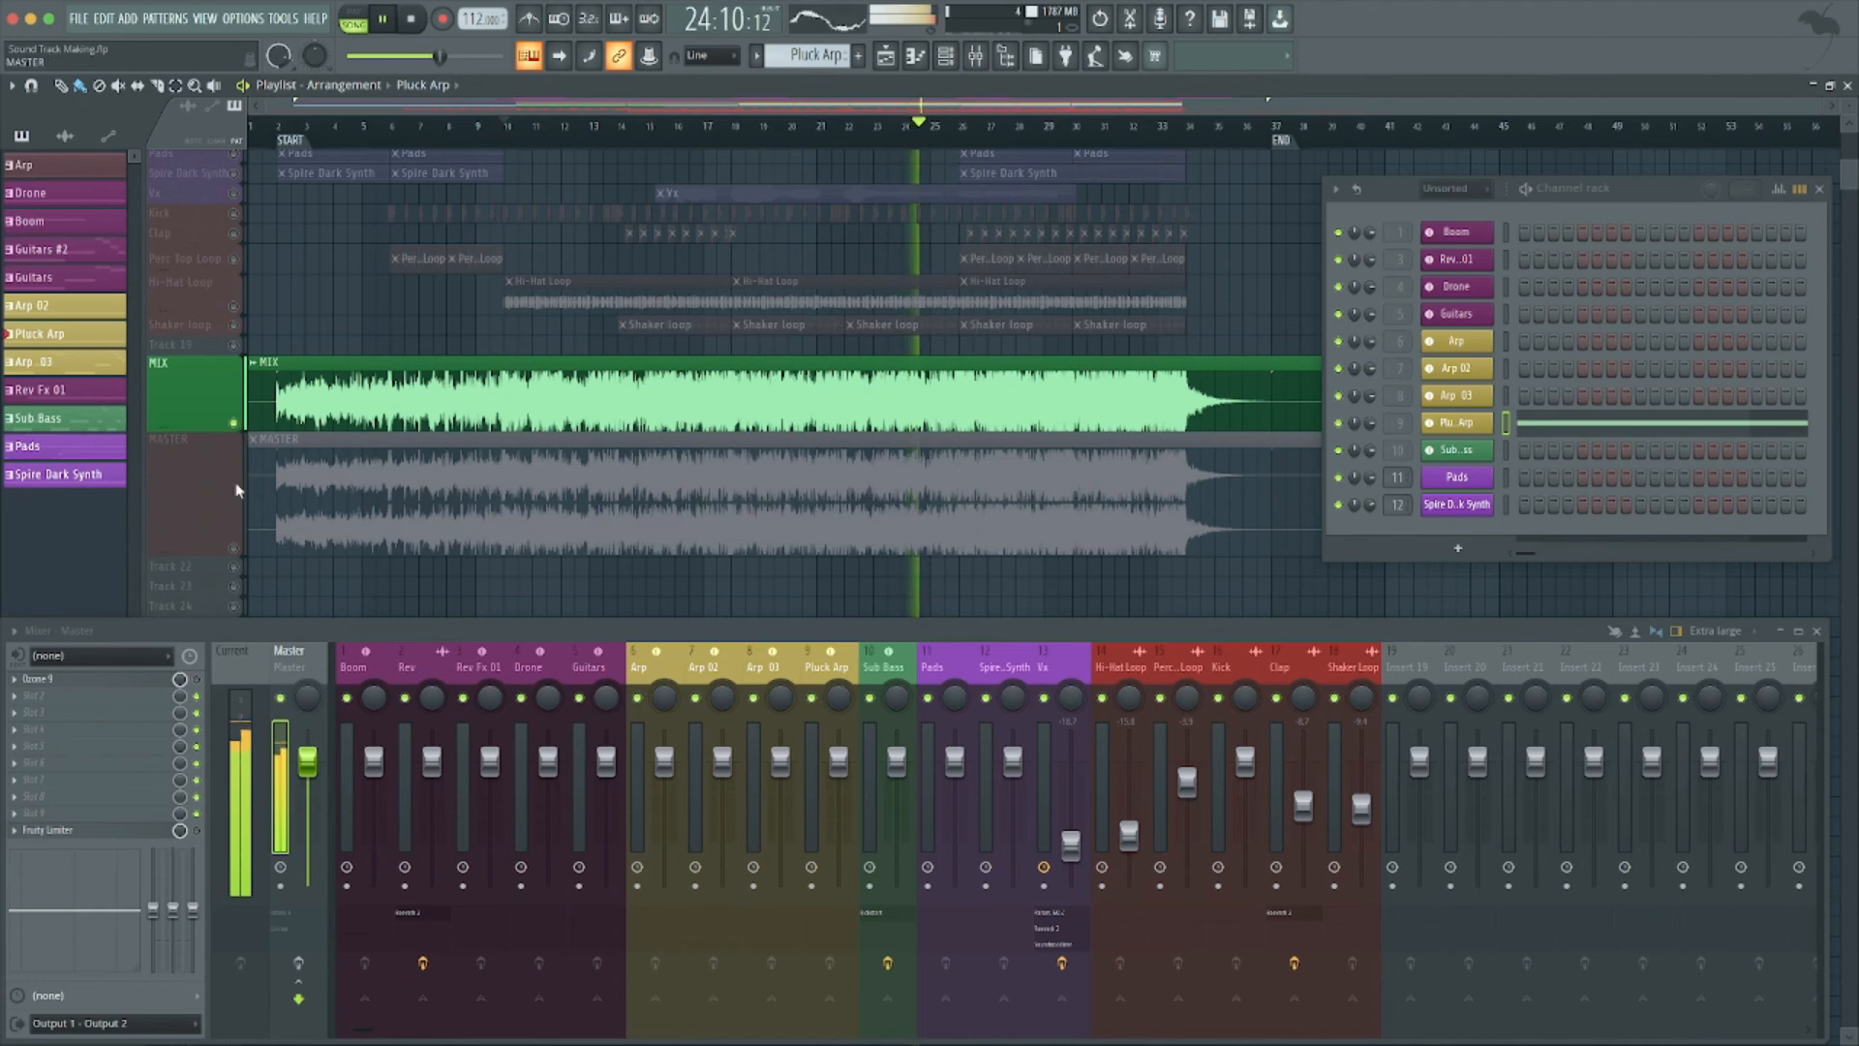
right_click(237, 549)
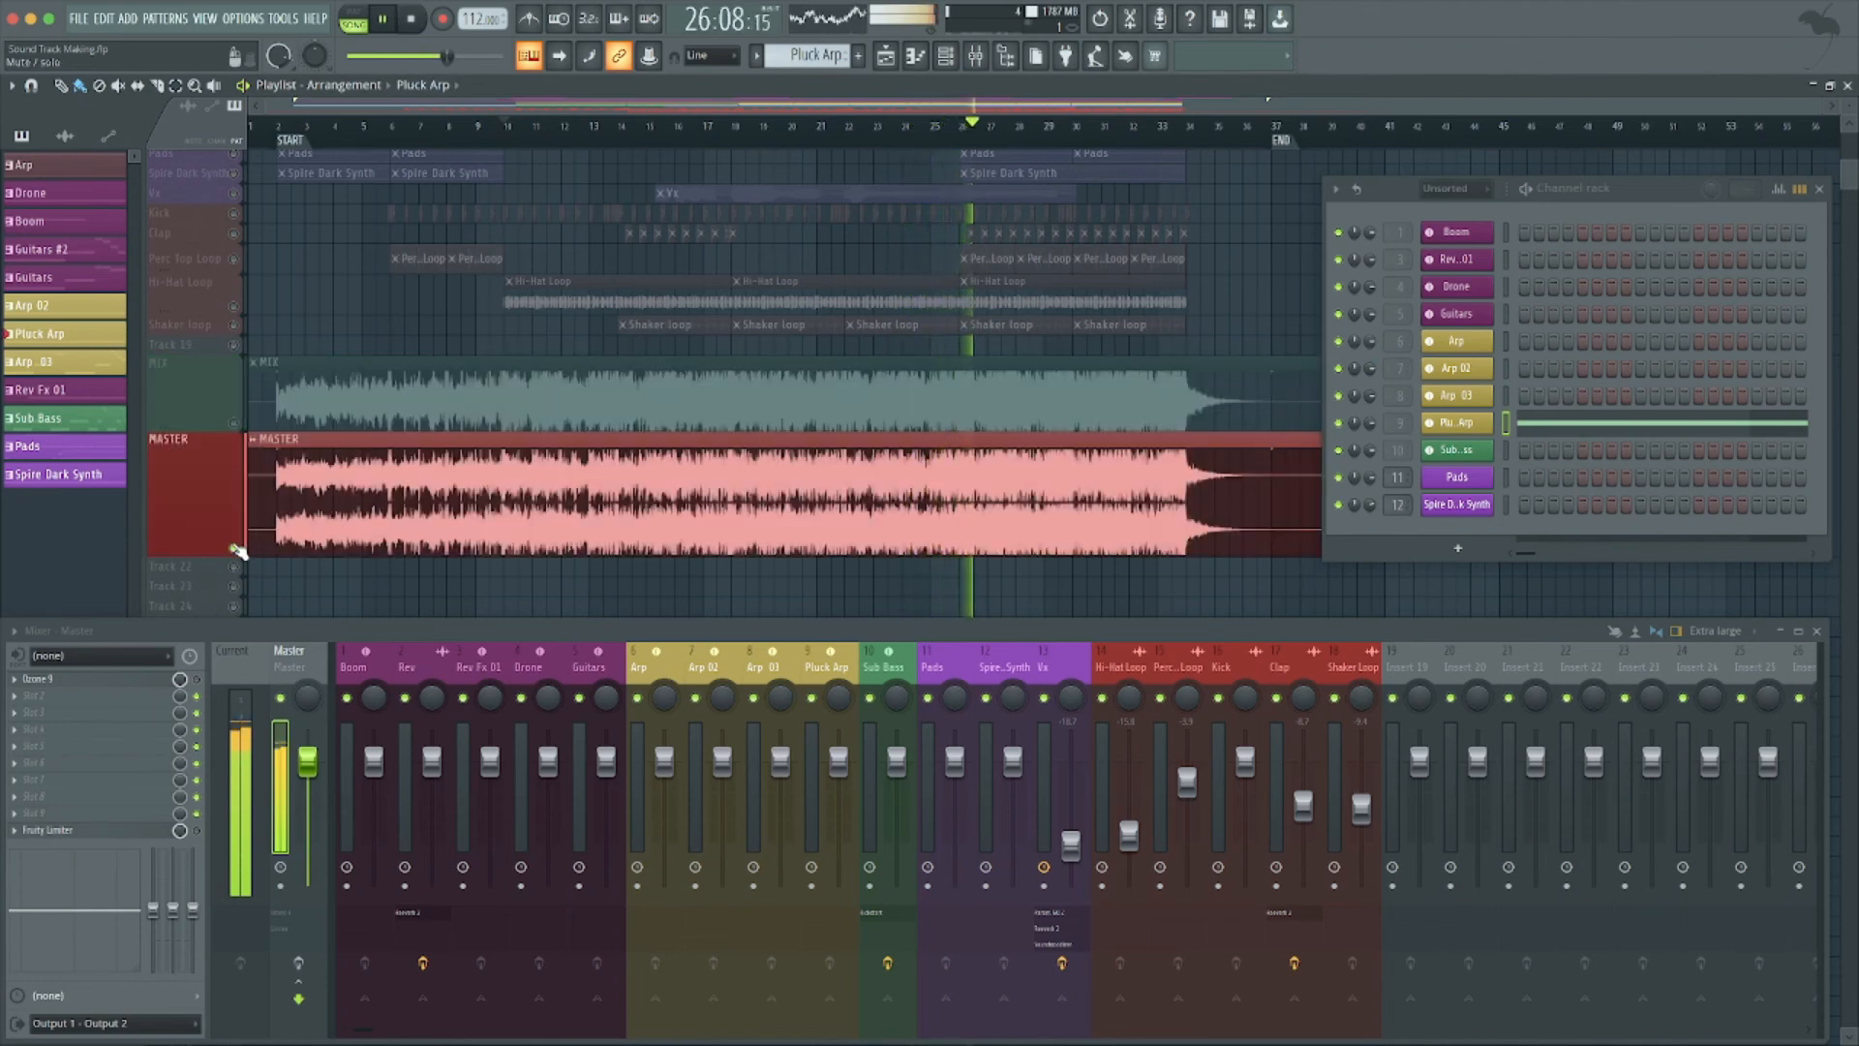
right_click(237, 426)
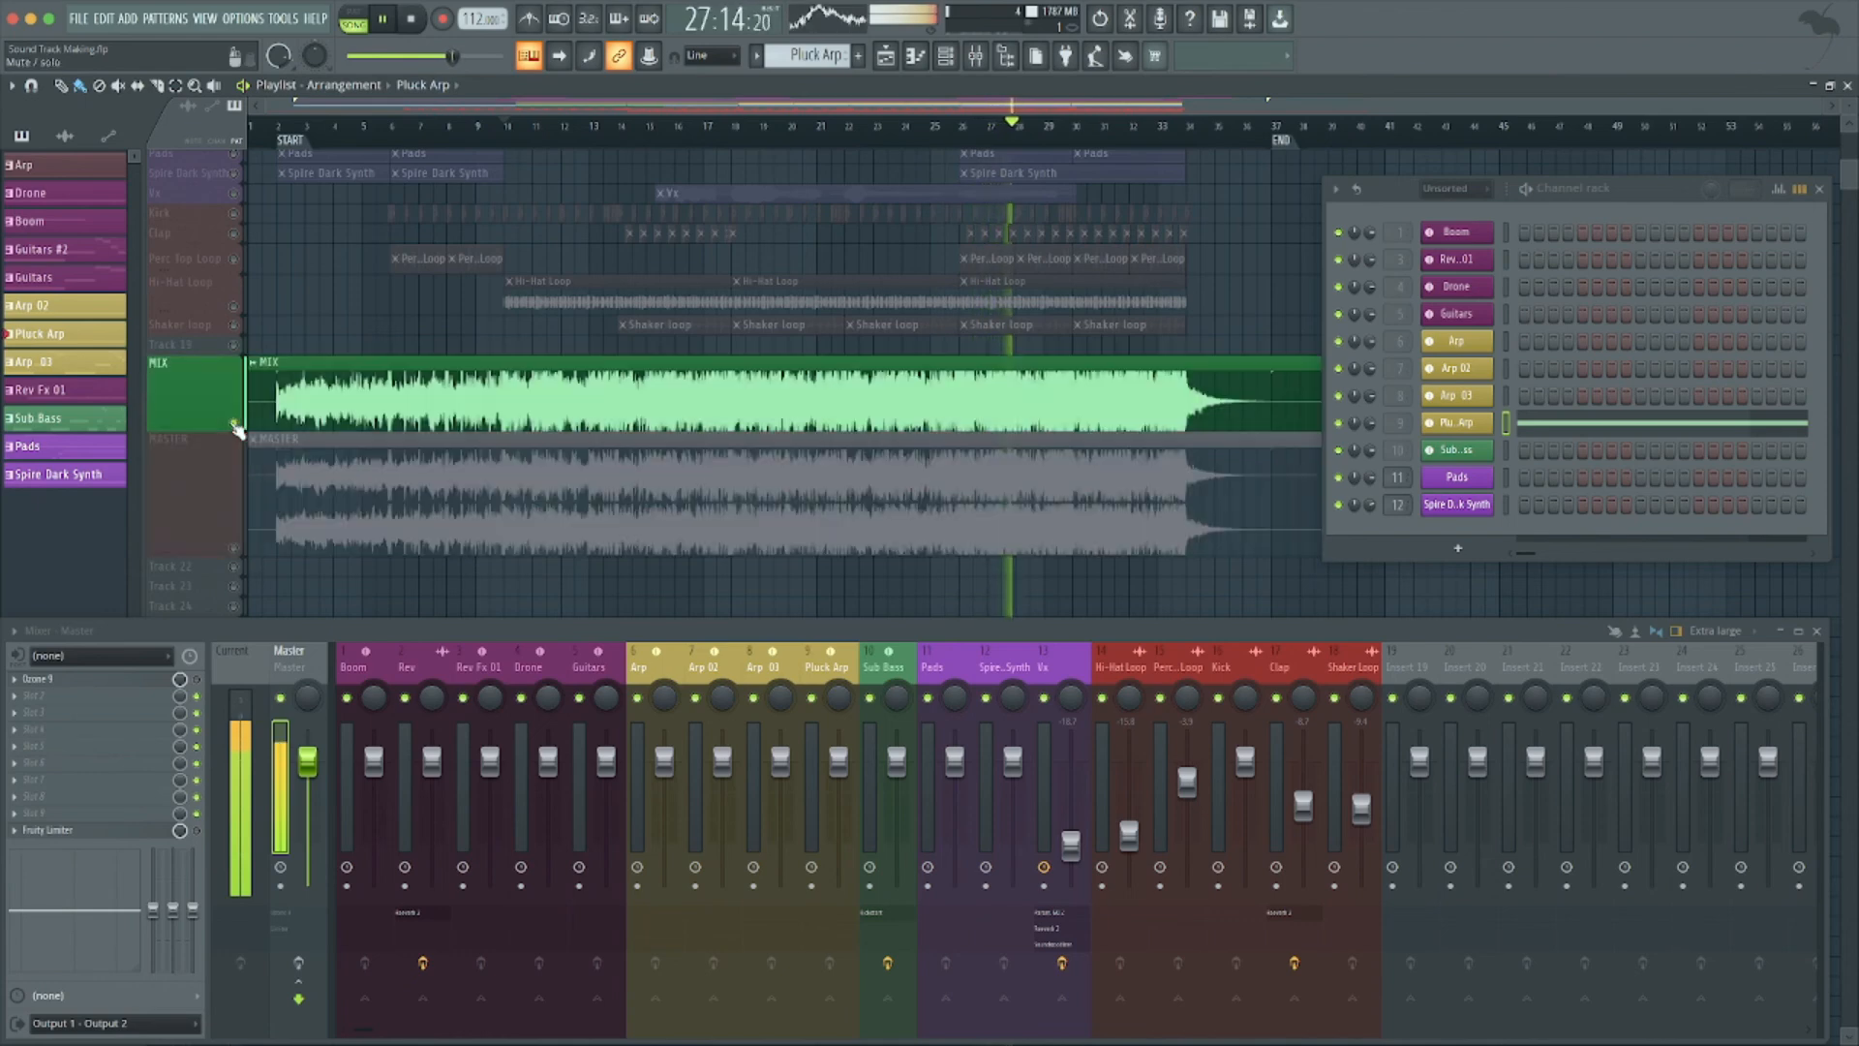
right_click(235, 549)
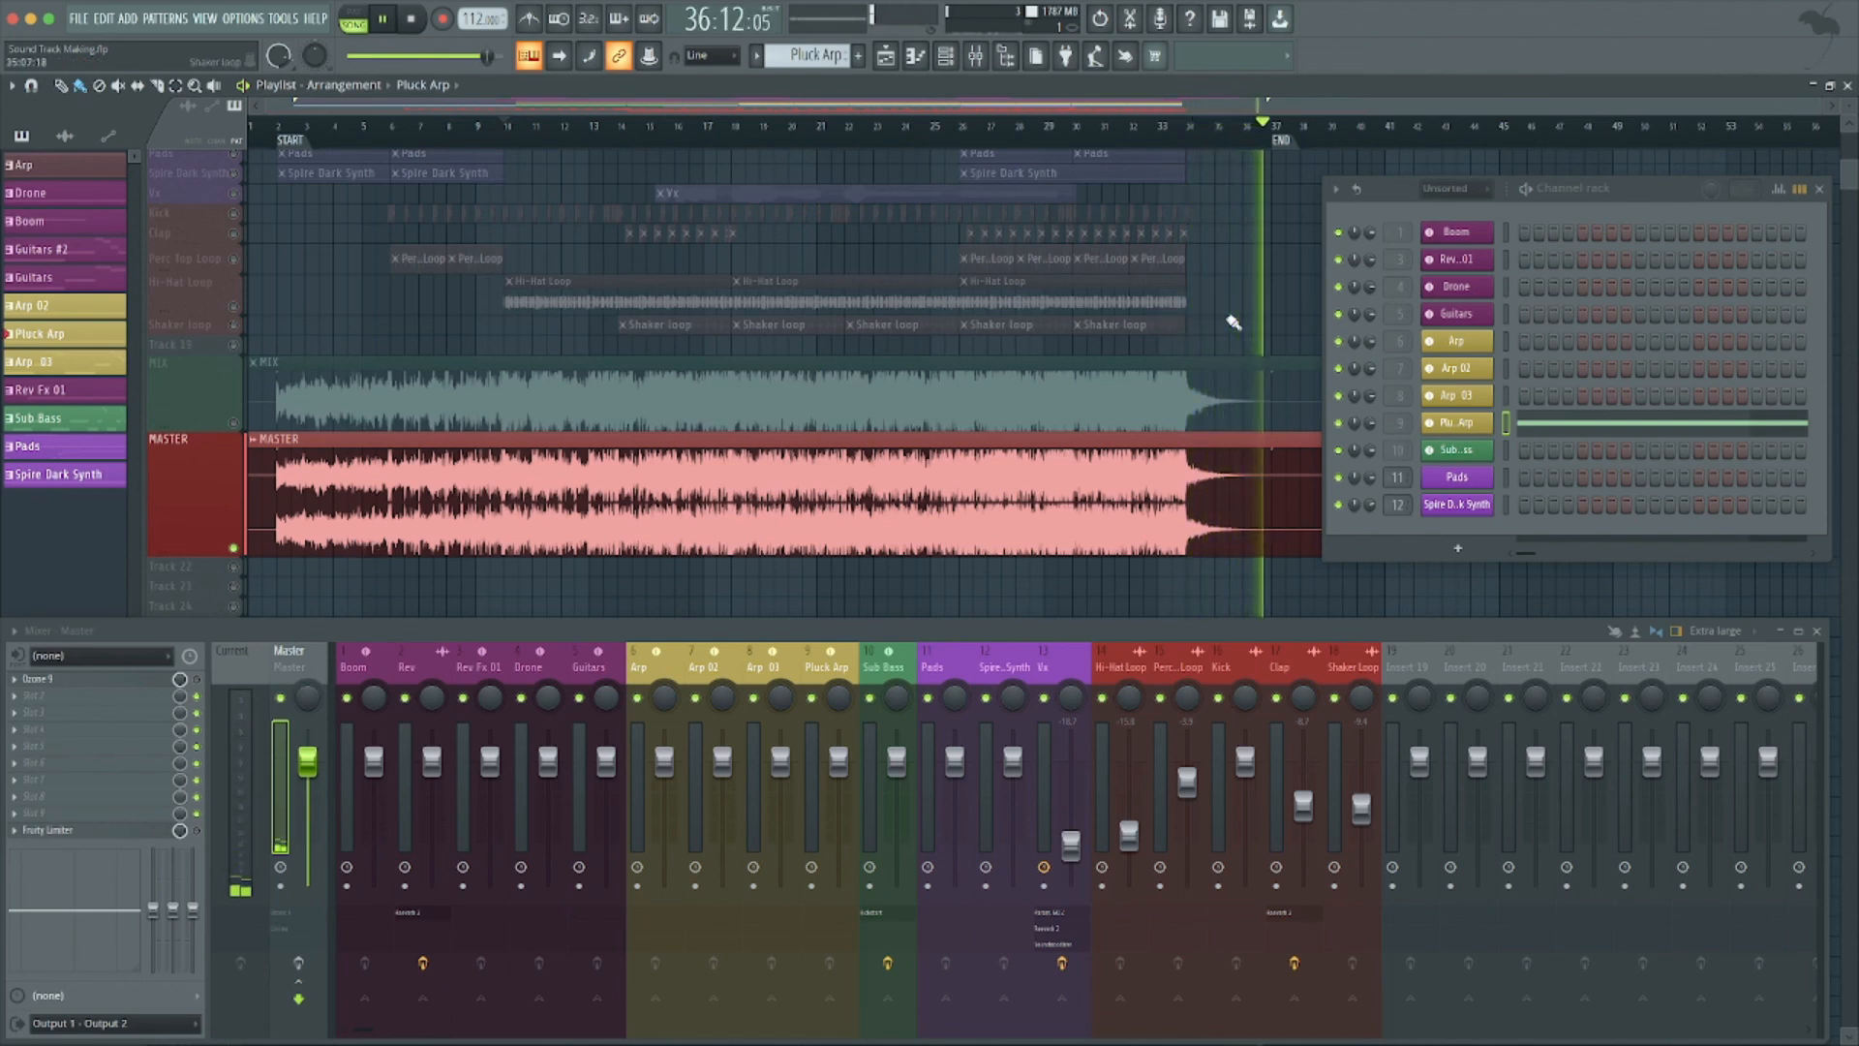
Stop playback and increase the MASTER track's height in the playlist to enlarge its waveform.
key(space)
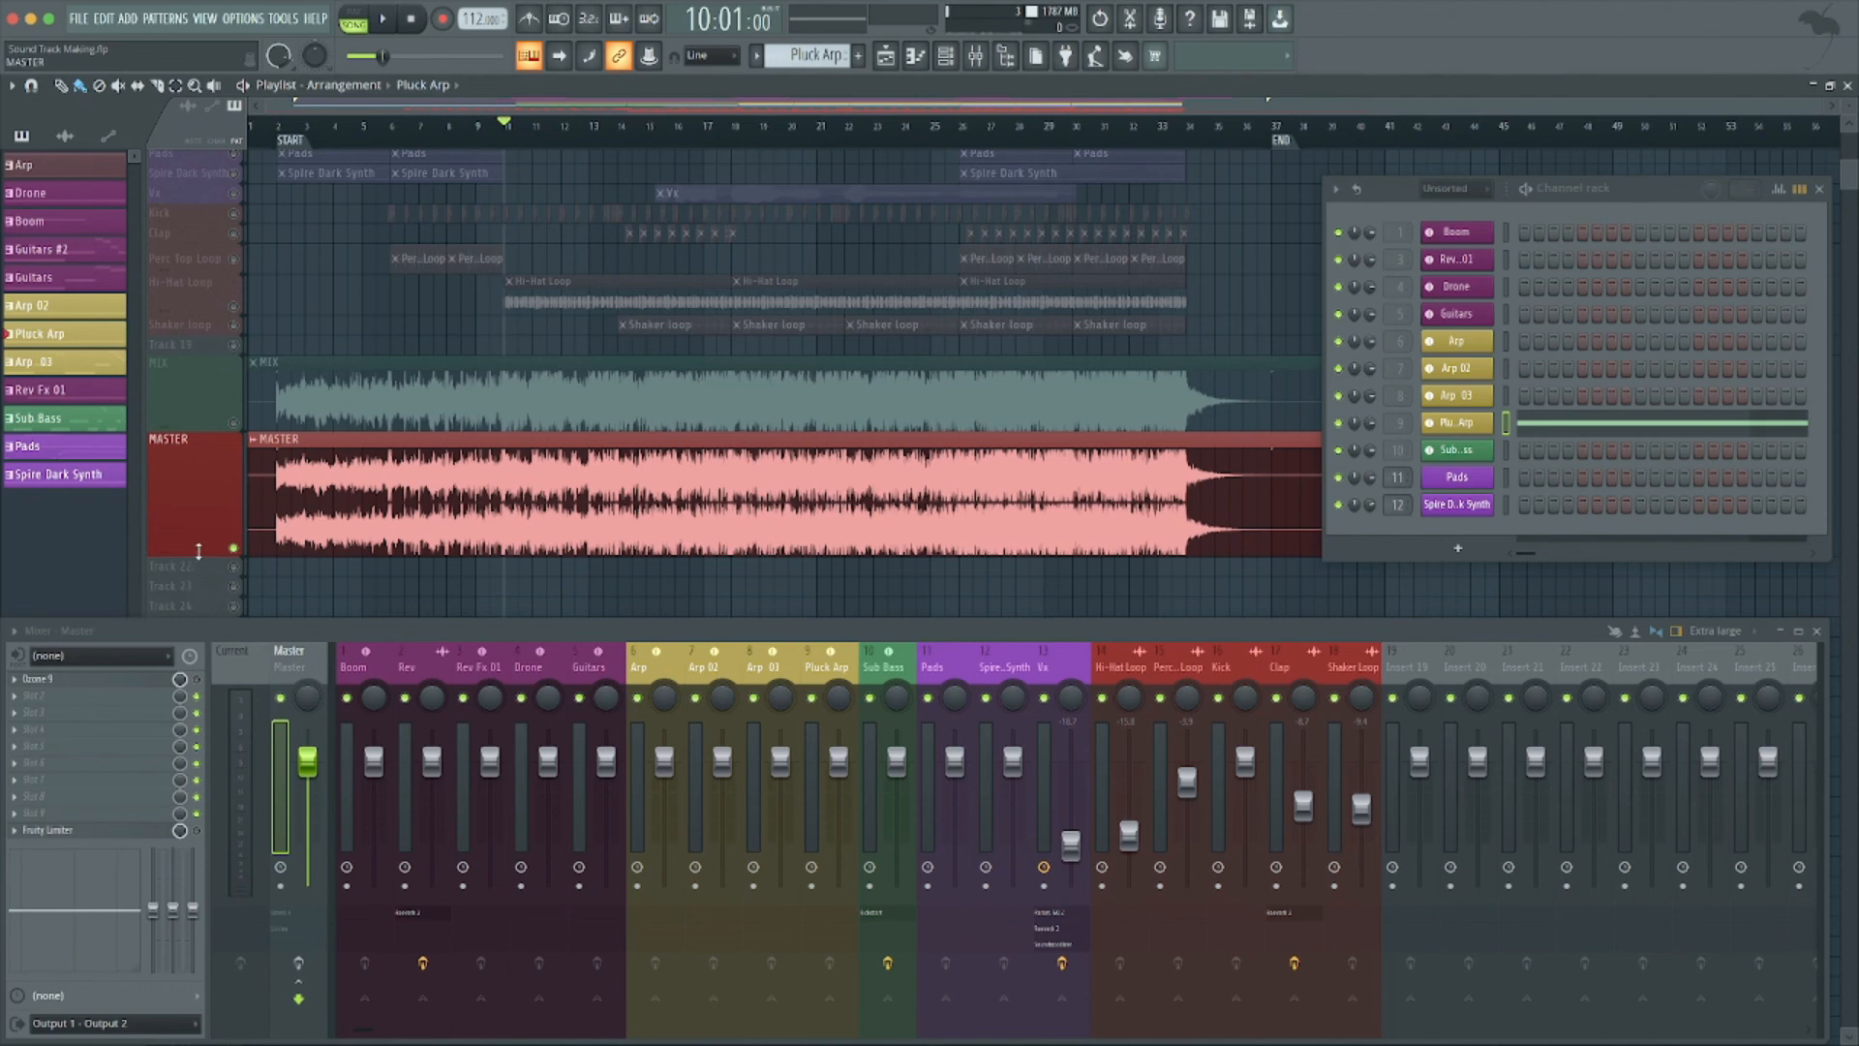
drag(198, 550, 199, 584)
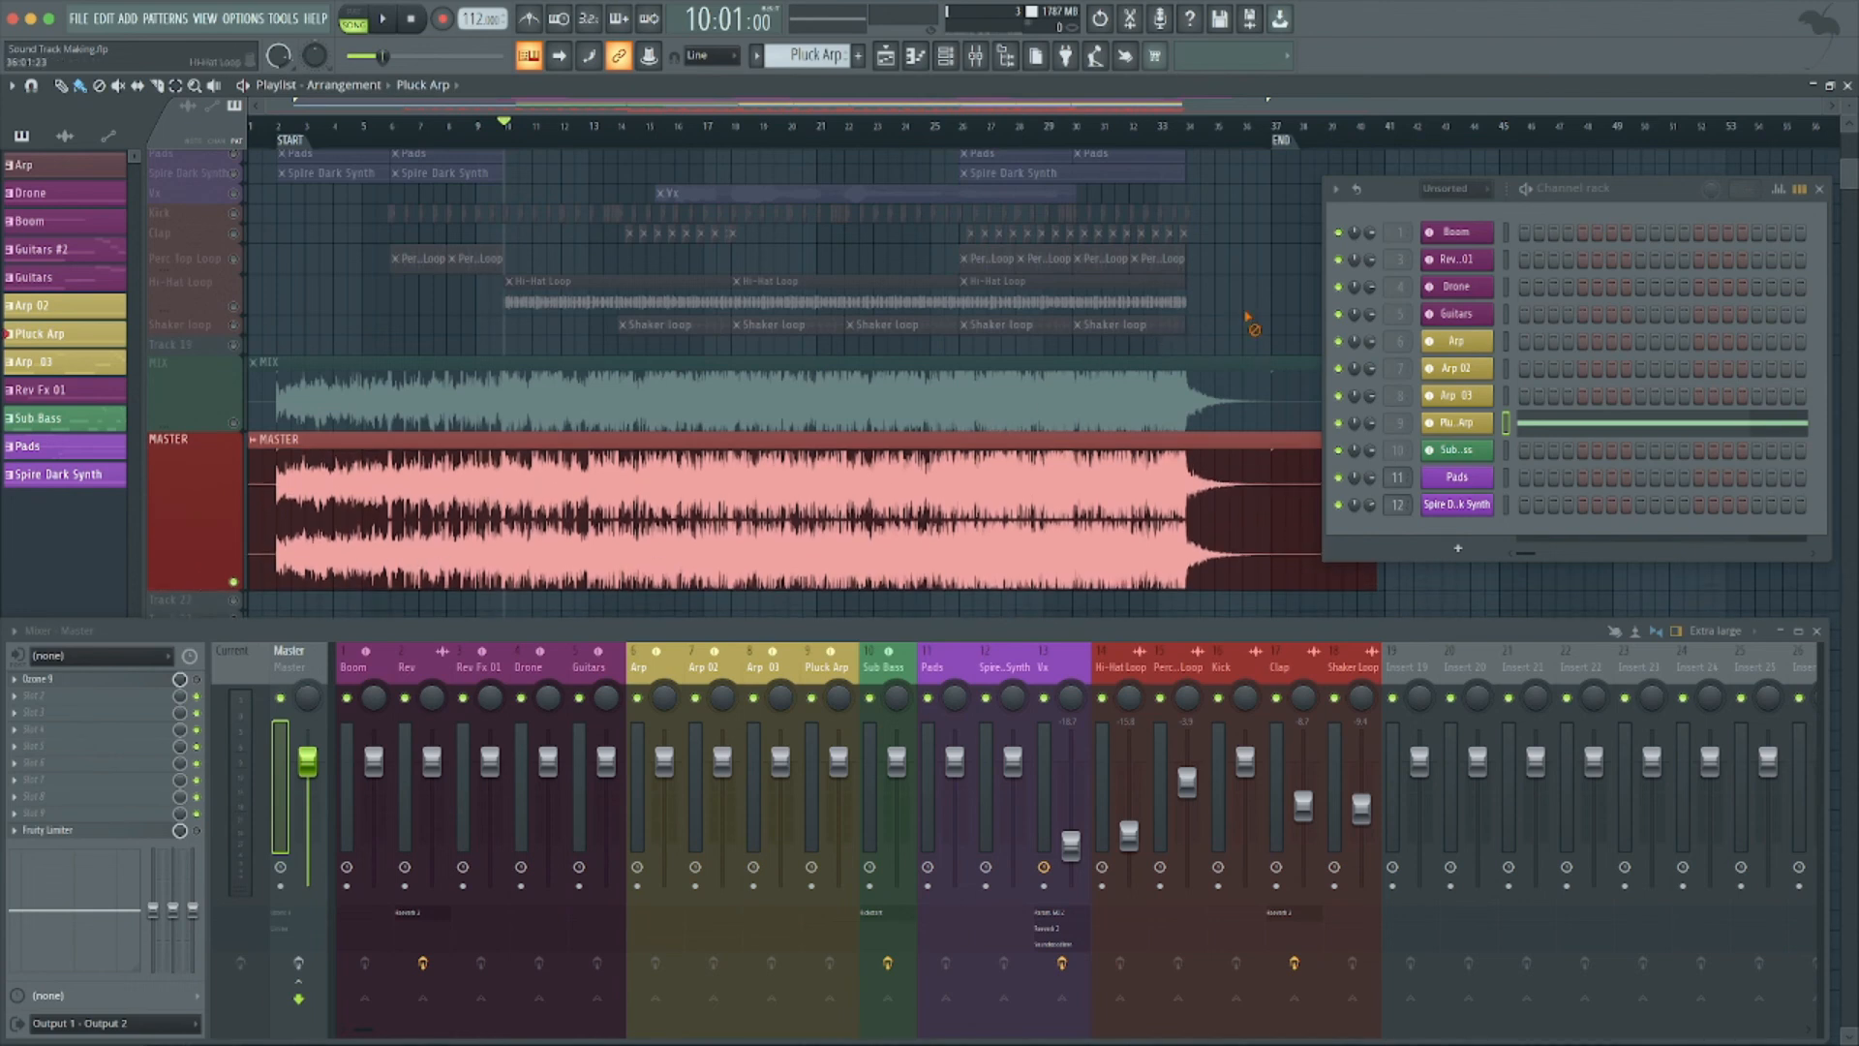
scroll(1250, 325, down, 3)
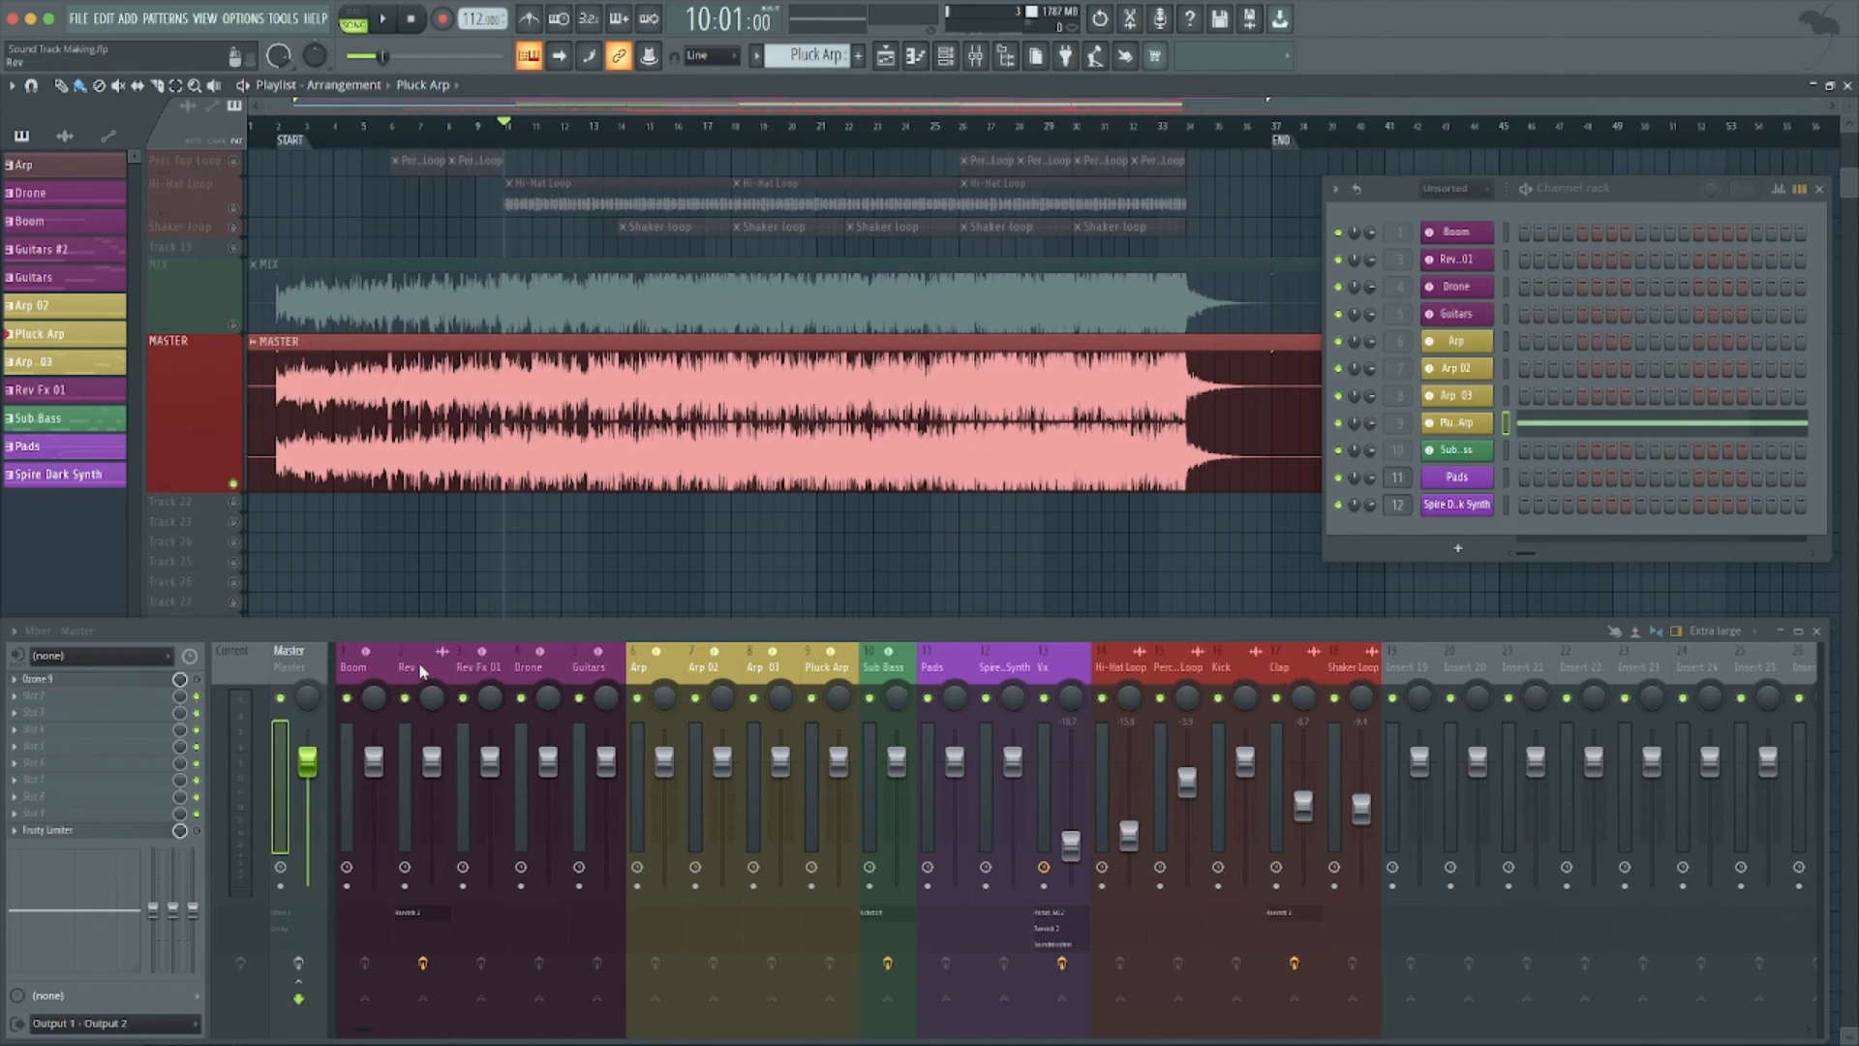
Reduce the mixer's height and move the channel rack clear of the ends of the MIX and MASTER clips.
drag(581, 632, 615, 649)
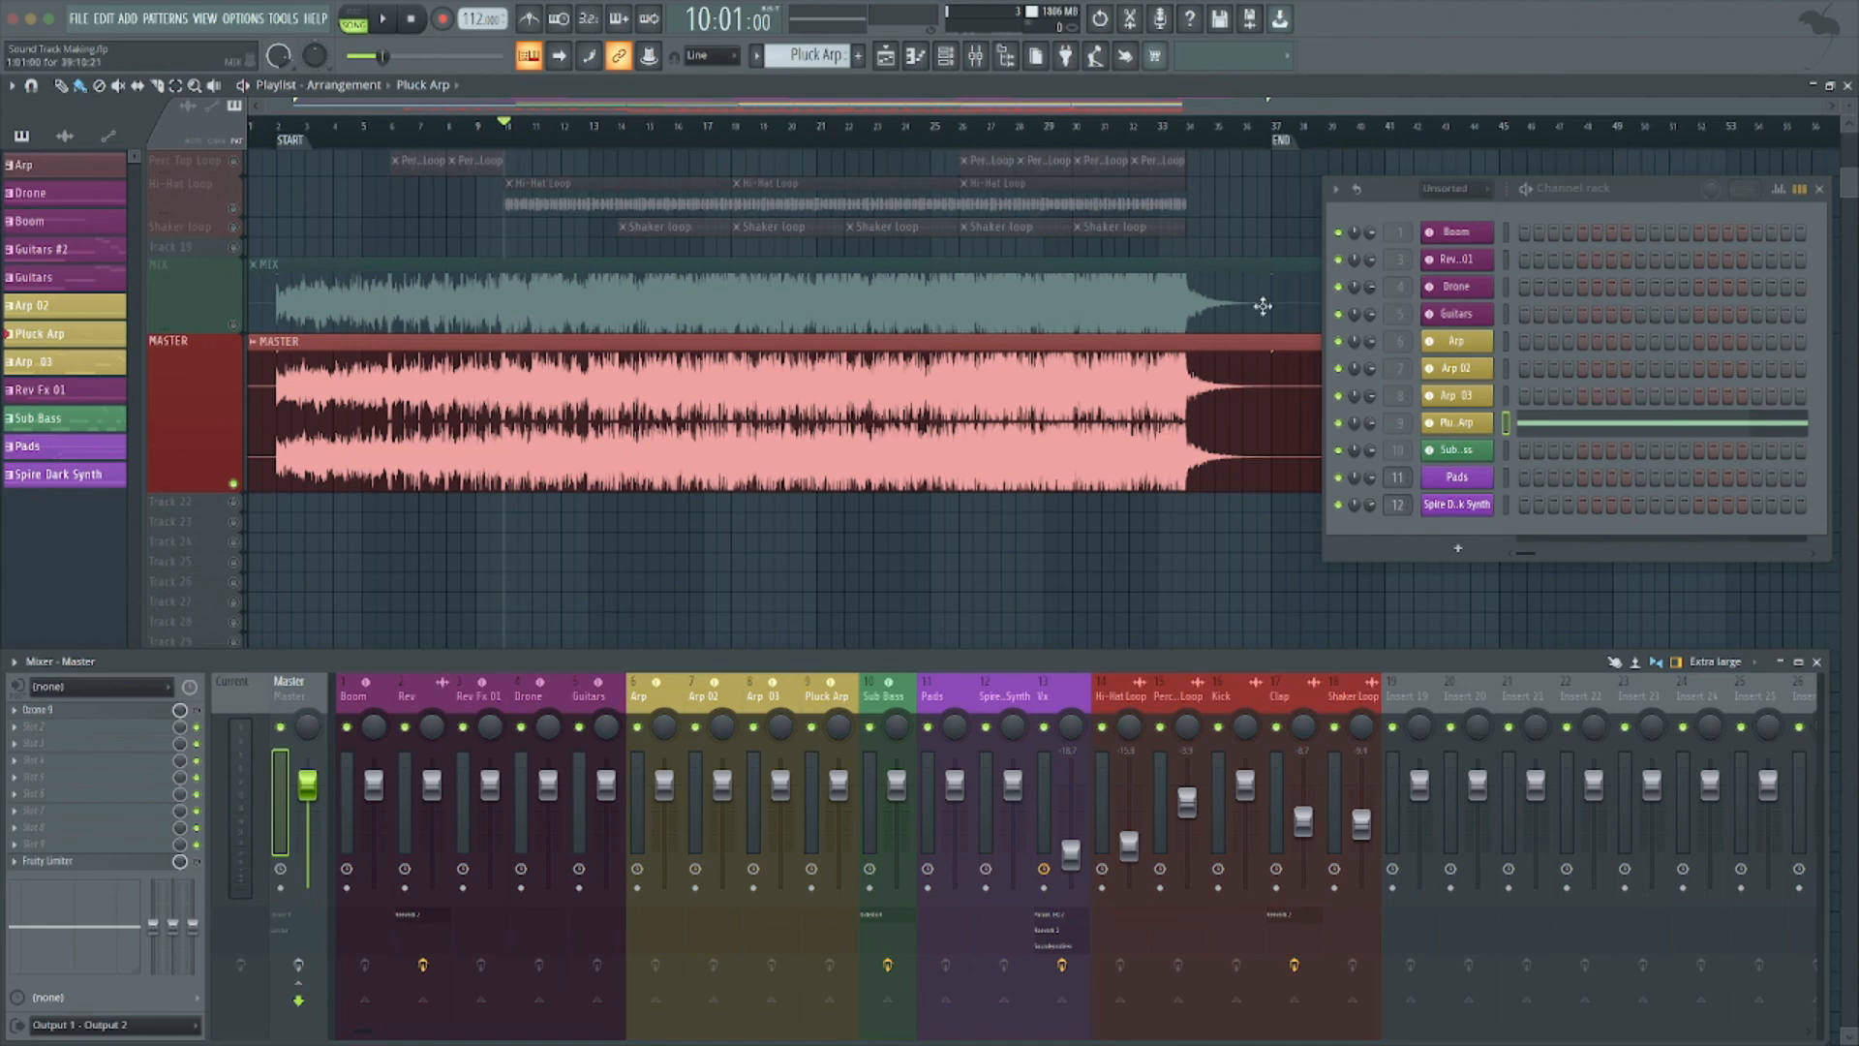
drag(1380, 190, 1443, 231)
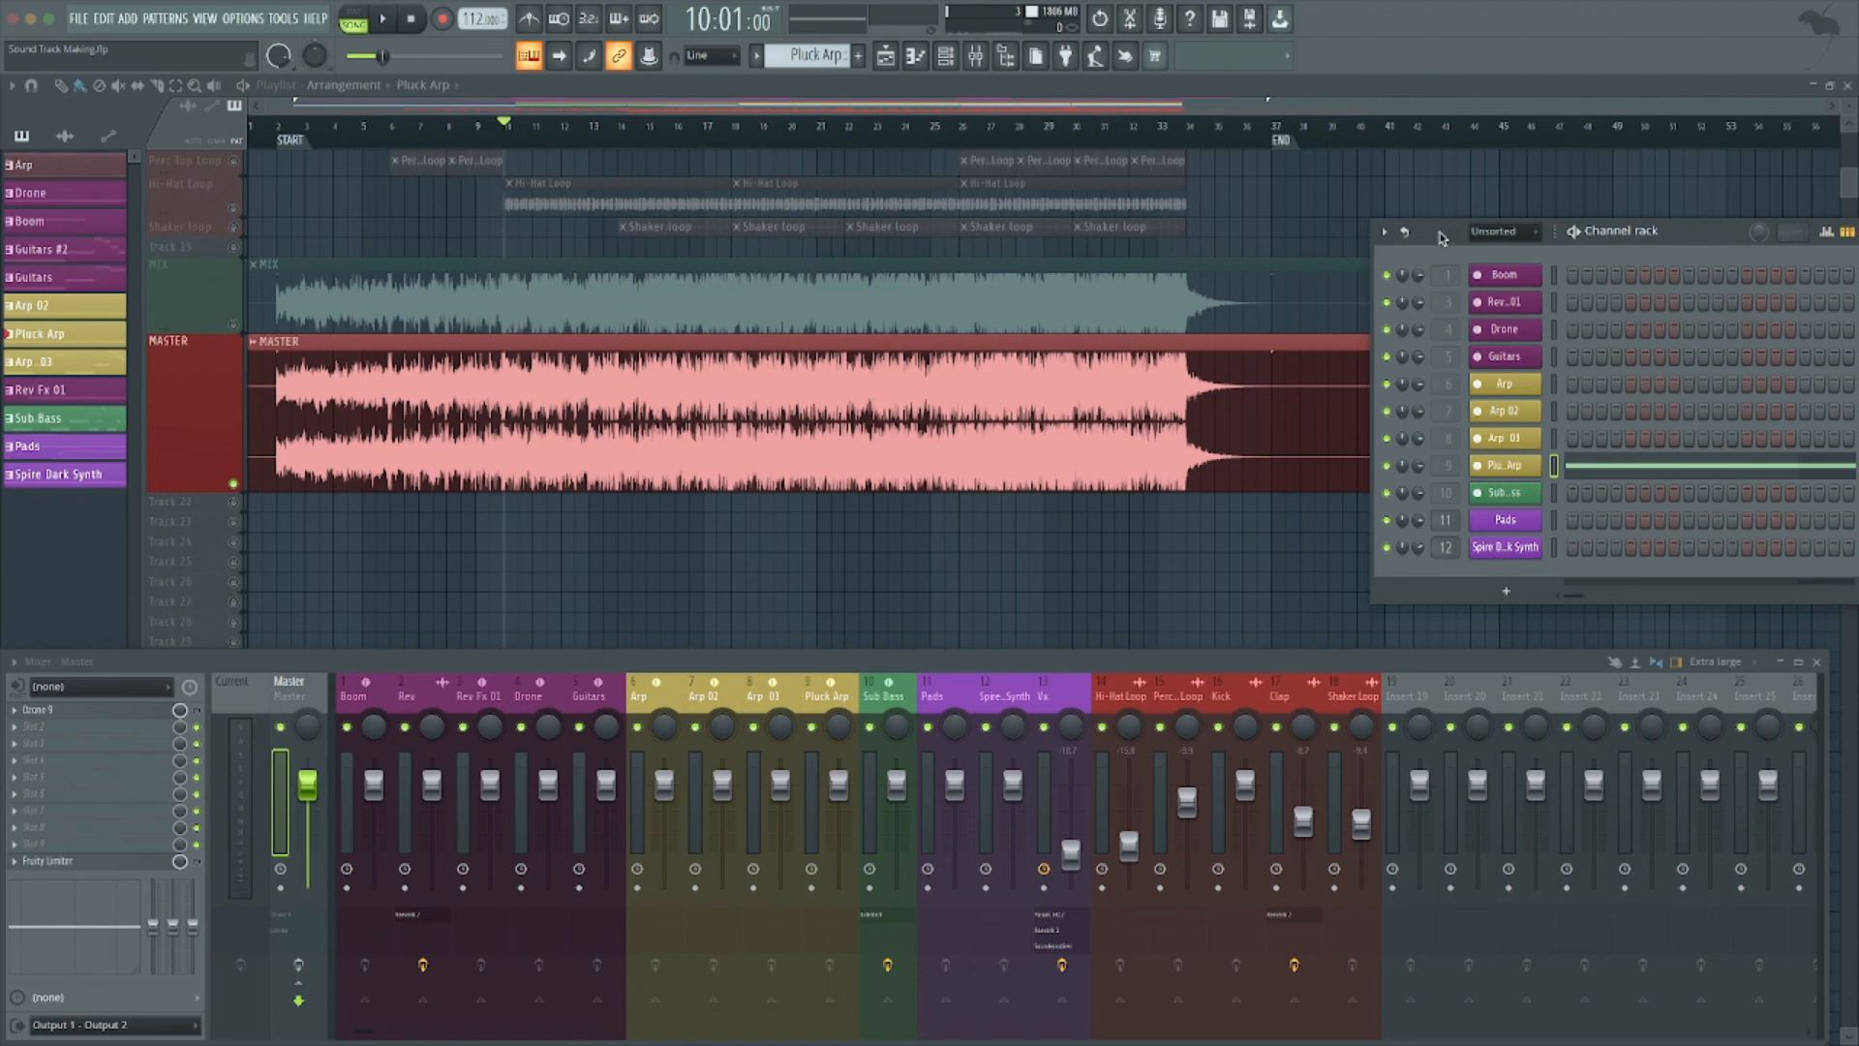
drag(1443, 235, 1505, 352)
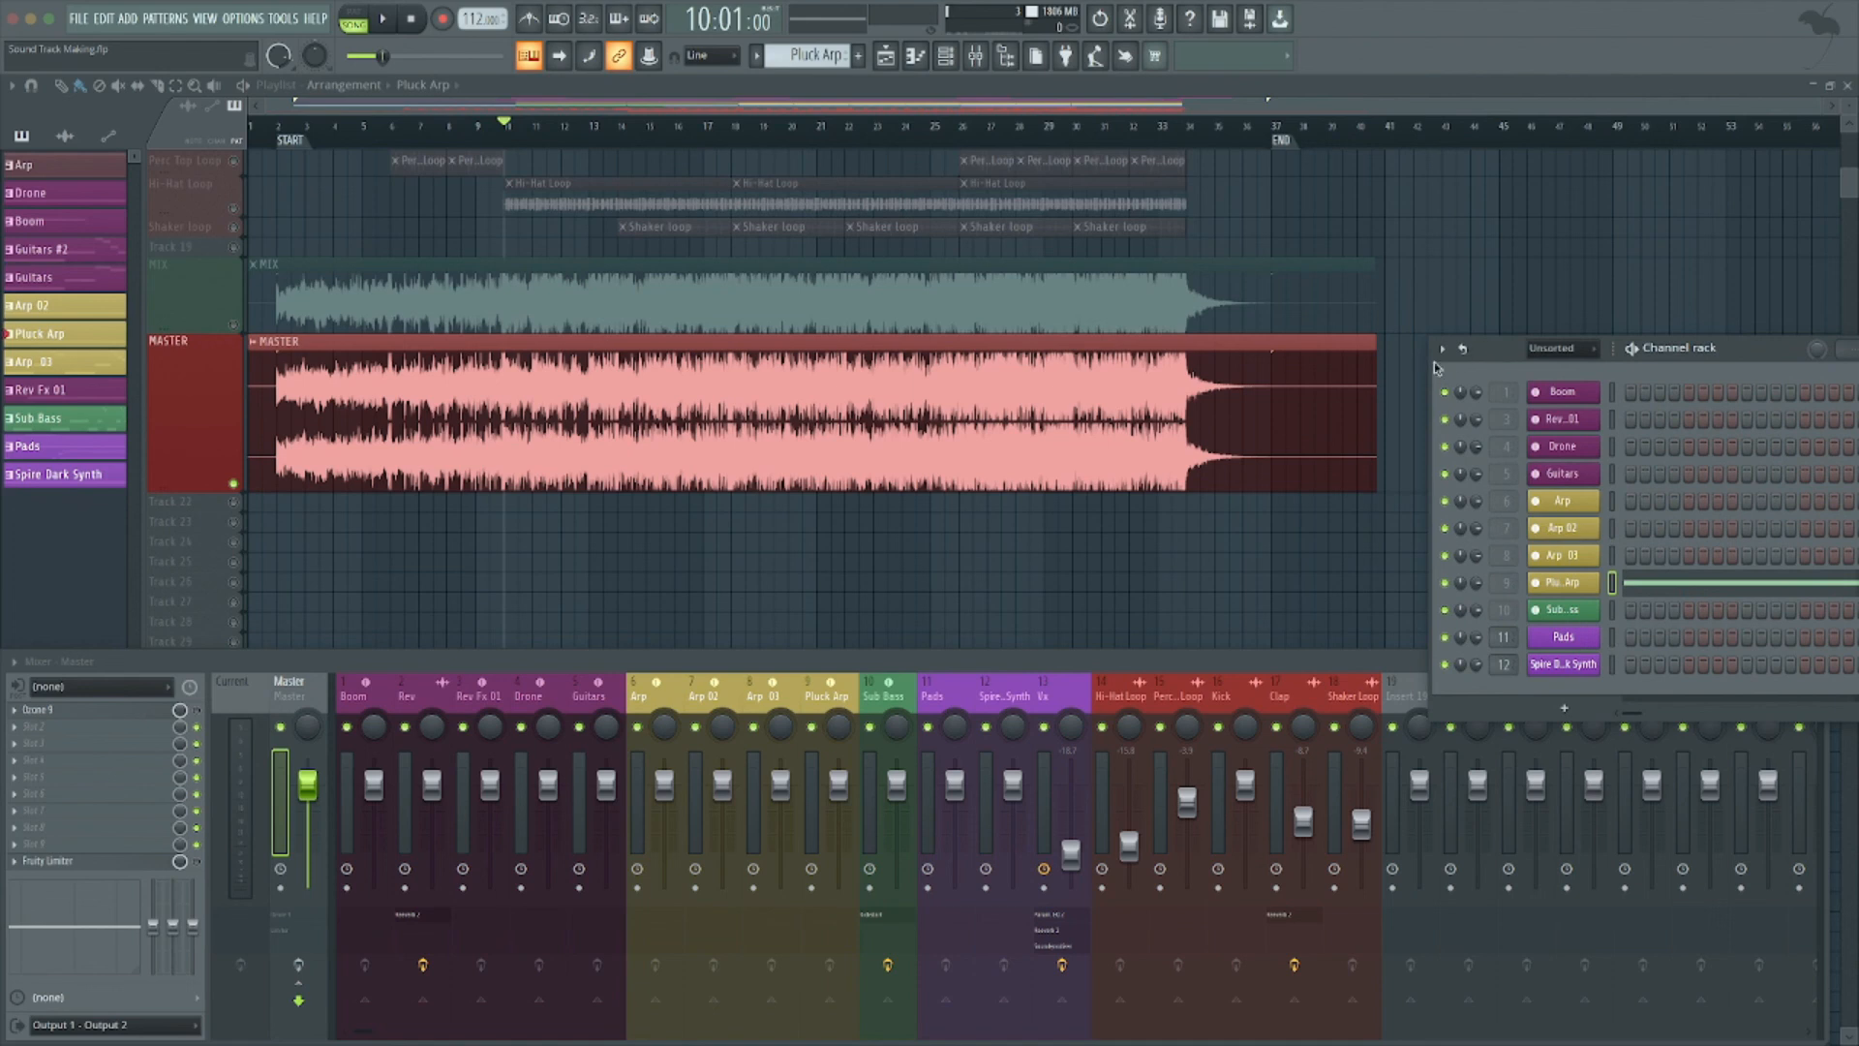